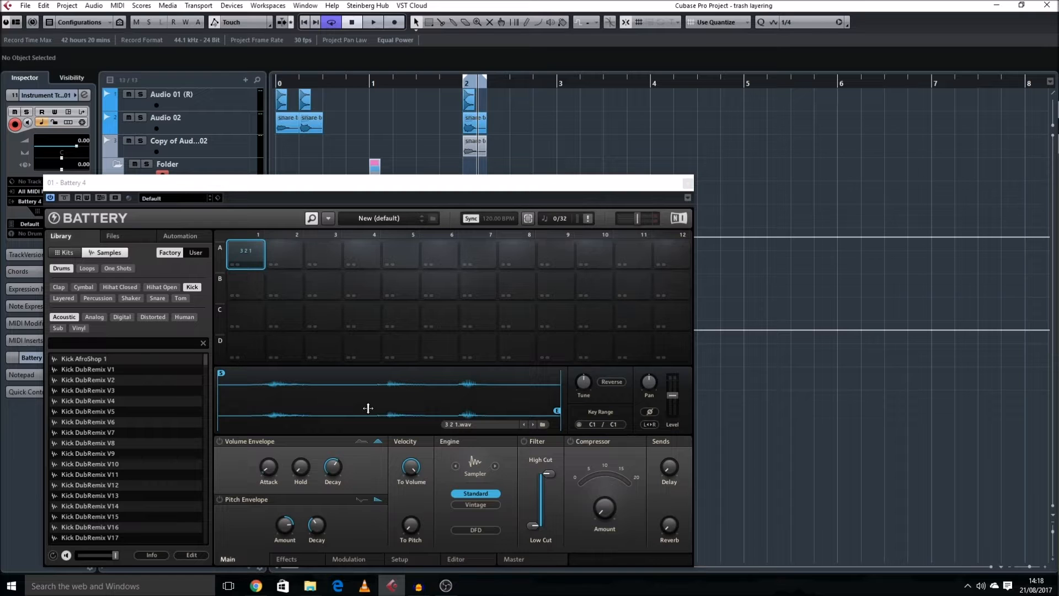
Close the Battery 4 window to reveal the snare layers in the arrangement
left_click(687, 183)
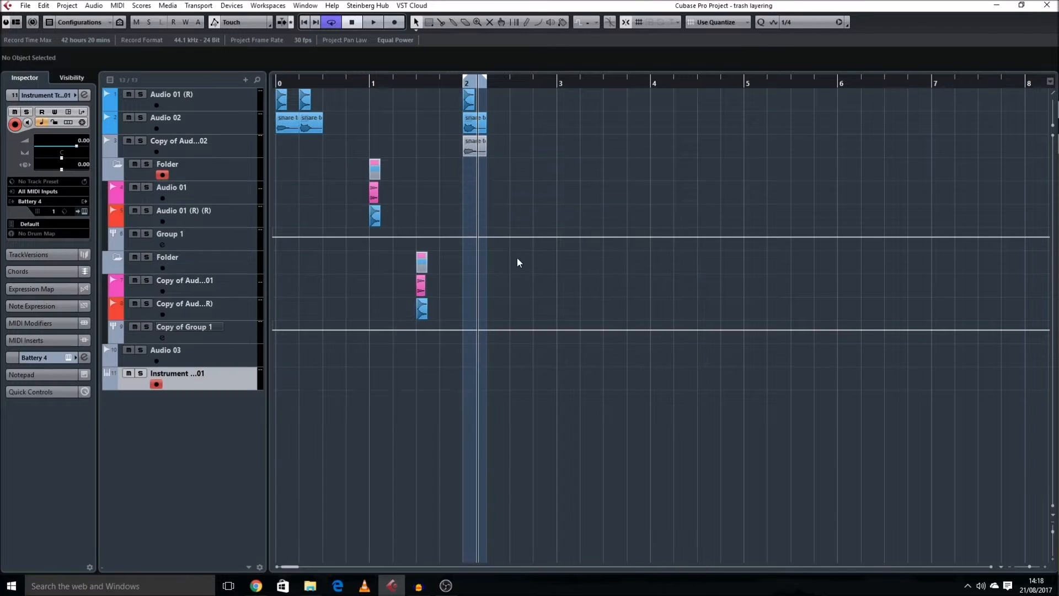
key("shift+h")
key("h")
key("h")
key("h")
key("h")
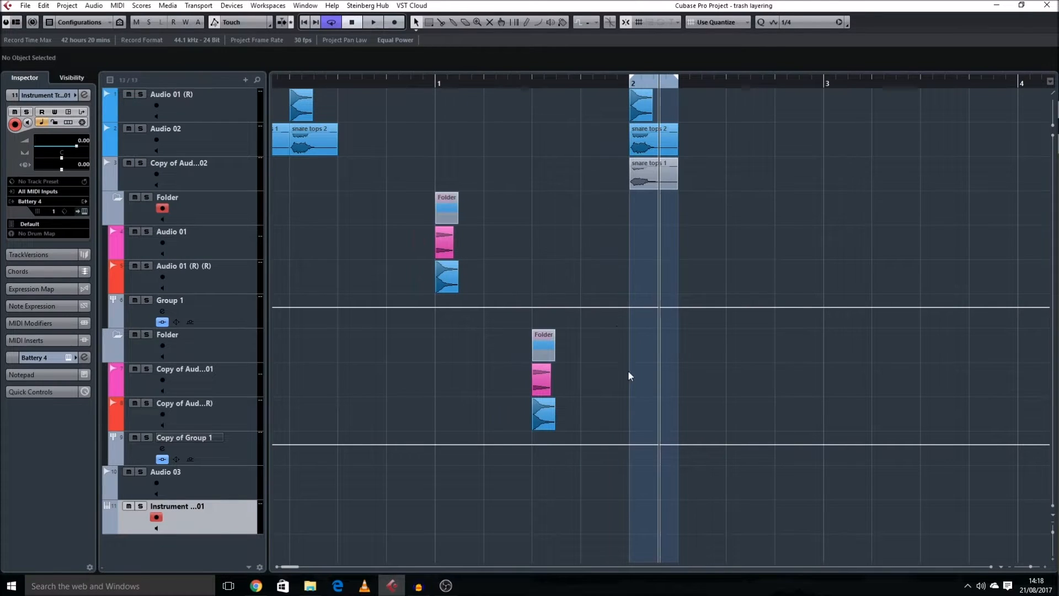
scroll(595, 359, "right", 3)
key("g")
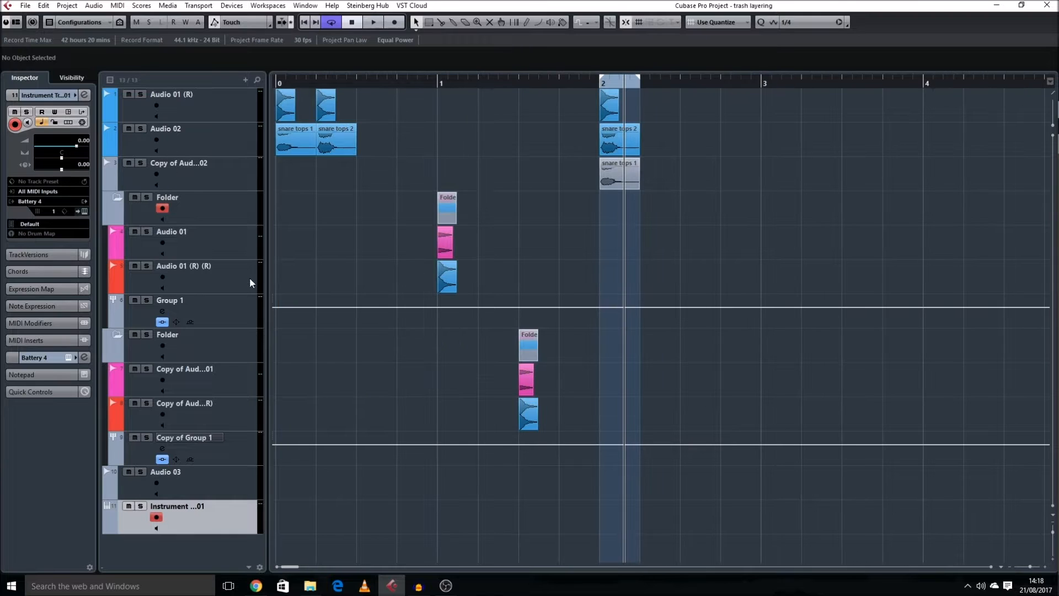
View the iZotope Trash 2 insert on the Group 1 channel and close its windows again
left_click(160, 315)
left_click(163, 312)
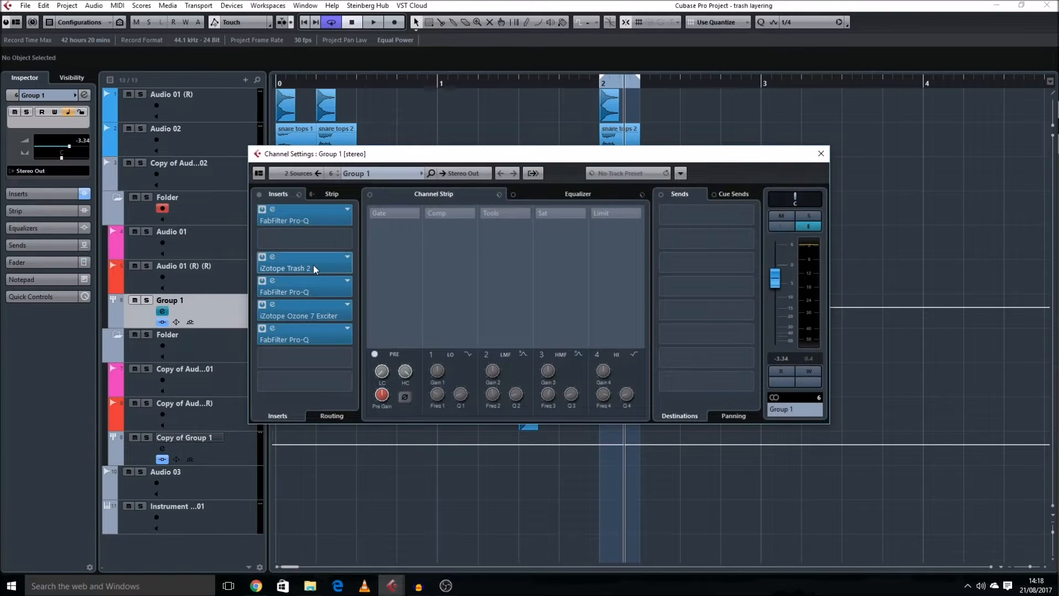
left_click(313, 266)
left_click_drag(569, 145, 462, 71)
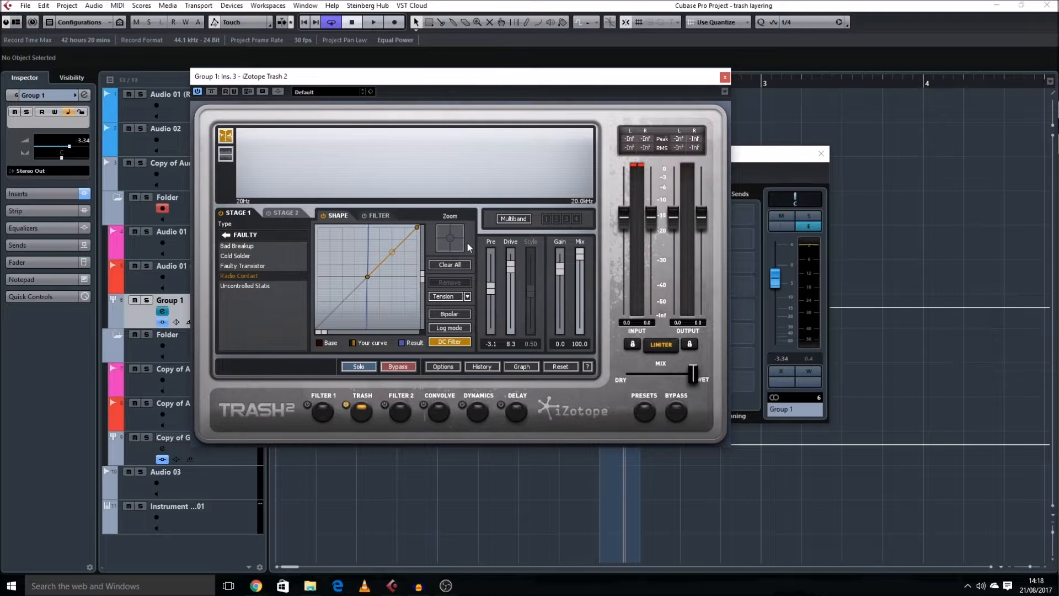
left_click(725, 77)
left_click(821, 153)
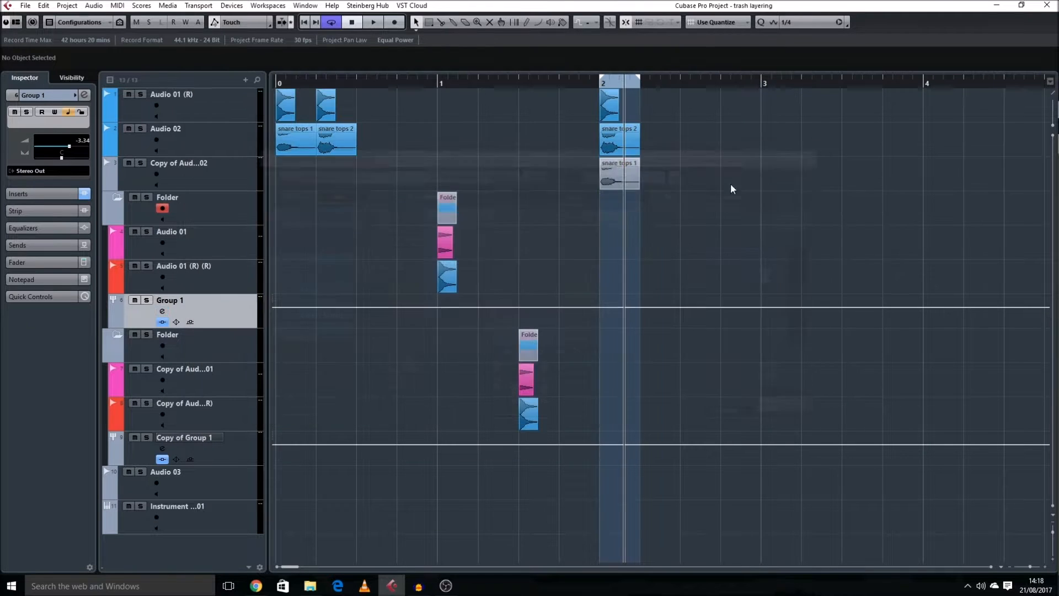
Copy the plastic snare event on Audio 01 (R) from bar 2 to bar 4 and solo that track
key("g")
key("g")
left_click_drag(505, 113, 761, 119)
scroll(216, 117, "right", 3)
left_click(148, 97)
left_click(458, 108)
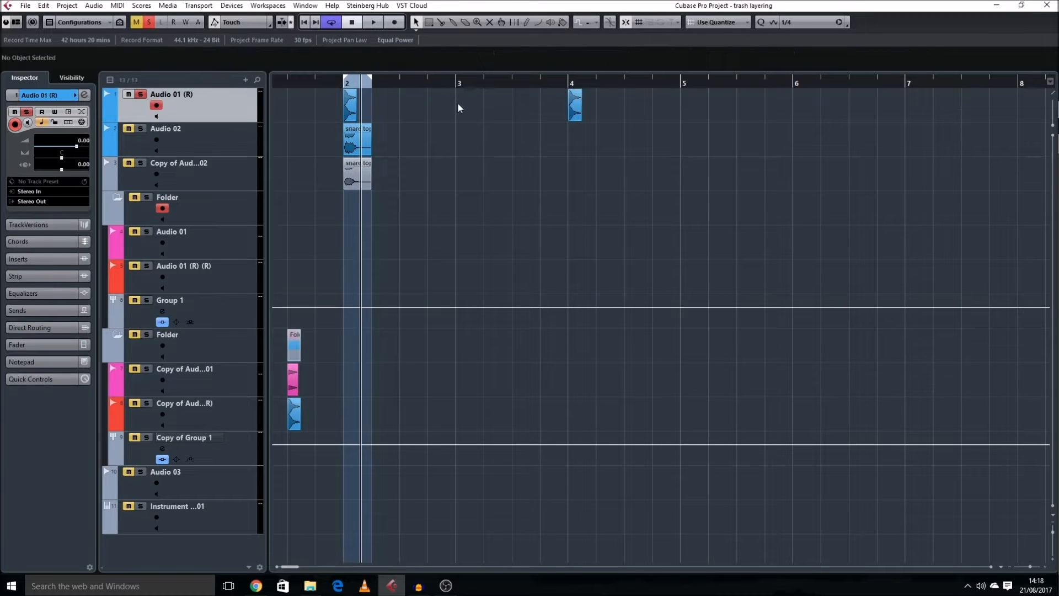
Set the loop range over the copied plastic snare event at bar 4 and select the event
left_click_drag(554, 83, 579, 84)
key("shift+h")
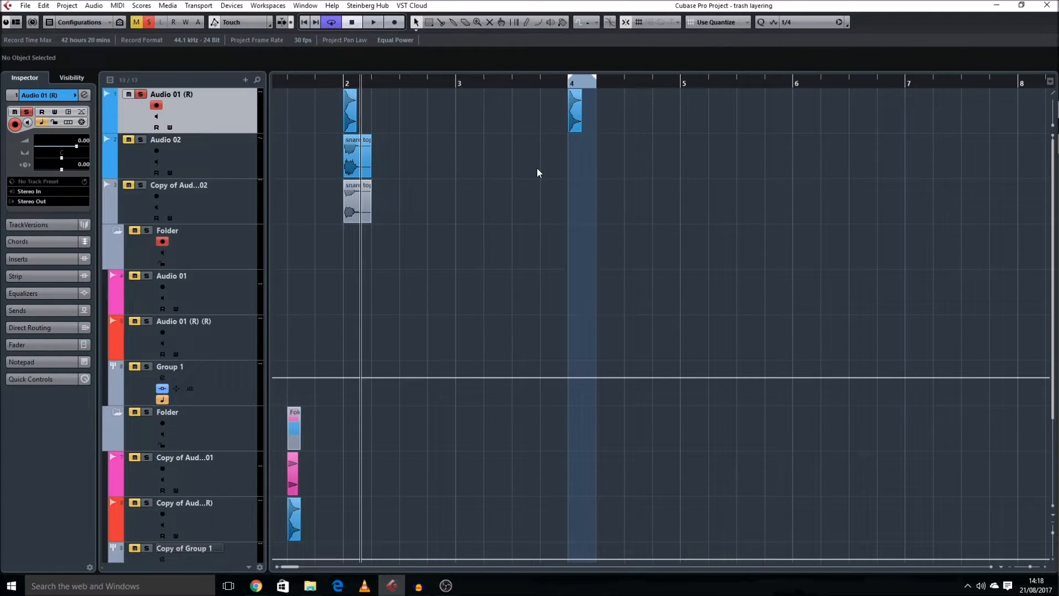
key("h")
key("h")
key("h")
scroll(607, 199, "right", 8)
key("shift+h")
left_click(476, 123)
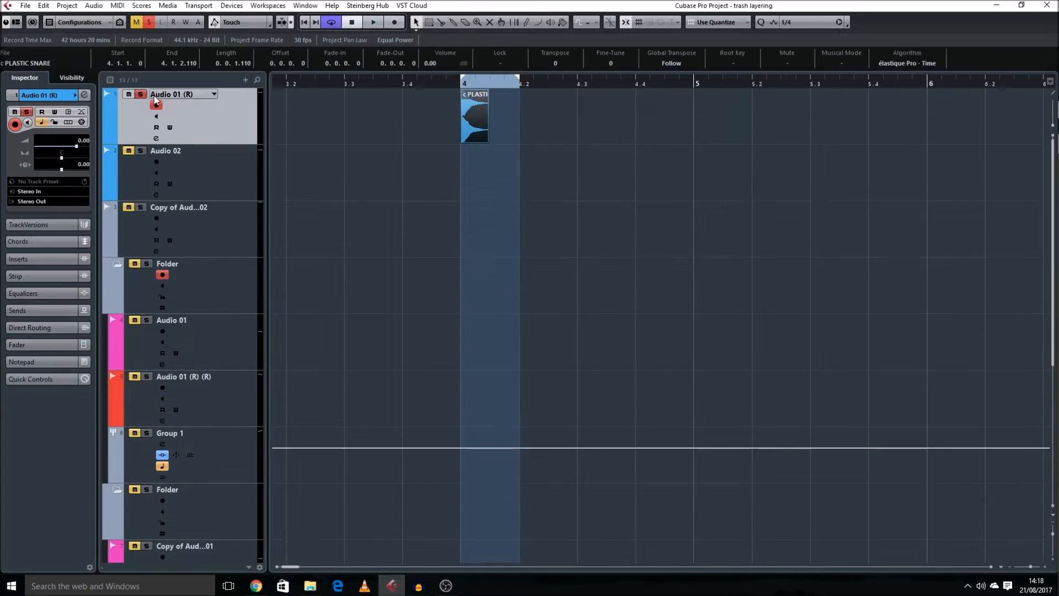
Play back the soloed plastic snare loop on Audio 01 (R)
left_click(85, 96)
left_click(821, 154)
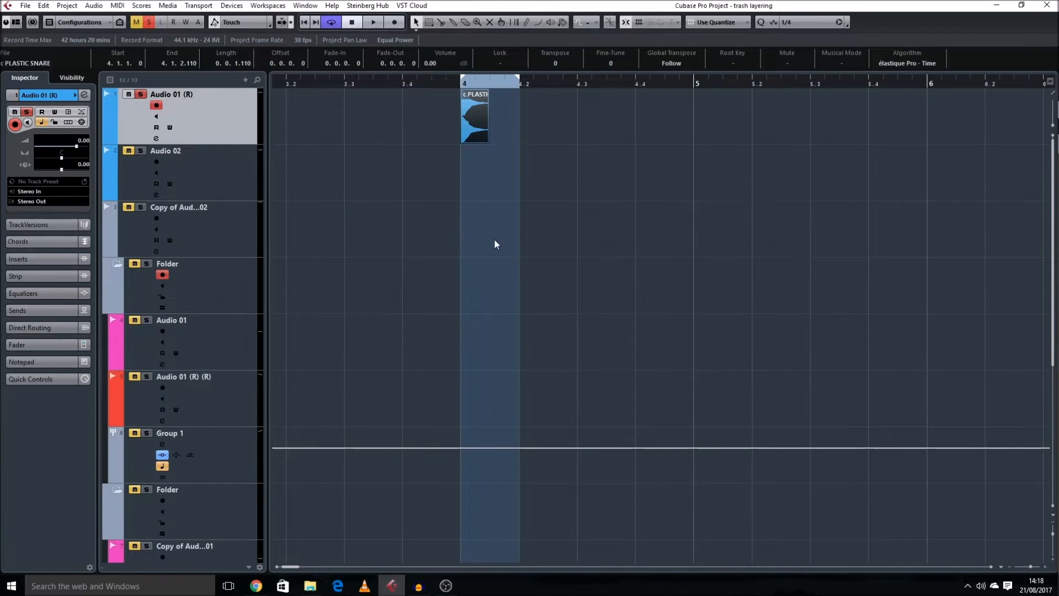
key("space")
key("shift+g")
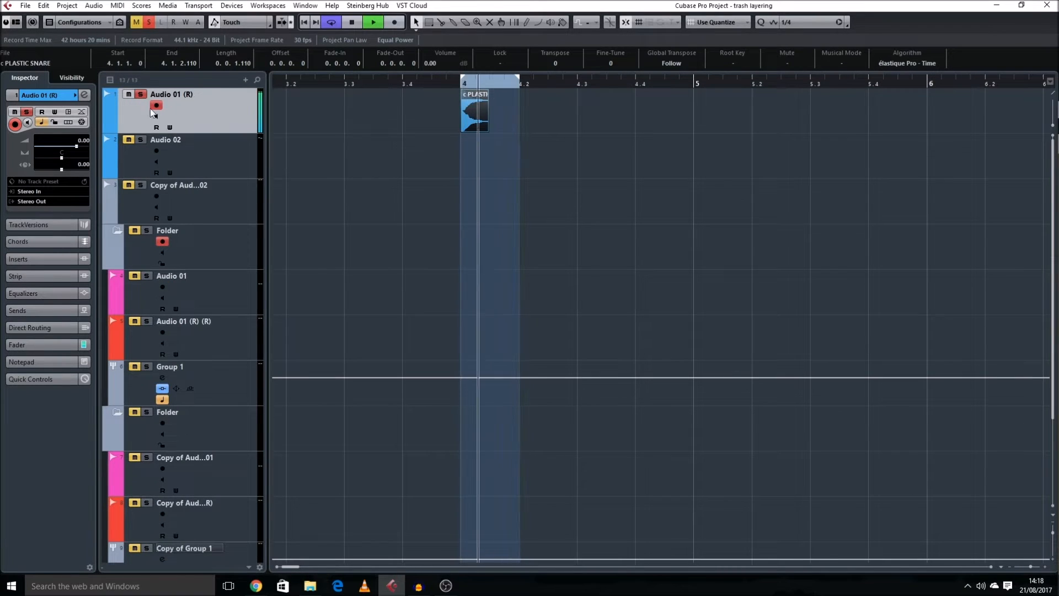
key("space")
Bring the SPAN analyser over the arrangement while keeping Audio 01 (R) soloed
left_click(141, 94)
left_click(447, 214)
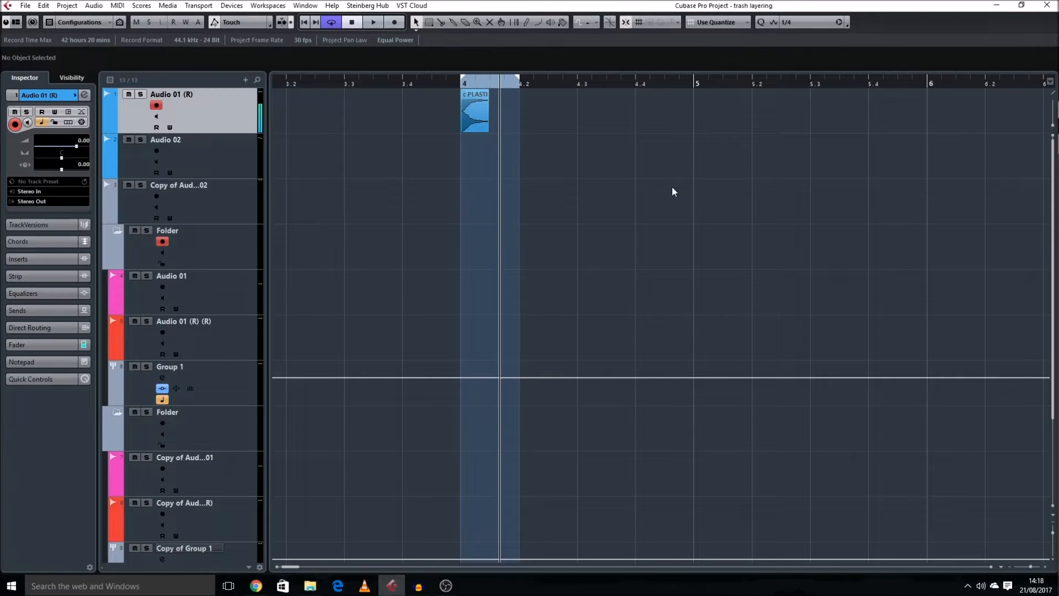
left_click_drag(1058, 144, 295, 168)
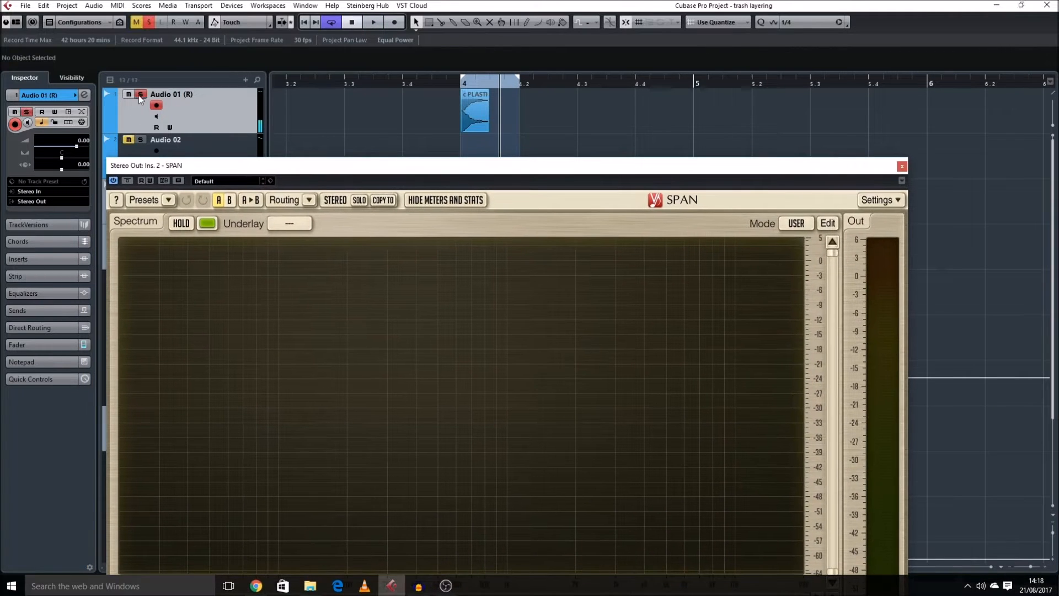
left_click_drag(486, 165, 459, 75)
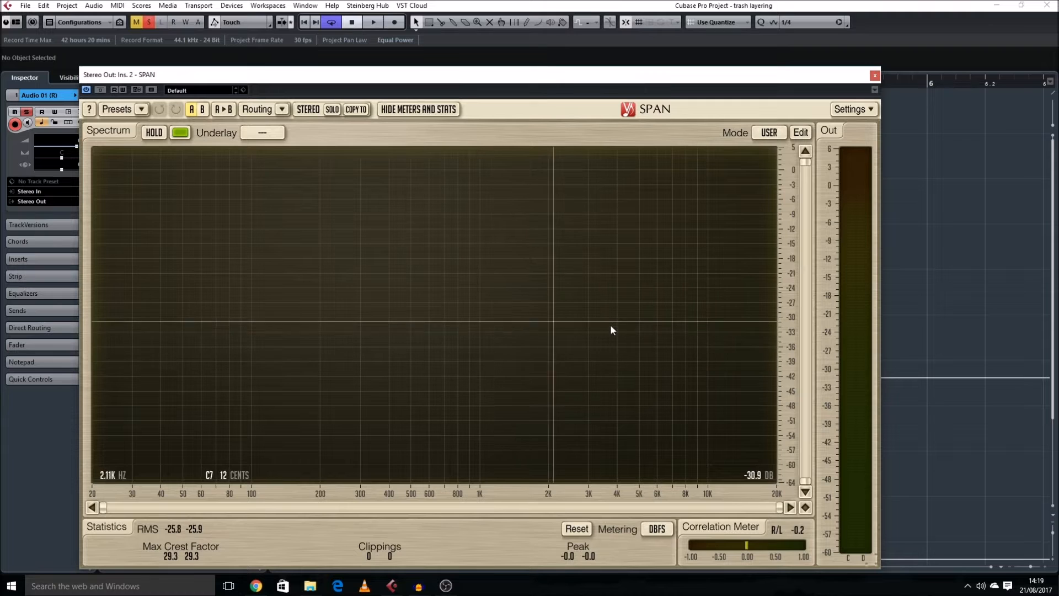
Play the soloed plastic snare, examine its frequency spectrum in SPAN, and move the analyser aside
right_click(573, 364)
scroll(572, 373, "up", 7)
left_click_drag(573, 365, 620, 337)
key("space")
key("space")
left_click_drag(396, 81, 440, 148)
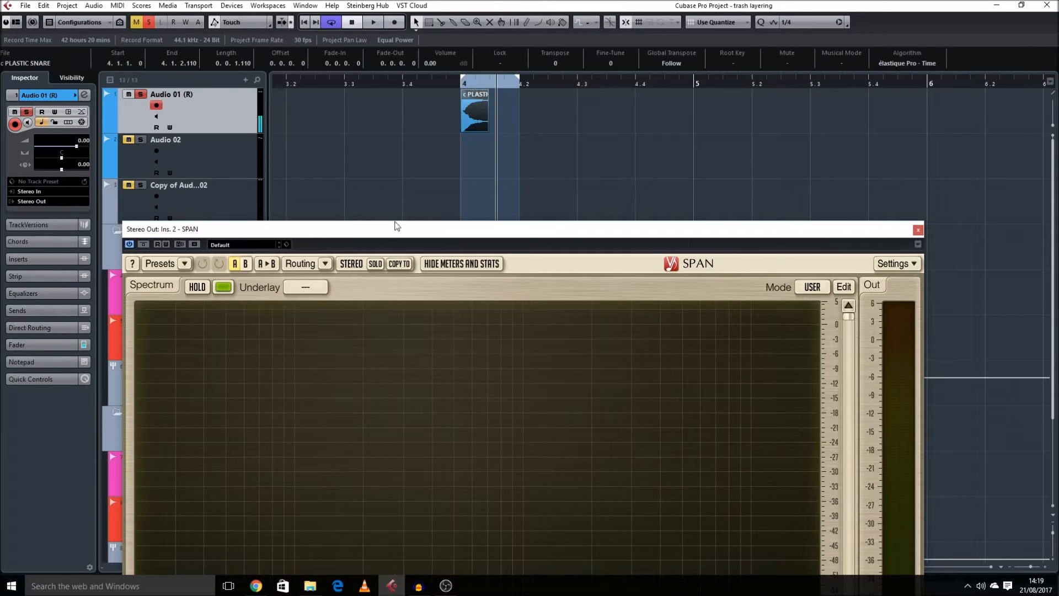
left_click_drag(395, 222, 392, 113)
key("space")
left_click_drag(671, 373, 699, 379)
left_click_drag(431, 120, 785, 278)
key("space")
Select and solo the three snare layer tracks Audio 01 (R), Audio 02 and the copy of Audio 02
left_click(372, 204)
key("g")
key("g")
key("g")
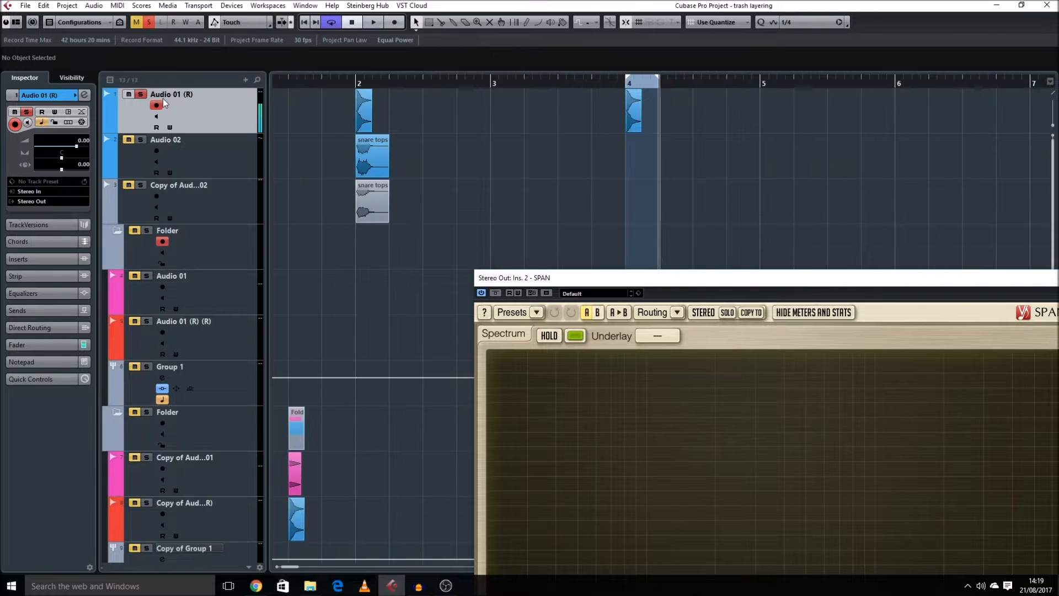
left_click(233, 205)
left_click(233, 124, "shift")
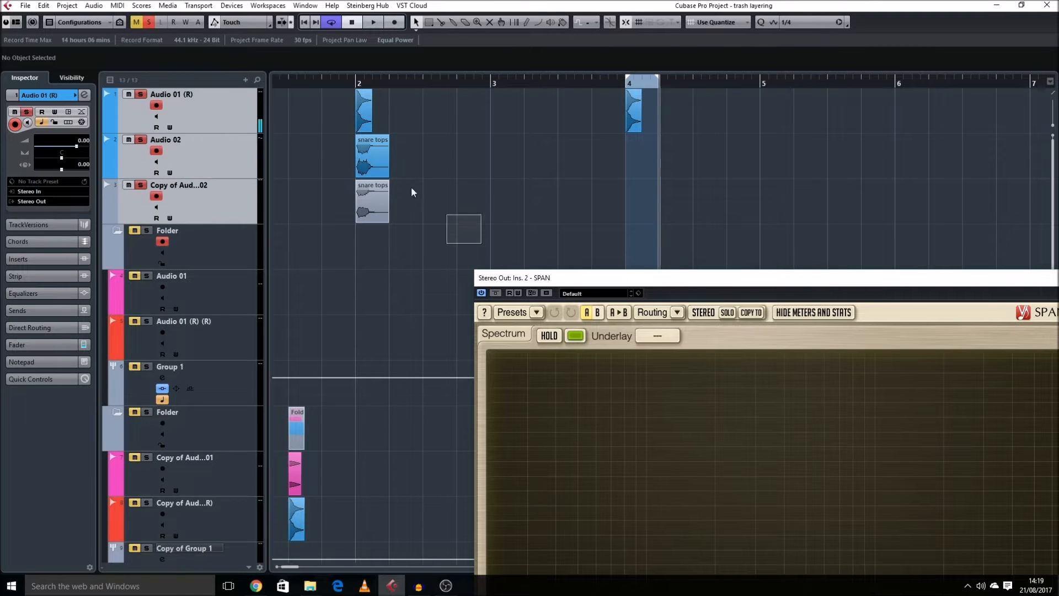
left_click_drag(412, 188, 364, 119)
key("alt+space")
left_click_drag(523, 89, 359, 87)
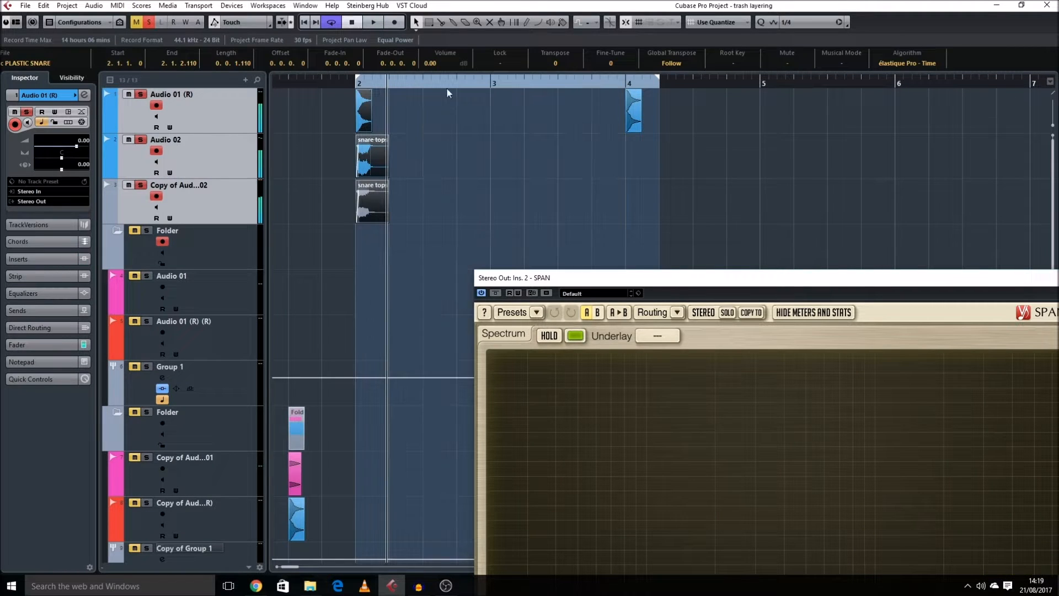
key("ctrl+d")
key("ctrl+z")
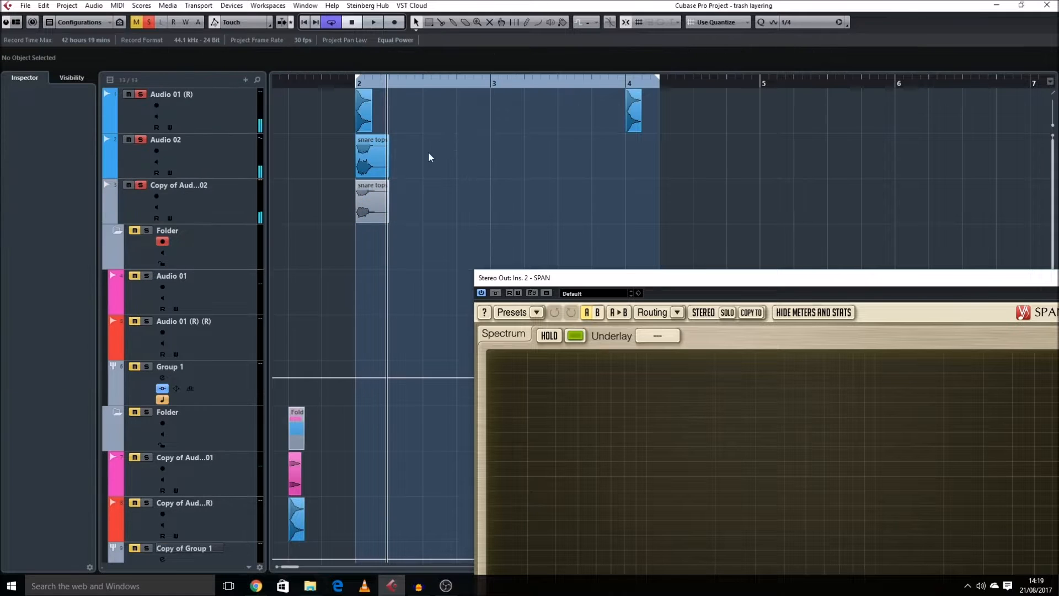
Set the loop range to the three layered snare events at bar 2 and start playback
left_click_drag(426, 192, 330, 87)
key("p")
key("space")
Examine the frequency spectrum of the three combined snare layers in SPAN and move the analyser aside
left_click_drag(530, 277, 113, 119)
mouse_move(607, 392)
left_mouse_down()
mouse_move(632, 383)
mouse_move(579, 384)
mouse_move(607, 379)
mouse_move(602, 356)
mouse_move(449, 331)
mouse_move(319, 361)
mouse_move(662, 353)
left_mouse_up()
key("space")
key("space")
left_click_drag(808, 124, 70, 439)
left_click(492, 269)
key("space")
Solo the white noise layer on Audio 01 and play its event at bar 1
key("h")
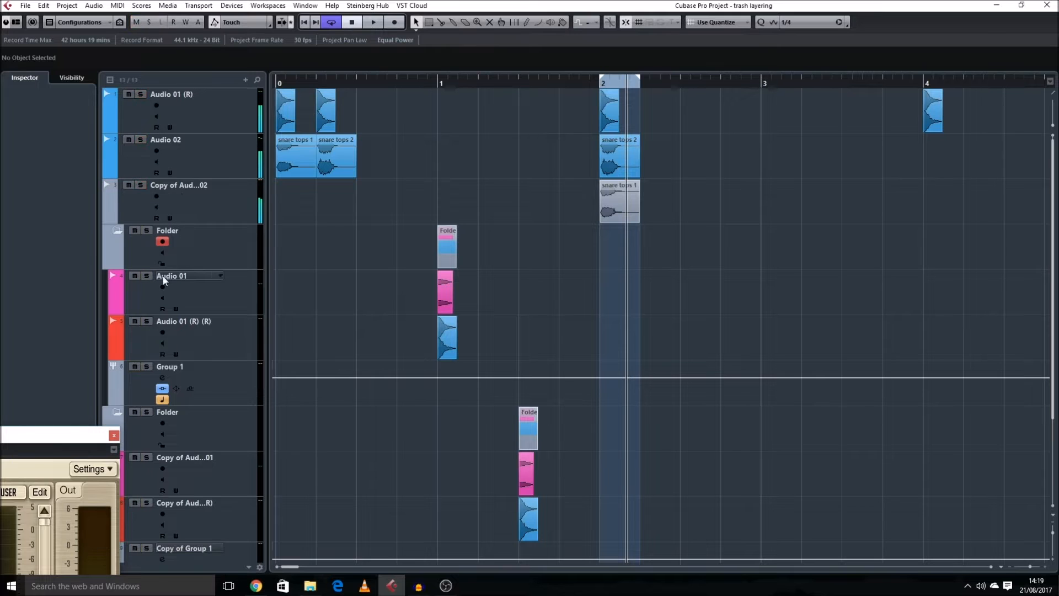
key("h")
key("shift+g")
key("g")
key("g")
key("g")
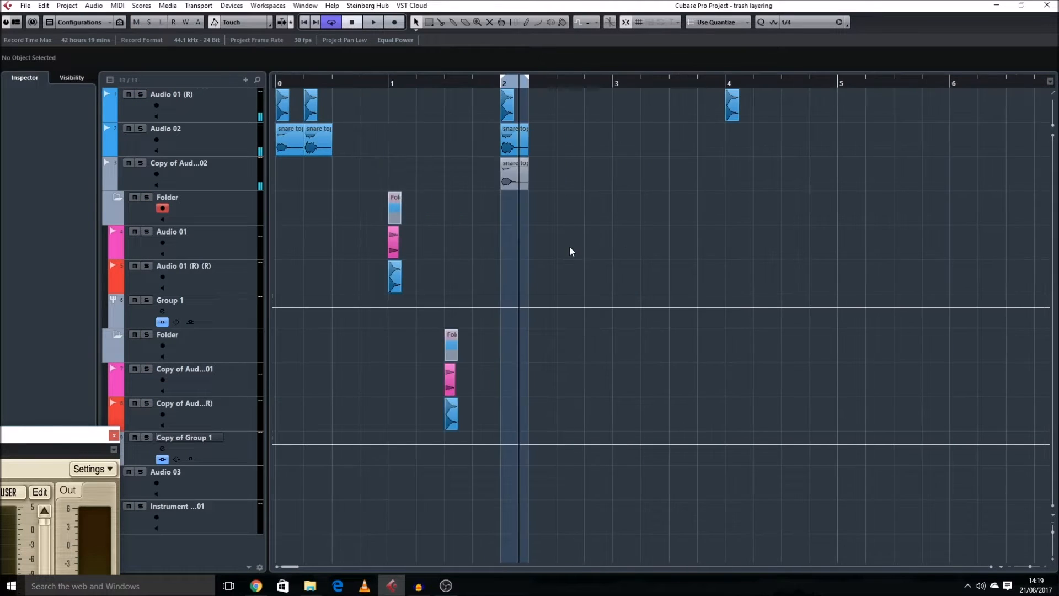
scroll(488, 220, "left", 5)
key("Right")
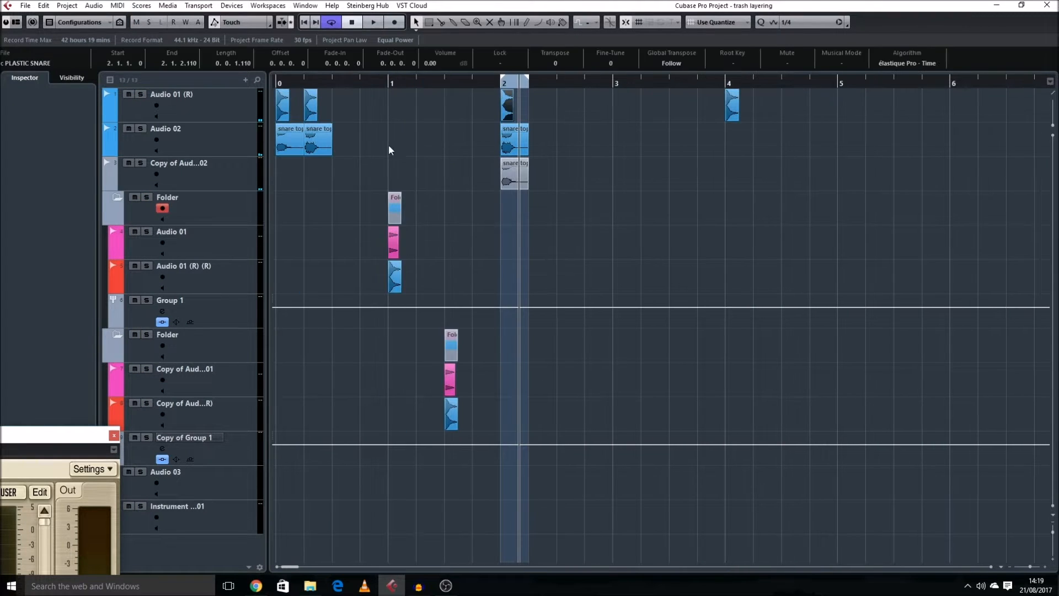
left_click(167, 231)
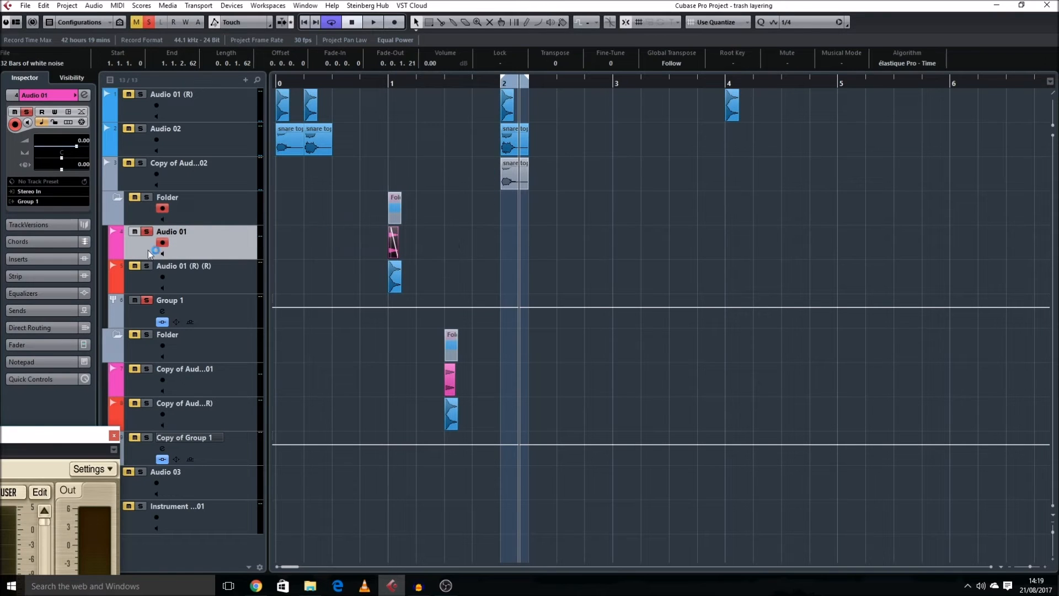
key("l")
key("space")
key("l")
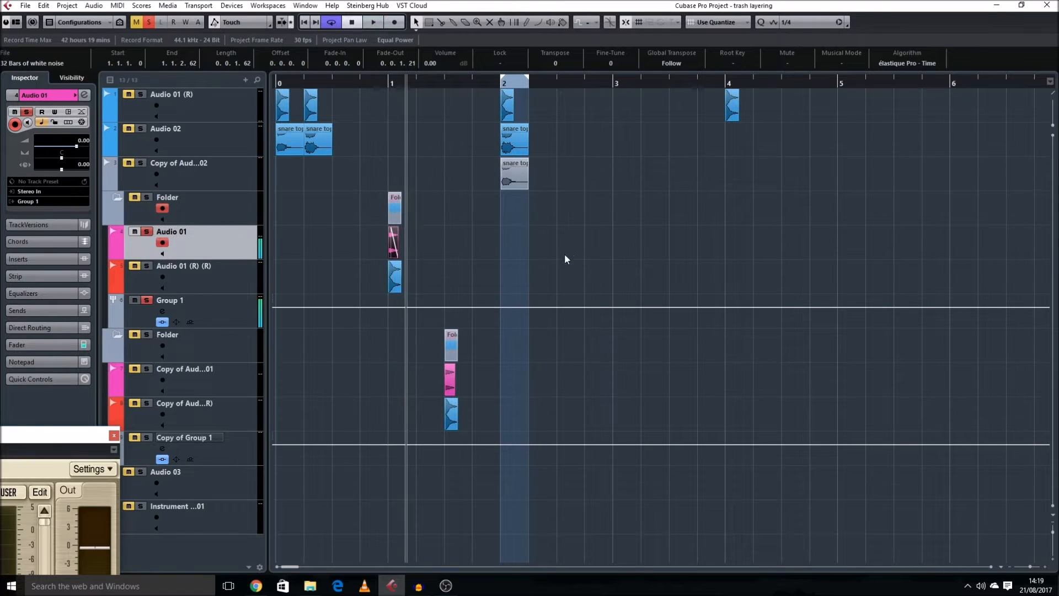
key("space")
Clear the solo on the white noise track and select Group 1
scroll(568, 254, "right", 2)
left_click(162, 241)
left_click(175, 296)
scroll(408, 276, "left", 2)
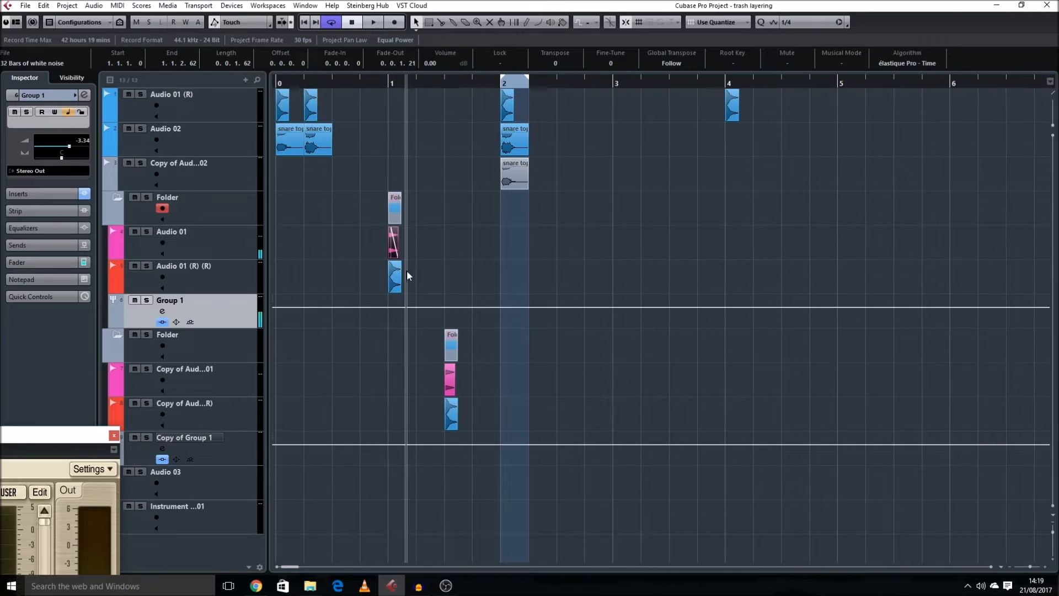
Try to add an audio track below Audio 01
left_click(218, 242)
key("t")
key("Return")
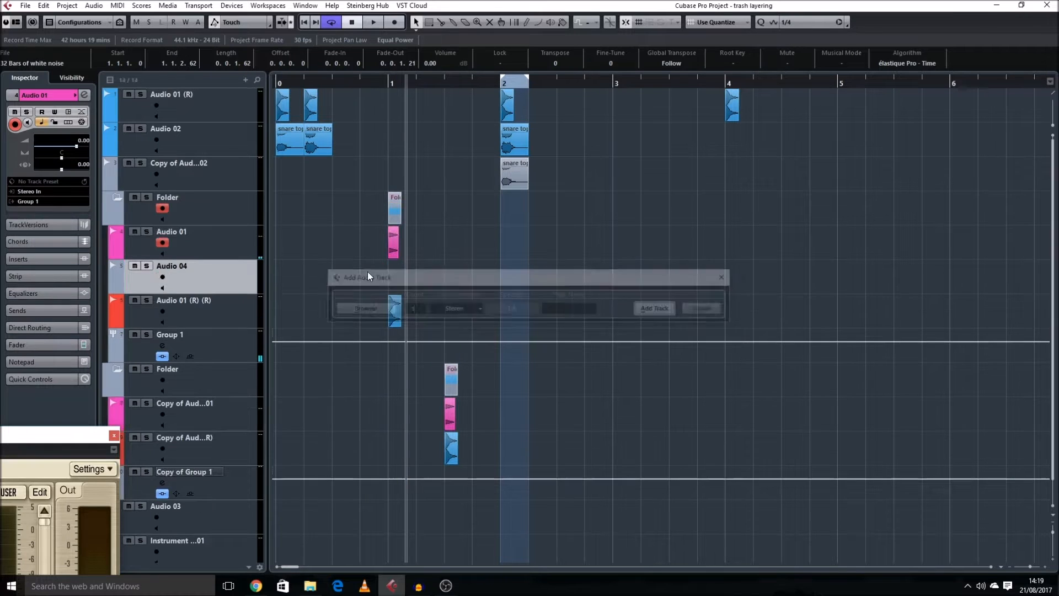
key("ctrl+z")
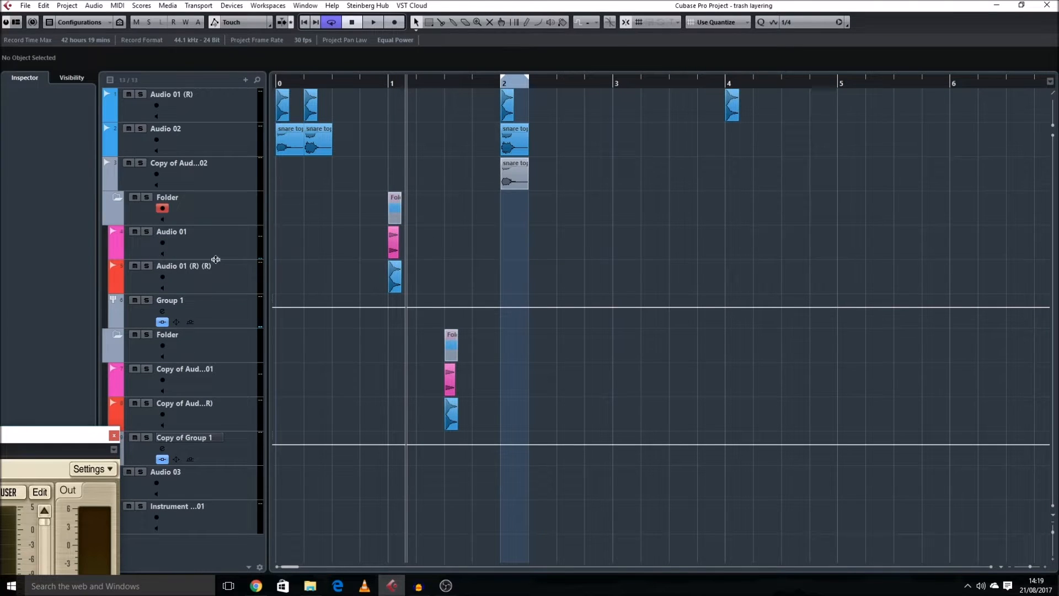
Select the plastic snare event at bar 1, solo its track Audio 01 (R) (R), and clear the solo again
left_click(329, 283)
left_click(395, 280)
key("shift+h")
left_click(147, 266)
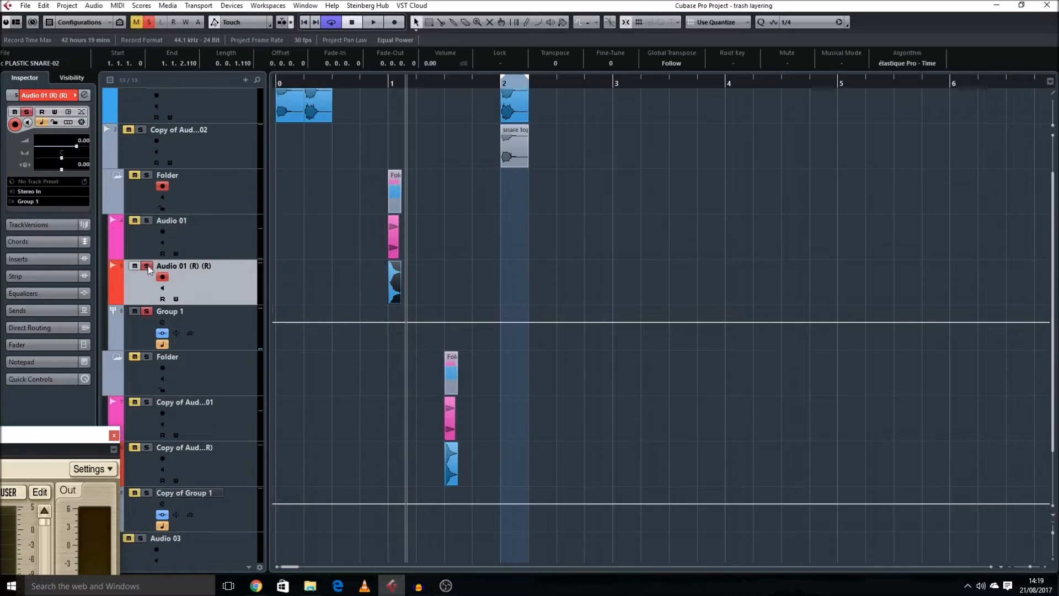
key("h")
key("h")
key("h")
key("h")
key("h")
left_click(147, 266)
scroll(517, 275, "right", 5)
scroll(359, 276, "left", 3)
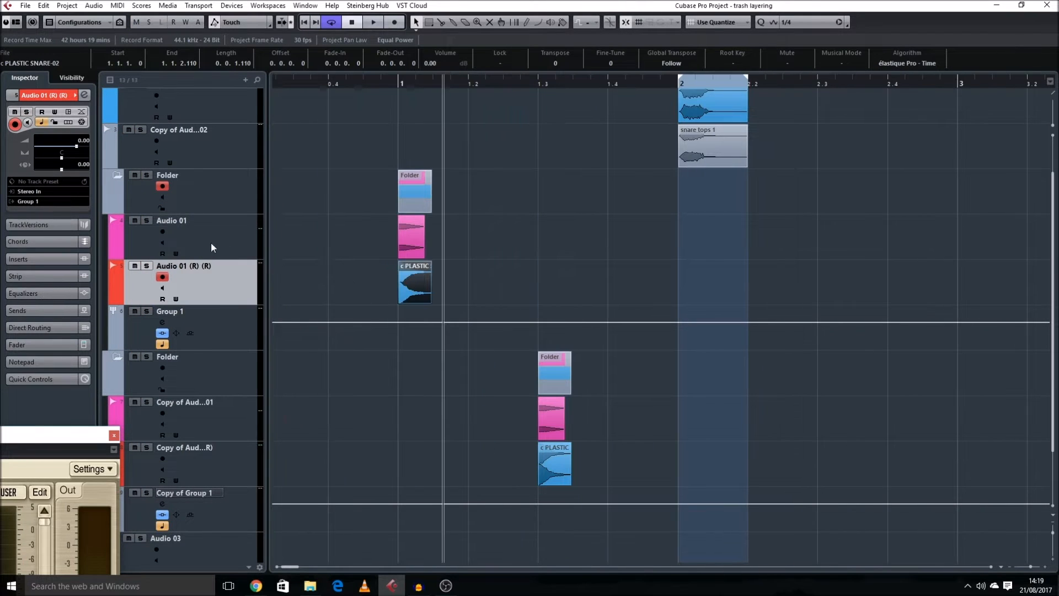
Solo the Audio 01 and Audio 01 (R) (R) layer tracks together and select Group 1
left_click(211, 243)
left_click(221, 274, "shift")
key("s")
left_click(187, 318)
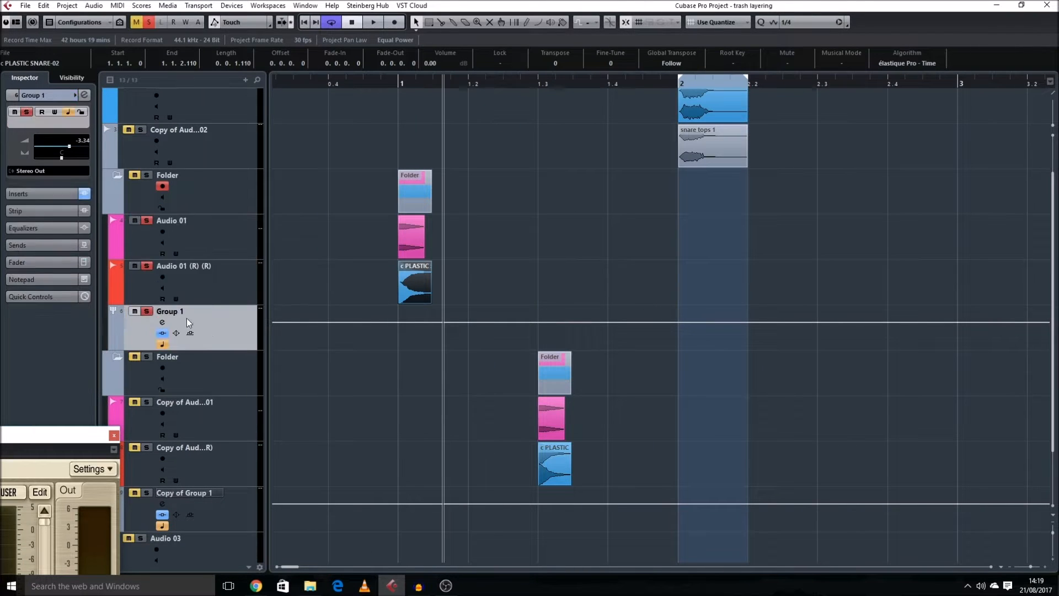
Open the Group 1 channel settings and bypass all of its inserts
left_click(164, 322)
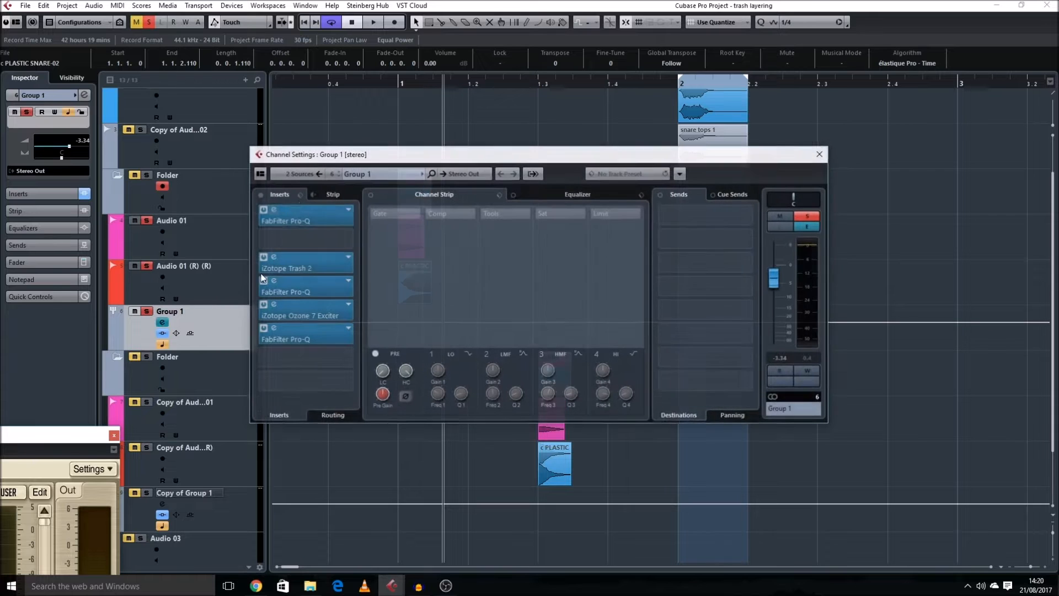
left_click(258, 193)
left_click(277, 193)
left_click(260, 193)
left_click(277, 194)
left_click_drag(308, 154, 648, 297)
Loop the white noise and plastic snare events at bar 1 and play them without the group's effects
left_click_drag(533, 302, 388, 243)
key("p")
key("space")
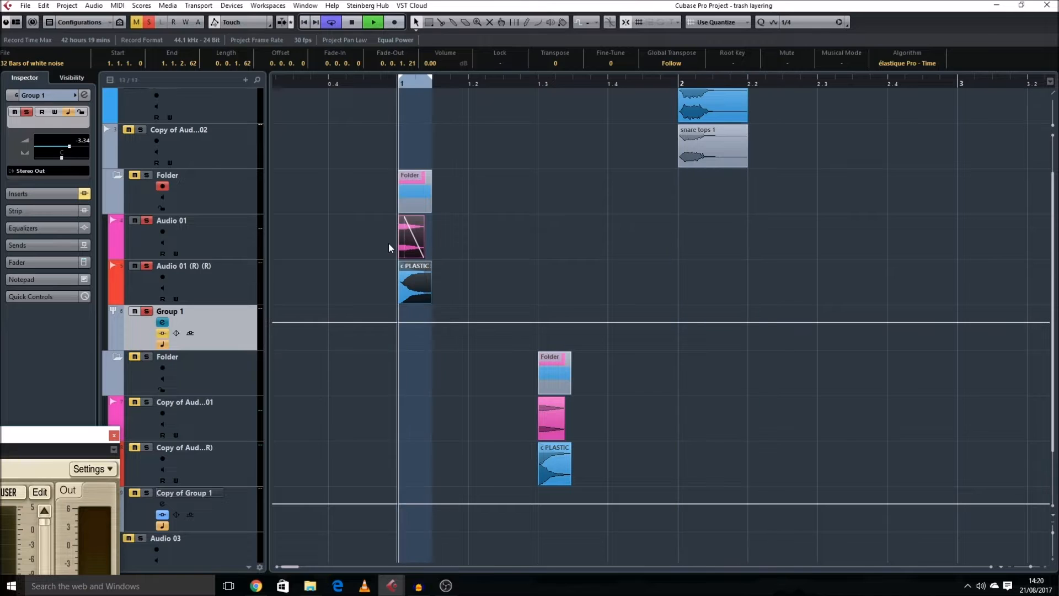
left_click(176, 267)
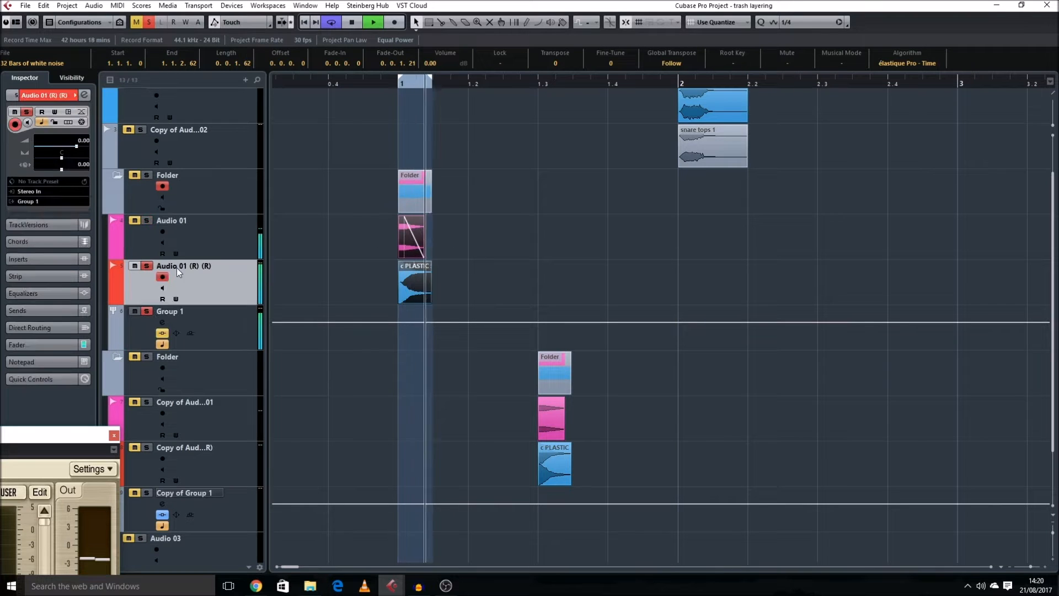
left_click(464, 283)
key("space")
Examine the waveforms of the plastic snare and white noise events at bar 1 up close
left_click(425, 277)
key("h")
key("h")
key("h")
key("h")
key("h")
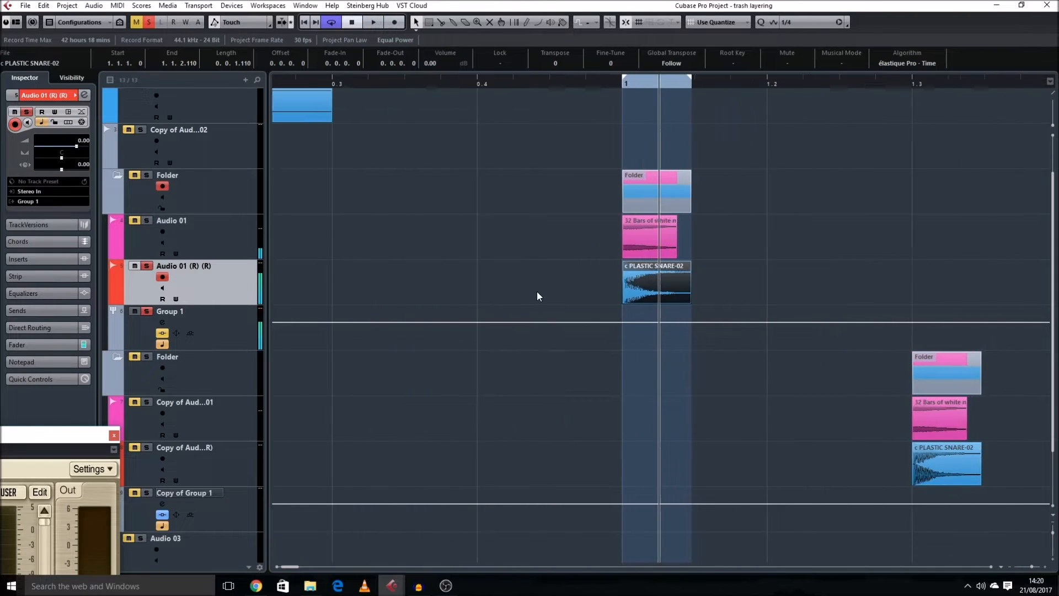
scroll(488, 287, "right", 3)
key("shift+h")
left_click(150, 208)
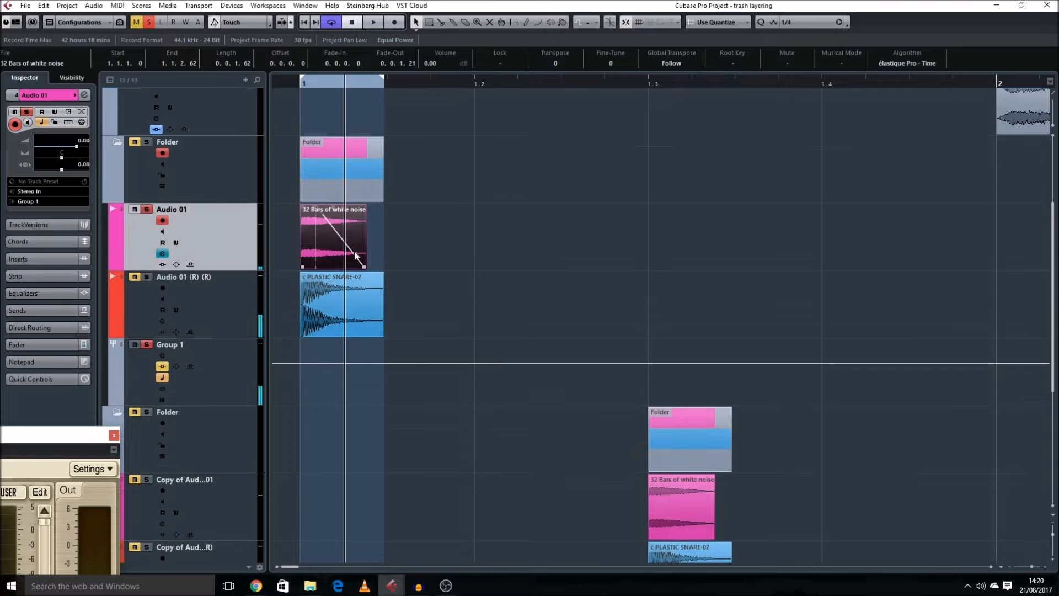
Take Audio 01 out of solo, reactivate Group 1's inserts and play the plastic snare layer alone through them
left_click_drag(57, 439, 803, 113)
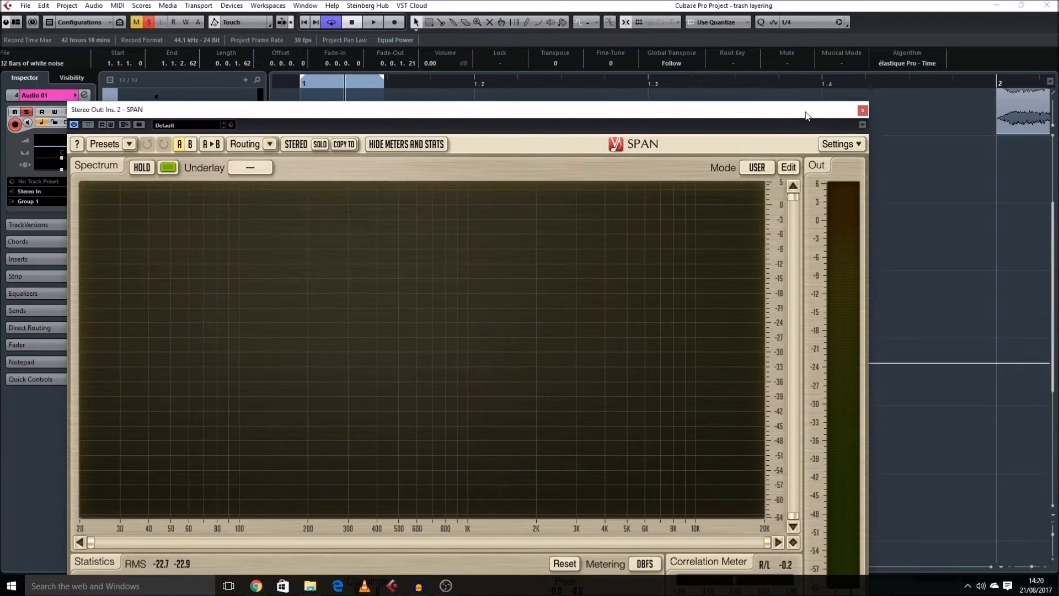
left_click_drag(619, 109, 553, 473)
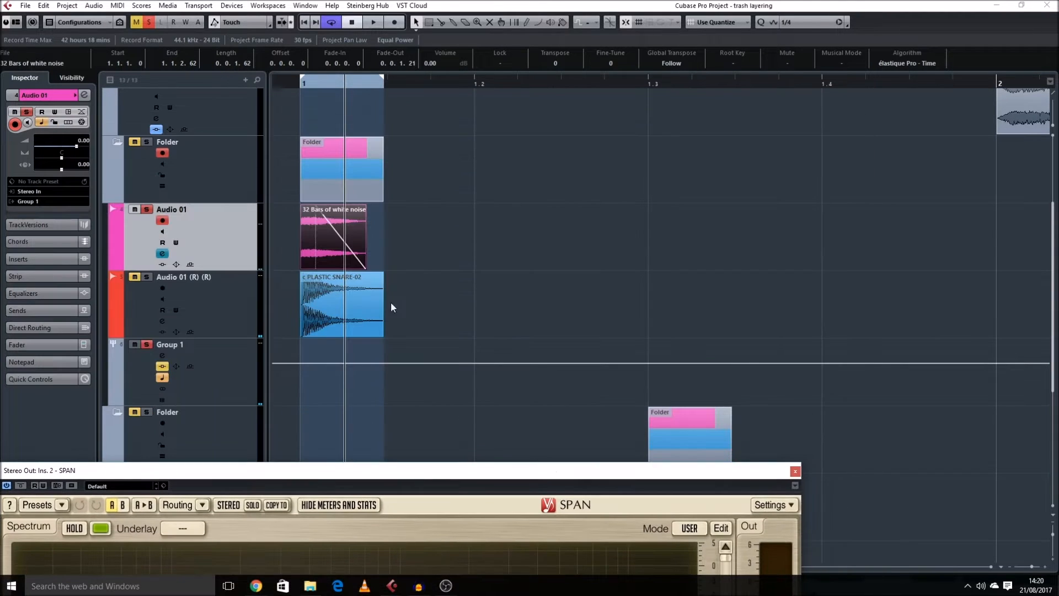
left_click(169, 277)
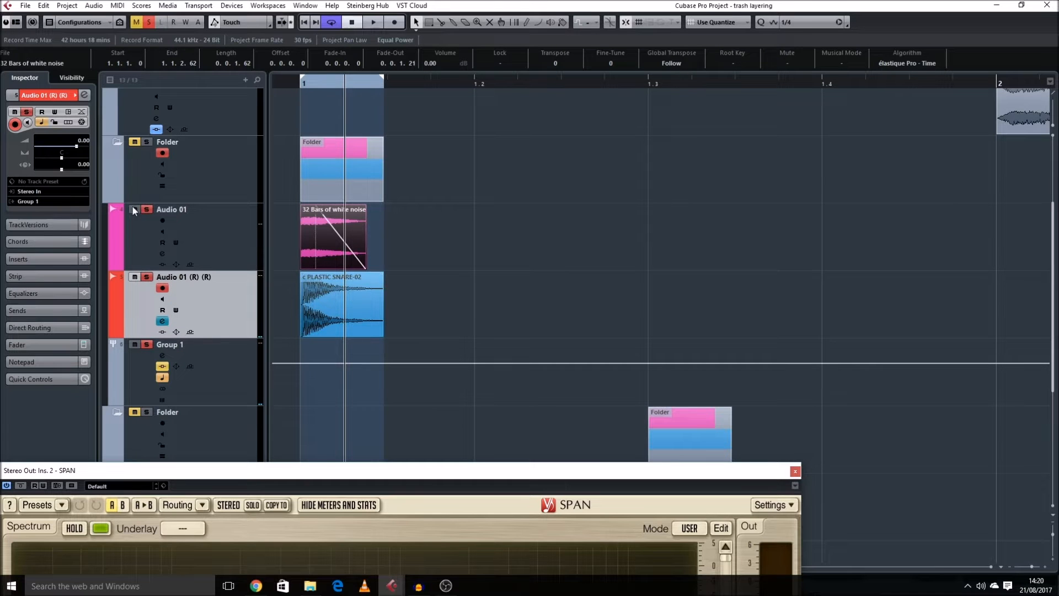
left_click(177, 362)
left_click(162, 355)
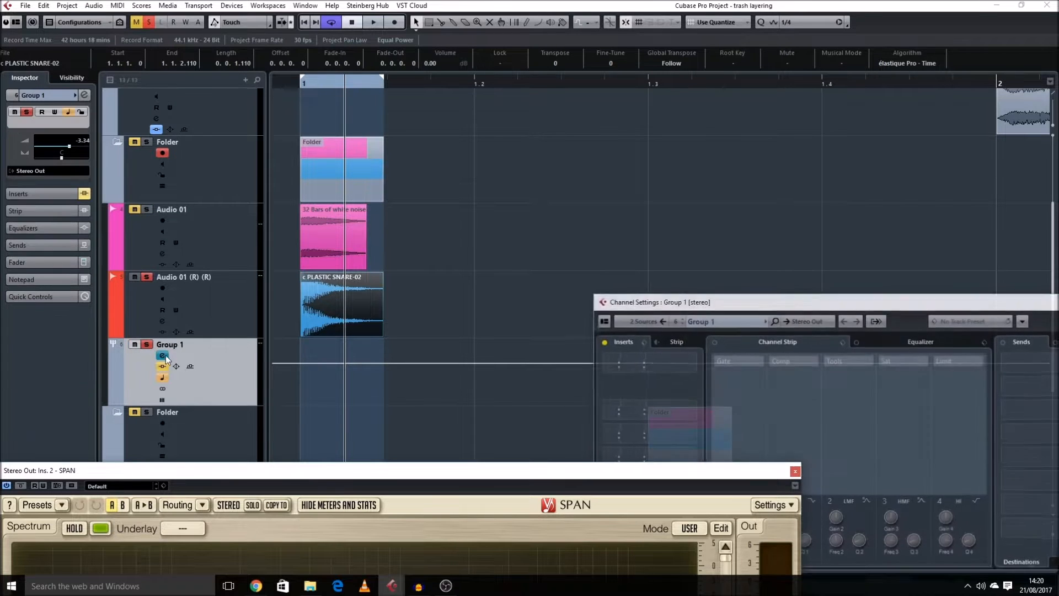
left_click_drag(679, 301, 475, 176)
key("space")
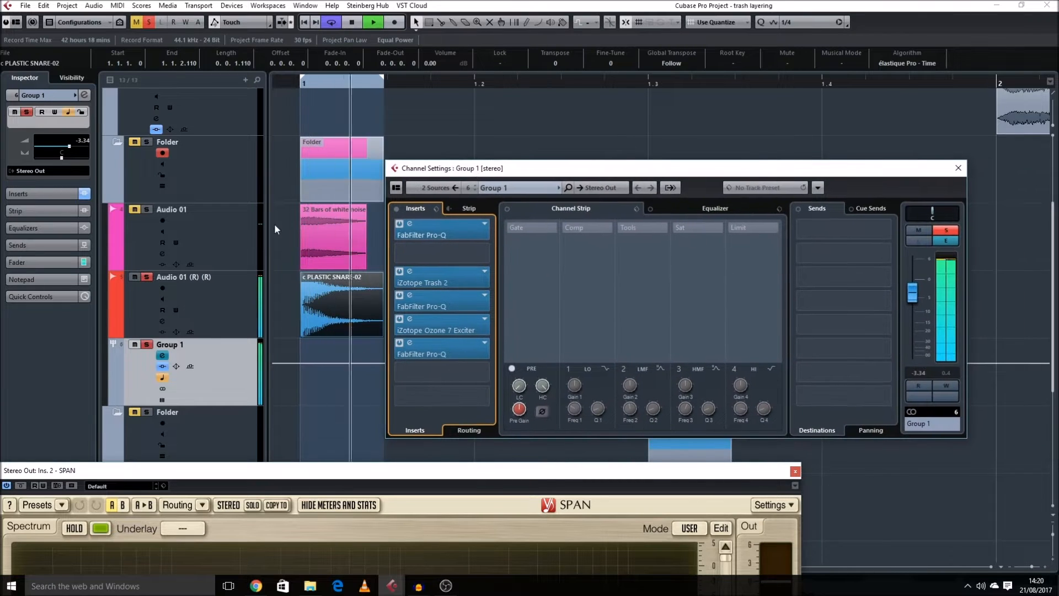
Solo Audio 01 again and view the spectrum of the processed layers in SPAN during playback
left_click(149, 209)
left_click_drag(449, 312, 281, 246)
left_click_drag(418, 469, 383, 254)
key("space")
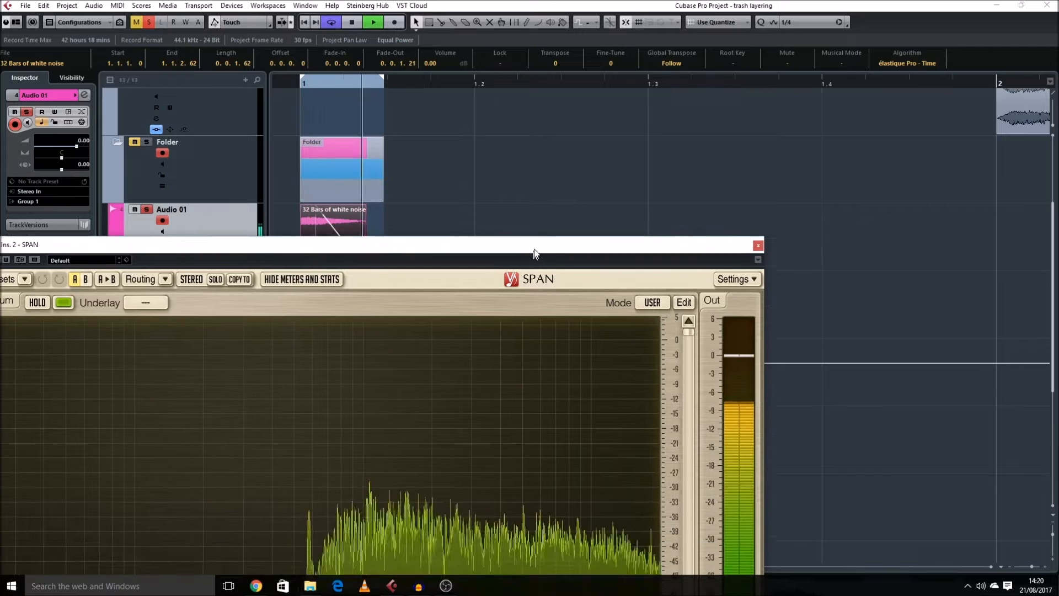
left_click_drag(534, 251, 561, 94)
left_click_drag(574, 348, 598, 335)
left_click_drag(715, 100, 90, 433)
Stop playback and extend the loop range from bar 1 to beat 1.2
left_click(418, 91)
key("space")
left_click_drag(382, 82, 421, 210)
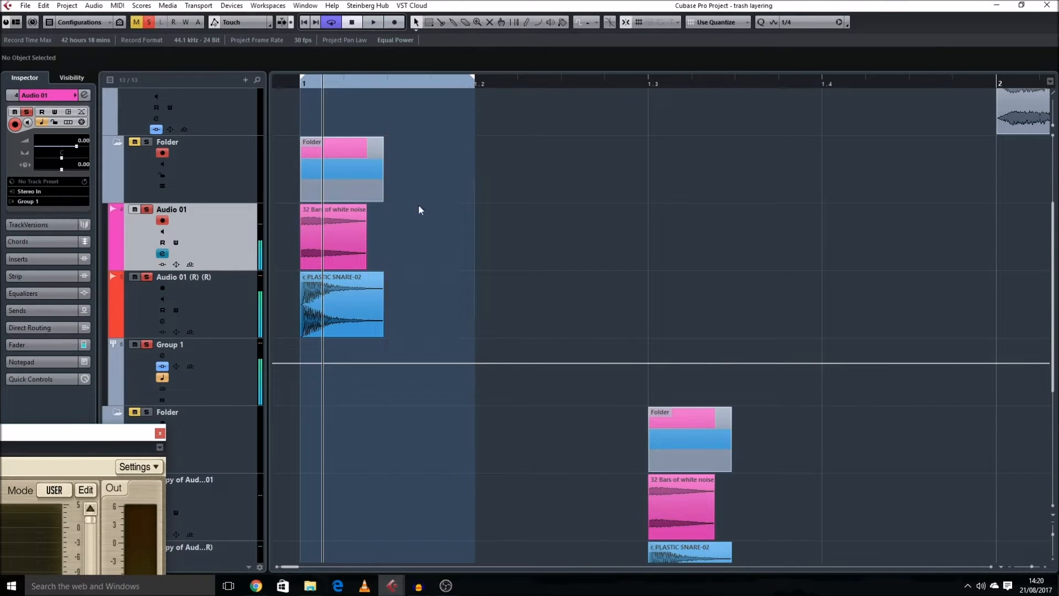
Bypass Group 1's inserts except iZotope Trash 2 and open Trash 2 with its preset manager closed
left_click(170, 344)
left_click(163, 333)
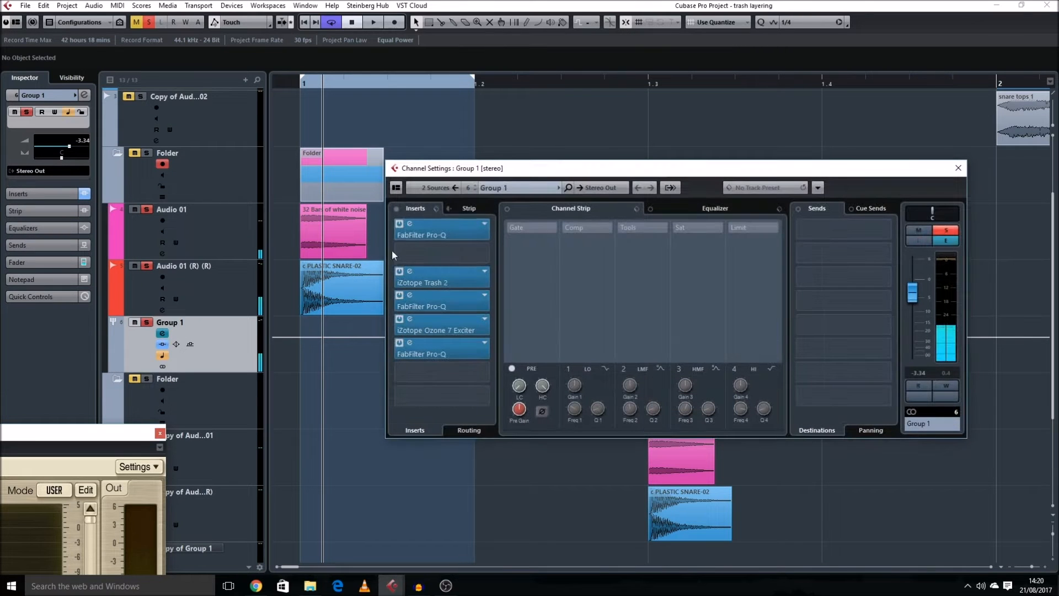
left_click_drag(153, 437, 12, 530)
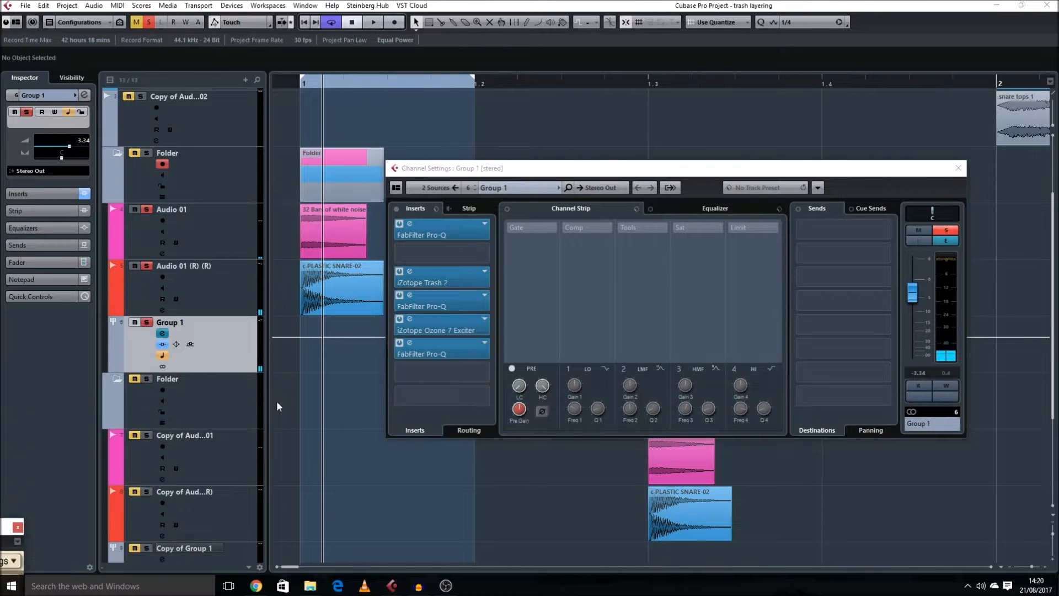
left_click(397, 209)
left_click(436, 284)
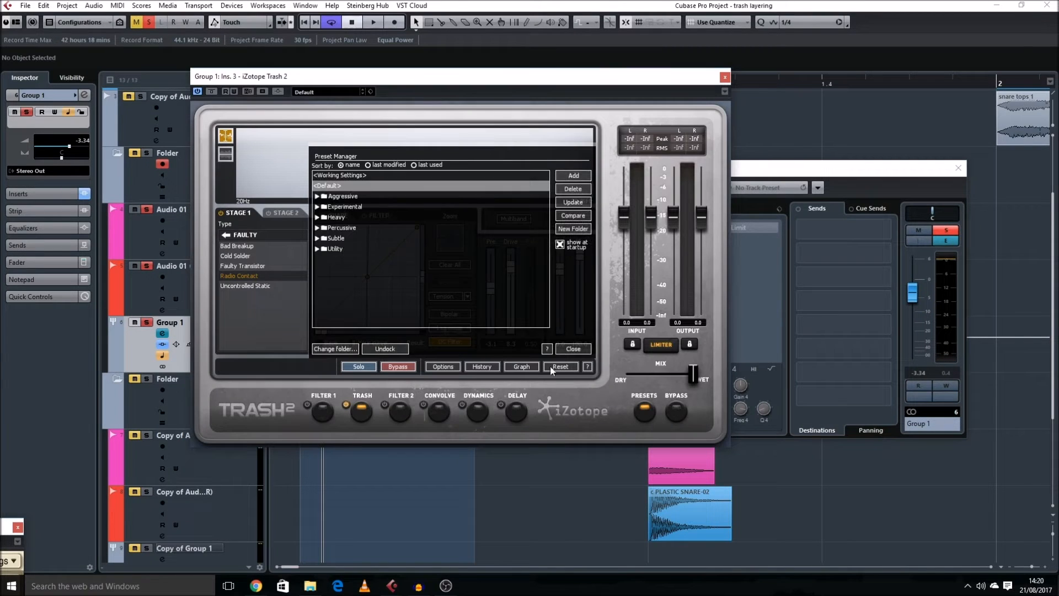
left_click(573, 348)
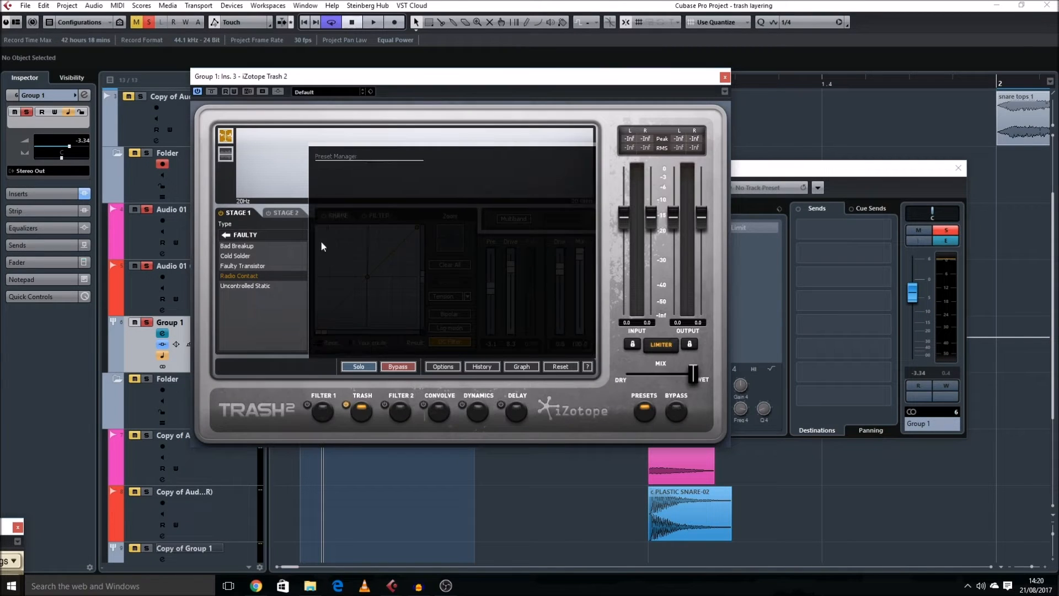
Browse Trash 2's distortion categories, set Stage 1 to Faulty Transistor and play the loop through it
left_click(226, 235)
left_click_drag(409, 82, 553, 106)
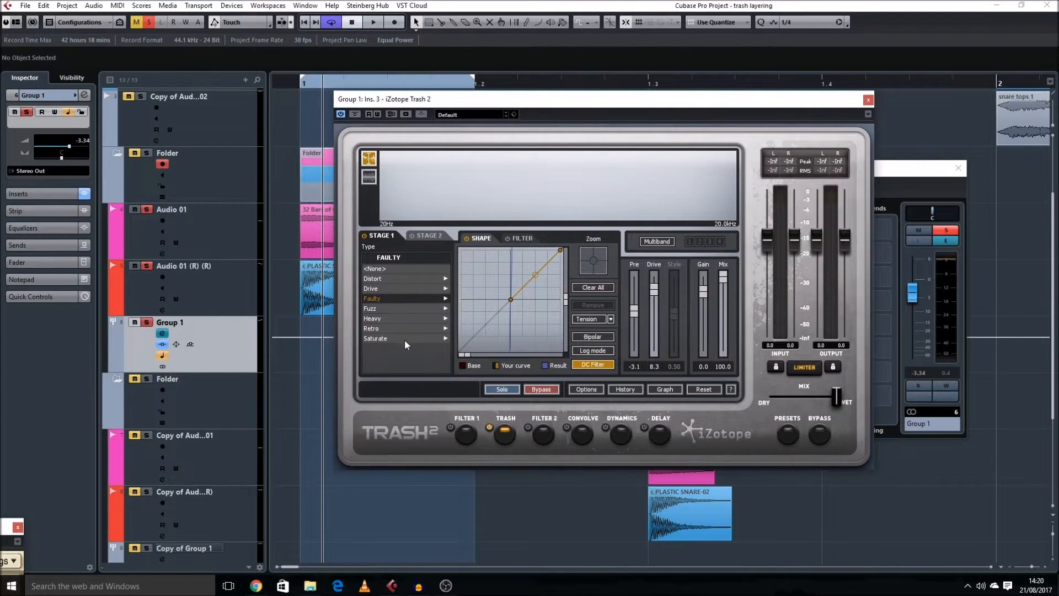
left_click(412, 278)
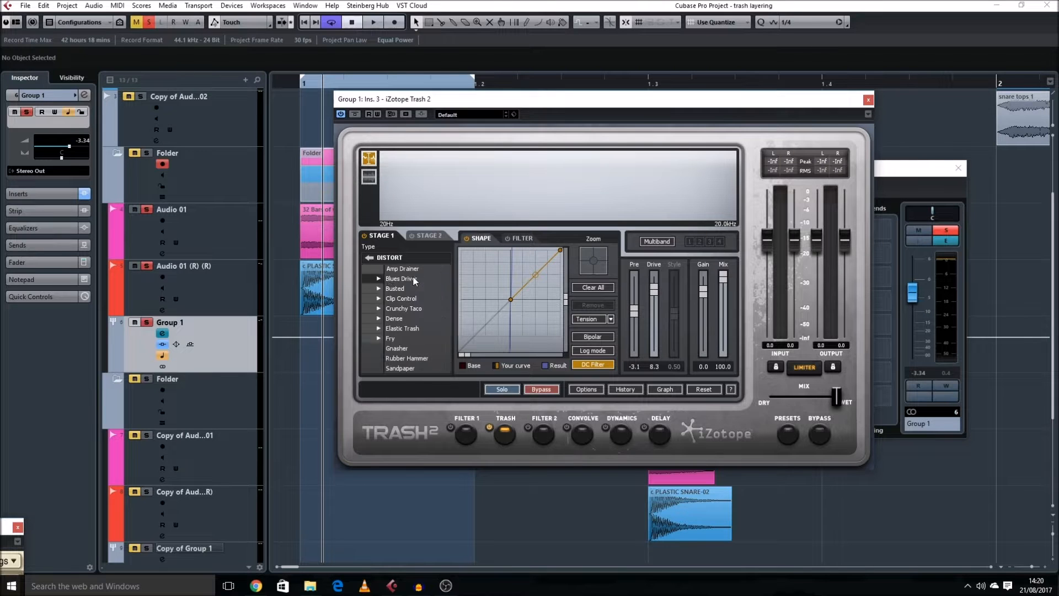
left_click(369, 258)
left_click(386, 297)
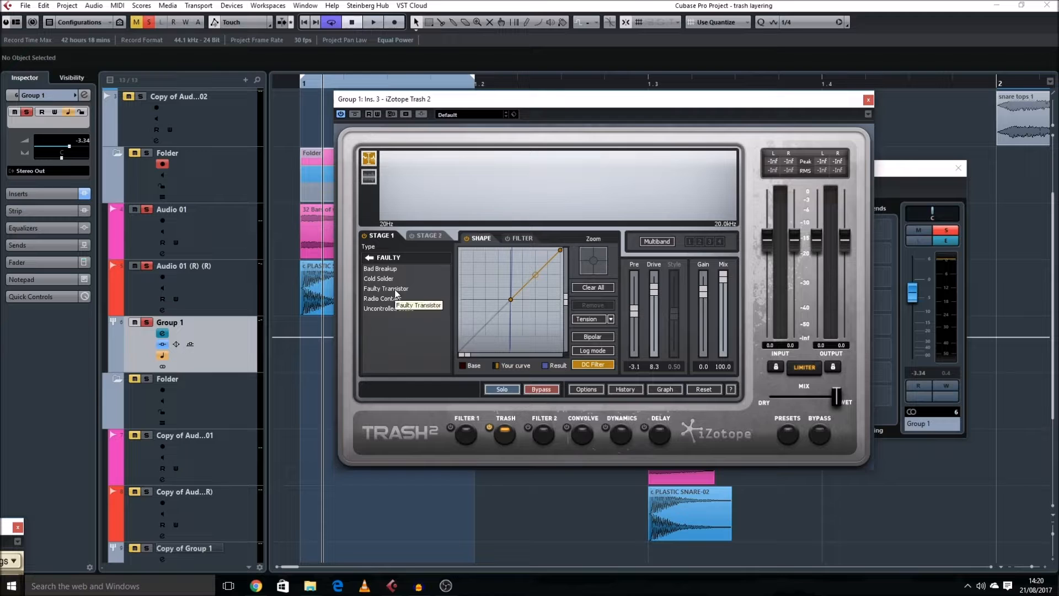
left_click(396, 291)
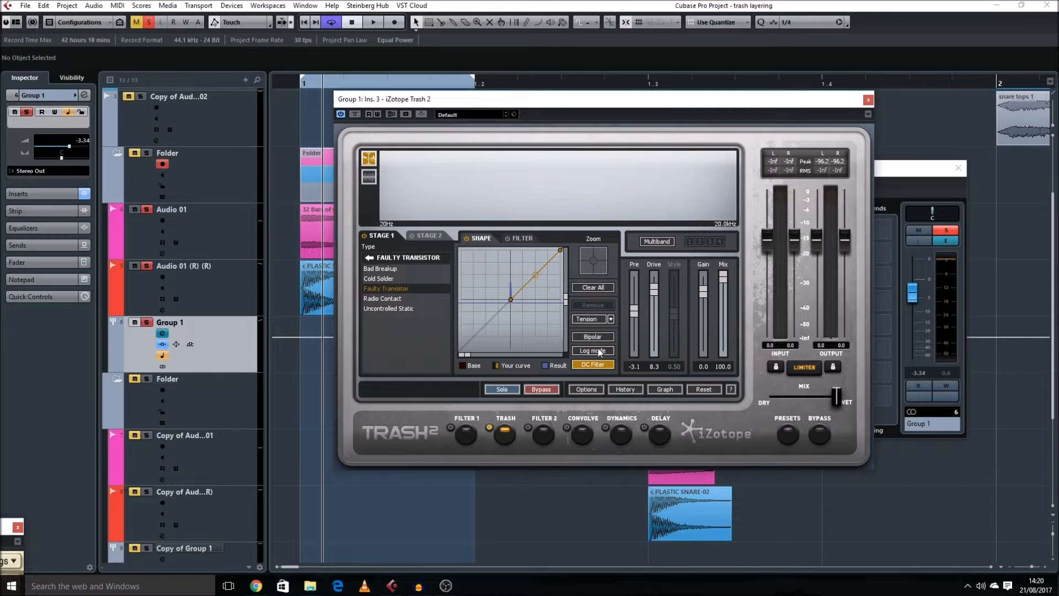
key("space")
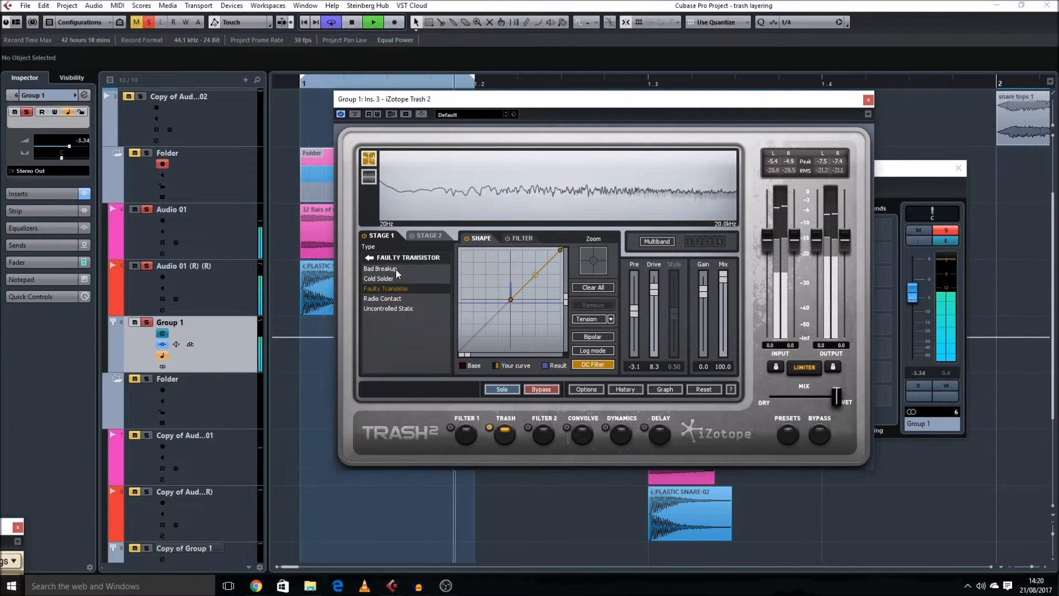
left_click_drag(544, 102, 400, 73)
key("space")
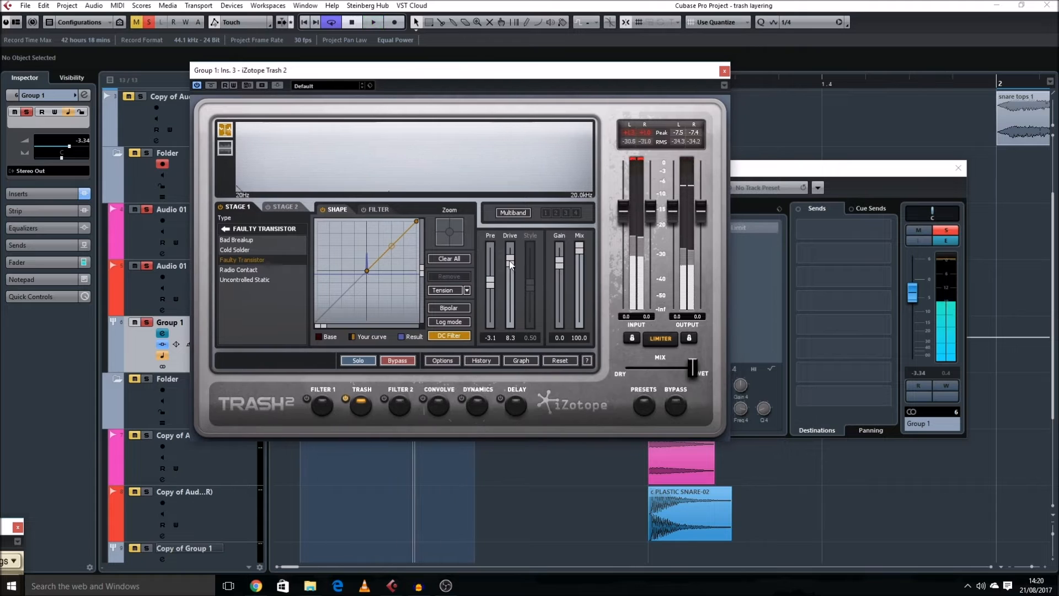
Lower Trash 2's Drive to 0.0 while the loop plays
left_click_drag(295, 78, 232, 106)
left_click(335, 240)
key("space")
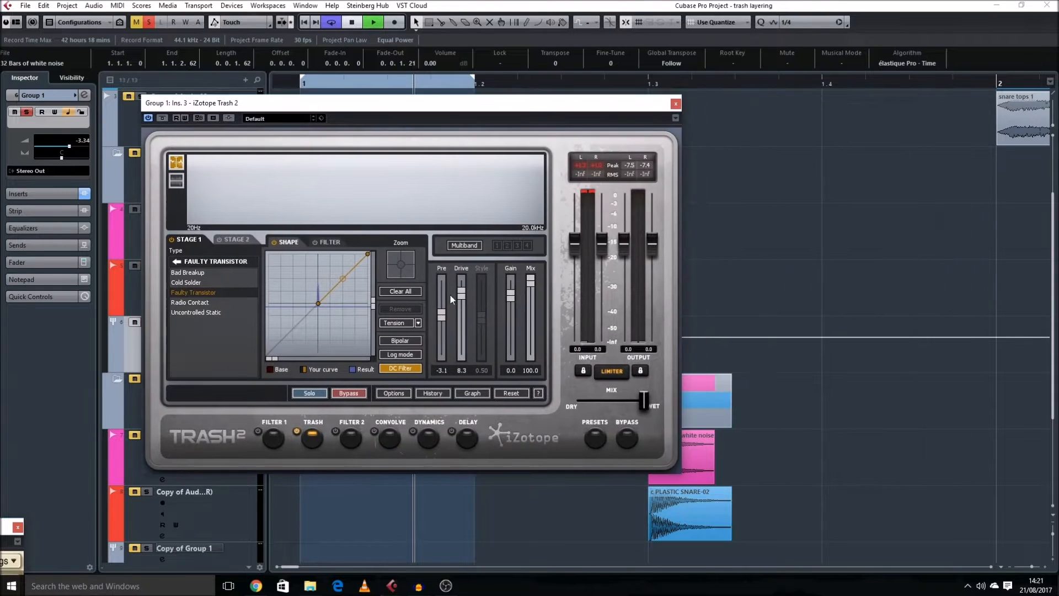
left_click_drag(463, 326, 464, 362)
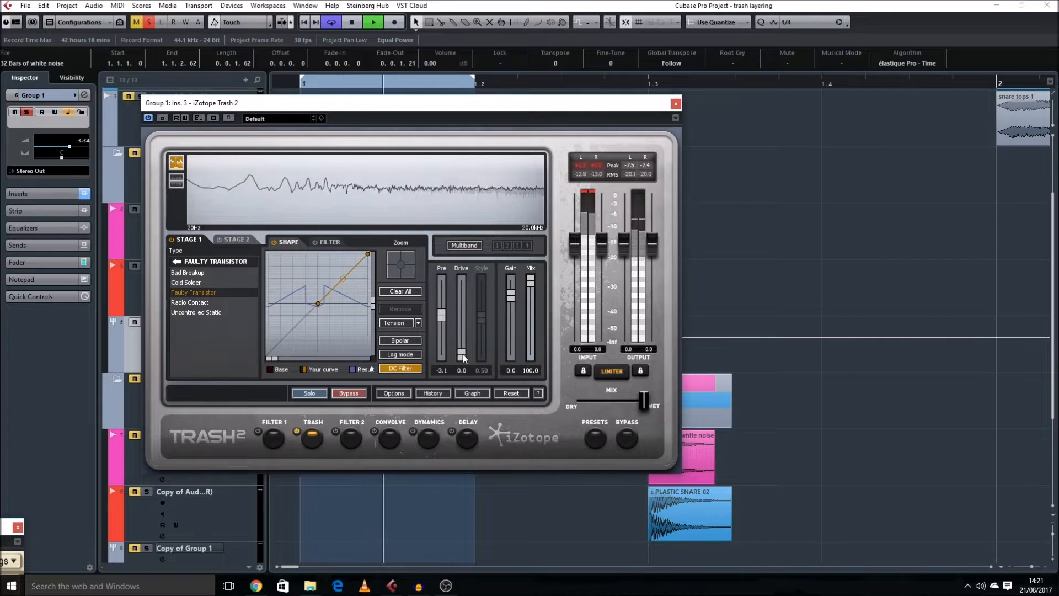
key("space")
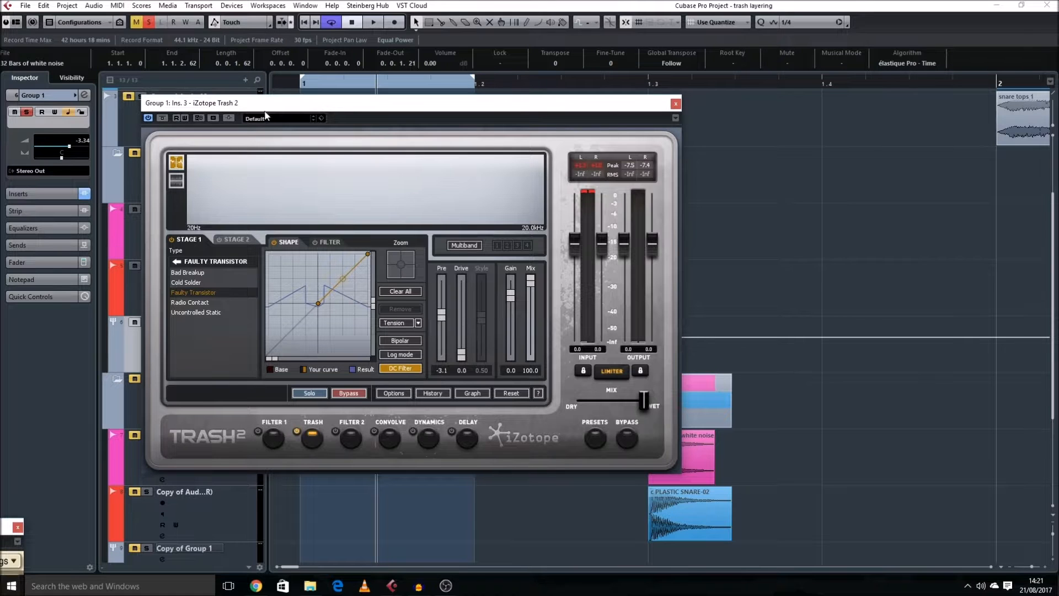
Select the PLASTIC SNARE-02 event at bar 1 and play the loop through Trash 2
left_click_drag(265, 116, 577, 258)
left_click(177, 222)
left_click(323, 283)
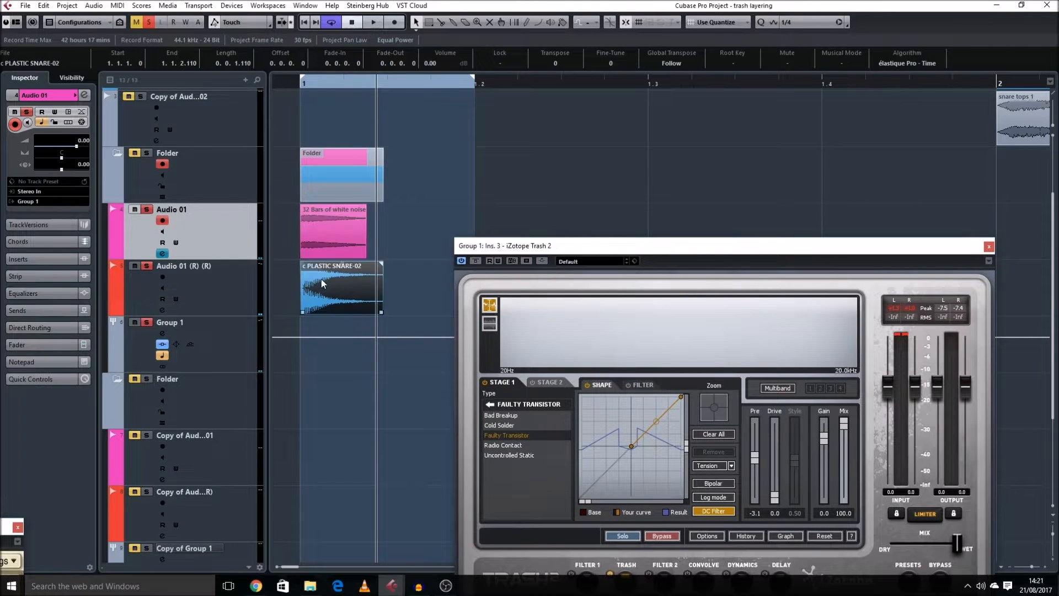
left_click_drag(610, 245, 401, 129)
key("space")
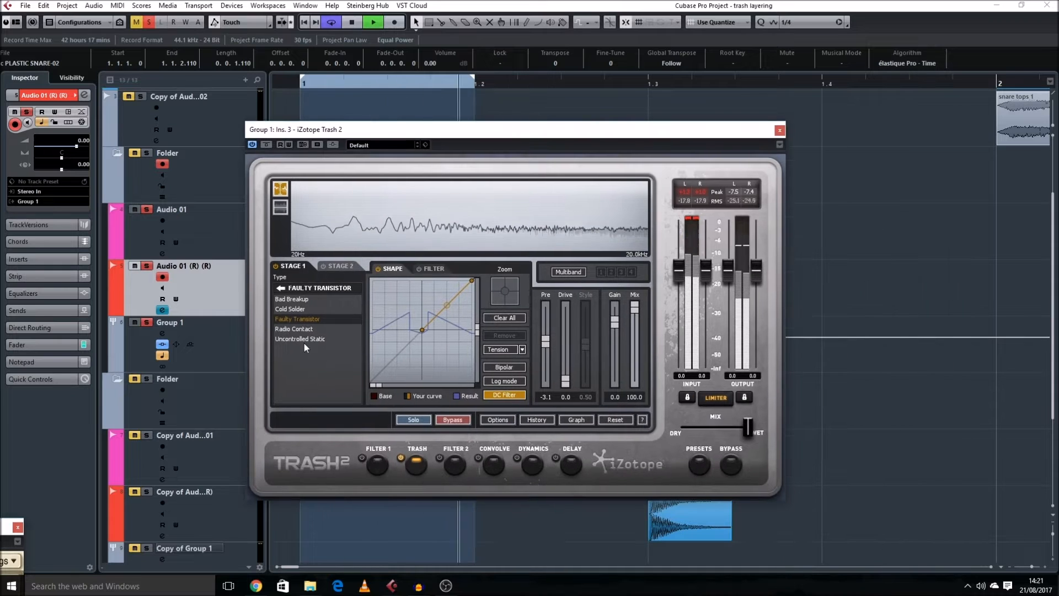
Examine the distorted loop in SPAN, isolating the band around 206 Hz during playback
left_click_drag(7, 525, 847, 103)
key("space")
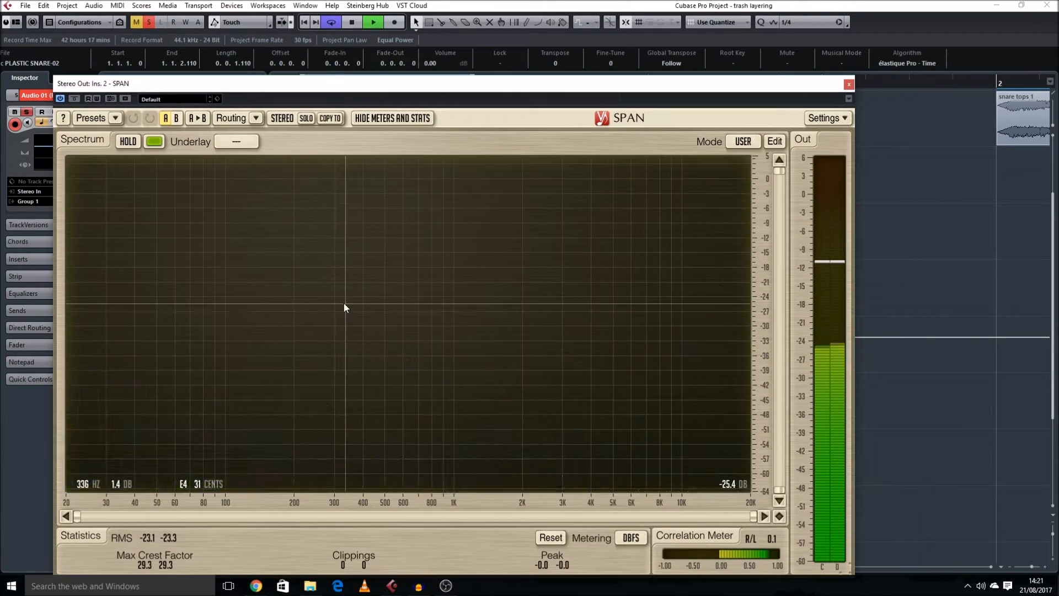
key("space")
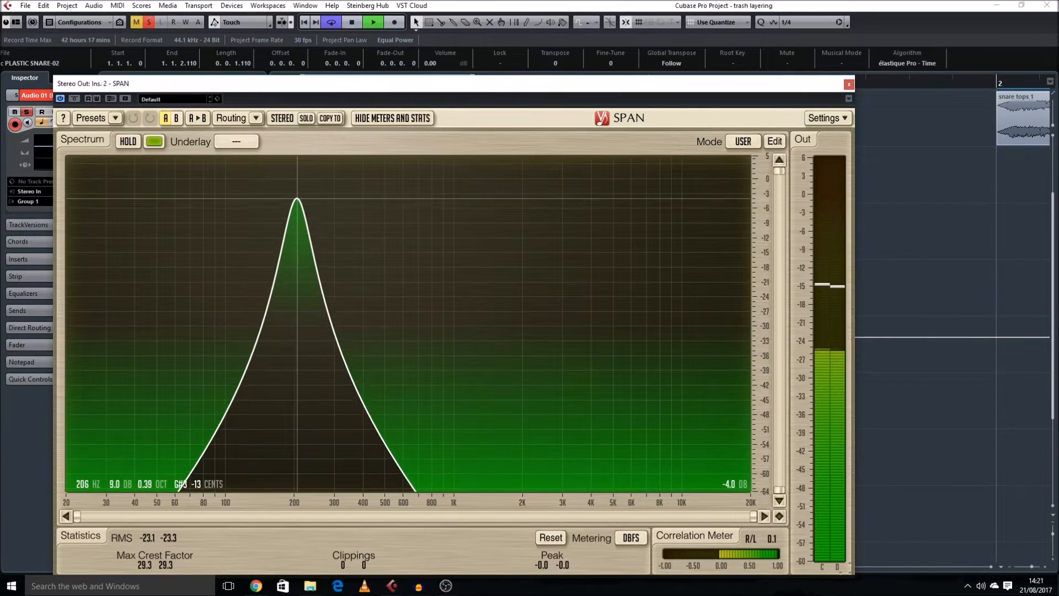
key("space")
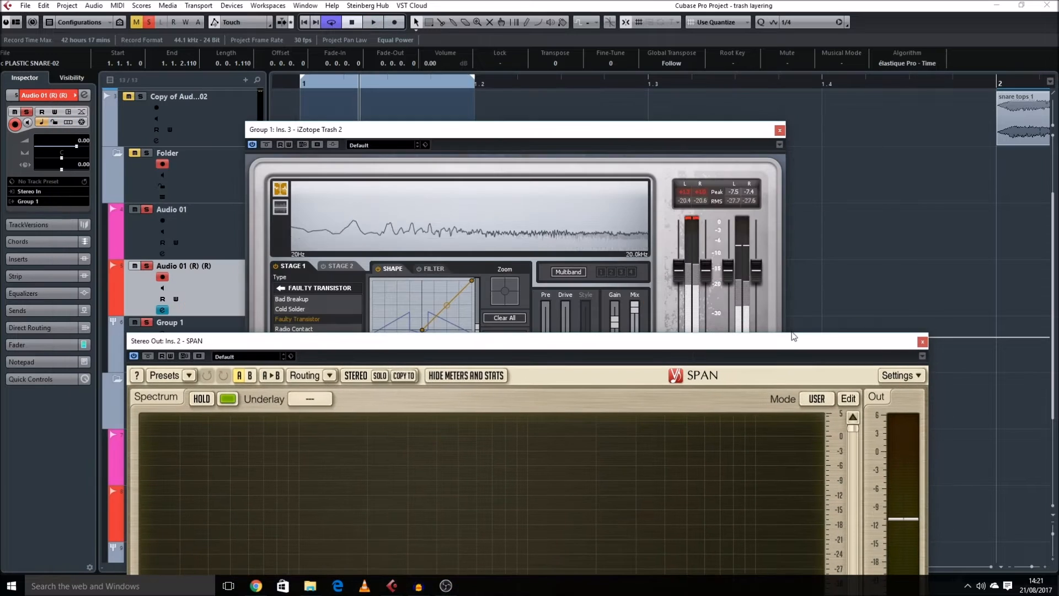
left_click_drag(420, 130, 401, 72)
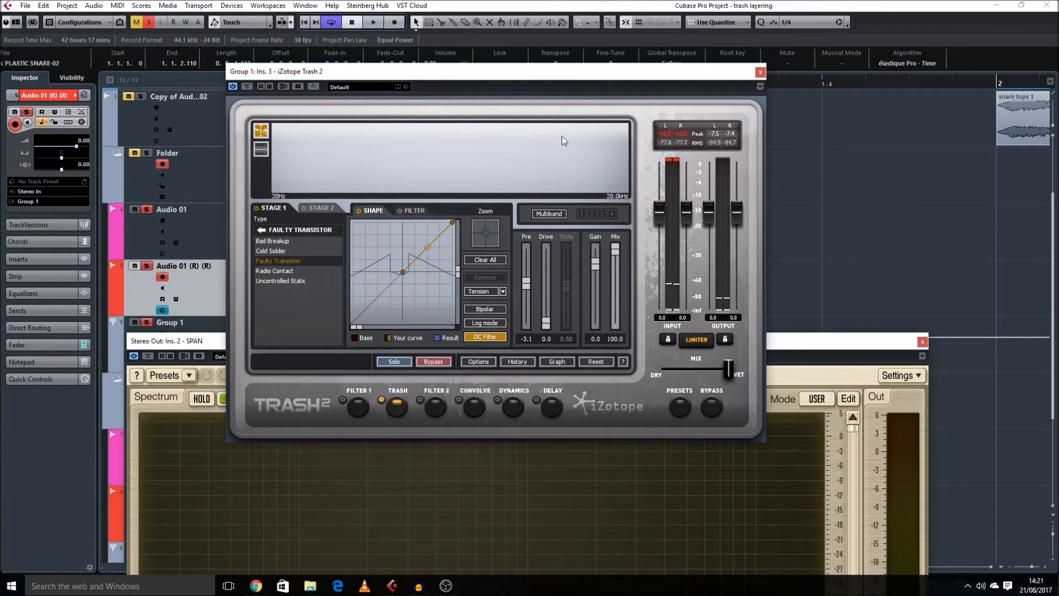
left_click(259, 340)
left_click_drag(259, 340, 242, 126)
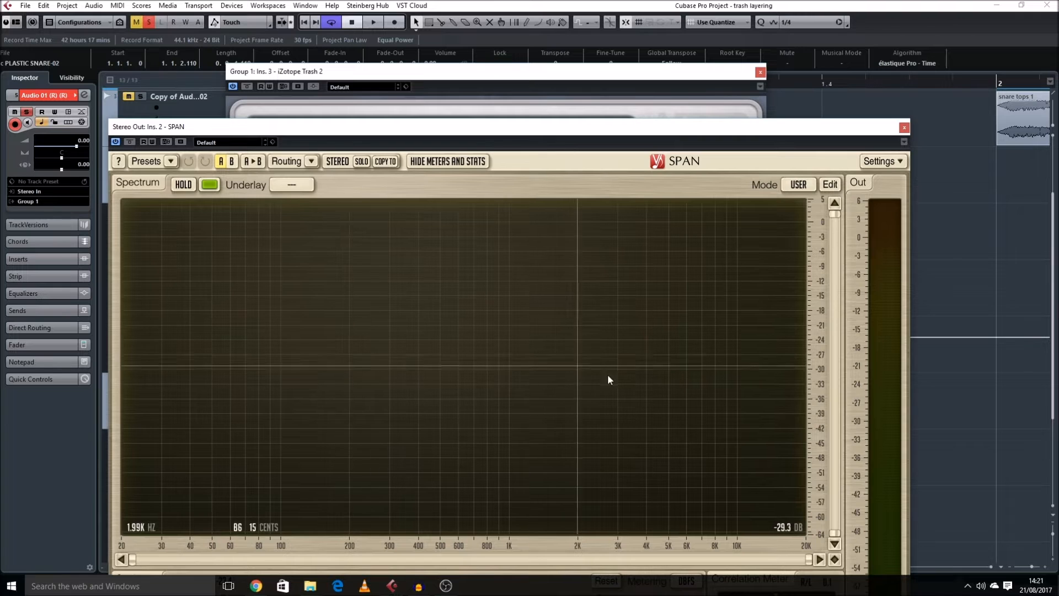
left_click_drag(833, 129, 861, 435)
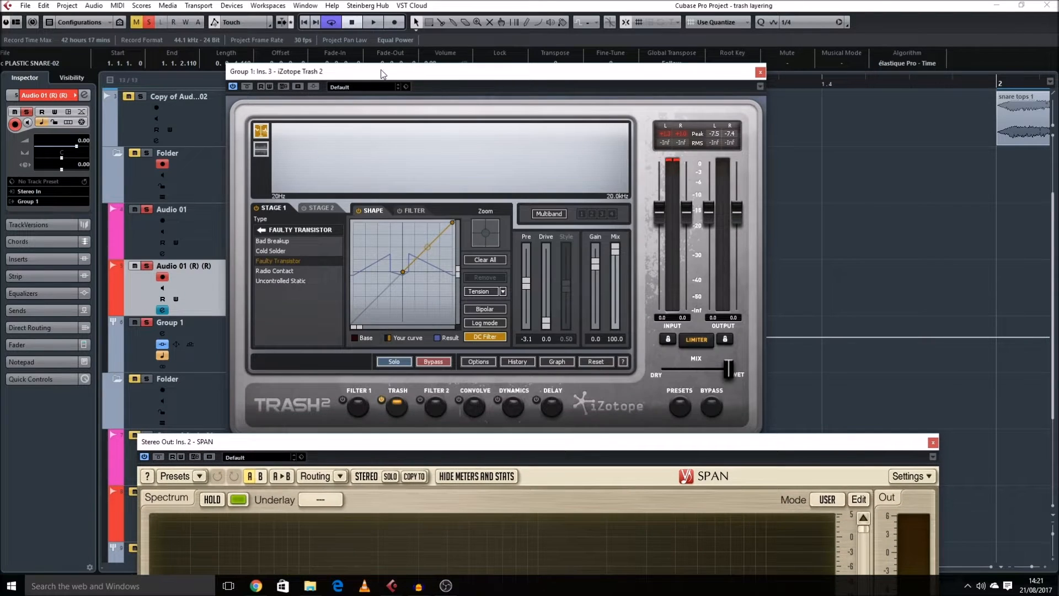
Turn on the first FabFilter Pro-Q insert of Group 1 and play the loop through its cut near 200 Hz
left_click_drag(383, 73, 584, 299)
left_click(163, 334)
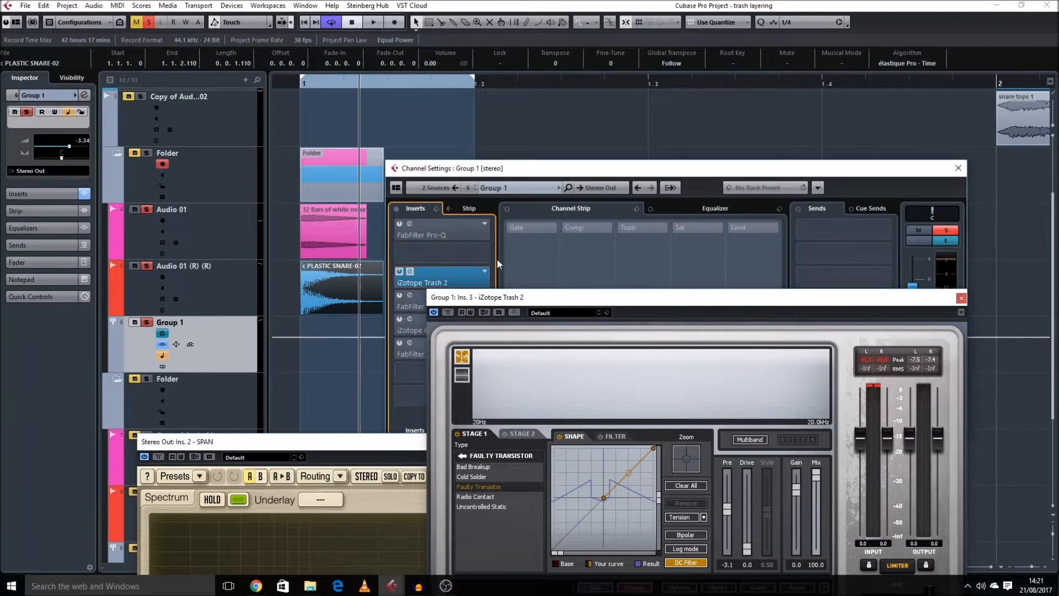
left_click_drag(464, 169, 216, 41)
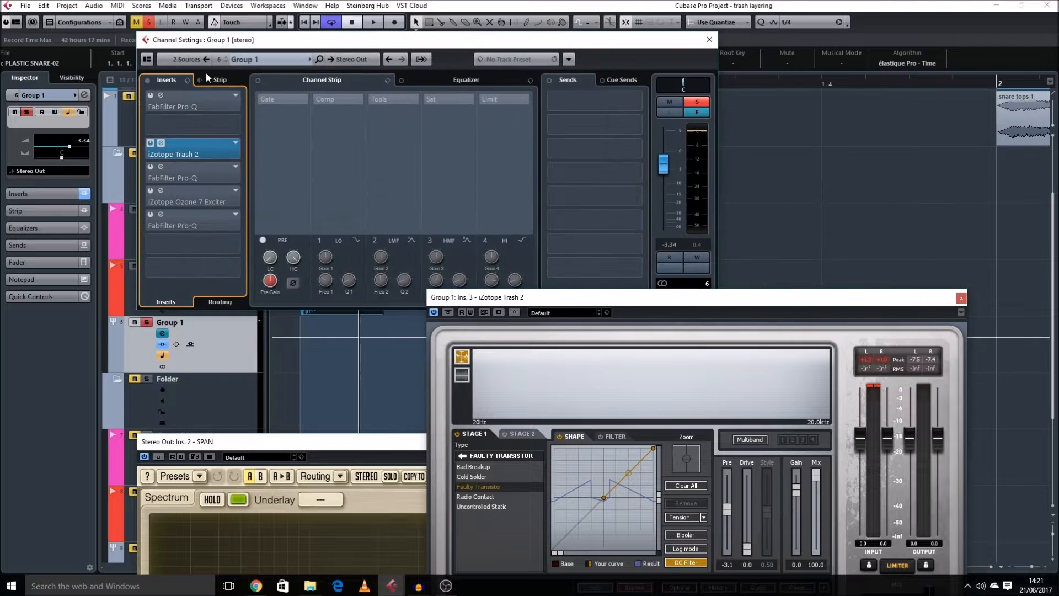
left_click(207, 103)
key("space")
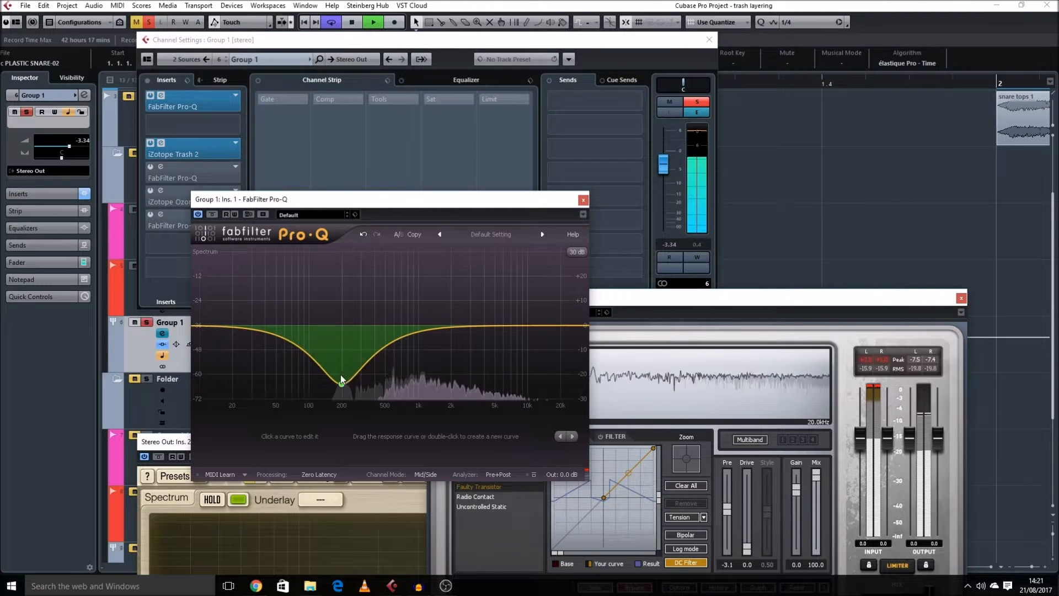
key("space")
left_click(583, 200)
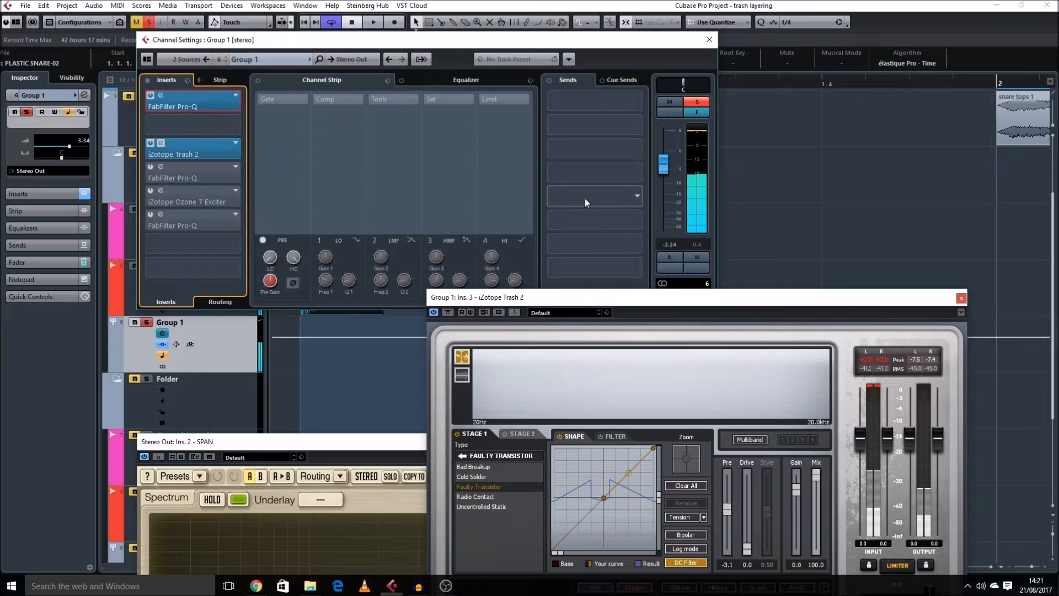
Set Trash 2's Drive to 4.3 during playback and close the plug-in to return to Group 1's channel settings
left_click_drag(674, 301, 392, 70)
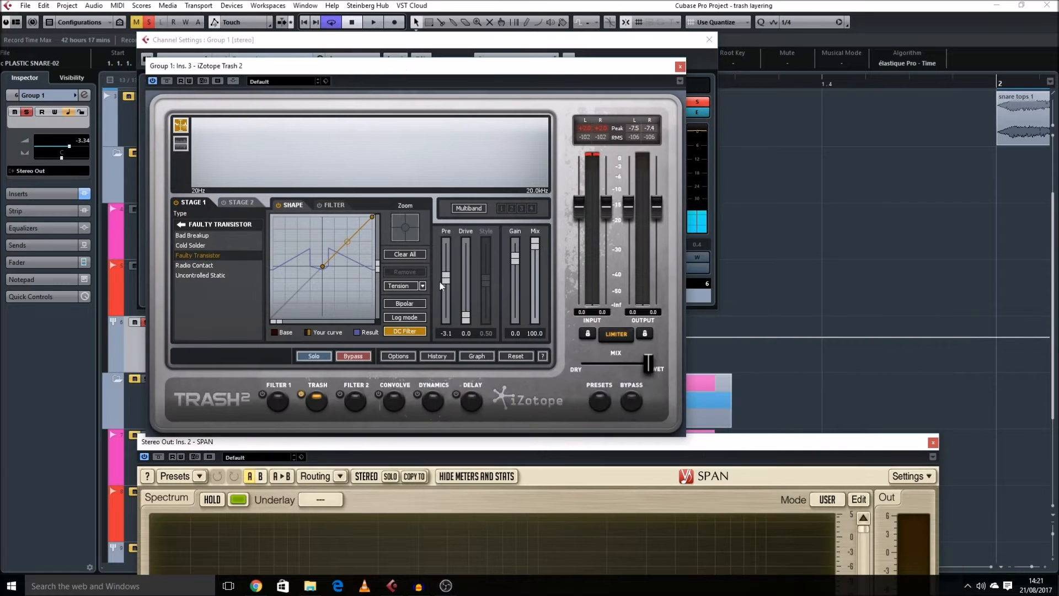
key("space")
left_click_drag(461, 314, 470, 279)
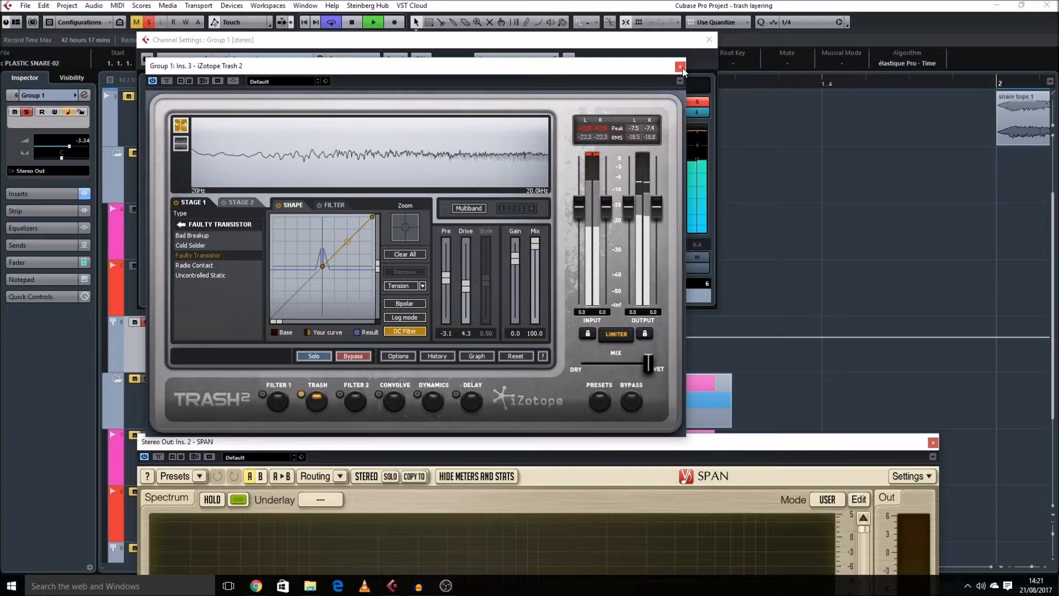
left_click(680, 66)
key("space")
left_click_drag(297, 49, 428, 146)
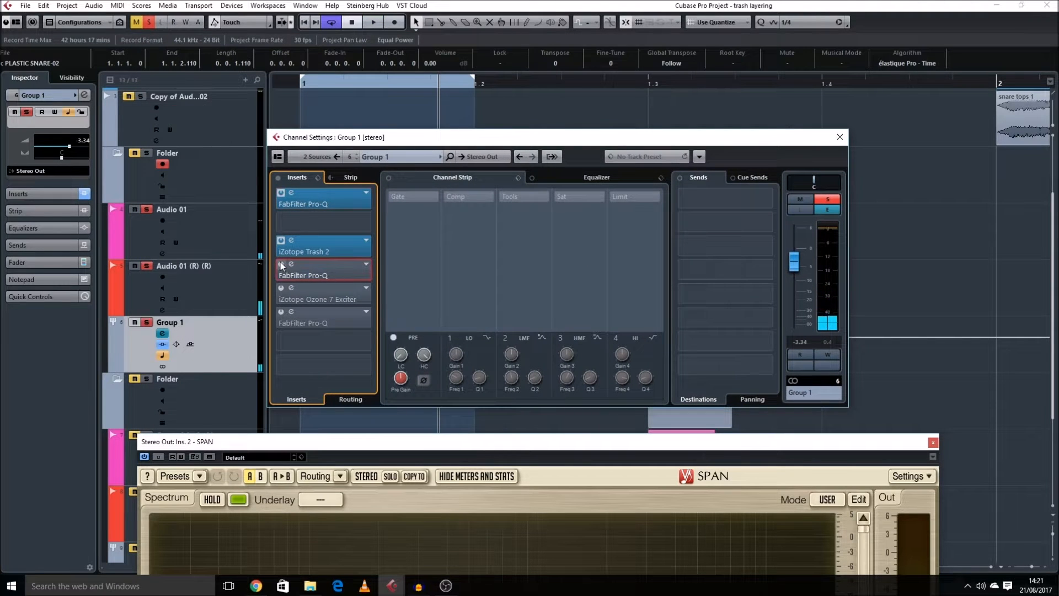
Turn on Group 1's FabFilter Pro-Q insert after Trash 2, play the loop, and briefly review Trash 2 before closing it
left_click_drag(397, 442, 479, 433)
key("space")
left_click(325, 246)
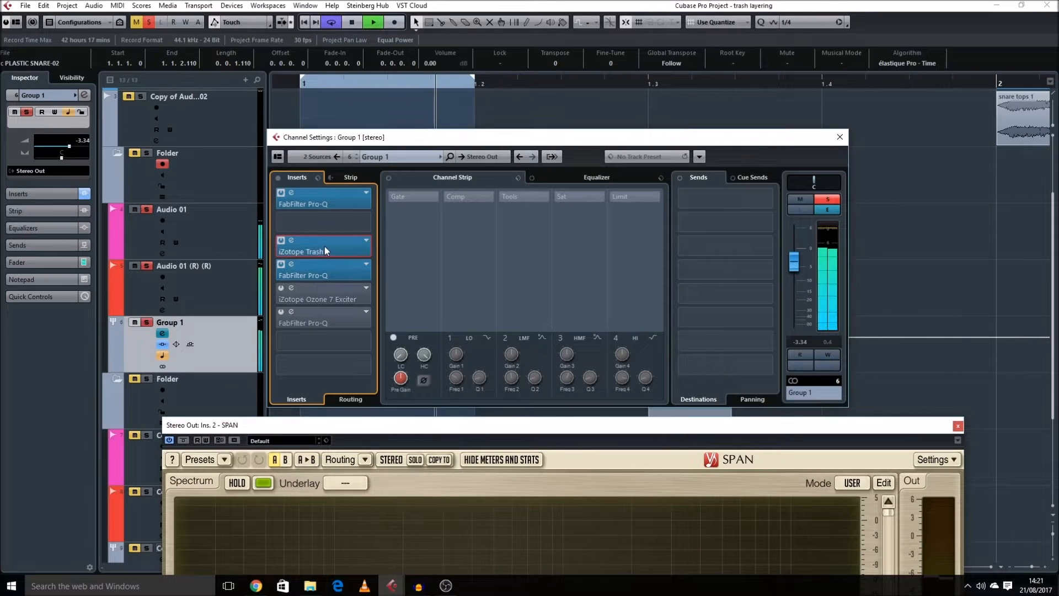
left_click_drag(716, 427, 574, 317)
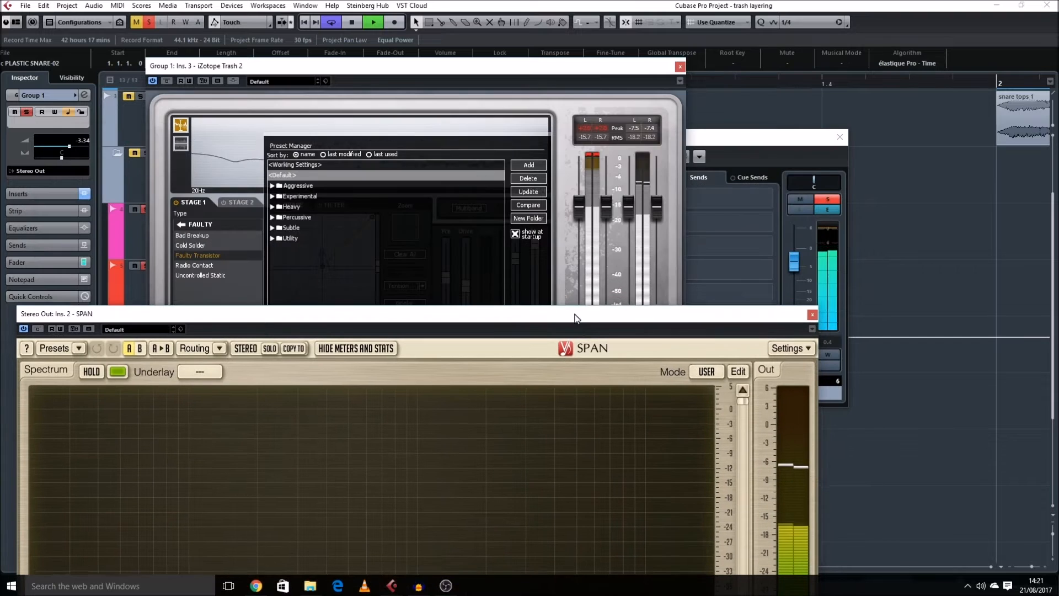
key("space")
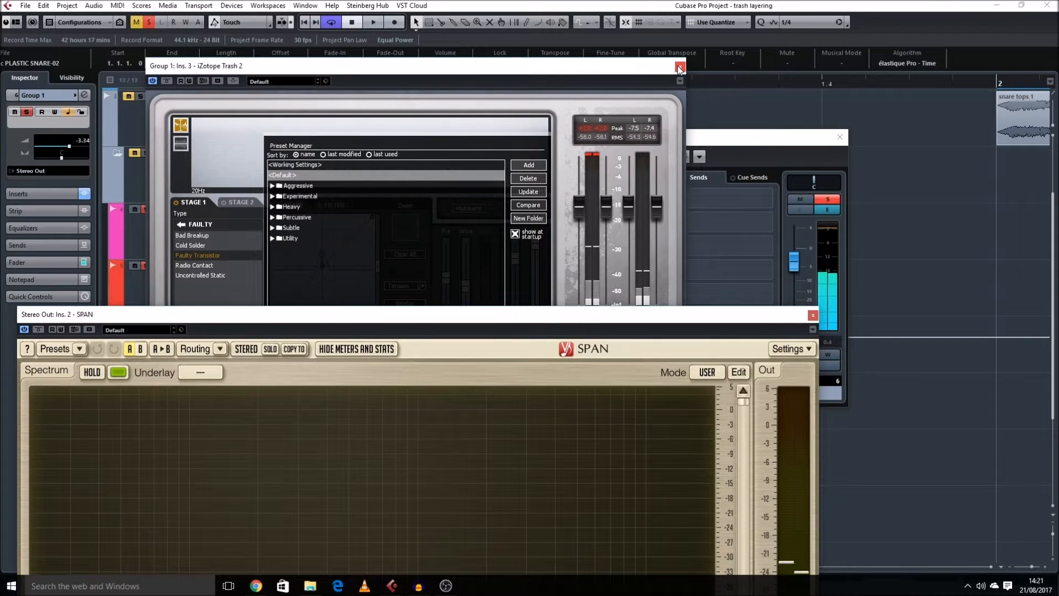
left_click(679, 68)
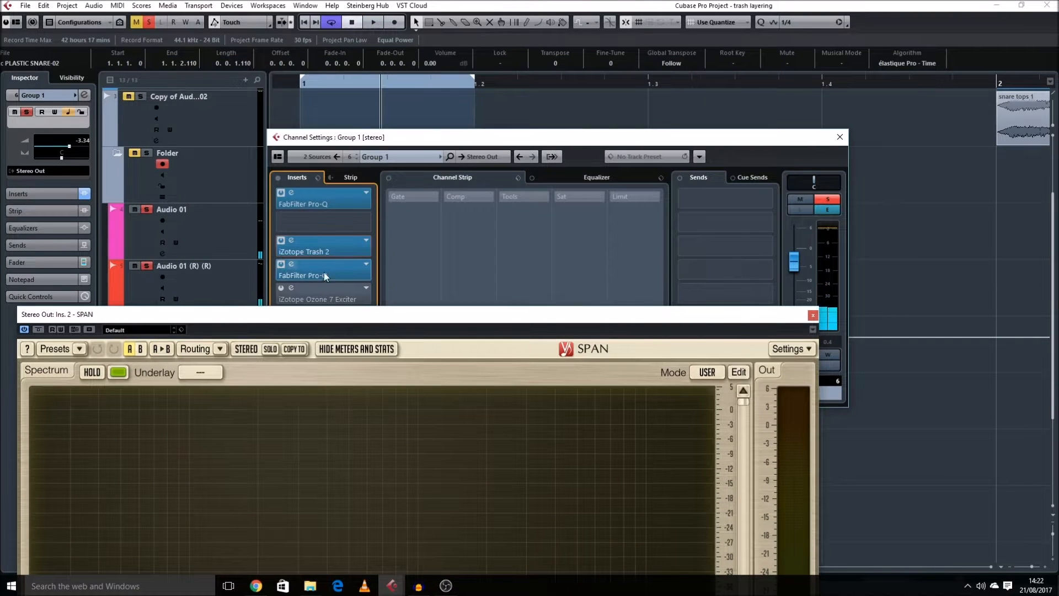
Open the Pro-Q that follows Trash 2 and arrange its window beside SPAN
left_click(324, 273)
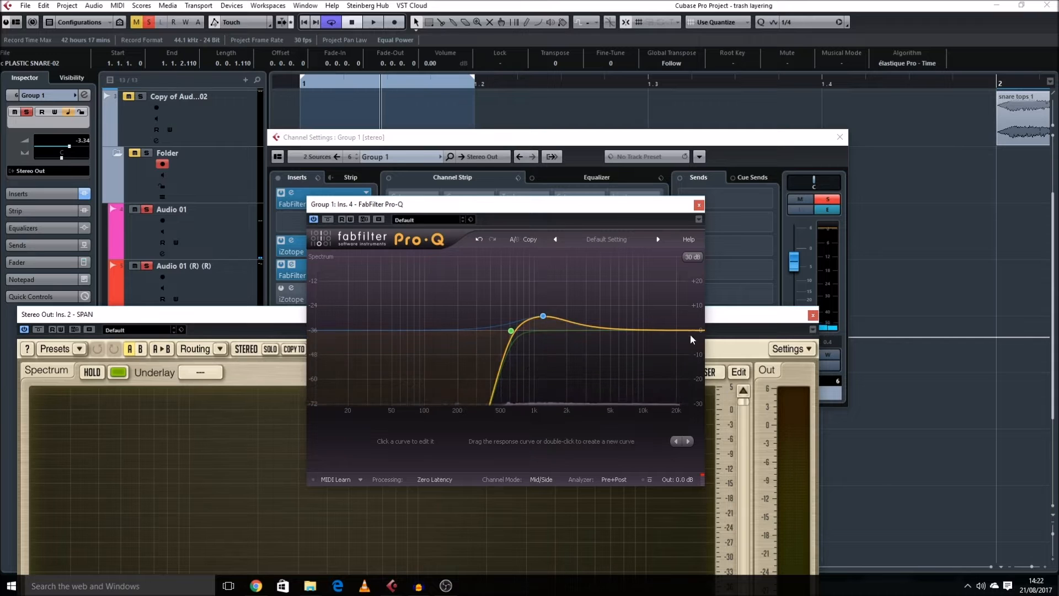
left_click_drag(577, 204, 959, 92)
left_click_drag(606, 322, 595, 84)
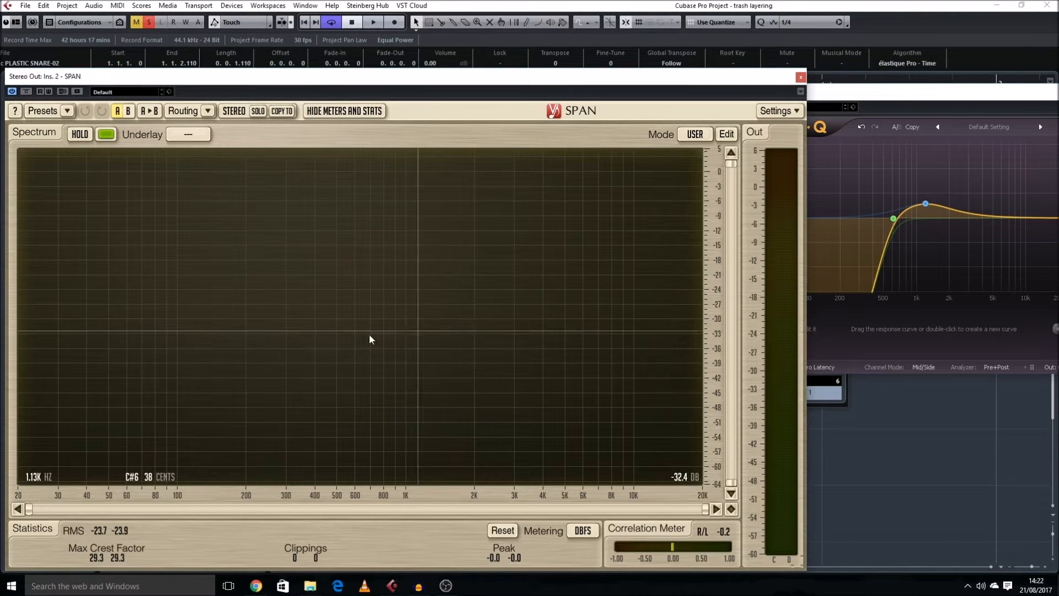
left_click_drag(334, 76, 412, 54)
Play the loop through the low cut and examine its spectrum in SPAN alongside the Pro-Q
left_click(281, 241)
left_click(281, 240)
key("space")
key("space")
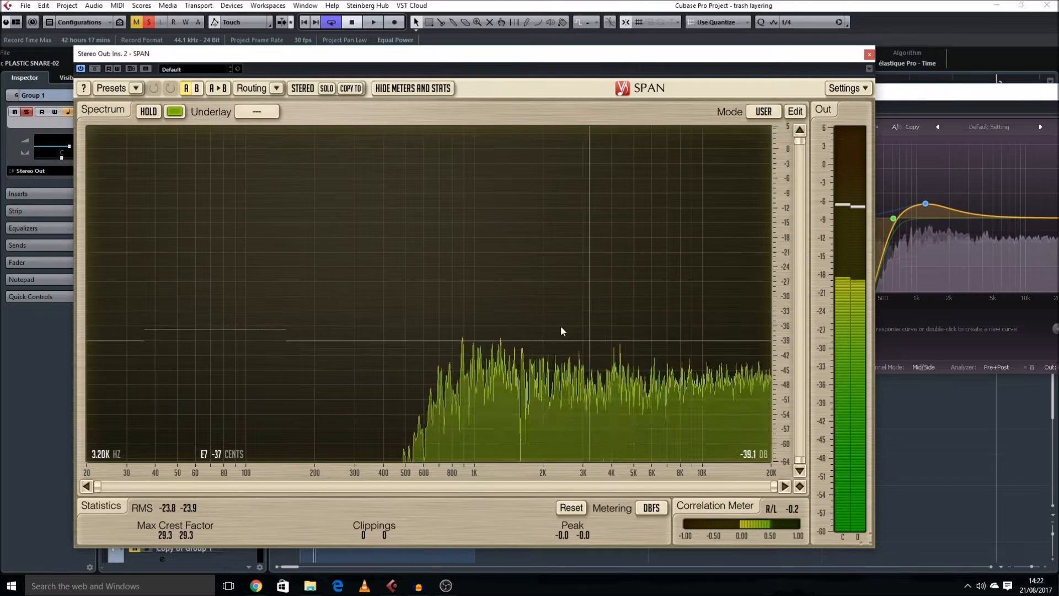
left_click_drag(643, 72, 558, 81)
left_click_drag(657, 87, 796, 64)
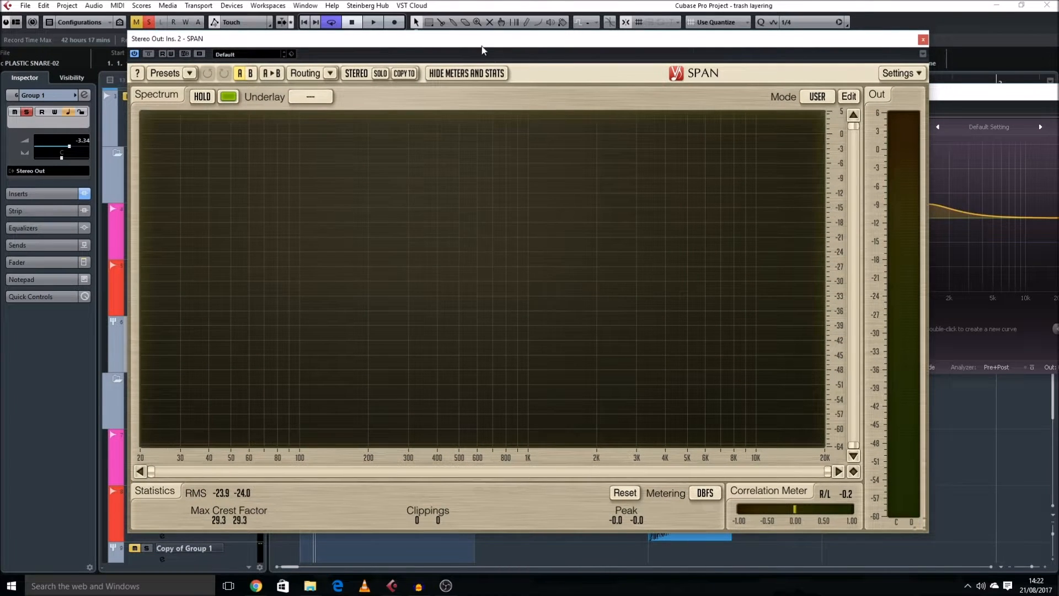
Turn off Trash 2 and the Pro-Q after it, and examine the low end of the undistorted loop in SPAN
left_click_drag(471, 44, 574, 368)
left_click(281, 268)
left_click_drag(408, 361, 705, 65)
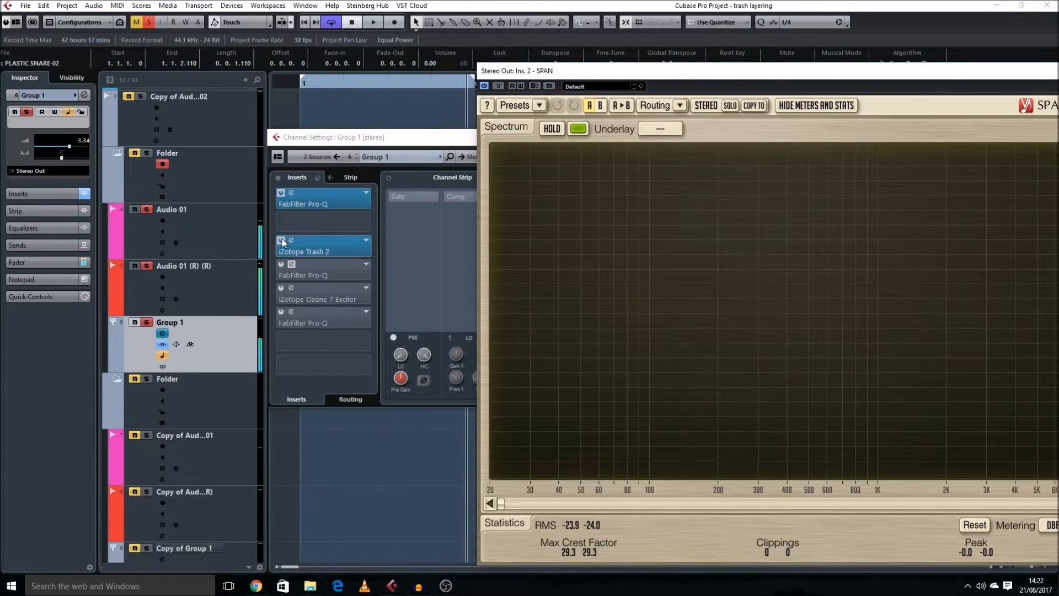
key("space")
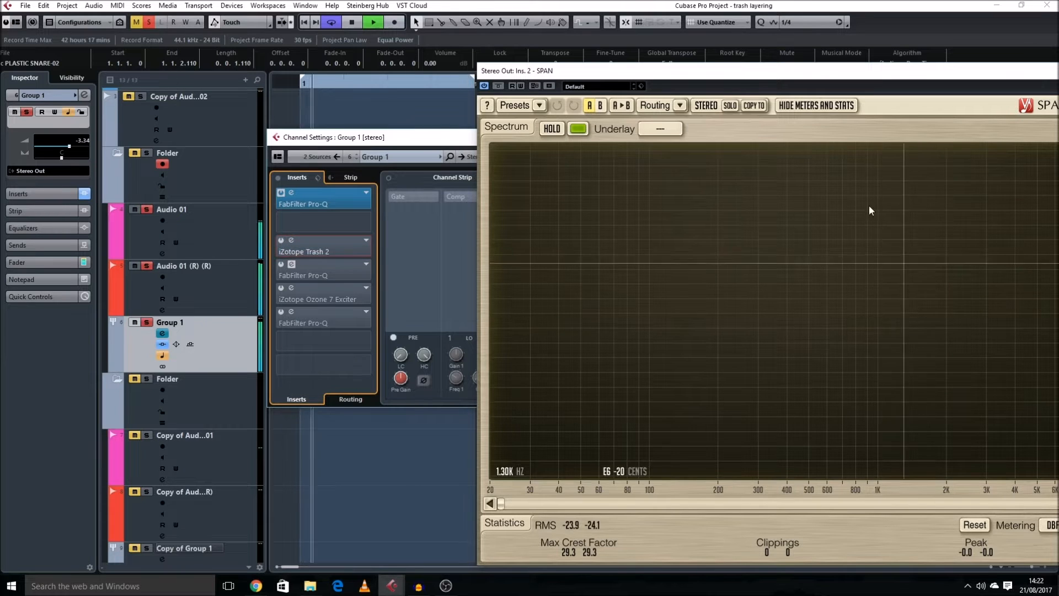
left_click_drag(830, 76, 696, 68)
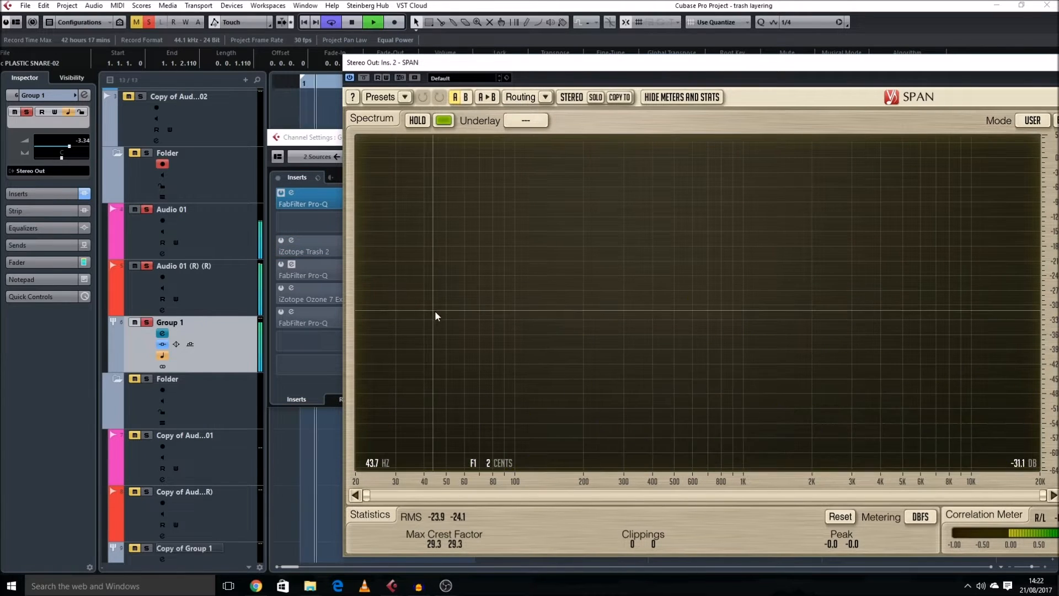
key("space")
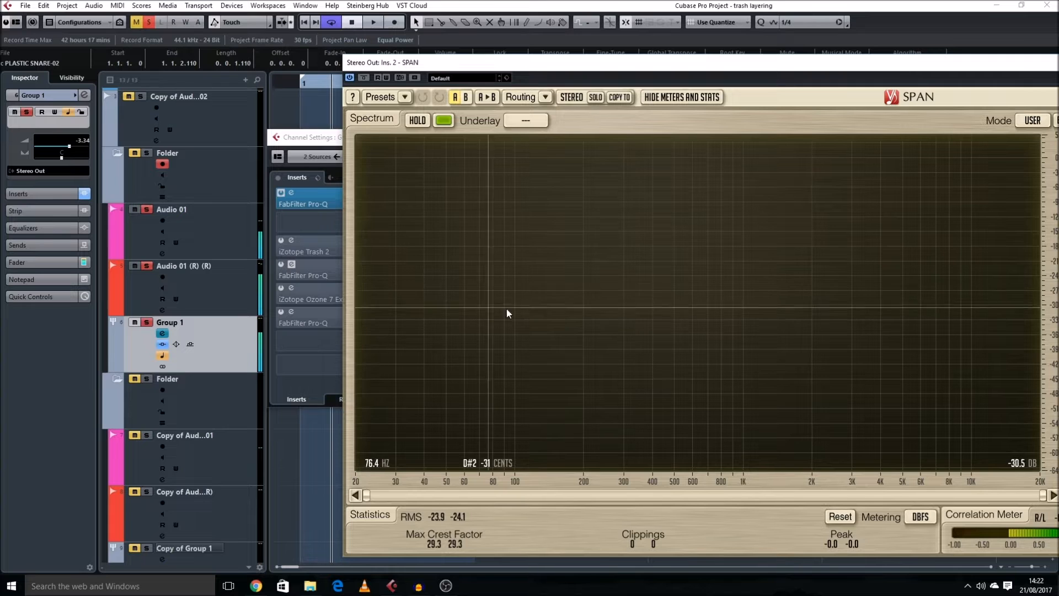
Turn Trash 2 back on and isolate the band around 75 Hz in SPAN during playback
left_click(281, 240)
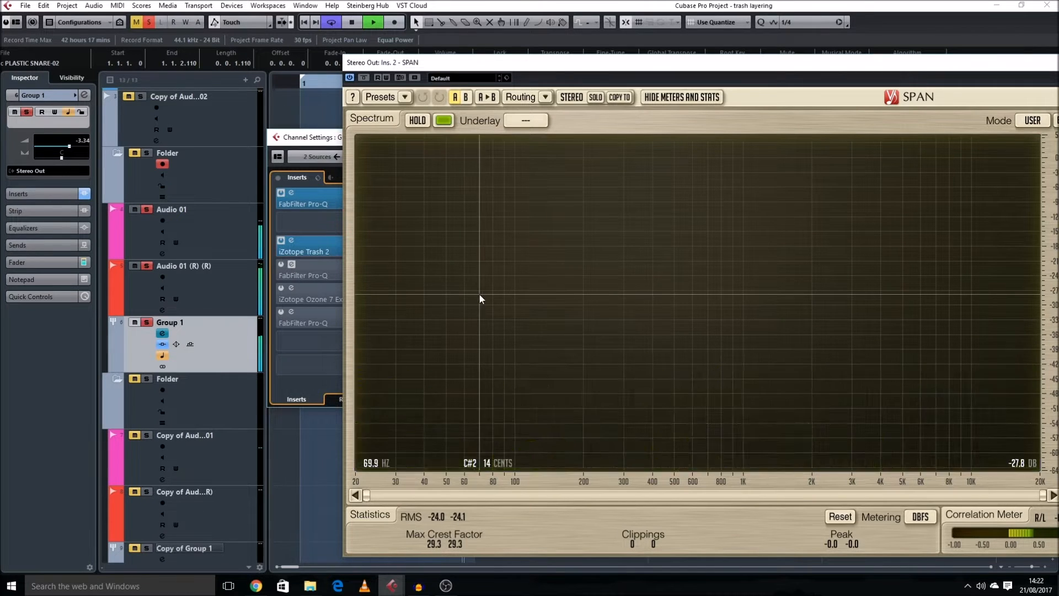
key("space")
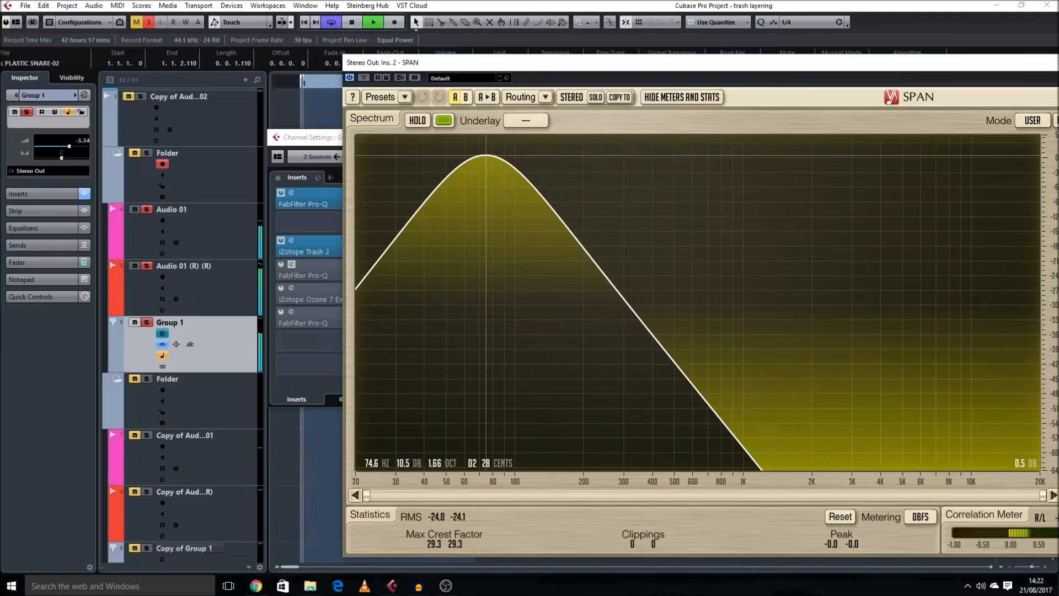
key("space")
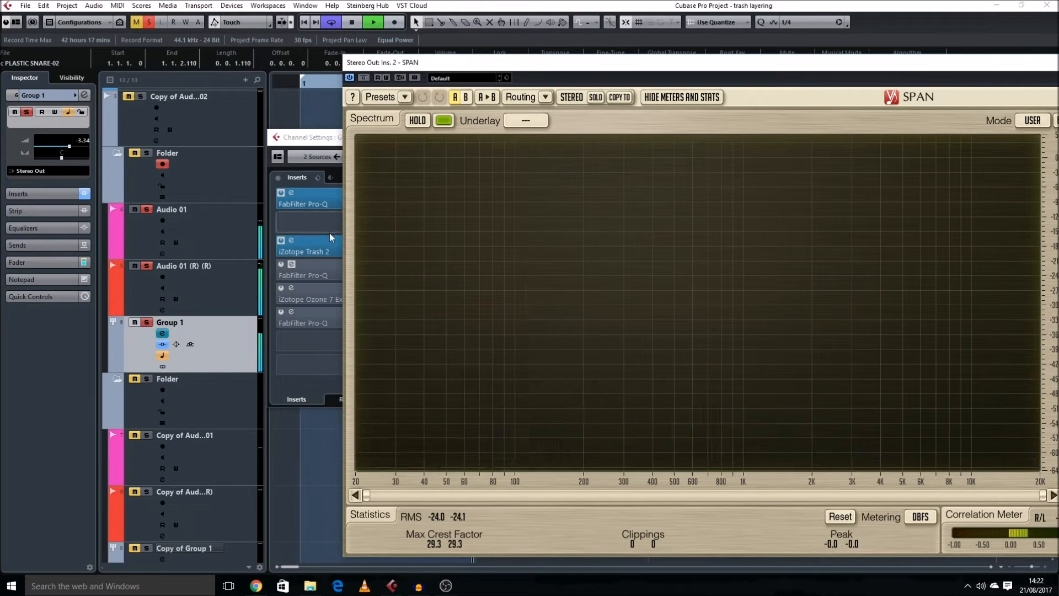
Turn the Pro-Q after Trash 2 back on and play the loop through its low cut and bell boost
left_click(319, 277)
left_click_drag(830, 94, 475, 134)
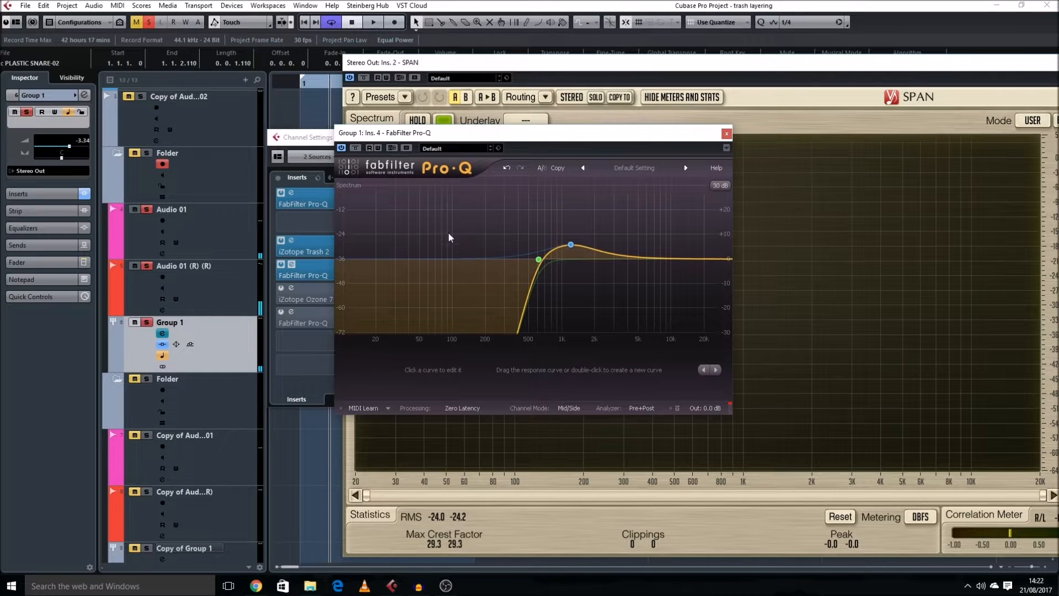
left_click(538, 259)
left_click(571, 245)
key("space")
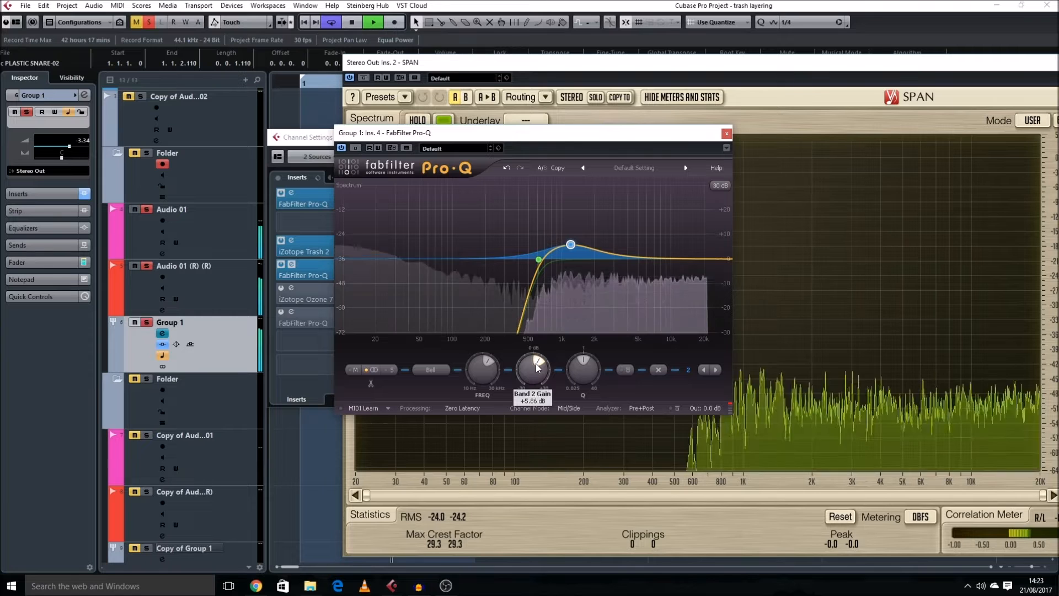
Try a higher gain on the Pro-Q's bell band and settle it at about +6 dB near 1 kHz
mouse_move(571, 245)
left_mouse_down()
mouse_move(573, 204)
mouse_move(570, 247)
mouse_move(569, 238)
left_mouse_up()
key("space")
left_click_drag(535, 135, 533, 144)
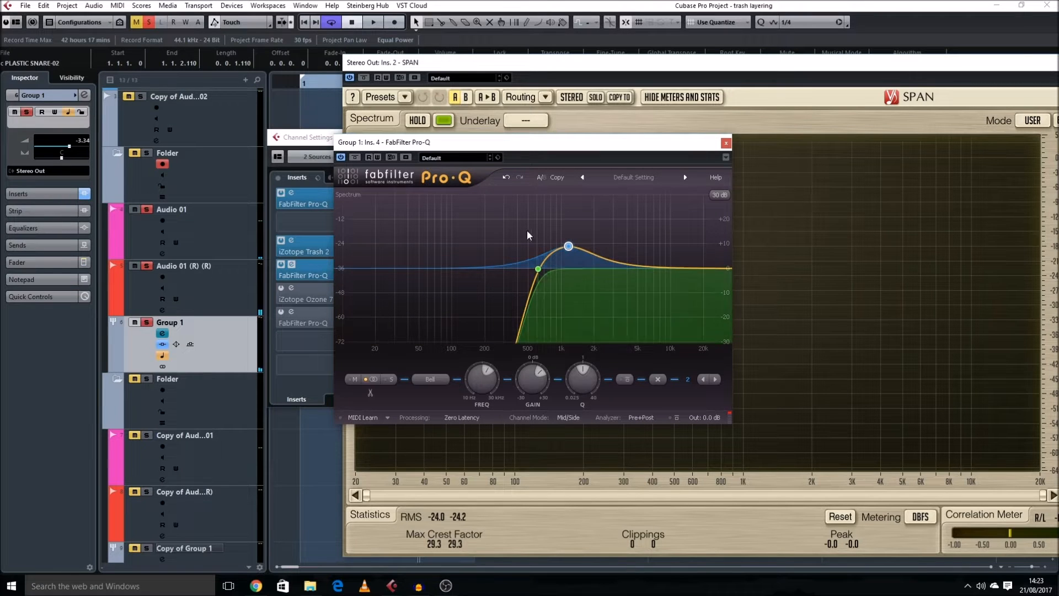
left_click_drag(570, 251, 568, 258)
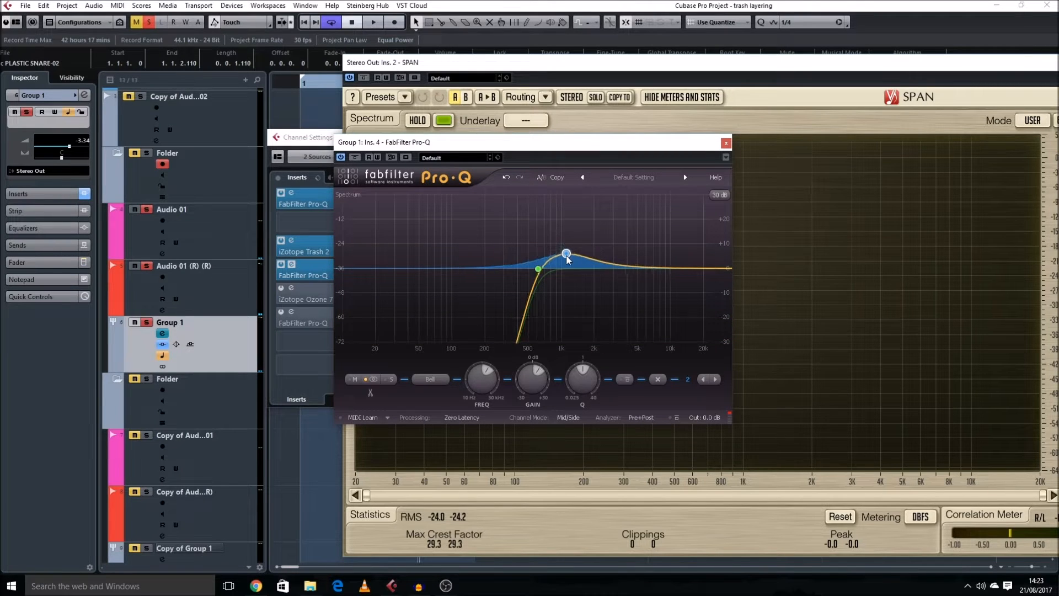
left_click_drag(425, 144, 552, 136)
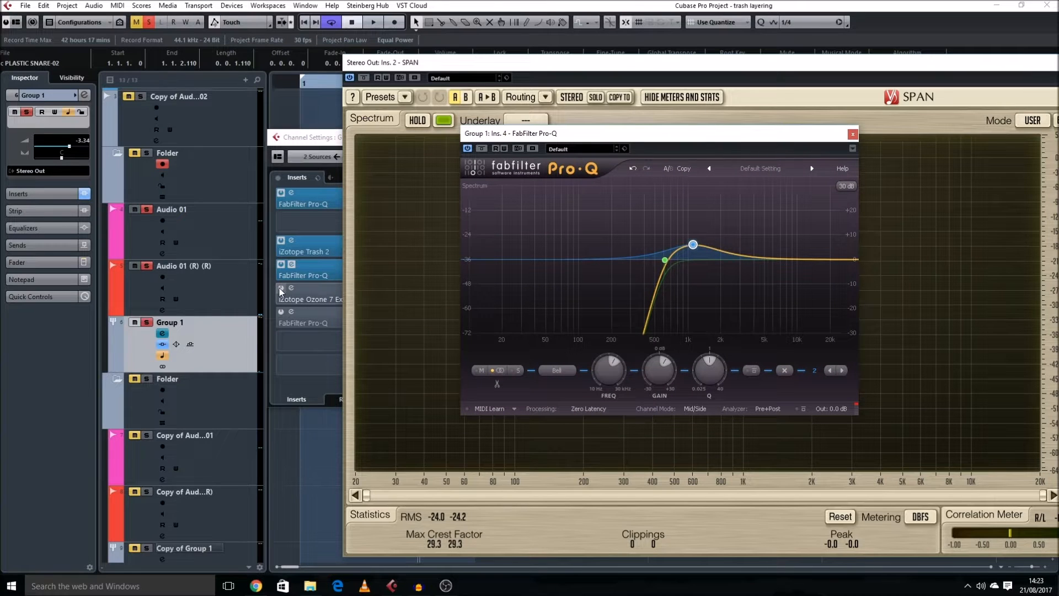
Turn on the Ozone 7 Exciter insert and audition its third band's Warm, Retro, Tape, Tube and Triode modes on the loop
left_click(281, 289)
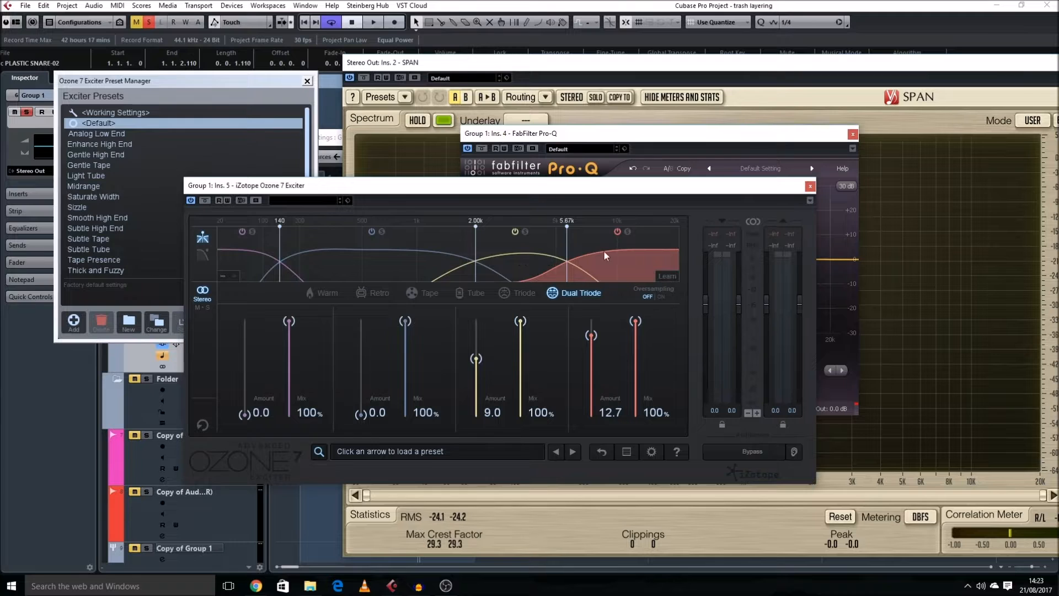
left_click(336, 293)
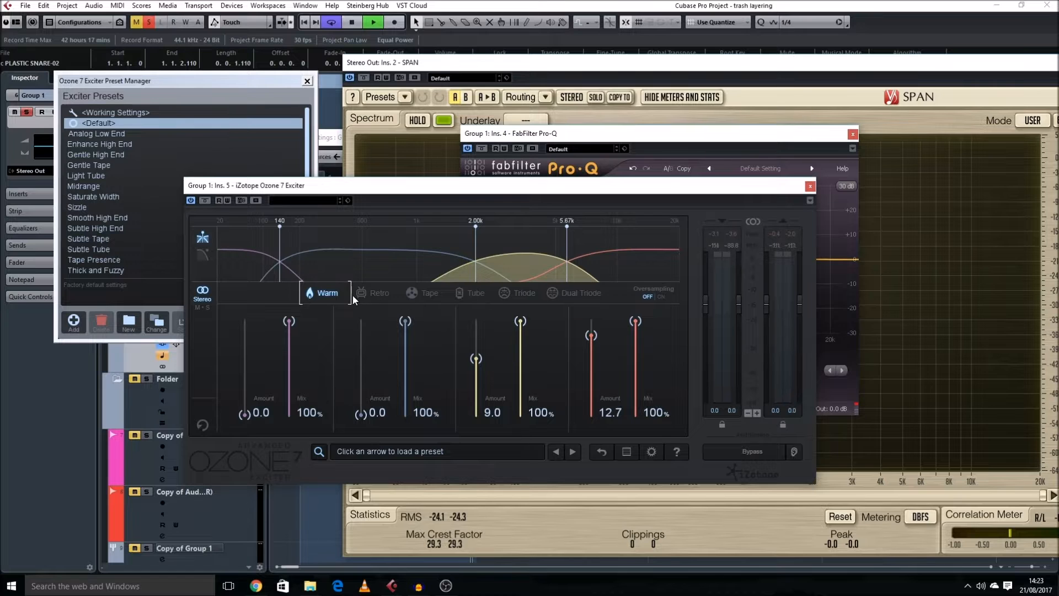
left_click(378, 293)
left_click(425, 293)
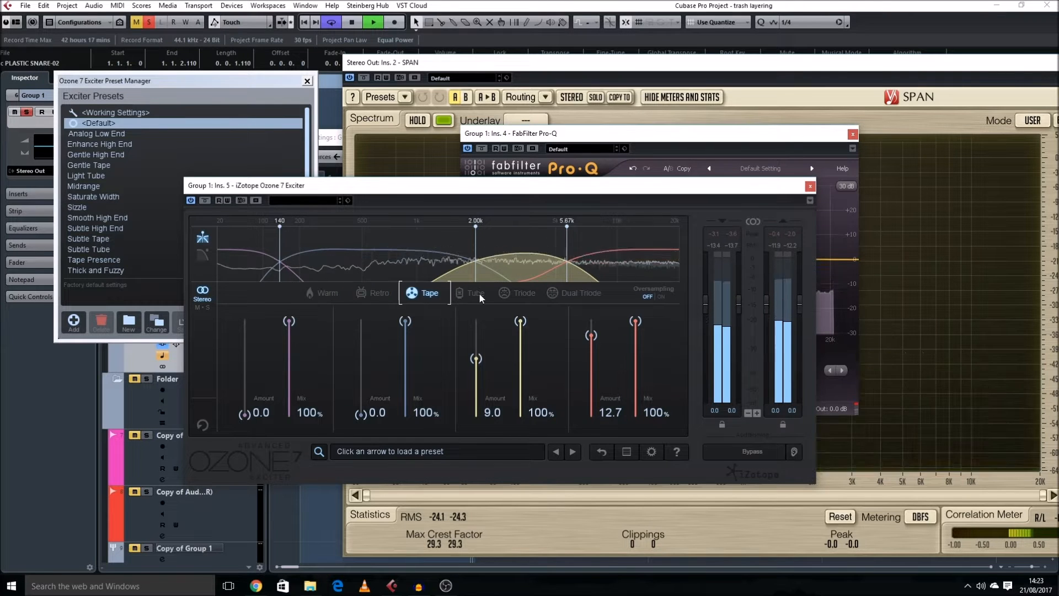
left_click(476, 293)
left_click(518, 291)
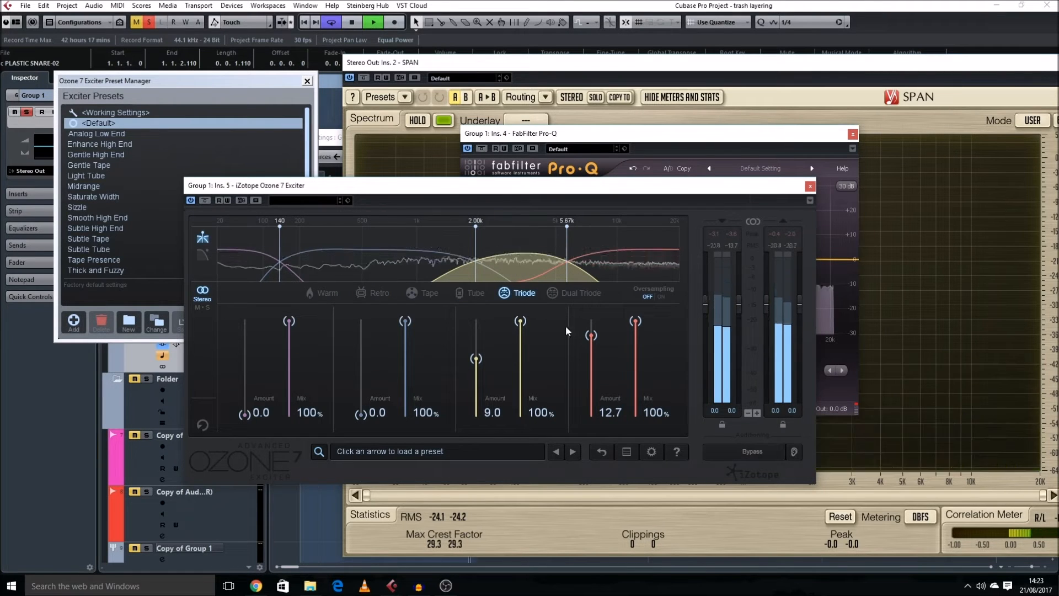
Set the exciter's third-band Amount to 11.6 in Triode mode and its fourth-band Amount to 13.5, and close both open insert plug-ins
mouse_move(590, 335)
left_mouse_down()
mouse_move(591, 321)
mouse_move(591, 330)
left_mouse_up()
mouse_move(473, 356)
left_mouse_down()
mouse_move(475, 333)
mouse_move(474, 343)
left_mouse_up()
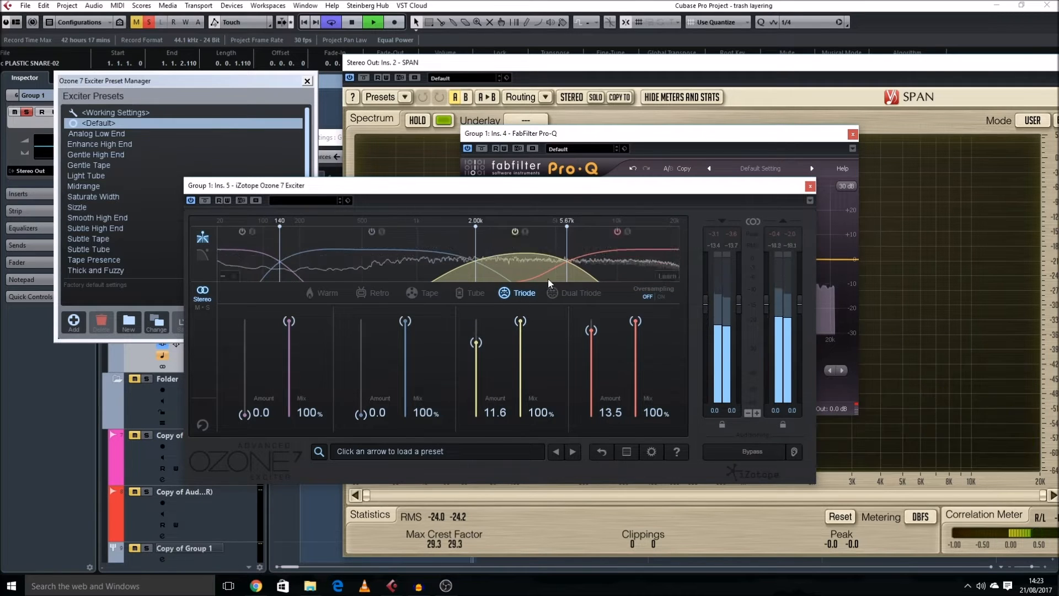
left_click(555, 292)
left_click(519, 293)
key("space")
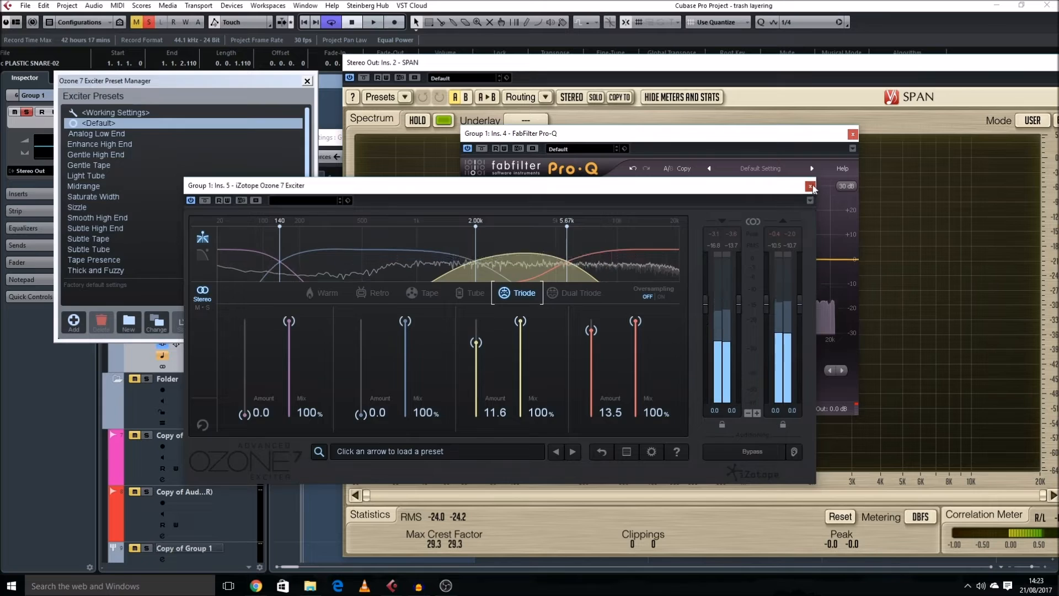
left_click(810, 186)
left_click(853, 134)
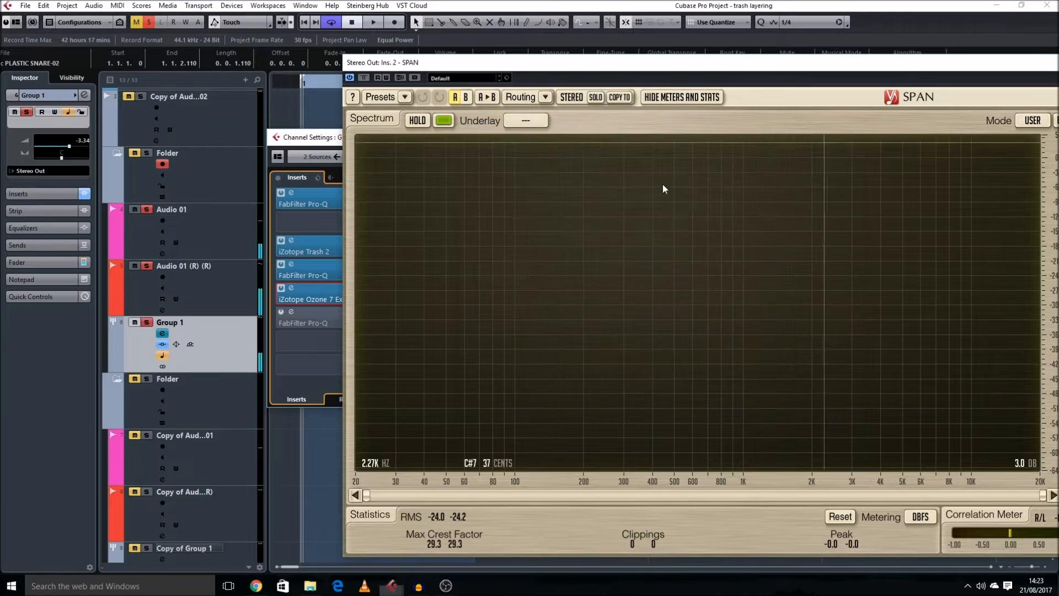
Turn on Group 1's last FabFilter Pro-Q insert and play the loop through its low cut and high-frequency boost
left_click(317, 324)
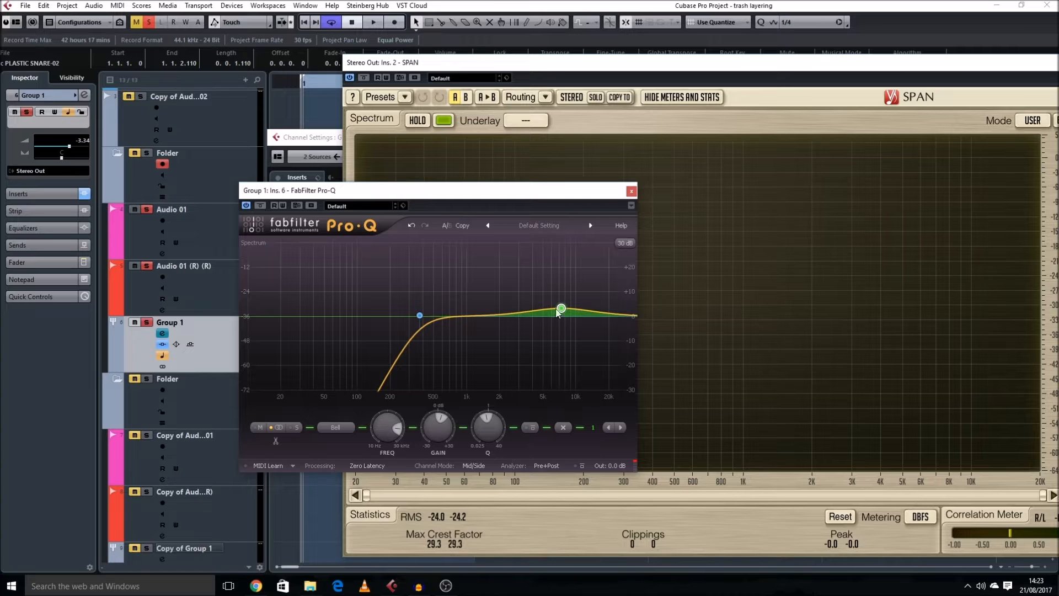
left_click(419, 315)
key("space")
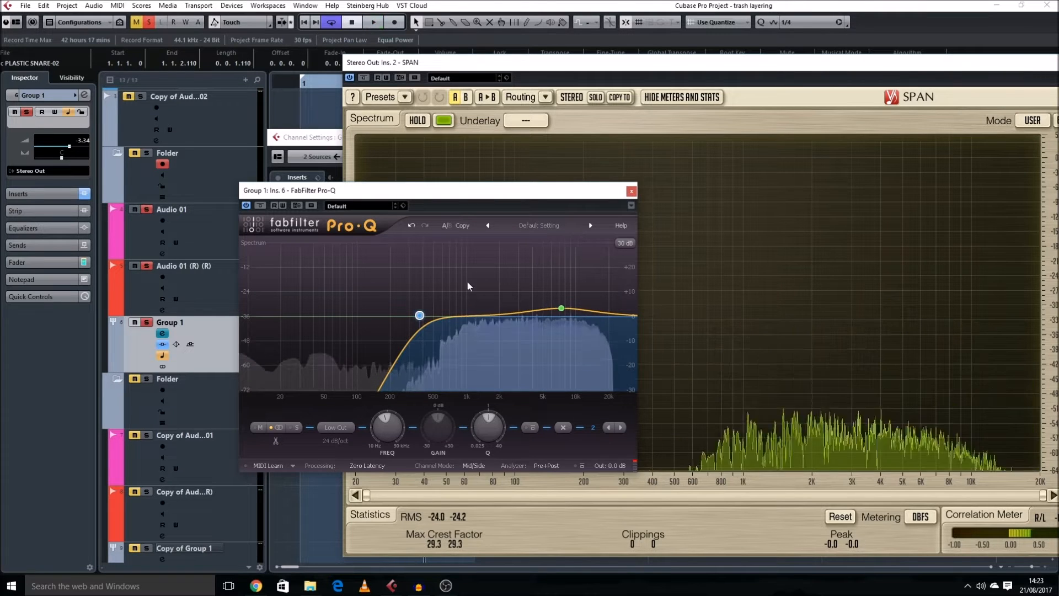
left_click_drag(327, 192, 579, 181)
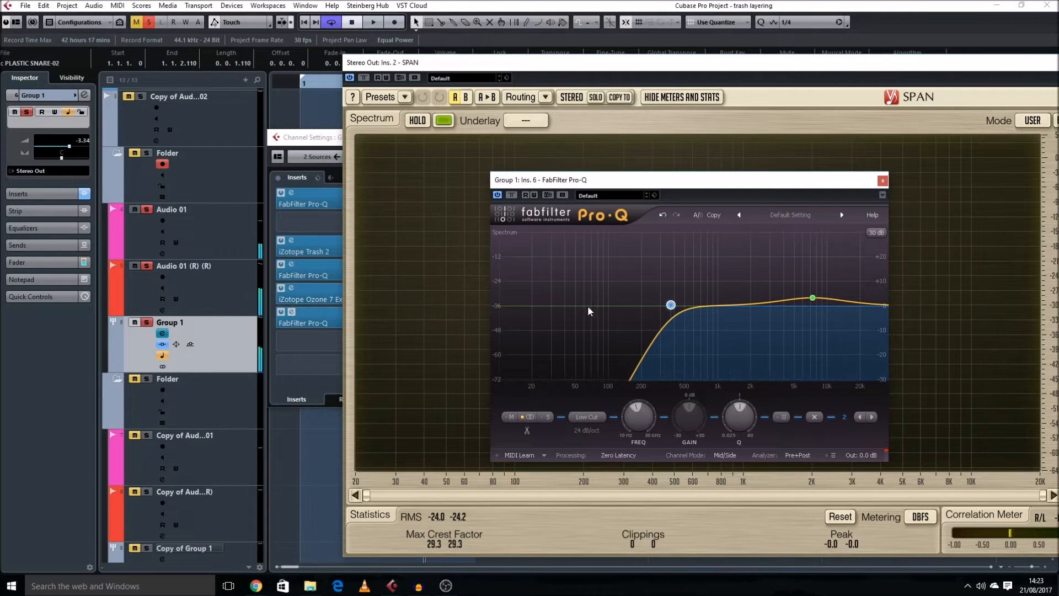
Compare the loop with the last Pro-Q's low-cut band on and bypassed, leave it bypassed, and move SPAN out of the way
left_click(781, 416)
key("space")
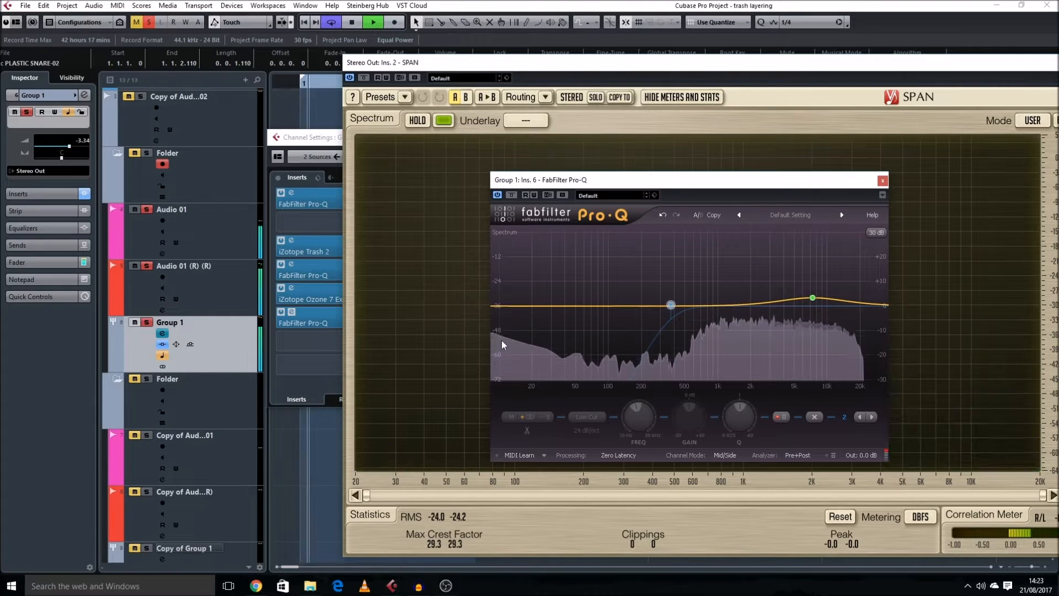
left_click(781, 416)
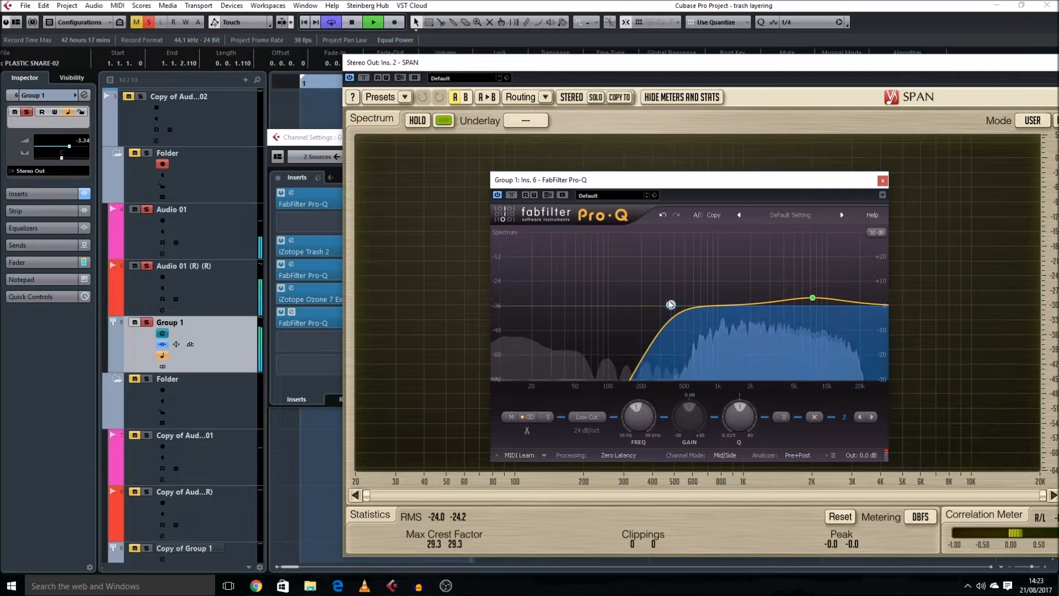
left_click_drag(662, 180, 797, 155)
left_click(916, 391)
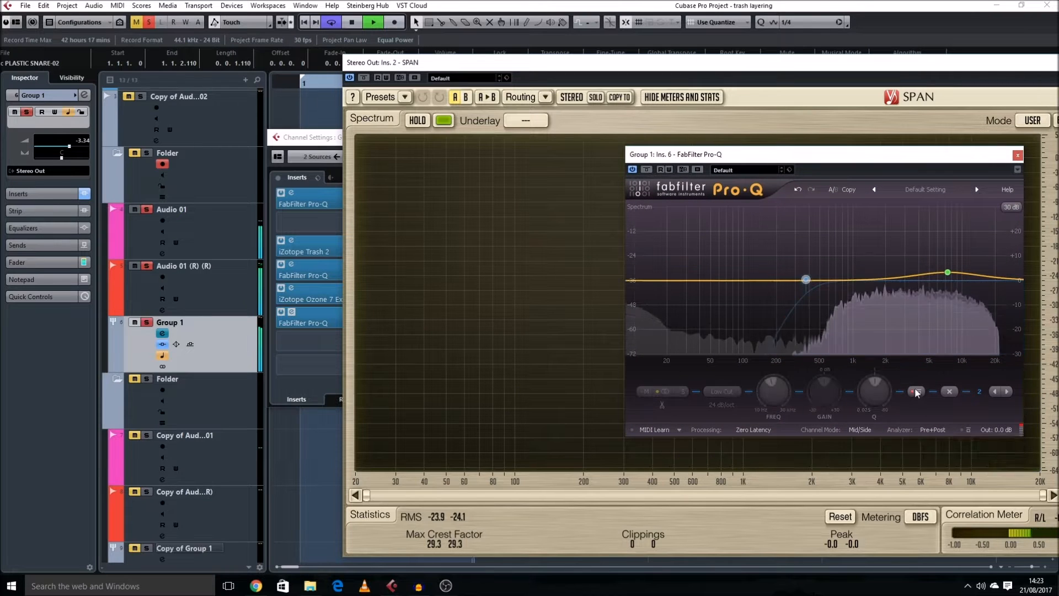
left_click_drag(448, 401, 558, 331)
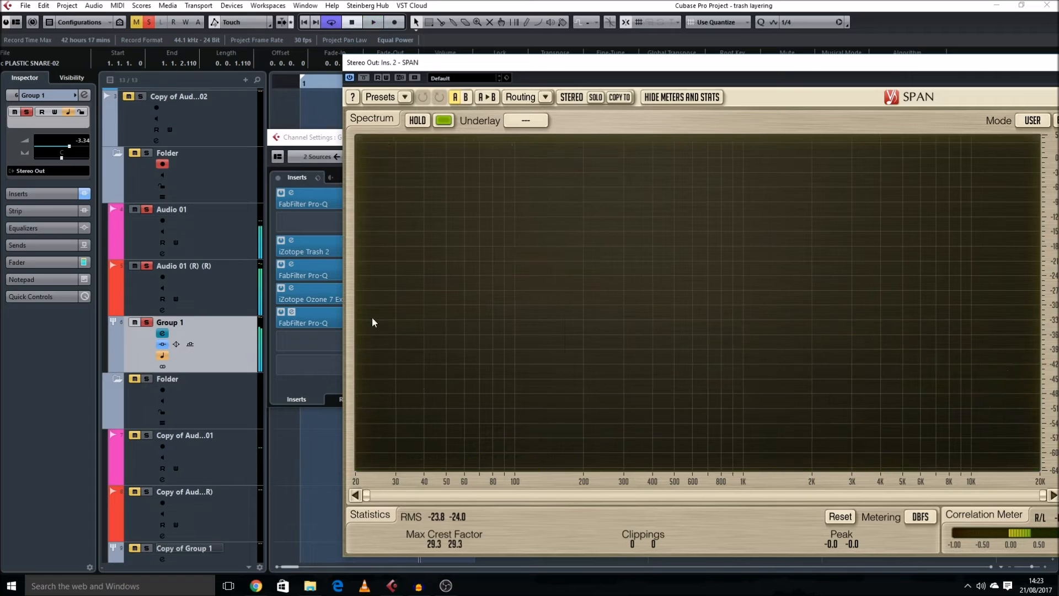
left_click_drag(1013, 67, 0, 489)
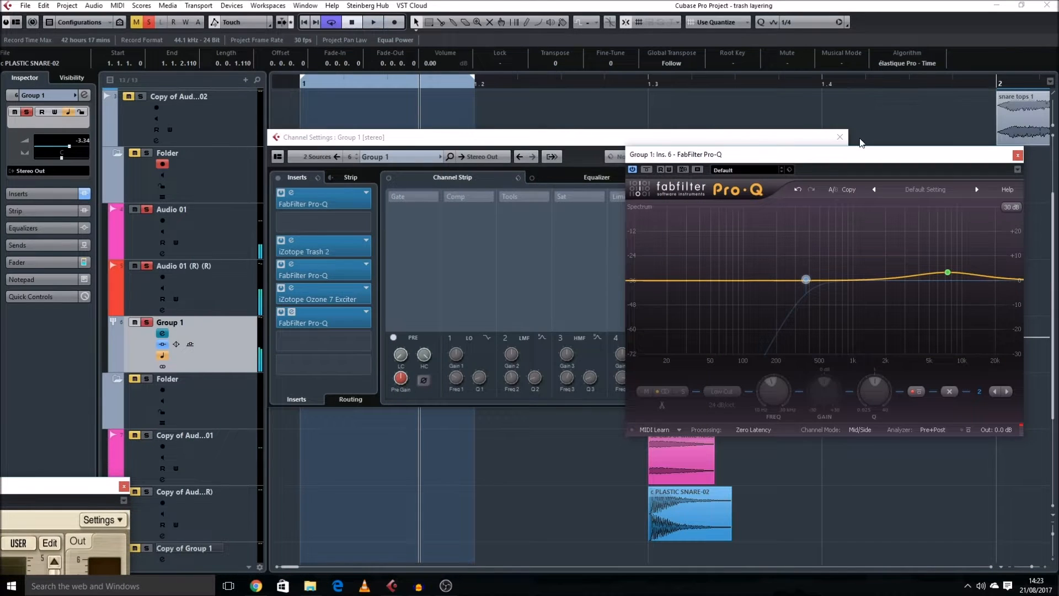
Close Group 1's channel settings and move the Pro-Q window clear of the arrangement
left_click(848, 138)
scroll(285, 272, "up", 2)
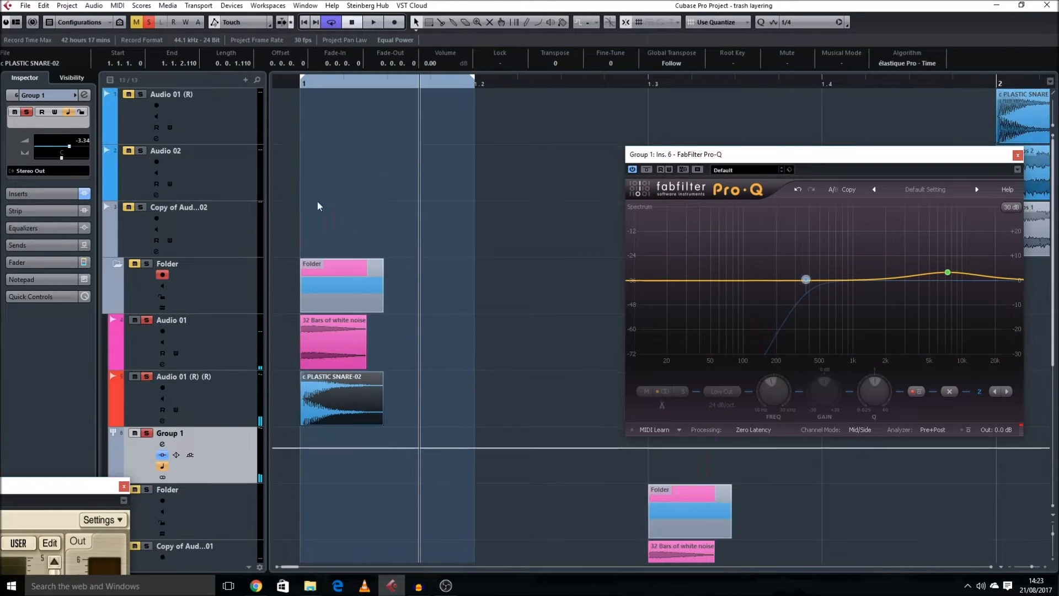
scroll(330, 138, "down", 4)
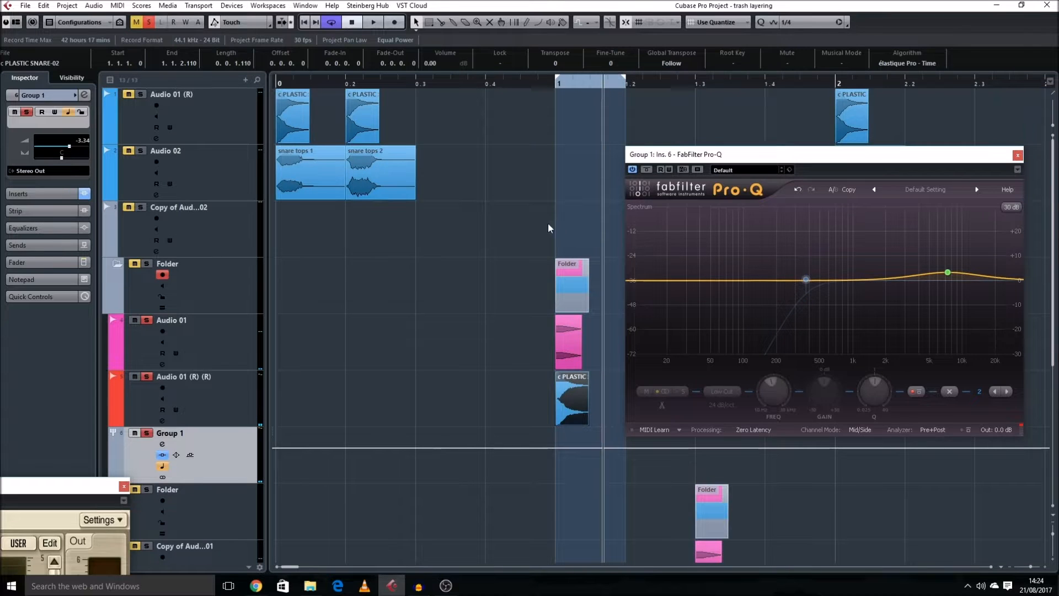
left_click_drag(708, 155, 967, 273)
scroll(686, 236, "right", 4)
scroll(616, 128, "left", 3)
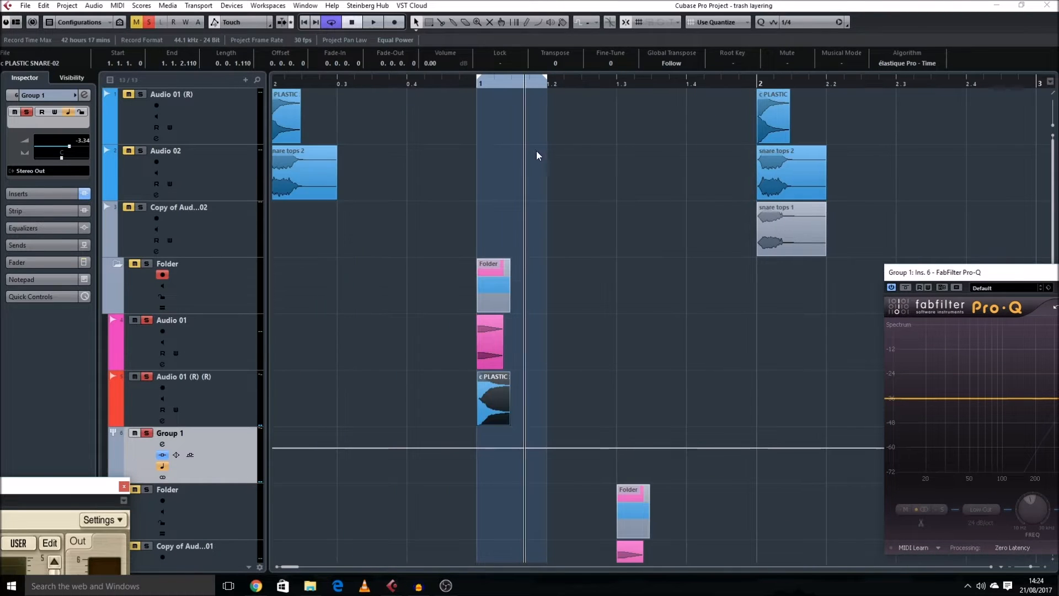
Copy a PLASTIC SNARE clip on Audio 01 (R) to 0.4, solo that track, and loop and play the clip
left_click(534, 150)
left_click_drag(290, 123, 412, 124)
left_click(142, 93)
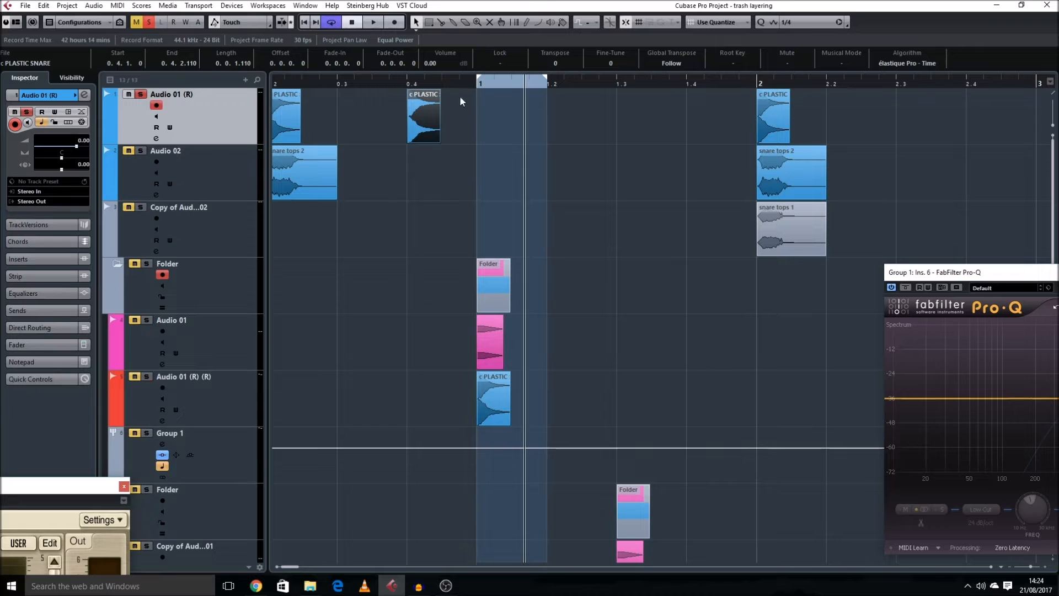
key("p")
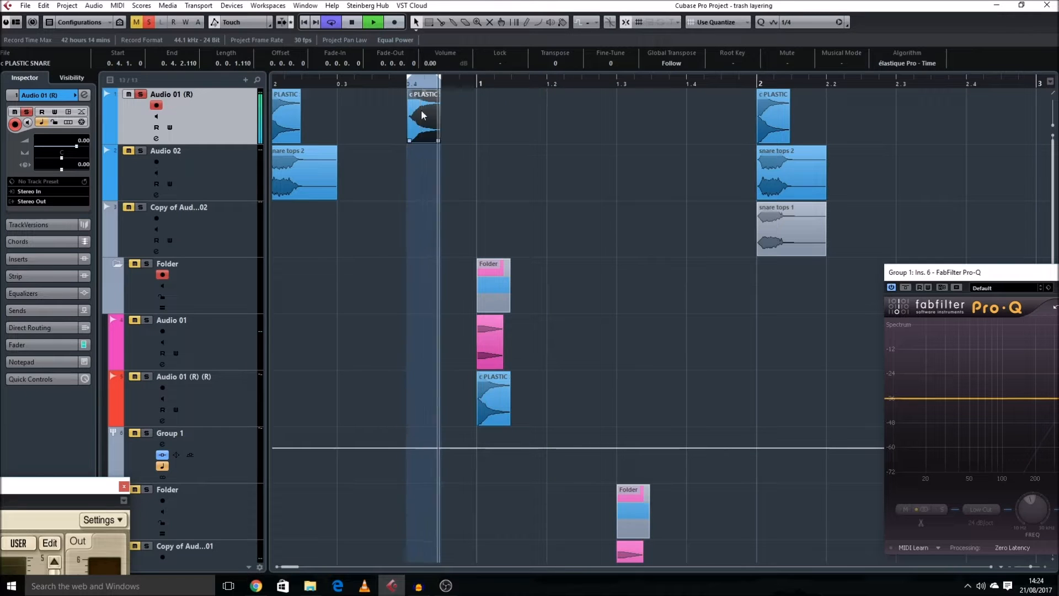
Unsolo Audio 01 (R), move the copied snare to bar 1, solo Group 1 and set the loop from 1 to 1.2
left_click(143, 94)
left_click_drag(437, 112, 506, 112)
left_click(152, 365)
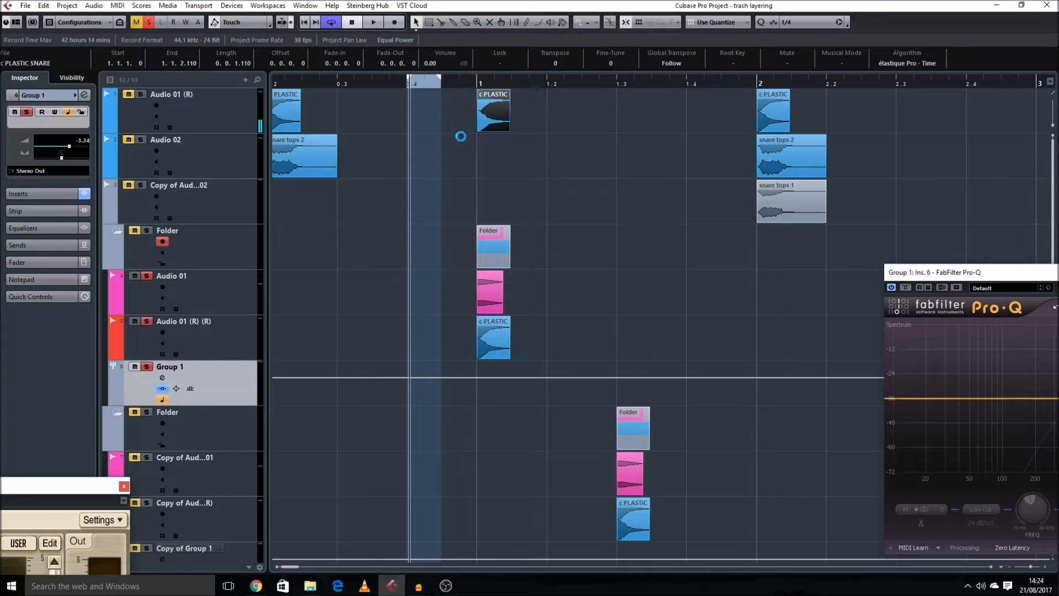
left_click_drag(486, 78, 544, 81)
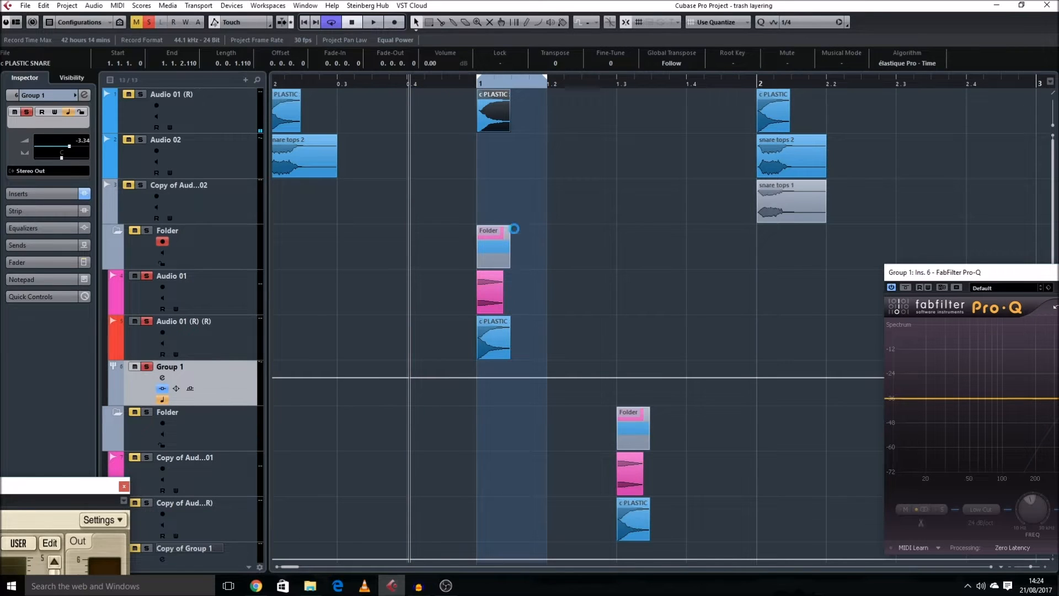
Export the looped section's Stereo Out mixdown as a wave file named "Snare tops bass gorilla 1"
key("h")
key("h")
scroll(549, 326, "right", 4)
left_click(435, 348)
key("ctrl+shift+e")
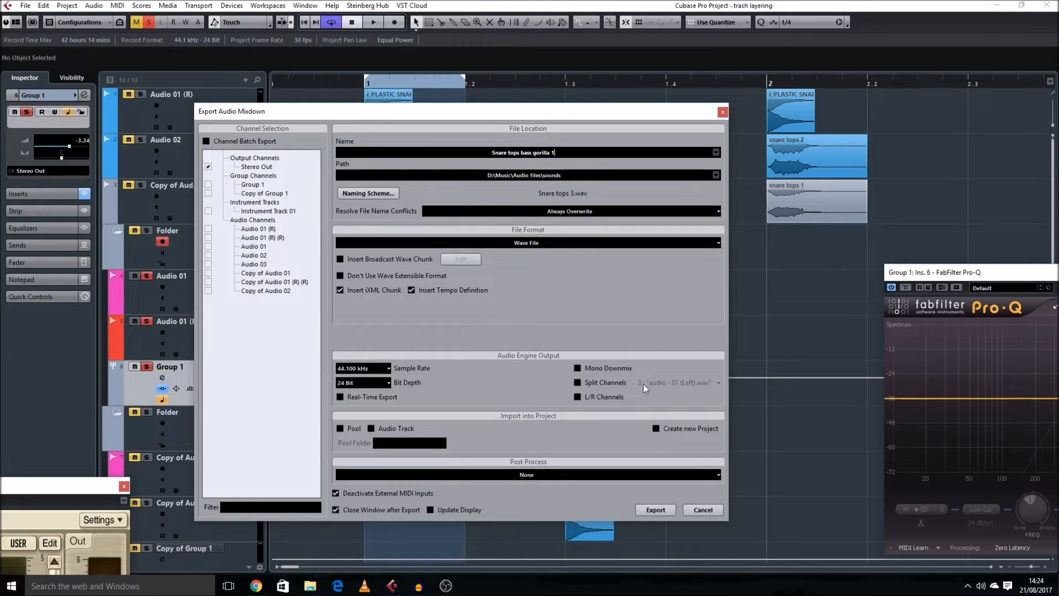
left_click(656, 509)
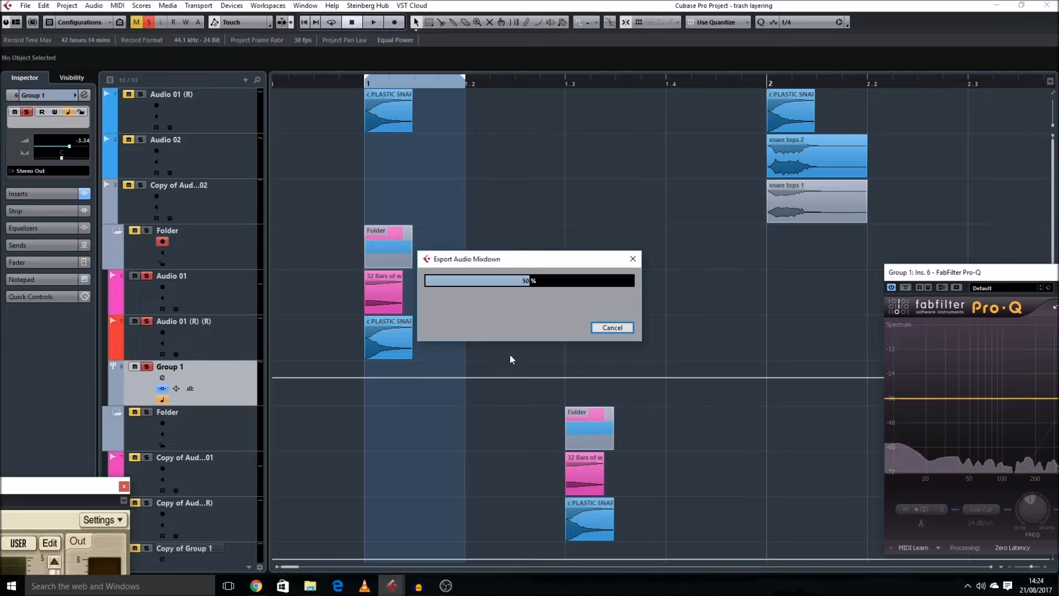
Add a soloed audio track directly below Audio 01 (R) and place the exported Snare tops bass gorilla 1 clip on it at bar 1
left_click(219, 150)
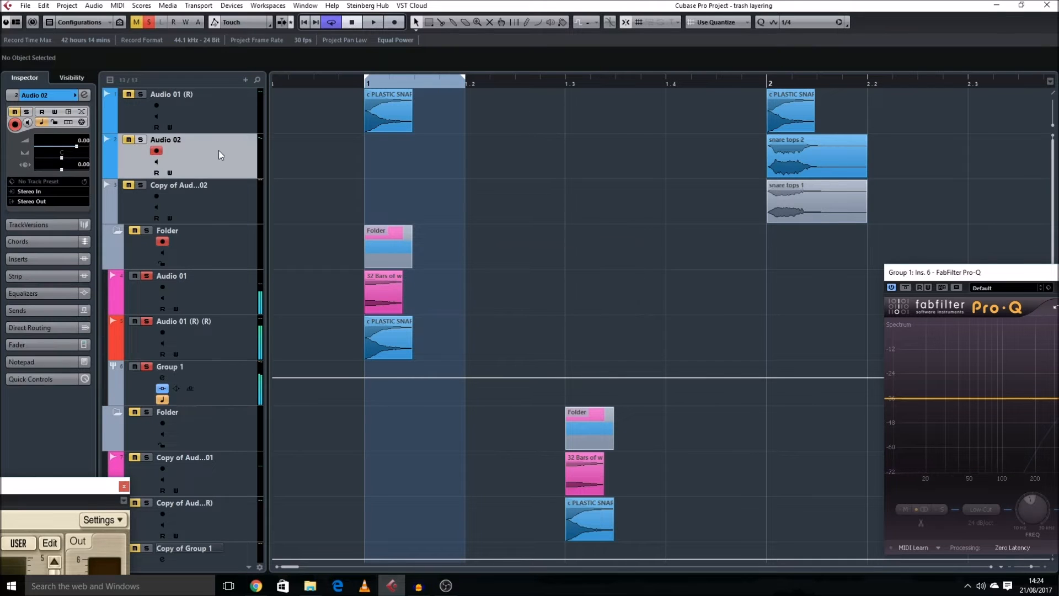
left_click(140, 185)
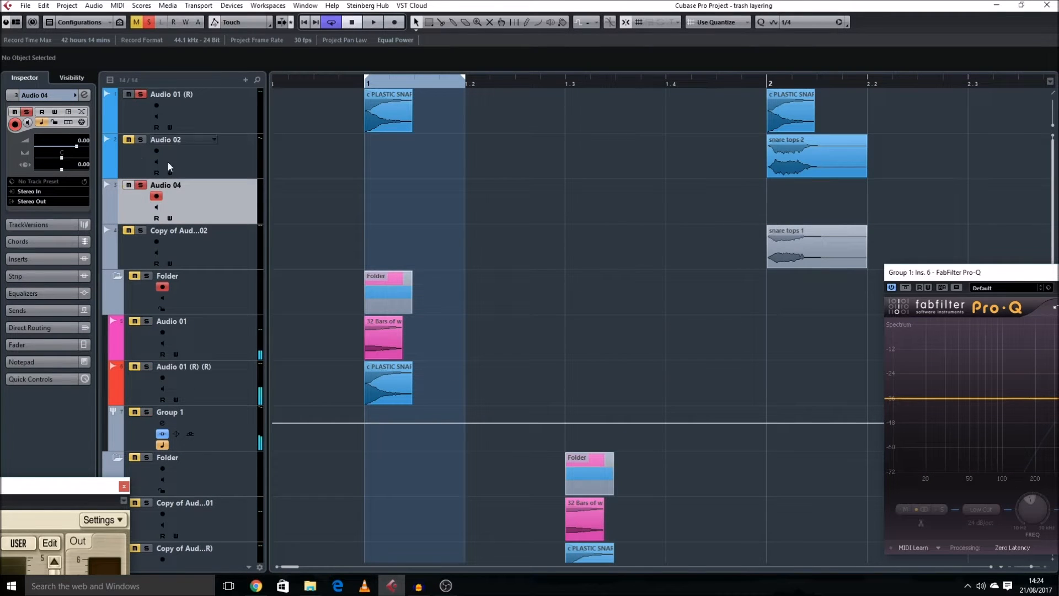
left_click_drag(167, 162, 171, 160)
key("shift+h")
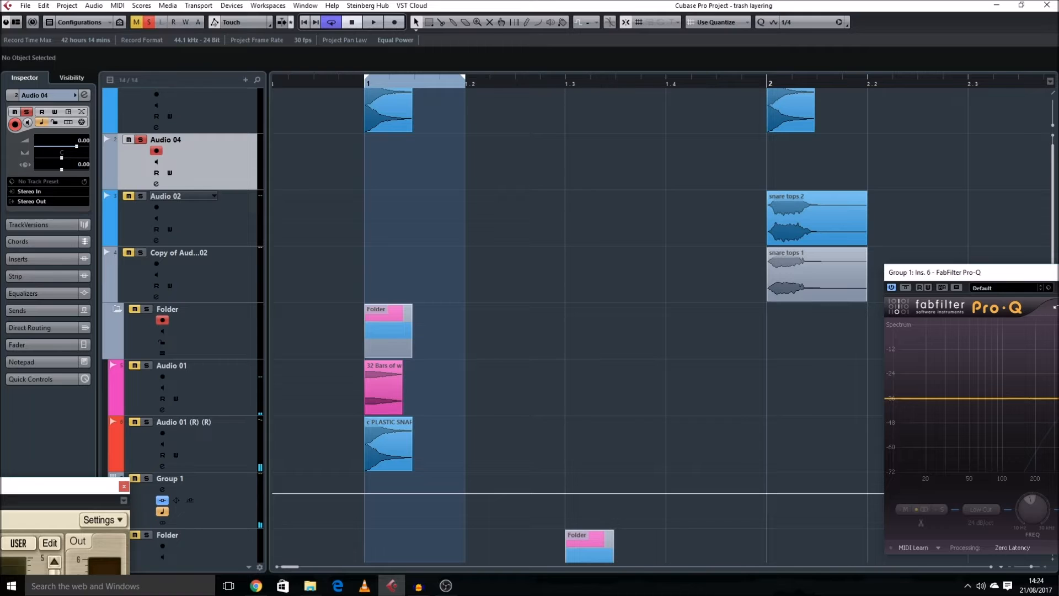
left_click_drag(1058, 198, 914, 194)
left_click_drag(375, 166, 400, 157)
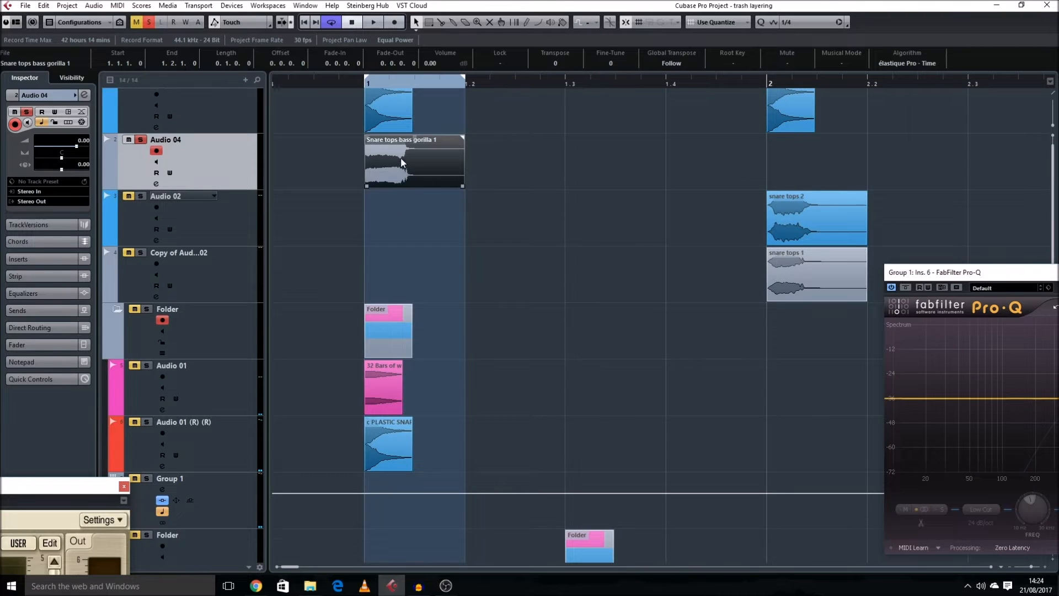
Trim the very start of the Snare tops bass gorilla 1 clip and give it a fade-in of about 0.0.0.21
key("shift+h")
key("h")
left_click_drag(303, 85, 320, 160)
key("g")
key("shift+h")
key("shift+h")
left_click(433, 120)
left_click_drag(419, 84, 421, 157)
scroll(453, 157, "up", 1)
left_click(528, 240)
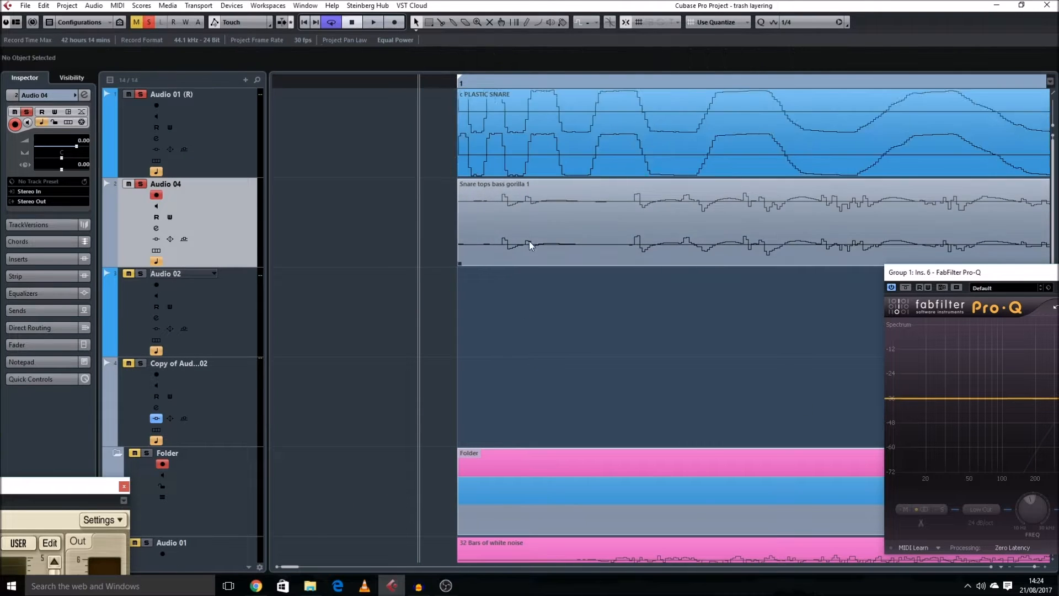
key("g")
key("g")
key("g")
key("g")
key("g")
key("g")
key("g")
key("g")
scroll(778, 249, "right", 1)
left_click(513, 271)
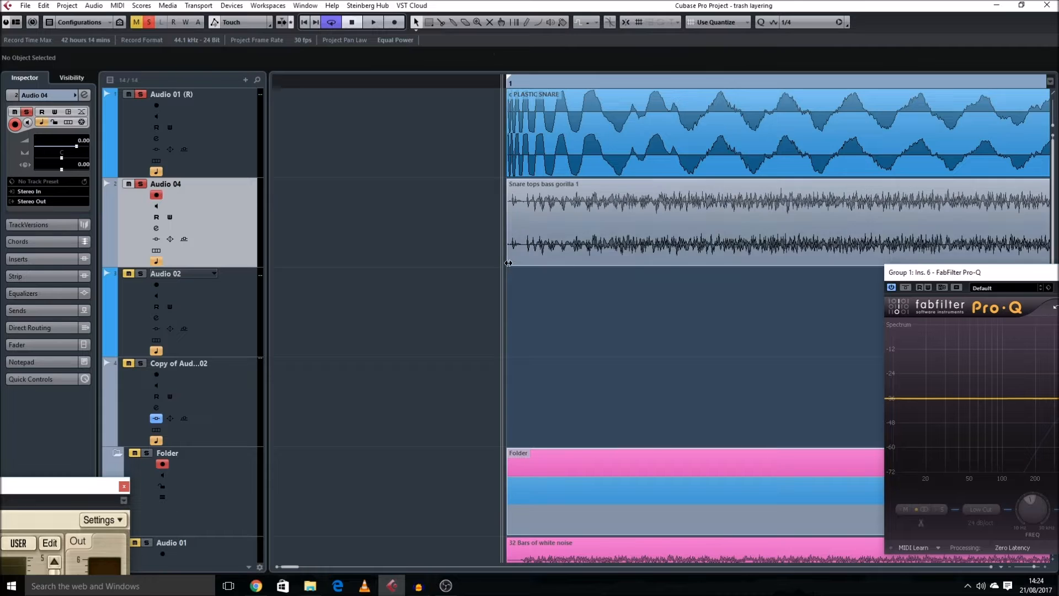
left_click_drag(509, 264, 532, 264)
left_click_drag(534, 182, 807, 171)
key("g")
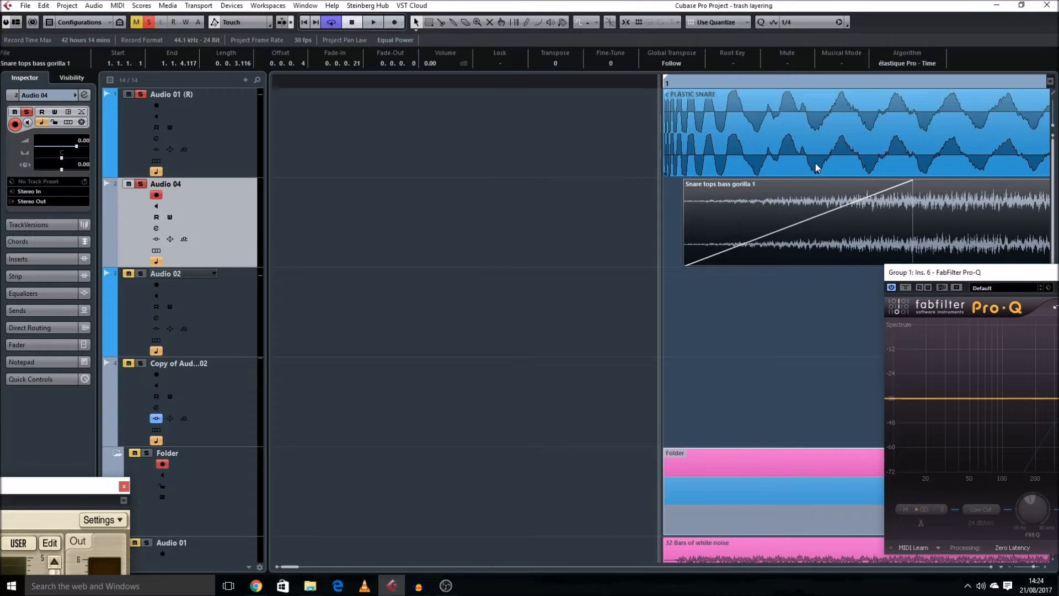
Play the loop to hear the plastic snare layered with the trimmed Snare tops bass gorilla 1 clip
left_click(832, 174)
key("g")
key("g")
key("g")
key("g")
key("space")
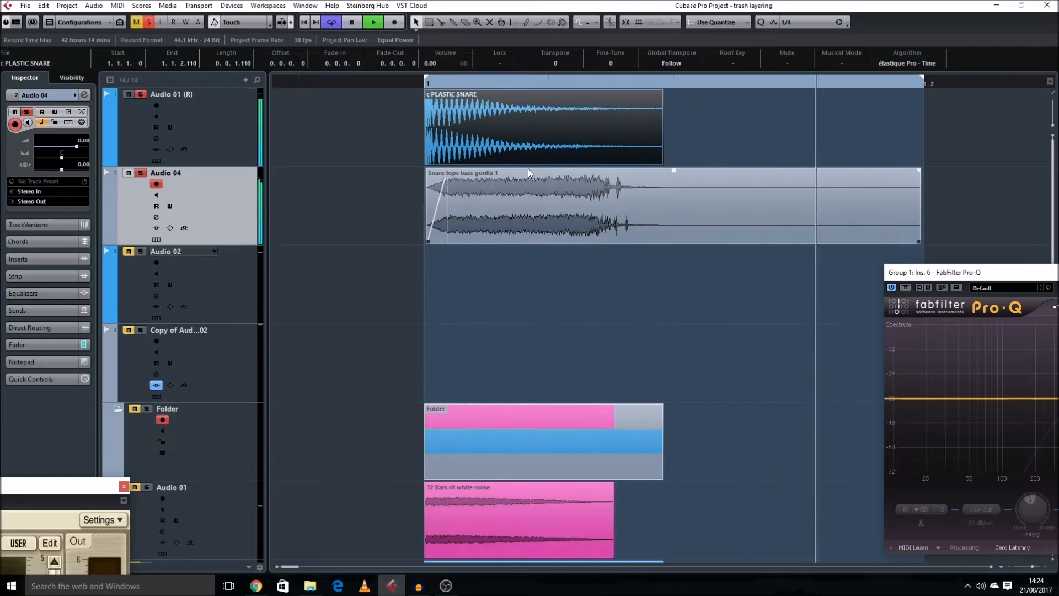
key("g")
key("g")
key("g")
key("g")
key("g")
key("shift+g")
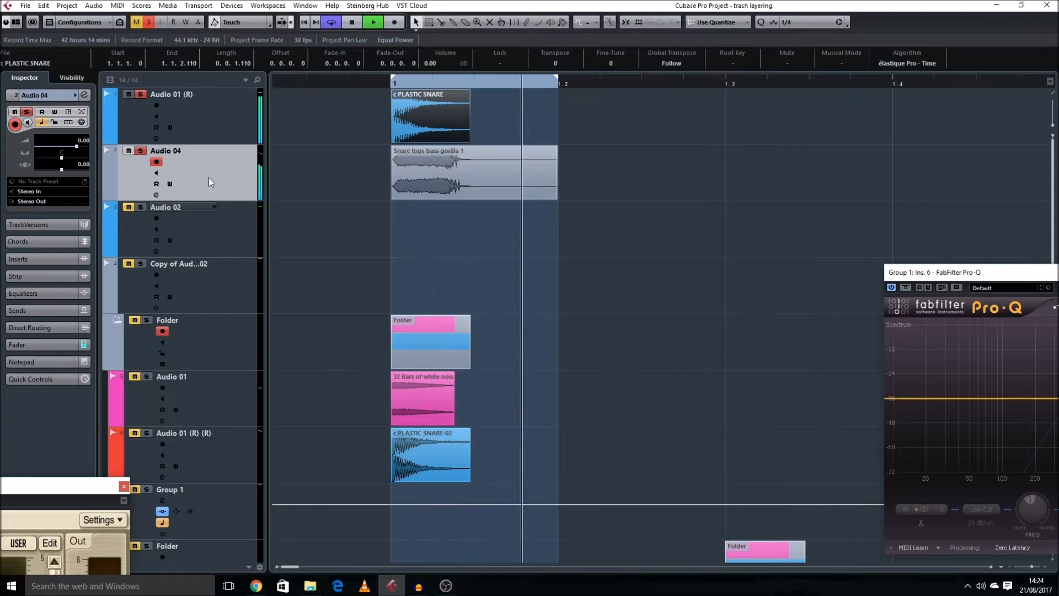
key("space")
Turn off all solos and lengthen the white noise clip on Copy of Audio 01 to just past 2.2
left_click(140, 150)
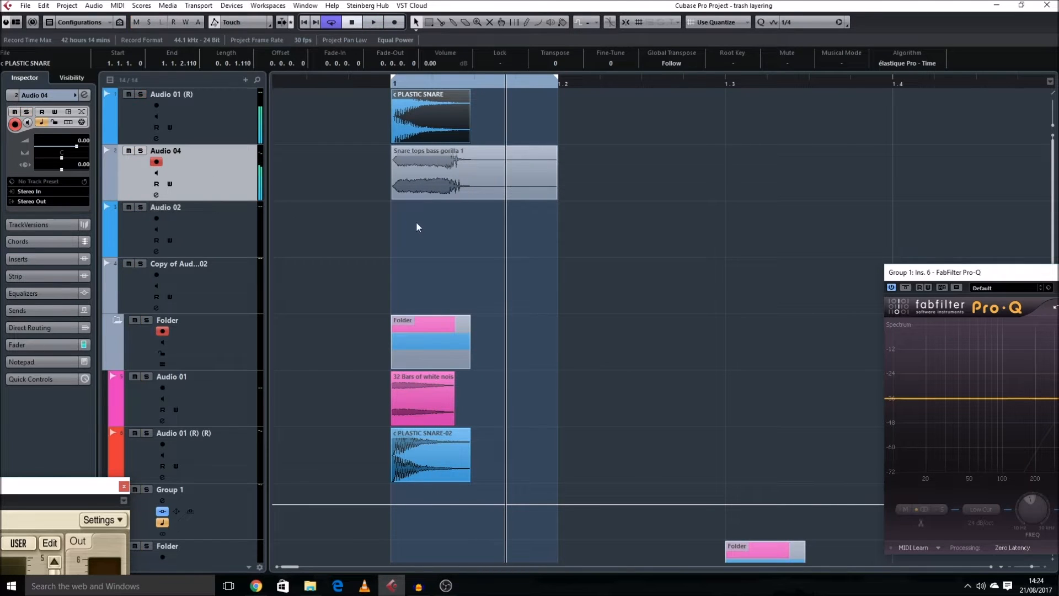
left_click(418, 225)
key("g")
key("g")
key("g")
key("g")
scroll(534, 278, "right", 4)
key("shift+g")
scroll(534, 278, "down", 4)
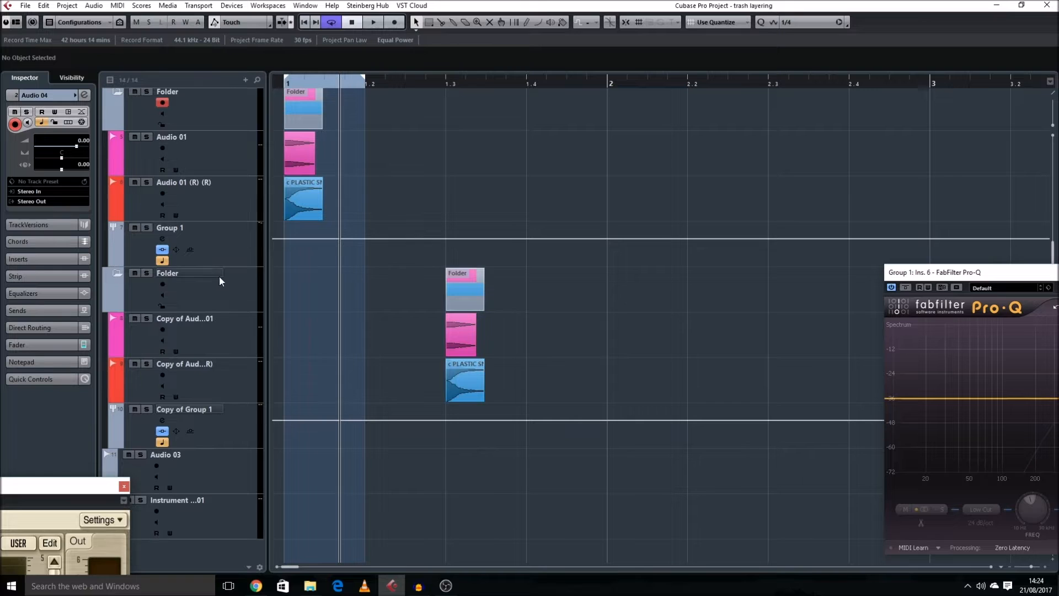
scroll(372, 224, "up", 2)
scroll(387, 242, "up", 2)
scroll(387, 242, "left", 2)
scroll(388, 241, "down", 4)
left_click(528, 342)
left_click(232, 336)
left_click_drag(554, 355, 787, 361)
Add an audio track above the second folder and copy the long white noise clip onto it, starting at 1.3
key("shift+h")
key("shift+h")
key("h")
key("h")
scroll(698, 372, "right", 2)
key("shift+h")
left_click(503, 371)
key("shift+g")
key("t")
key("Return")
left_click_drag(204, 378, 205, 260)
key("shift+h")
scroll(386, 309, "down", 3)
left_click_drag(422, 255, 449, 113)
left_click(410, 159)
scroll(380, 227, "up", 2)
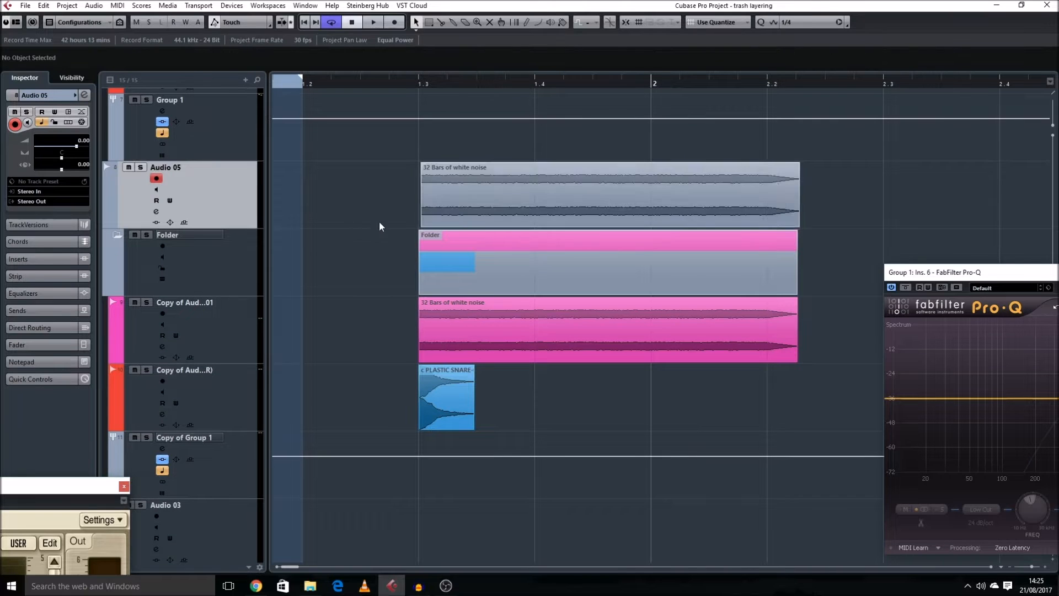
left_click_drag(468, 198, 450, 197)
Set the loop from 1.3 to 2.2, solo the new white noise track and play it
left_click_drag(422, 76, 740, 90)
left_click(322, 203)
left_click(447, 177)
key("space")
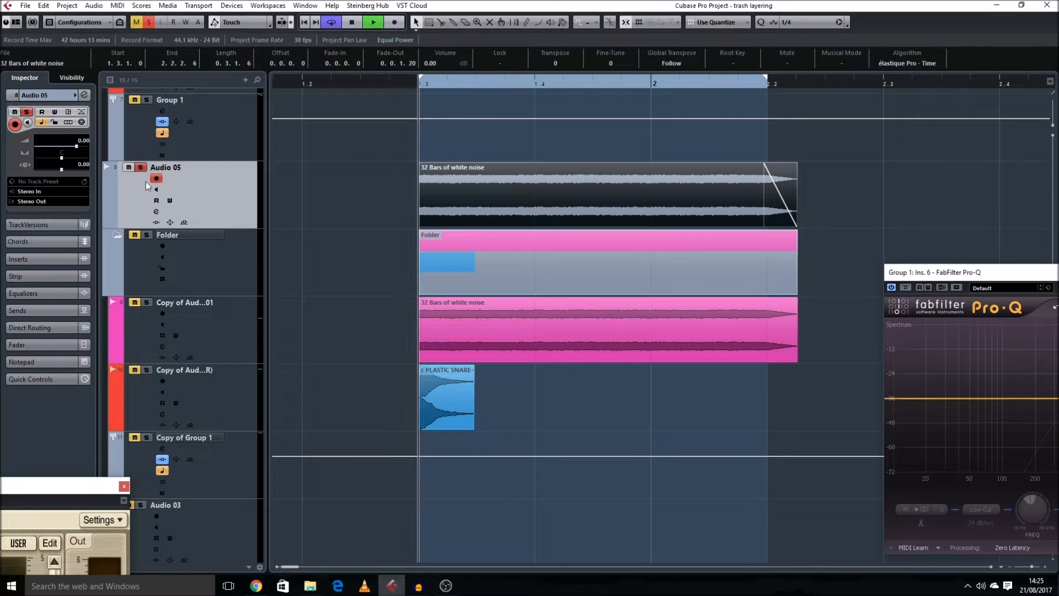
Examine the raw white noise's spectrum in SPAN during playback, and move the analyzer out of the way
left_click_drag(71, 492, 889, 37)
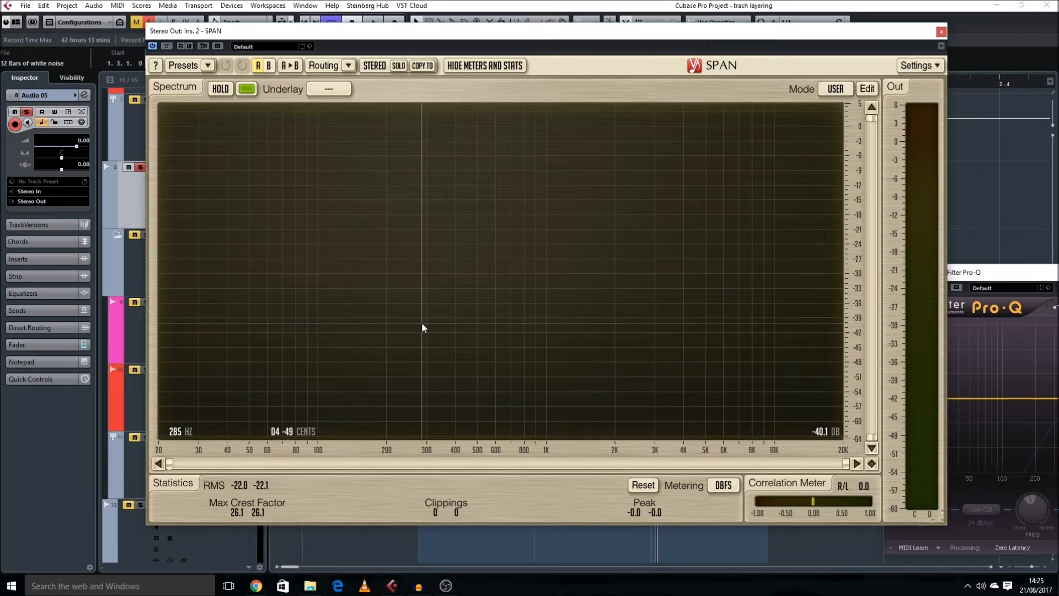
key("space")
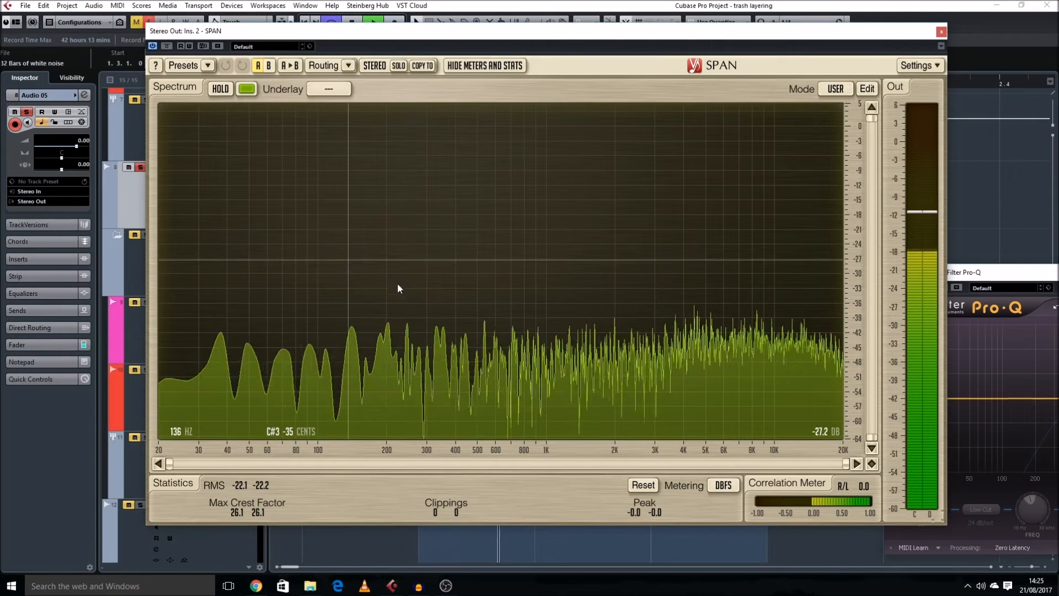
key("space")
left_click_drag(927, 30, 226, 439)
Delete the added white noise track and shorten the noise clip on Copy of Audio 01 to a length of 0.0.2.39
left_click(227, 211)
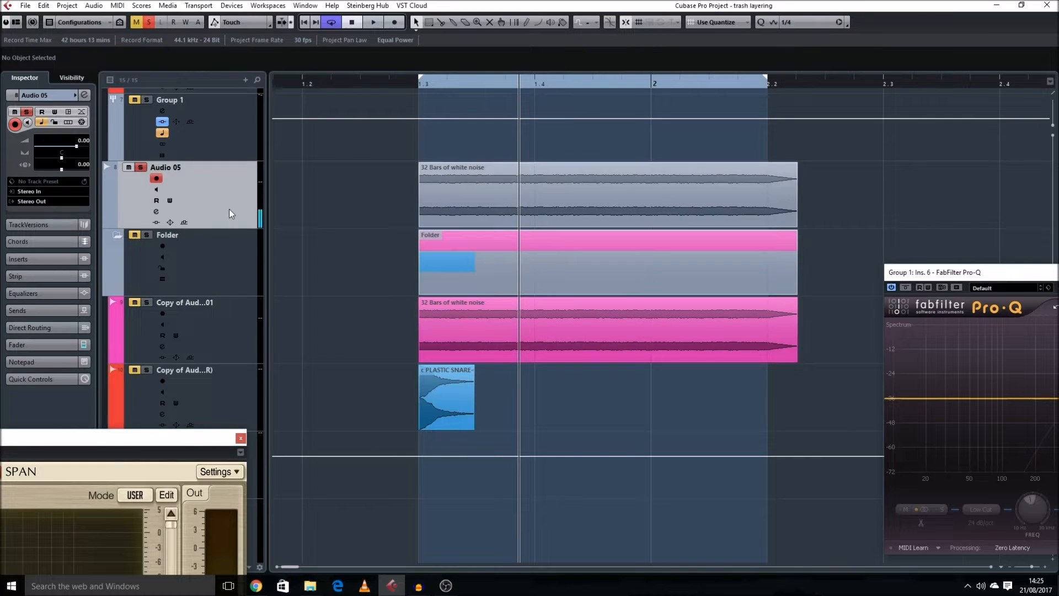
key("Delete")
key("h")
left_click(440, 288)
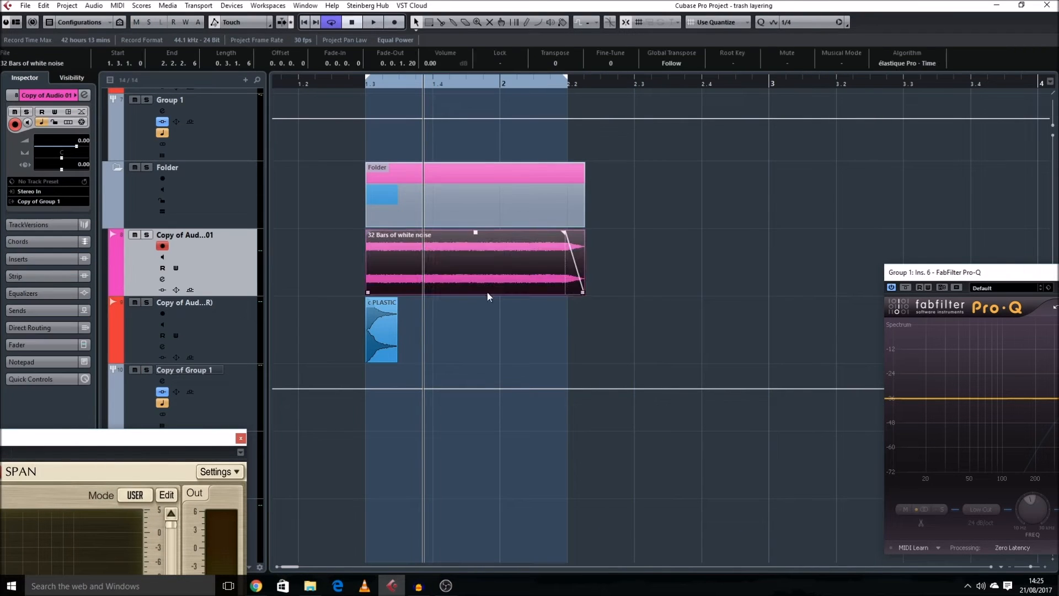
left_click_drag(583, 292, 405, 293)
Select the Copy of Audio 01, Copy of Audio 01 (R) (R) and Copy of Group 1 tracks, and start playing the loop
key("h")
key("h")
key("h")
scroll(536, 330, "right", 1)
key("shift+g")
left_click(193, 385)
left_click(213, 302, "shift")
left_click(462, 319)
left_click(380, 301)
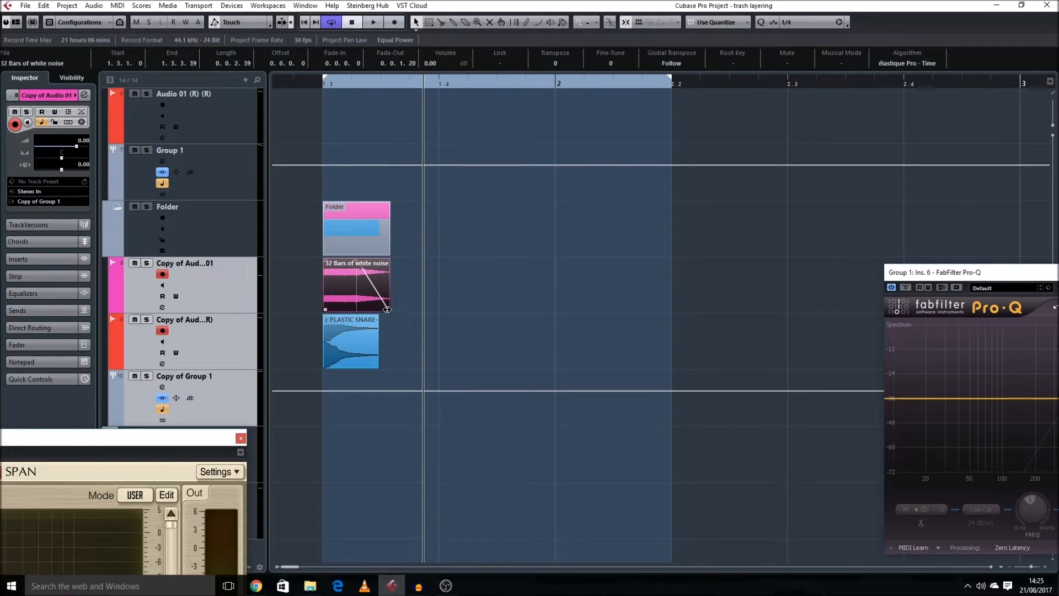
key("space")
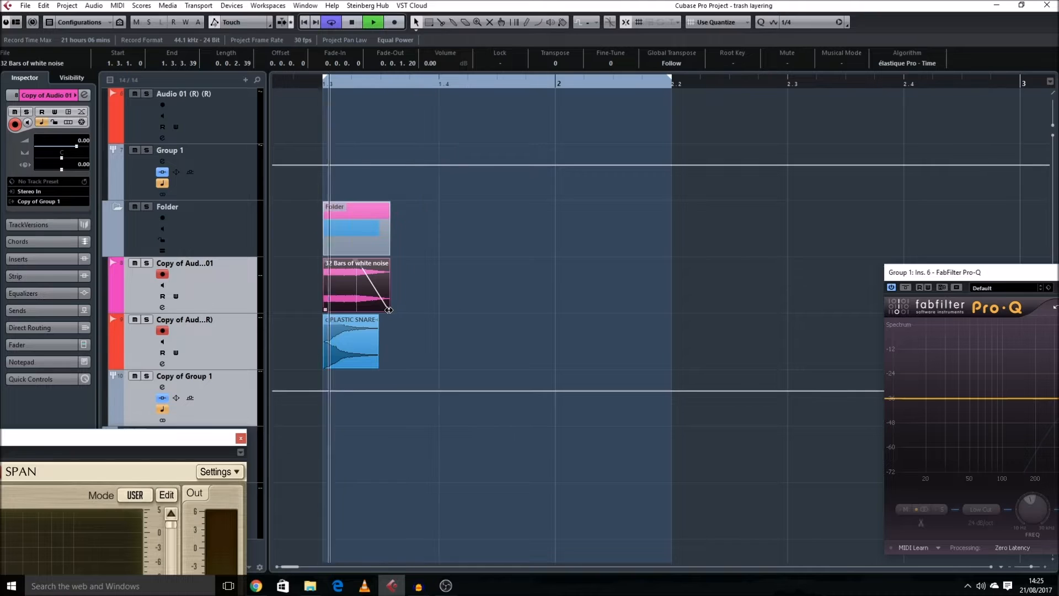
Try extending the white noise clip on Copy of Audio 01 to 2.1.1.0 during loop playback
left_click_drag(389, 309, 524, 297)
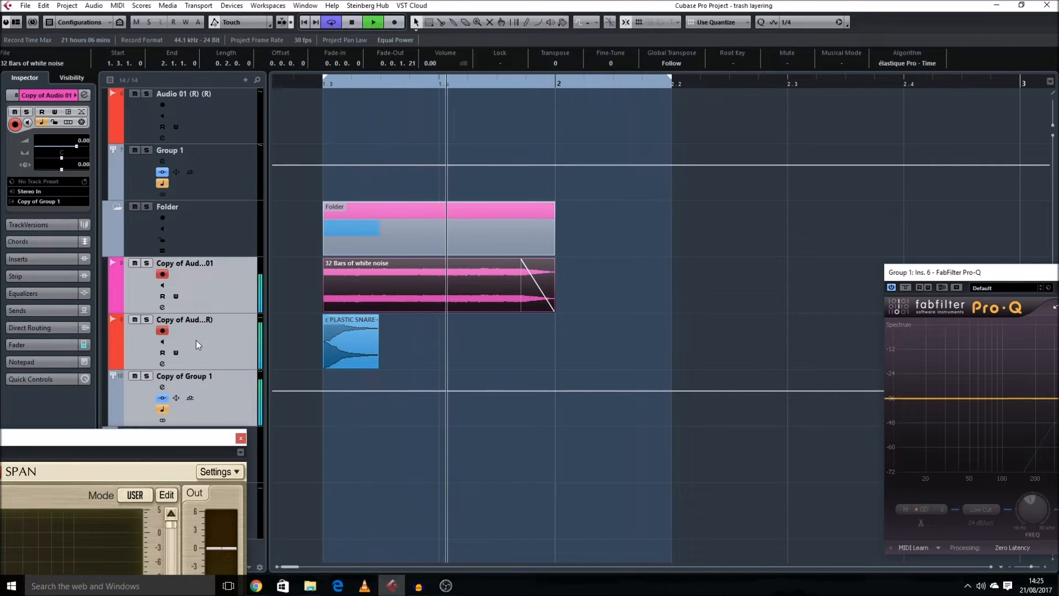
left_click(331, 331, "shift")
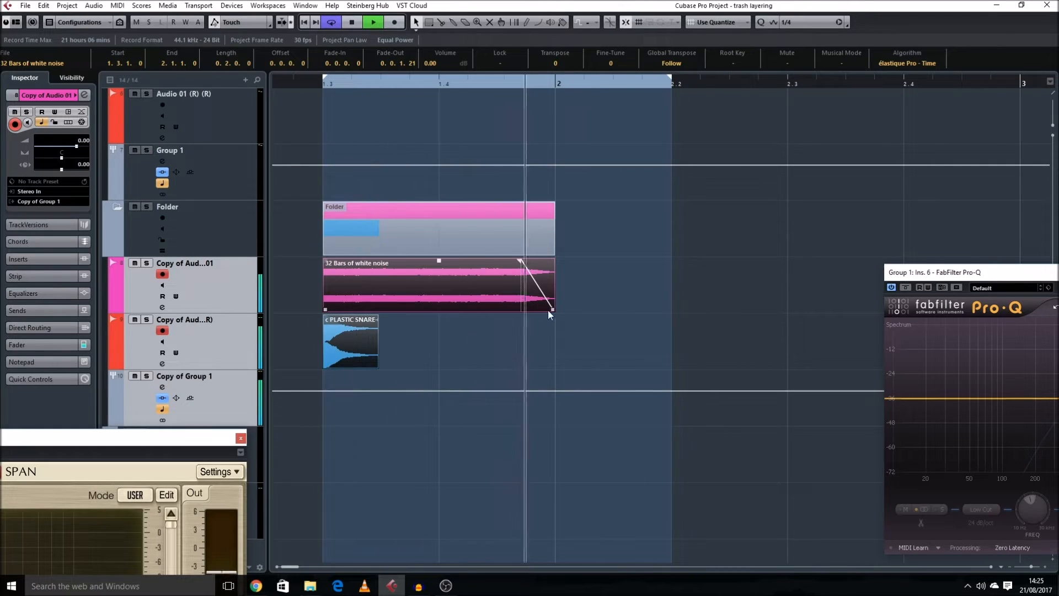
key("space")
scroll(191, 329, "up", 2)
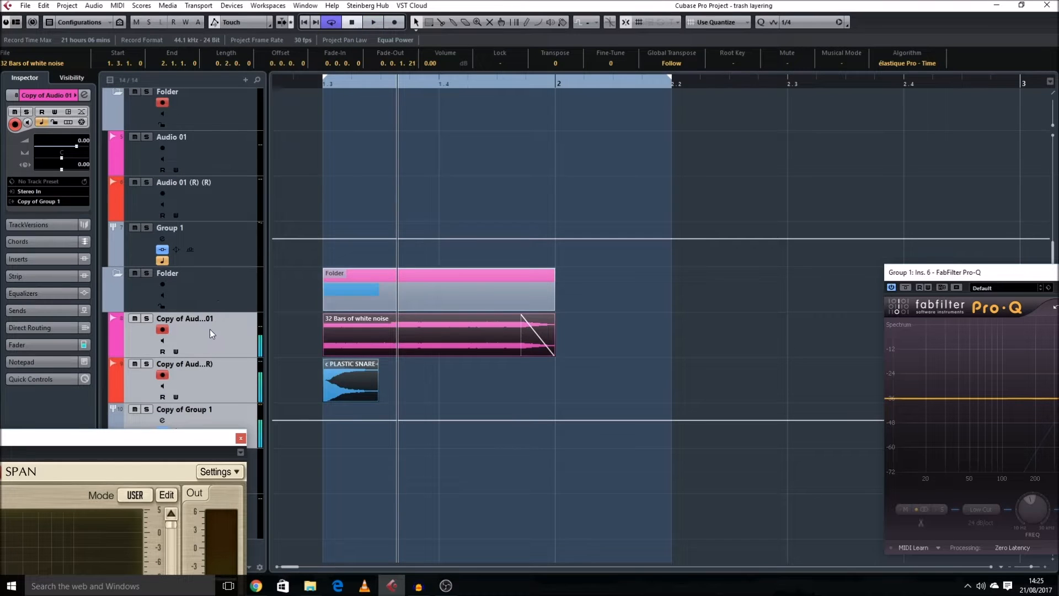
Solo the three copied tracks and shorten the white noise clip, auditioning different lengths against the snare
key("s")
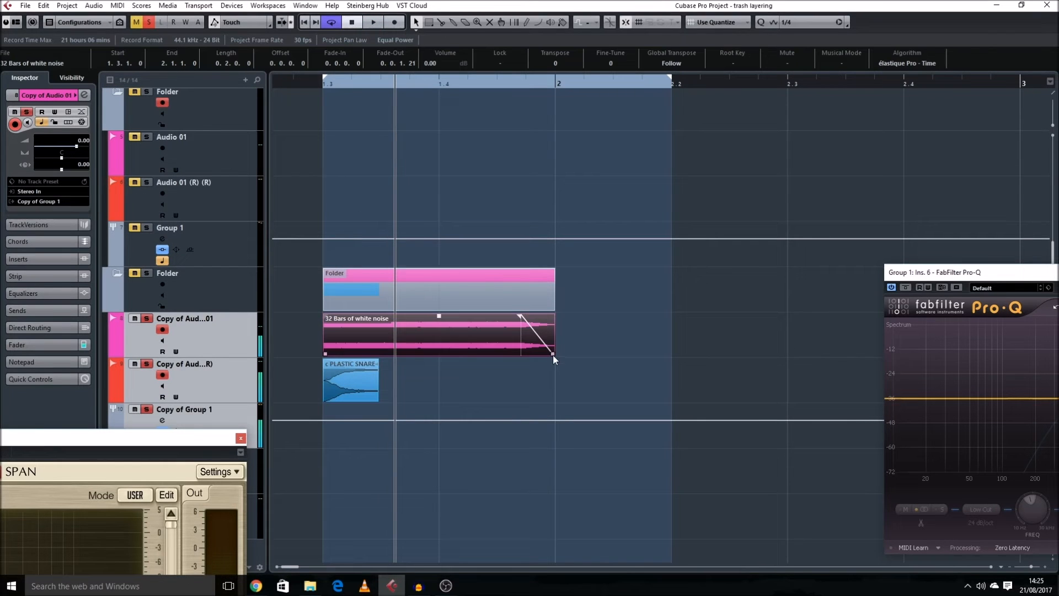
left_click_drag(552, 355, 372, 356)
key("space")
key("space")
left_click(364, 393)
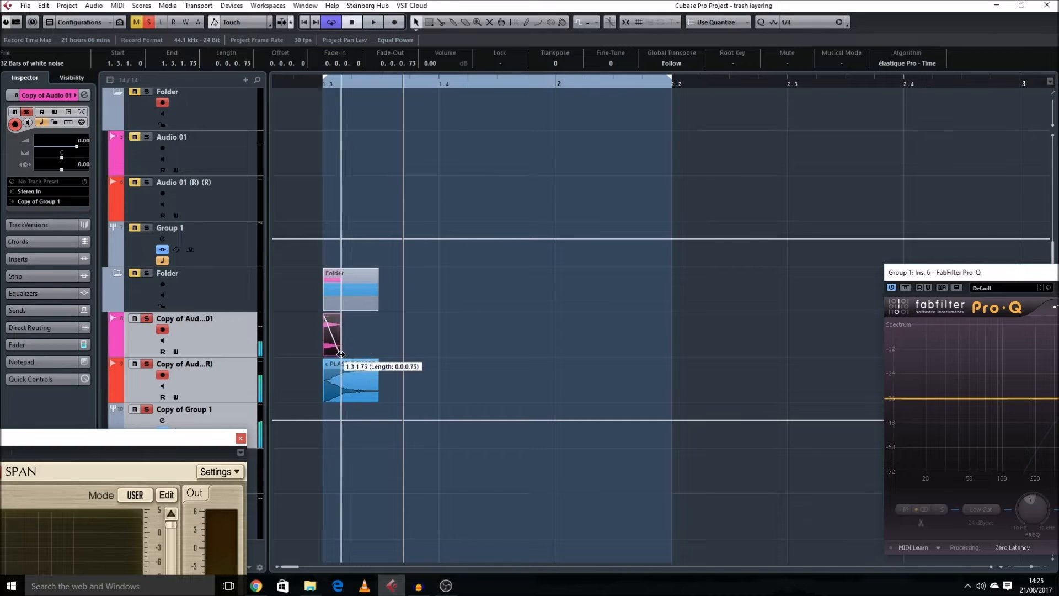
End the loop at 1.4 and adjust the fade-out of the white noise clip on Copy of Audio 01
key("space")
left_click_drag(670, 82, 440, 83)
left_click_drag(359, 320, 342, 318)
Open Copy of Group 1's channel settings and its iZotope Trash 2 insert
left_click(191, 415)
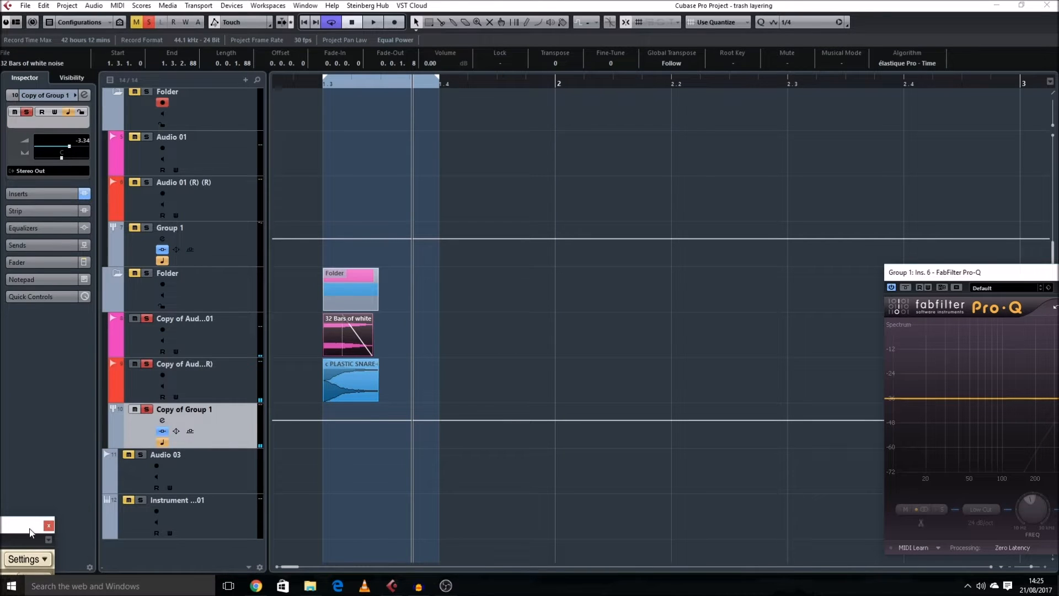
left_click(162, 420)
left_click(331, 251)
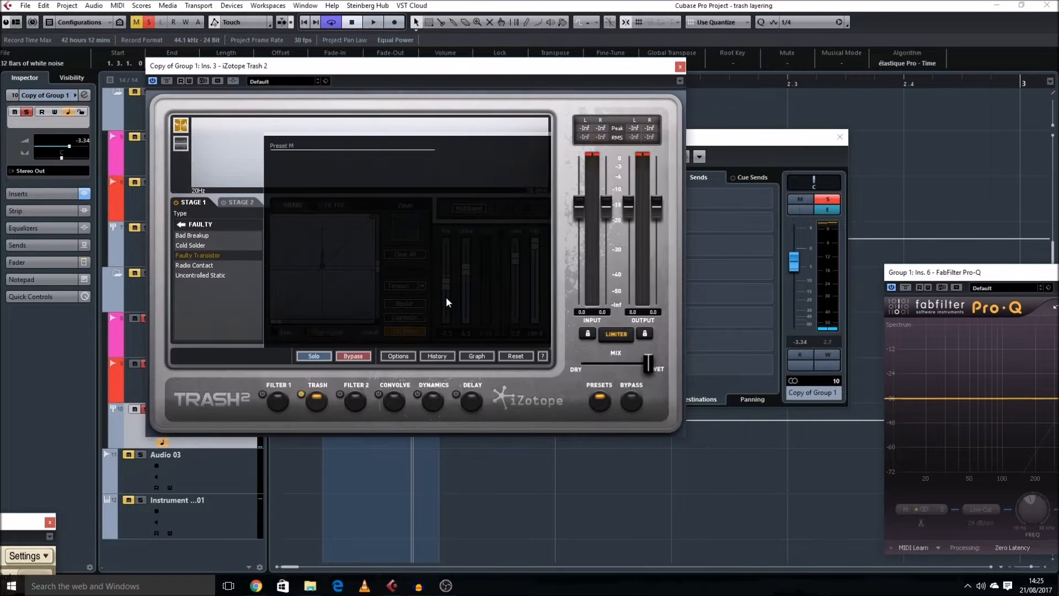
Try the Uncontrolled Static distortion type in the existing Trash 2 insert on Copy of Group 1
left_click(529, 338)
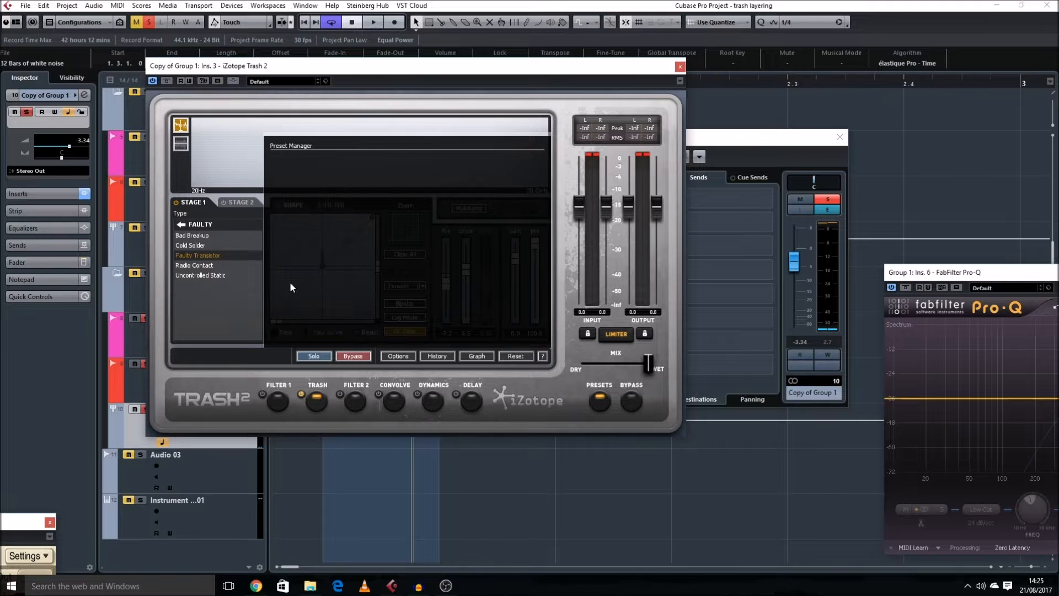
left_click(218, 275)
left_click(840, 137)
left_click_drag(339, 66, 685, 186)
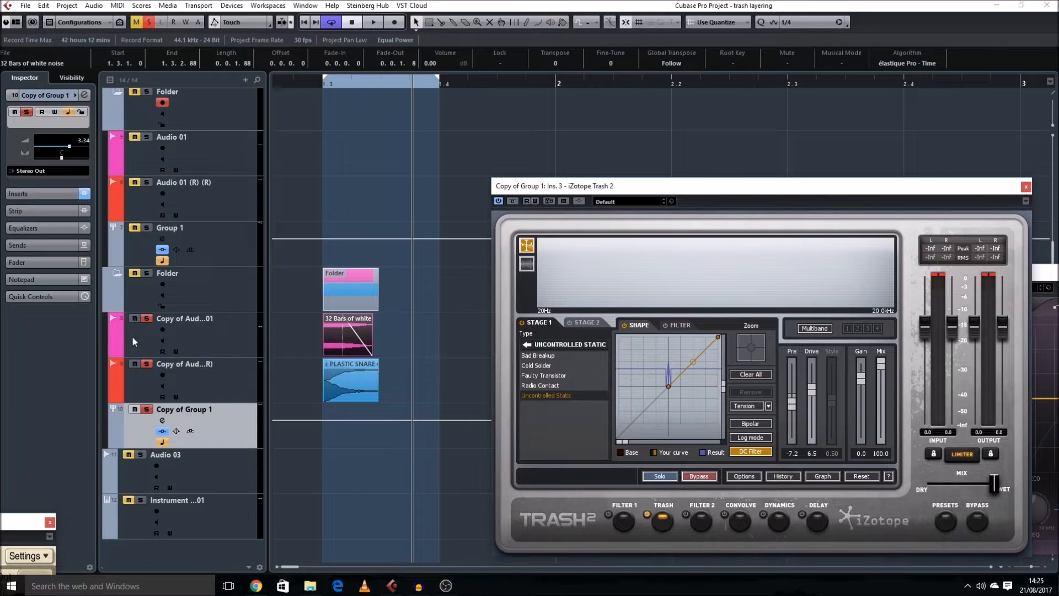
Clear Copy of Group 1's insert chain by loading a saved preset and audition the unprocessed layers
left_click(170, 286)
left_click(187, 415)
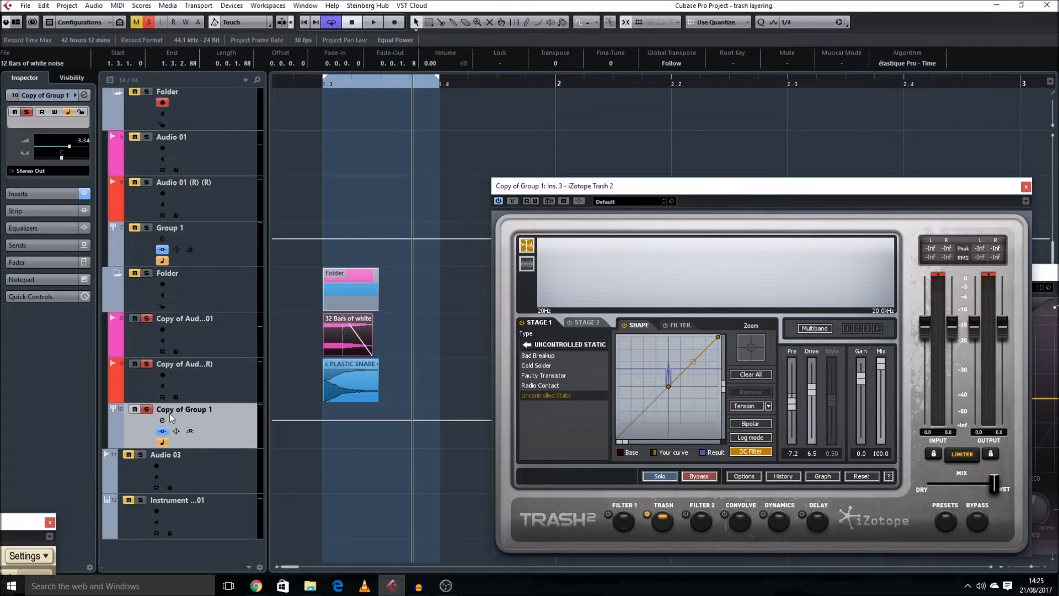
left_click(162, 421)
left_click(318, 177)
left_click(353, 190)
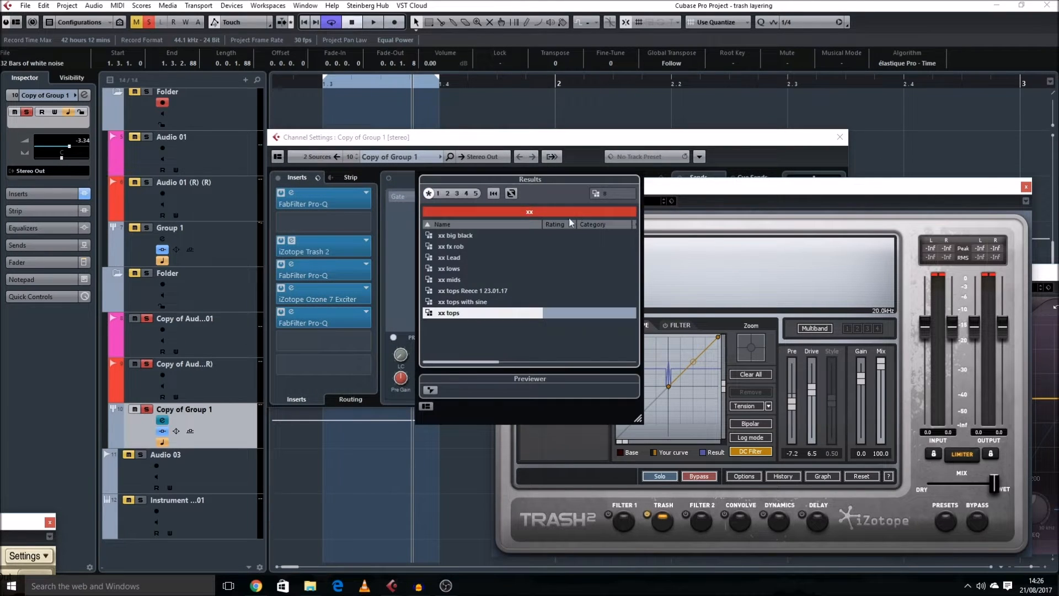
double_click(468, 249)
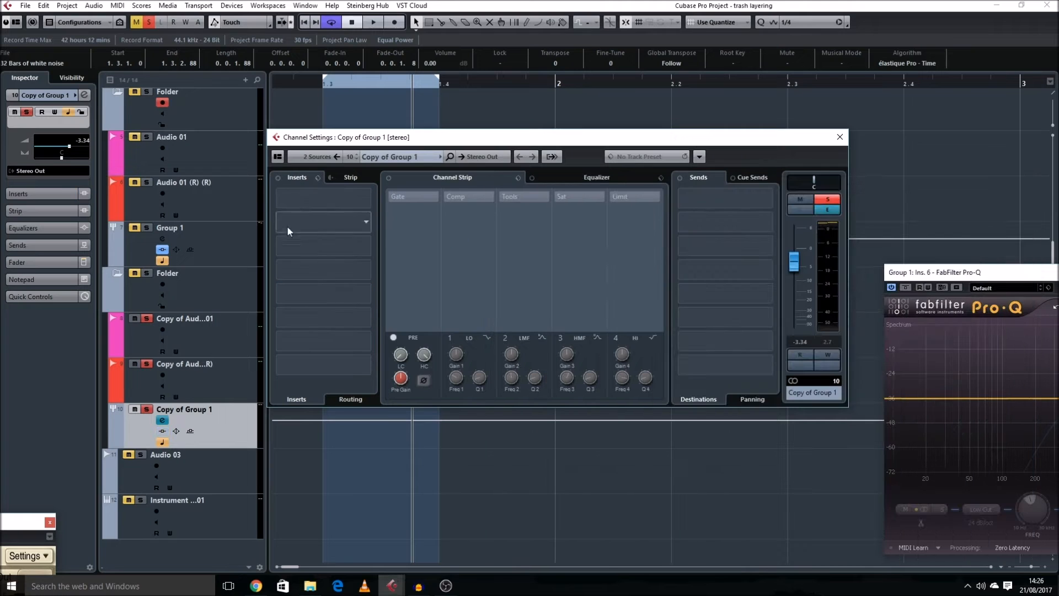
key("space")
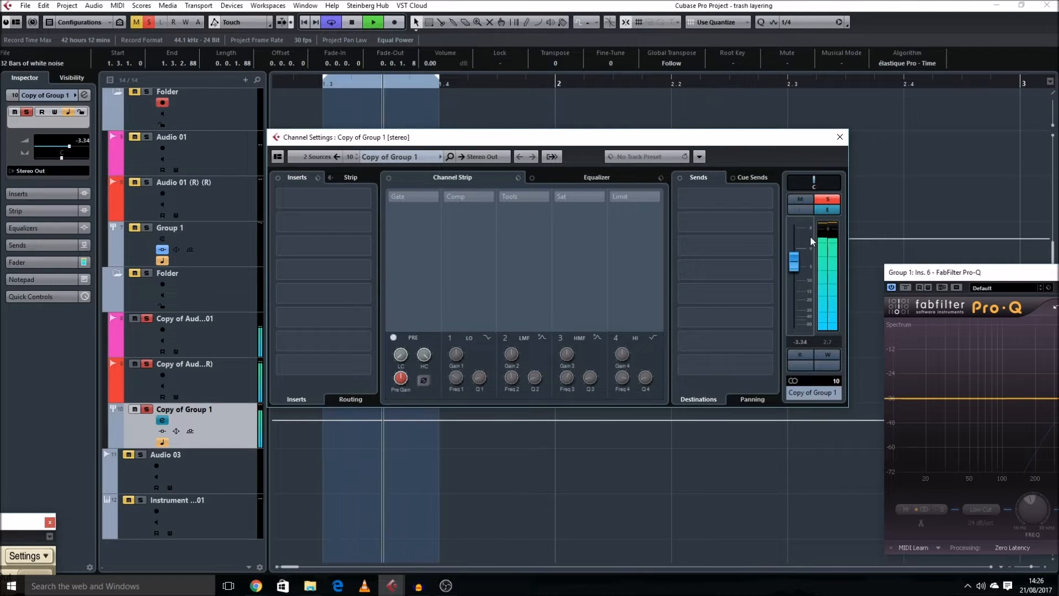
key("space")
Add iZotope Trash 2 to the second insert slot of Copy of Group 1 and dismiss its preset manager
left_click(314, 223)
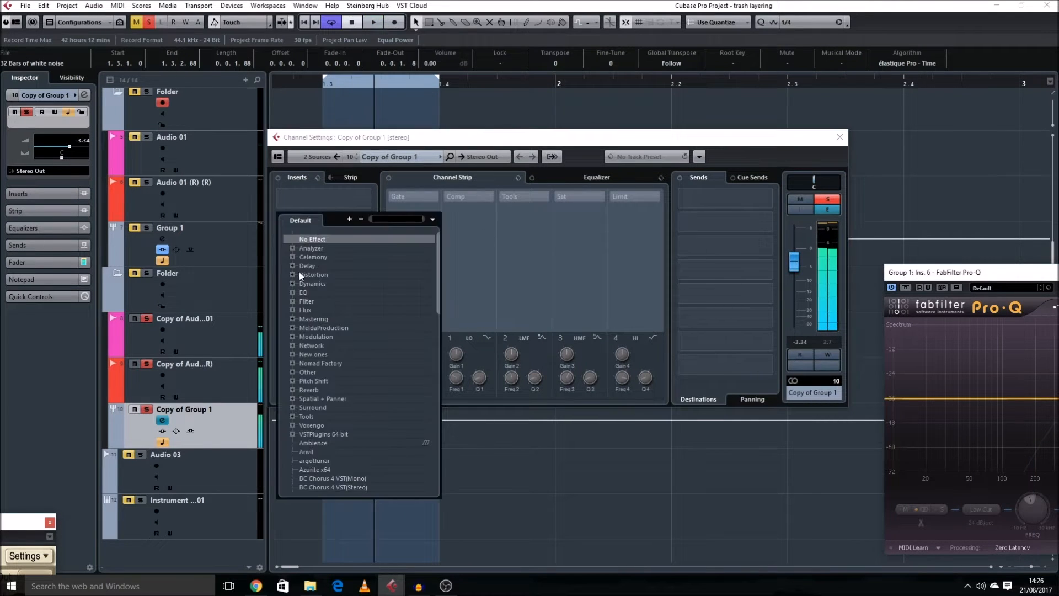
left_click(354, 355)
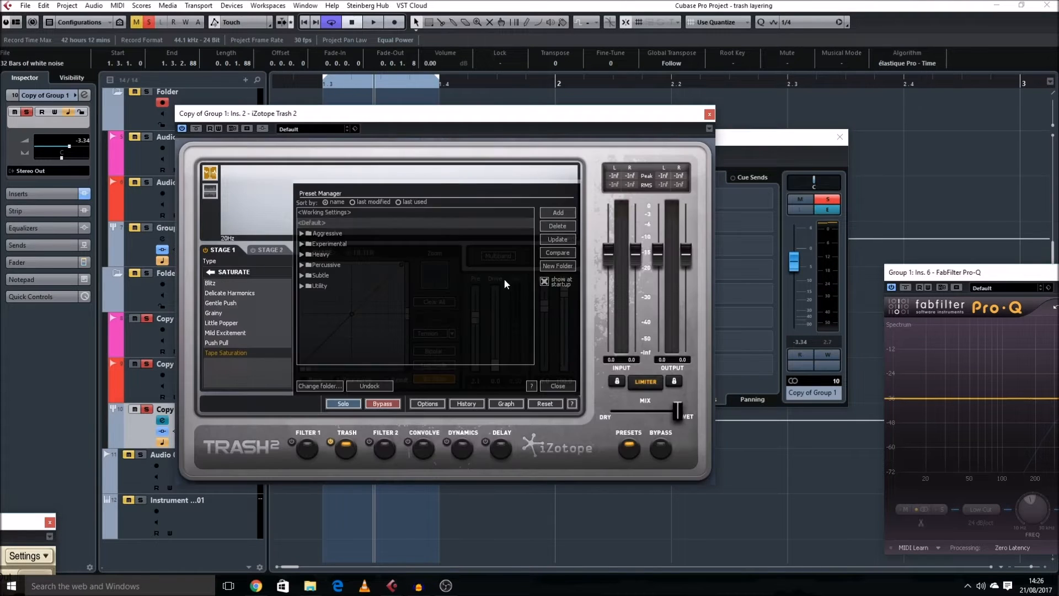
left_click(552, 388)
Set Trash 2's Stage 1 to Faulty, Uncontrolled Static, with Drive at 8.7 and Pre at -18.1 during playback
left_click(234, 272)
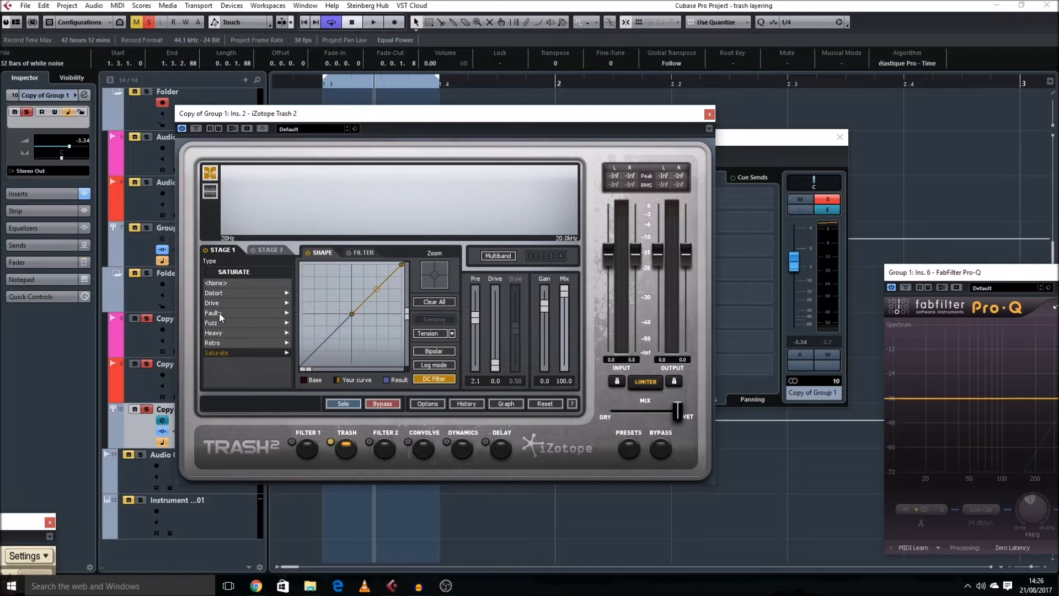
left_click(270, 313)
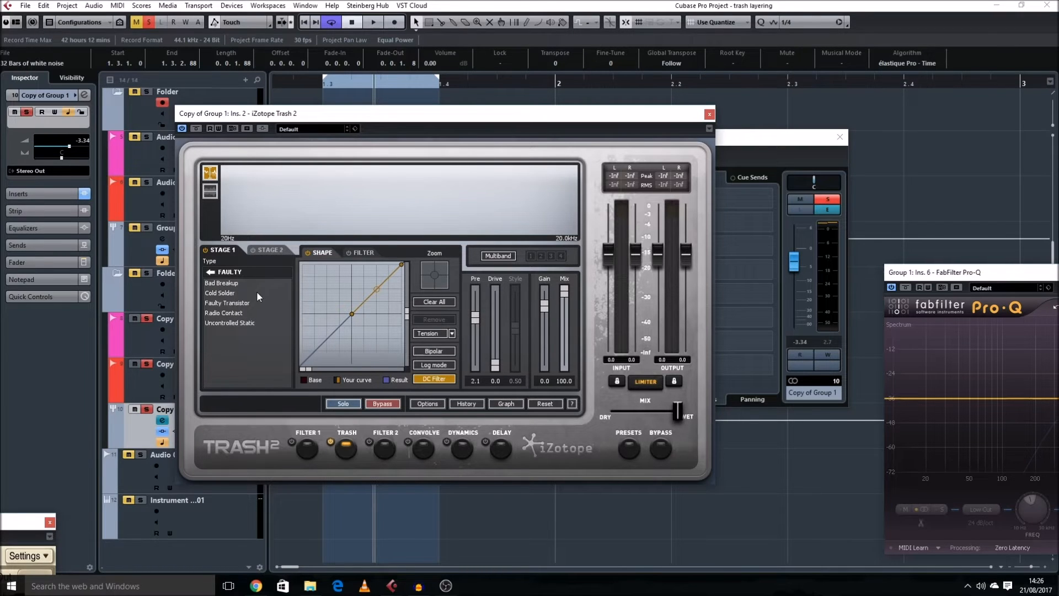
left_click(253, 325)
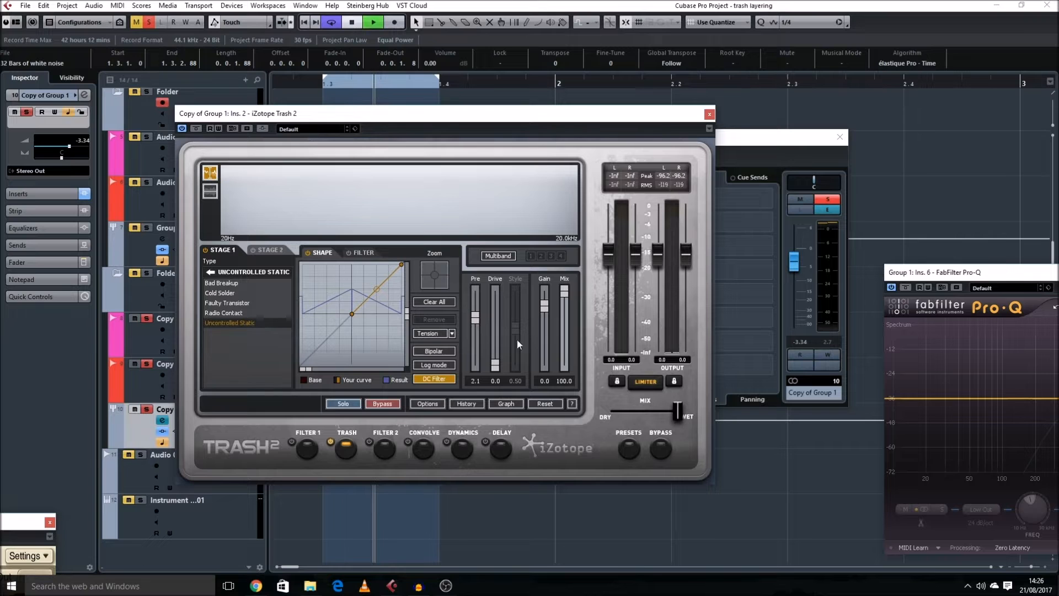
left_click_drag(495, 365, 475, 347)
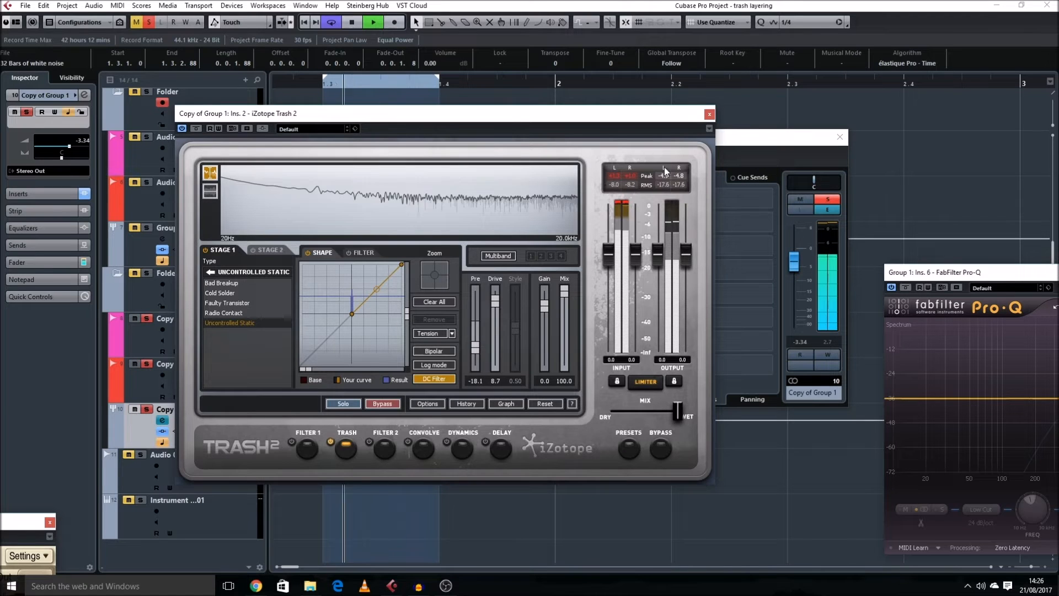
key("space")
left_click(710, 114)
Add FabFilter Pro-Q to the first insert slot and pull up a narrow boost near 600 Hz during playback
left_click(298, 205)
left_click(294, 270)
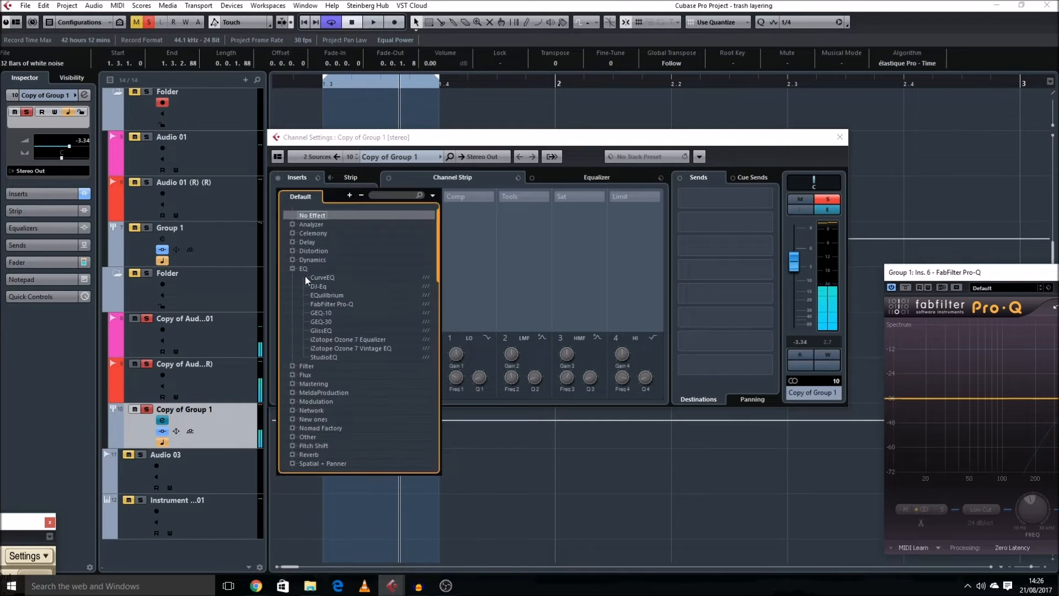
left_click(331, 304)
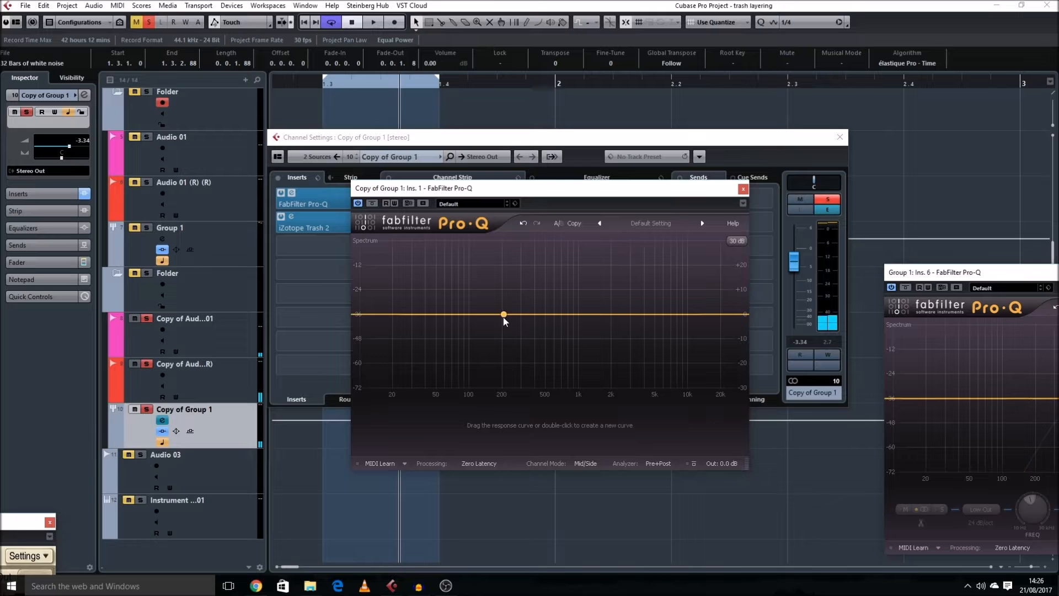
key("space")
left_click_drag(500, 315, 553, 251)
scroll(555, 281, "up", 5)
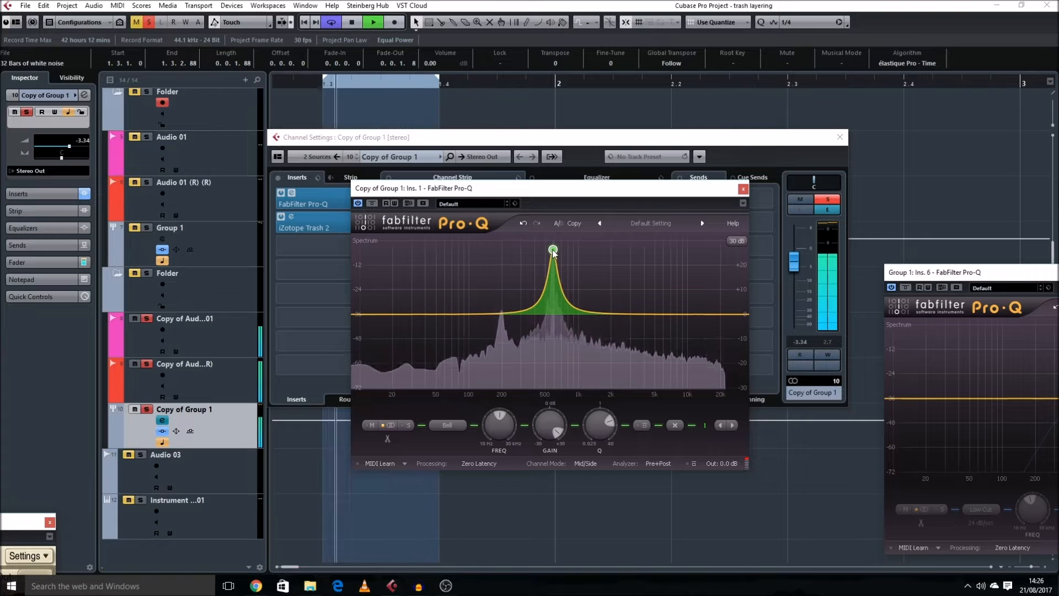
key("space")
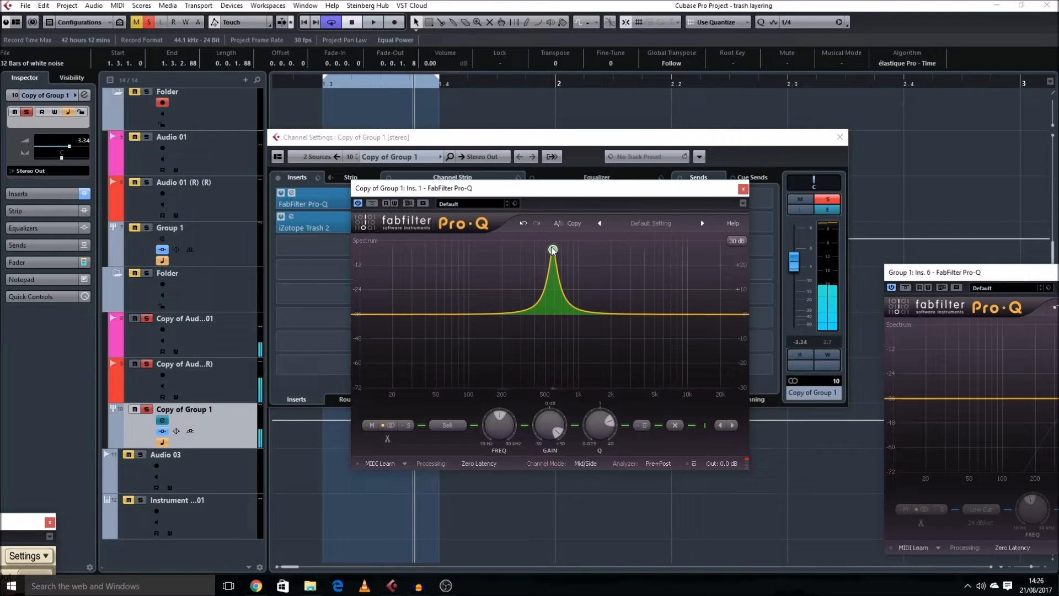
Turn the Pro-Q band near 600 Hz into a deep cut of about -30 dB and narrow its Q
left_click(643, 426)
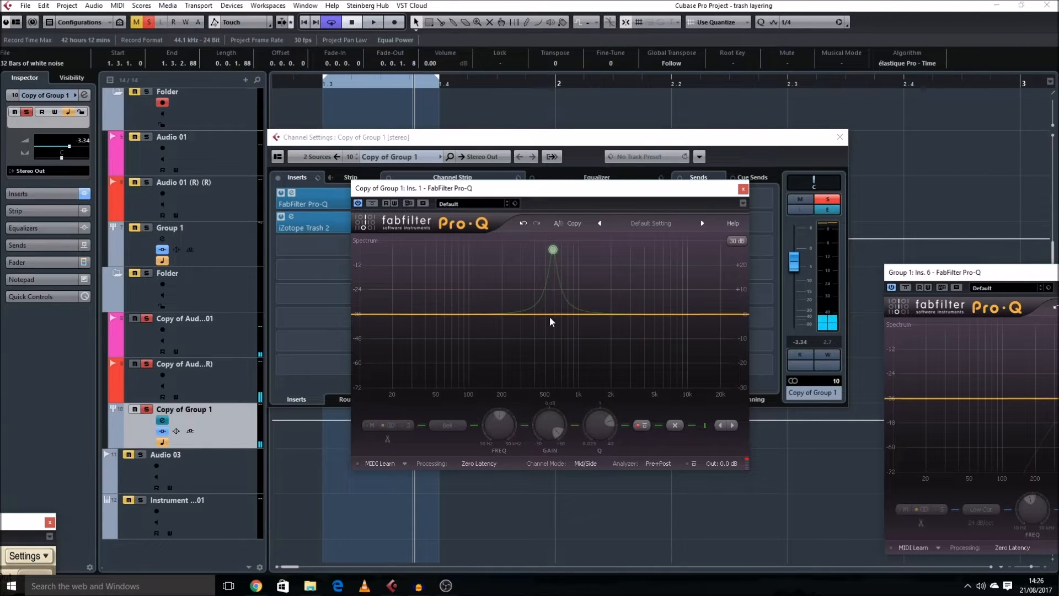
left_click(642, 425)
left_click_drag(557, 432, 543, 436)
key("space")
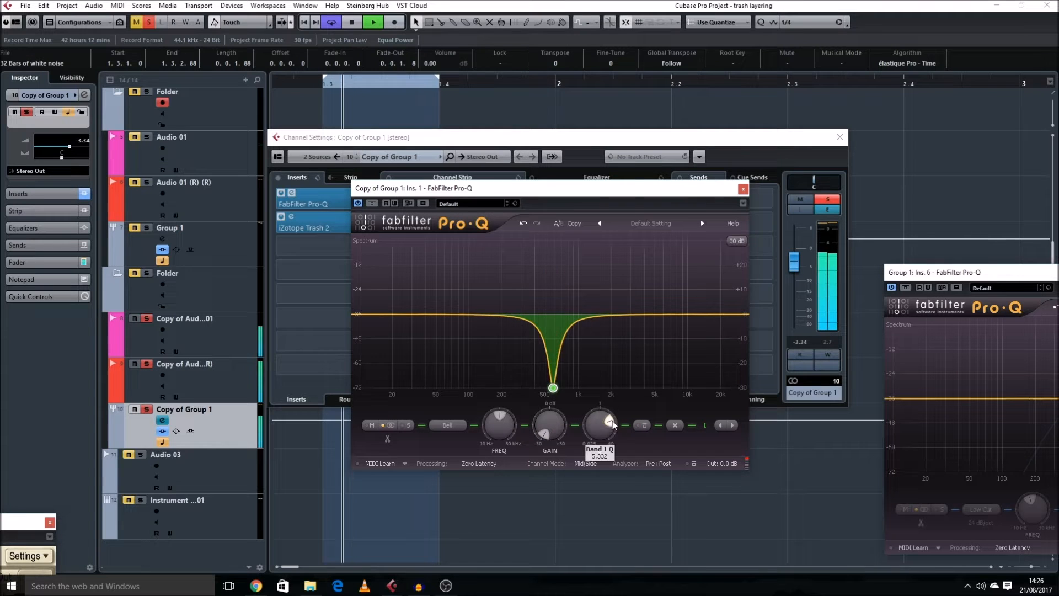
left_click_drag(610, 421, 615, 435)
Add a second deep, narrow Pro-Q cut near 200 Hz
left_click_drag(499, 315, 503, 381)
scroll(499, 379, "down", 3)
scroll(500, 379, "up", 3)
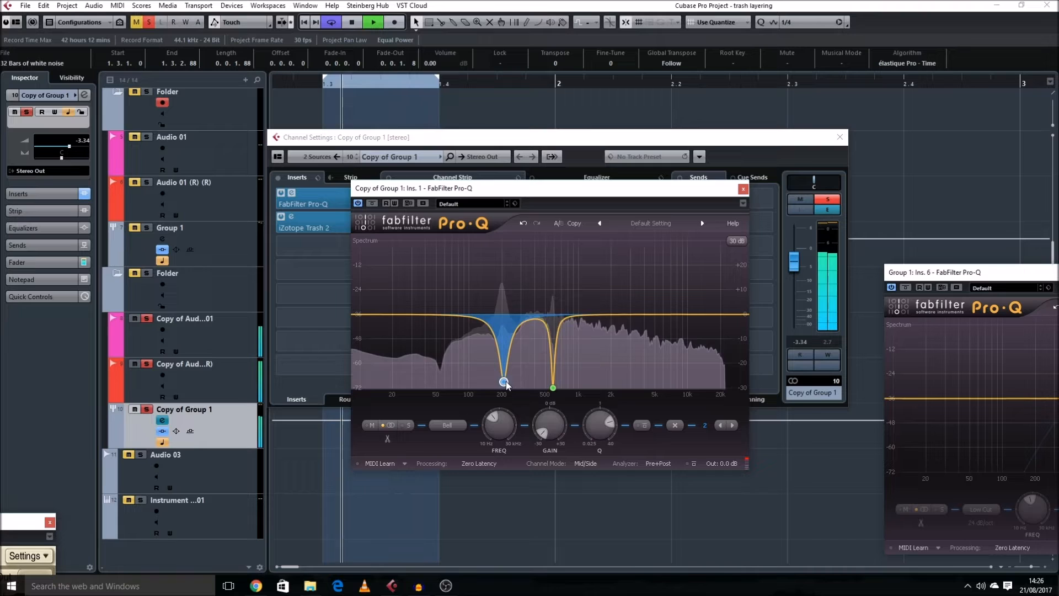
left_click(743, 190)
key("space")
Add MeldaProduction's MFreqShifter to the third insert slot of Copy of Group 1
left_click(353, 246)
left_click(293, 358)
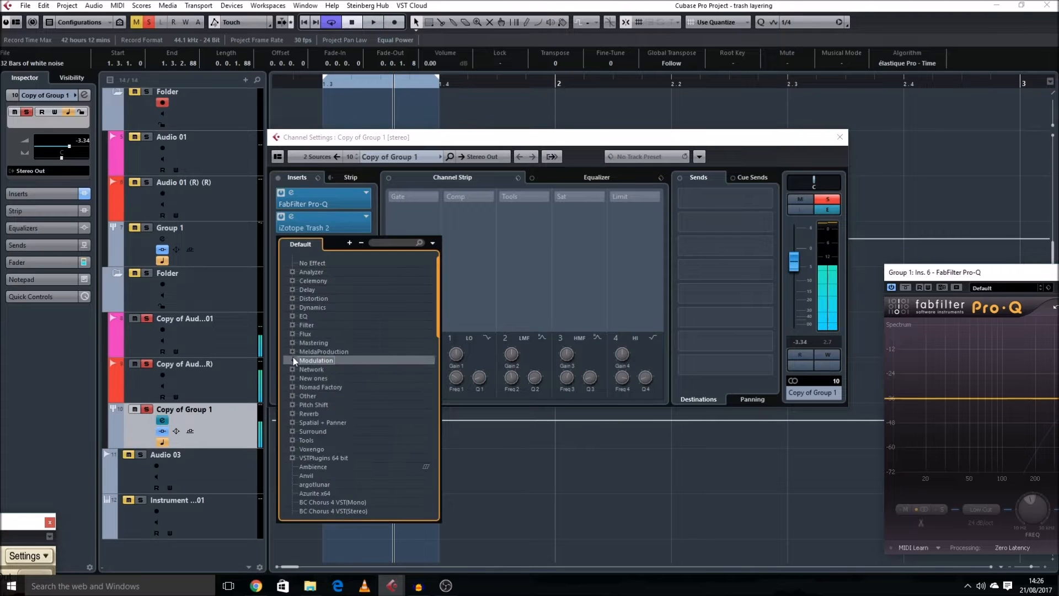
left_click(293, 352)
left_click(303, 405)
left_click(335, 429)
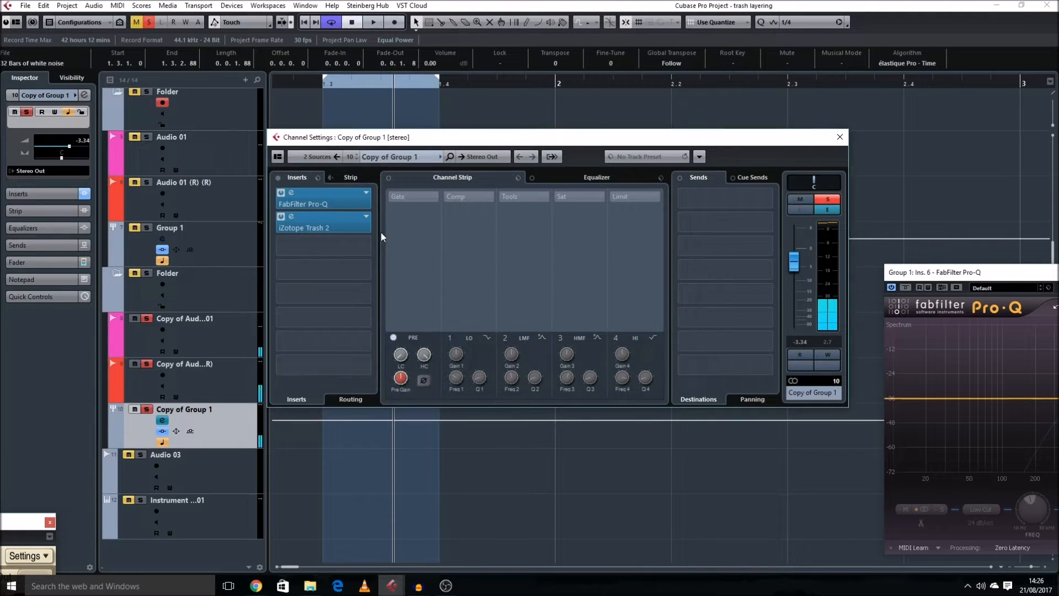
left_click_drag(525, 146, 781, 241)
left_click_drag(562, 234, 406, 102)
Set MFreqShifter's Shift to about -169 Hz while auditioning the loop
key("space")
mouse_move(653, 152)
left_mouse_down()
mouse_move(626, 152)
mouse_move(641, 158)
left_mouse_up()
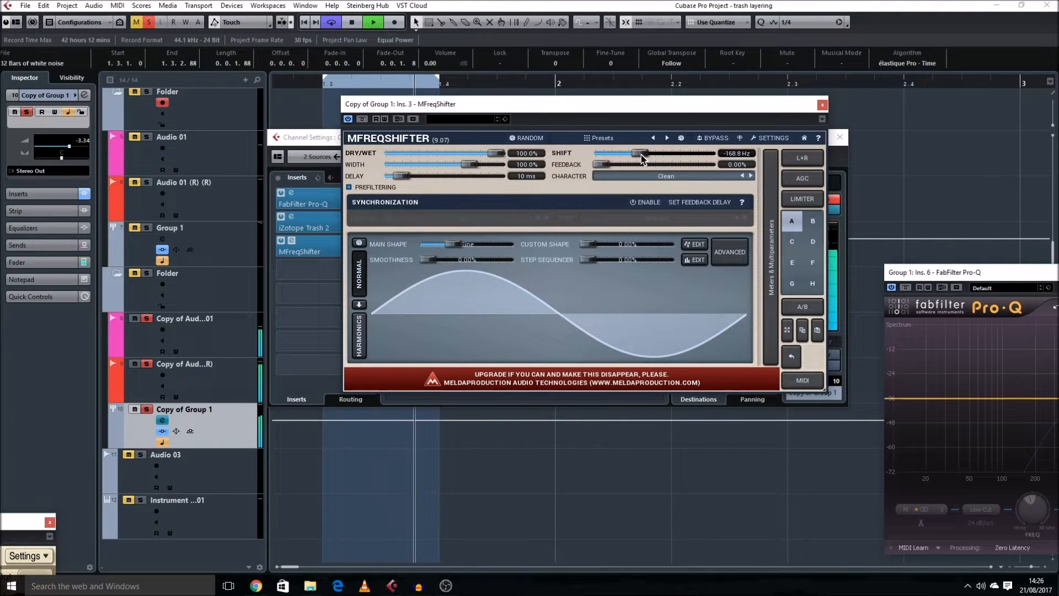
left_click(821, 105)
key("space")
Add a second FabFilter Pro-Q in the fourth insert slot and shape its response curve during playback
left_click(309, 263)
left_click(293, 340)
left_click(331, 375)
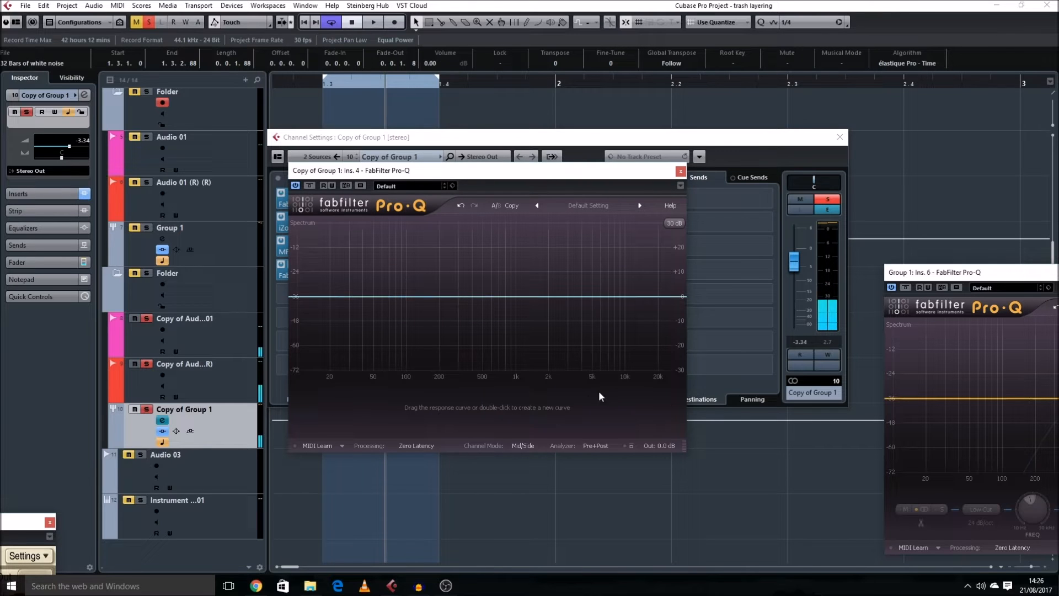
key("space")
left_click_drag(296, 296, 619, 282)
left_click(680, 171)
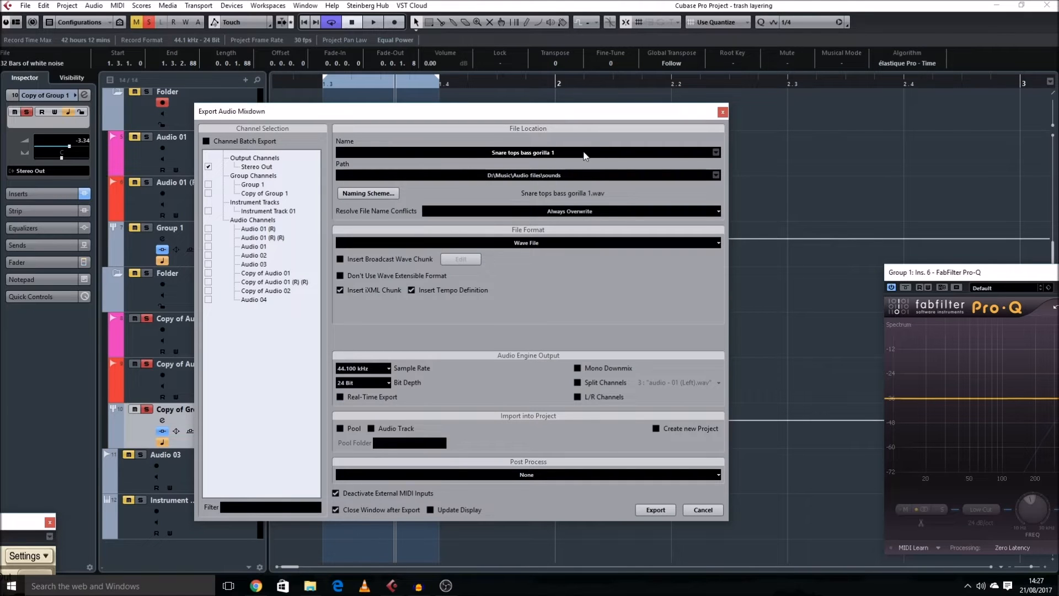
Export the processed layer as the wave file Snare tops bass gorilla 2 and unsolo the copied tracks
left_click(655, 510)
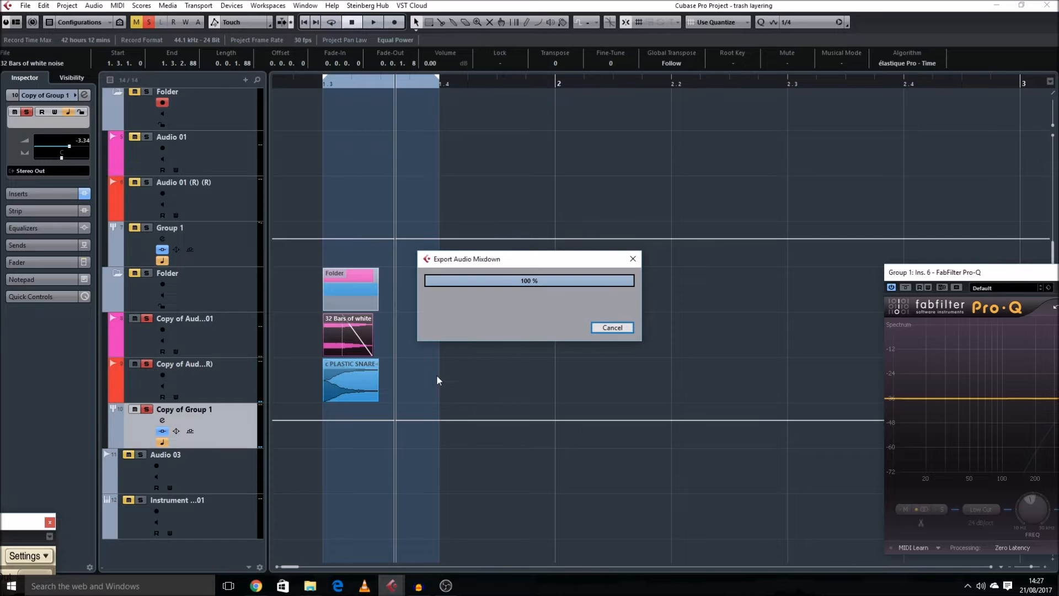
left_click(146, 409)
Move the loop range to 2 through 2.2 and add six audio tracks below Audio 03
left_click(172, 456)
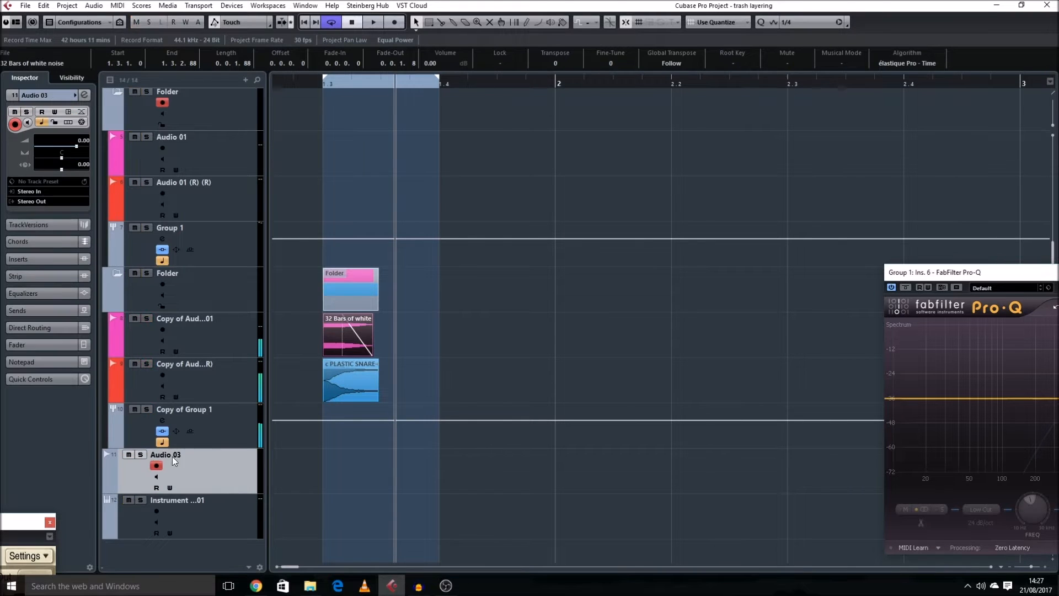
key("g")
scroll(491, 474, "right", 2)
left_click_drag(330, 78, 491, 80)
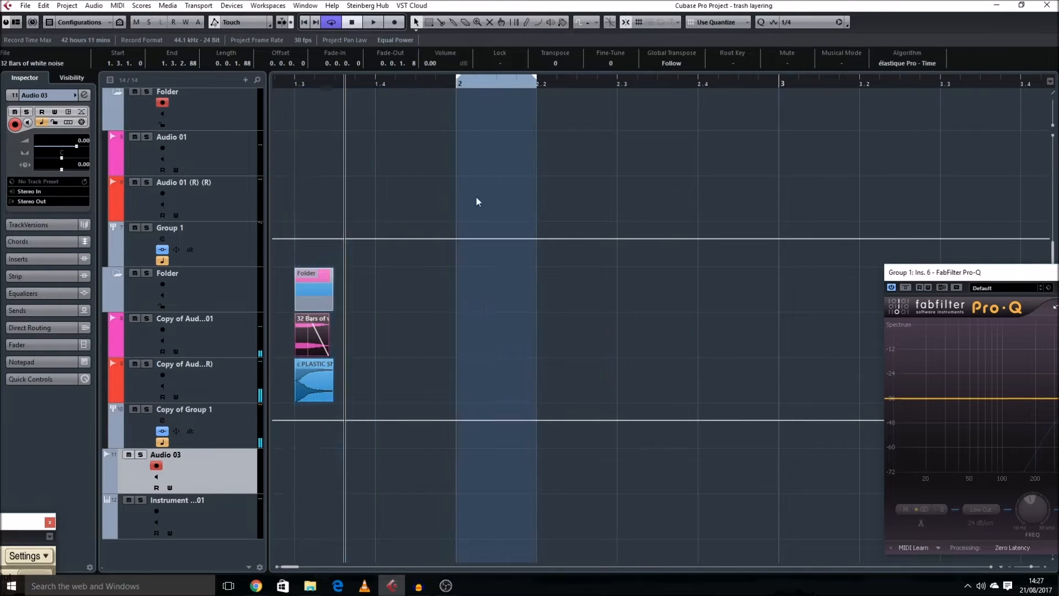
key("t")
key("Return")
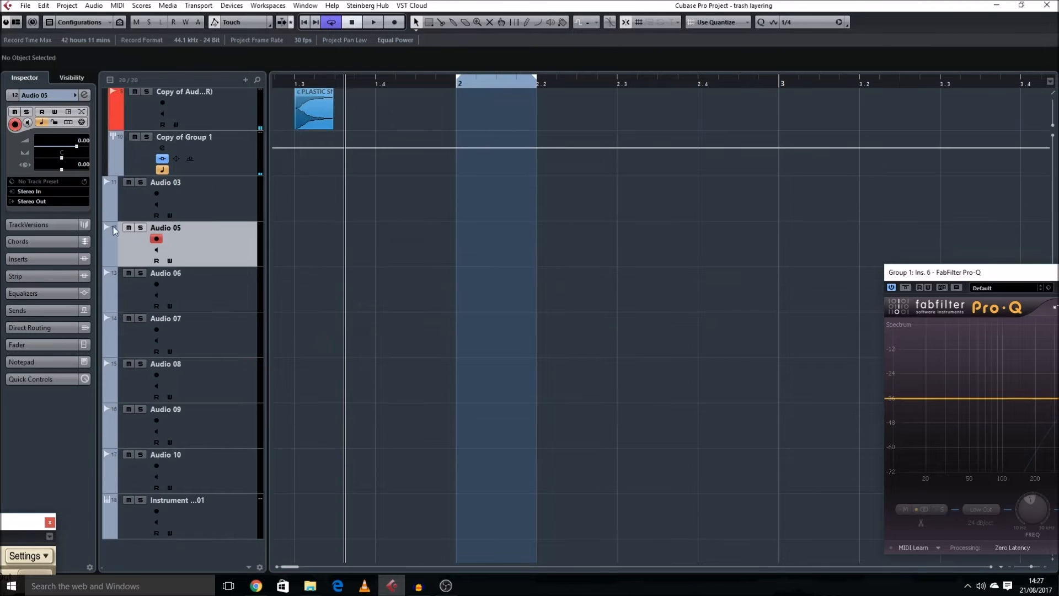
Import Snare tops bass gorilla 2 from File Explorer onto Audio 03 at bar 2 and solo the track
left_click(114, 208)
left_click(310, 586)
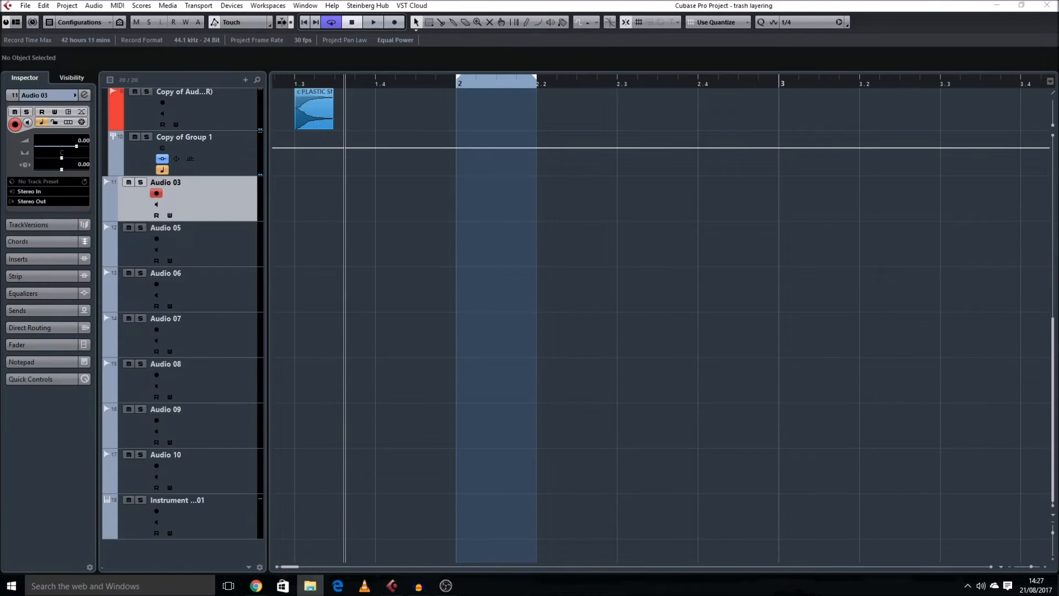
left_click_drag(520, 236, 491, 274)
left_click(140, 183)
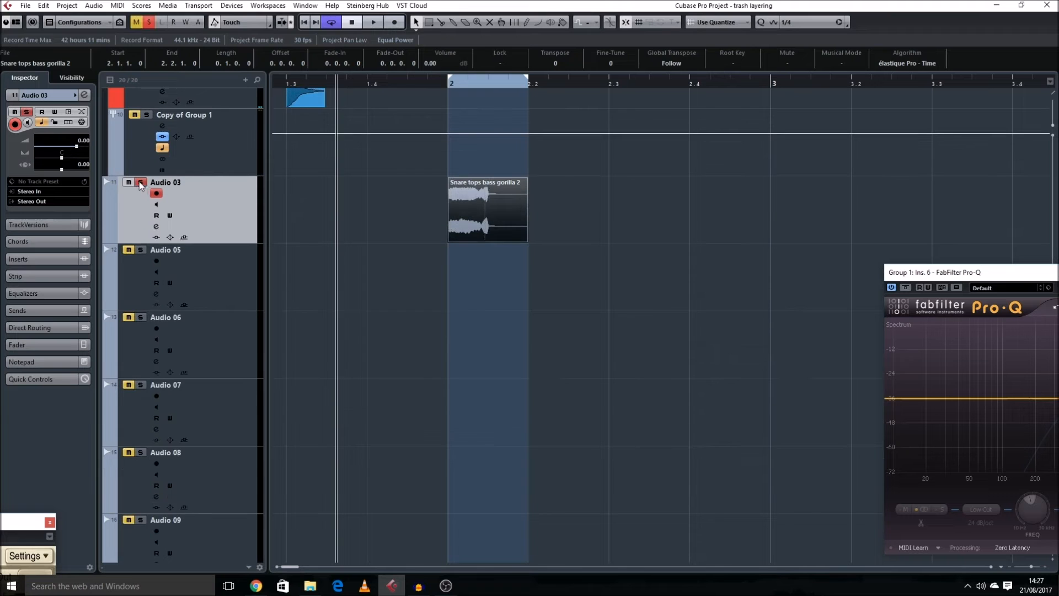
Give the Snare tops bass gorilla 2 clip a 0.0.0.19 fade-in and bring the SPAN analyzer into view
key("space")
left_click_drag(449, 179, 453, 181)
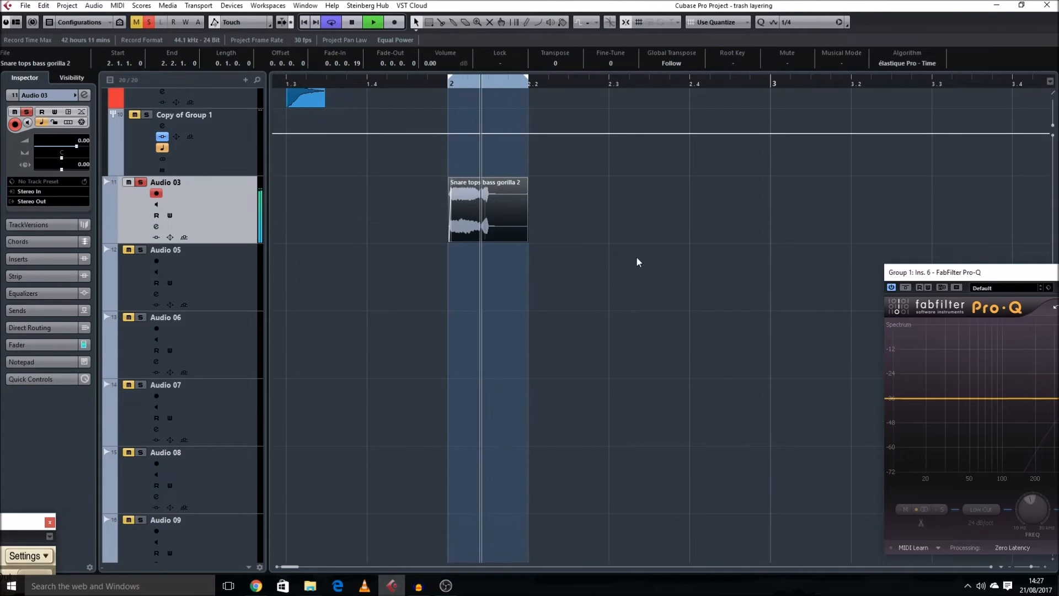
left_click_drag(24, 521, 769, 429)
left_click(657, 298)
Shorten the Snare tops bass gorilla 2 clip to end at 2.1.2.109 and give it a 0.0.0.55 fade-out
key("space")
key("h")
key("h")
key("h")
key("h")
key("h")
key("h")
key("h")
key("shift+h")
key("shift+h")
key("shift+h")
left_click_drag(667, 218, 483, 180)
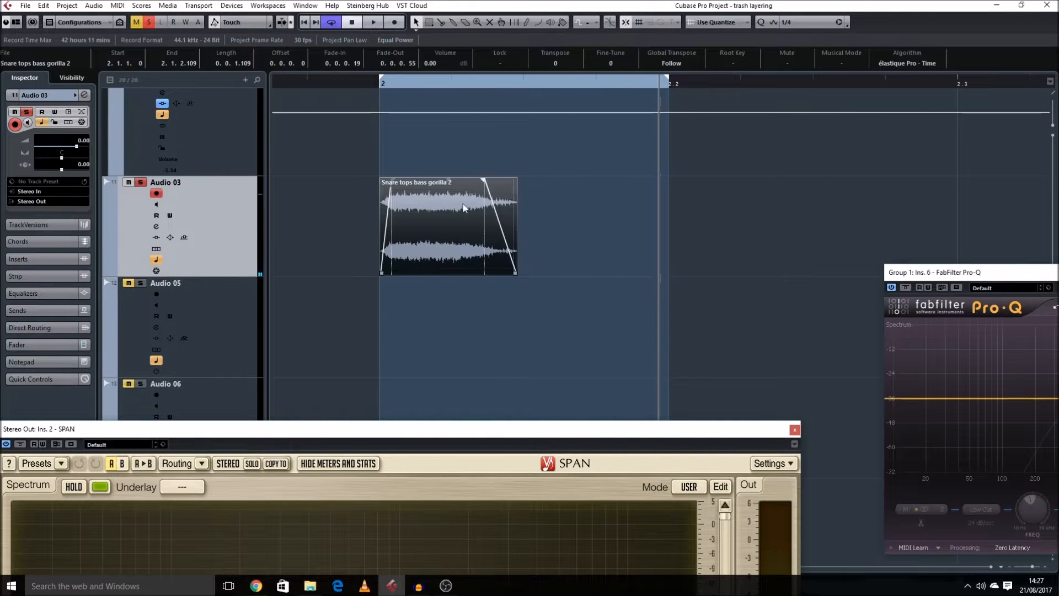
Audition the trimmed and faded snare layer on Audio 03 in the loop
key("space")
key("g")
key("g")
key("g")
key("g")
key("g")
key("g")
key("g")
key("shift+g")
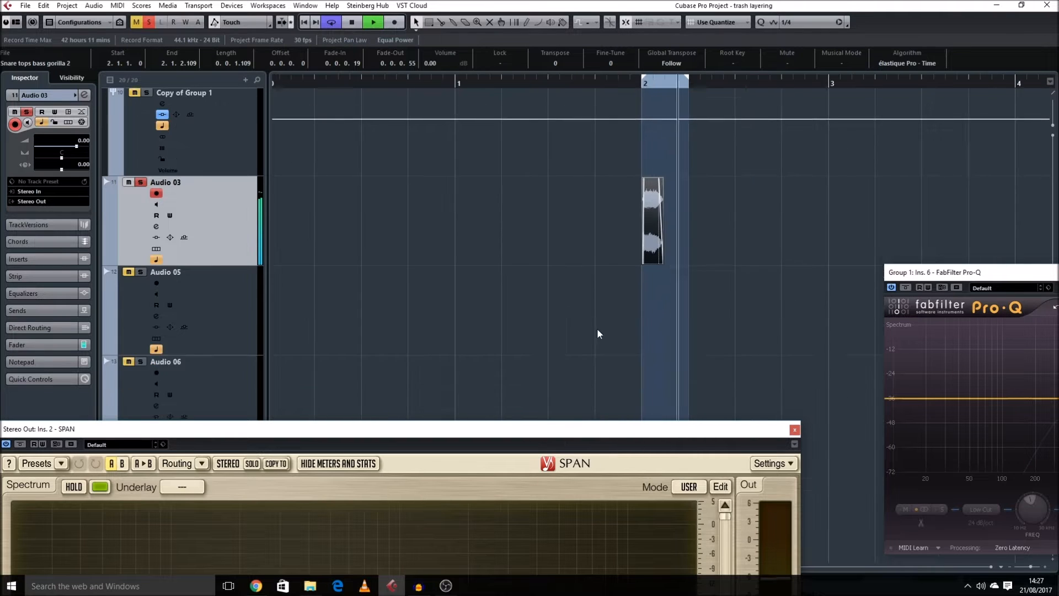
key("shift+g")
key("shift+g")
scroll(577, 329, "right", 2)
key("space")
Open Audio 03's channel settings and add the Azurite x64 chorus to its third insert slot
left_click(85, 95)
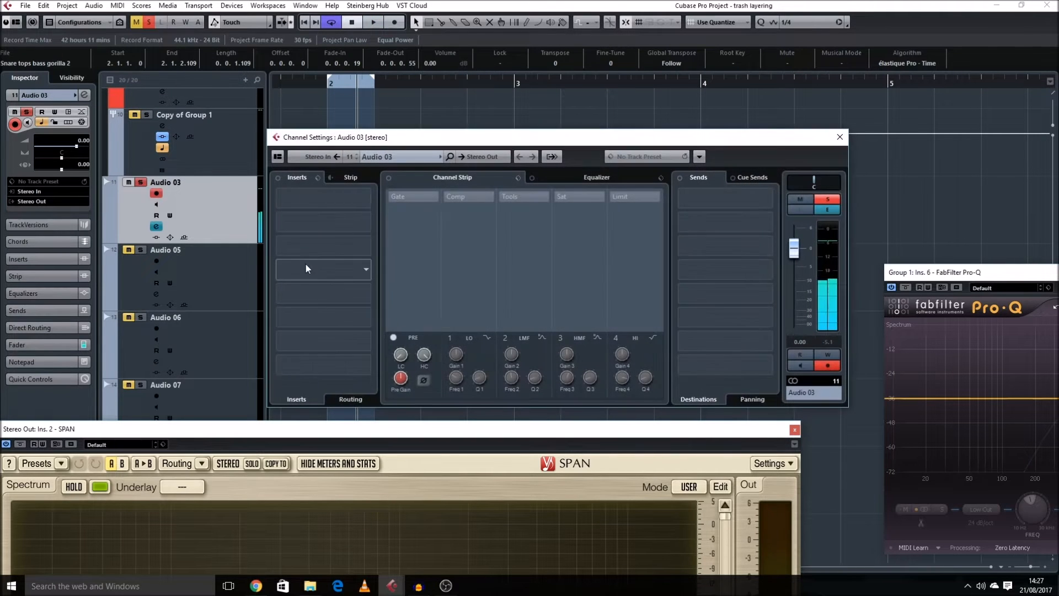
left_click(305, 263)
left_click(314, 493)
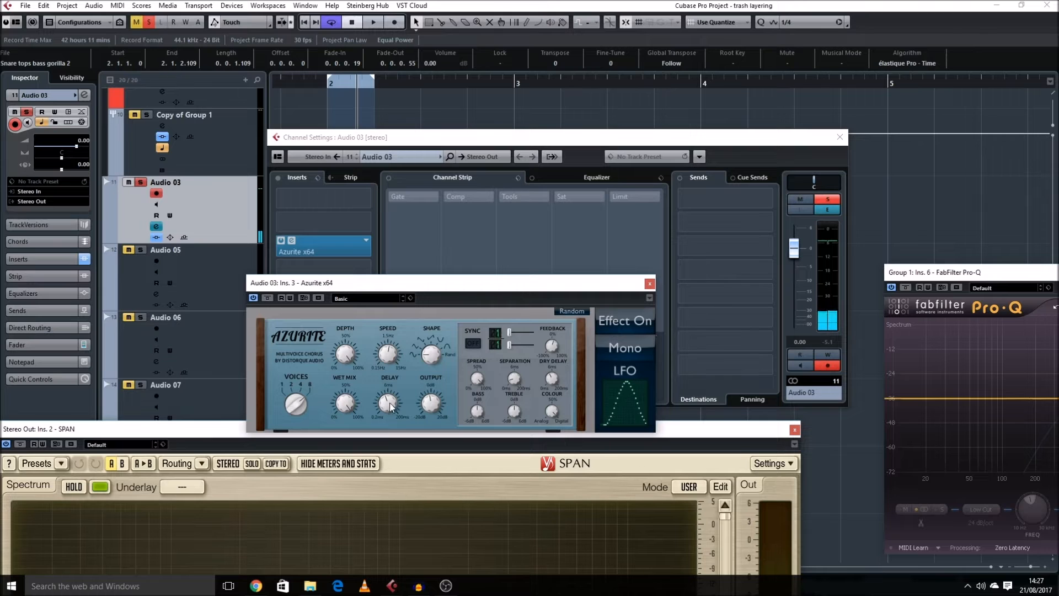
Audition Audio 03 in the loop with the Azurite chorus active, keeping its plug-in window clear of the SPAN analyzer
left_click_drag(354, 288, 366, 175)
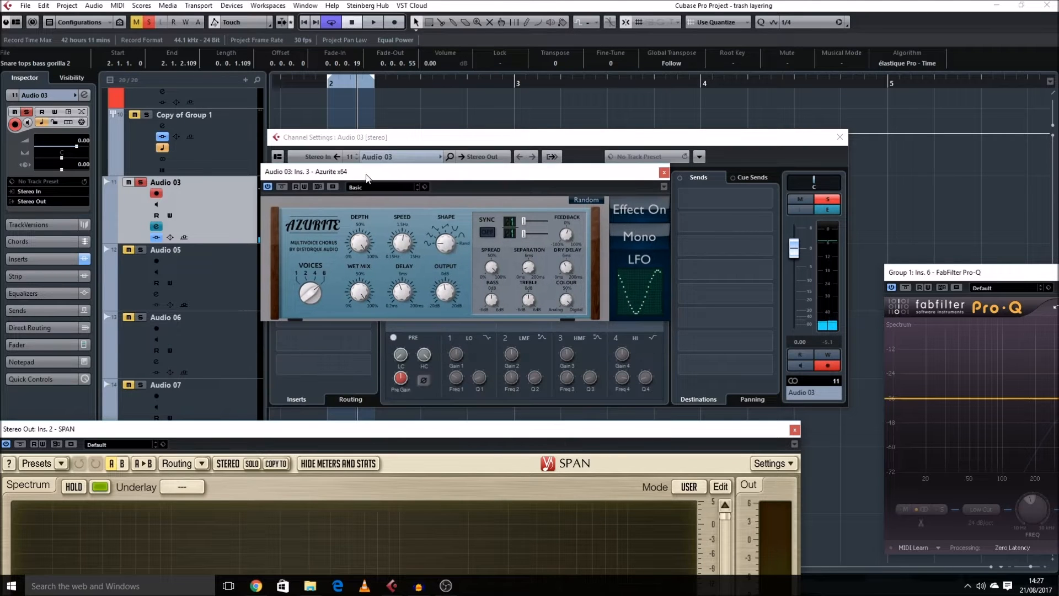
left_click(330, 83)
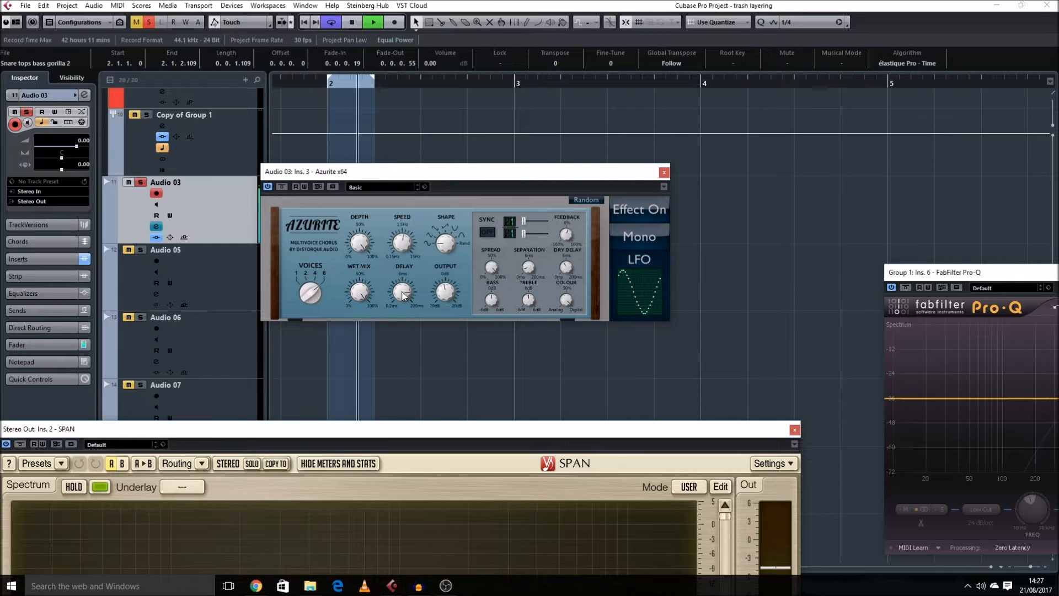
key("space")
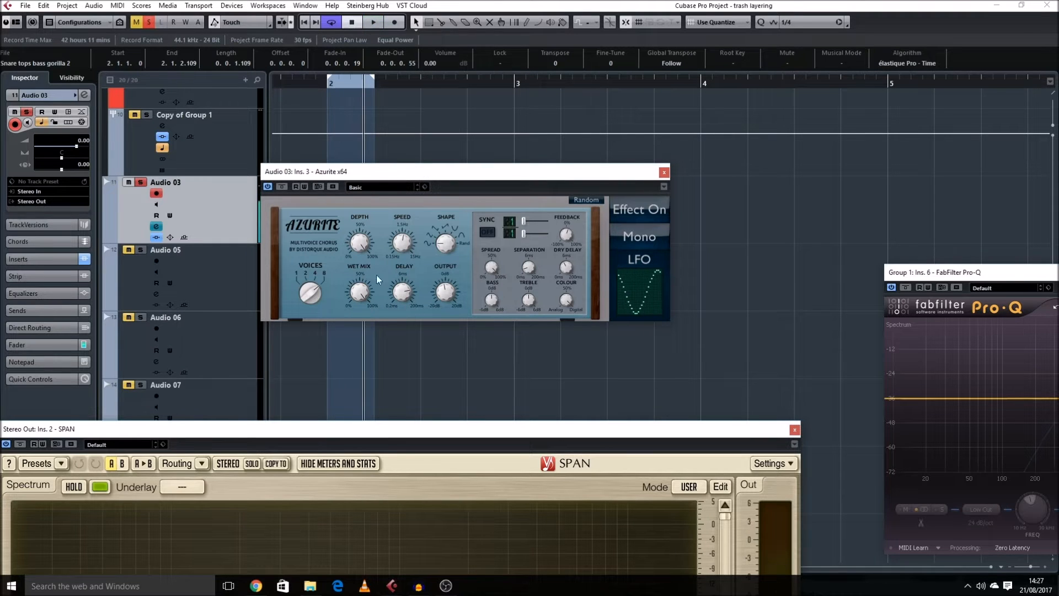
key("space")
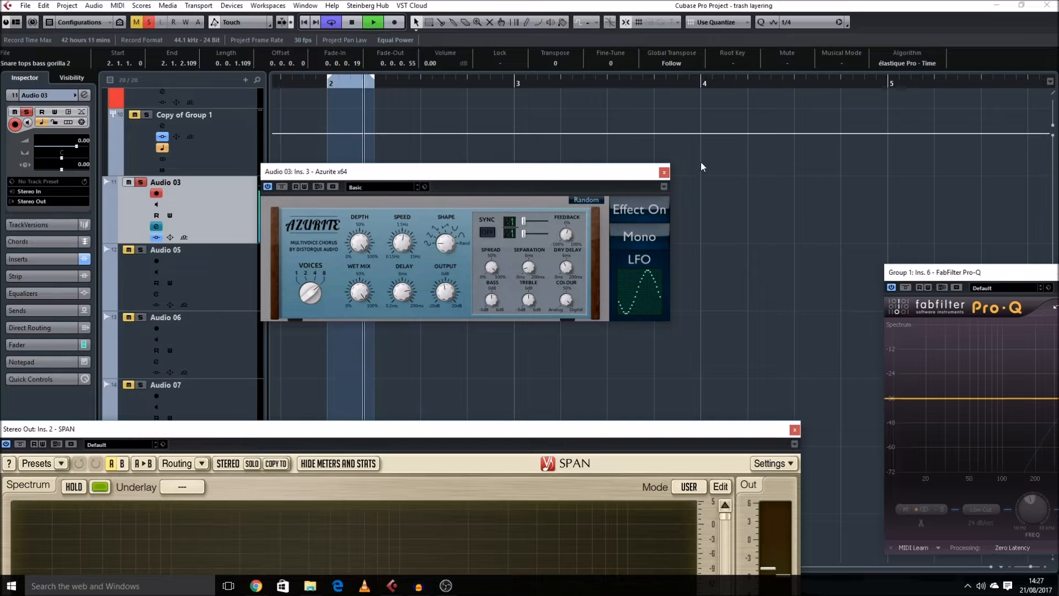
left_click(664, 172)
Try rendering Audio 03 in place to a new track and audition the rendered clip in the loop
key("ctrl+shift+r")
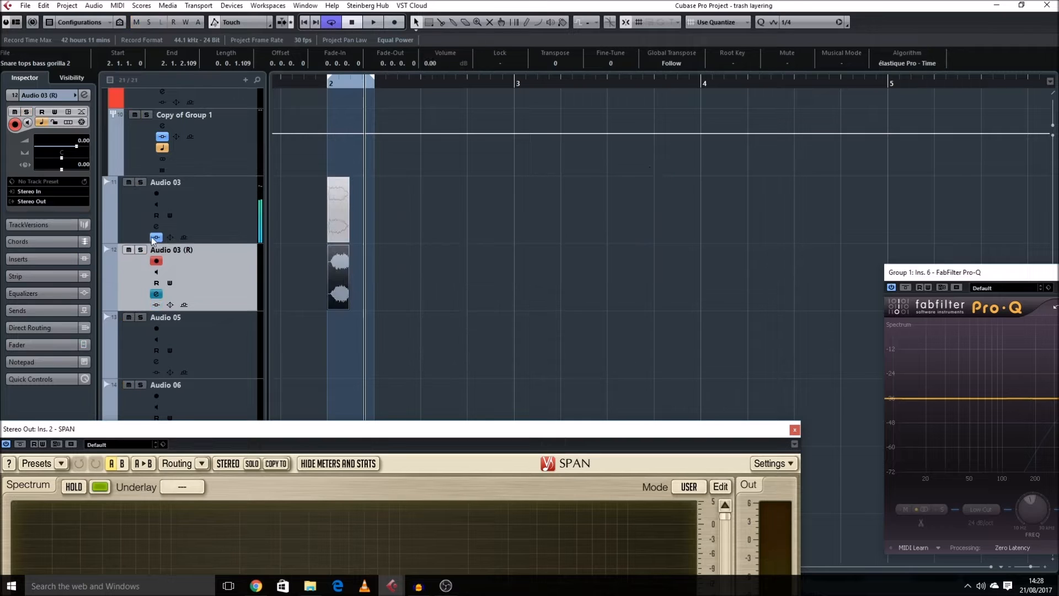
key("space")
key("h")
key("h")
key("h")
scroll(637, 336, "right", 3)
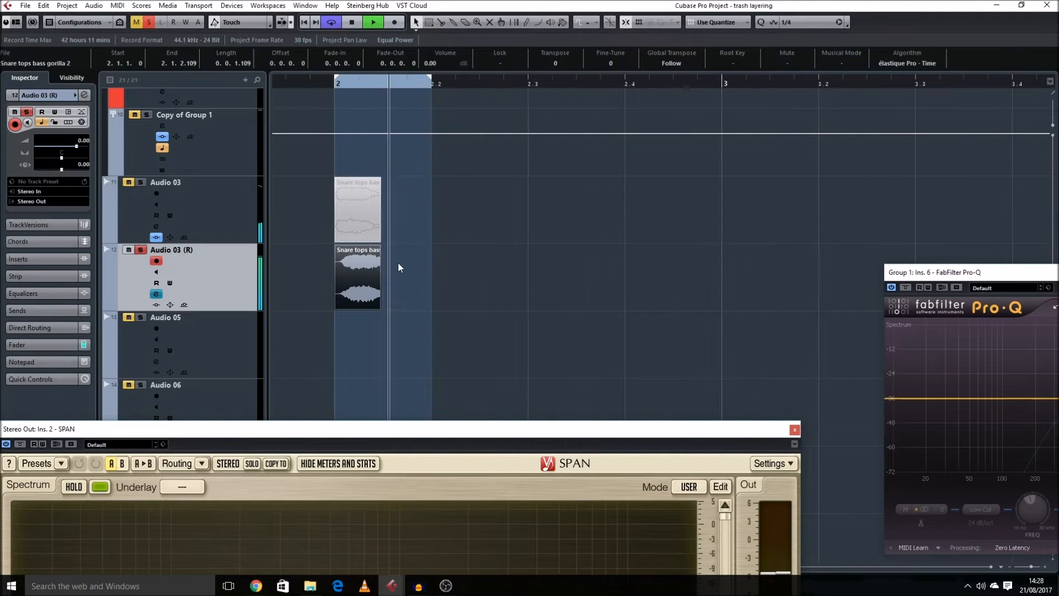
key("space")
key("ctrl+z")
Export the loop range as Snare tops bass gorilla 3 without soloing Audio 03, and audition the imported clip on Audio 05
left_click(368, 232)
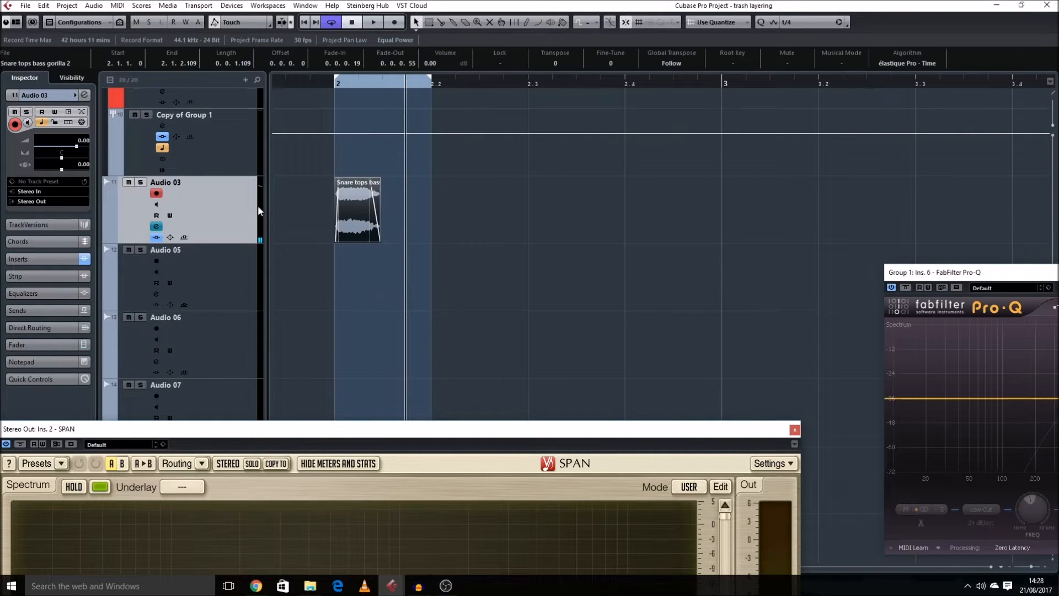
key("ctrl+shift+e")
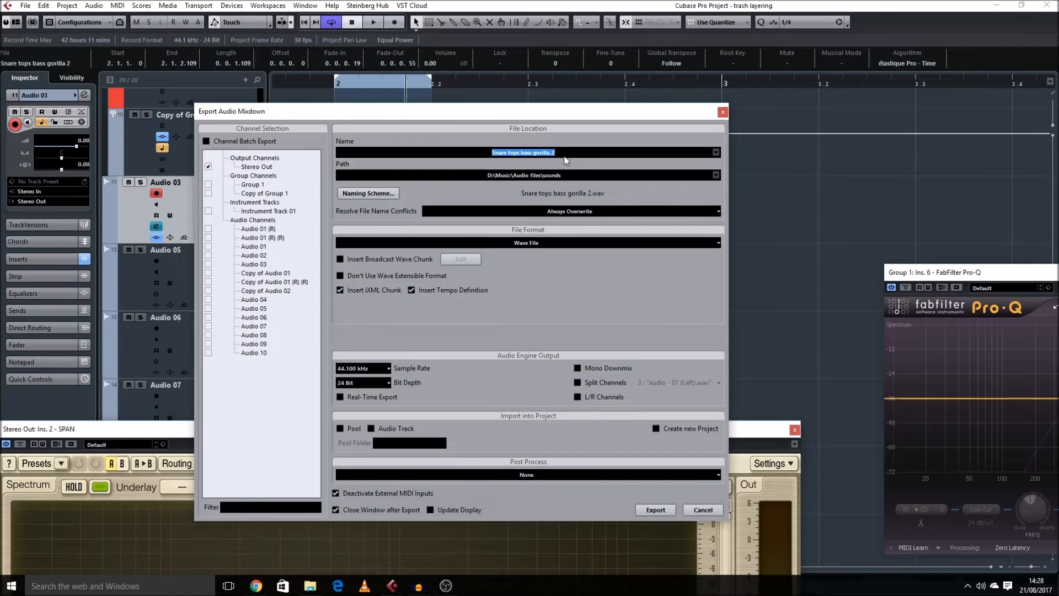
left_click(655, 510)
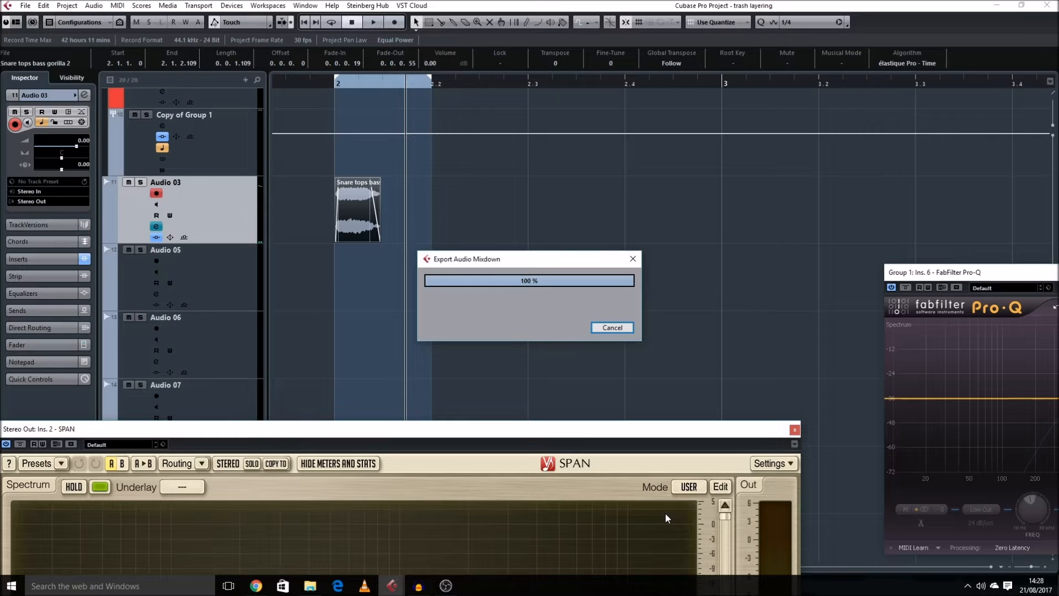
left_click(417, 268)
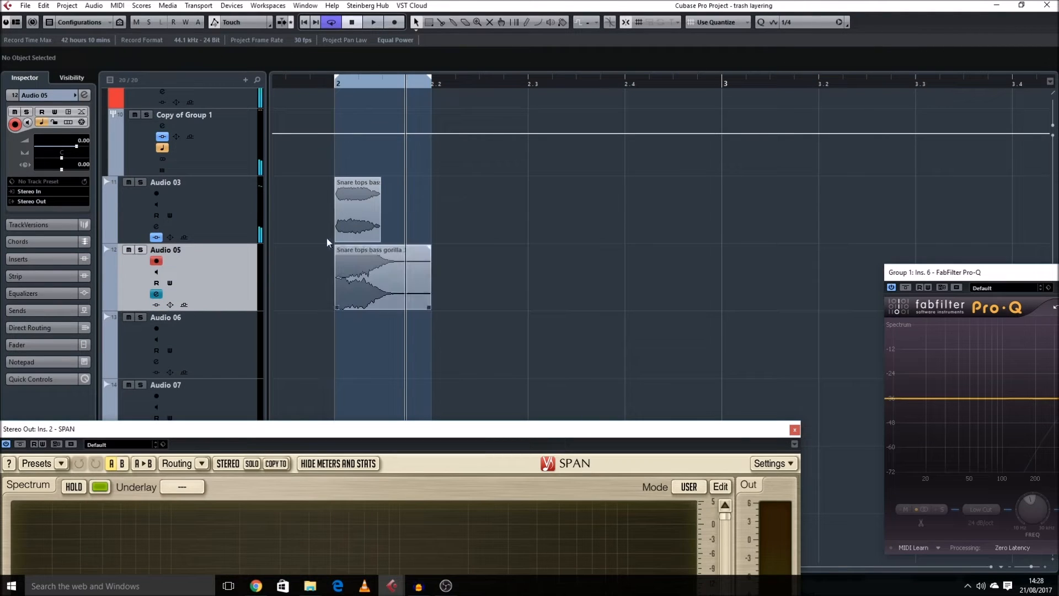
left_click(364, 271)
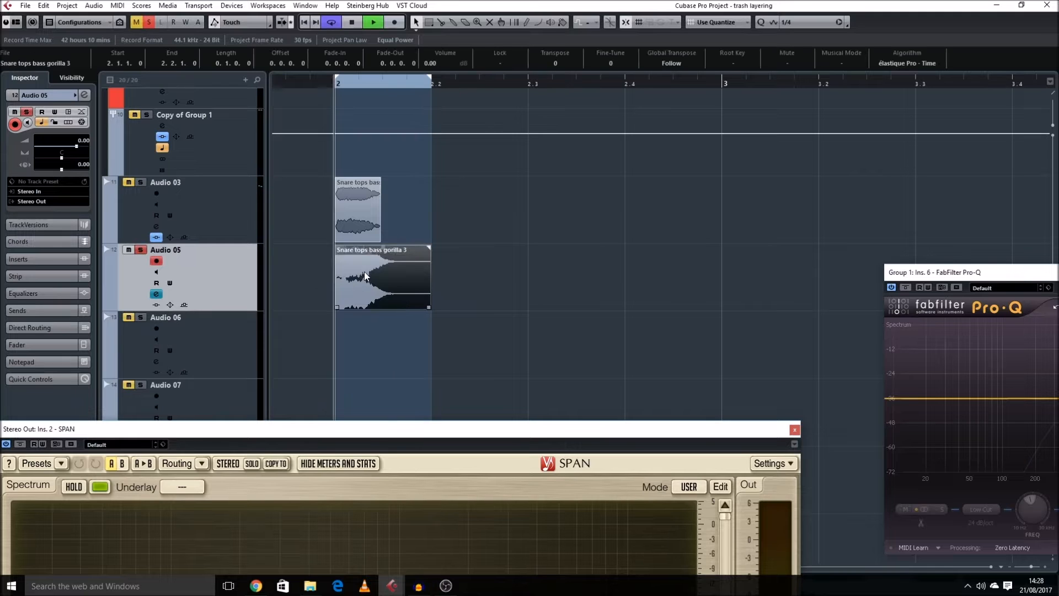
Delete the Audio 05 track together with its Snare tops bass gorilla 3 clip
key("Delete")
left_click(212, 197)
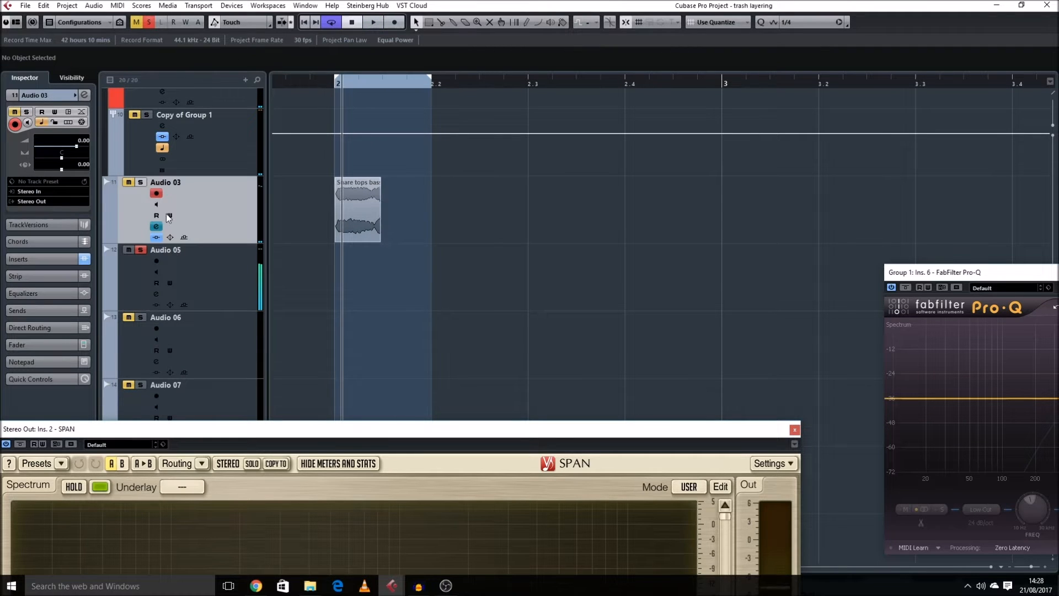
key("ctrl+z")
key("ctrl+shift+z")
key("ctrl+shift+z")
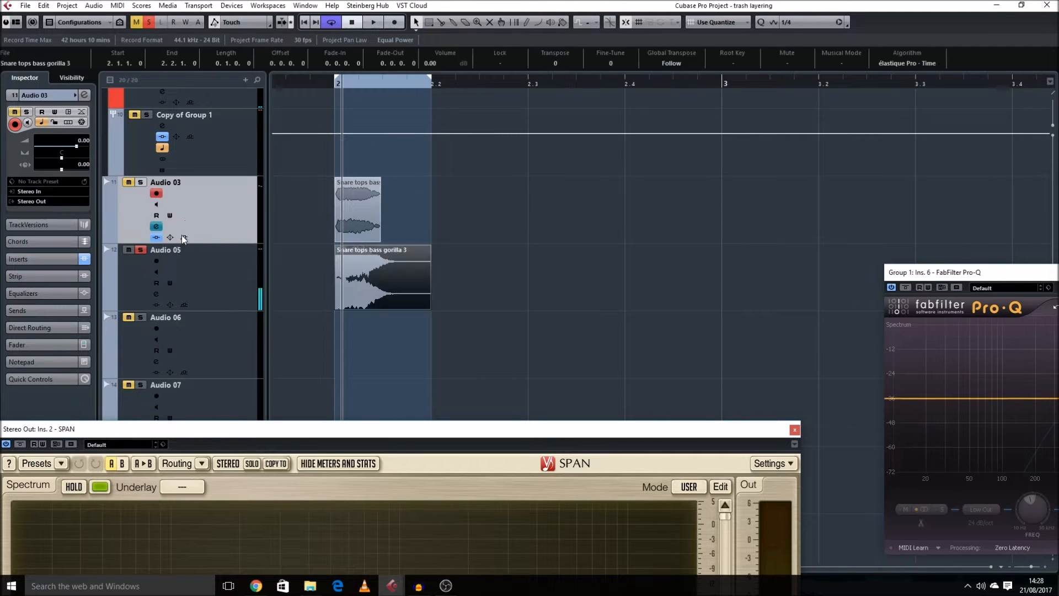
left_click(184, 276)
key("shift+Delete")
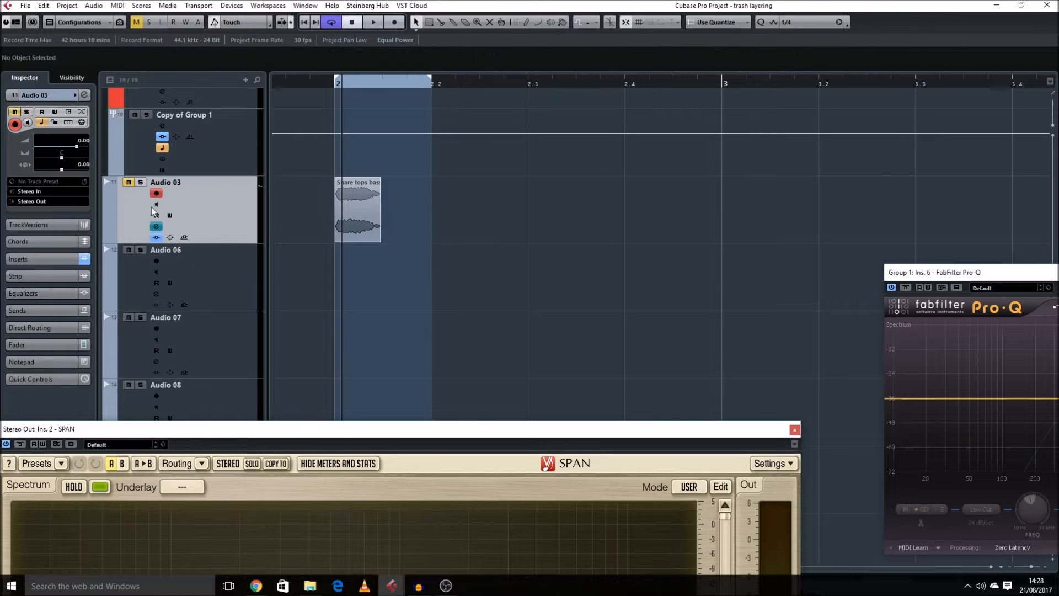
Solo and audition Audio 03, and export the loop range as Snare tops bass gorilla 4
left_click(141, 183)
left_click(359, 203)
key("space")
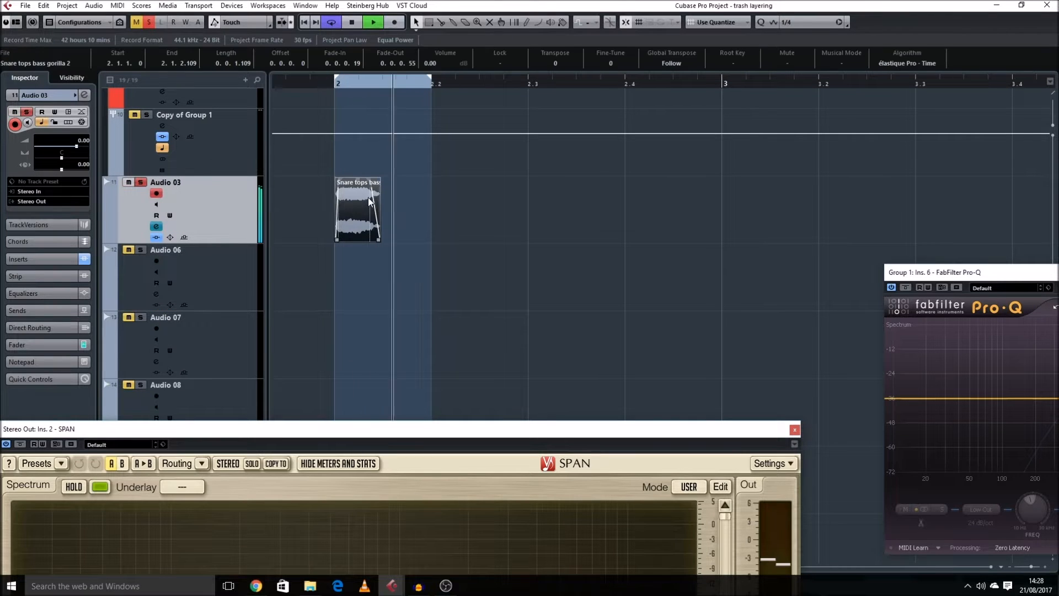
key("space")
key("ctrl+shift+e")
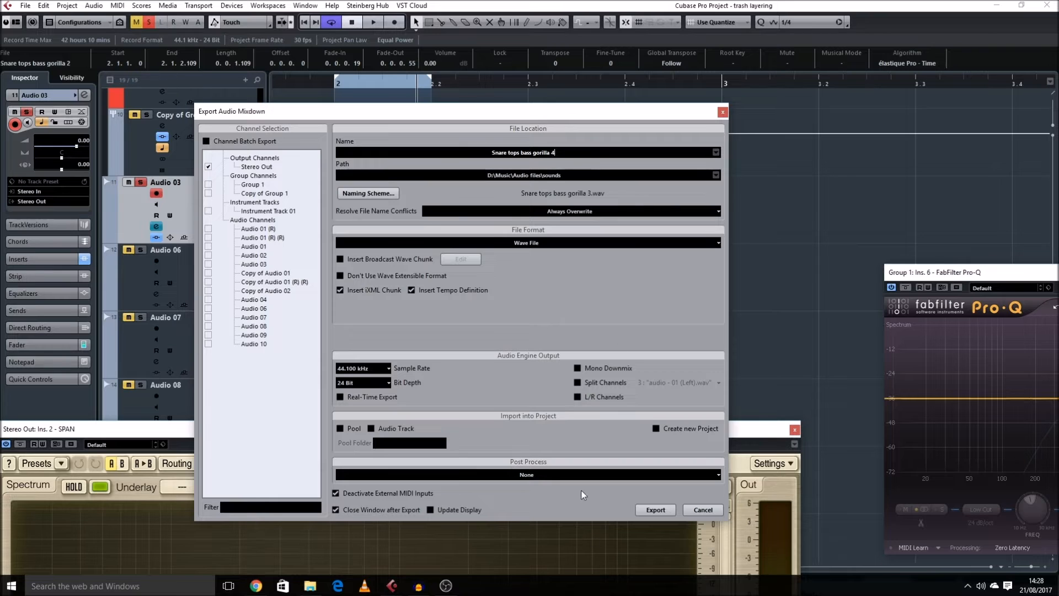
left_click(656, 510)
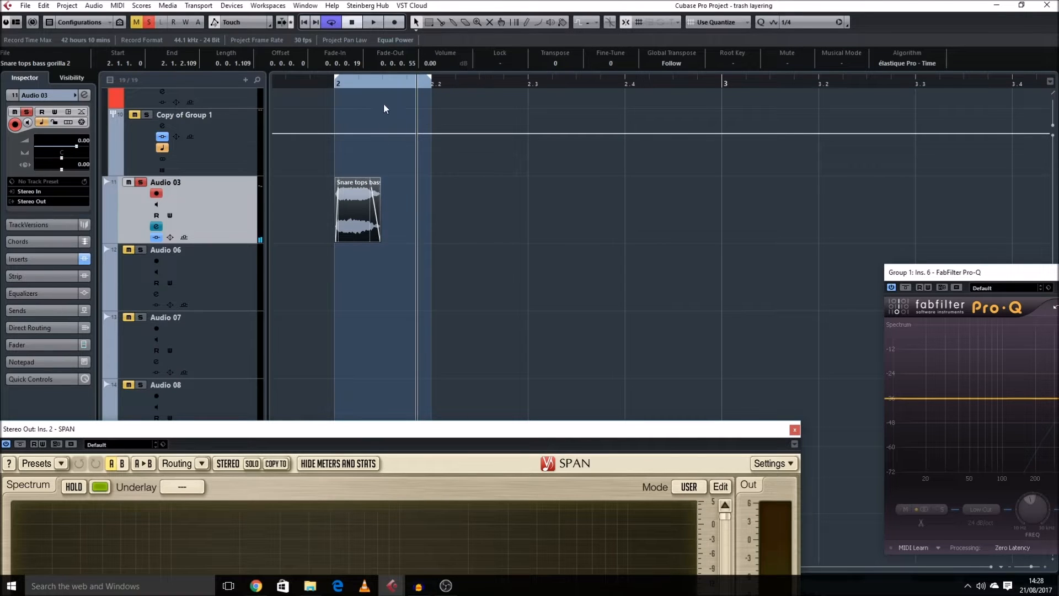
Import Snare tops bass gorilla 4 onto Audio 06 at bar 2 and audition it in the loop
left_click(84, 94)
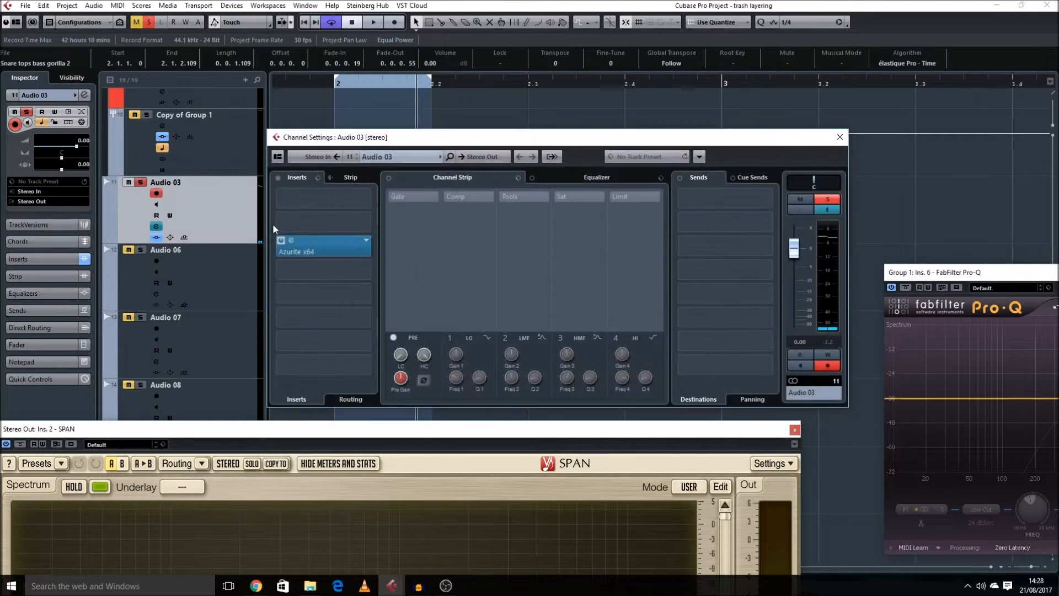
left_click(839, 137)
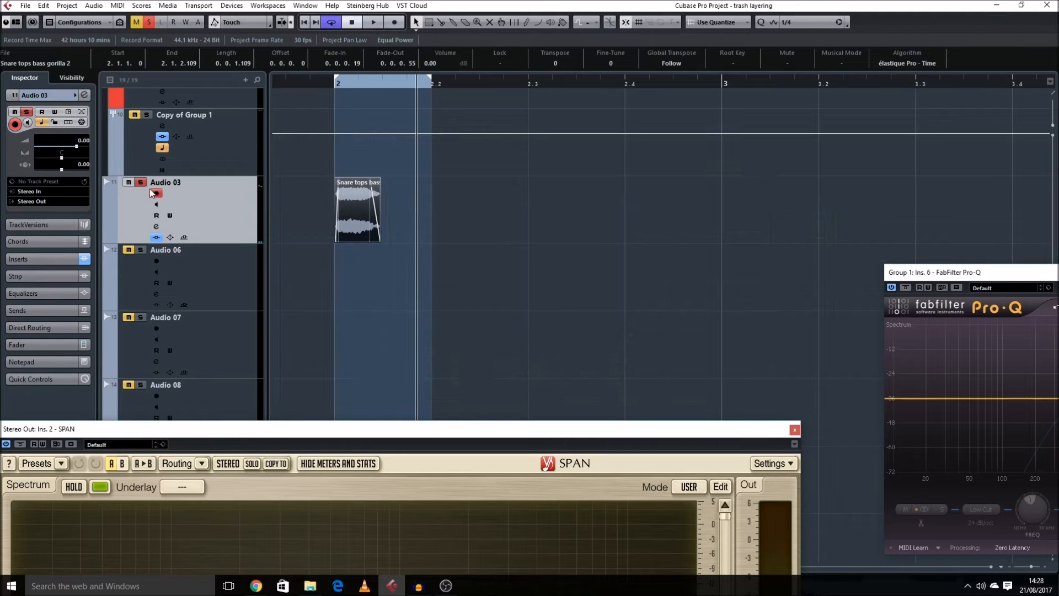
left_click(187, 251)
left_click_drag(1058, 174, 337, 280)
key("shift+h")
left_click(367, 298)
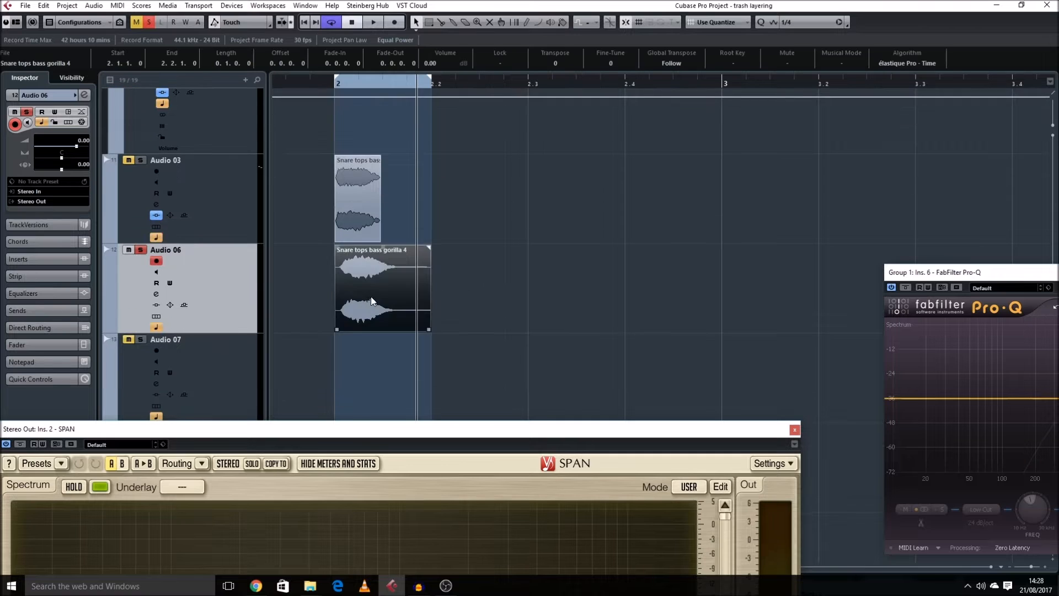
key("space")
scroll(381, 279, "down", 2)
key("space")
key("shift+g")
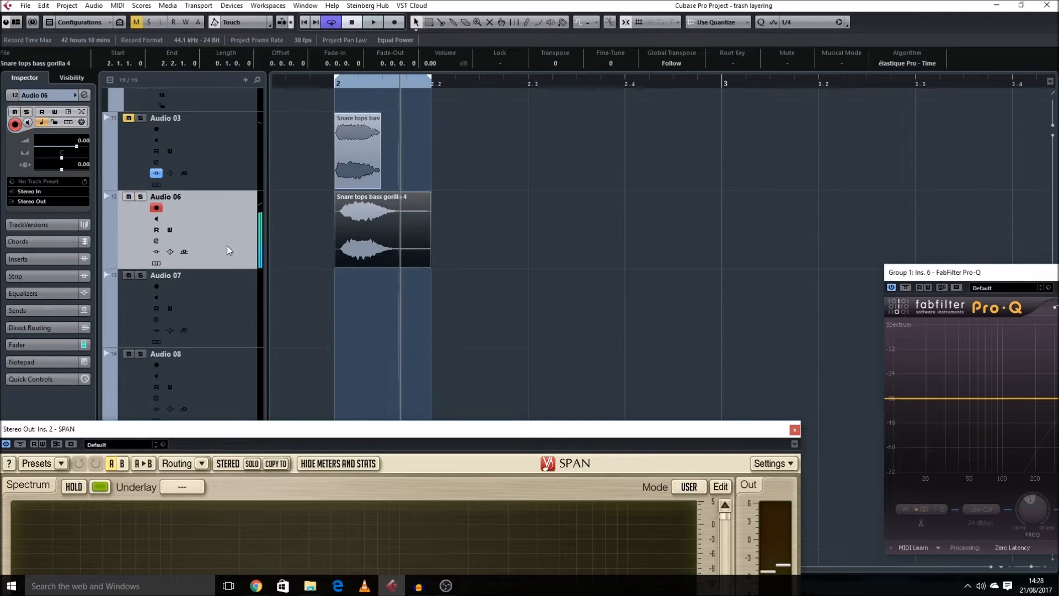
Import the Sine F LOUD sample onto Audio 07 at the start of bar 2
left_click(358, 268)
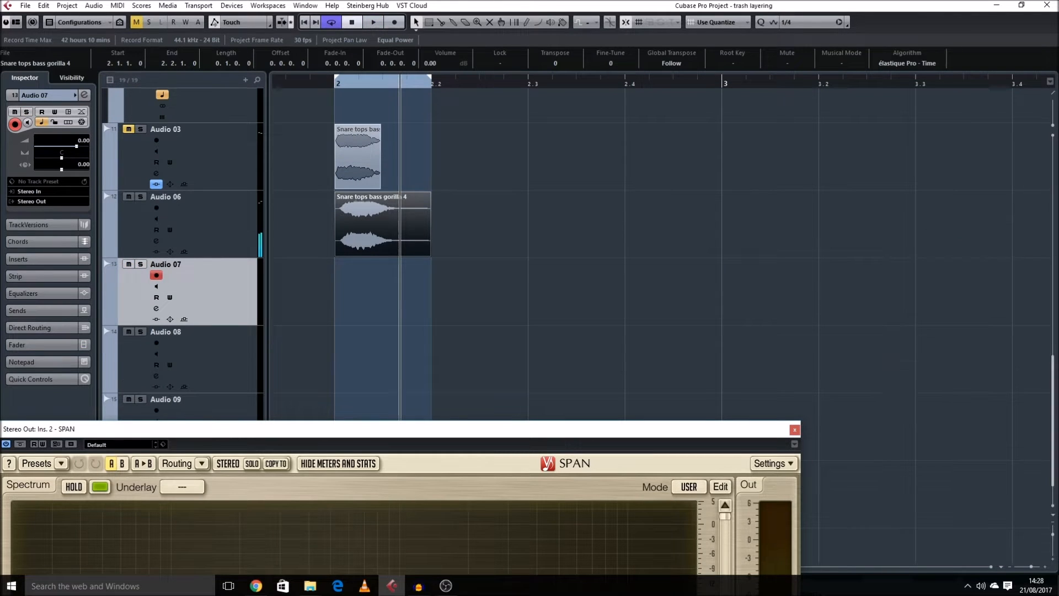
key("alt+Tab")
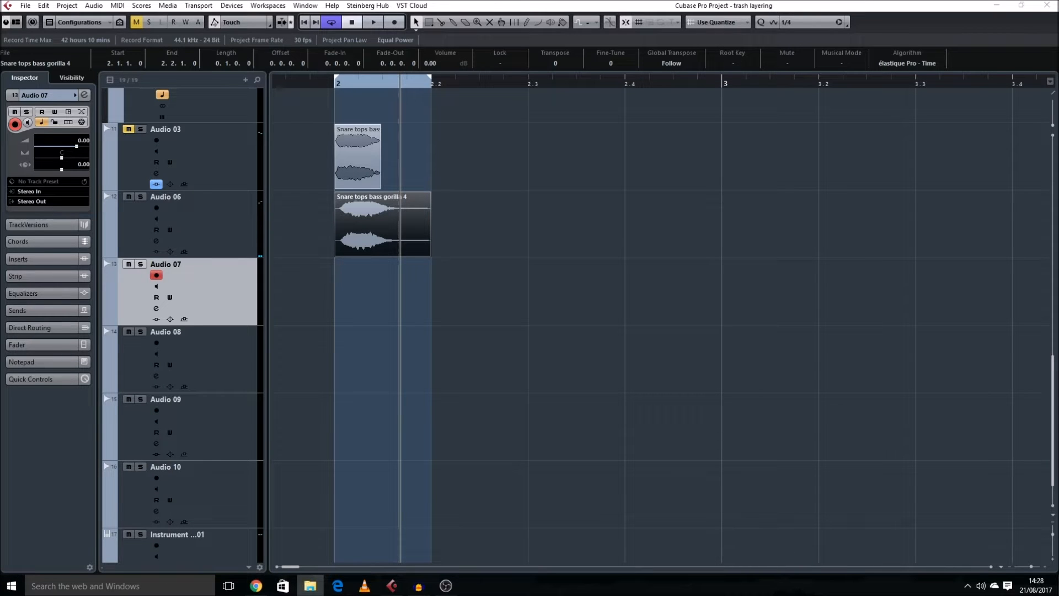
left_click_drag(368, 263, 364, 300)
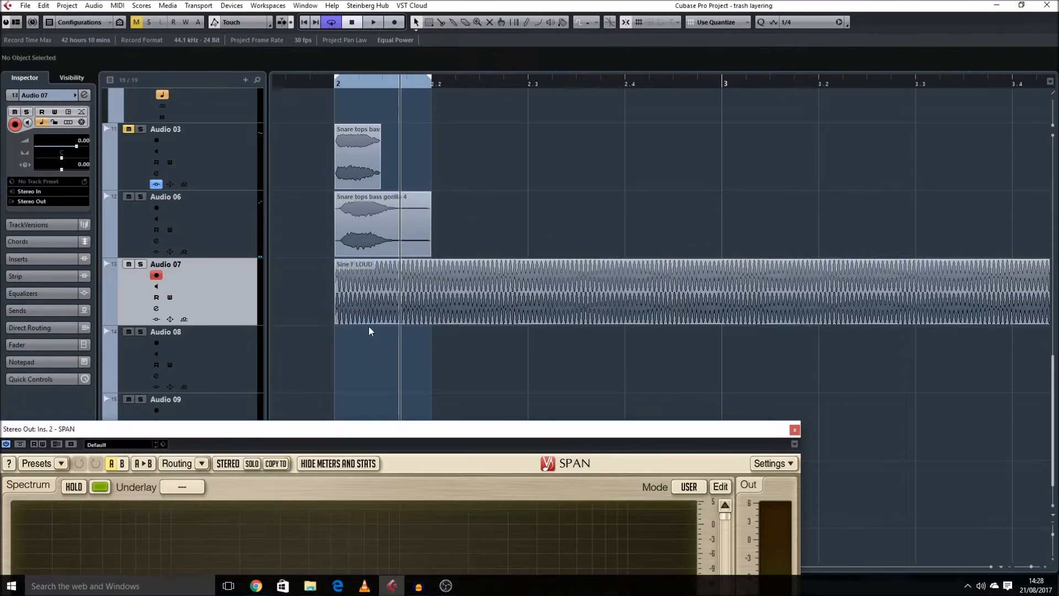
Trim the Sine F LOUD clip to end at 2.2.1 and give it a 0.0.0.69 fade-out
left_click(383, 317)
key("shift+h")
left_click(532, 304, "alt")
key("Delete")
left_click(498, 292)
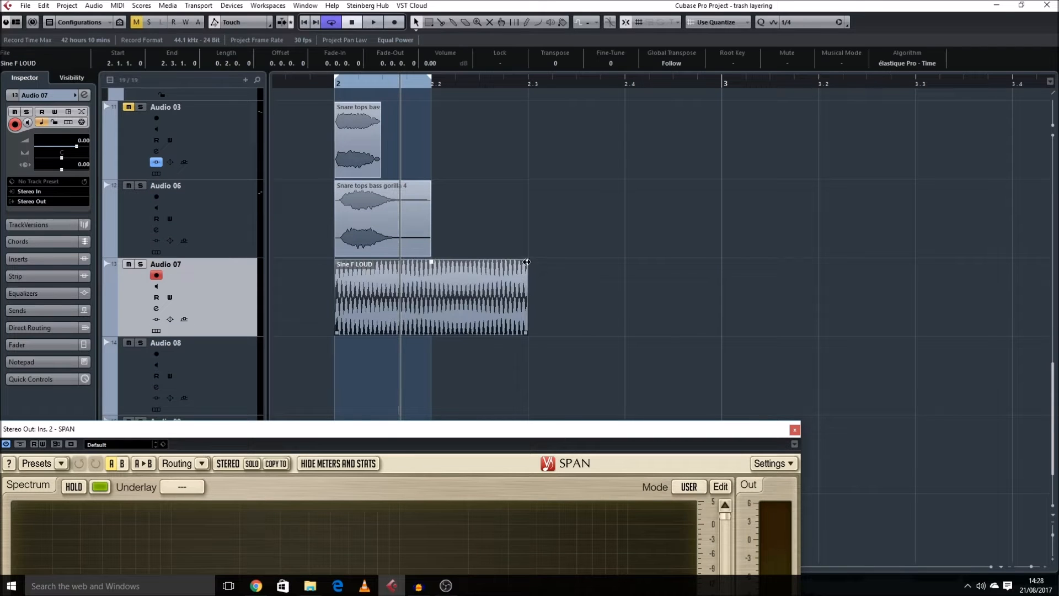
left_click_drag(525, 334, 418, 321)
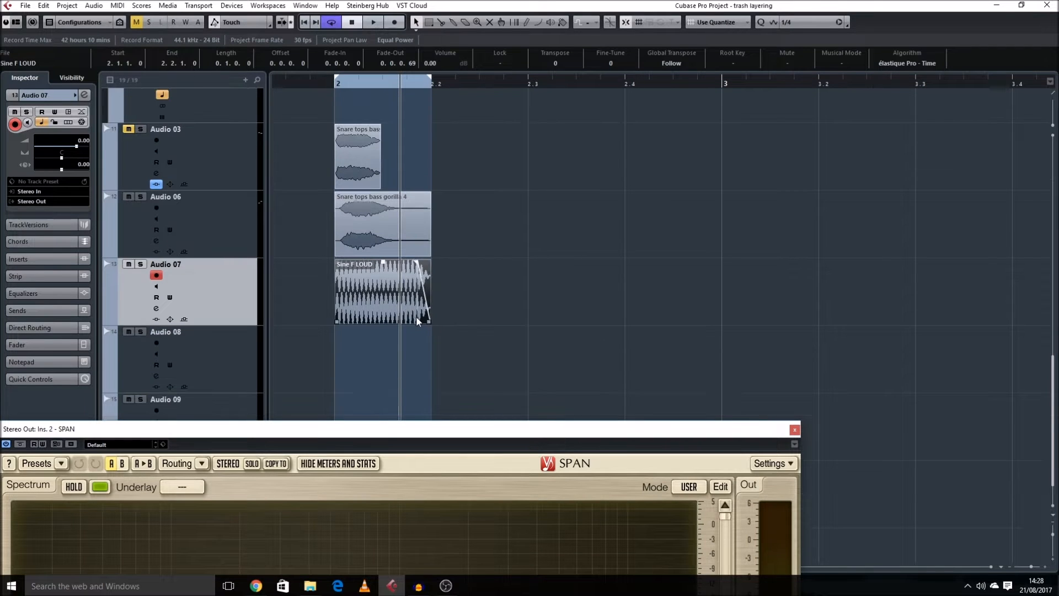
Put Audio 06 and Audio 07 into a folder and route both tracks to a new group channel
left_click(237, 251, "shift")
key("ctrl+g")
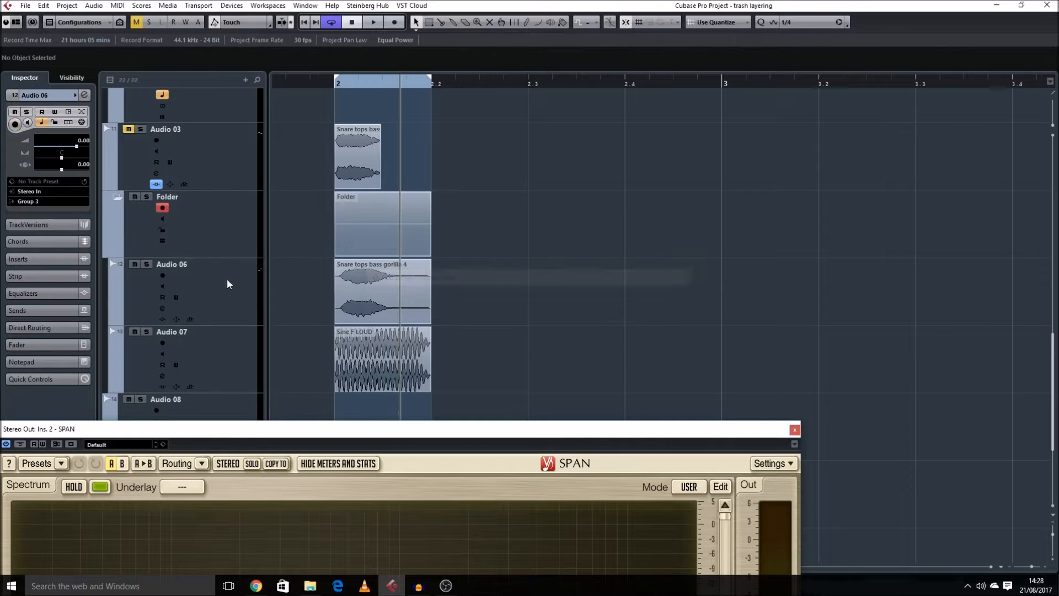
left_click(224, 352, "shift")
key("shift+g")
key("shift+g")
Solo Group 3 and move it into the folder above Audio 06
left_click_drag(748, 435, 125, 577)
left_click(146, 510)
left_click(185, 512)
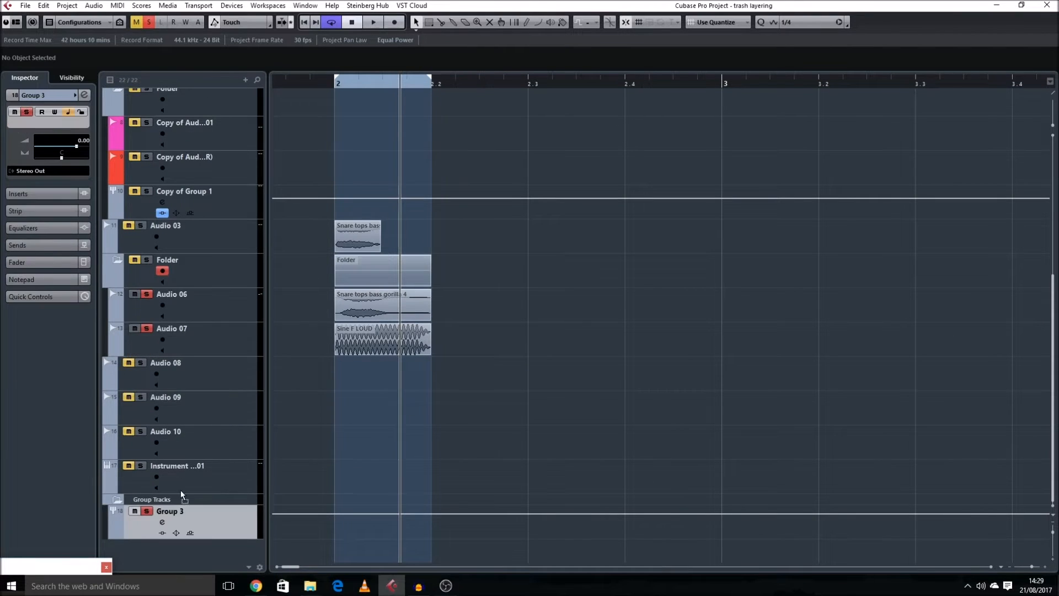
left_click_drag(193, 365, 187, 289)
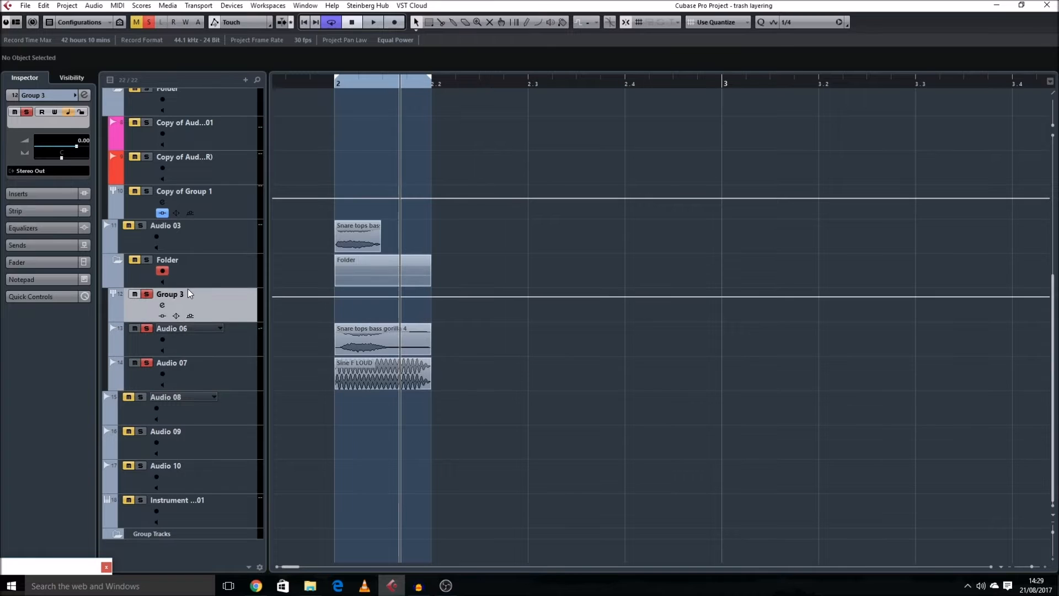
Colour the folder and its Group 3, Audio 06 and Audio 07 tracks blue
left_click(191, 267)
left_click(562, 24)
left_click(585, 161)
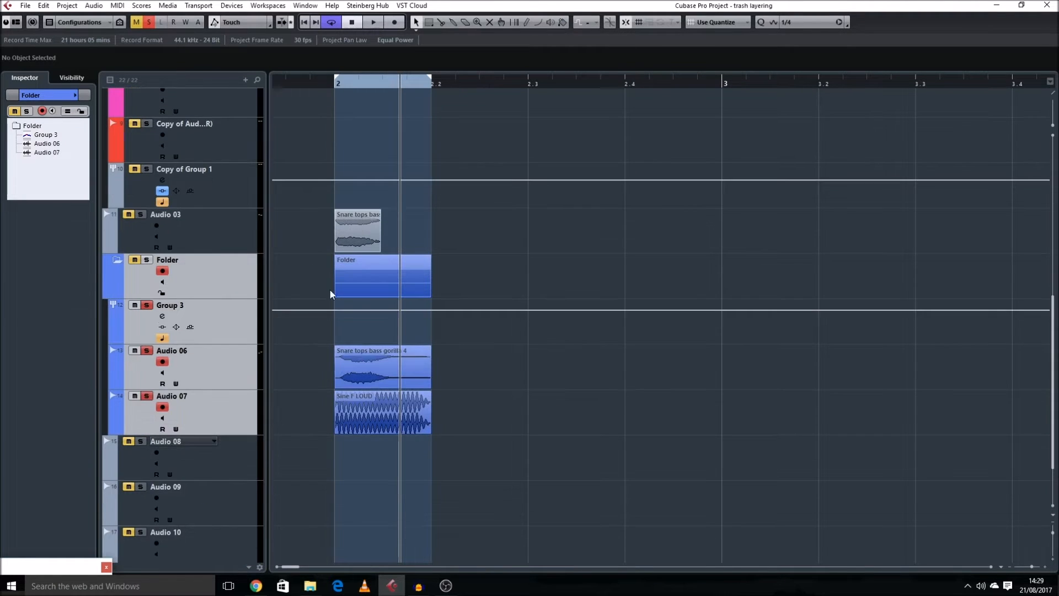
Move the folder's clips to start at 2.3.1, set the loop range around them and audition the layered sound
left_click_drag(384, 275, 579, 274)
key("p")
key("space")
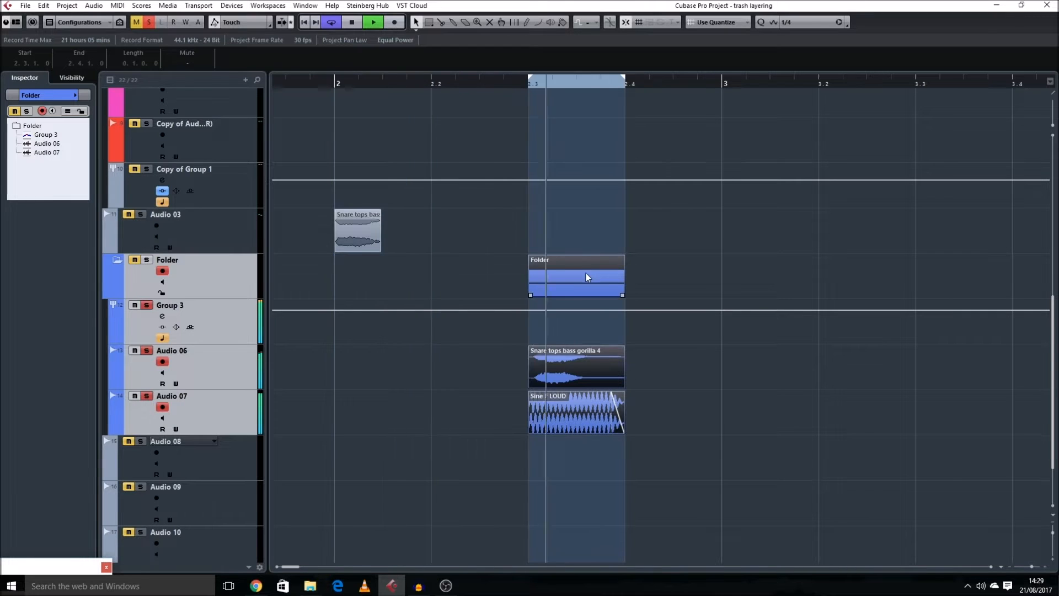
key("h")
left_click(193, 343)
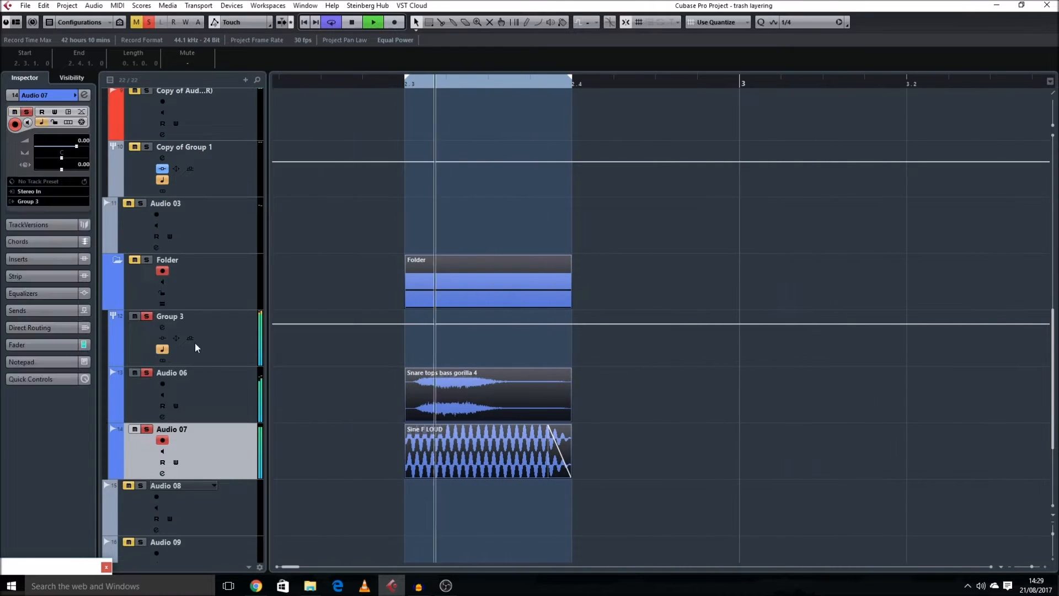
key("space")
Open Group 3's channel settings and examine the layered sound's spectrum in the SPAN analyzer during playback
left_click(163, 327)
left_click(303, 234)
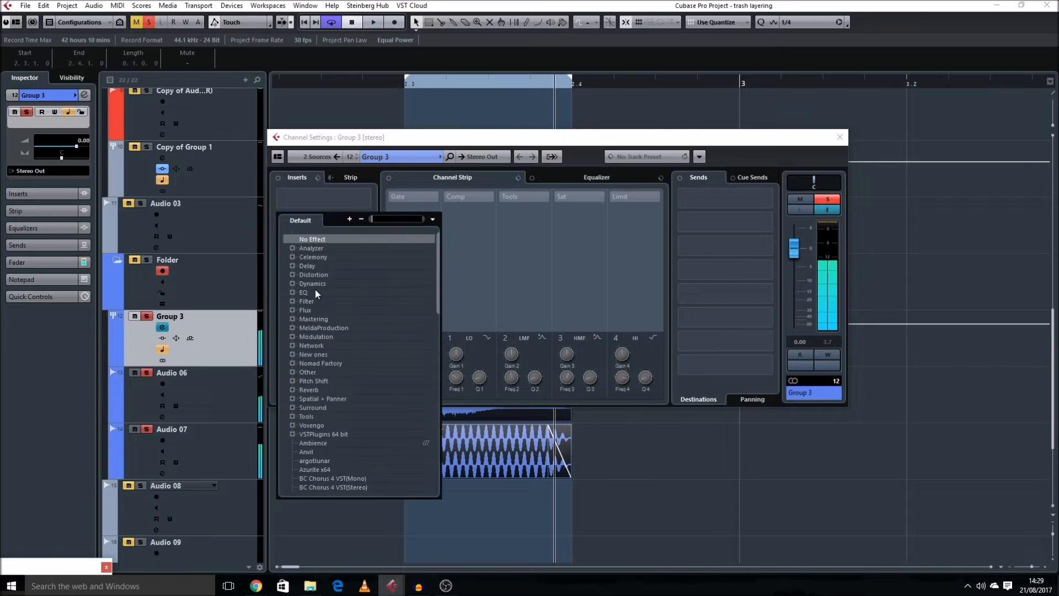
left_click(609, 353)
left_click_drag(84, 566, 823, 125)
key("space")
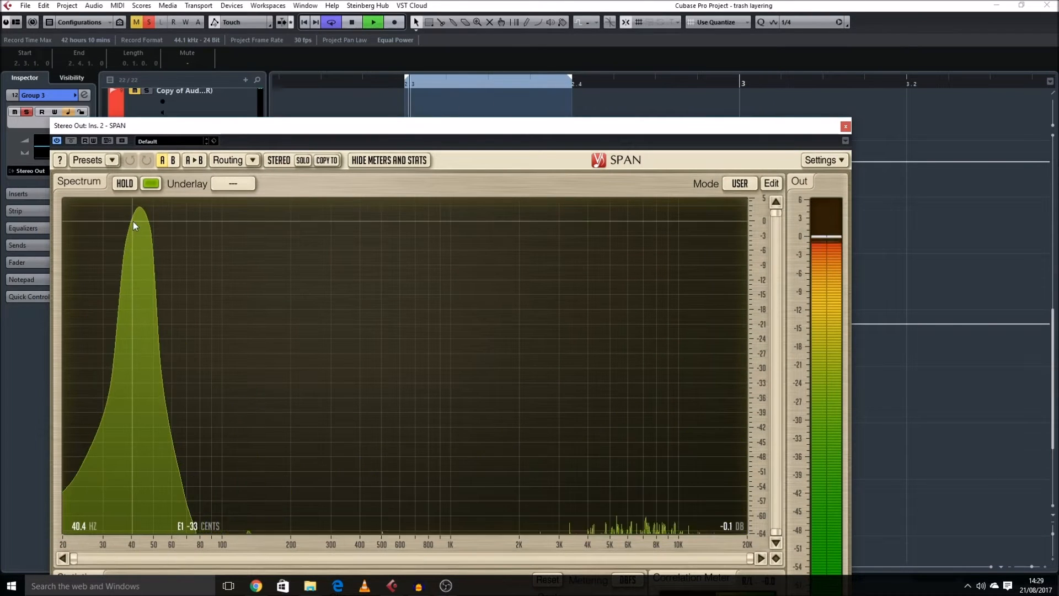
key("space")
left_click_drag(826, 129, 64, 519)
Insert iZotope Trash 2 in Group 3's second insert slot, dismiss its preset manager and move its window aside
left_click(324, 197)
left_click(292, 275)
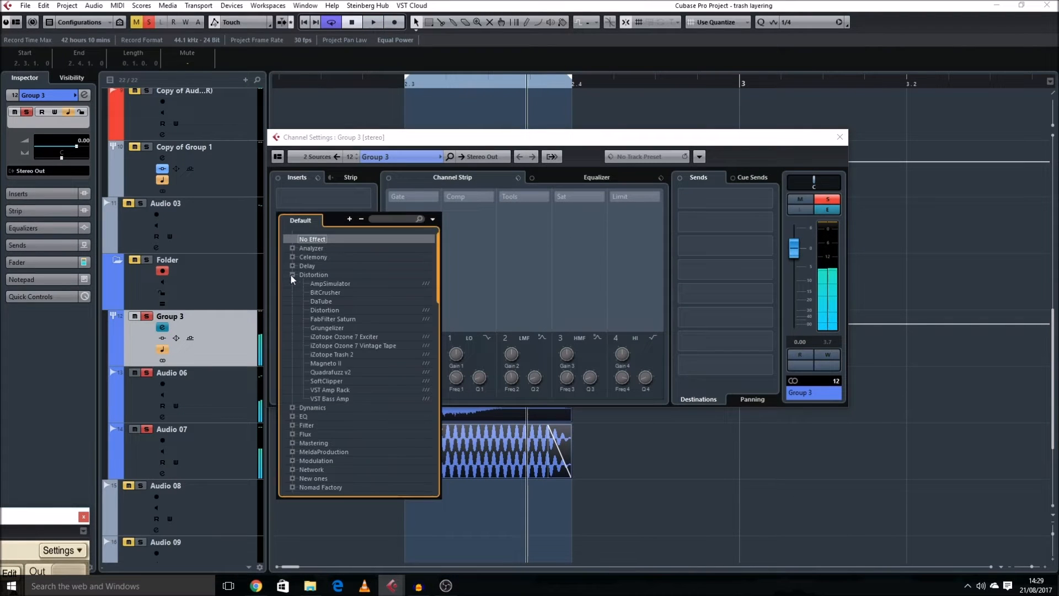
left_click(591, 328)
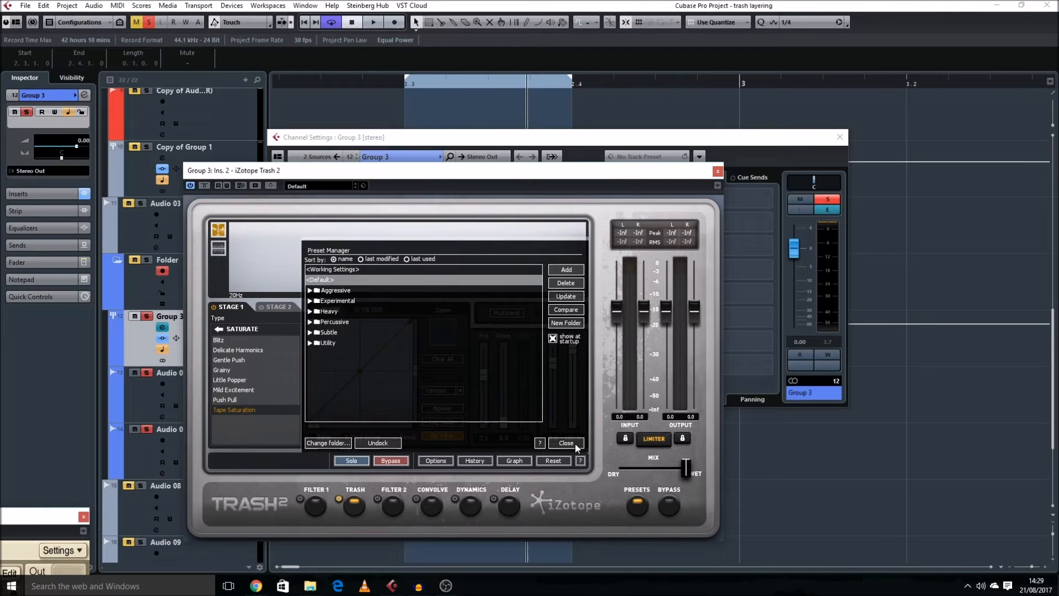
left_click(571, 443)
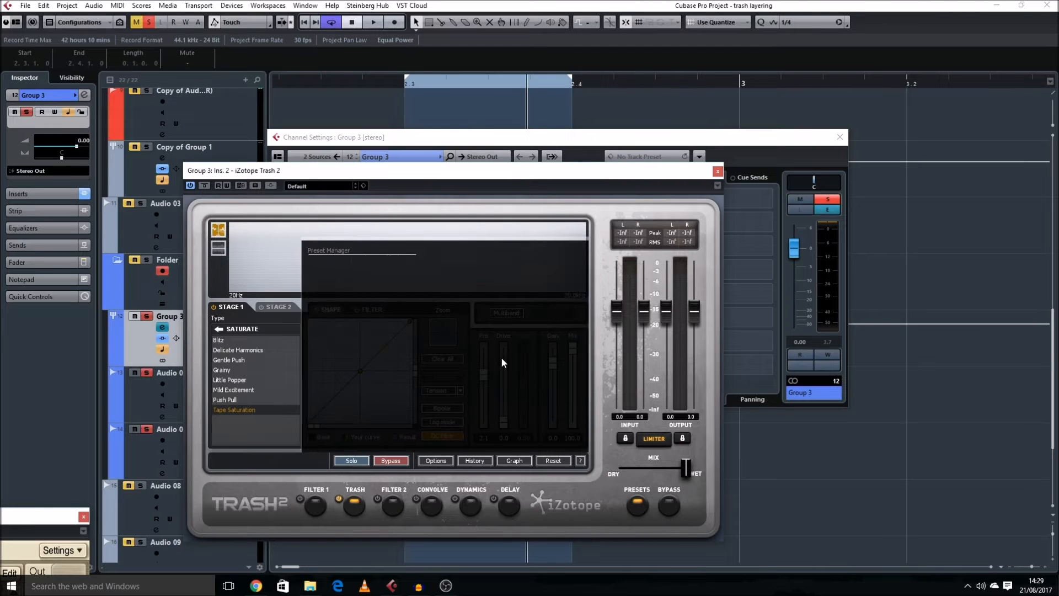
left_click_drag(620, 178, 693, 156)
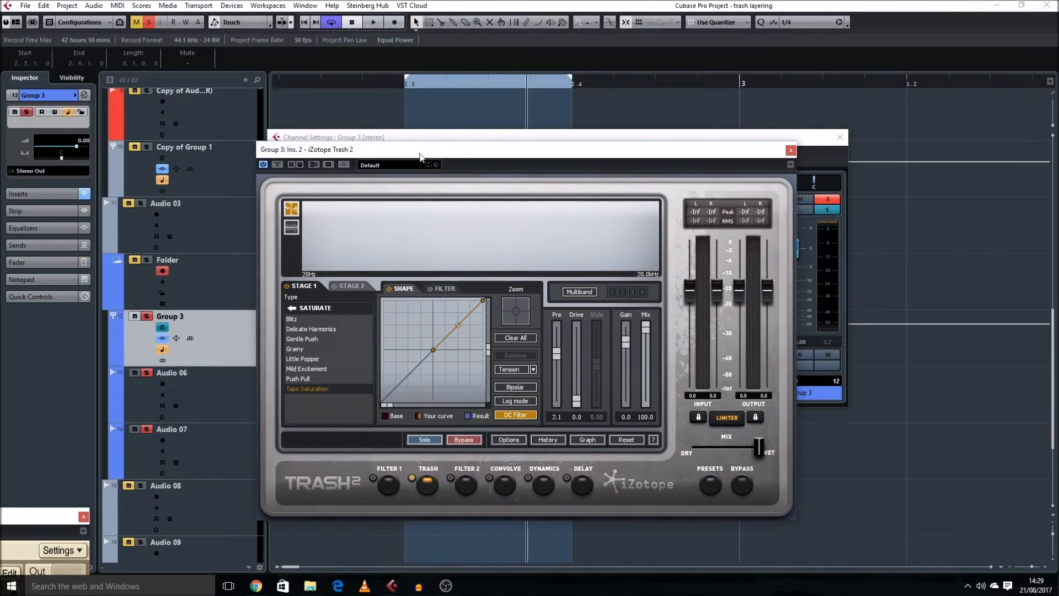
left_click_drag(421, 157, 633, 161)
Add FabFilter Pro-Q to Group 3's fourth insert slot and create a 48 dB/oct low cut at about 700 Hz
left_click(322, 281)
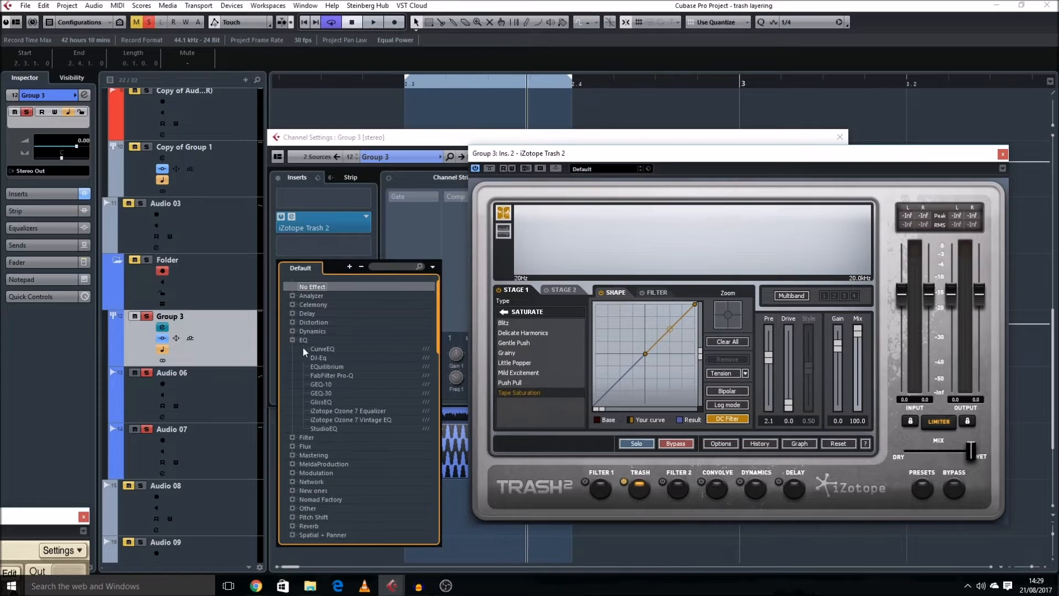
left_click(331, 375)
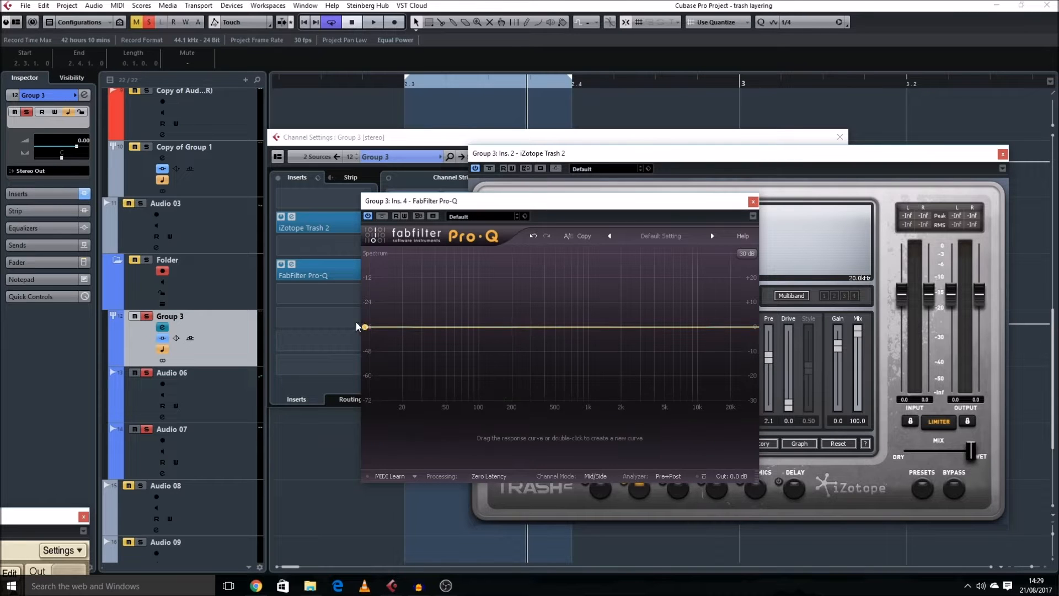
left_click_drag(366, 327, 573, 324)
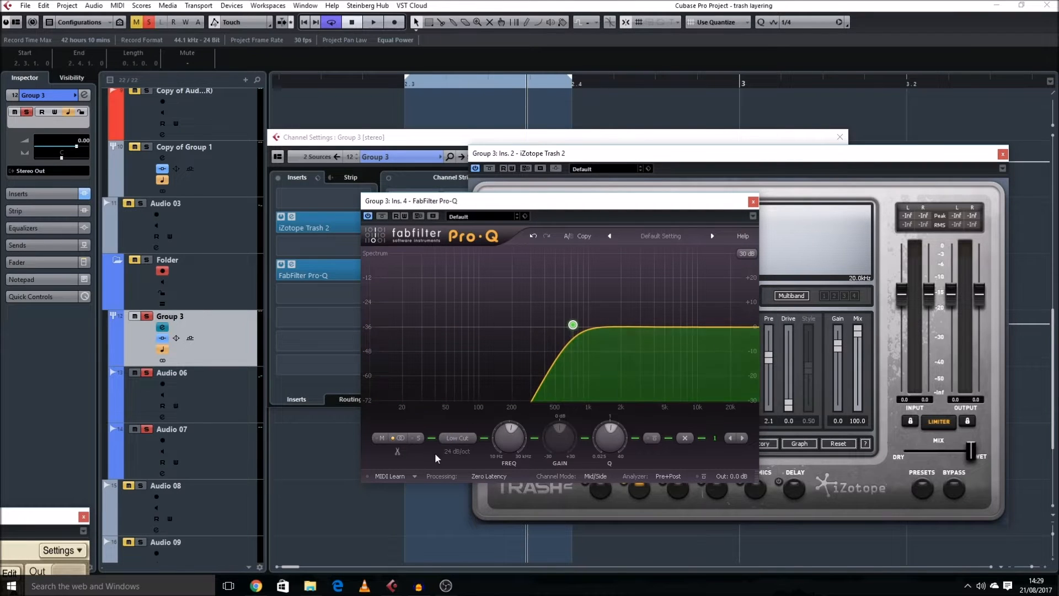
left_click(457, 451)
left_click(474, 500)
left_click_drag(712, 202, 373, 233)
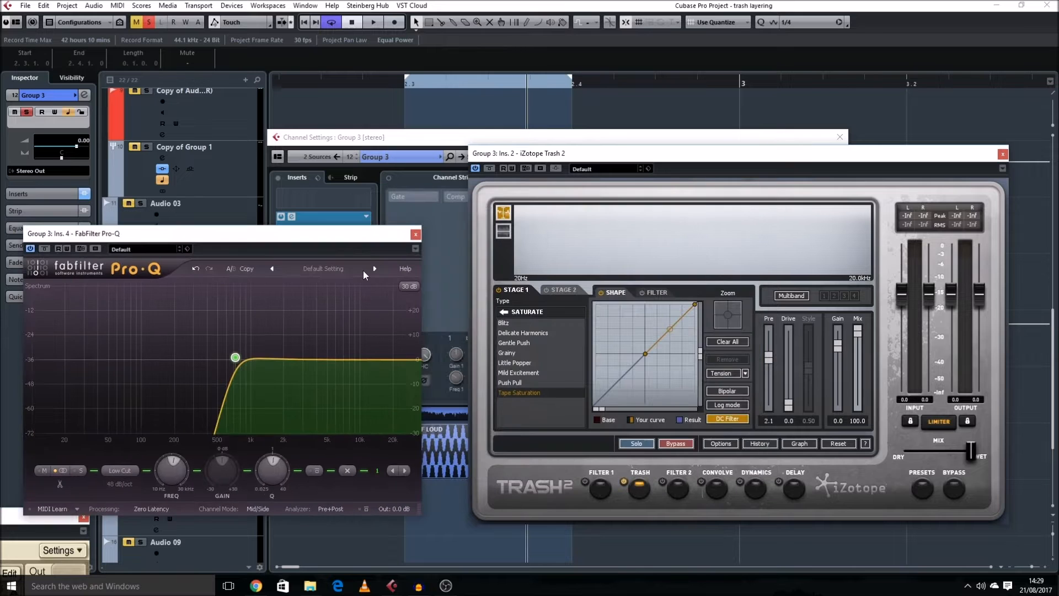
left_click(416, 234)
During playback, set Trash 2's Stage 1 distortion type to Blitz and its Drive to 8.7
left_click_drag(564, 157, 264, 126)
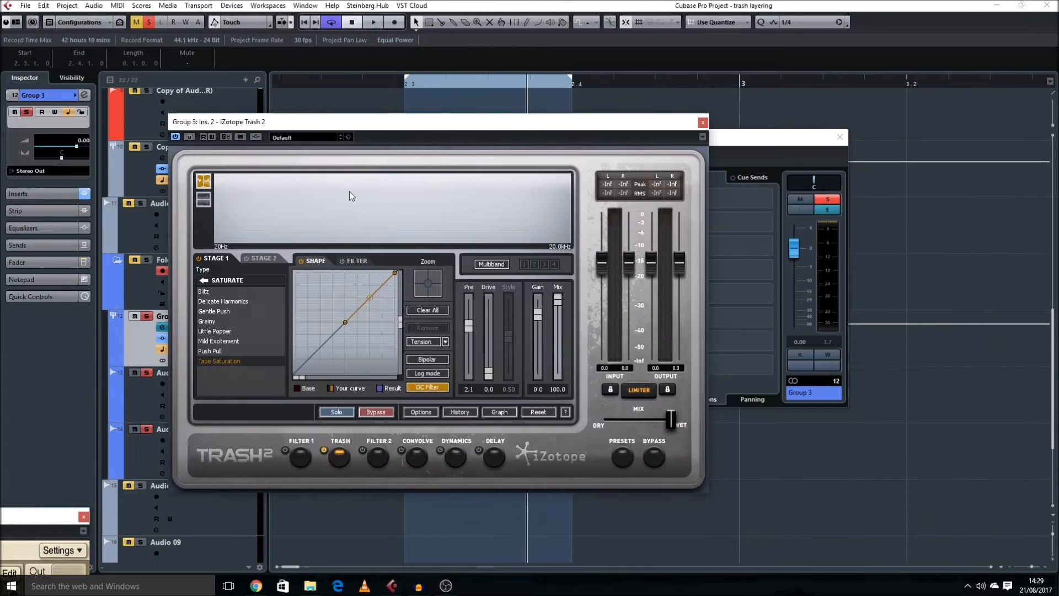
key("space")
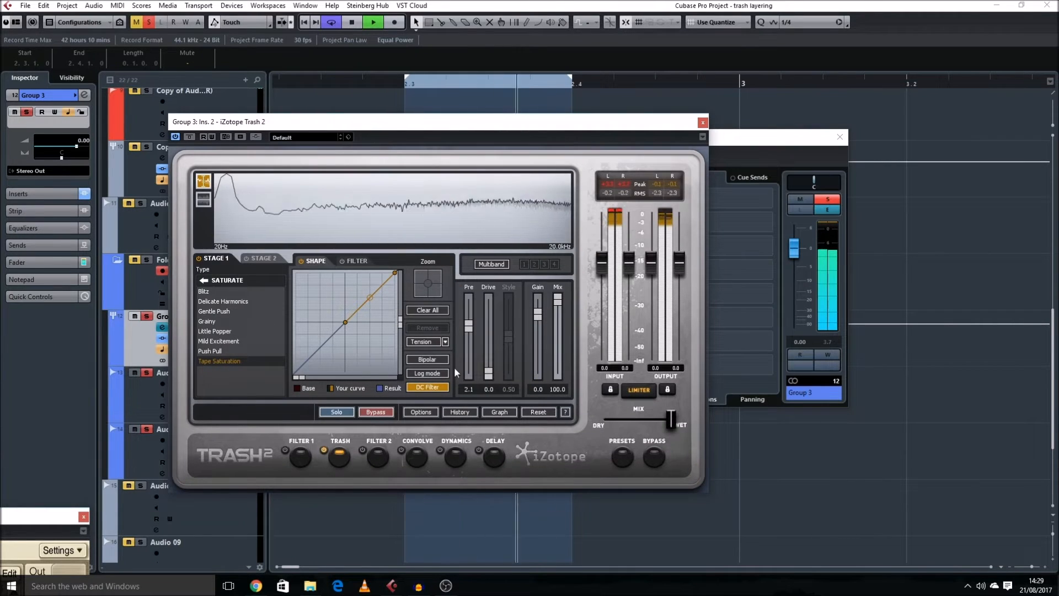
left_click_drag(489, 373, 489, 309)
left_click(204, 291)
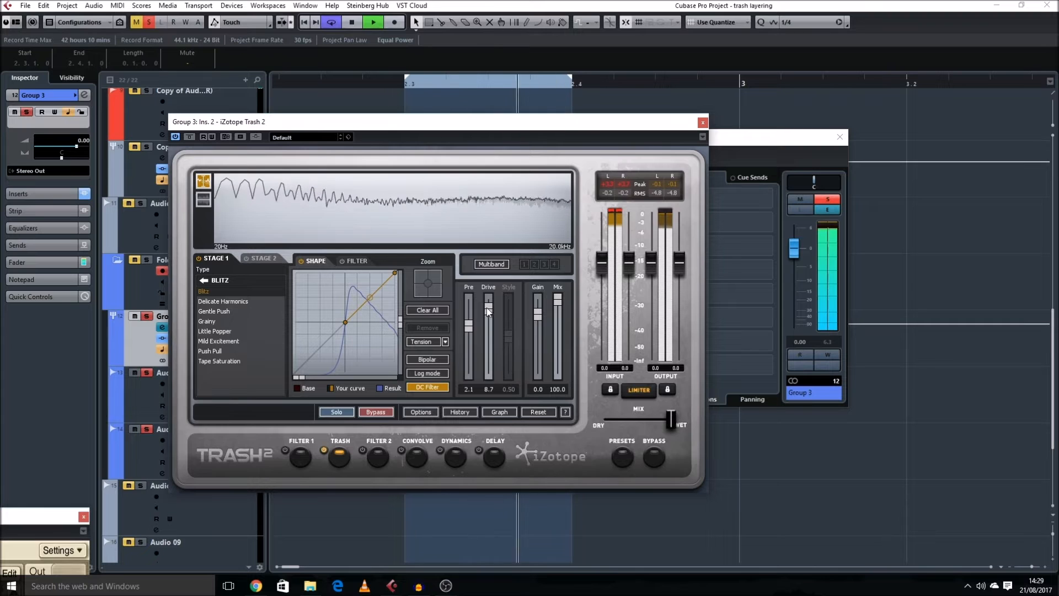
Examine the distorted sound's spectrum in the SPAN analyzer during playback
left_click_drag(67, 514, 669, 165)
left_click_drag(327, 165, 509, 100)
key("space")
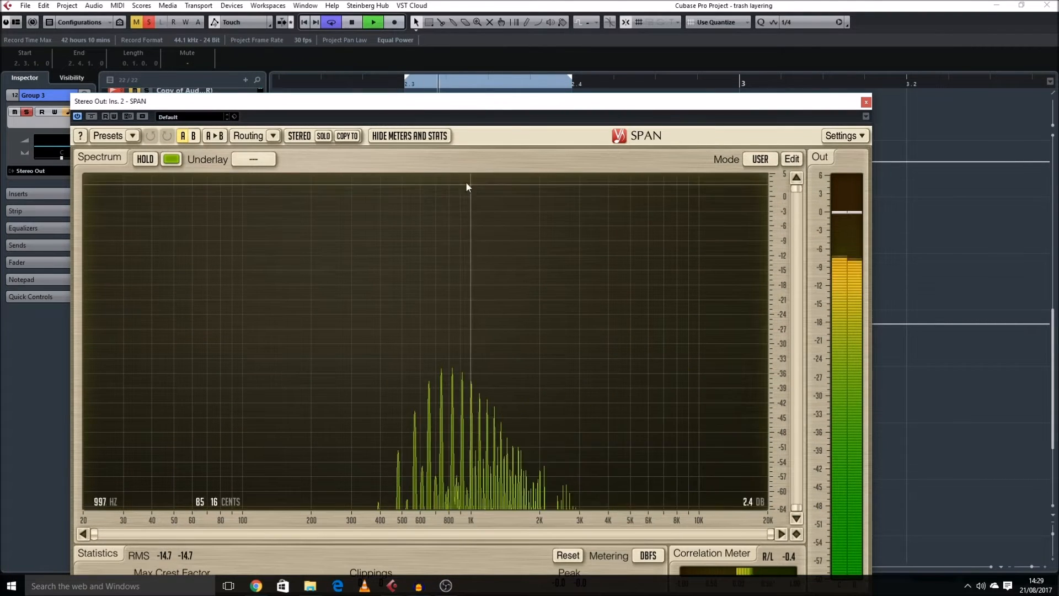
key("space")
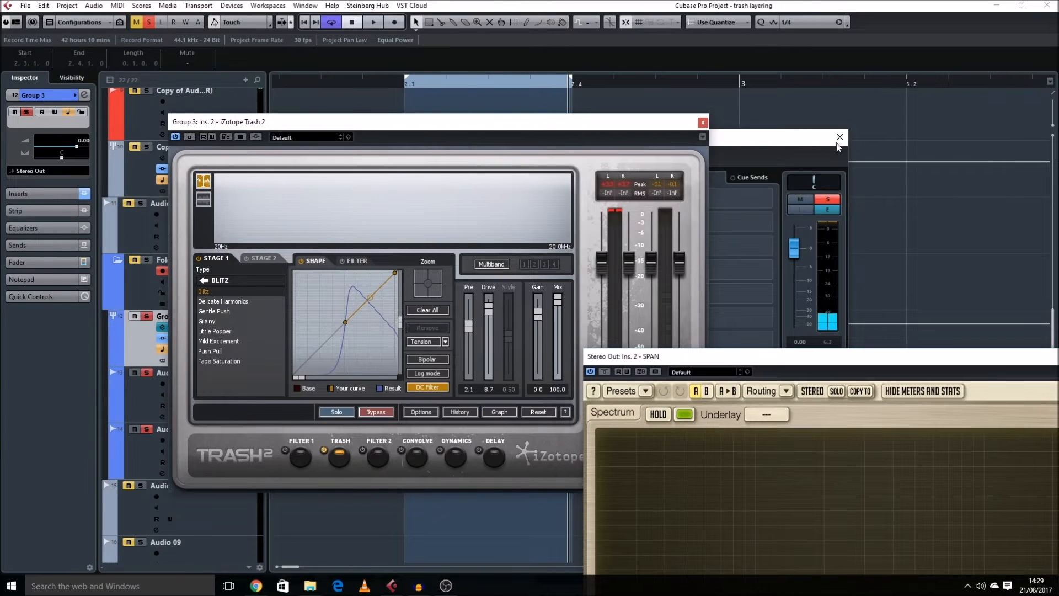
Close the Group 3 channel settings and Trash 2 windows, and extend the Sine F LOUD clip to end at 3.1.1
left_click(839, 137)
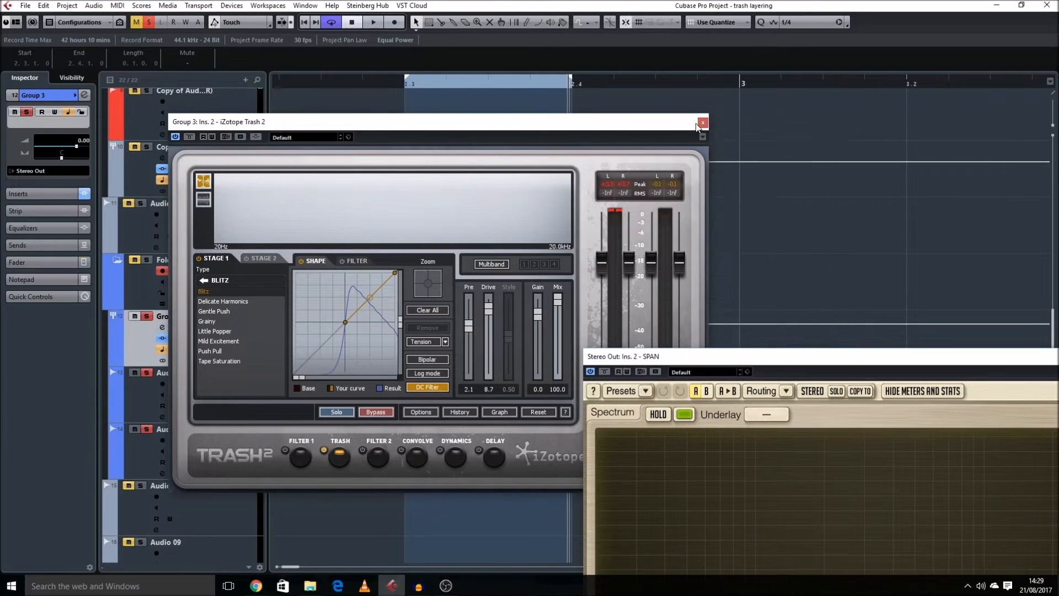
left_click(702, 122)
left_click(538, 502)
left_click_drag(572, 476, 780, 461)
left_click_drag(645, 359, 969, 417)
left_click(612, 493)
left_click(292, 467)
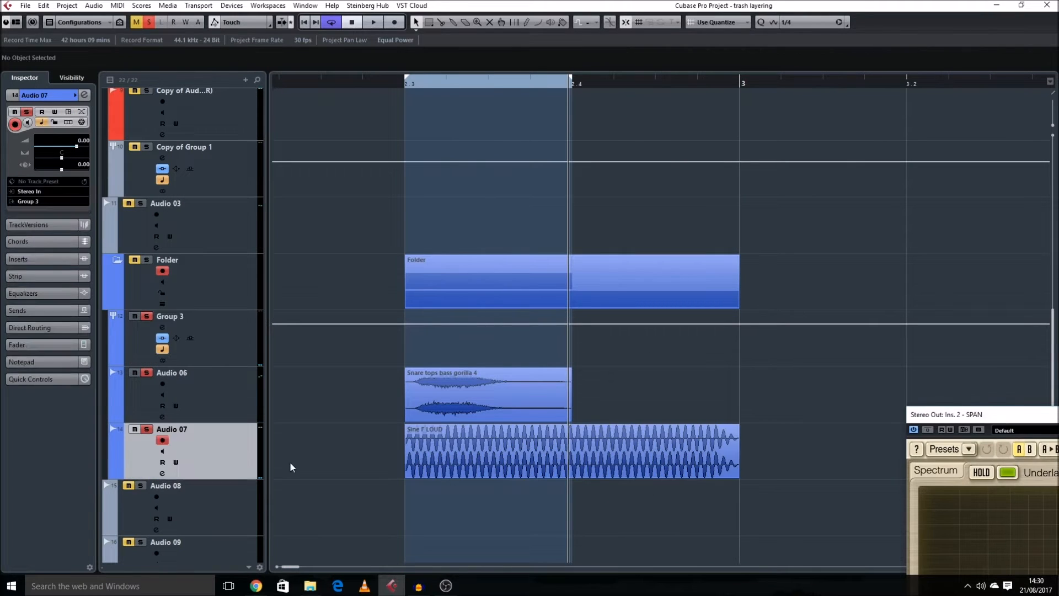
left_click(491, 451)
key("space")
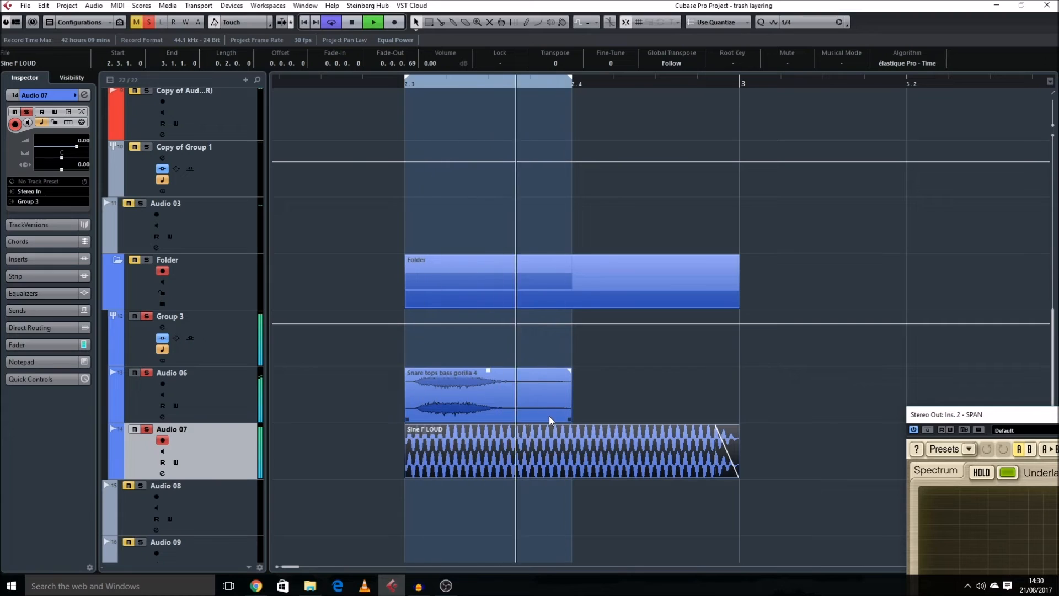
key("ctrl+p")
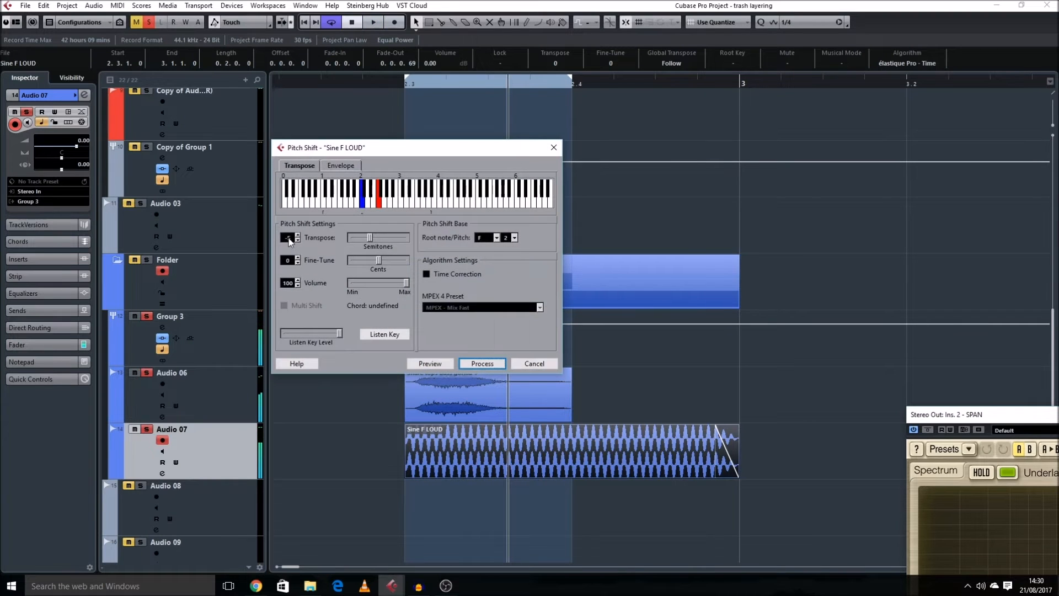
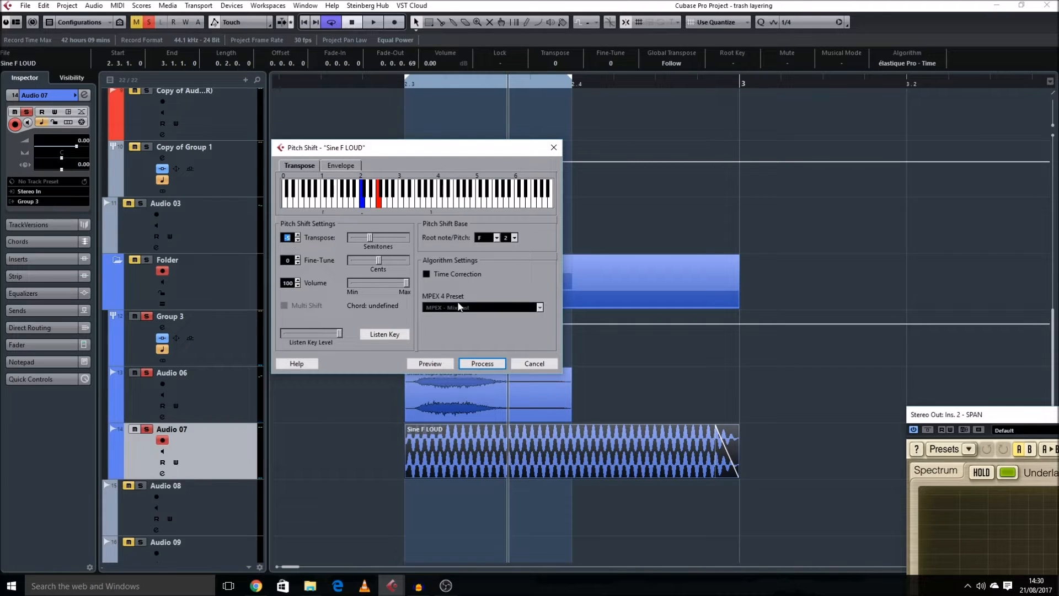
left_click(533, 363)
Bypass Group 3's FabFilter Pro-Q, examine the unfiltered spectrum in SPAN during playback, and re-enable the equalizer
left_click(208, 288)
left_click(163, 327)
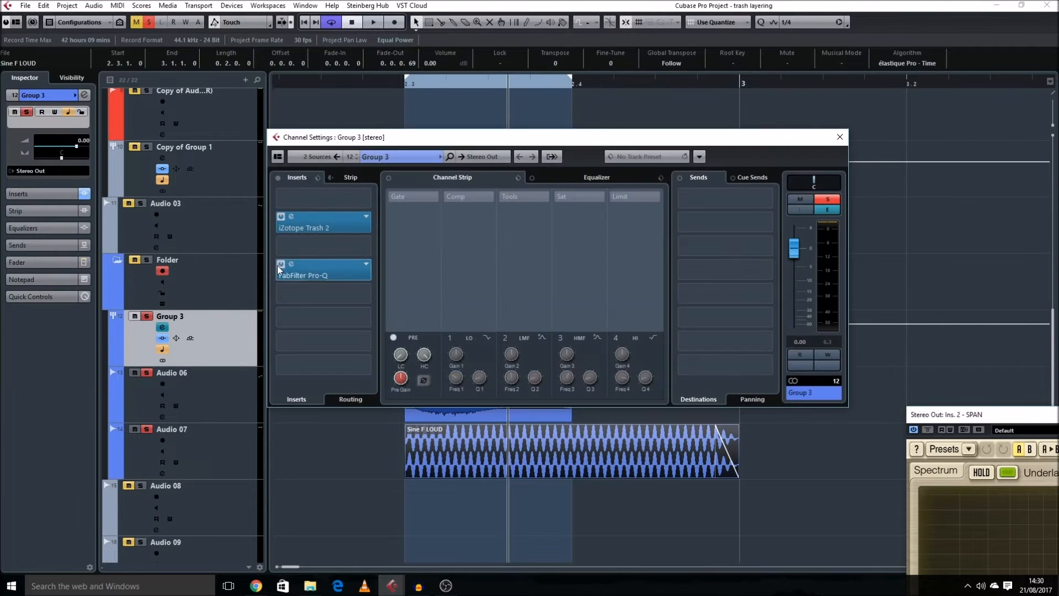
left_click_drag(997, 416, 191, 64)
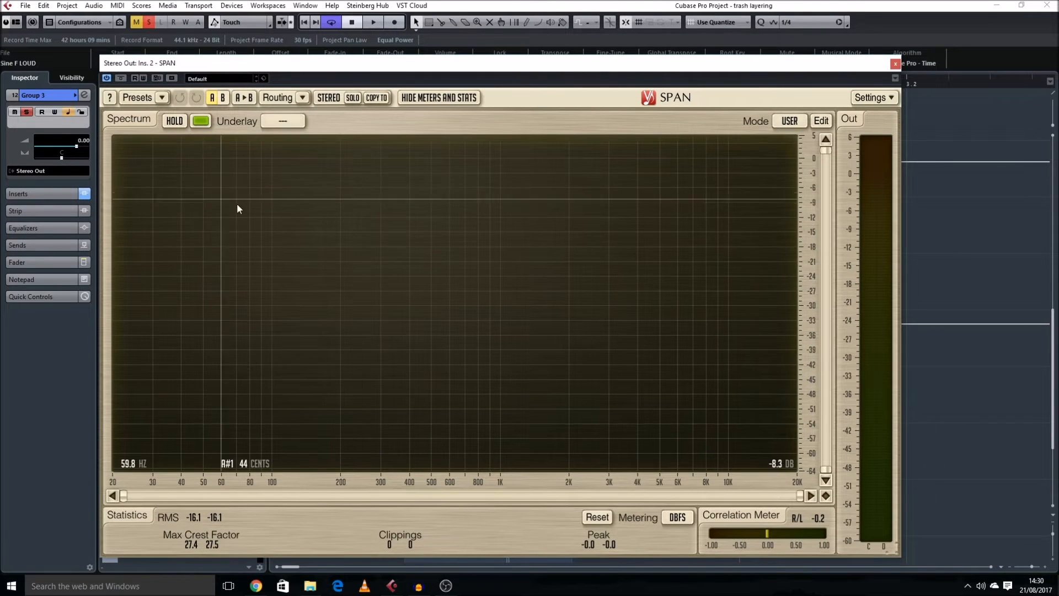
key("space")
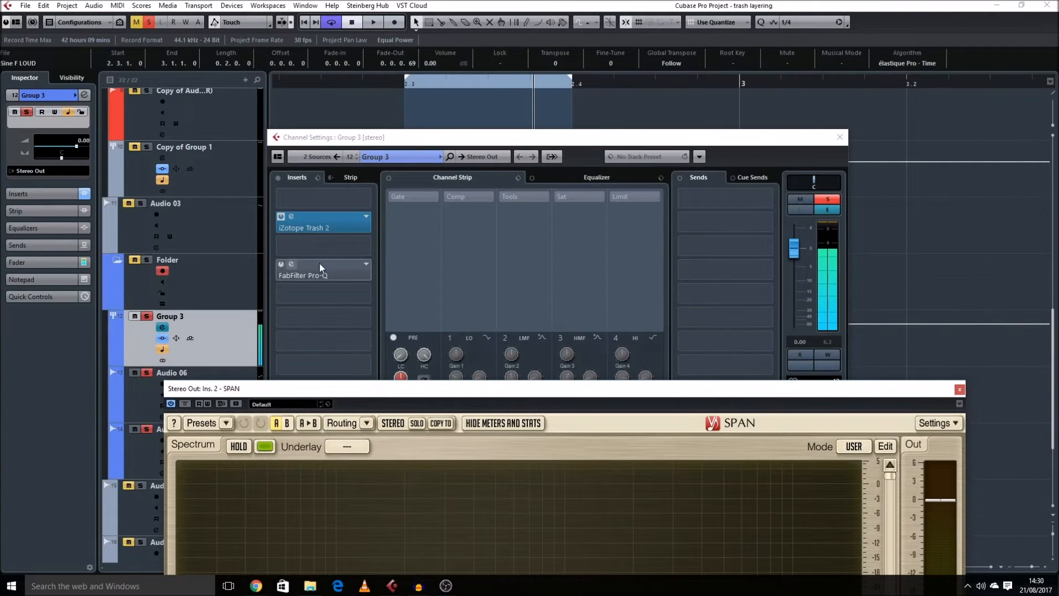
left_click(282, 264)
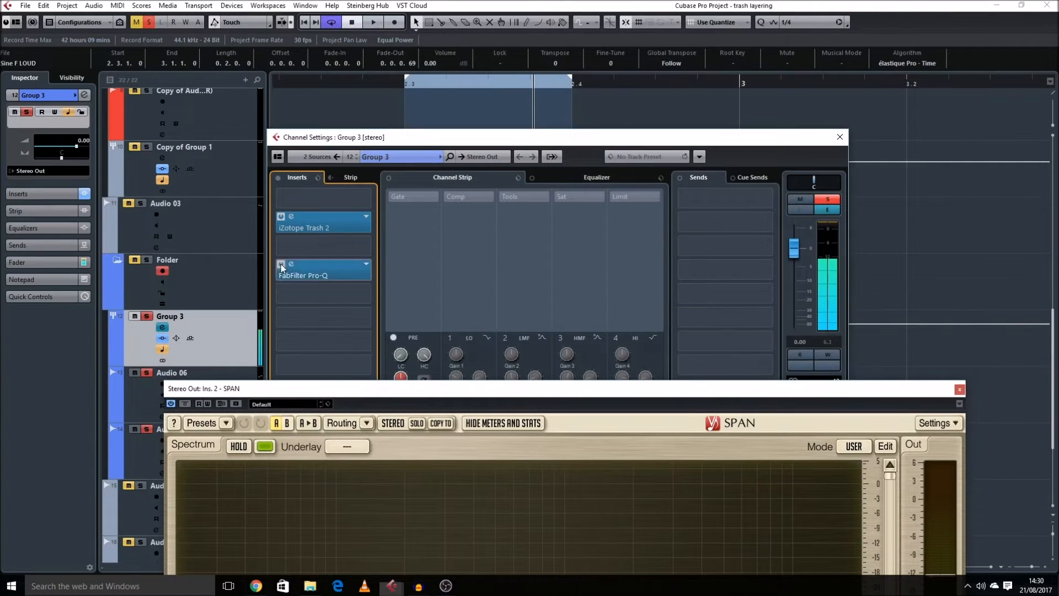
left_click(839, 136)
Audition the layered snare tops and sine clips in the loop, moving SPAN clear of the tracks
left_click(507, 376)
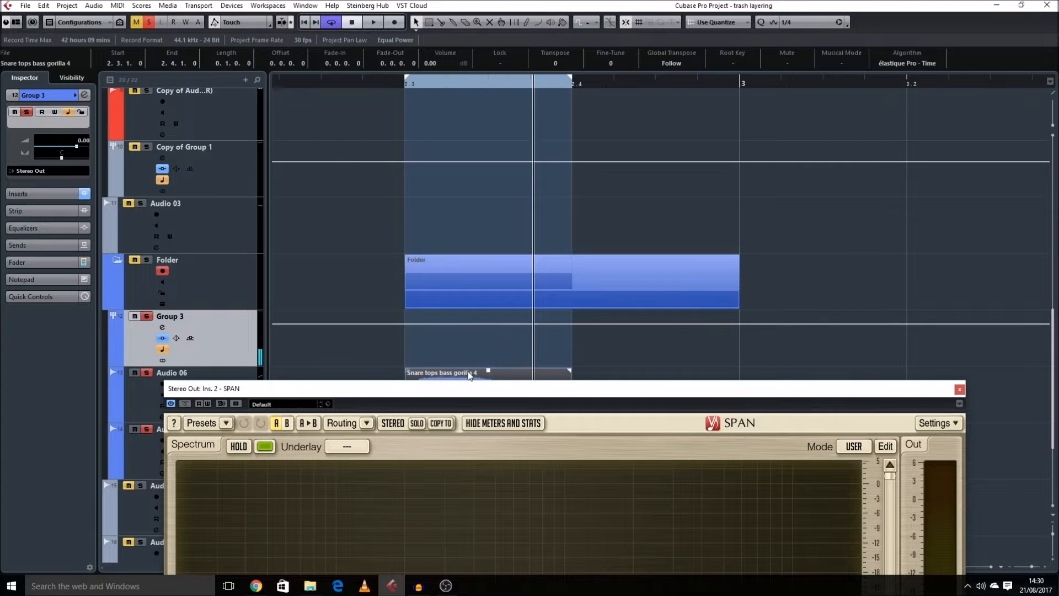
key("space")
left_click_drag(406, 388, 512, 422)
key("space")
scroll(353, 359, "down", 3)
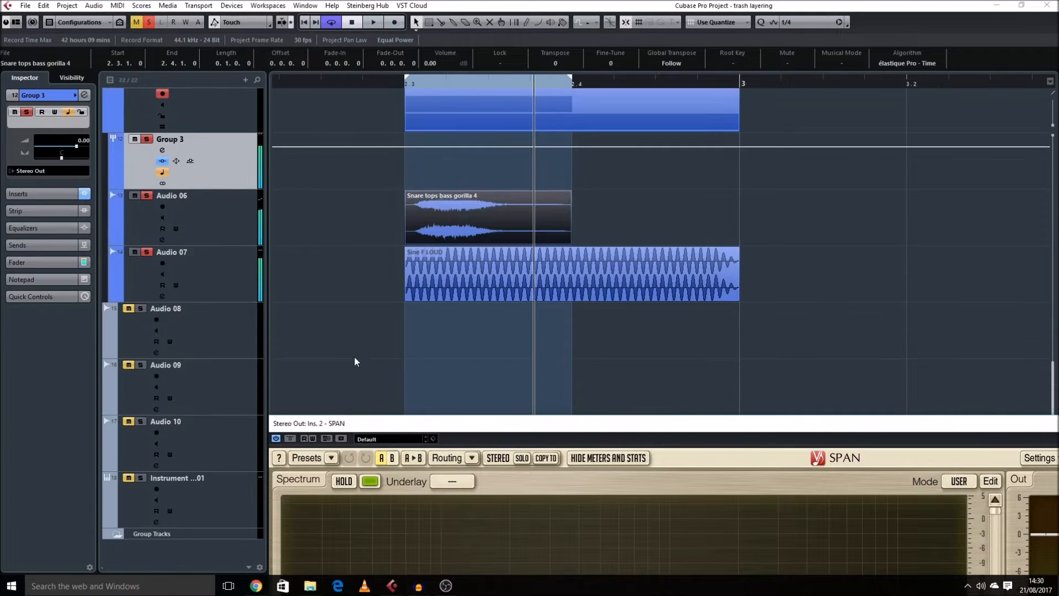
left_click(532, 283)
key("ctrl+p")
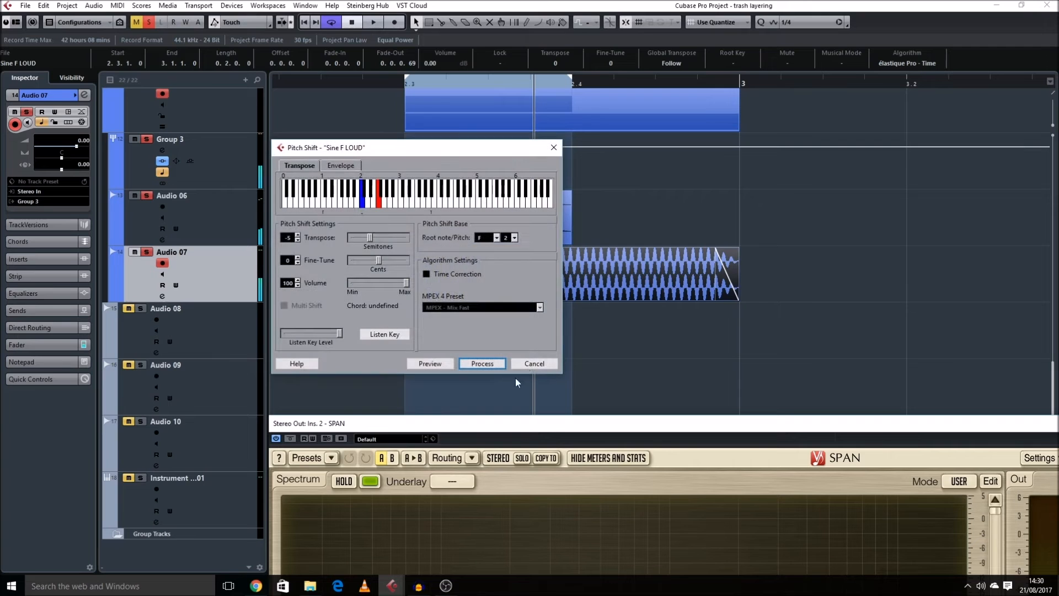
left_click(529, 363)
Extend the Sine F LOUD clip on Audio 07 to end at 4.1.1, keeping its start at 2.3.1
left_click(720, 303)
left_click_drag(735, 297, 1022, 303)
key("g")
key("g")
key("g")
key("g")
key("g")
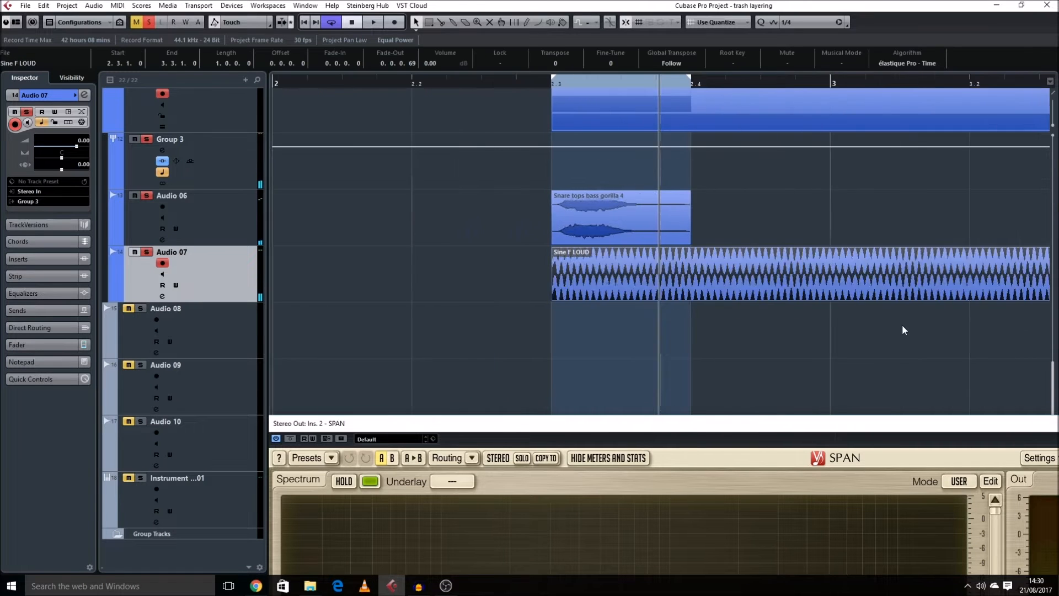
scroll(881, 331, "right", 3)
left_click(642, 295)
left_click(642, 297)
key("ctrl+Right")
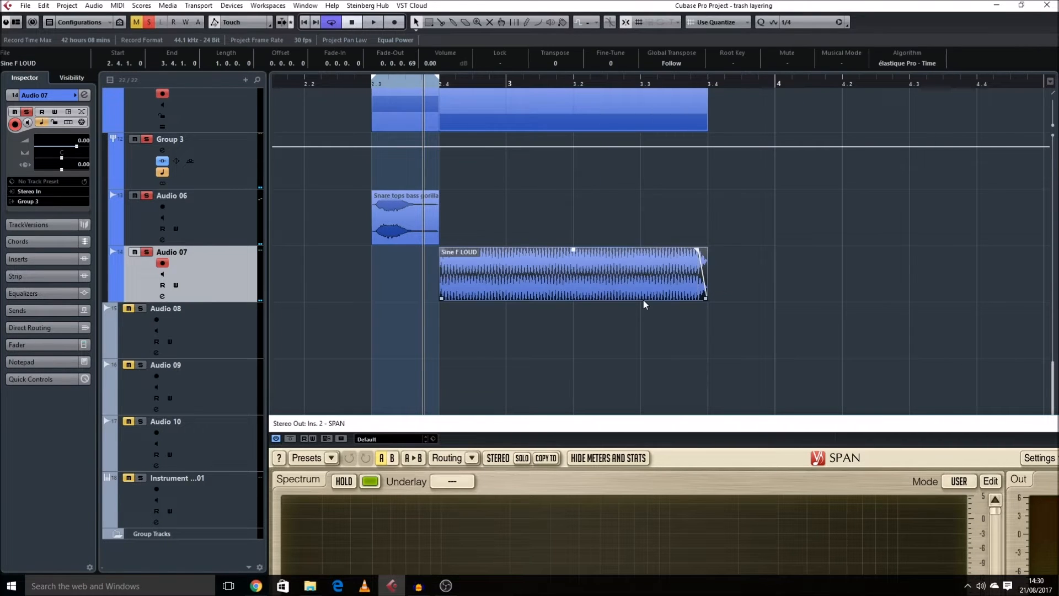
key("ctrl+Left")
left_click_drag(639, 298, 766, 295)
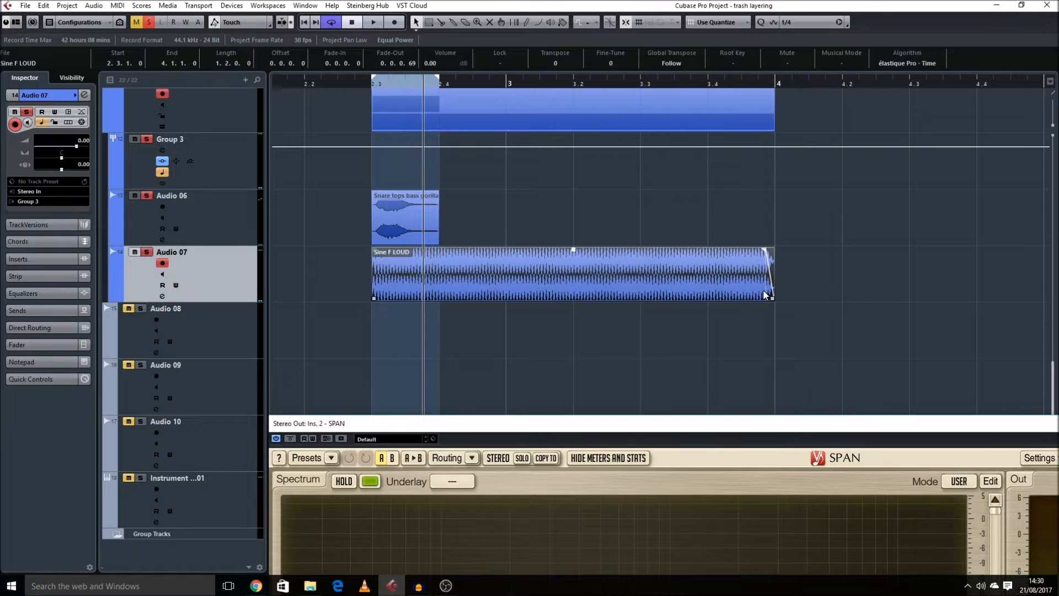
Transpose the Sine F LOUD clip upward with Pitch Shift and audition the result
key("shift+p")
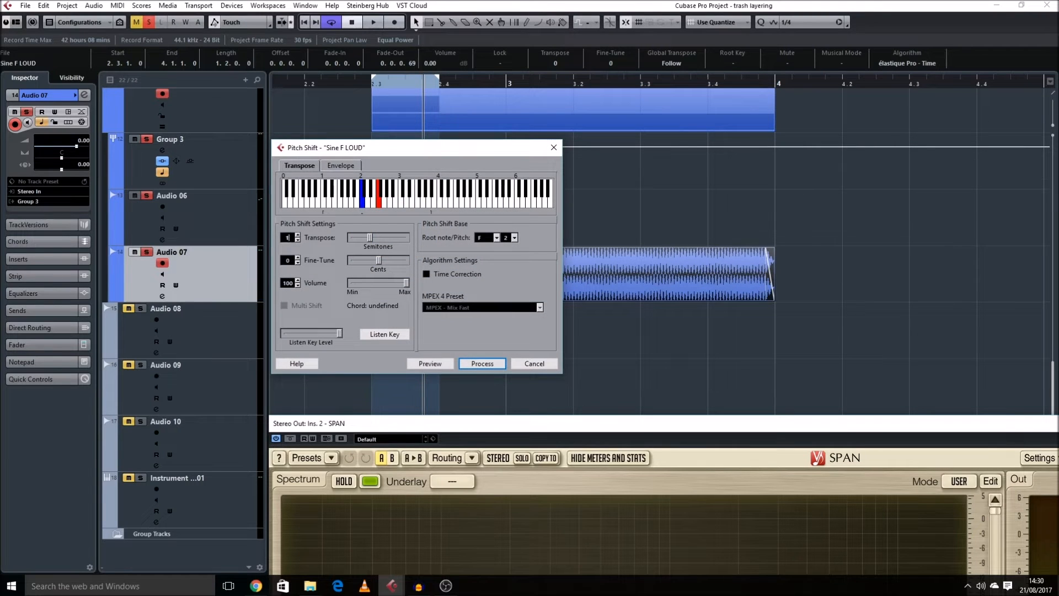
key("Return")
key("space")
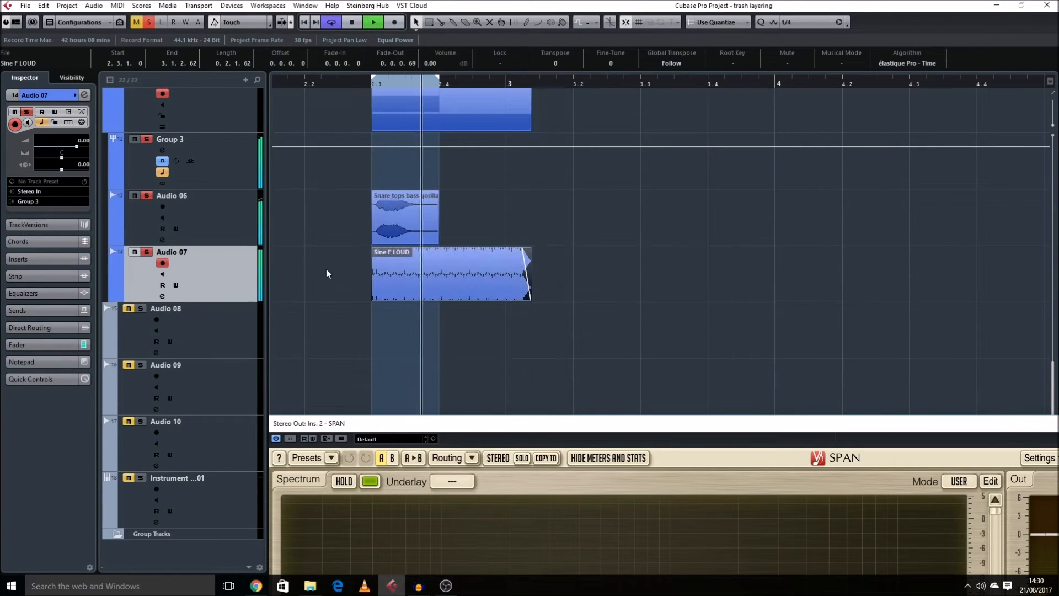
key("space")
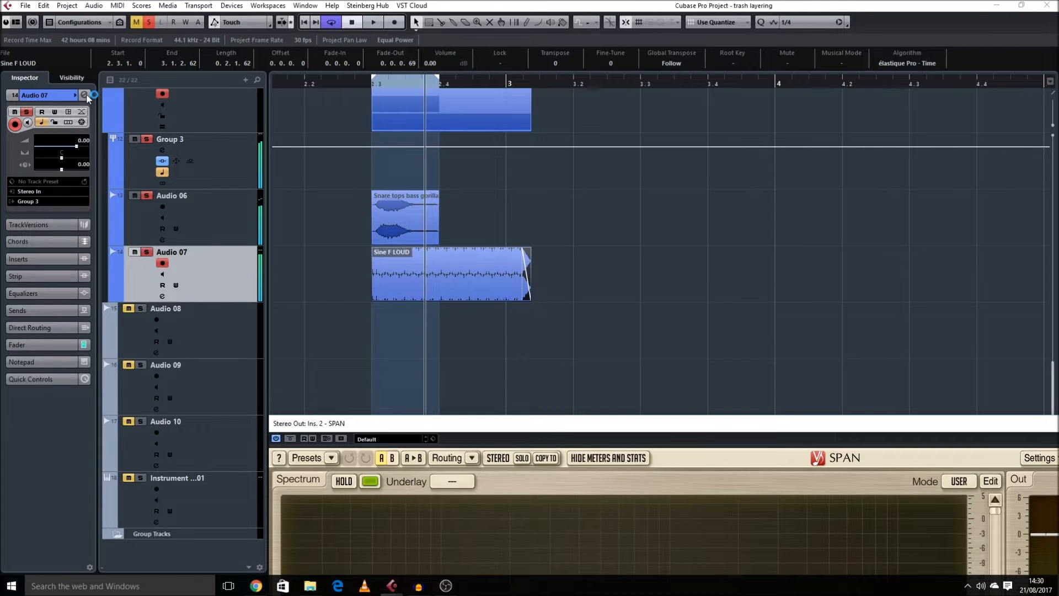
key("e")
left_click(836, 138)
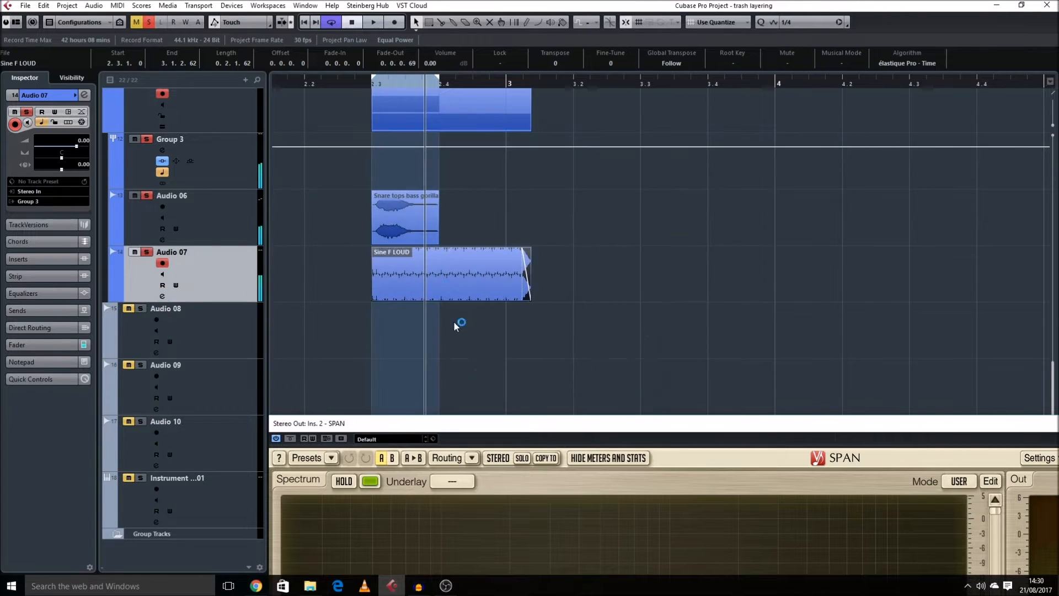
Shorten the pitched sine clip to end at 2.3.4.69 with a fade-out of 0.0.1.34 while the loop plays
left_click(431, 284)
key("1")
key("Delete")
left_click(427, 272)
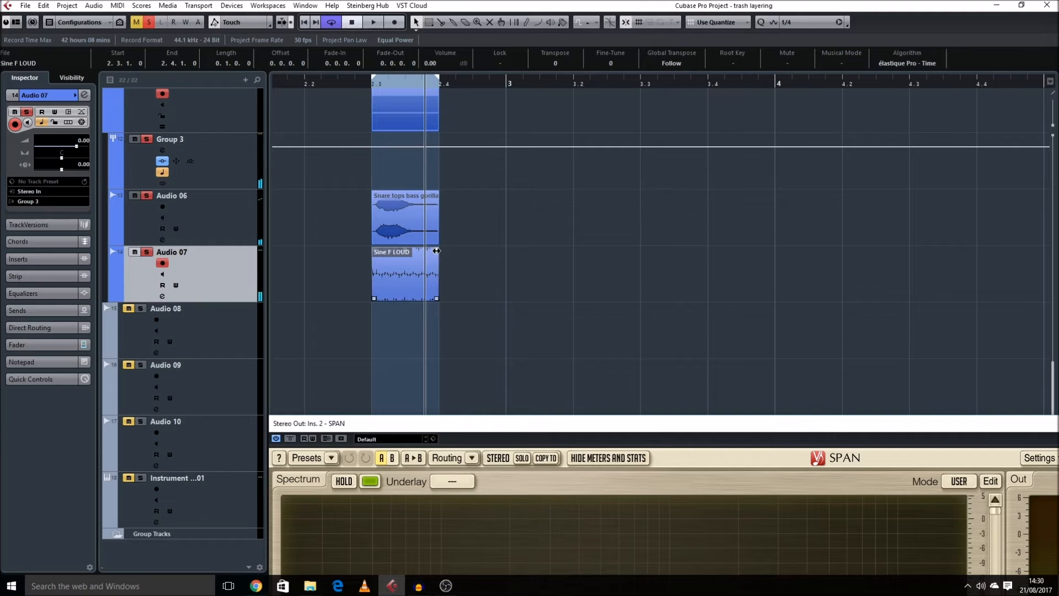
key("space")
left_click_drag(435, 298, 427, 298)
Open Group 3's FabFilter Pro-Q, lower the low-cut frequency slightly during playback, and close the equalizer
left_click(163, 151)
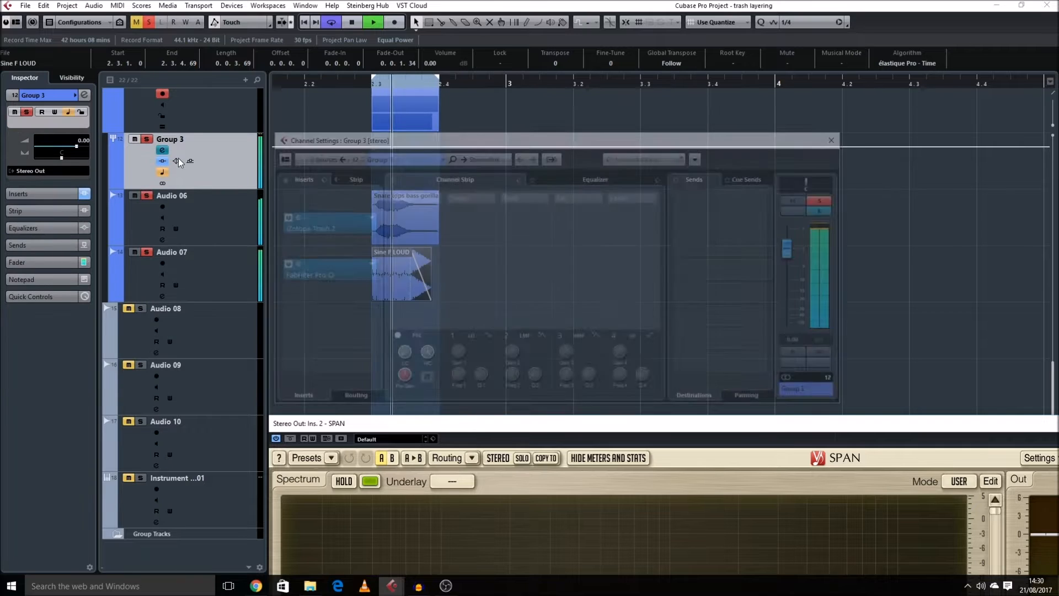
left_click(326, 270)
mouse_move(240, 362)
left_mouse_down()
mouse_move(280, 365)
mouse_move(229, 362)
left_mouse_up()
key("space")
left_click(416, 235)
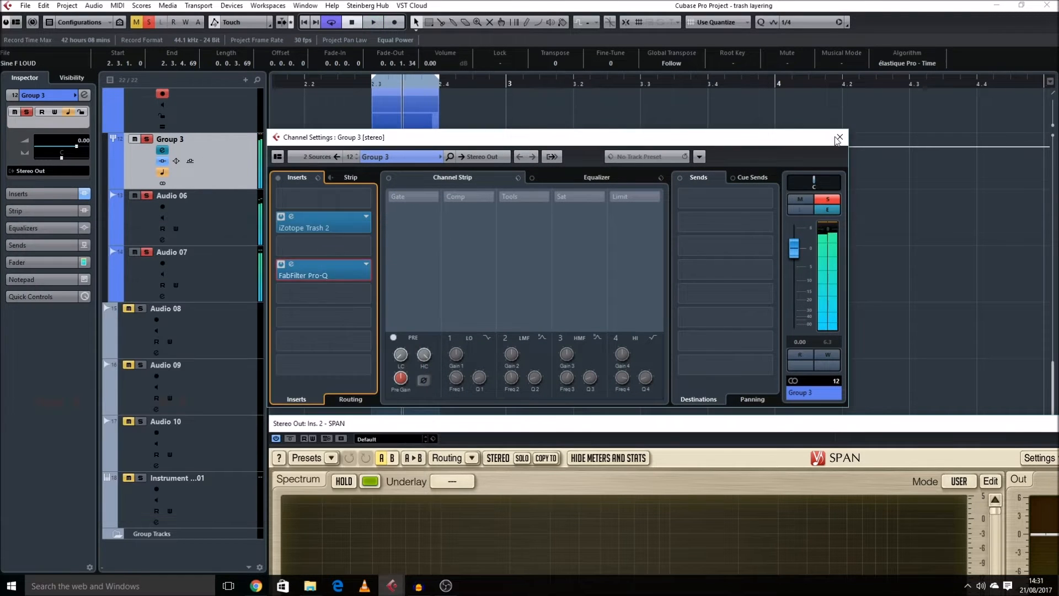
Close the Group 3 channel settings and undo the trimming, fade and pitch edits on the Sine F LOUD clip back to its 4.1.1.0 end
left_click(840, 137)
key("ctrl+z")
key("ctrl+z")
key("ctrl+z")
key("ctrl+z")
key("ctrl+z")
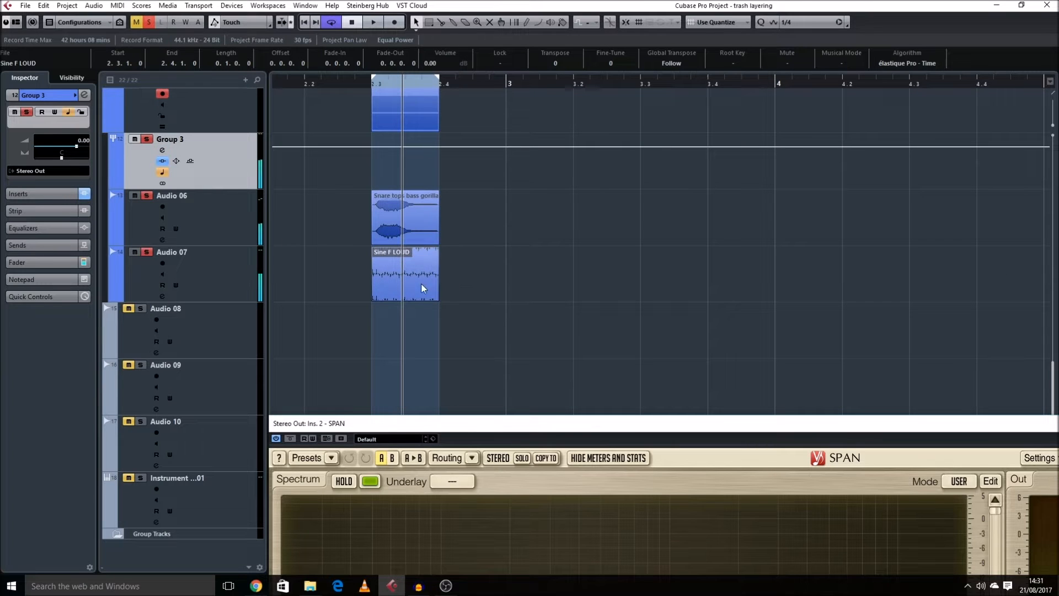
left_click(240, 275)
key("ctrl+z")
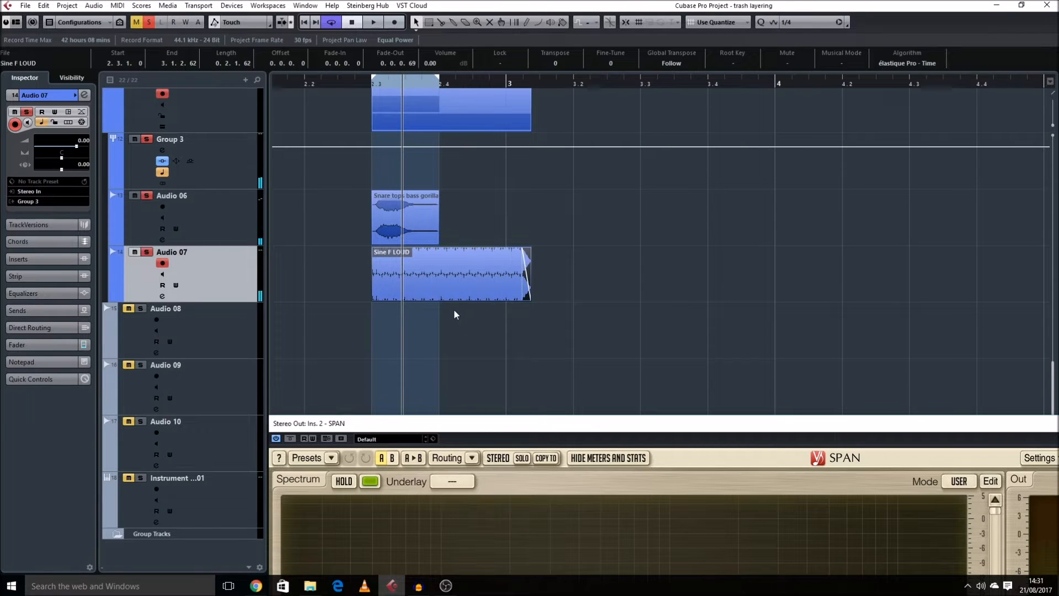
key("shift+h")
left_click_drag(441, 423, 381, 371)
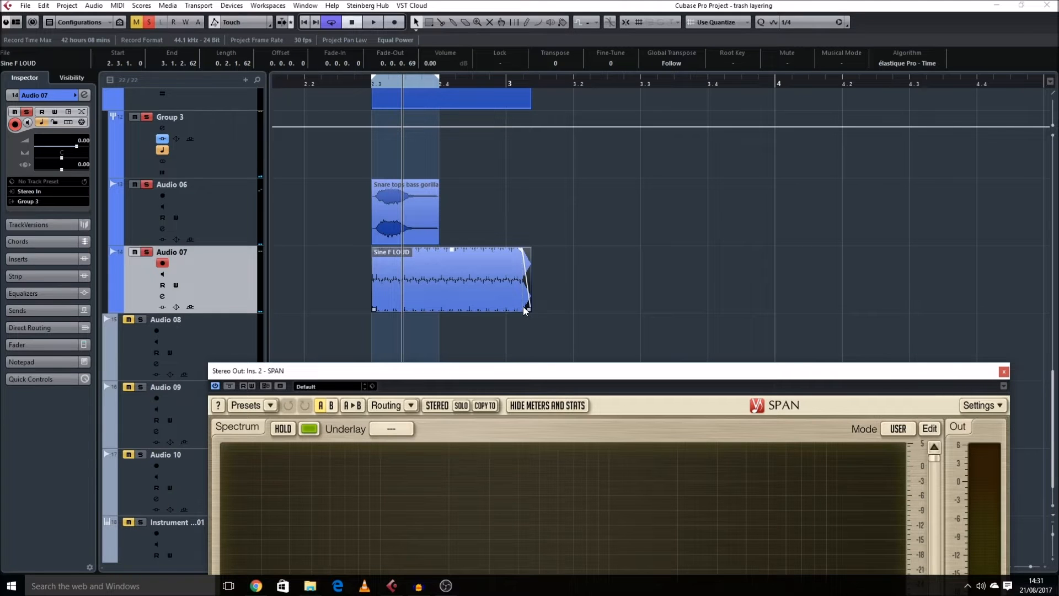
key("ctrl+z")
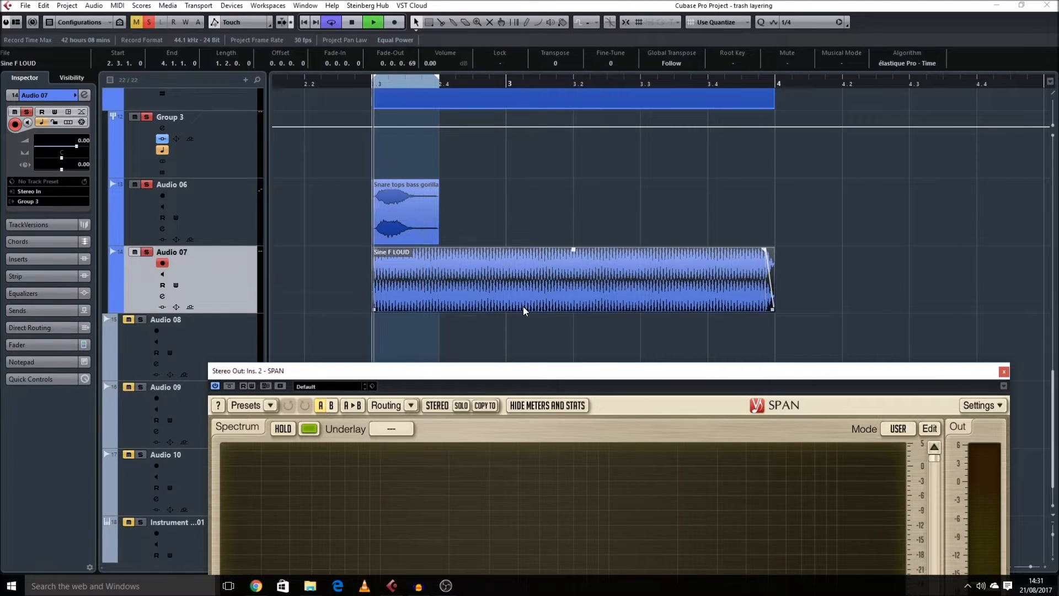
Transpose the Sine F LOUD clip on Audio 07 up by 7 semitones with Pitch Shift and play the loop
key("shift+p")
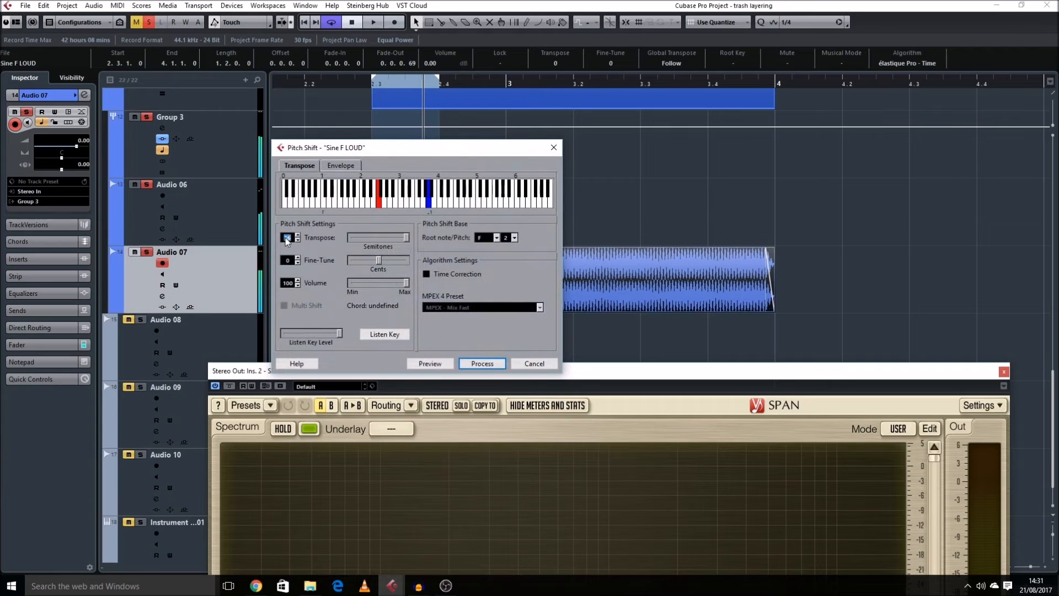
key("Return")
key("space")
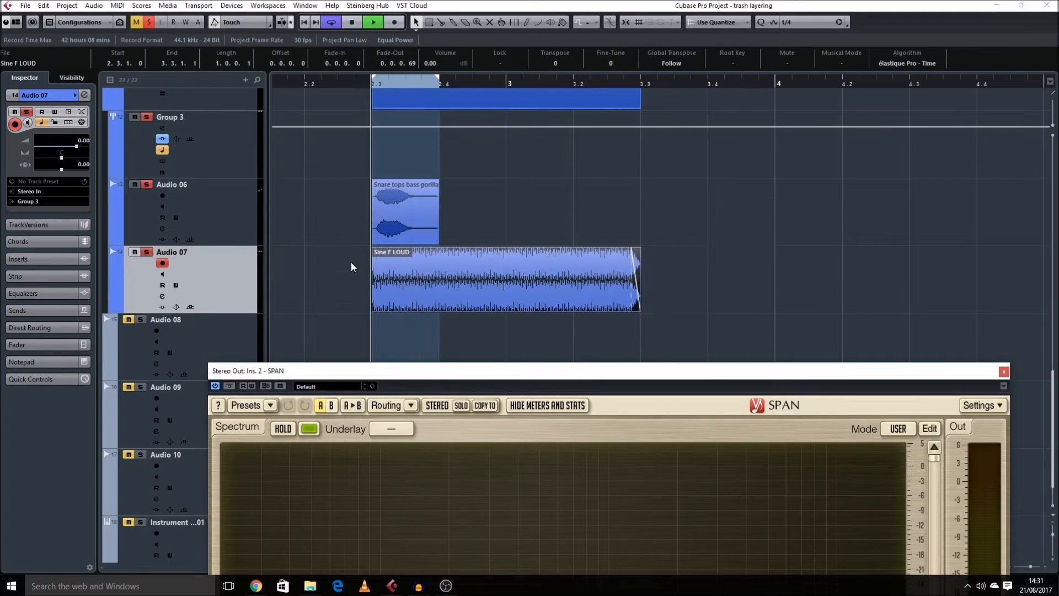
Try shortening the pitched Sine F LOUD clip to end at 2.4.1.20 during playback
left_click(440, 301, "alt")
key("Delete")
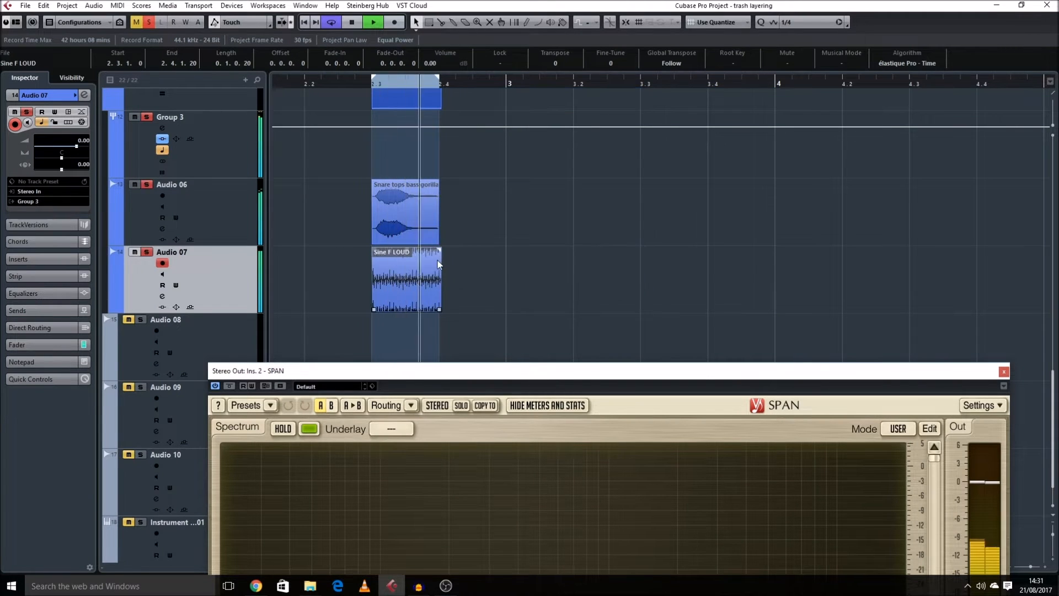
left_click_drag(439, 268, 640, 270)
key("space")
Set the drive in Group 3's iZotope Trash 2 to 5.2 during playback and close the plug-in and channel settings
left_click(221, 227)
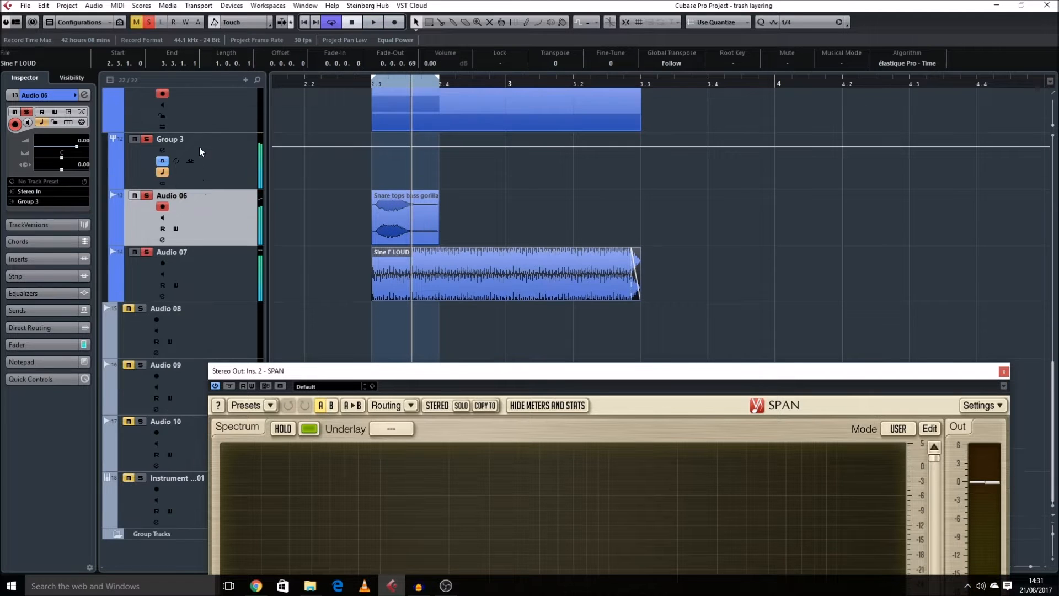
left_click(164, 151)
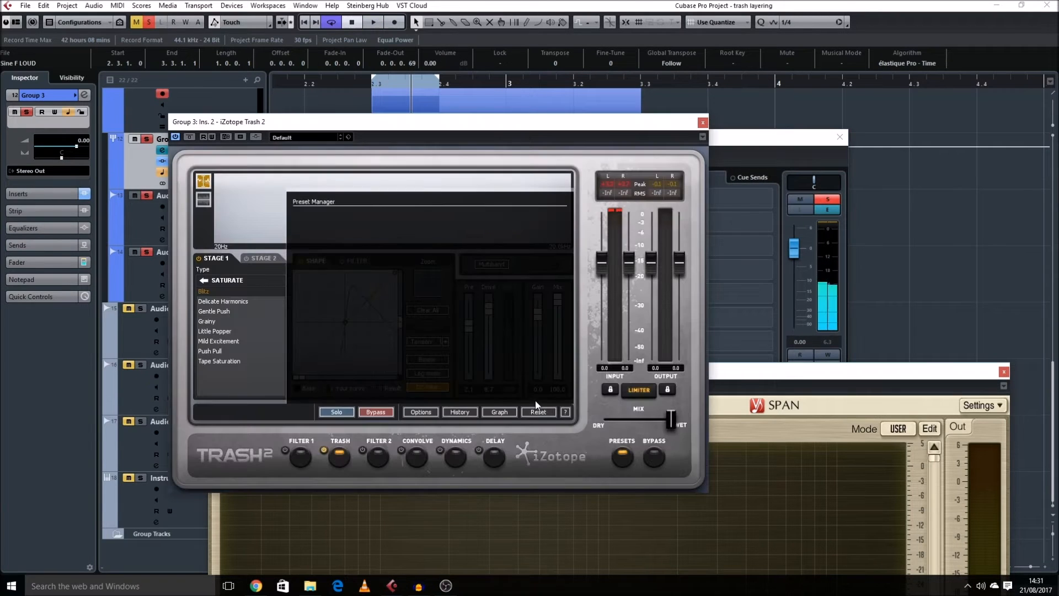
left_click(551, 394)
key("space")
left_click_drag(488, 306, 491, 335)
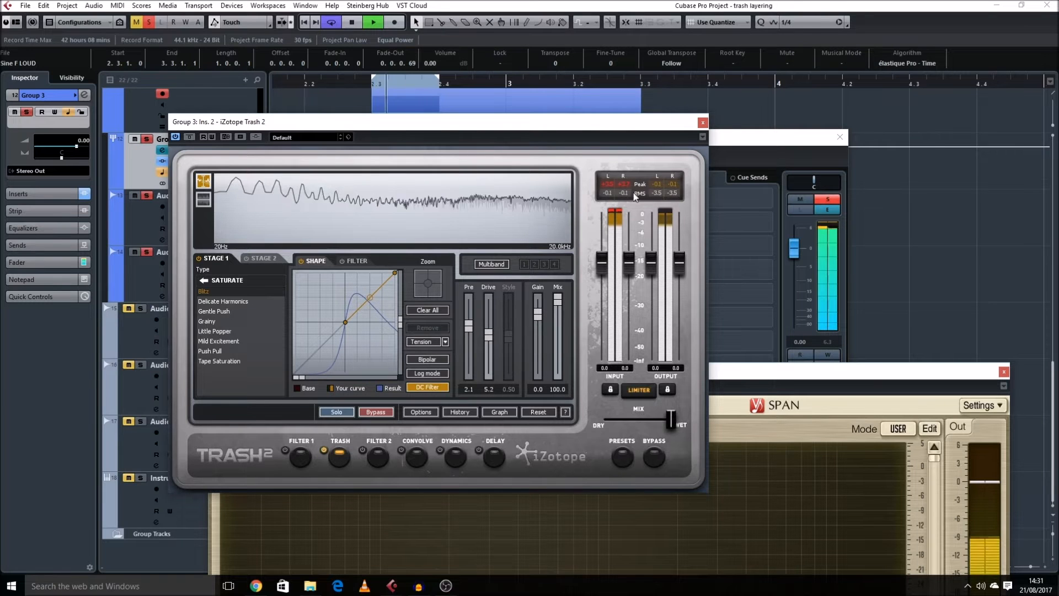
left_click(703, 122)
left_click(839, 137)
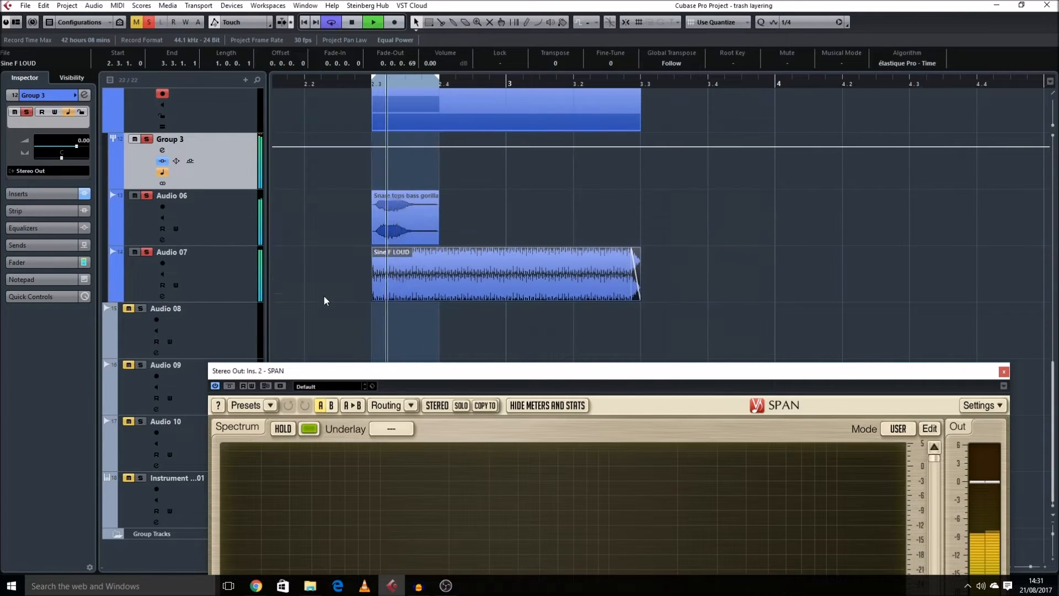
Insert the Azurite x64 chorus after FabFilter Pro-Q on Group 3 and audition the loop
key("space")
left_click(223, 258)
left_click(164, 150)
left_click_drag(342, 145, 321, 78)
left_click(297, 223)
left_click(311, 474)
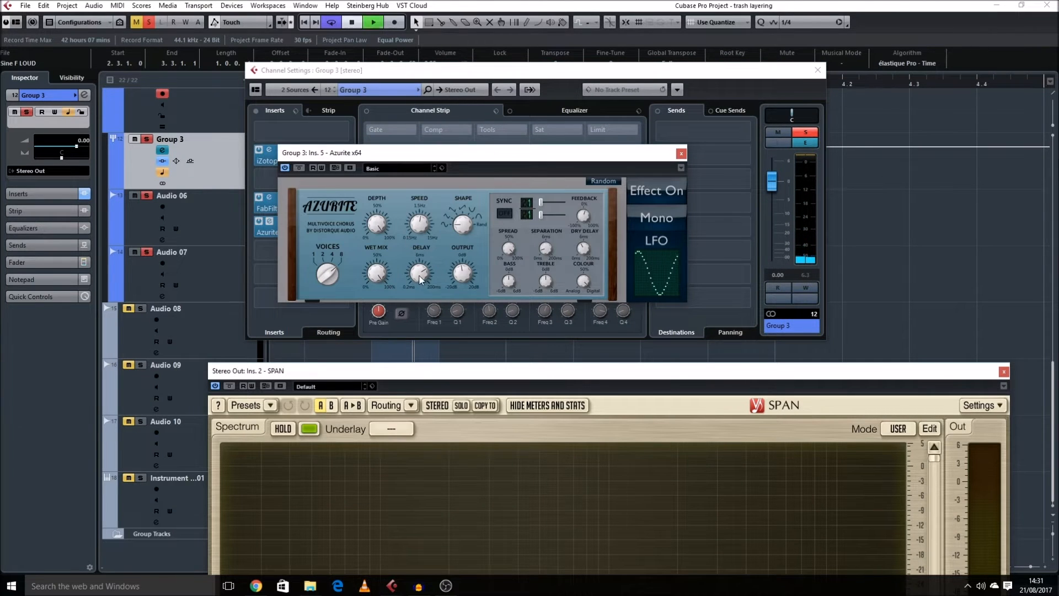
key("space")
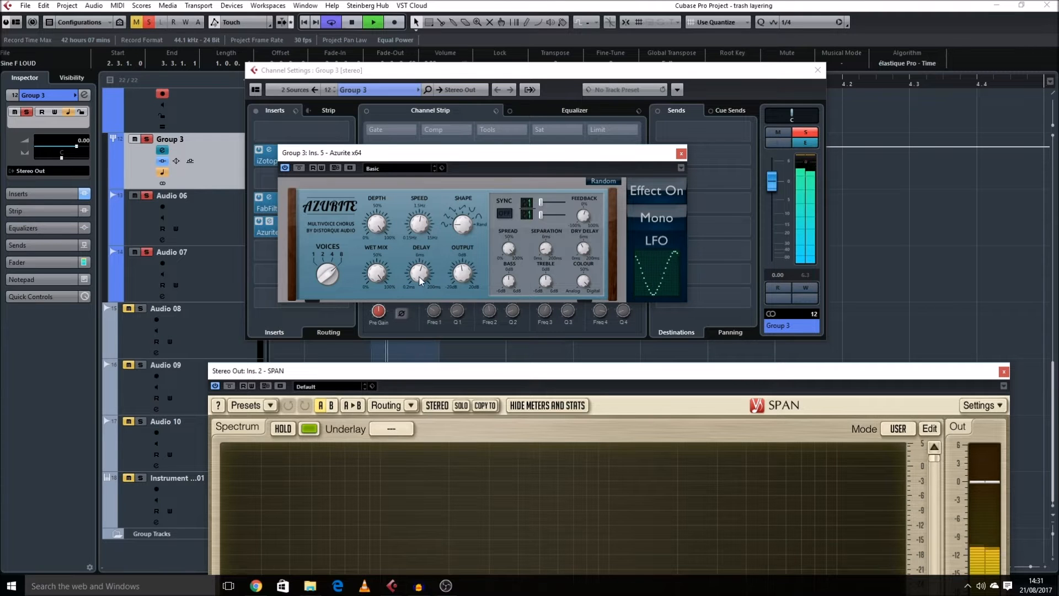
left_click(682, 154)
left_click(817, 70)
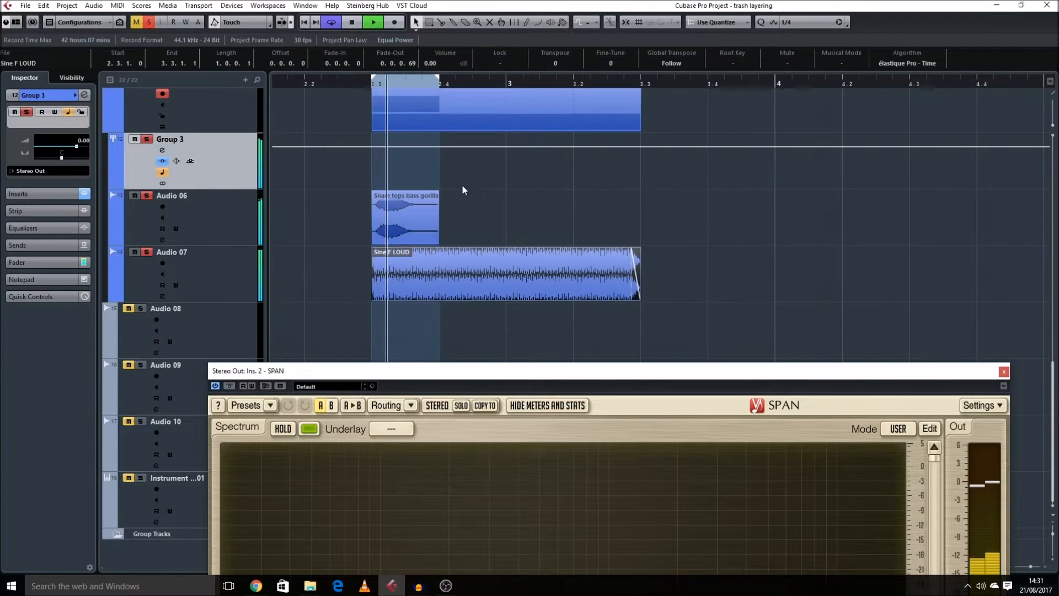
Insert a second FabFilter Pro-Q after Azurite on Group 3 and adjust its output gain and curve during playback
left_click(163, 150)
left_click(302, 256)
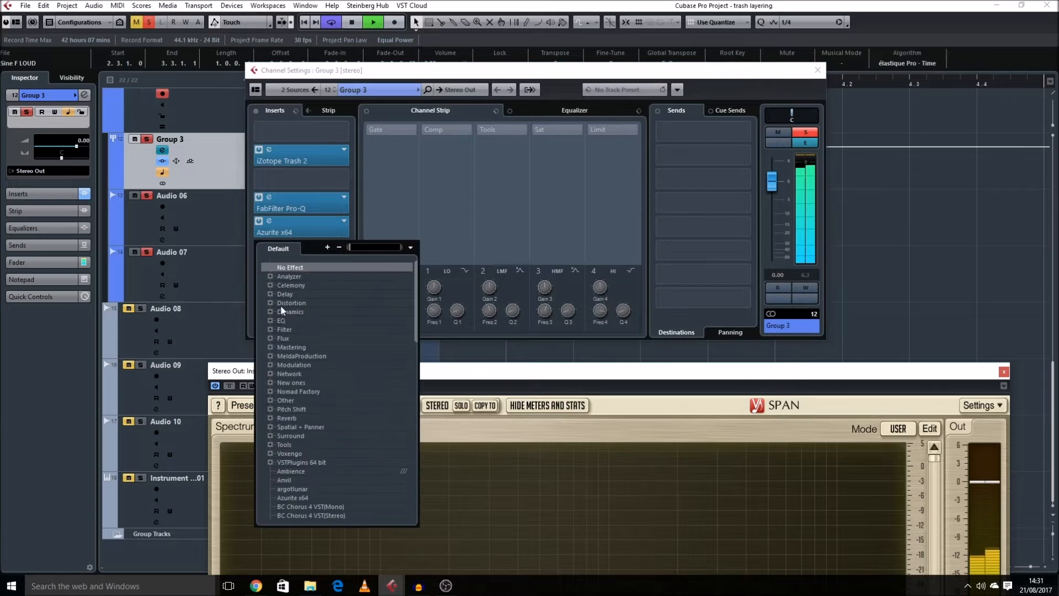
left_click(308, 353)
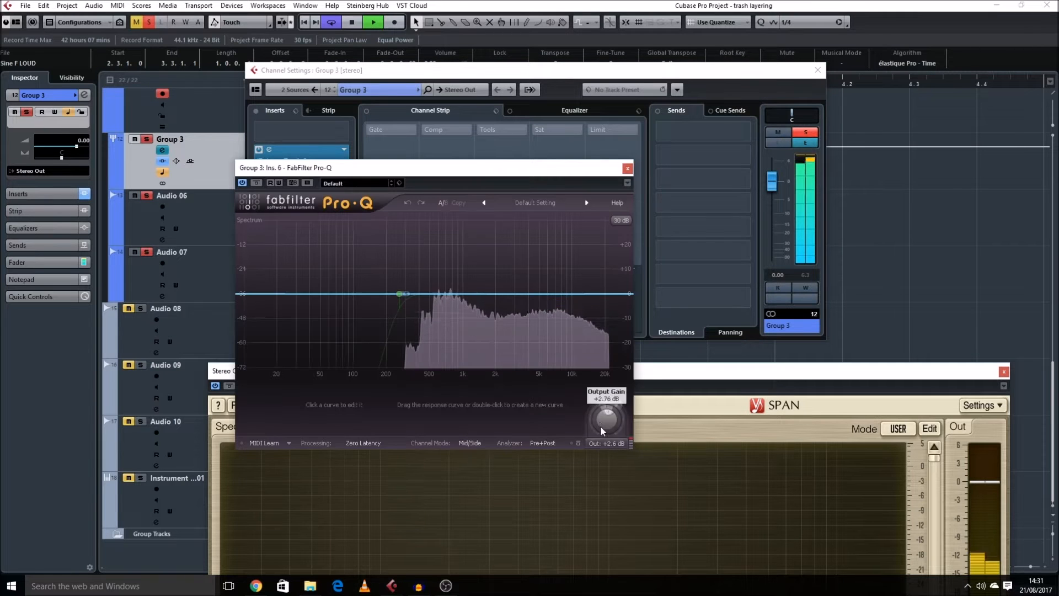
mouse_move(441, 293)
left_mouse_down()
mouse_move(436, 329)
mouse_move(432, 310)
left_mouse_up()
left_click(628, 169)
key("space")
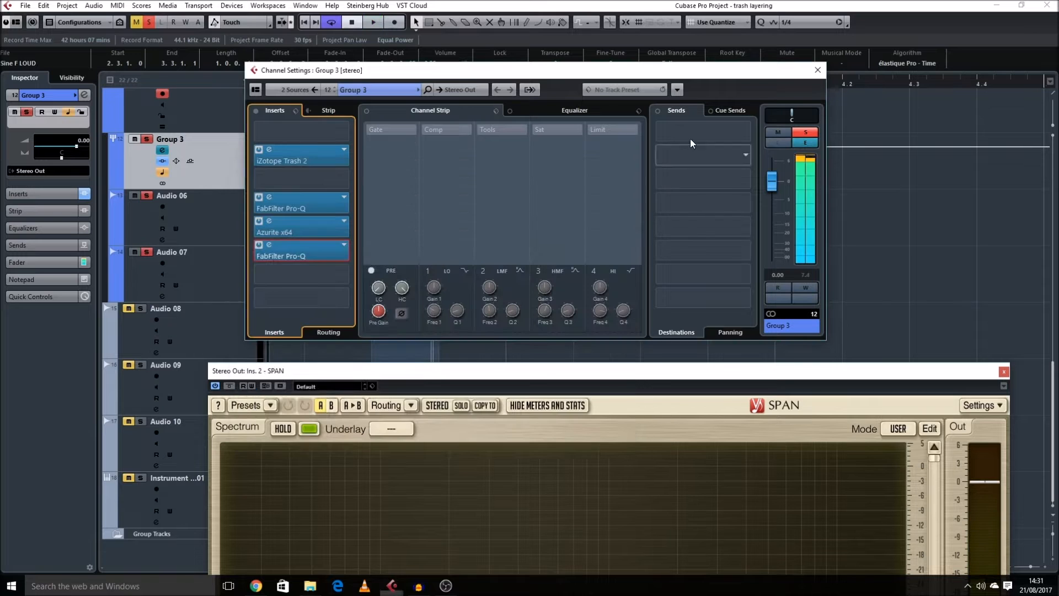
left_click(818, 81)
Export the Stereo Out mixdown as a wave file named Snare tops bass gorilla 5
key("ctrl+shift+e")
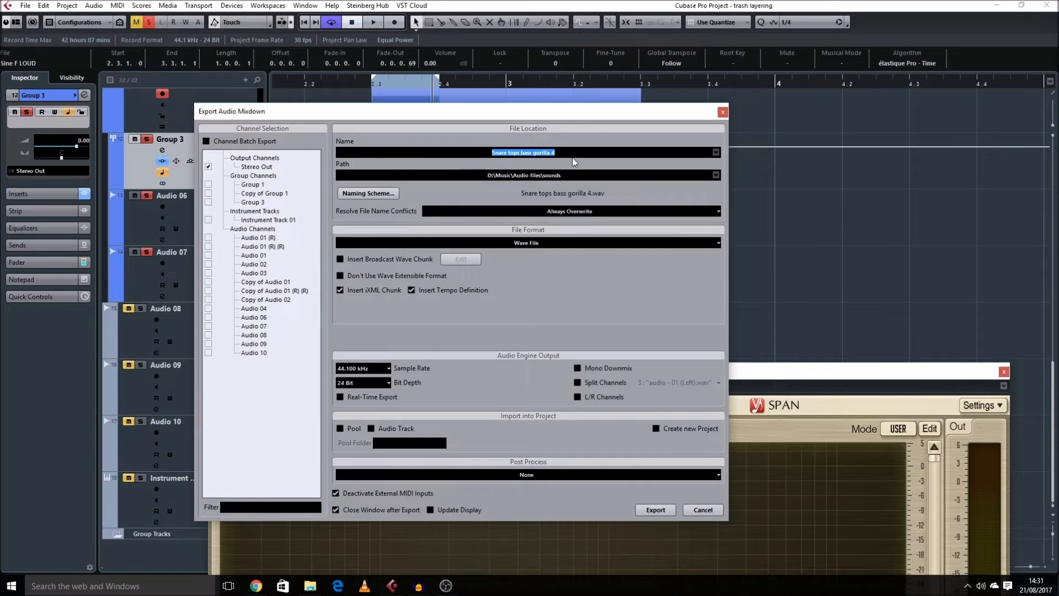
left_click(656, 510)
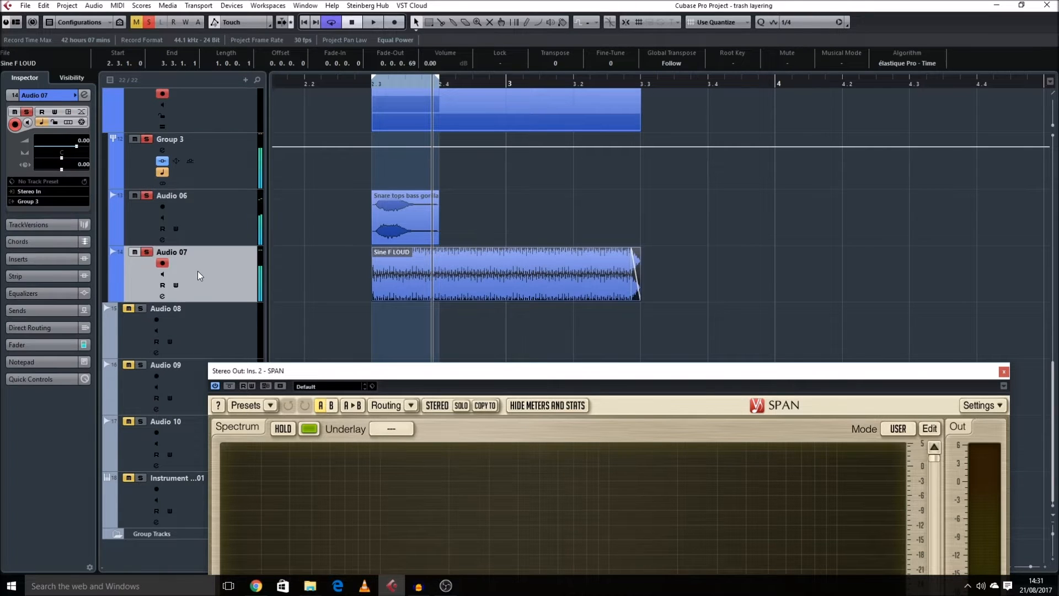
Add an audio track, place it outside the group folder between Audio 08 and Audio 09, and solo it
left_click(148, 310)
left_click_drag(159, 317, 194, 361)
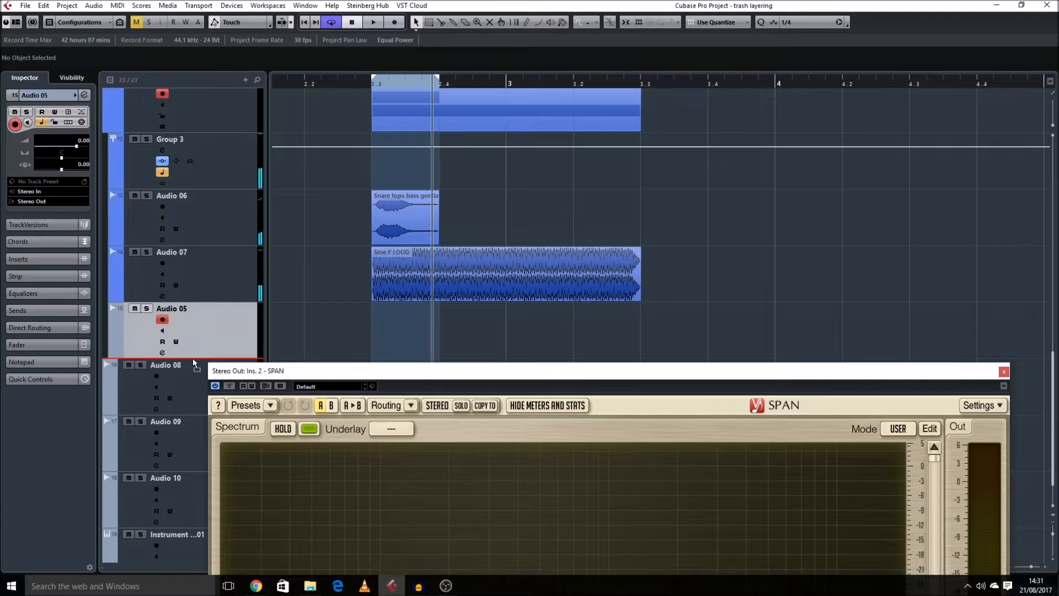
left_click_drag(273, 379, 518, 368)
left_click_drag(205, 374, 187, 376)
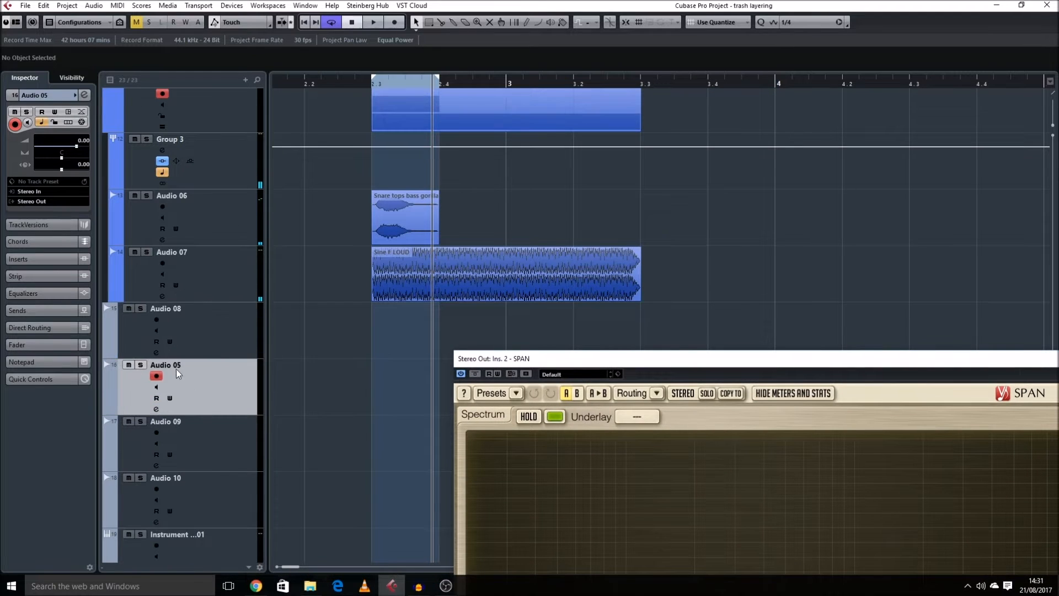
key("s")
Import the exported Snare tops bass gorilla 5 file onto Audio 05 at 2.3.1.0 and play it
left_click(312, 585)
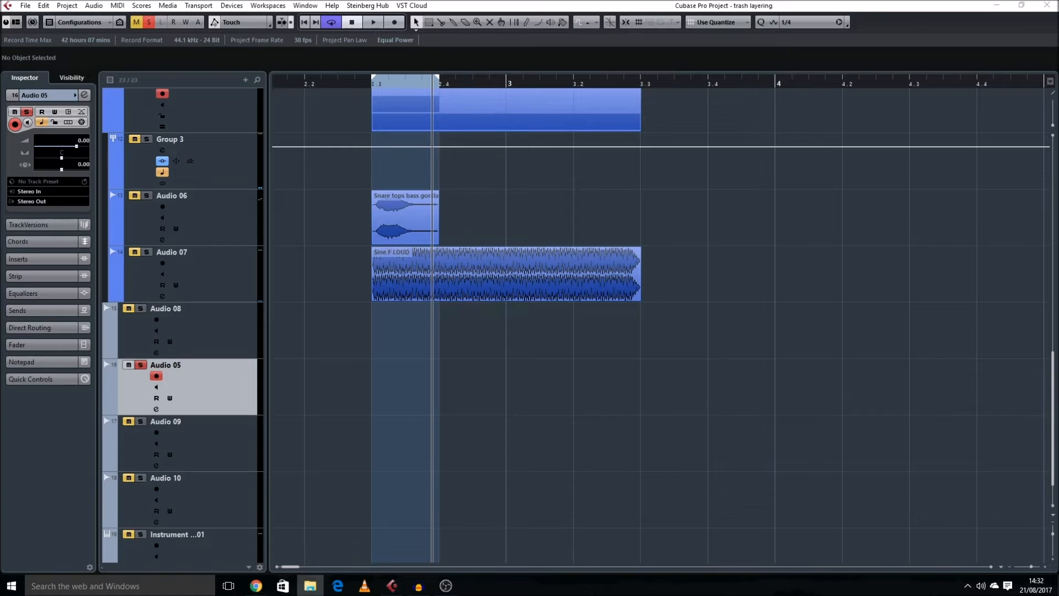
left_click_drag(533, 386, 375, 395)
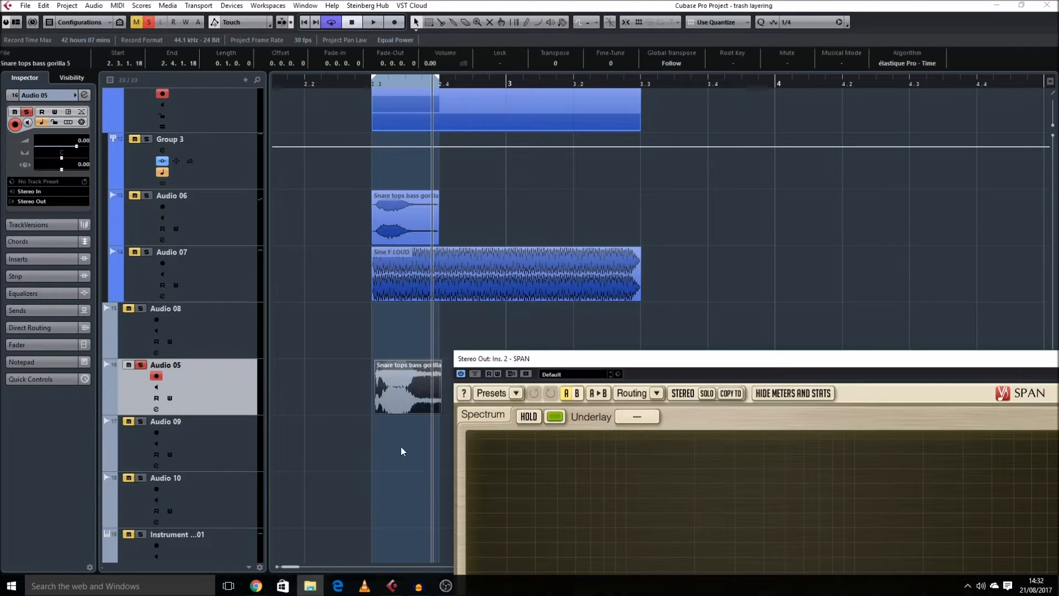
key("space")
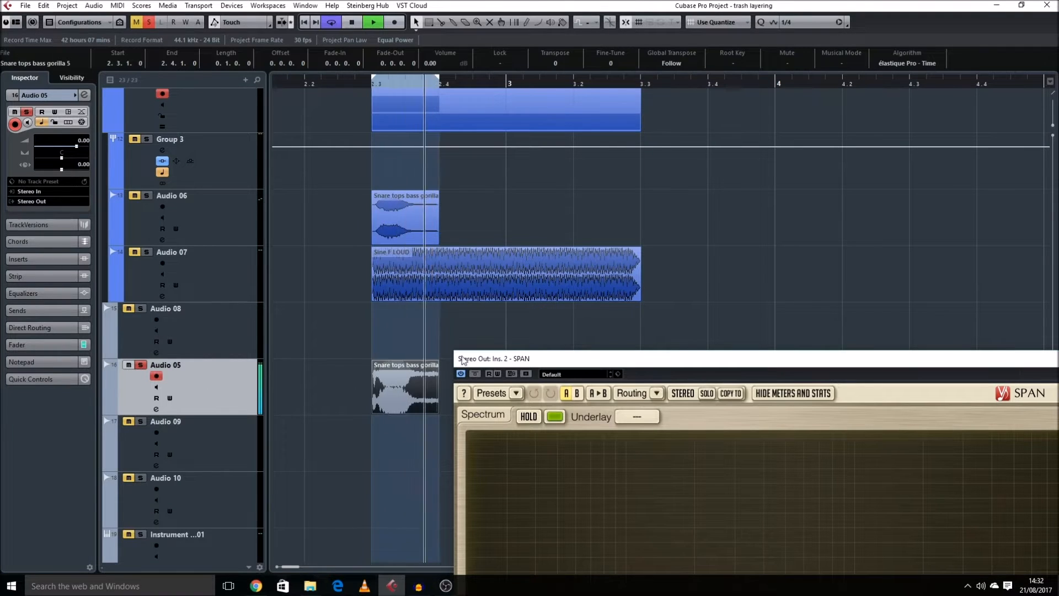
Trim the Snare tops bass gorilla 5 clip to end at 2.3.3.36, with a 0.0.0.75 fade-in and 0.0.0.63 fade-out
left_click_drag(464, 359, 533, 366)
left_click(424, 439)
left_click_drag(437, 412, 415, 412)
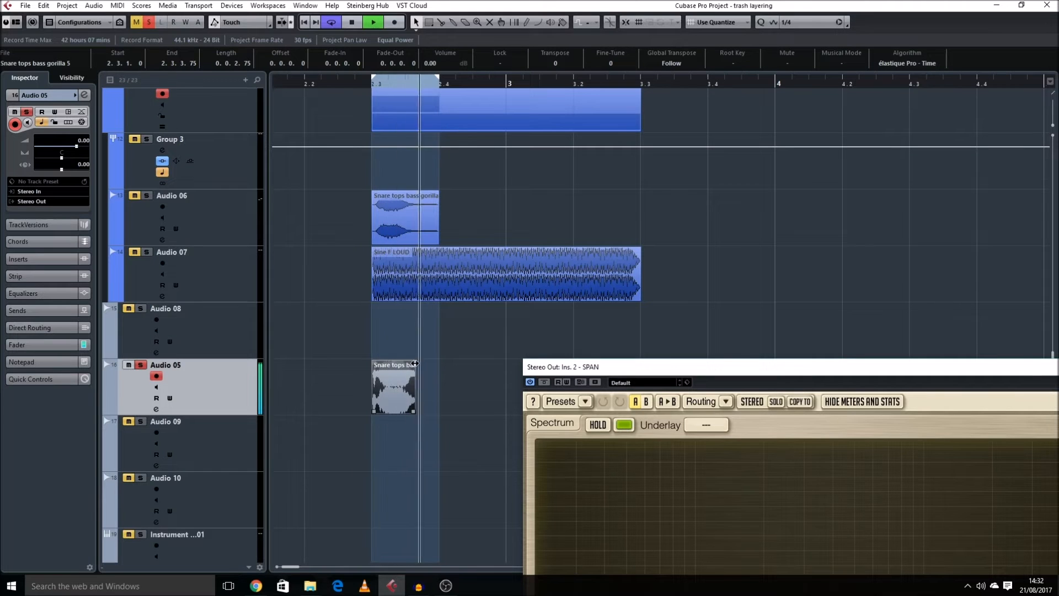
left_click_drag(374, 365, 393, 404)
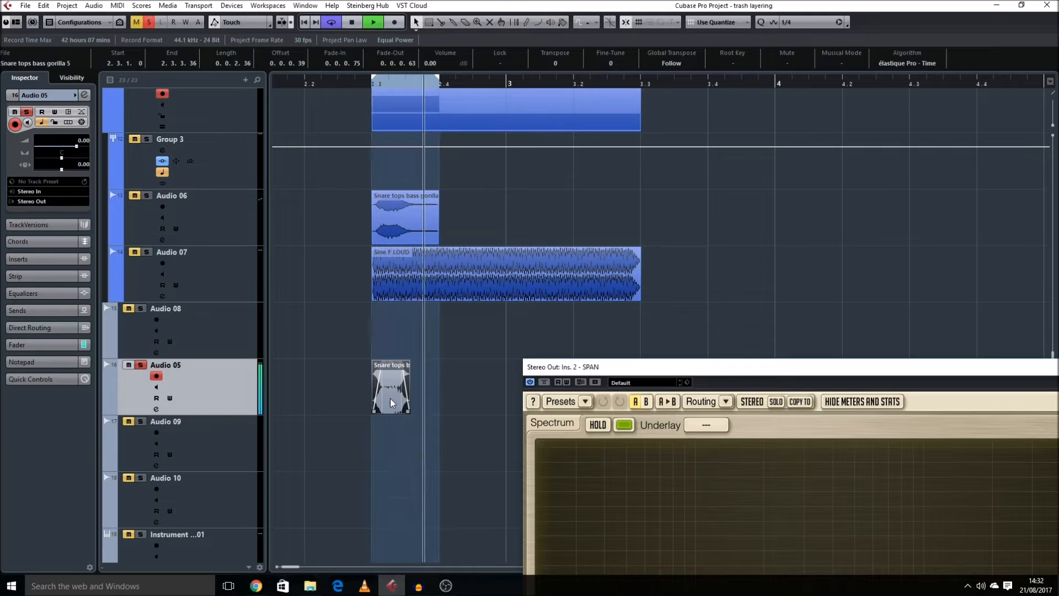
Transpose the trimmed snare clip on Audio 05 up by 2 semitones with Pitch Shift and audition it
key("space")
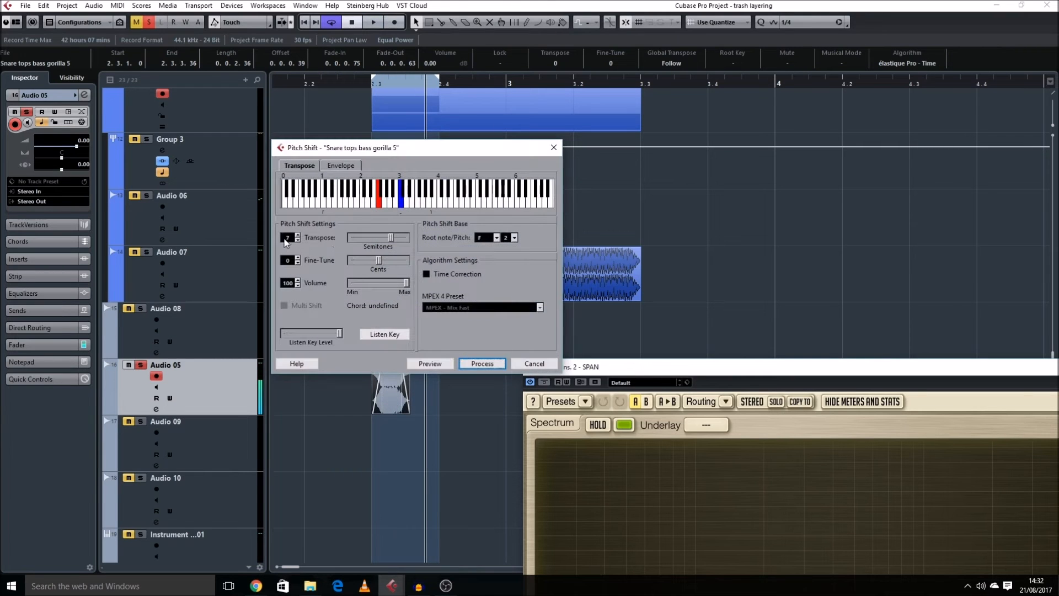
key("Return")
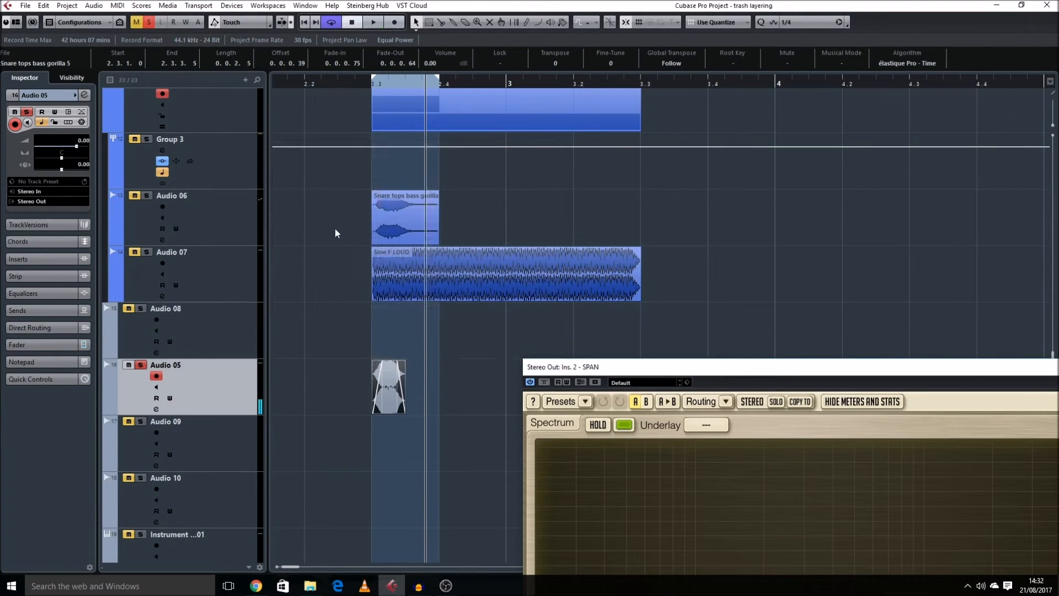
key("space")
Move the Audio 05 track up the track list to directly below Audio 01 (R)
left_click_drag(600, 367, 184, 95)
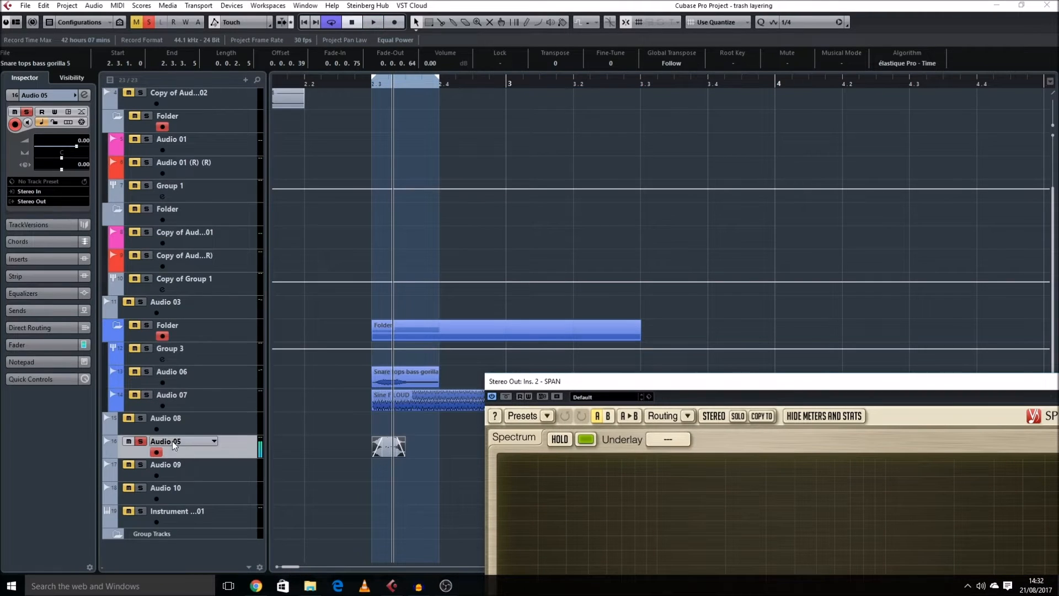
left_click_drag(172, 441, 194, 91)
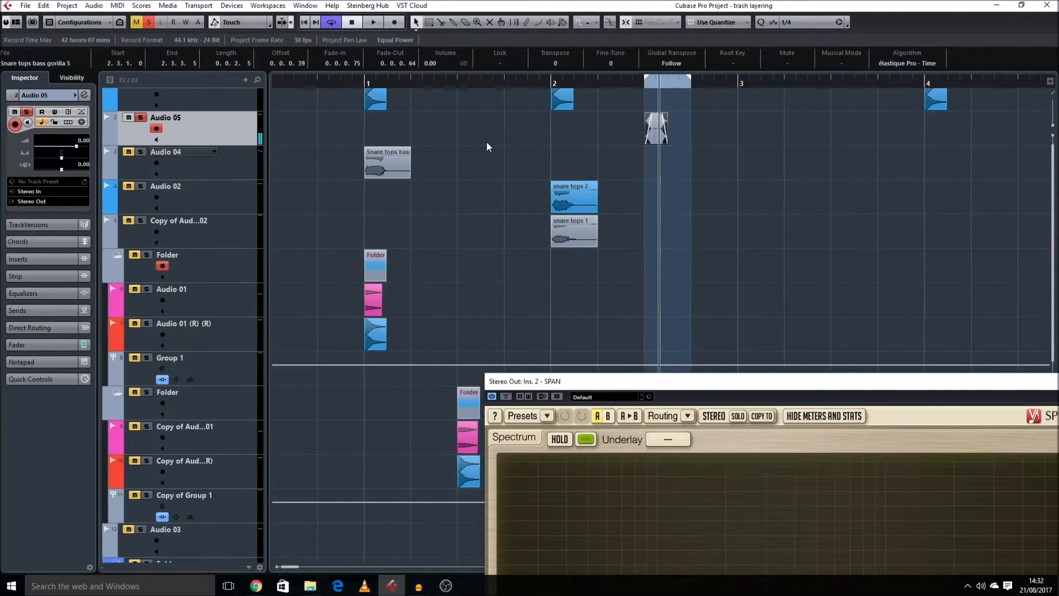
Copy the PLASTIC SNARE clip to 2.3.1.0 on Audio 01 (R) and play it together with the Audio 05 snare layer
left_click(421, 128)
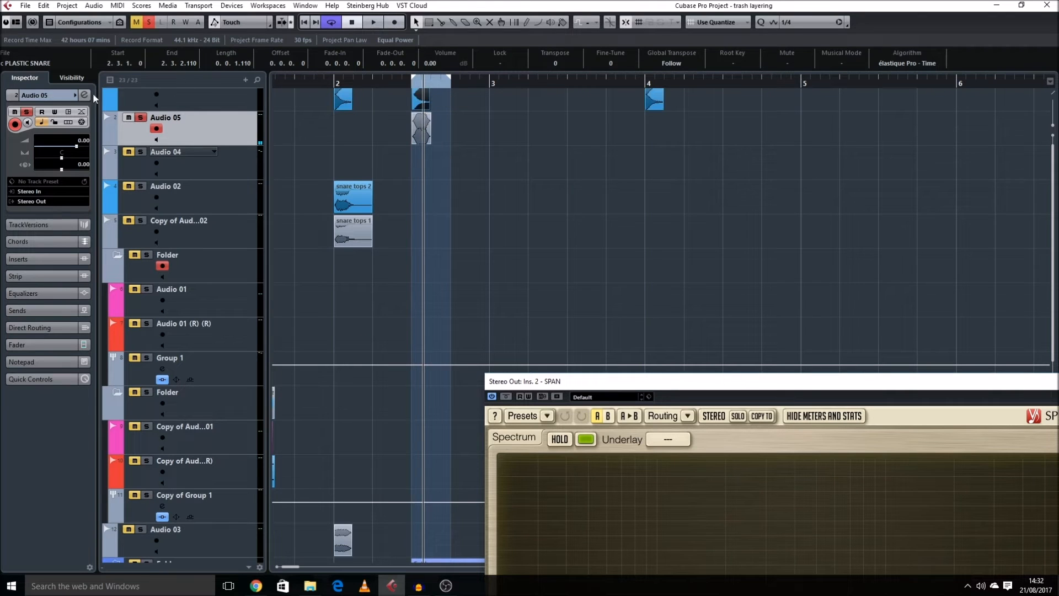
scroll(182, 325, "up", 1)
key("space")
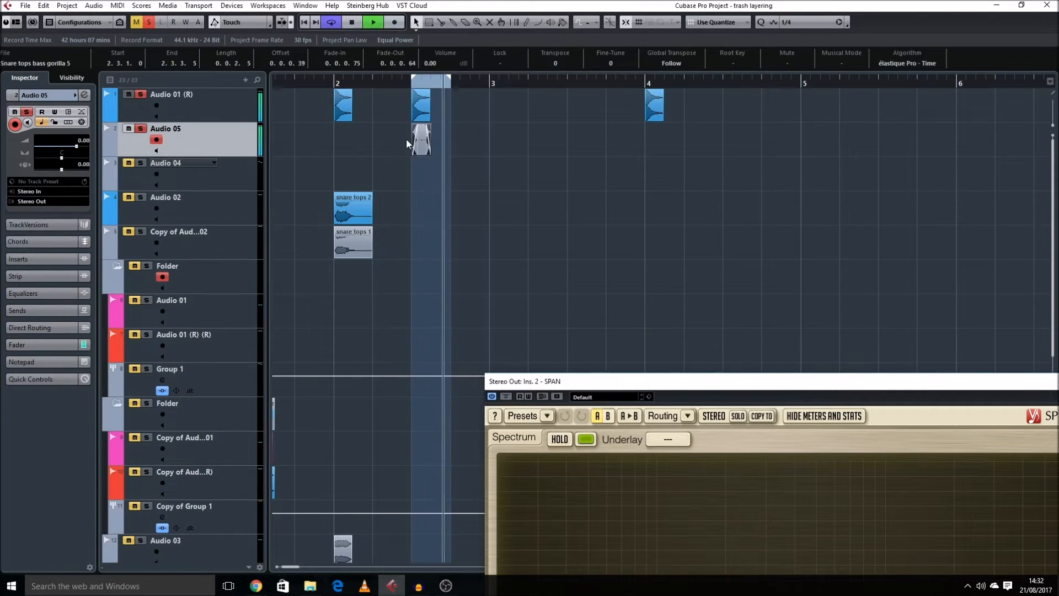
key("ctrl+z")
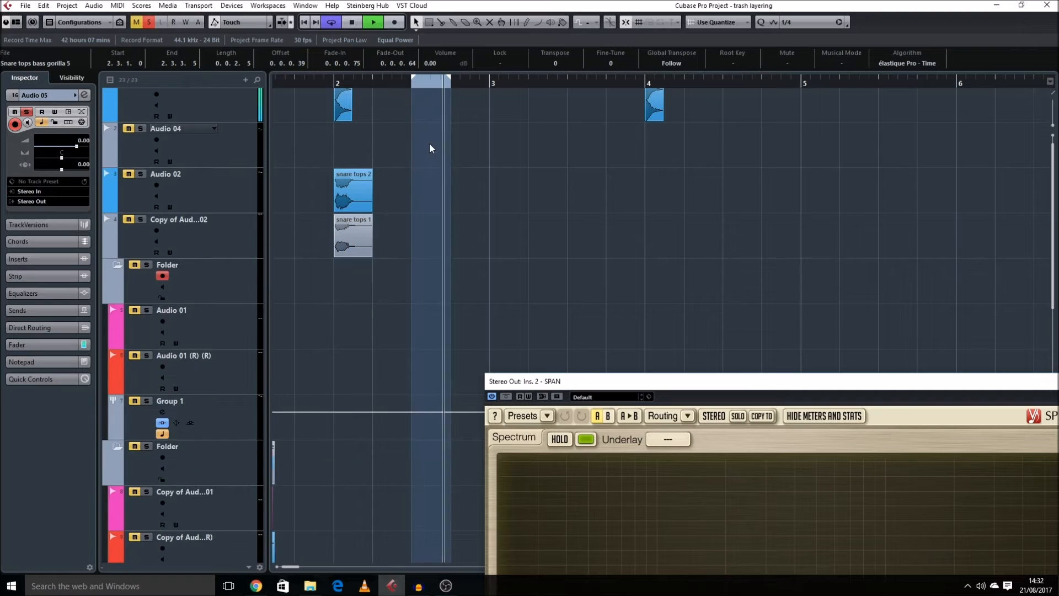
key("ctrl+shift+z")
key("space")
Lower the pitch of the Snare tops bass gorilla 5 clip on Audio 05 with Pitch Shift
key("shift+p")
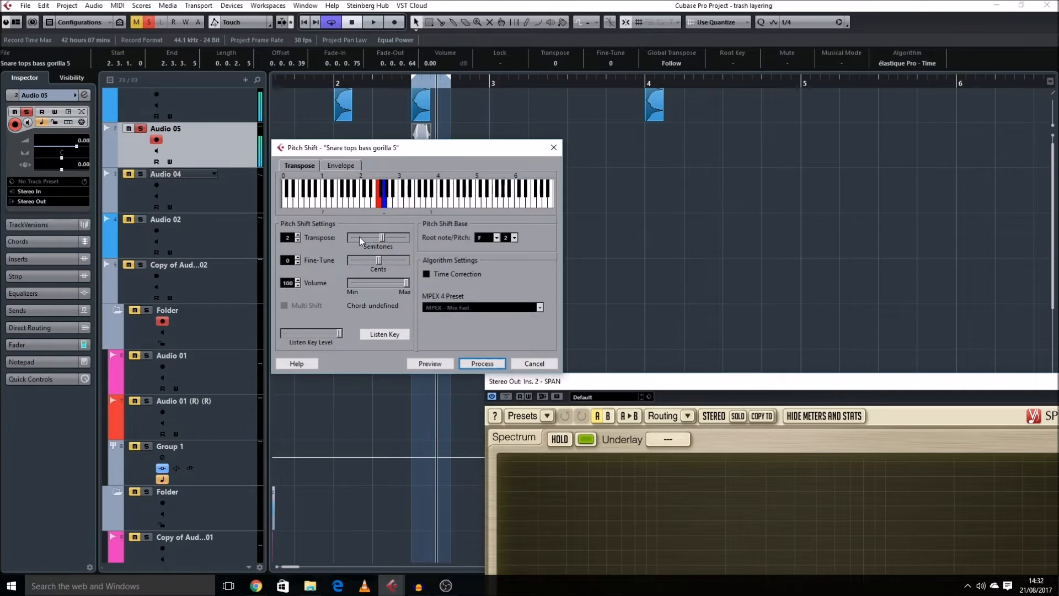
key("Return")
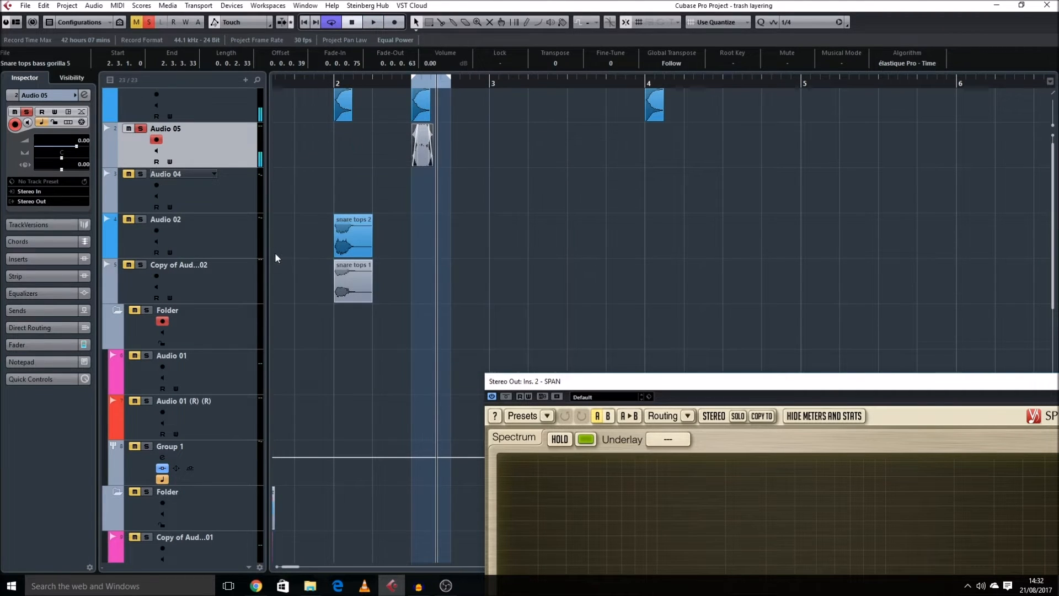
Play the layered snares and lower the Audio 05 track volume to -2.00
key("space")
scroll(86, 143, "down", 2)
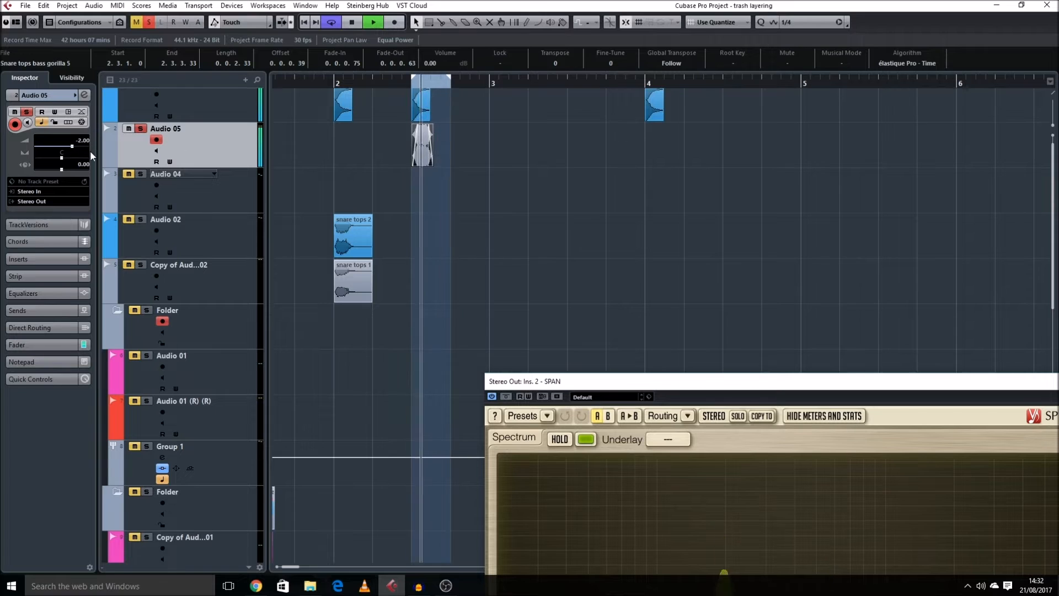
key("shift+g")
key("space")
left_click(385, 173)
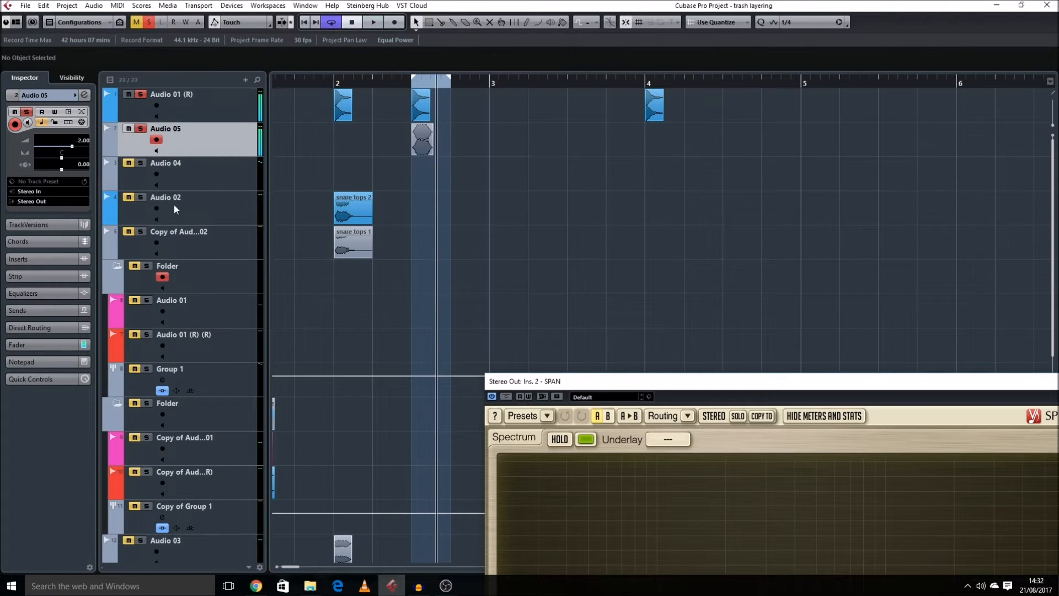
Move the snare tops 2 clip on Audio 02 and the snare tops 1 clip on its copied track to 2.3.1.0
left_click(153, 198)
left_click(360, 213)
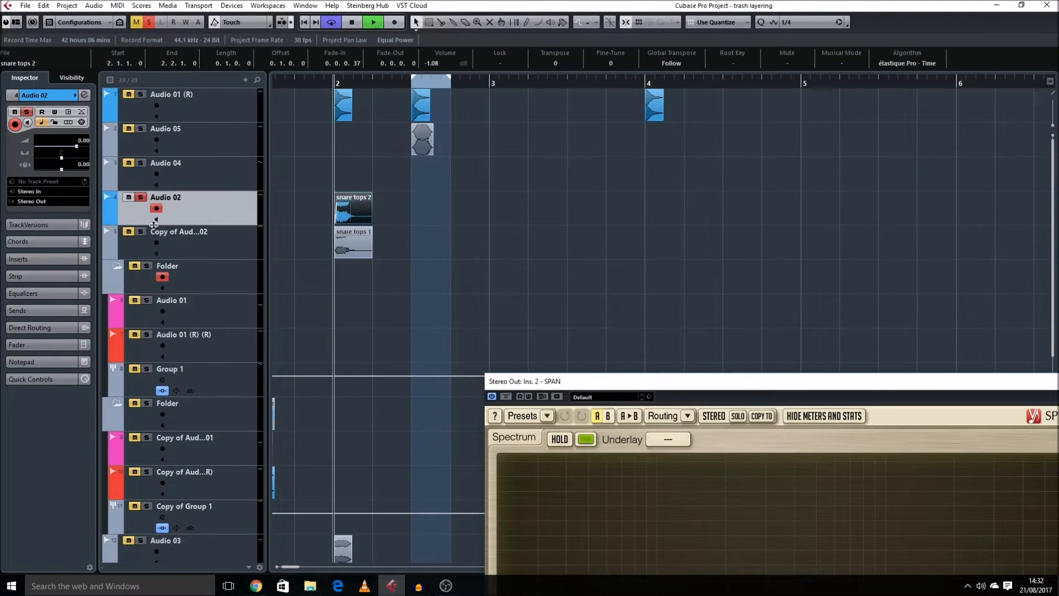
left_click_drag(353, 212, 431, 212)
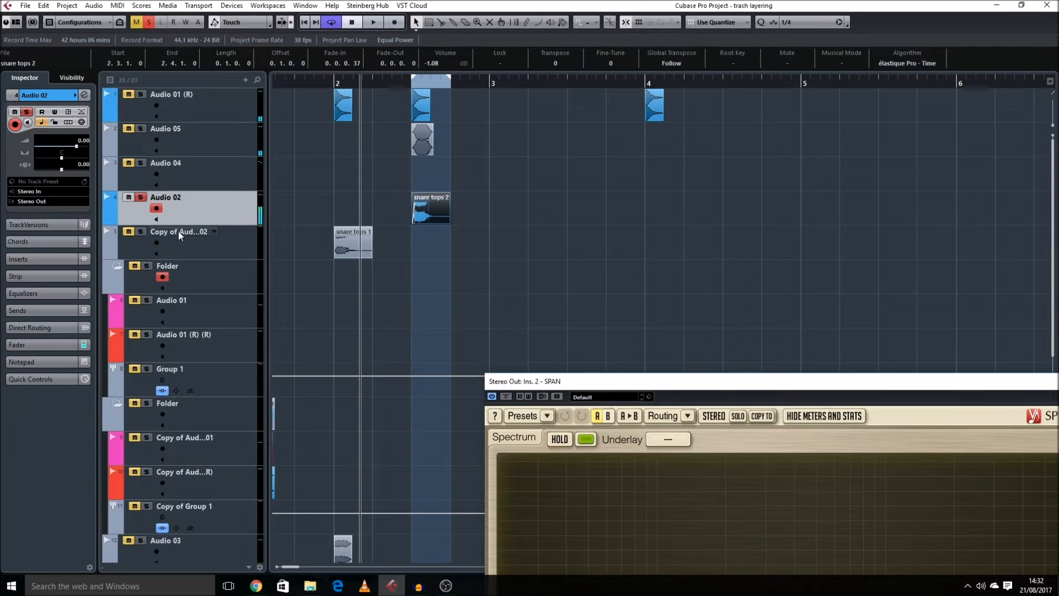
left_click(160, 236)
left_click_drag(347, 243, 425, 243)
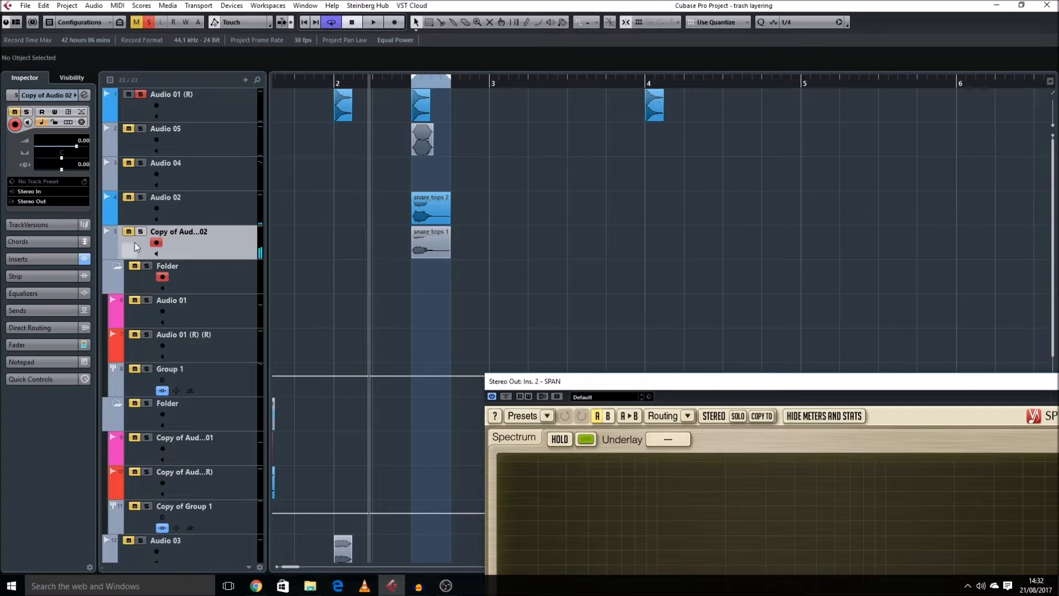
Move the Audio 02 and Copy of Audio 02 tracks together up to directly below Audio 01 (R)
left_click(141, 197)
left_click(169, 205, "ctrl")
left_click(168, 205, "ctrl")
left_click(178, 197, "ctrl")
left_click_drag(177, 198, 186, 138)
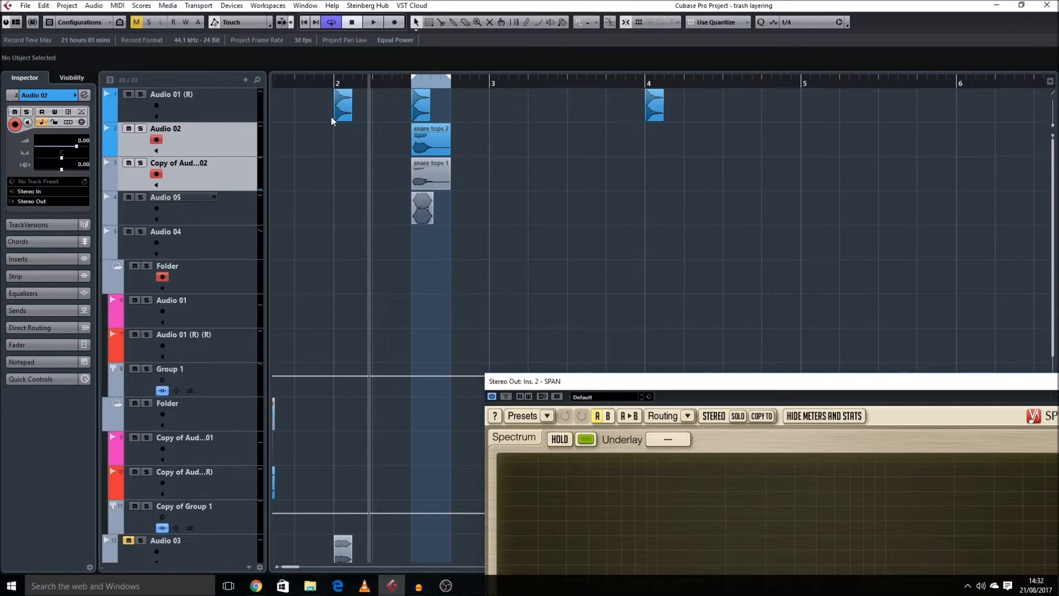
Solo Audio 01 (R), Audio 02, Copy of Audio 02 and Audio 05 and play the four layers together
left_click(208, 103)
left_click(221, 209, "shift")
key("s")
key("space")
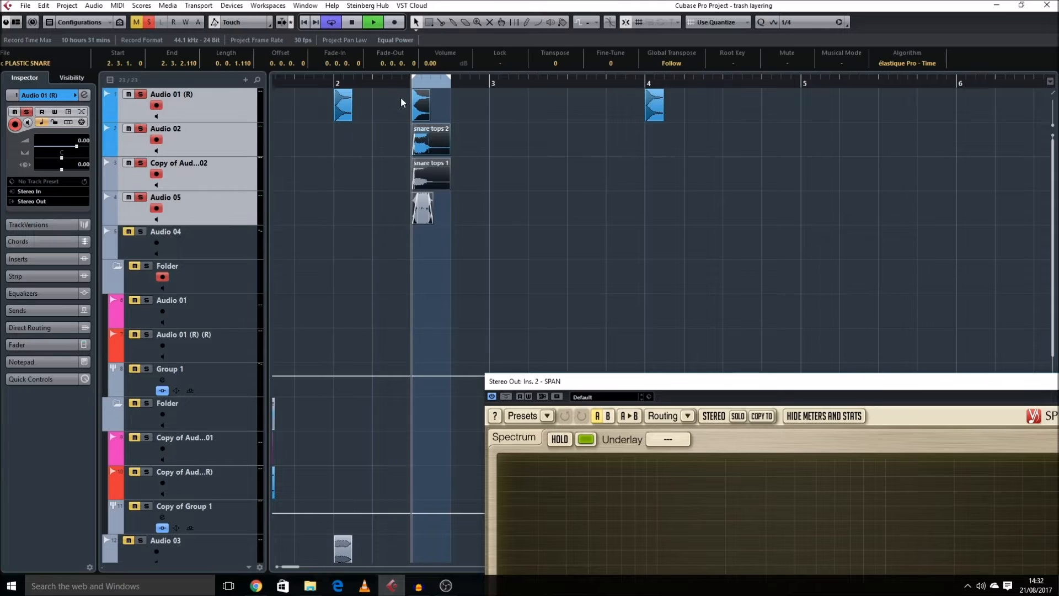
Unsolo the three layers below the plastic snare and bring them back one by one to compare their contributions
left_click(142, 129)
left_click(141, 163)
left_click(141, 198)
left_click(141, 129)
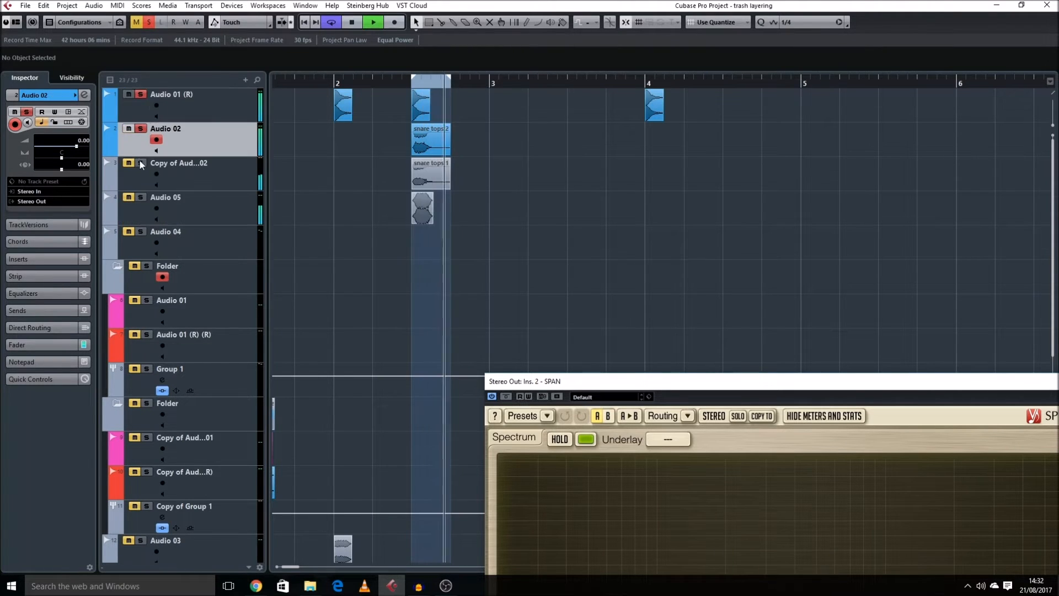
left_click(140, 162)
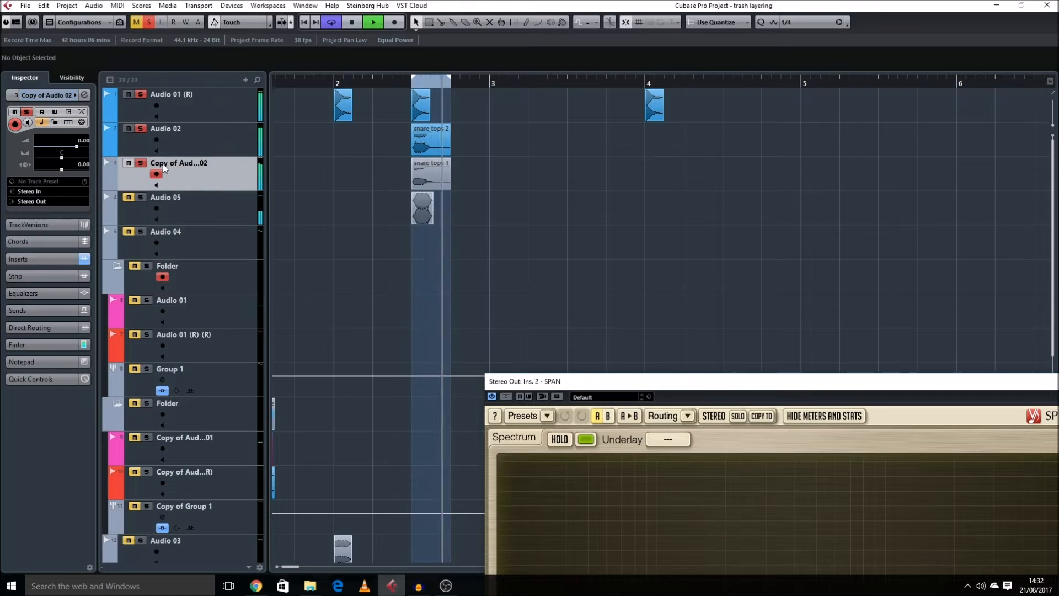
left_click(141, 196)
Insert FabFilter Pro-Q in the third insert slot of Audio 05 and delete its default low-cut band
left_click(174, 194)
left_click(417, 212)
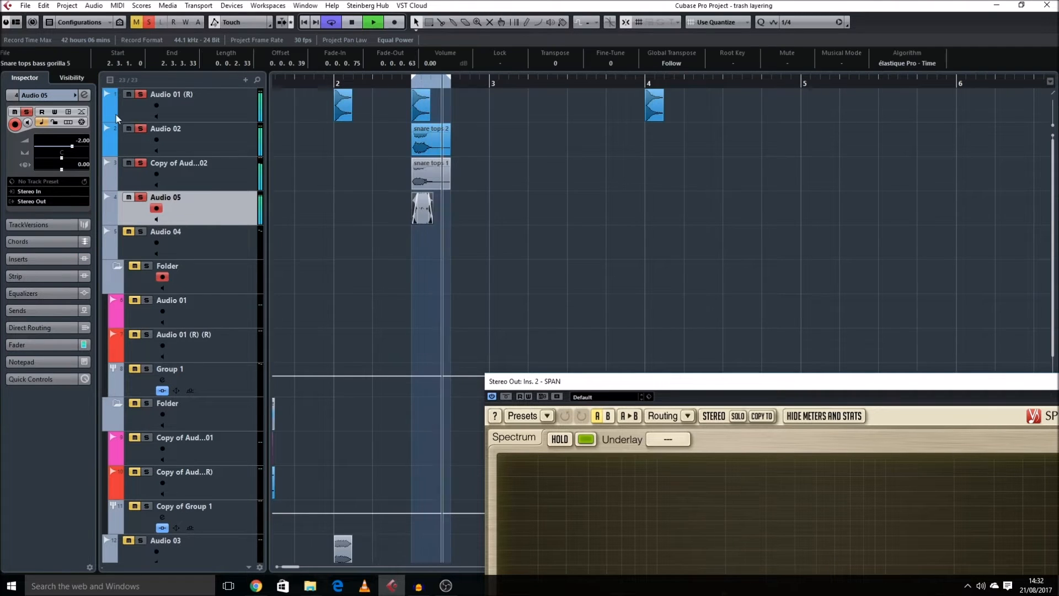
left_click(84, 96)
key("space")
left_click(292, 174)
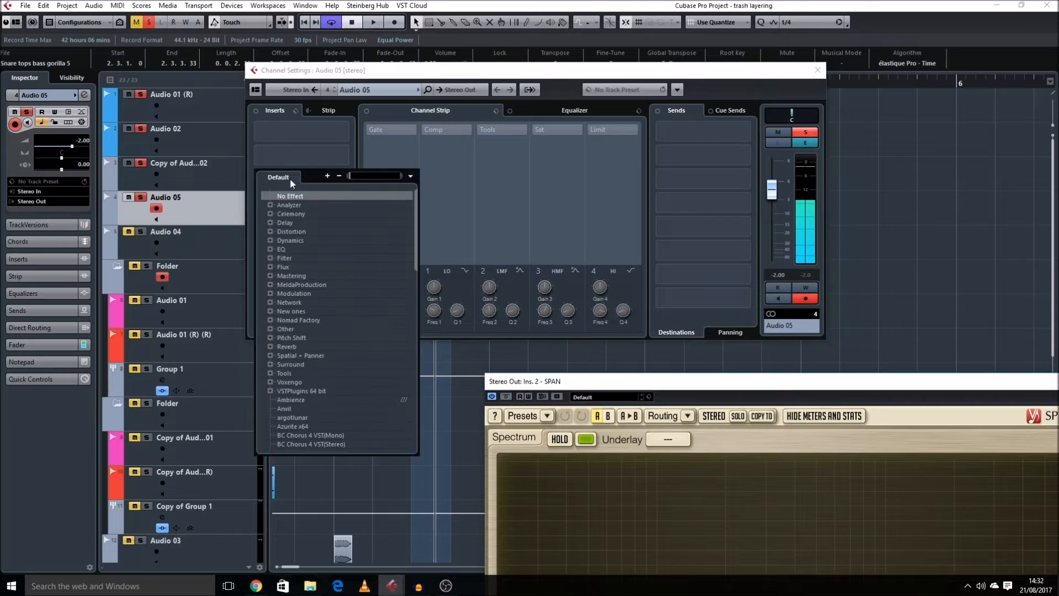
left_click(309, 284)
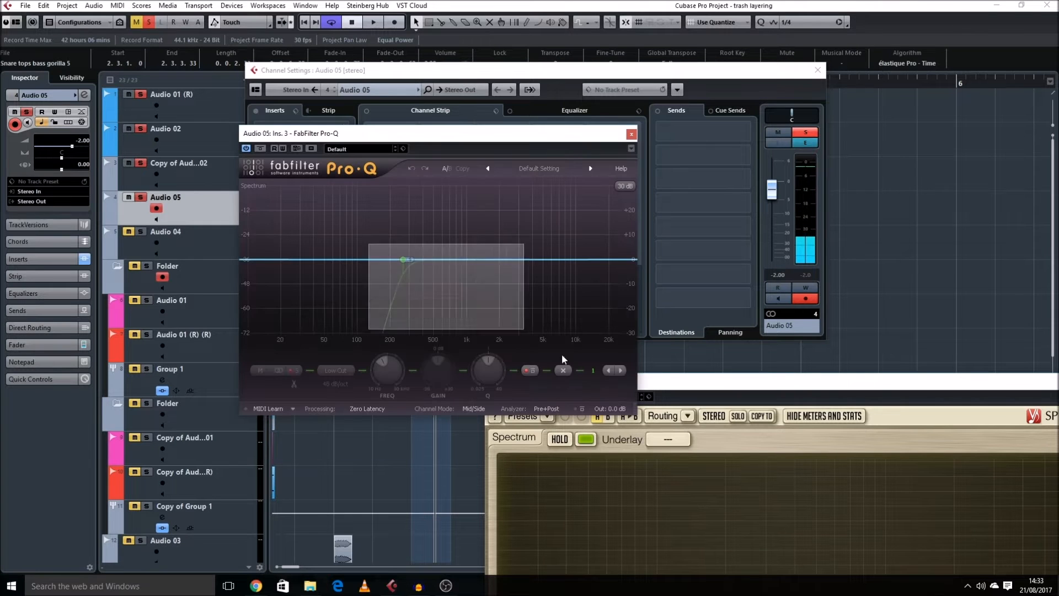
left_click(563, 370)
Shape Audio 05 in Pro-Q with a bell cut of about 14 dB near 570 Hz and a 24 dB/oct low cut near 770 Hz
key("space")
left_click_drag(449, 259, 439, 296)
left_click_drag(262, 260, 451, 265)
key("space")
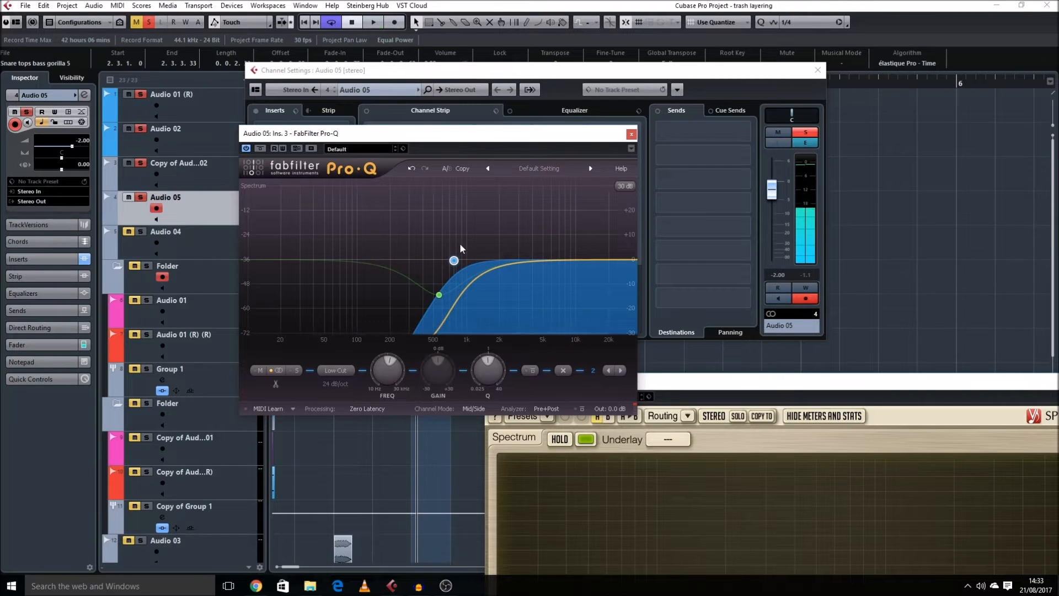
Start loop playback and close the FabFilter Pro-Q and Audio 05 channel settings windows
key("space")
left_click(631, 135)
left_click(818, 69)
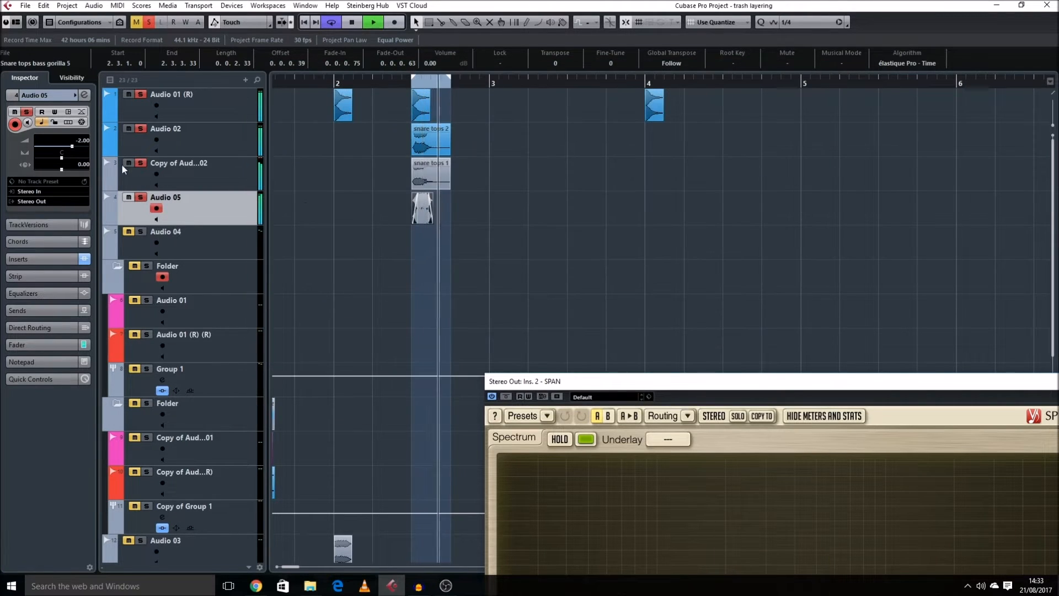
Lower the snare tops 2 event's volume to -2.86 dB and stop playback with the Audio 01 (R) track selected
left_click(423, 130)
left_click_drag(432, 127, 433, 136)
key("shift+g")
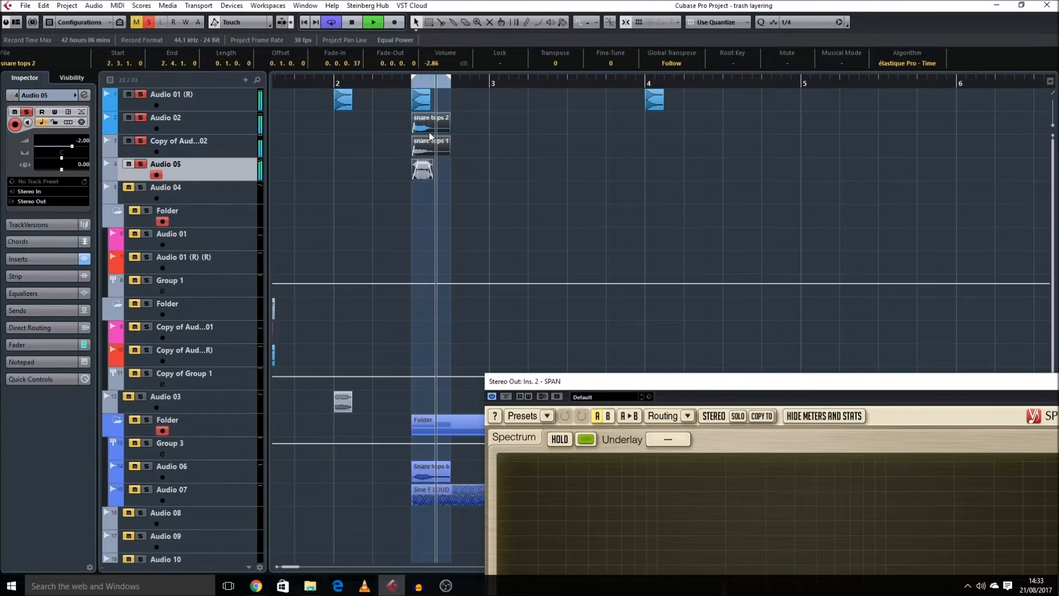
left_click(222, 102)
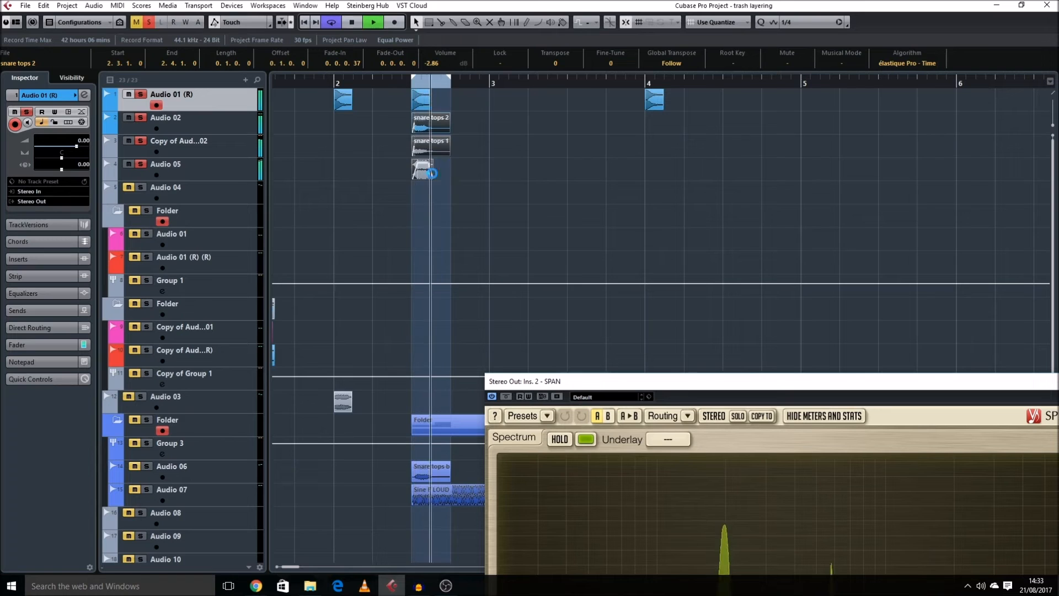
key("space")
left_click(146, 187, "ctrl")
left_click(481, 206)
key("g")
key("g")
scroll(489, 208, "right", 2)
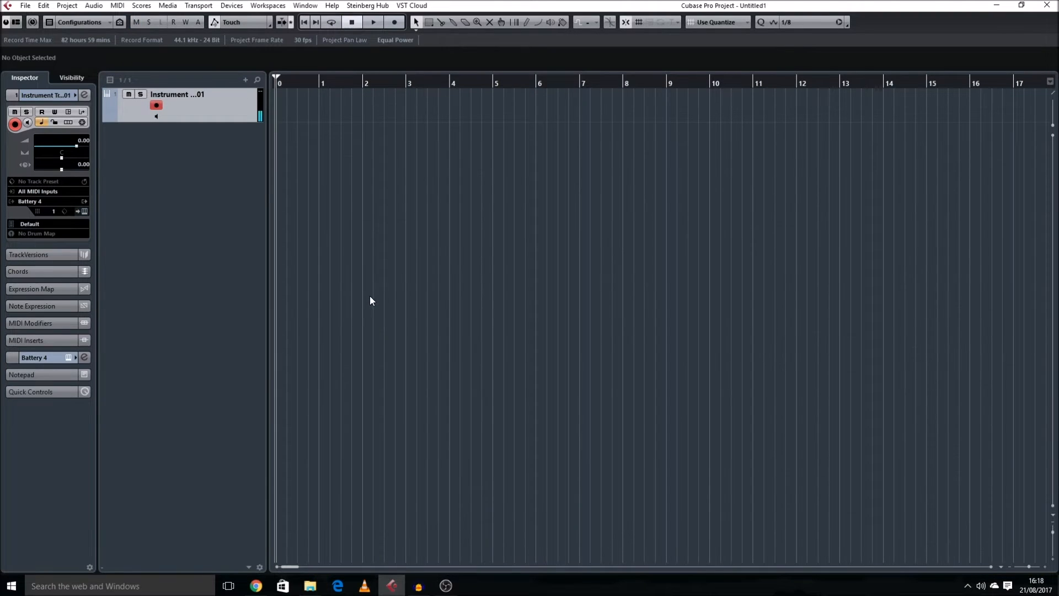
Set the loop range from bar 1 to bar 4 in the new project
key("shift+h")
key("h")
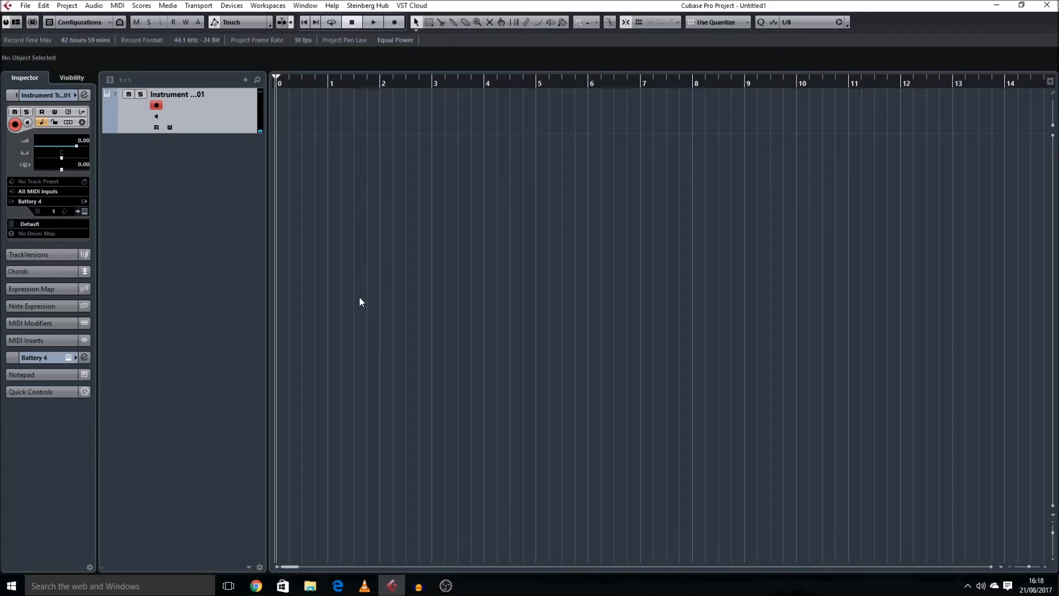
key("shift+h")
key("h")
key("h")
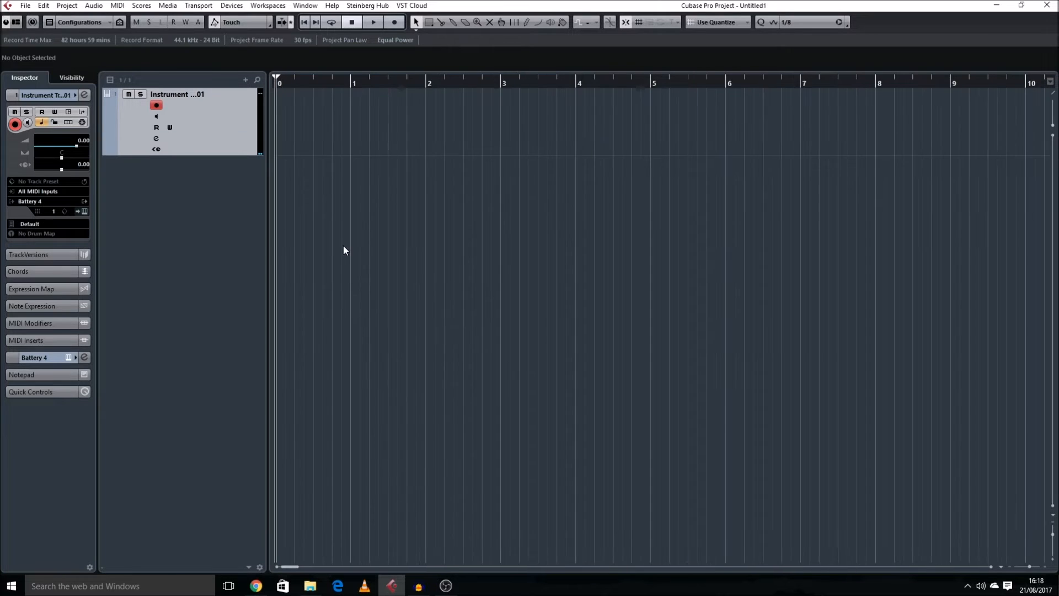
key("g")
key("g")
left_click_drag(279, 82, 485, 109)
left_click_drag(279, 84, 326, 89)
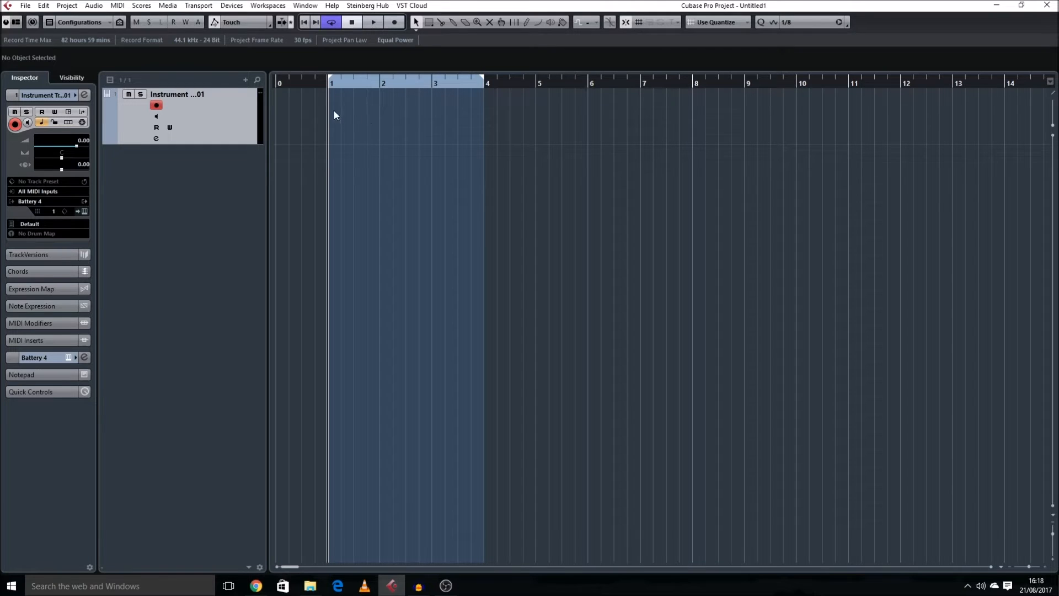
Import the Gorllia Kick 1 sample from the file browser at bar 1 on a new audio track and select that track
key("super+e")
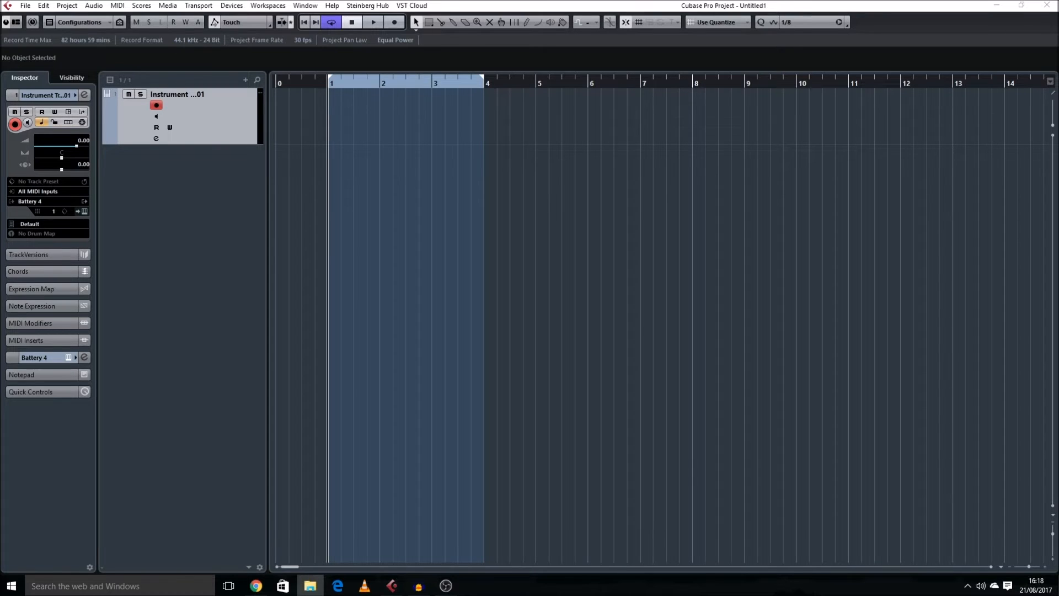
left_click_drag(334, 131, 339, 190)
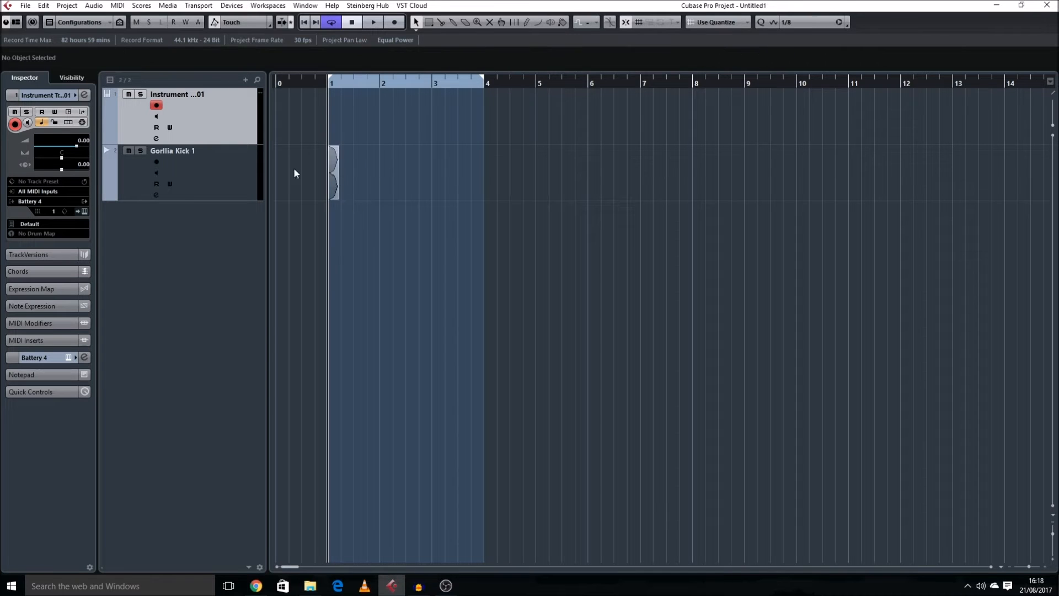
left_click(162, 155)
Audition the kick soloed and set the loop range around it, from 1 to 1.2
key("p")
key("shift+h")
key("space")
key("h")
key("h")
key("h")
key("h")
key("h")
key("space")
left_click_drag(346, 78, 353, 79)
left_click(331, 110)
key("shift+g")
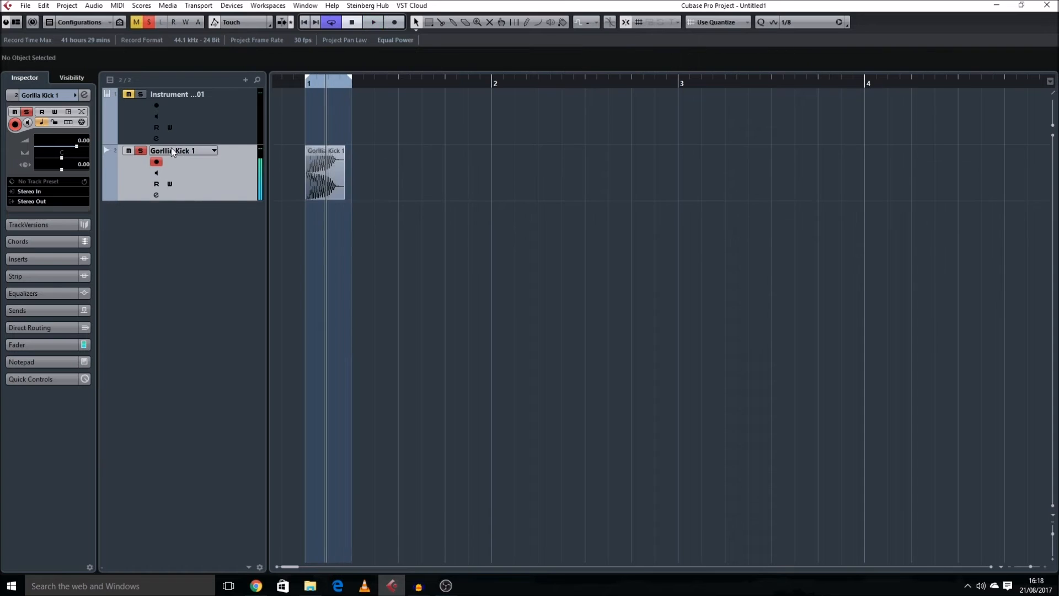
Pin the Stereo Out channel in the mixer and load the FX chain preset The master chain on its inserts
key("F3")
left_click(24, 91)
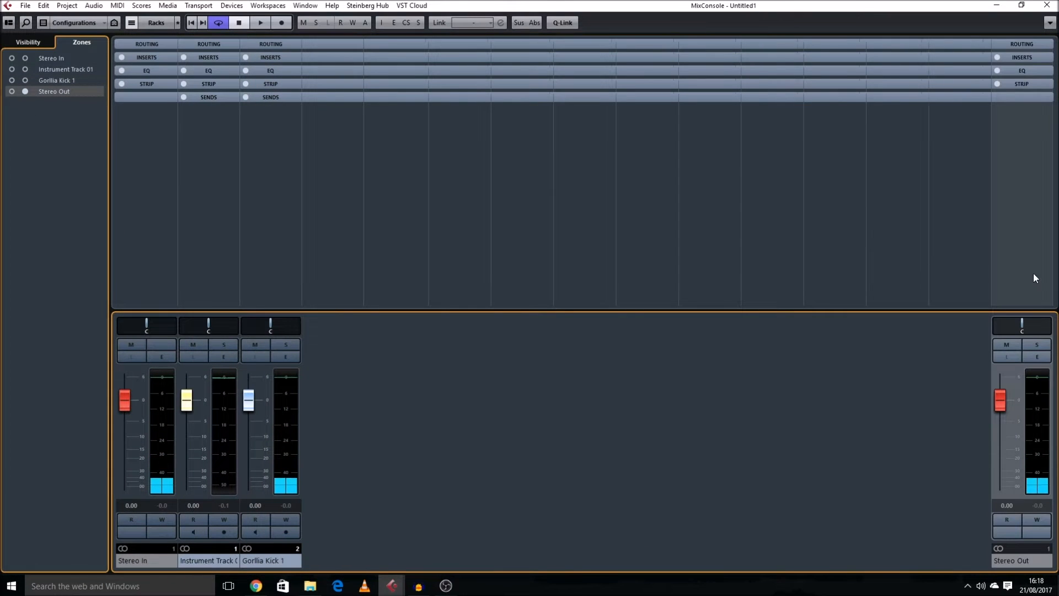
left_click(1037, 356)
left_click(323, 170)
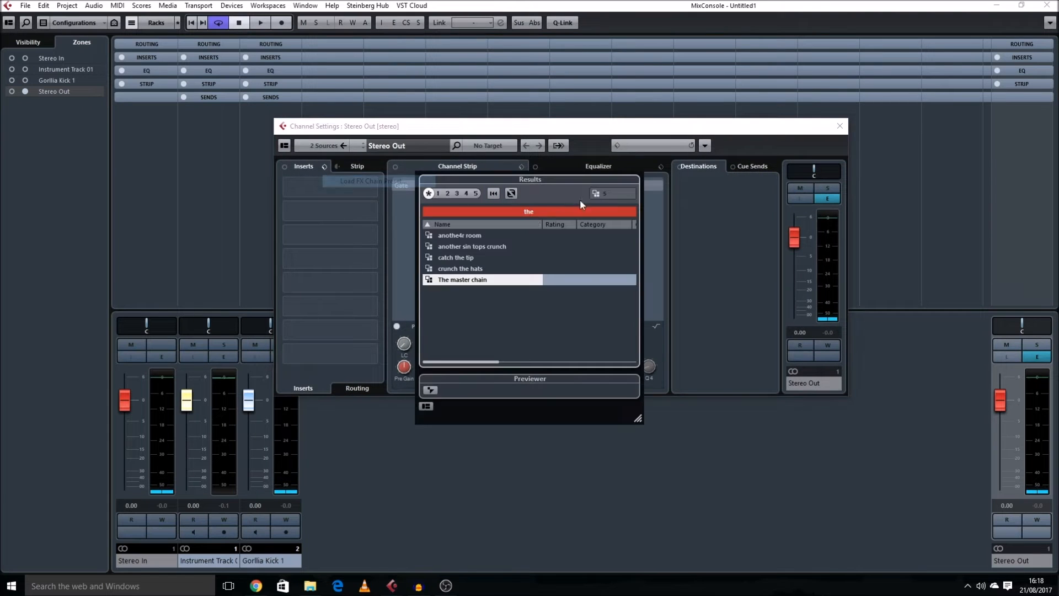
double_click(484, 281)
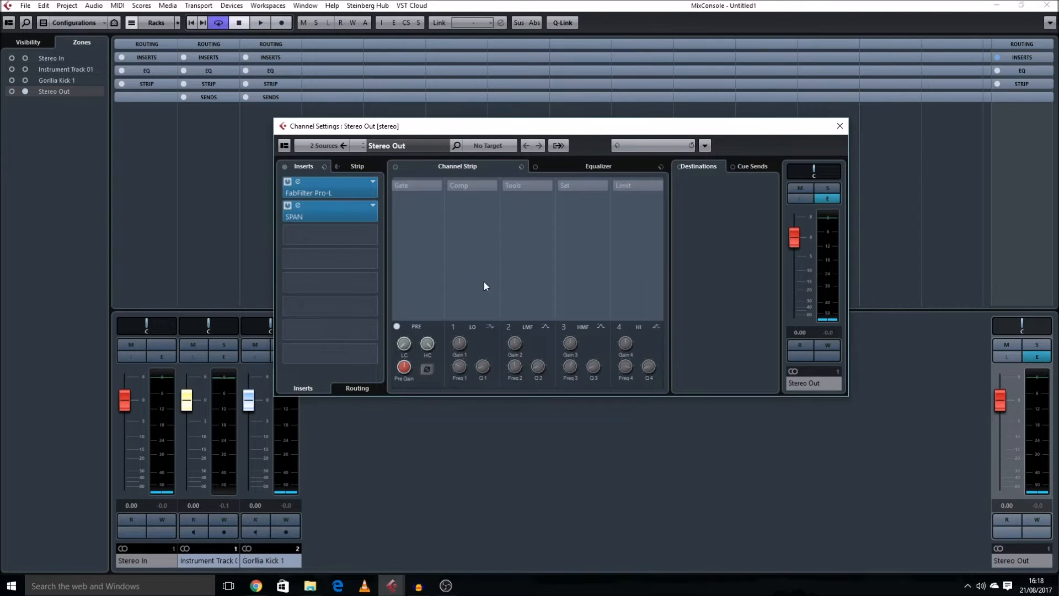
Open the FabFilter Pro-L and SPAN inserts, leave only SPAN open below the tracks, and close the channel settings and mixer
left_click(334, 191)
left_click_drag(656, 215, 452, 214)
left_click(330, 215)
left_click_drag(297, 536, 652, 436)
left_click(781, 215)
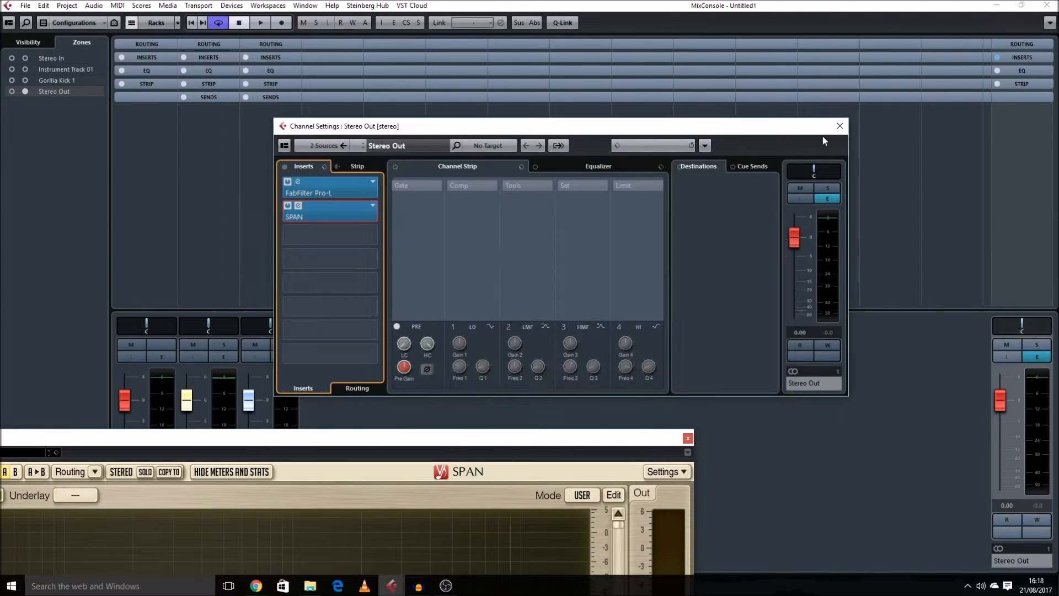
left_click(839, 126)
left_click(837, 127)
key("shift+h")
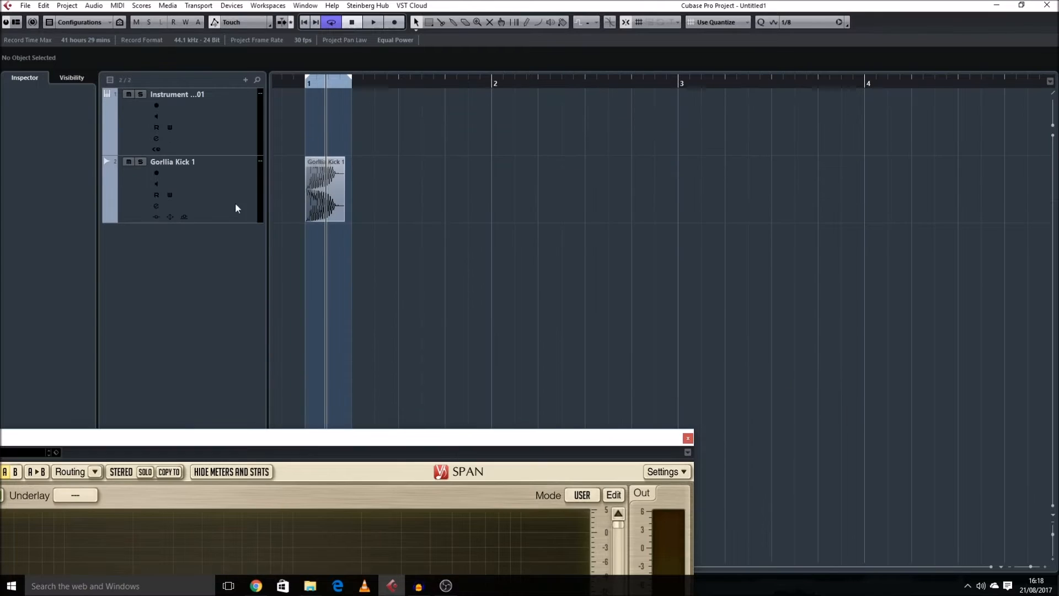
left_click(239, 203)
key("h")
key("h")
key("shift+i")
key("Return")
key("shift+g")
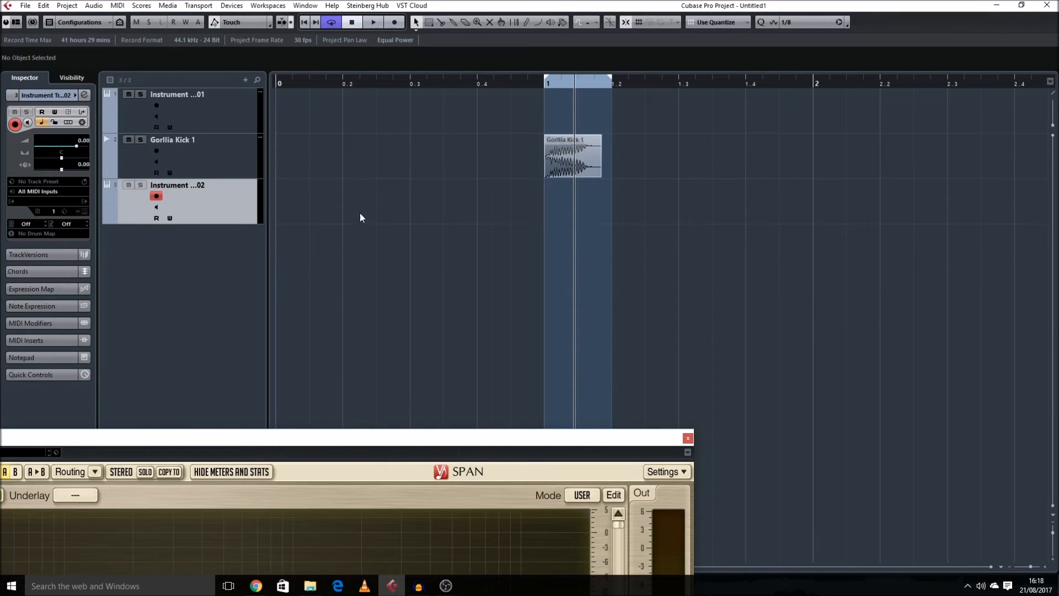
key("ctrl+z")
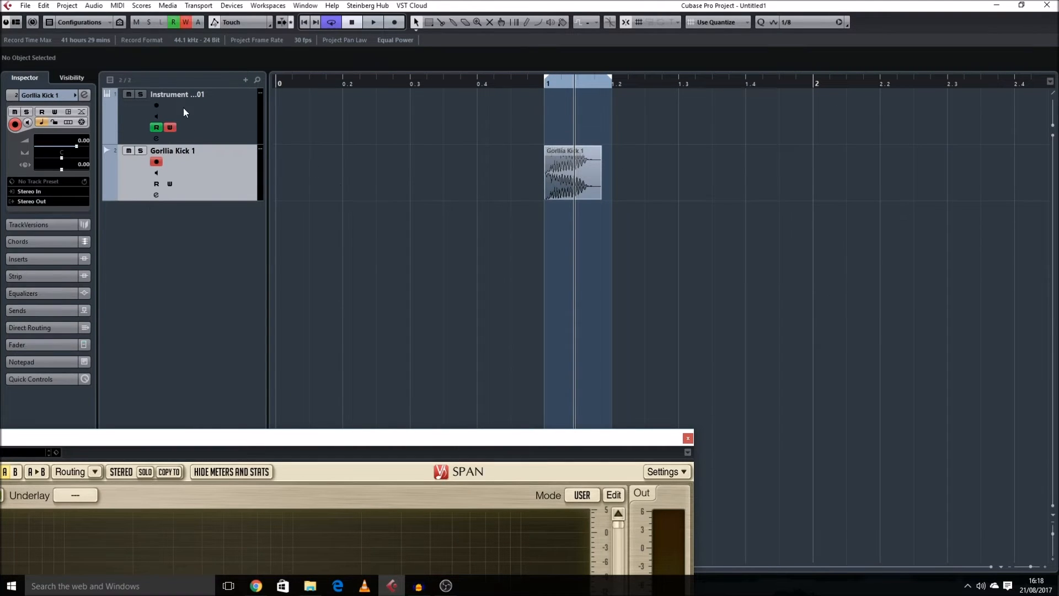
Open Battery 4 from the instrument track and audition the OpenHH Dragon and OpenHH DubRemix 1 acoustic open hi-hat samples
left_click(173, 119)
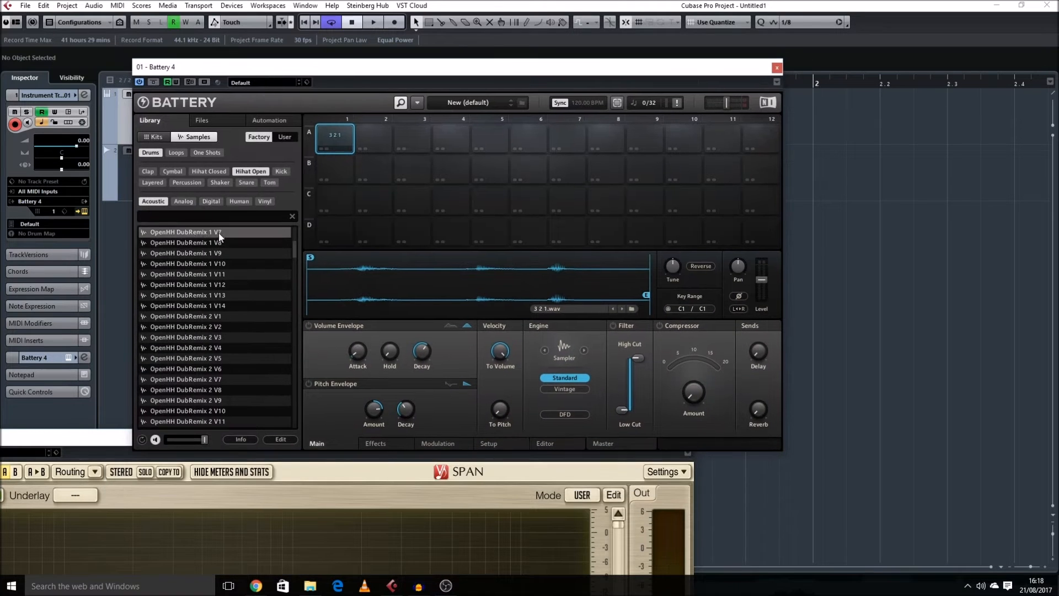
scroll(219, 237, "up", 5)
left_click(217, 243)
left_click(217, 253)
left_click(218, 263)
left_click(219, 274)
left_click(220, 284)
left_click(221, 295)
left_click(223, 306)
left_click(220, 318)
scroll(220, 319, "down", 1)
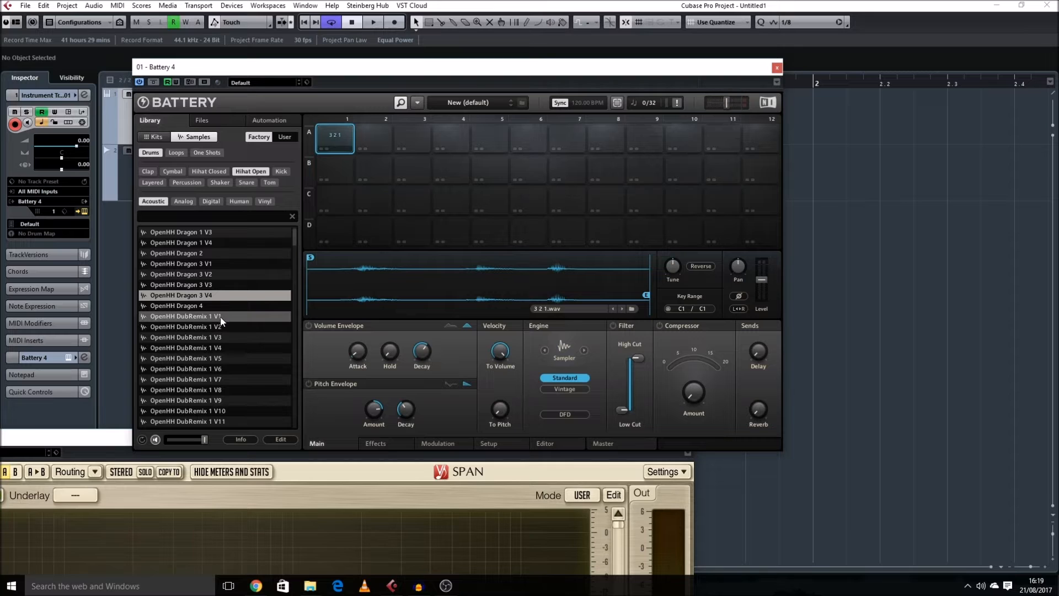
left_click(221, 317)
left_click(222, 326)
left_click(224, 336)
left_click(231, 347)
left_click(237, 359)
left_click(237, 369)
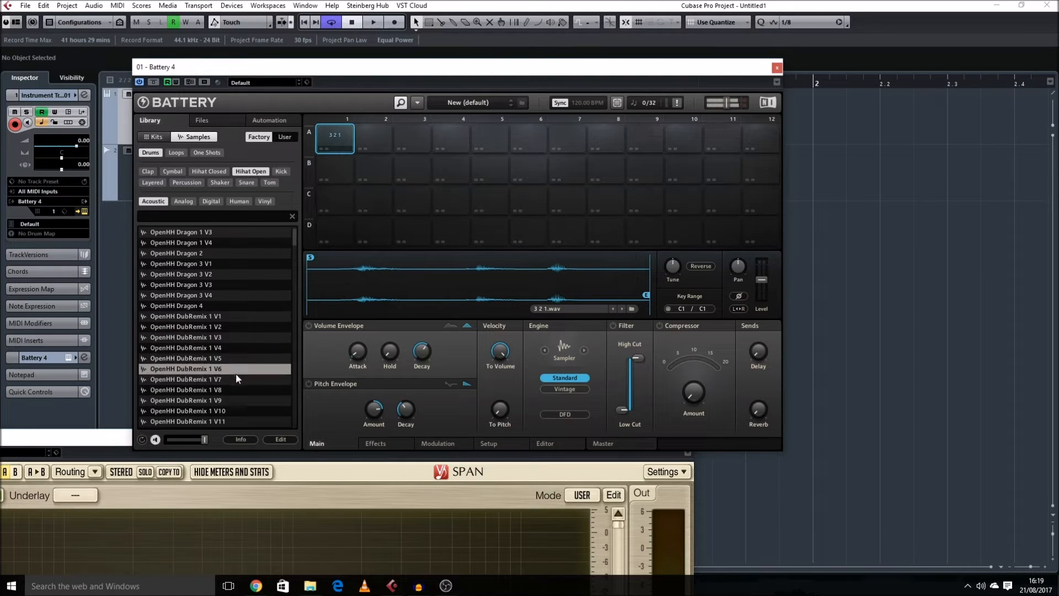
scroll(236, 377, "down", 3)
left_click(228, 328)
left_click(233, 347)
left_click(234, 358)
left_click(236, 390)
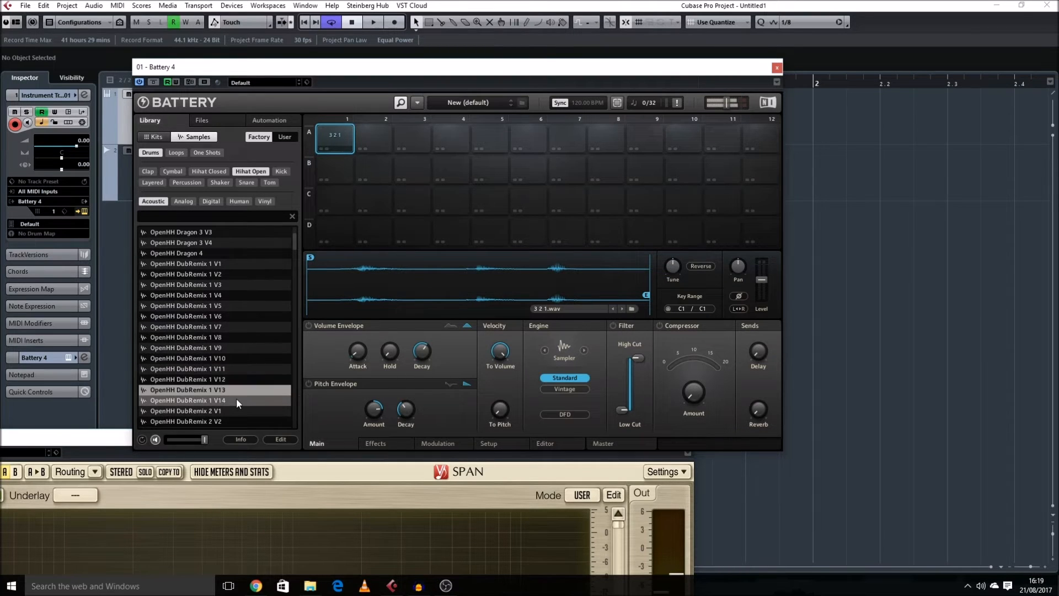
Load OpenHH DubRemix 1 V12 into cell A2, audition DubRemix 2 samples, and replace the cell's sample with OpenHH DubRemix 2 V14
scroll(237, 394, "down", 4)
left_click_drag(228, 304, 379, 139)
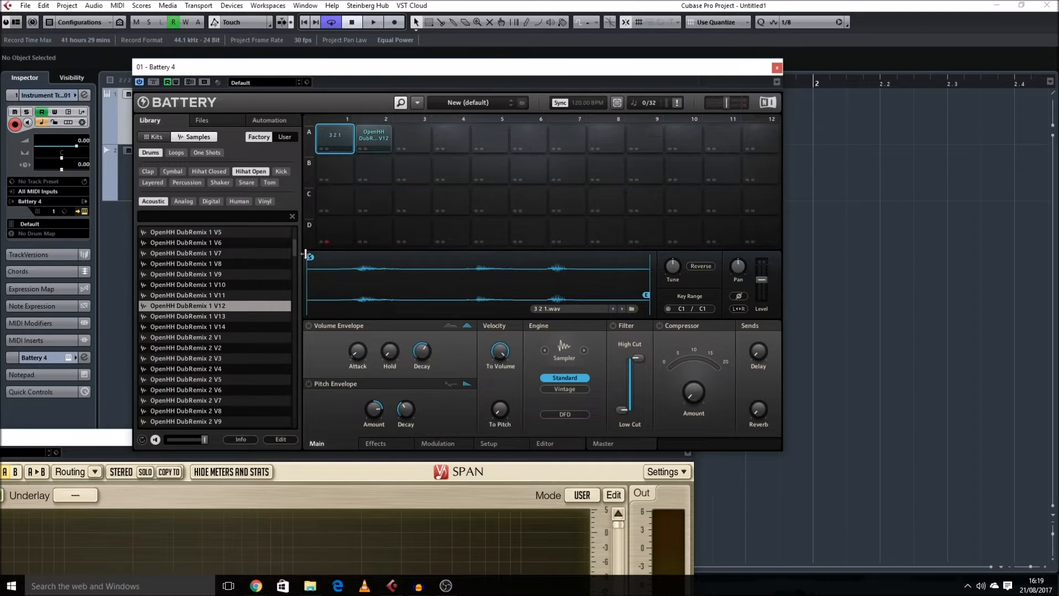
left_click(412, 131)
left_click(234, 338)
scroll(234, 350, "down", 3)
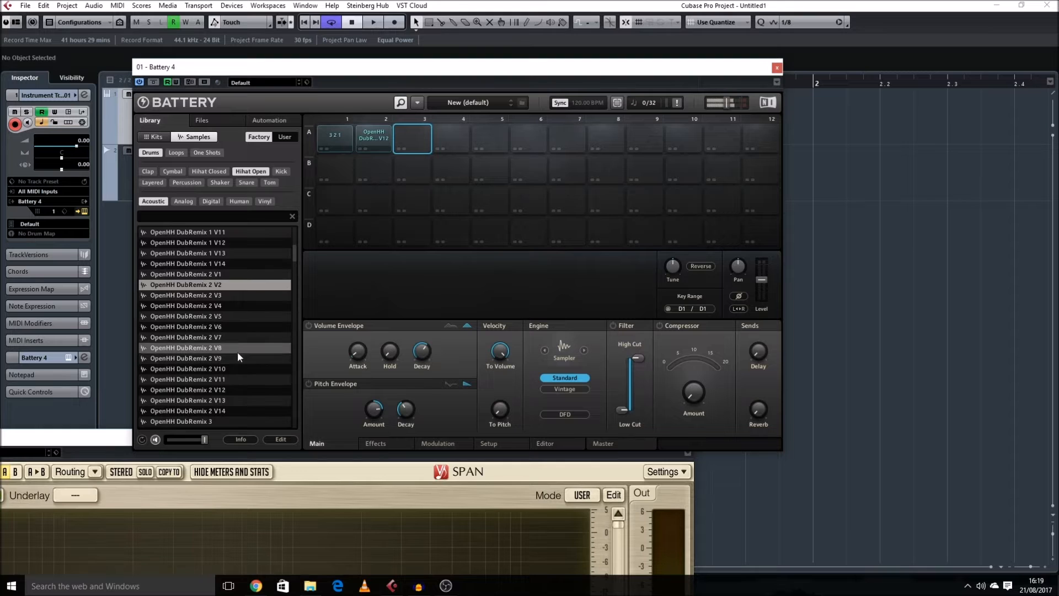
left_click(237, 349)
scroll(235, 345, "down", 4)
left_click(234, 339)
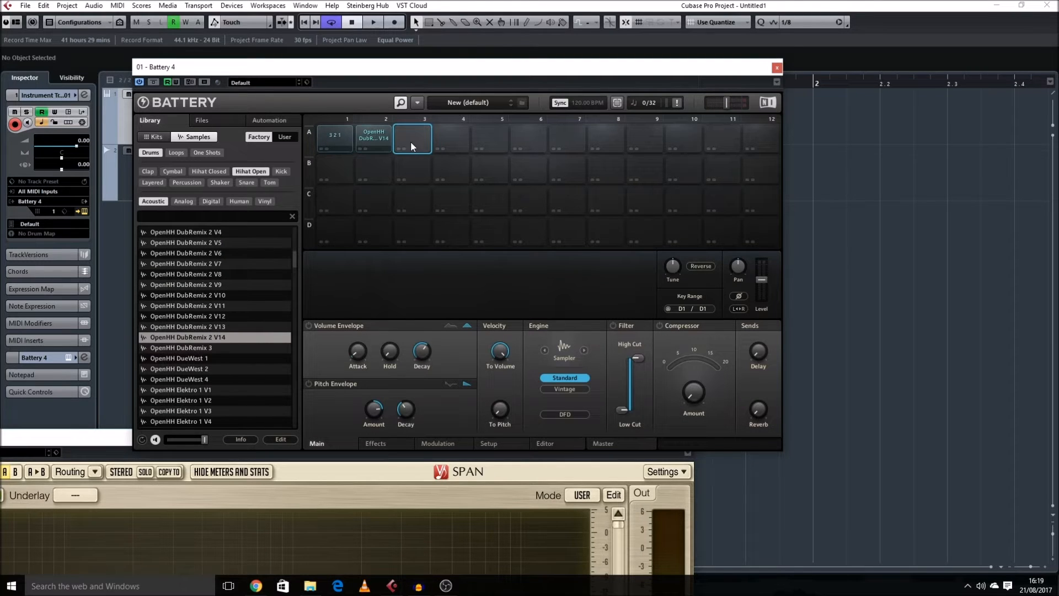
Audition the OpenHH DueWest samples and load OpenHH DueWest 2 into cell A3
left_click(235, 357)
scroll(226, 342, "down", 3)
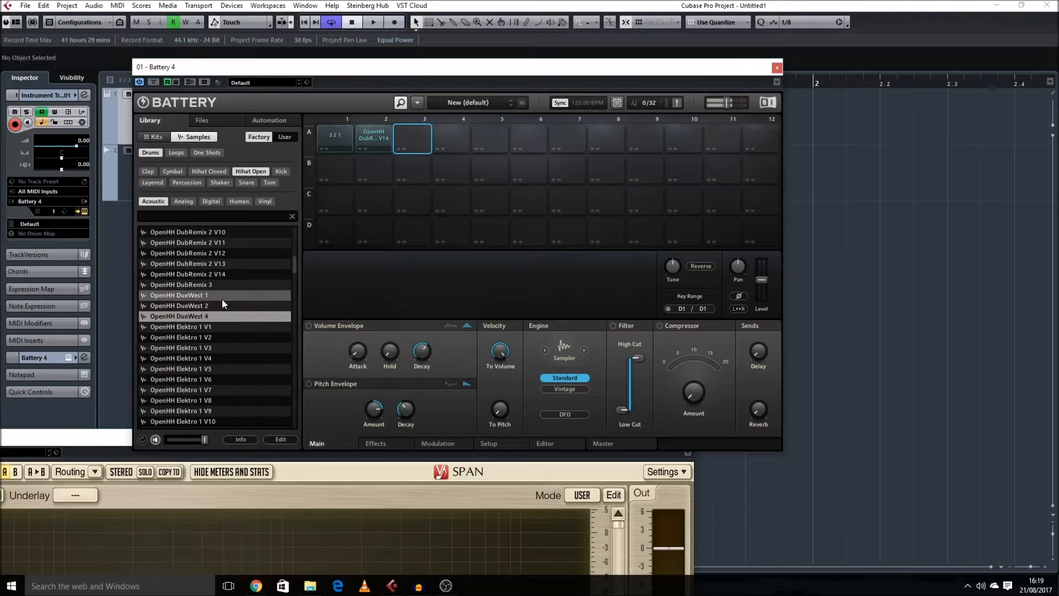
left_click(224, 306)
left_click_drag(404, 135, 408, 137)
Compare the OpenHH Elektro 1 samples with DueWest 2, reselect cell A3, and close Battery 4
left_click(445, 134)
left_click(246, 337)
left_click(237, 347)
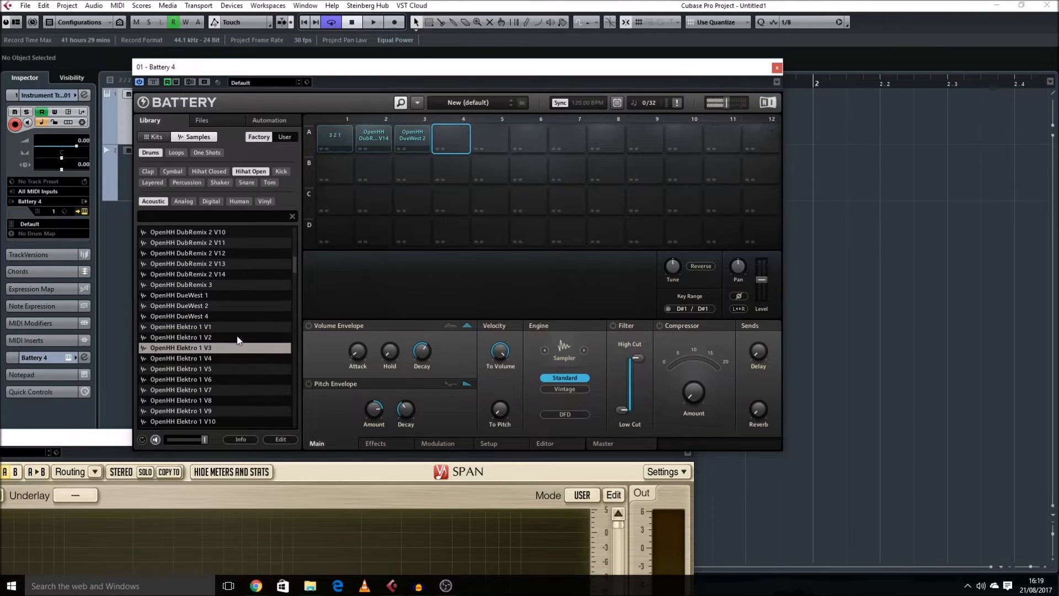
left_click(232, 306)
left_click(398, 139)
left_click(777, 68)
Create a one-beat MIDI part at bar 1 on the instrument track and fill it with a single D1 note
left_click_drag(546, 115, 614, 115)
double_click(594, 119)
key("h")
key("h")
key("h")
key("h")
scroll(575, 261, "down", 5)
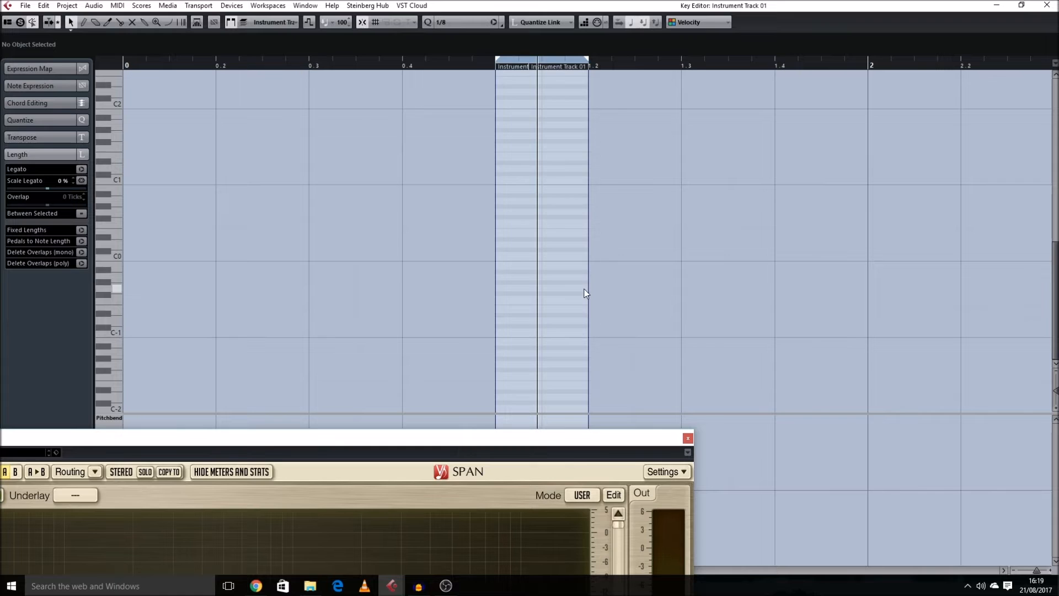
scroll(591, 294, "right", 2)
scroll(519, 294, "up", 3)
left_click_drag(318, 248, 410, 245)
key("Up")
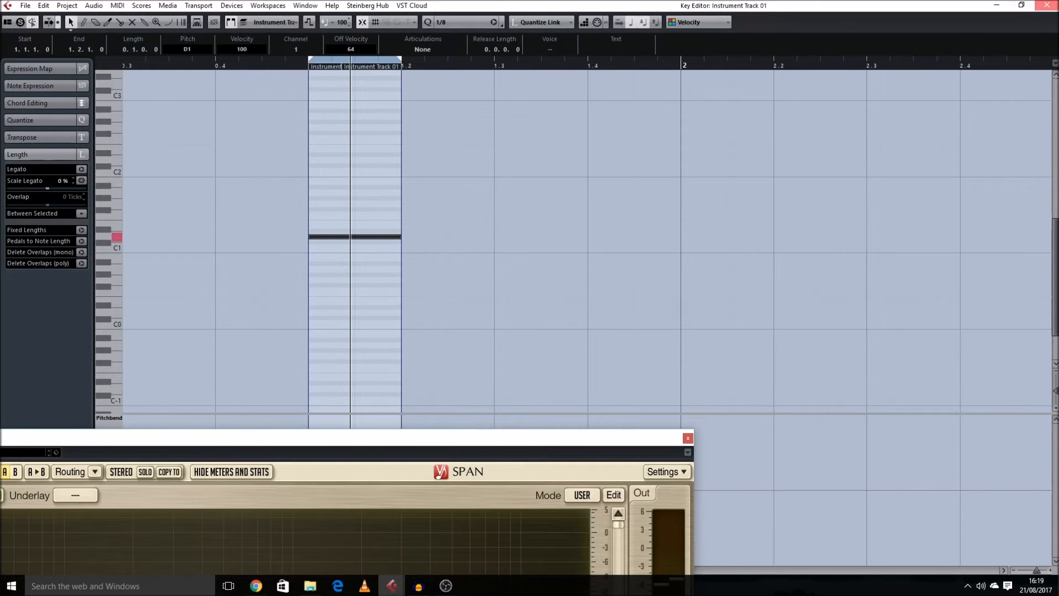
left_click(1047, 5)
Render the instrument track's MIDI part in place to a new audio track
left_click(669, 168)
key("shift+h")
left_click(577, 132)
scroll(608, 150, "right", 2)
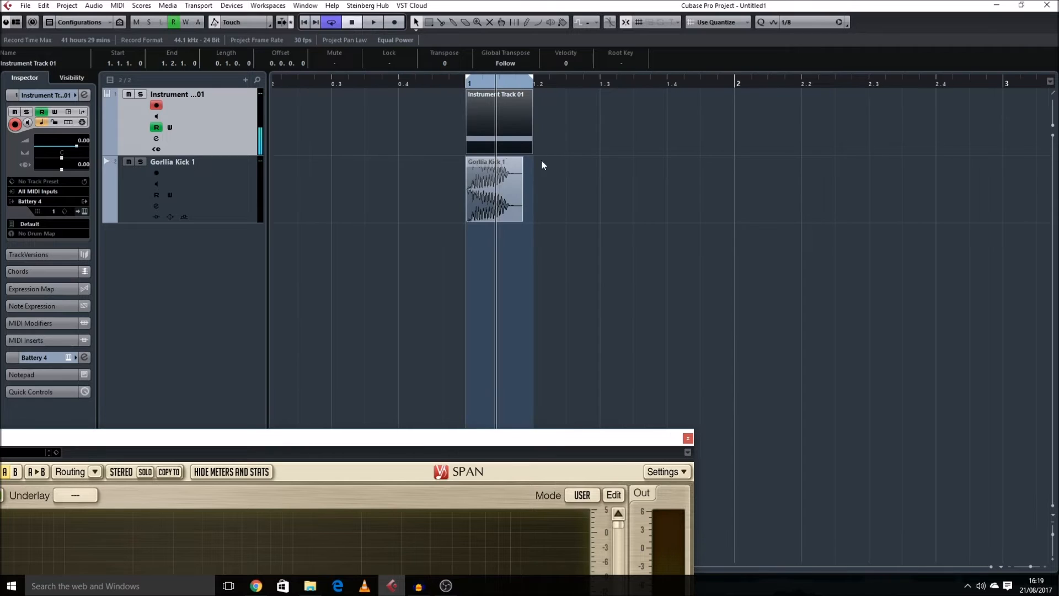
left_click(83, 96)
left_click(817, 71)
key("alt+r")
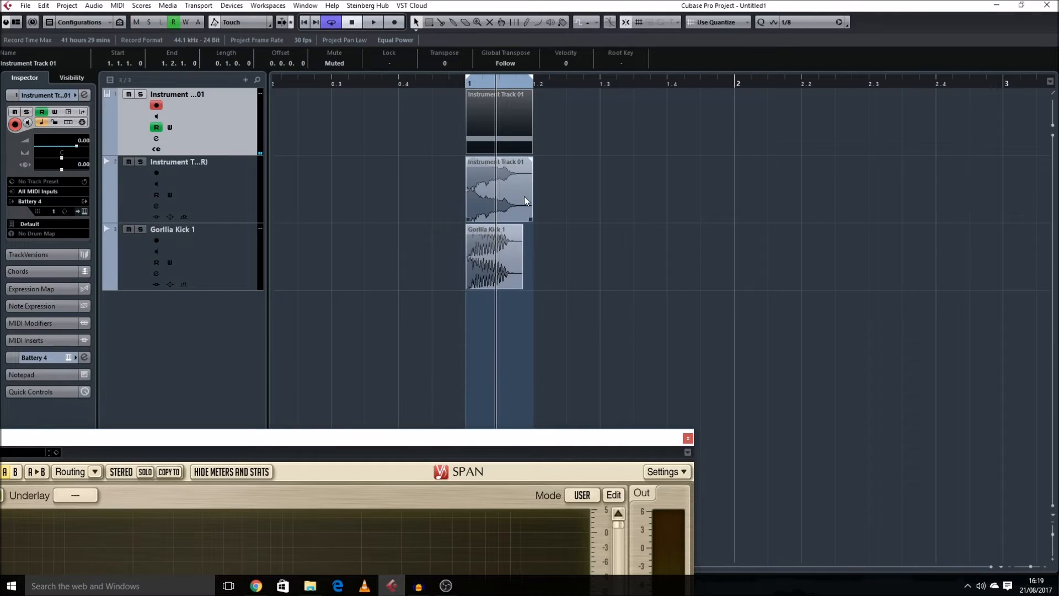
Audition the rendered hi-hat track in solo
left_click(227, 172)
left_click(515, 186)
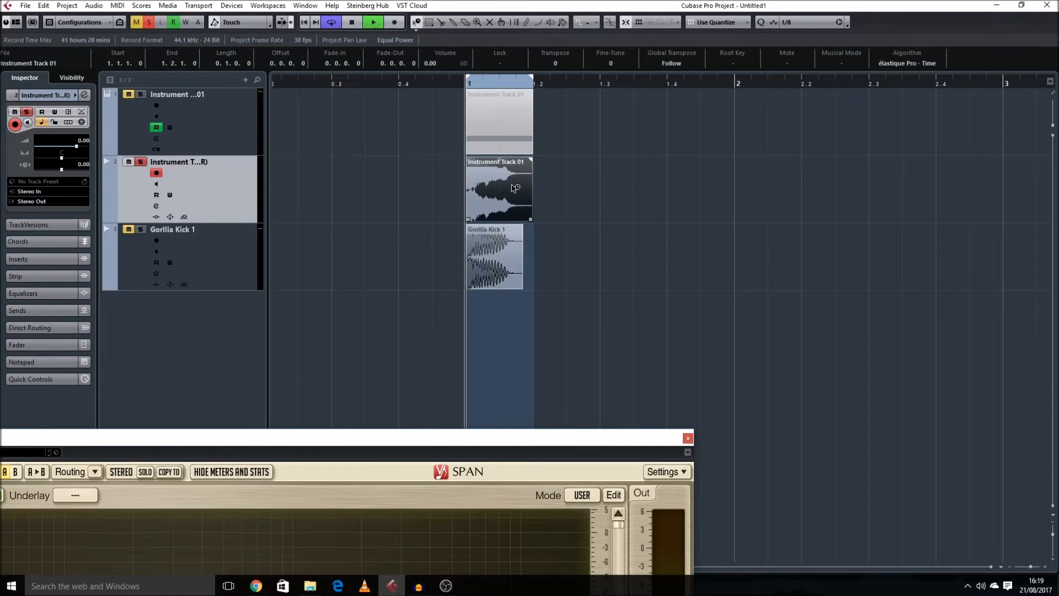
left_click(522, 216)
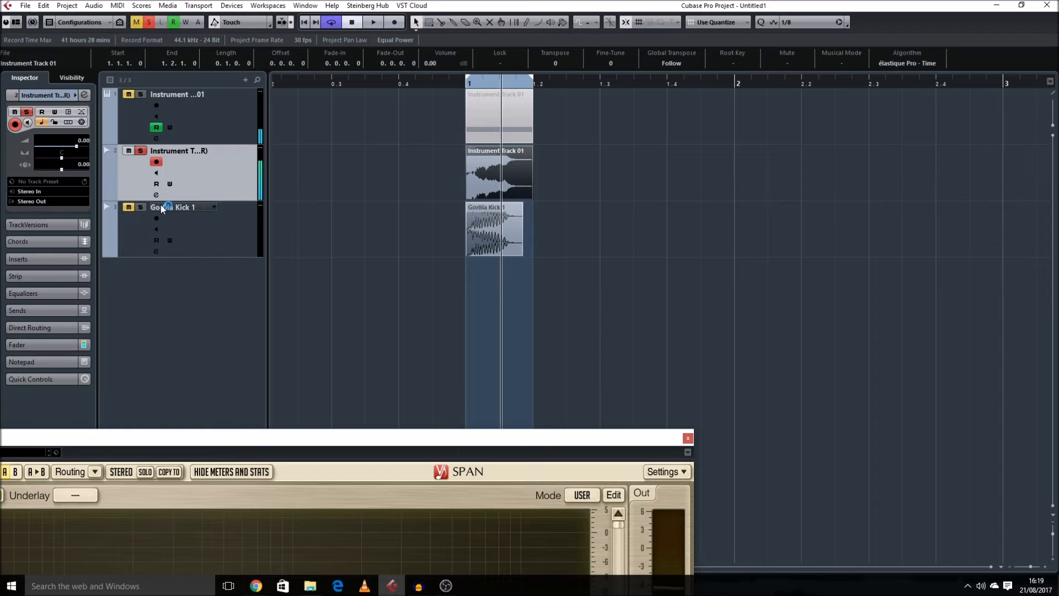
Color the rendered hi-hat track blue with Color 11 and the Gorllia Kick 1 track yellow
left_click(564, 170)
left_click(563, 26)
left_click(581, 149)
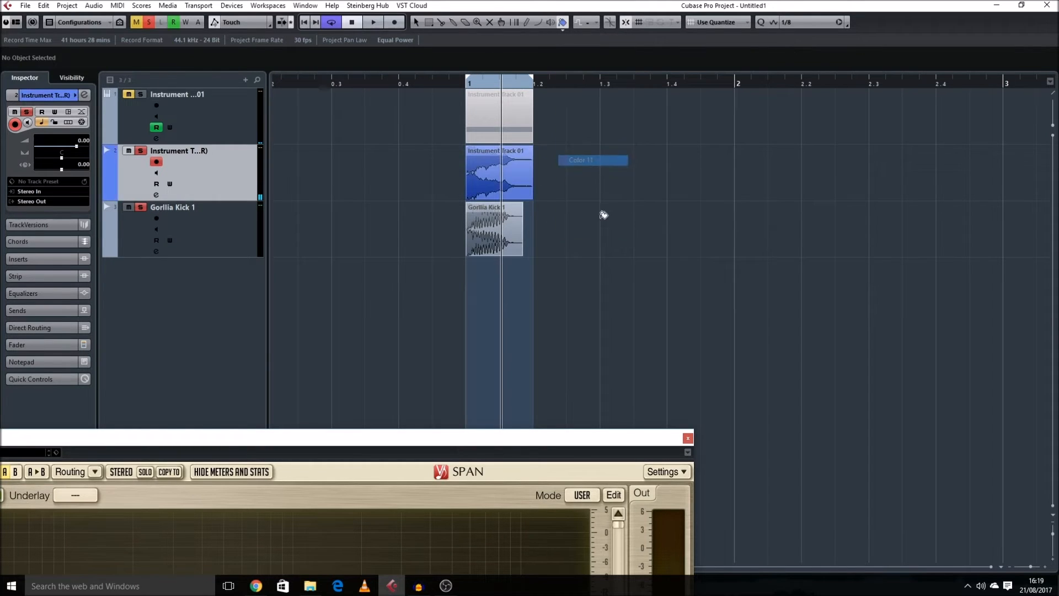
left_click(355, 249)
left_click(562, 31)
left_click(560, 30)
left_click(562, 31)
left_click(588, 87)
Play both layers, lower the rendered hi-hat event's volume to -2.61 dB, and bring the SPAN analyzer into full view
key("shift+h")
left_click_drag(574, 272, 438, 202)
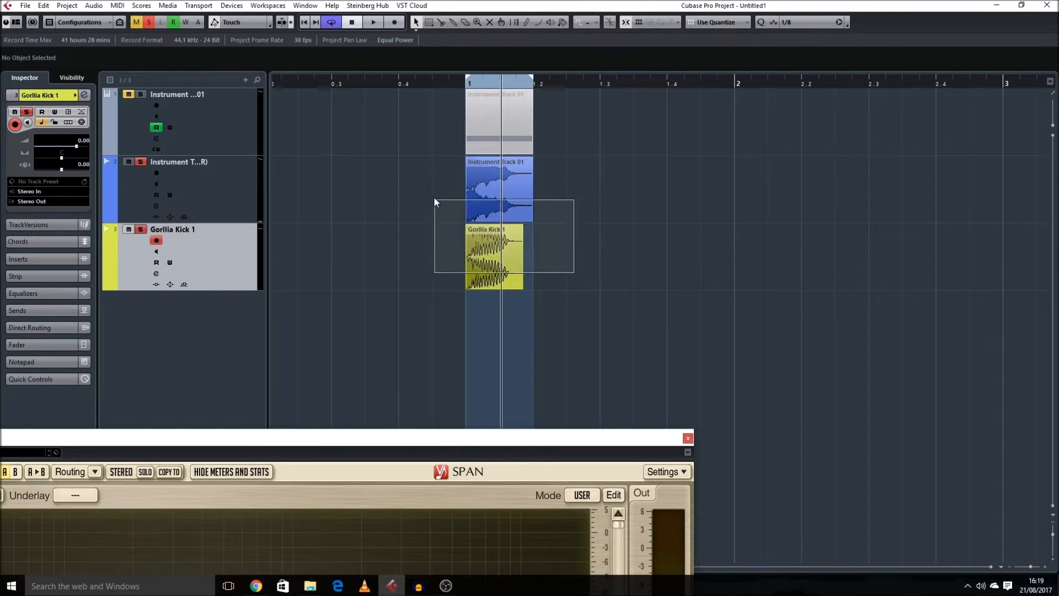
key("space")
key("shift+g")
key("shift+g")
scroll(492, 227, "right", 1)
left_click(233, 137)
left_click(457, 156)
left_click(448, 142)
left_click_drag(344, 452, 515, 146)
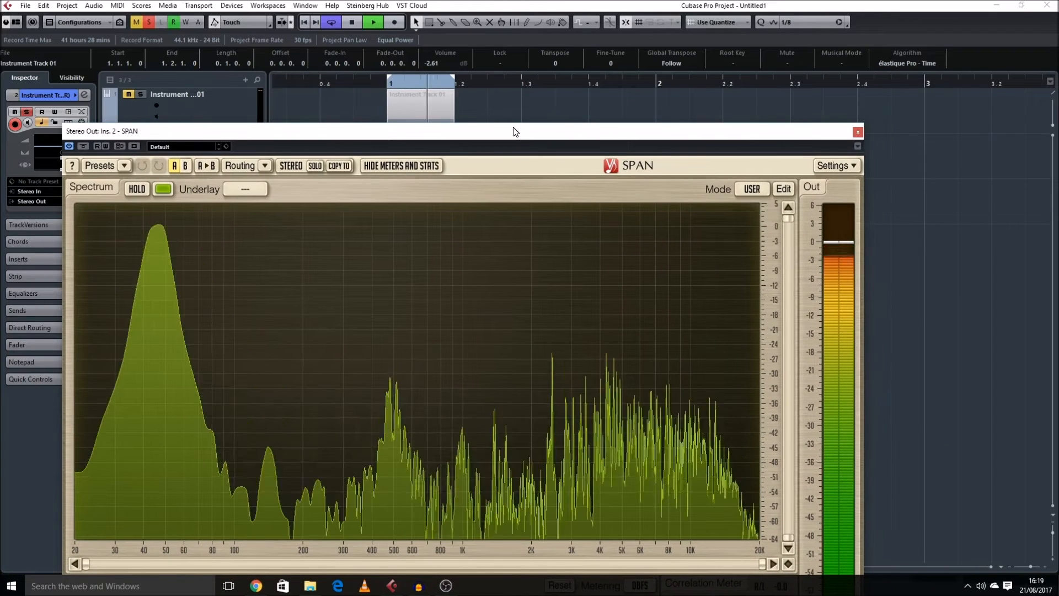
Stop playback and move the SPAN window down so the layered tracks are uncovered
key("space")
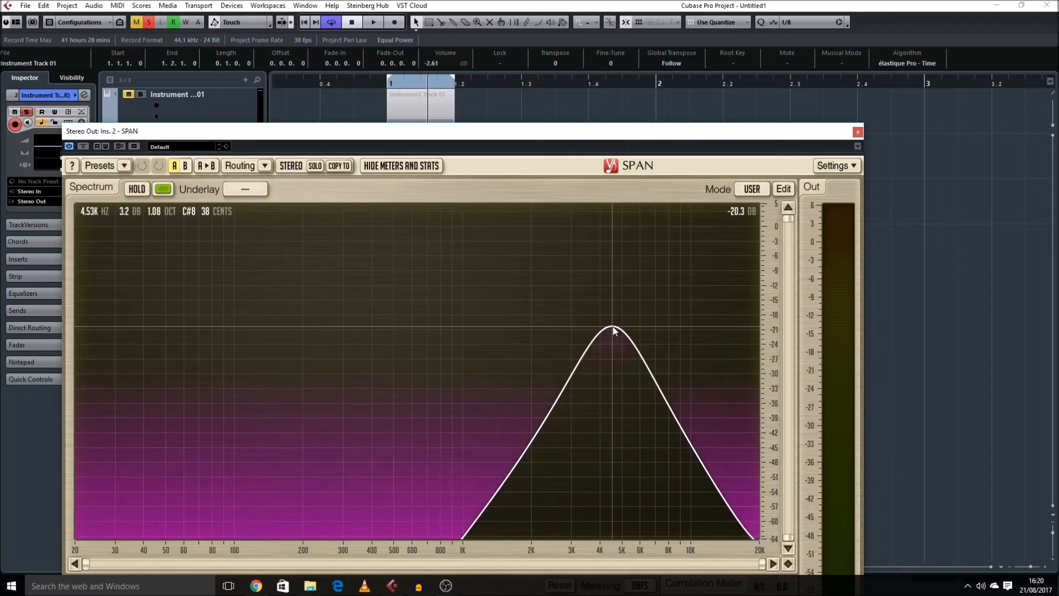
left_click_drag(617, 133, 719, 352)
key("ctrl+s")
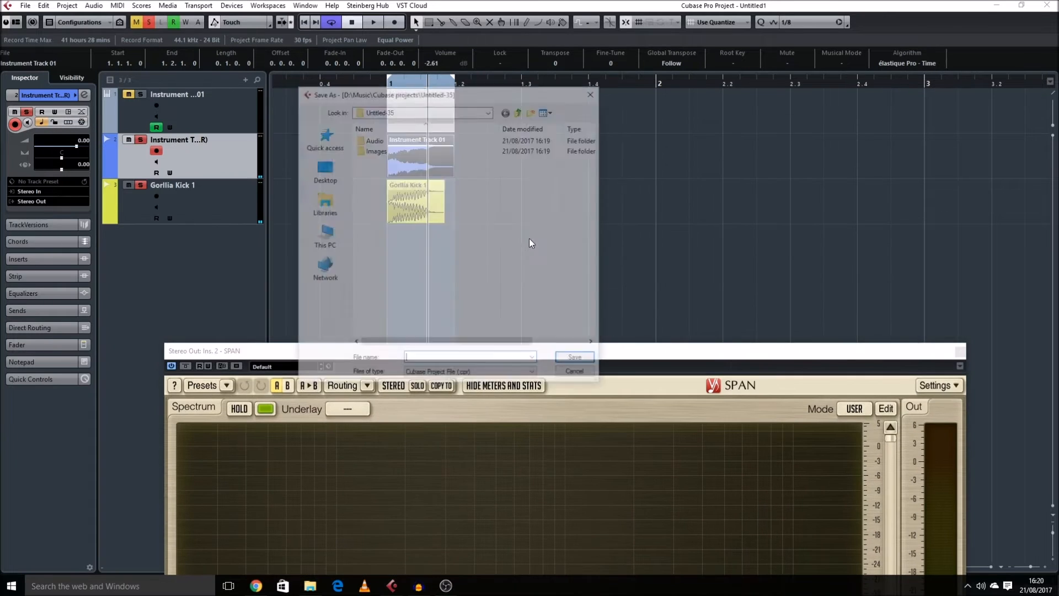
left_click(575, 376)
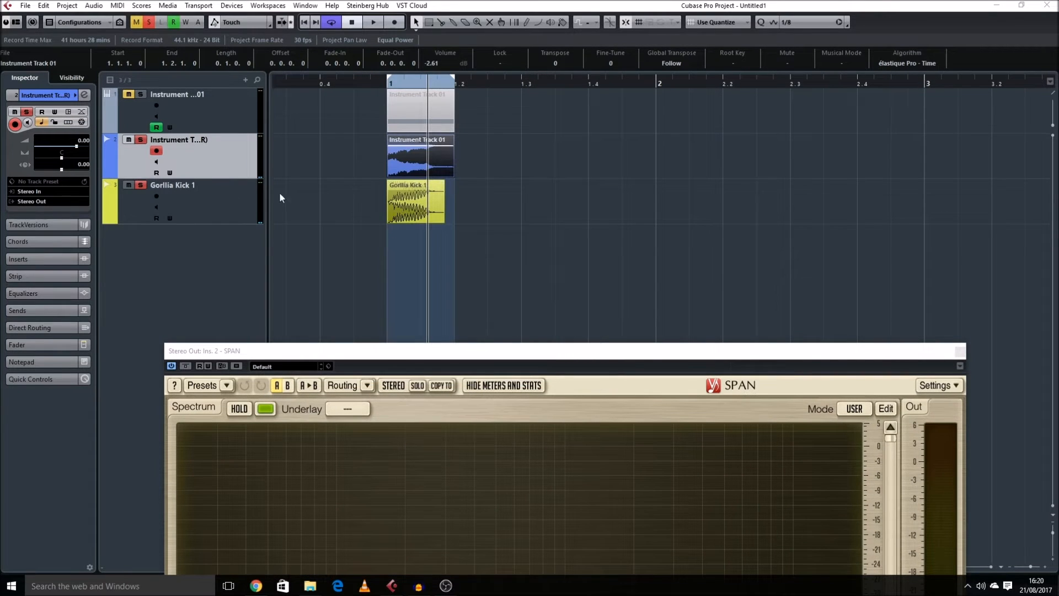
Route the rendered hi-hat and Gorllia Kick 1 tracks to a new group track and gather both tracks in a folder
key("ctrl+g")
key("Return")
left_click(188, 184)
left_click(202, 249, "shift")
Move Group 1 out of the Group Tracks folder and delete that empty folder
left_click_drag(151, 284, 174, 270)
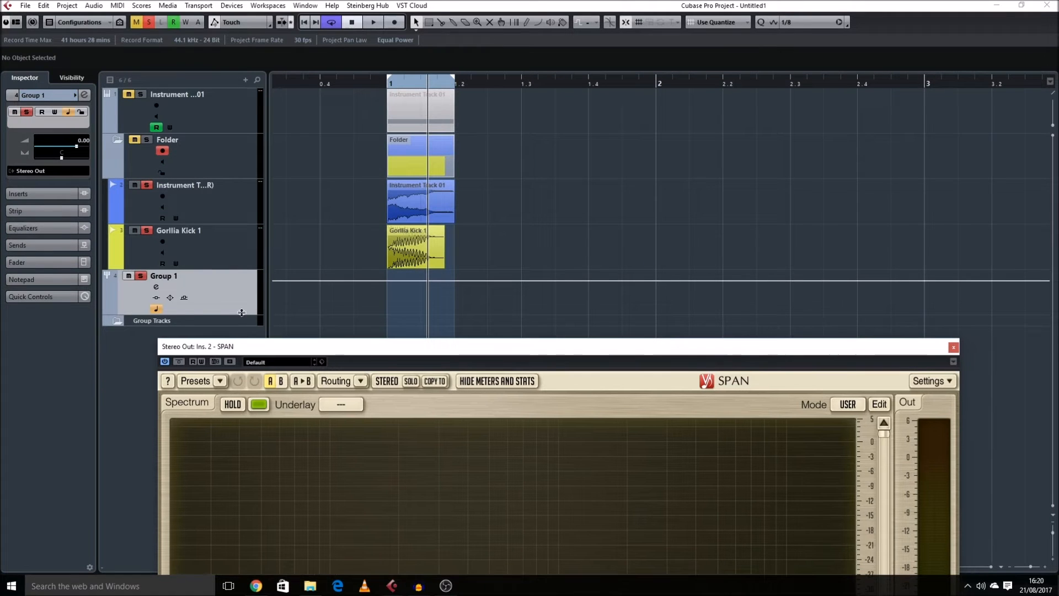
left_click(164, 319)
key("Delete")
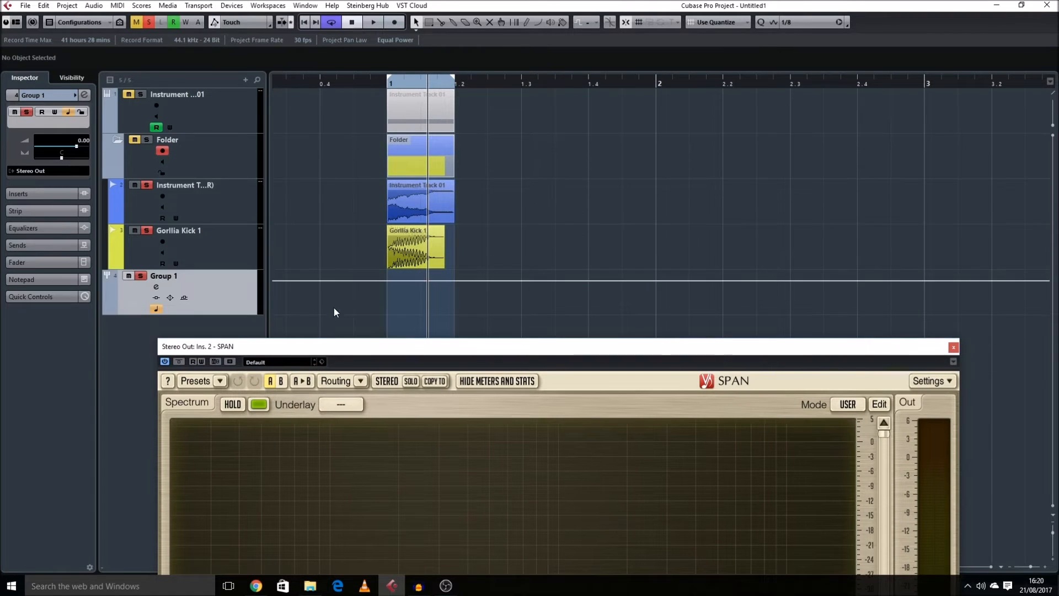
Save the project as "b.g kick trash 2"
key("ctrl+s")
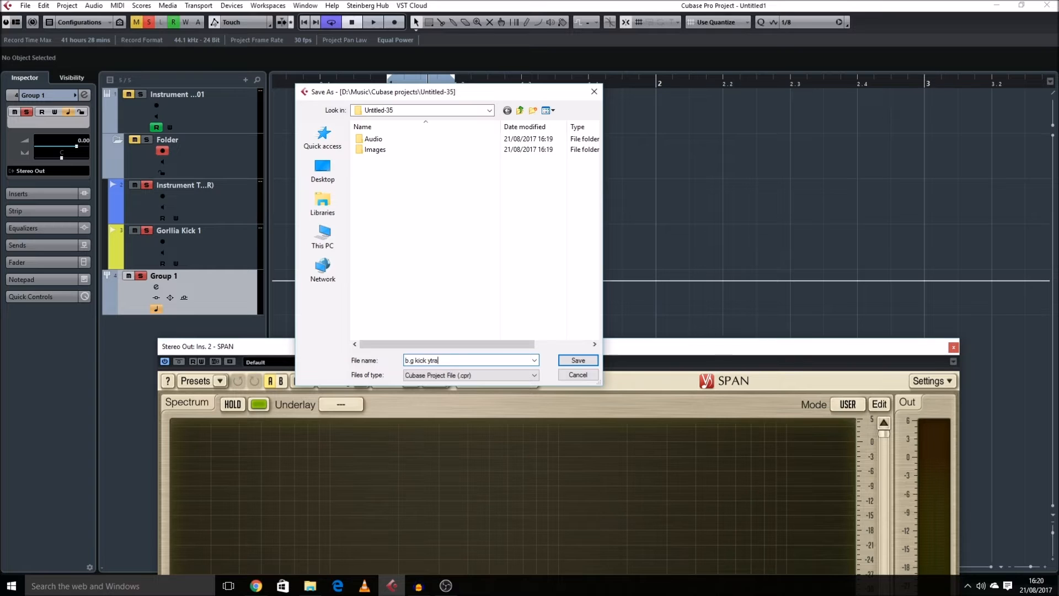
type("b.g kick trash 2")
key("Return")
Audition the kick and hi-hat layers together through the group, checking that both events start at 1.1.1.0
left_click(418, 261)
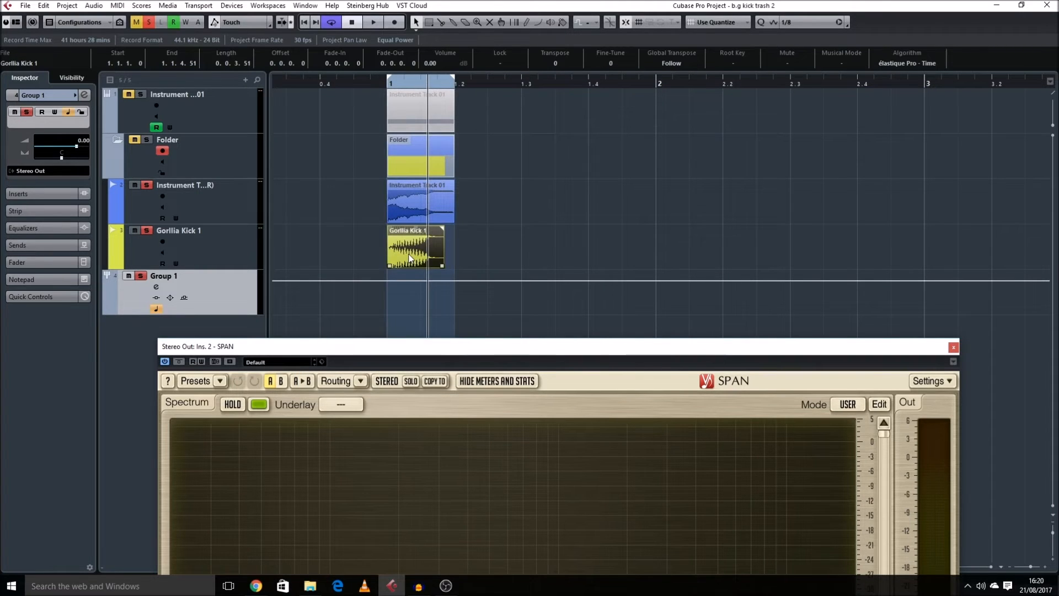
key("space")
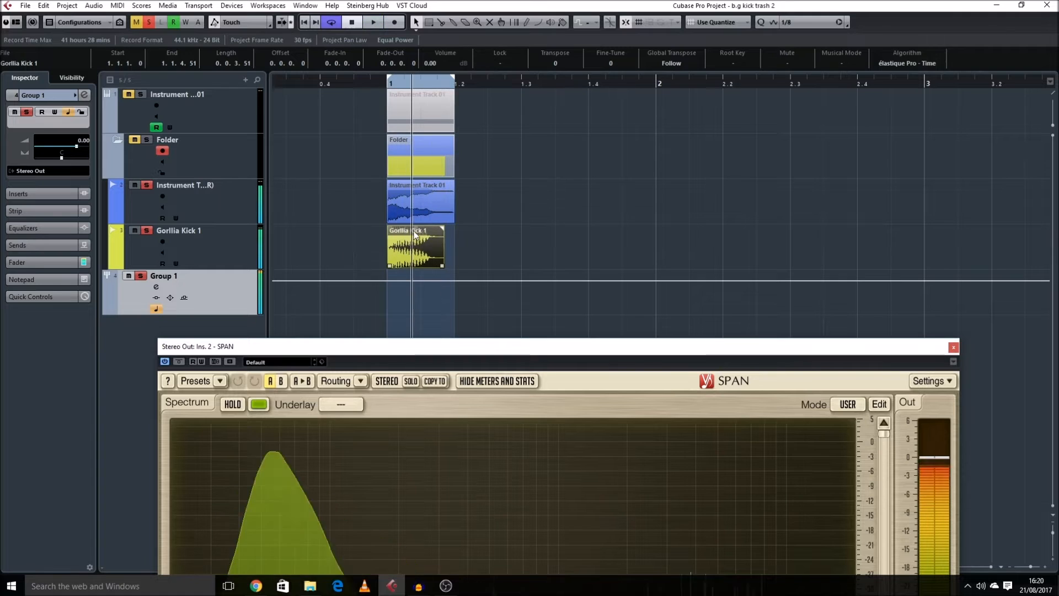
key("space")
left_click(418, 220)
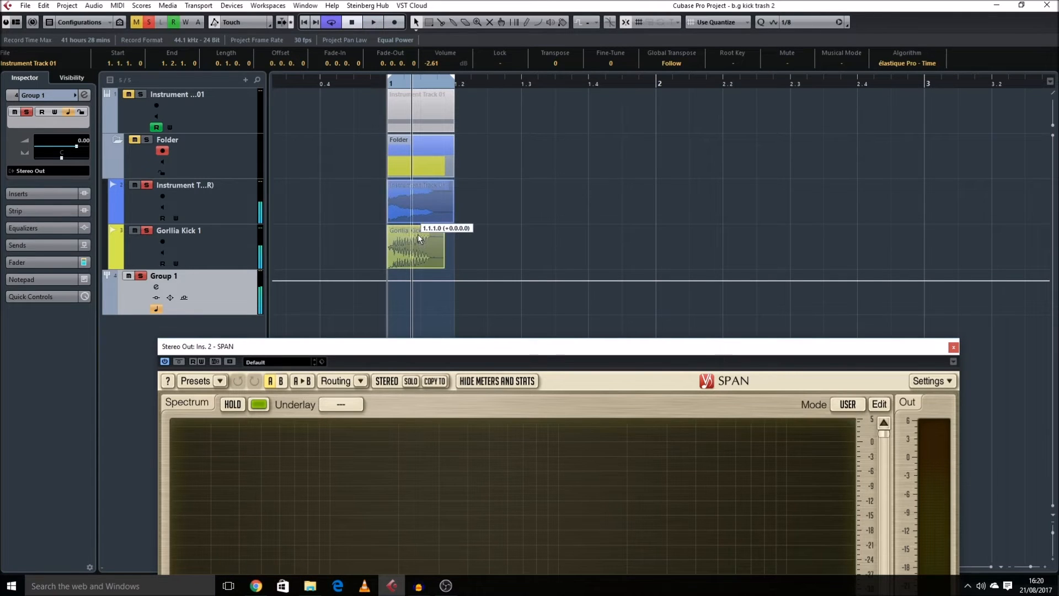
left_click_drag(421, 190, 421, 200)
key("space")
key("space")
Insert iZotope Trash 2 on Group 1 and place it in the third insert slot
left_click(204, 288)
left_click(156, 287)
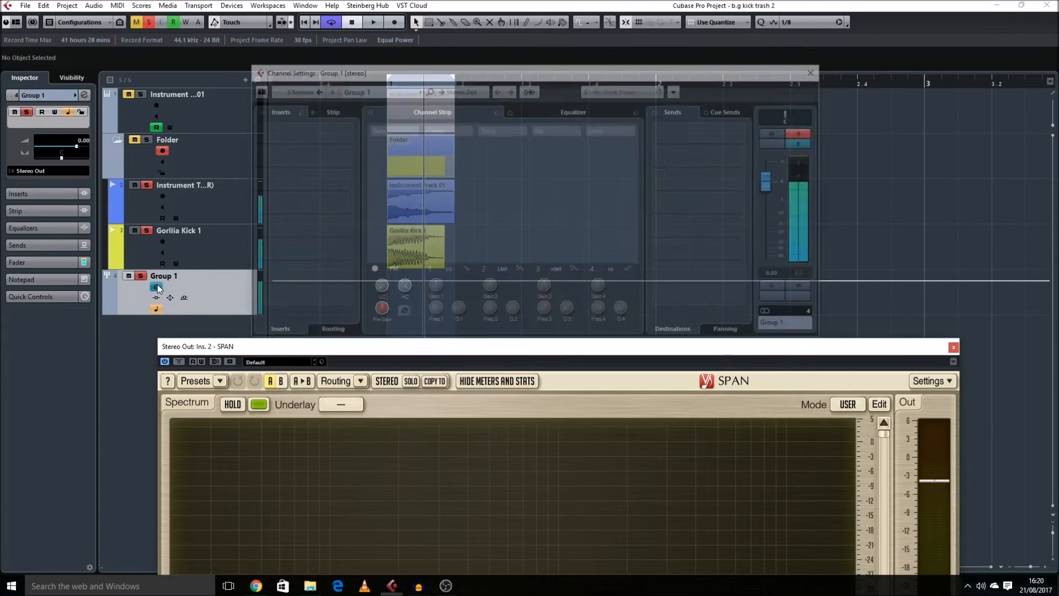
left_click(328, 165)
left_click(283, 209)
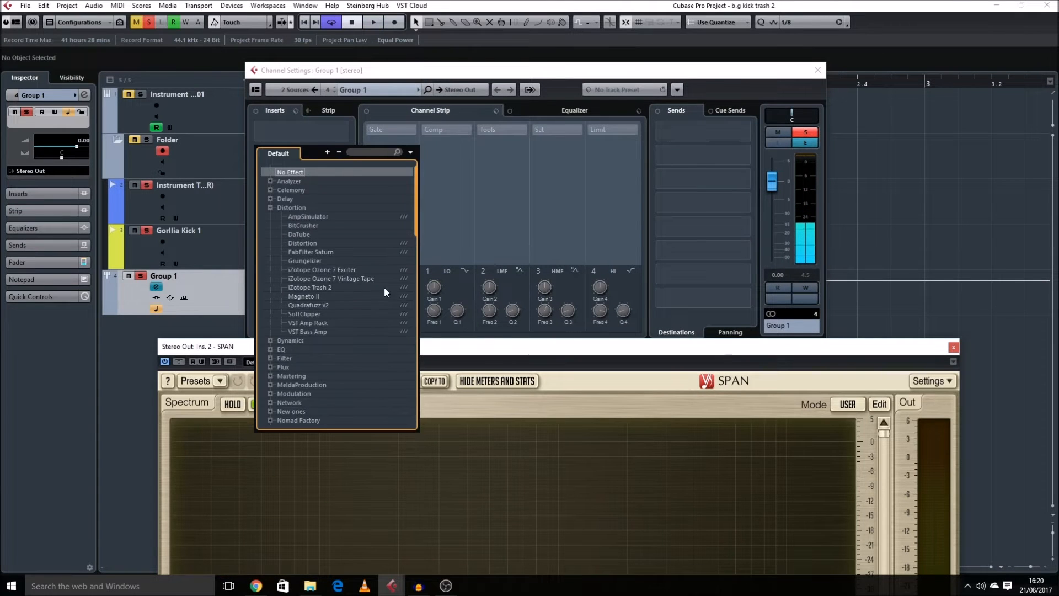
left_click(370, 288)
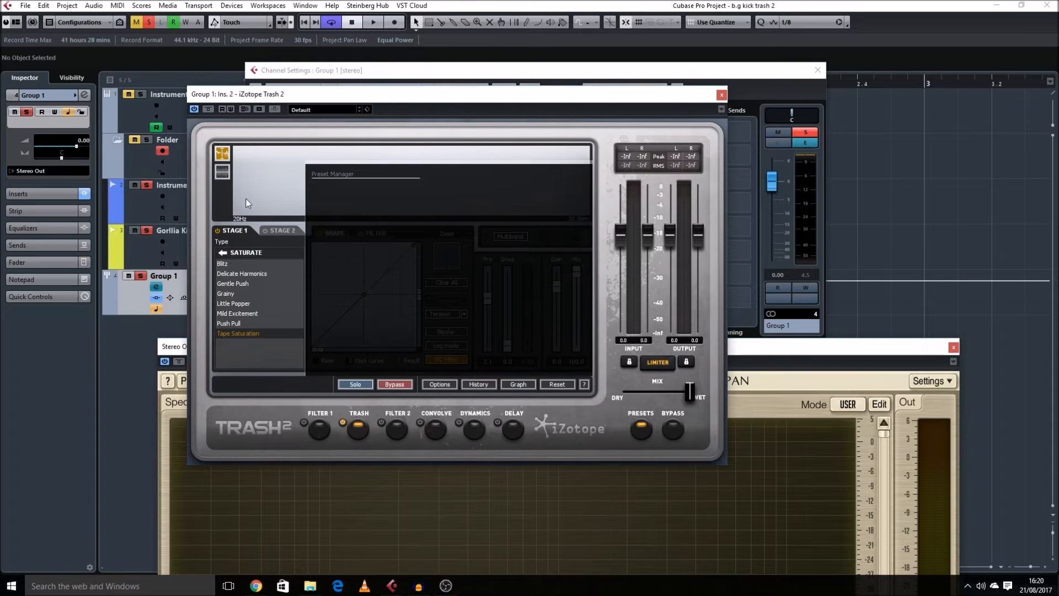
left_click(721, 94)
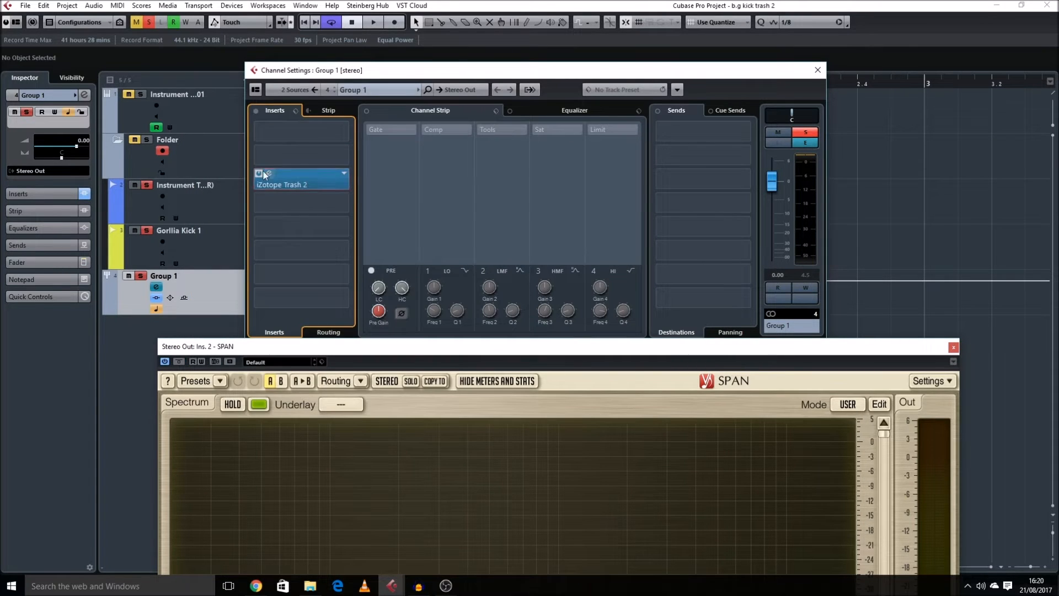
Insert FabFilter Pro-Q before Trash 2 on Group 1 and copy both plug-ins into the two following slots
left_click(270, 175)
left_click(268, 225)
left_click(329, 264)
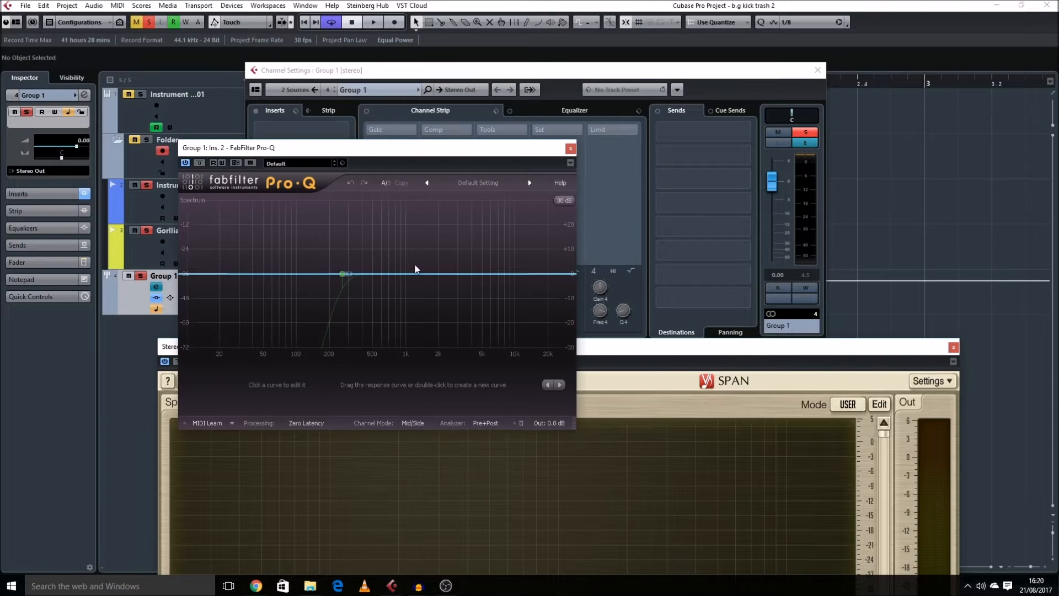
left_click(569, 149)
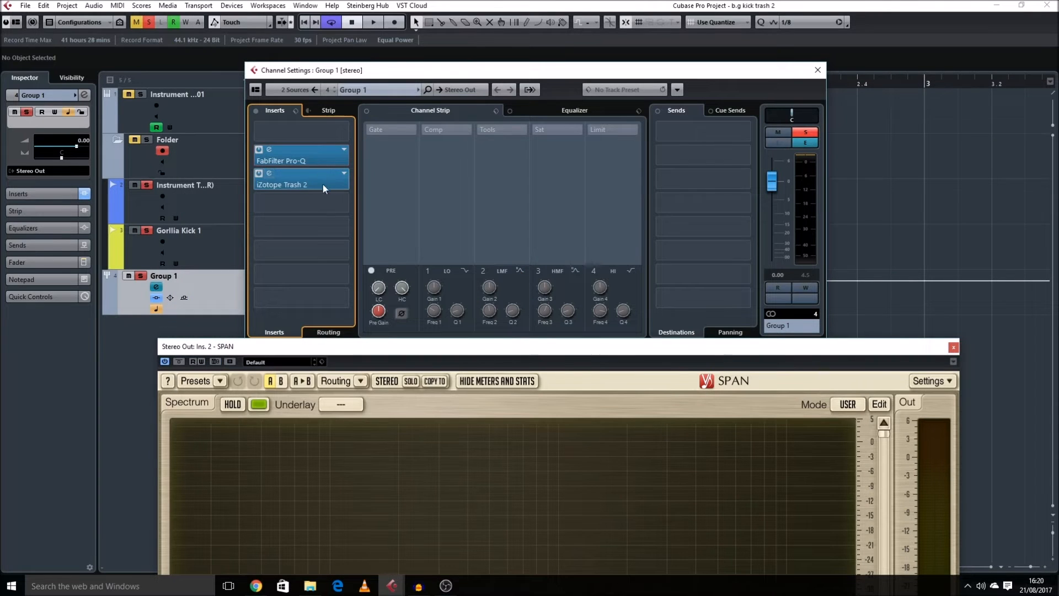
left_click_drag(312, 161, 313, 204)
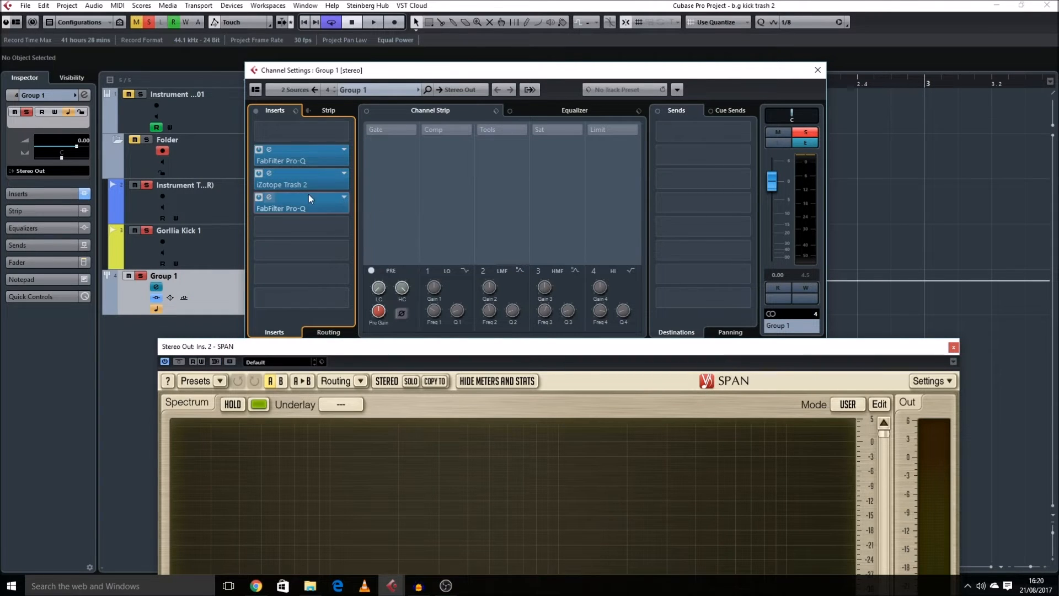
left_click_drag(306, 197, 313, 227)
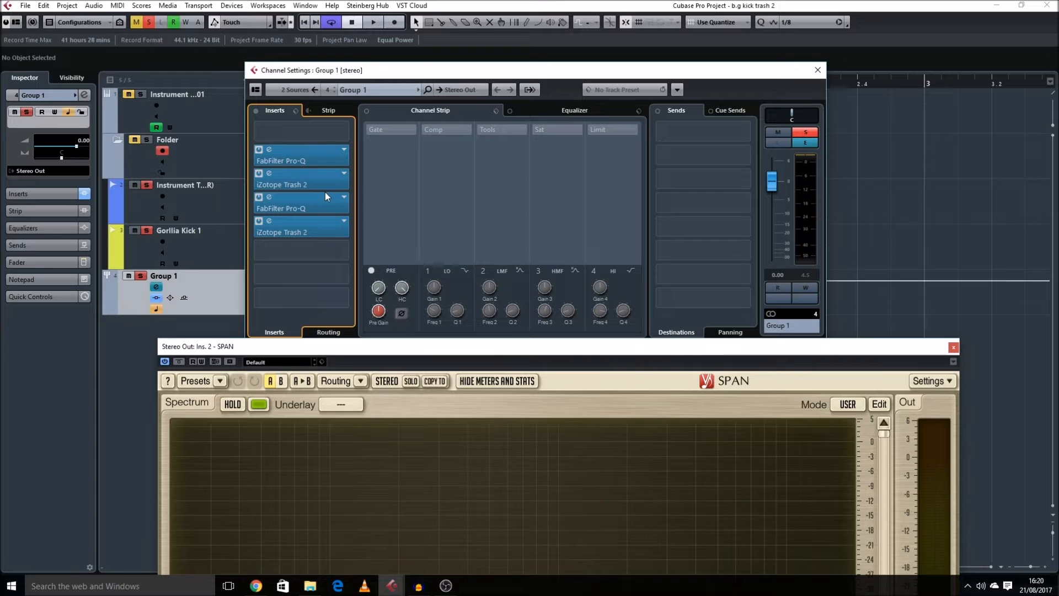
Play the layers and examine their spectrum in Group 1's first Pro-Q
left_click(313, 154)
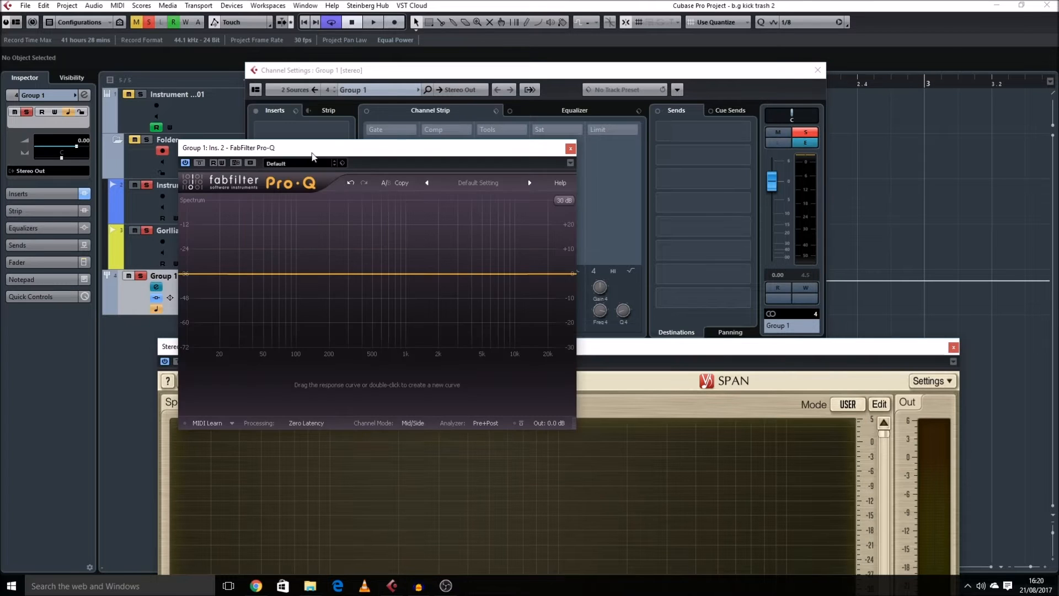
key("space")
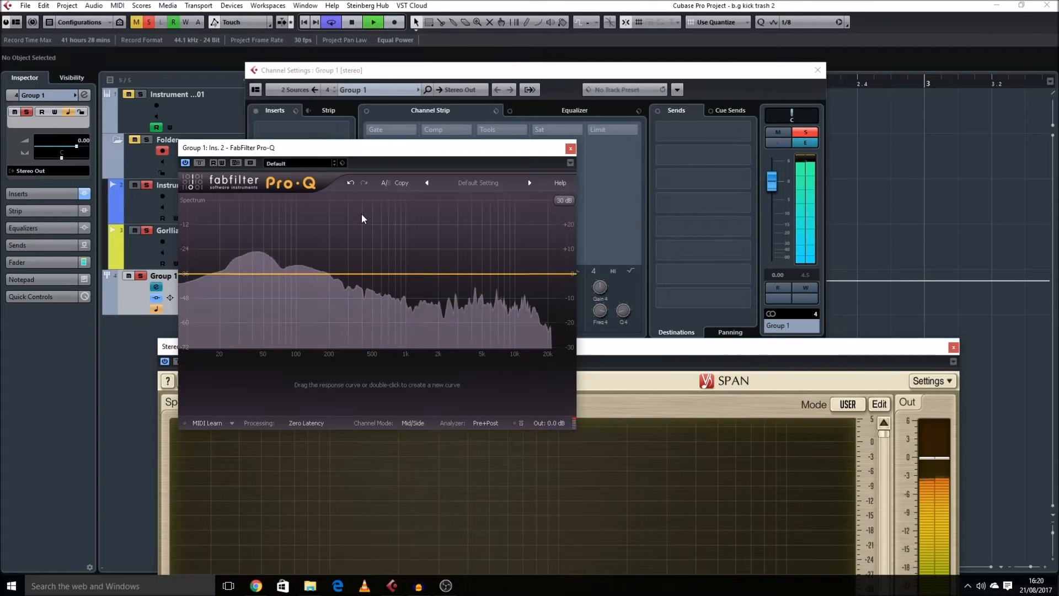
left_click(570, 149)
key("space")
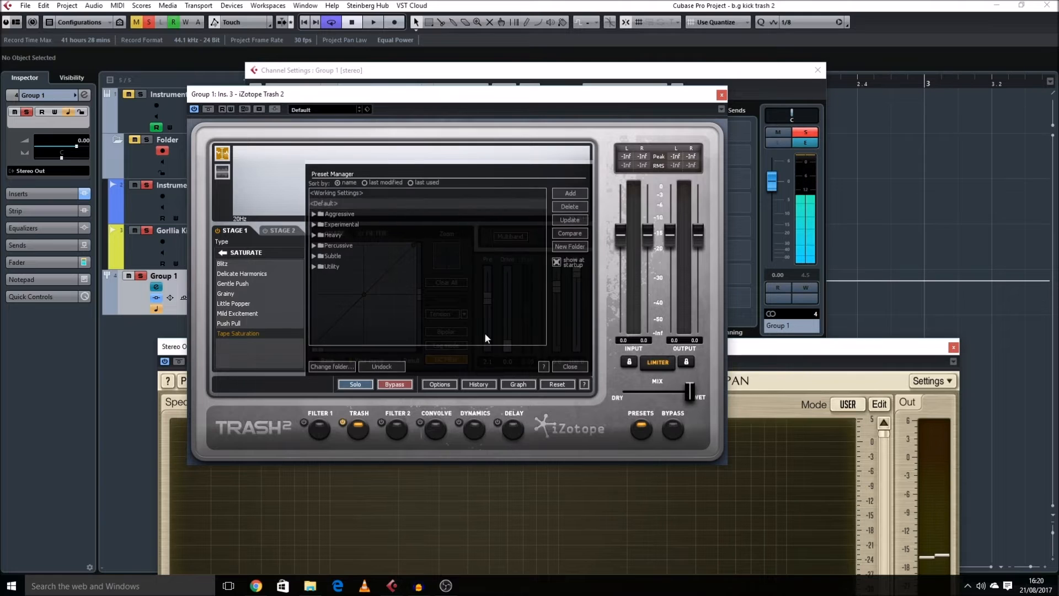
Dismiss the preset manager in the first Trash 2 and try Tape Saturation drives of 8.6 and 4.5 during playback
left_click(397, 380)
key("space")
left_click_drag(511, 339, 507, 280)
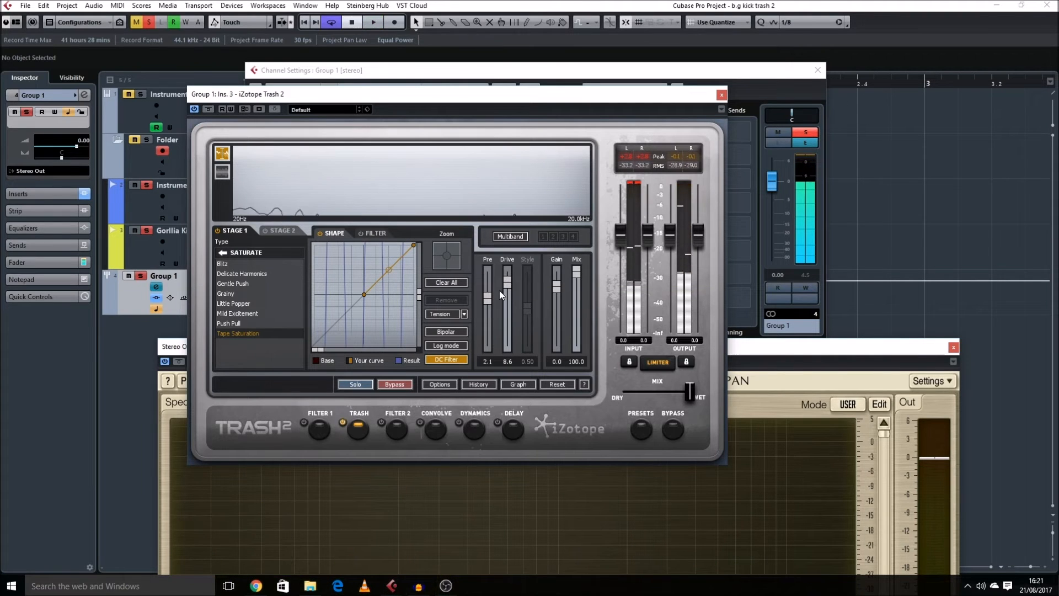
left_click_drag(509, 284, 505, 314)
Try the Blitz distortion type with the drive at 10.0 during playback
left_click(257, 264)
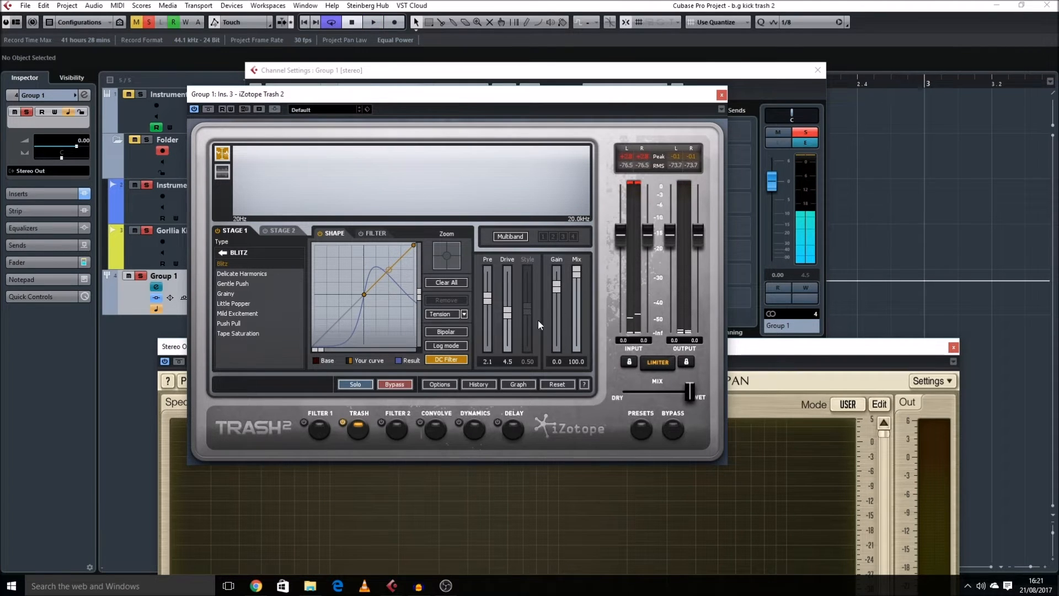
key("space")
left_click_drag(509, 313, 509, 271)
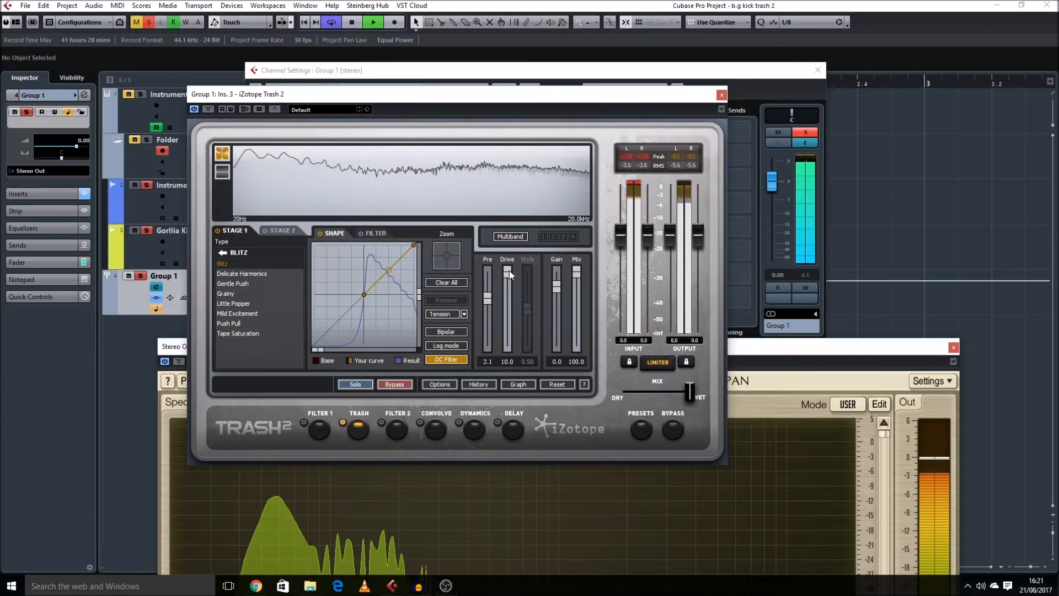
key("space")
Switch Trash 2 to the Distropia distortion type and raise its drive to 9.2 while playing the layers
left_click(243, 253)
left_click(243, 273)
left_click(223, 255)
left_click(239, 283)
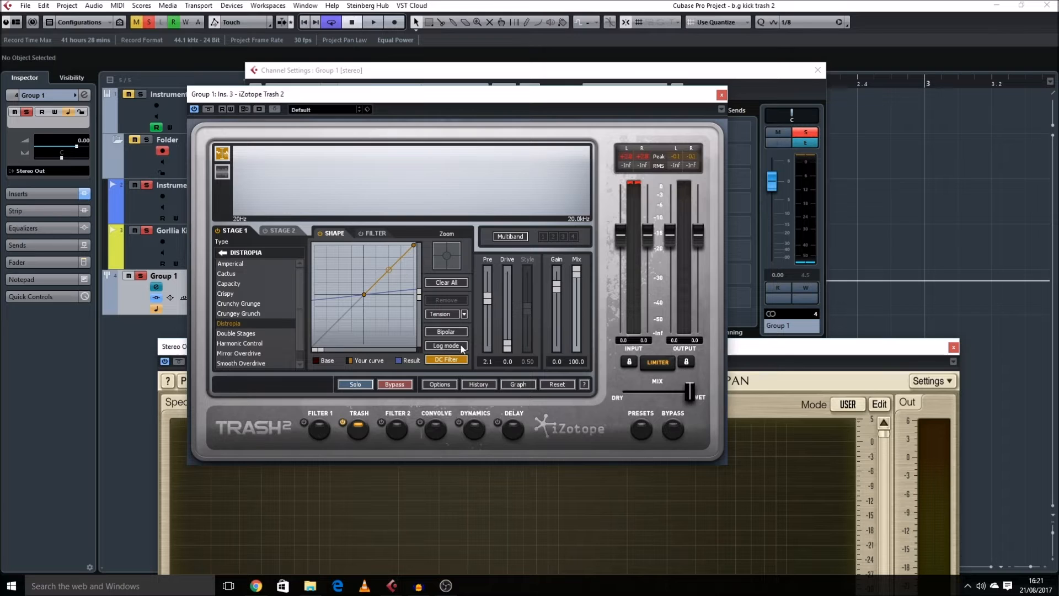
key("space")
left_click_drag(507, 343, 508, 271)
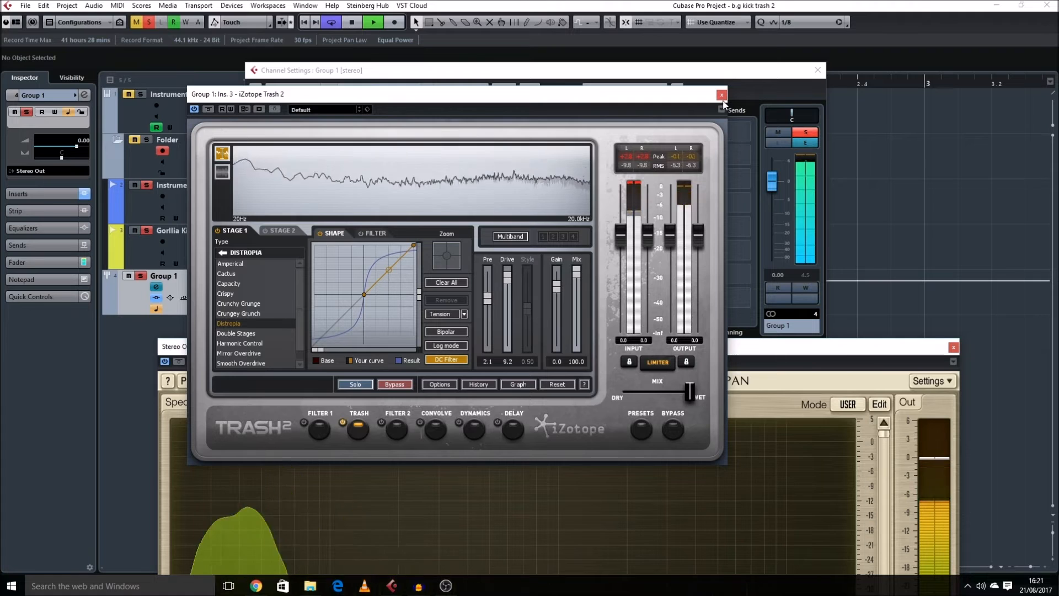
key("space")
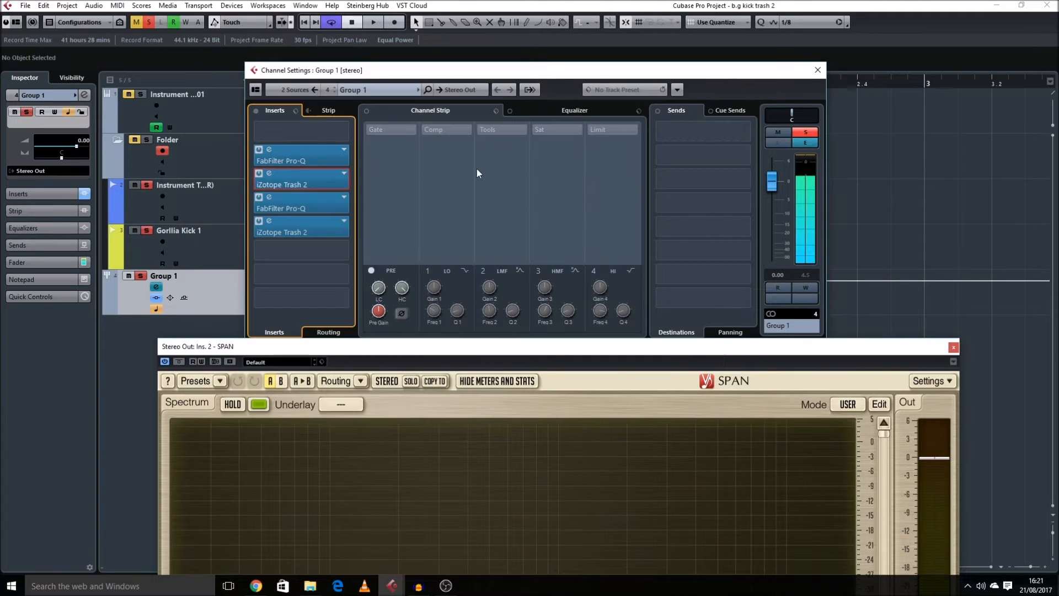
Add a strong bell boost around 50 Hz in Group 1's first Pro-Q during playback, and close the channel settings
left_click(315, 201)
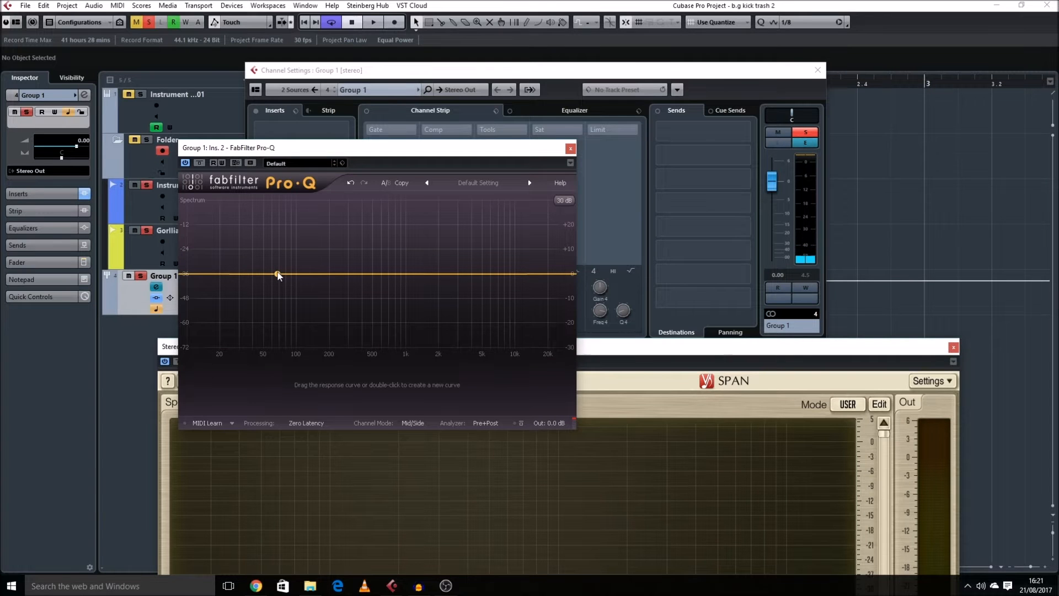
key("space")
left_click_drag(277, 274, 260, 205)
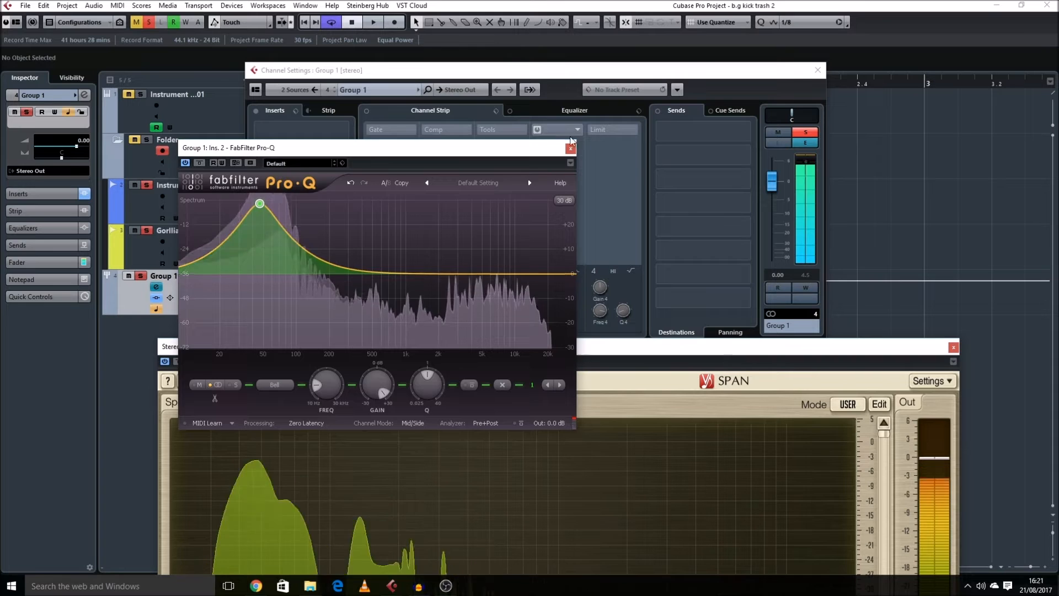
key("space")
left_click(571, 148)
left_click(817, 71)
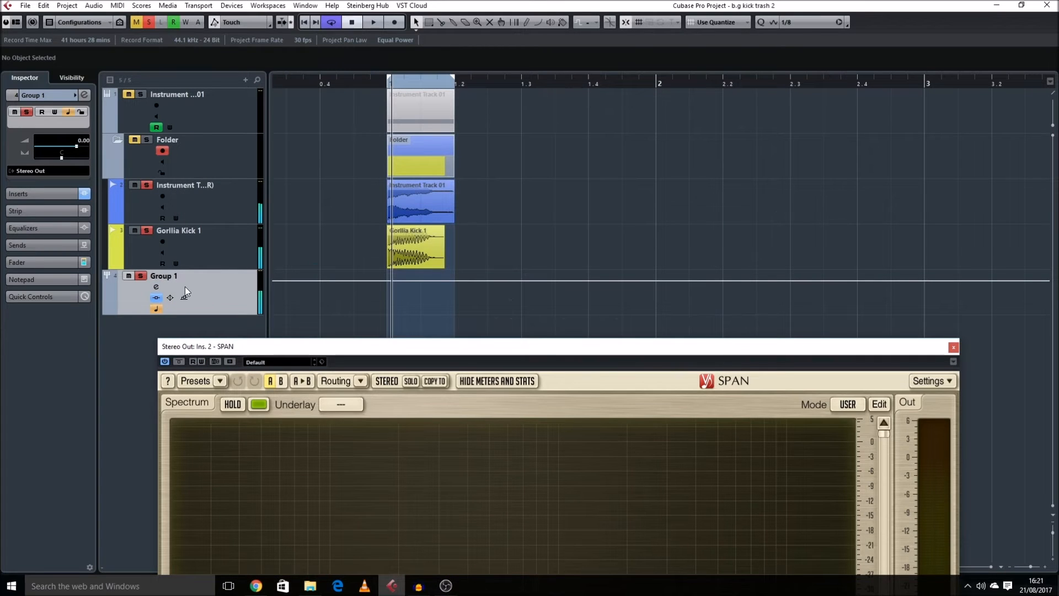
Route Group 1 to a new group track and place it directly below Group 1, outside the Group Tracks folder
key("Return")
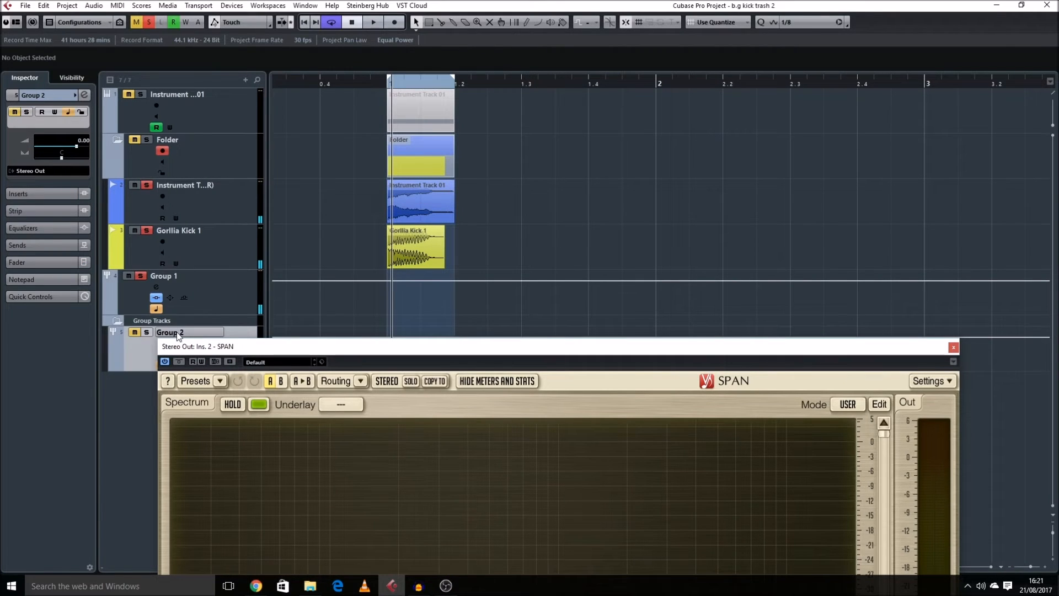
left_click_drag(177, 320, 187, 308)
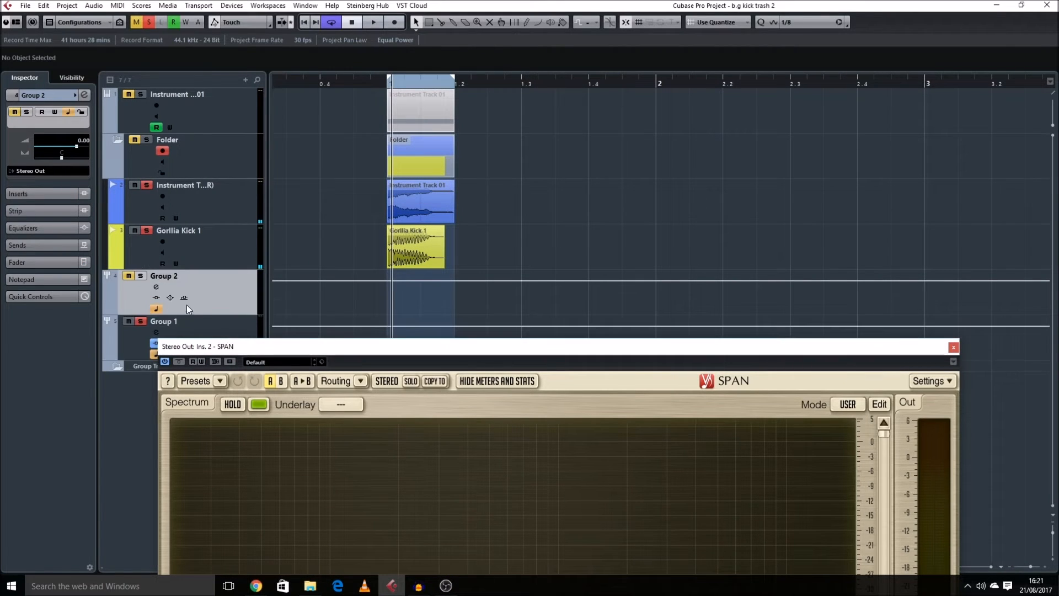
left_click_drag(158, 347, 151, 355)
Move the SPAN window clear of the track list and delete the empty Group Tracks folder
left_click_drag(230, 350, 631, 430)
left_click(153, 364)
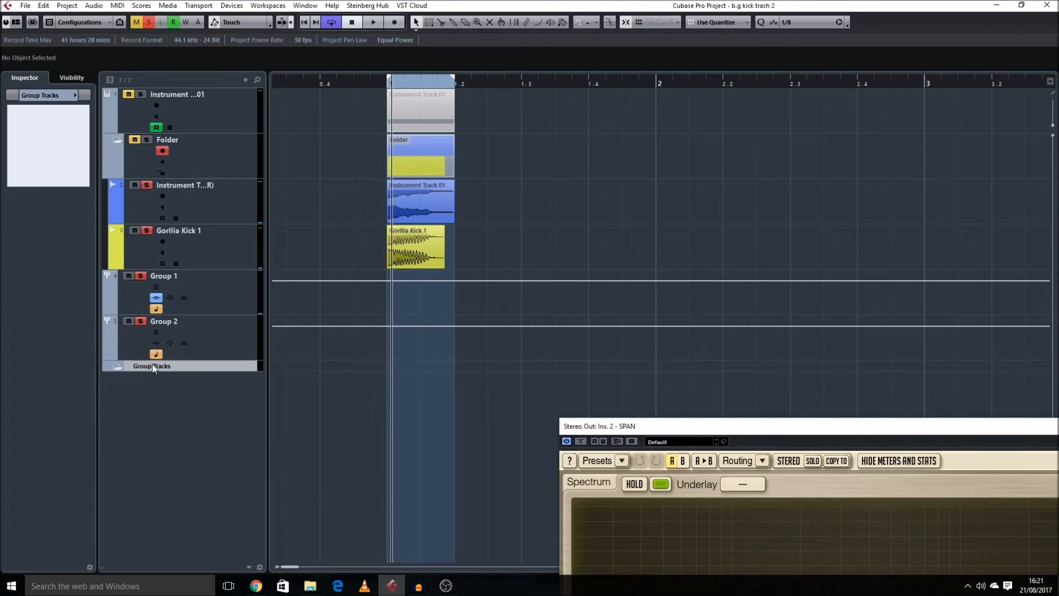
key("Delete")
Check Group 1's channel settings and open the channel settings of Group 2
left_click(177, 319)
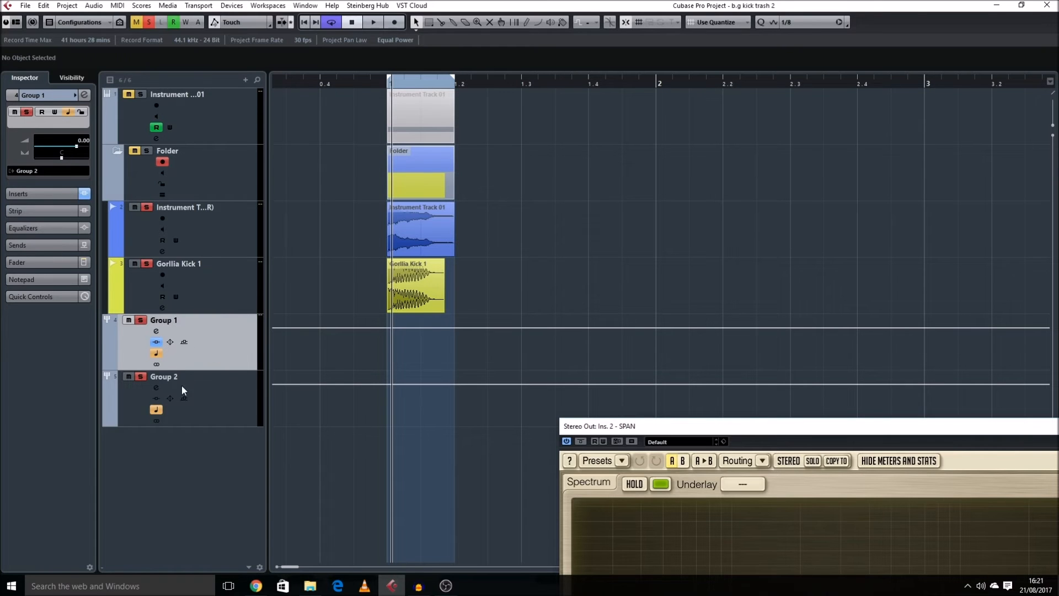
left_click(156, 331)
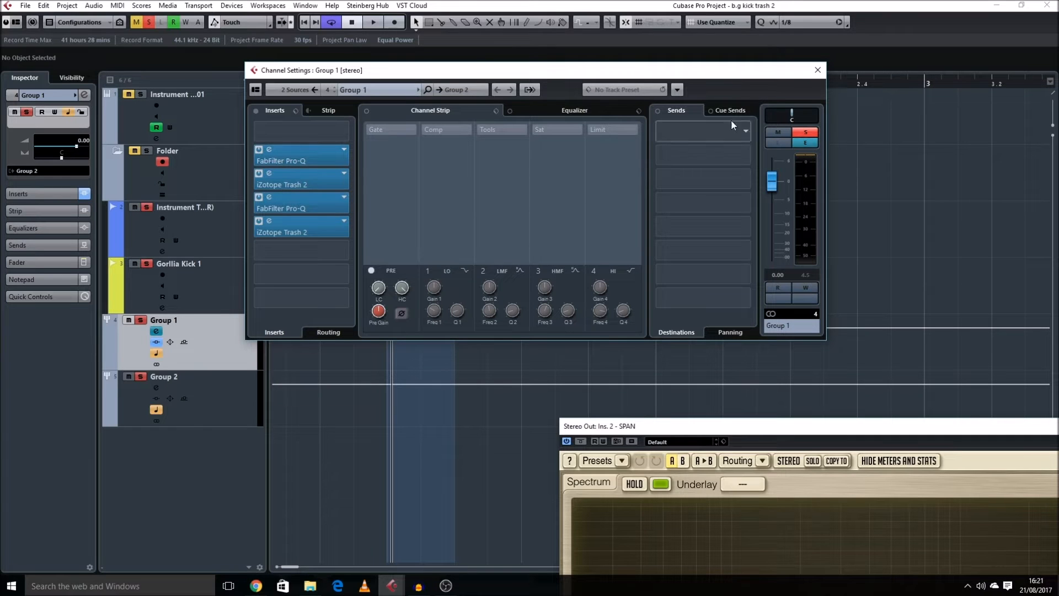
left_click(818, 70)
left_click(156, 388)
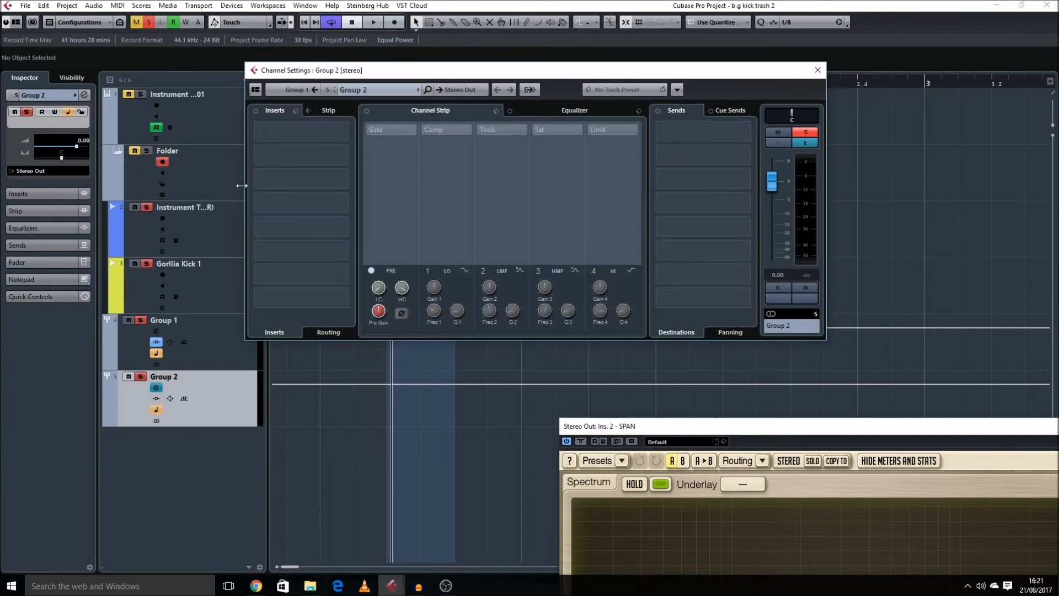
Insert FabFilter Pro-Q in Group 2's sixth insert slot and start a low-cut band
left_click(818, 70)
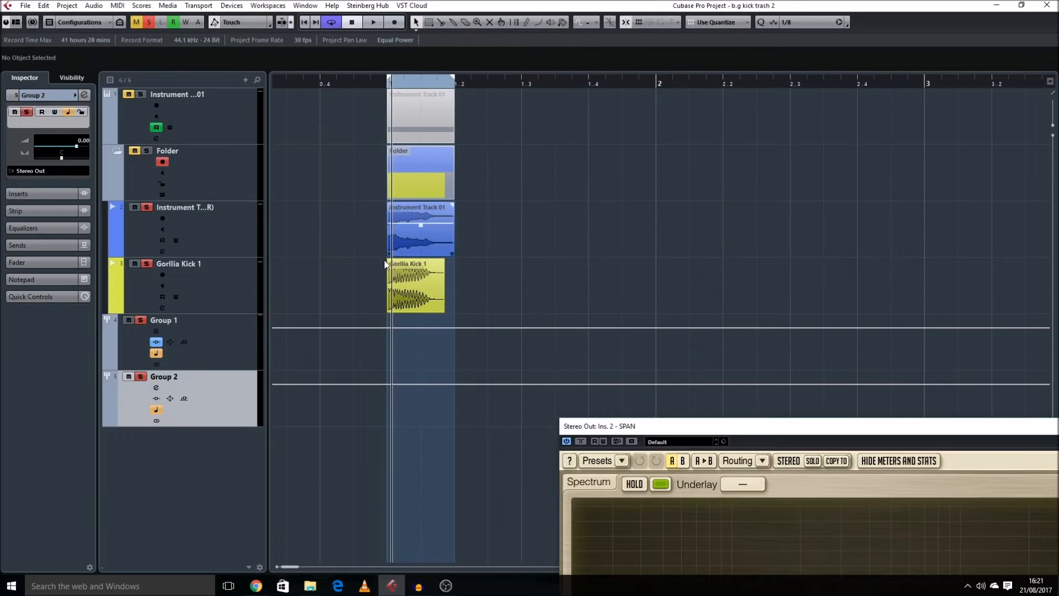
left_click(195, 346)
left_click(156, 388)
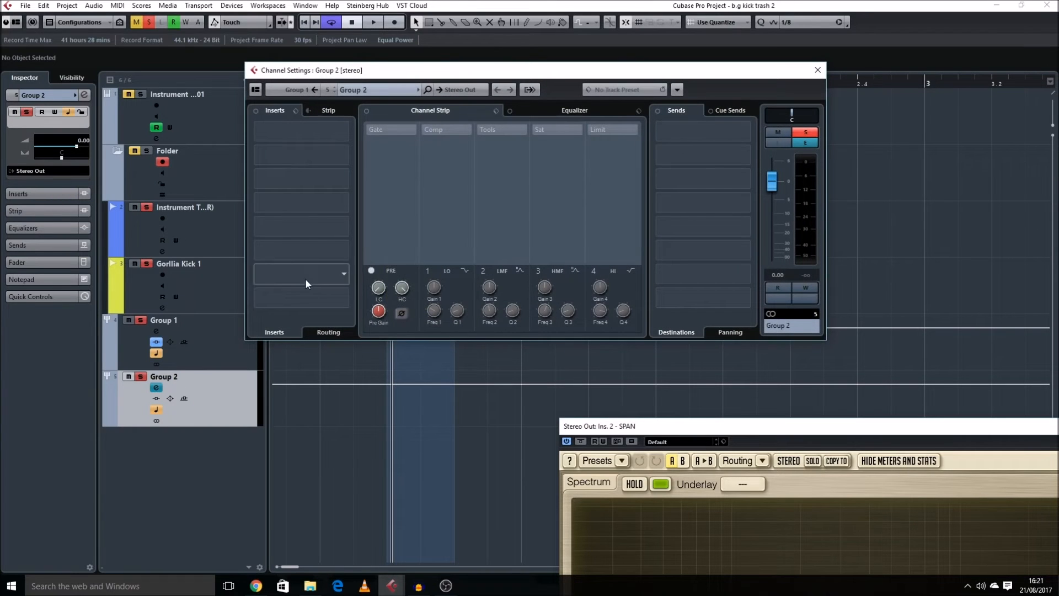
left_click(304, 250)
left_click(271, 320)
left_click(340, 357)
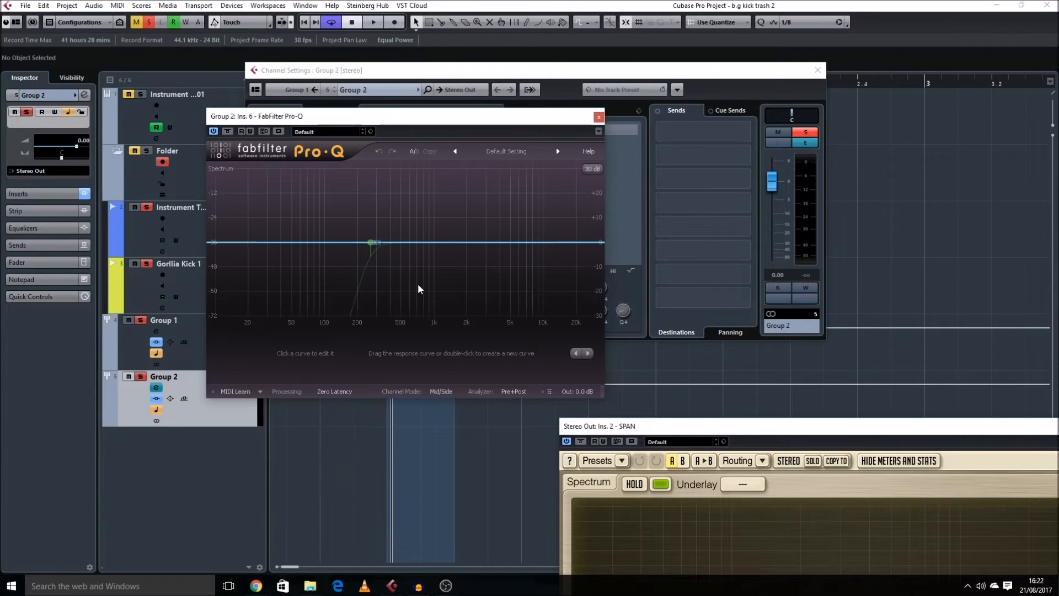
left_click(210, 243)
Examine the stereo output's low and mid frequency peaks in SPAN during playback, and move its window back out of the way
left_click_drag(667, 425, 206, 97)
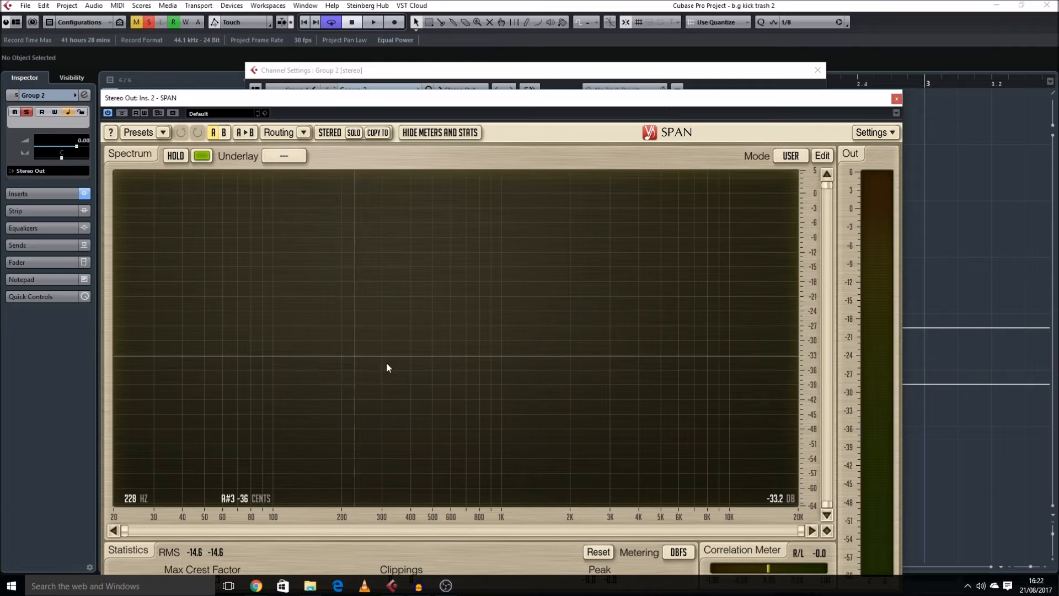
key("space")
left_click_drag(201, 334, 475, 343)
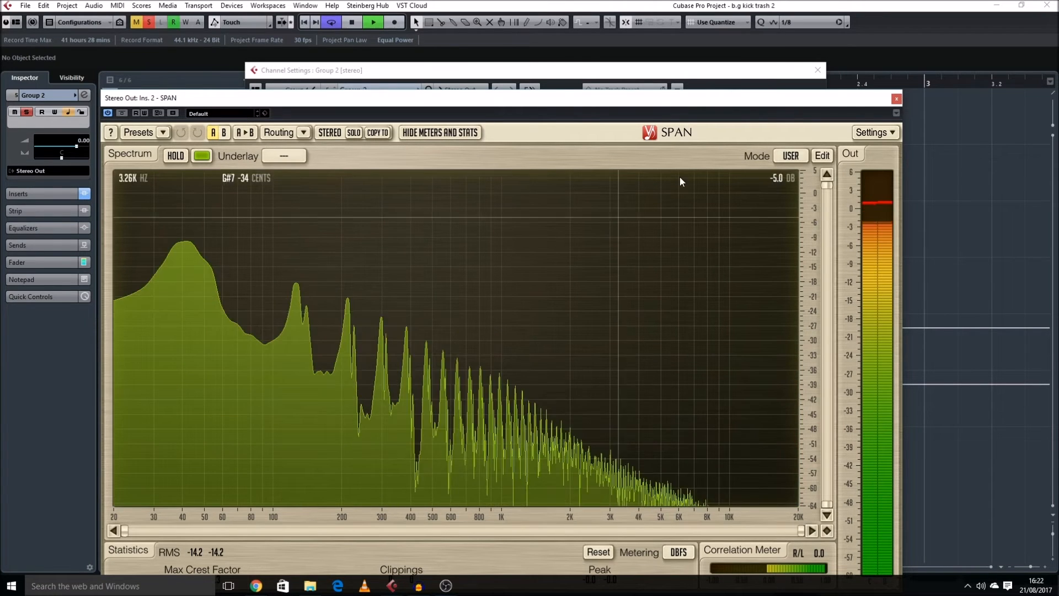
key("space")
left_click_drag(882, 98, 96, 417)
Set Group 2's low-cut slope to 48 dB/oct, raise its frequency to about 826 Hz during playback, and close the channel's windows
left_click(314, 366)
left_click(324, 418)
left_click_drag(350, 362, 363, 346)
key("space")
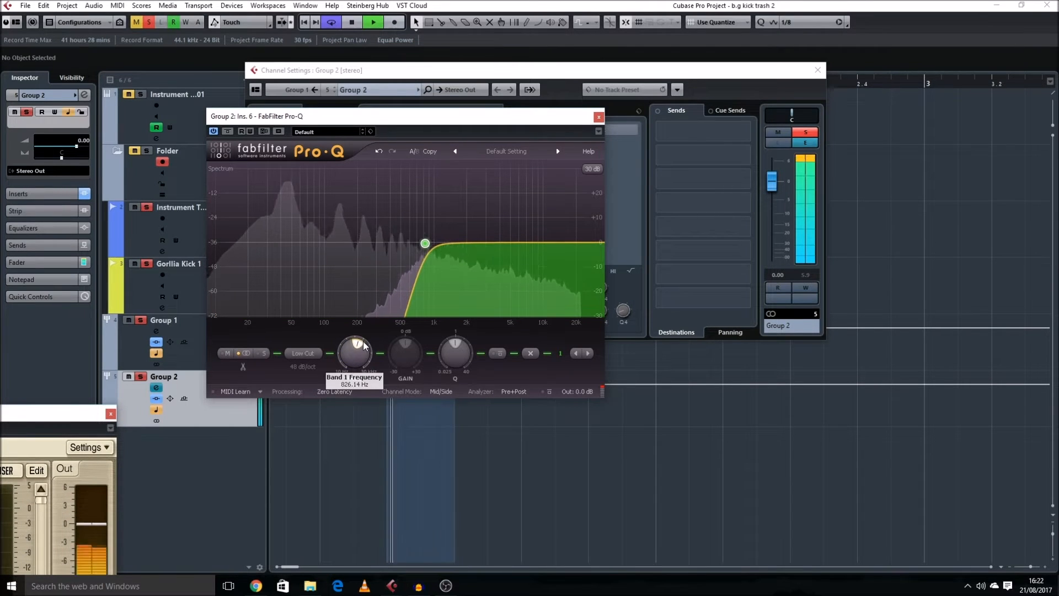
key("space")
left_click(598, 117)
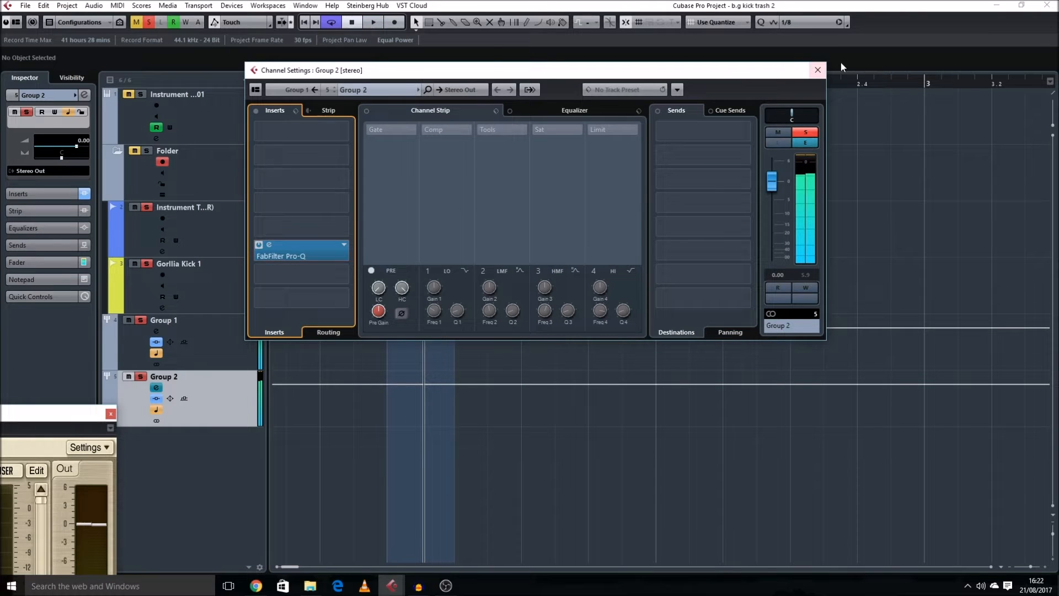
left_click(817, 70)
Open both Pro-Q inserts of Group 1 and pull the first one's low bell boost down to nearly flat during playback
left_click(206, 321)
left_click(156, 331)
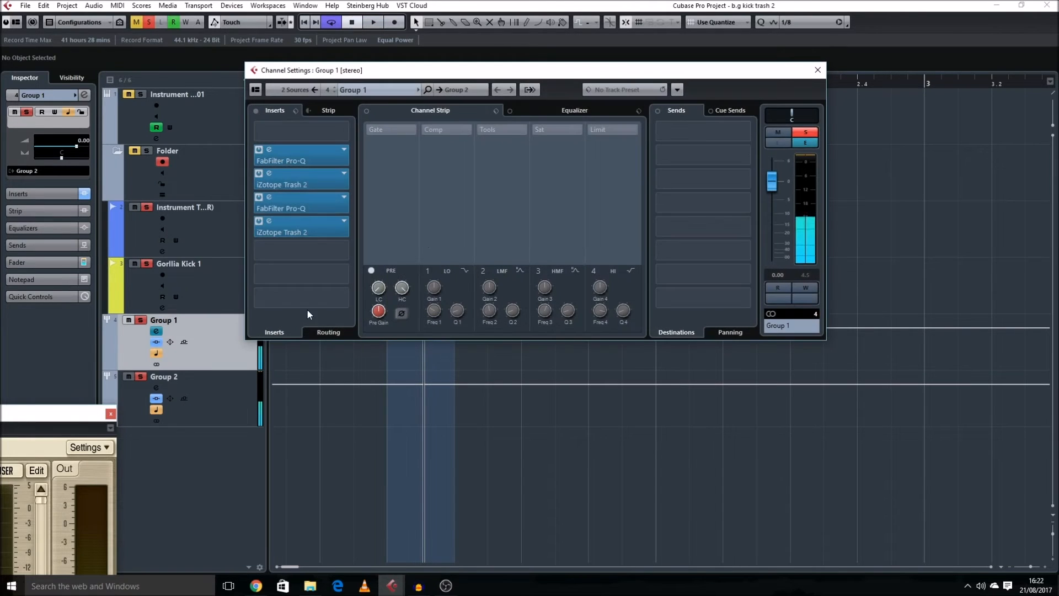
double_click(298, 210)
key("space")
double_click(305, 155)
left_click(259, 213)
left_click_drag(259, 213, 252, 271)
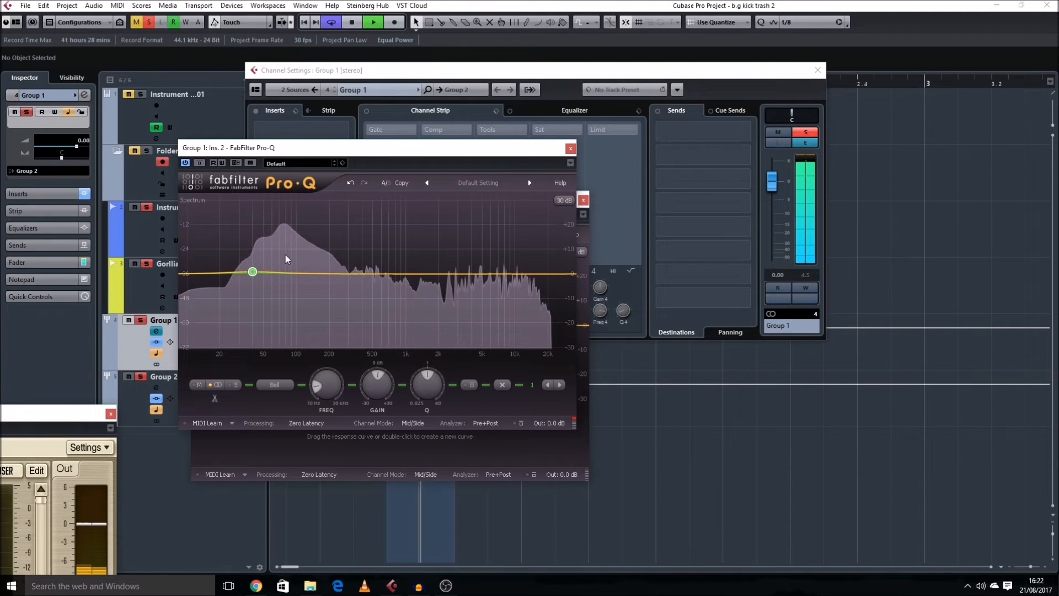
key("space")
Audition the low bell at about +28 dB gain, set it to about +1.8 dB, and close Group 1's Pro-Q windows
mouse_move(378, 378)
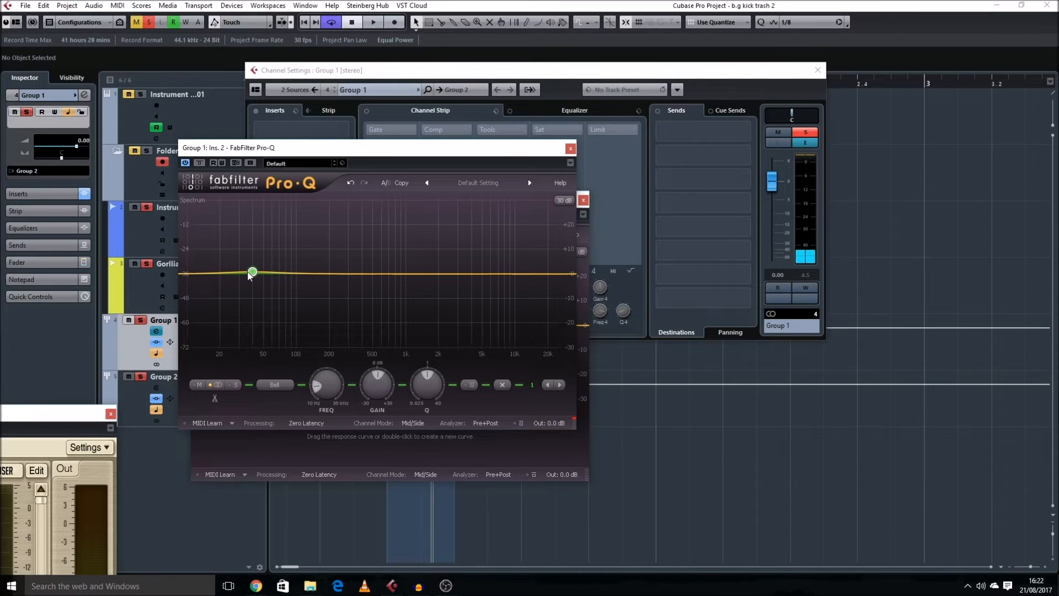
key("space")
left_click_drag(379, 369, 394, 415)
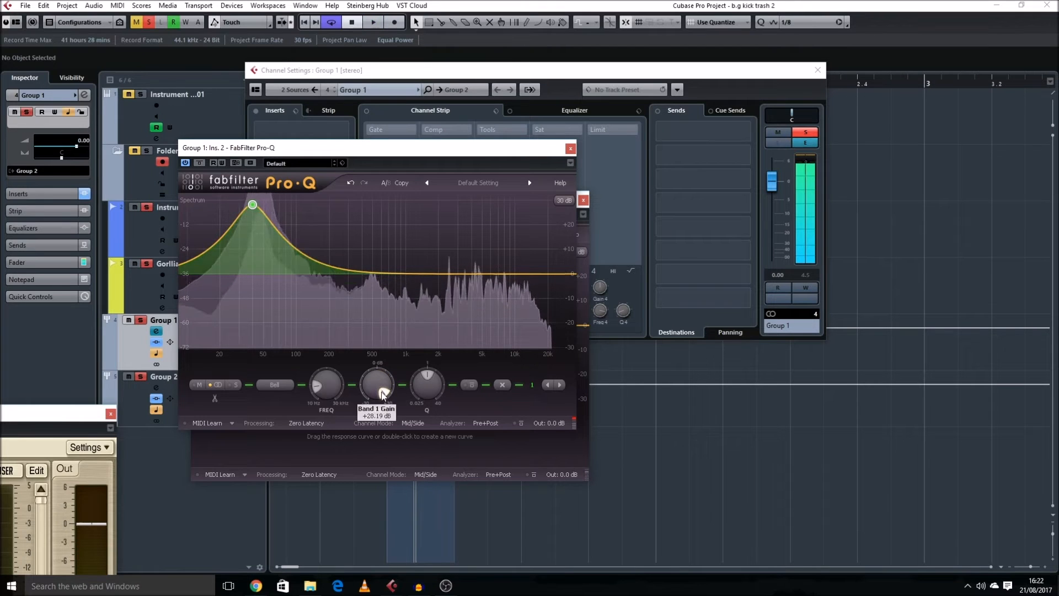
key("space")
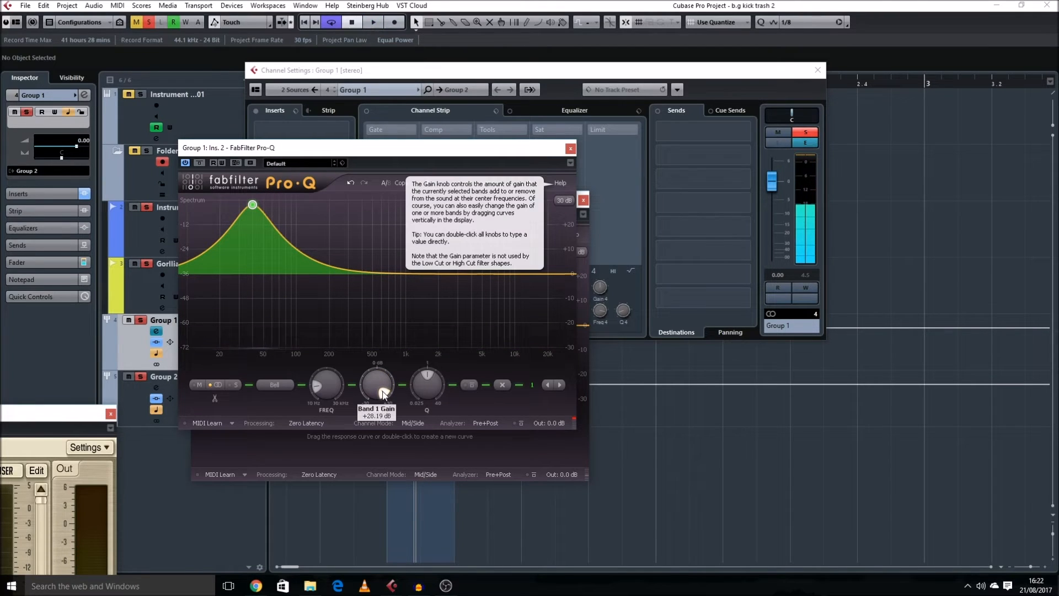
left_click_drag(383, 393, 371, 373)
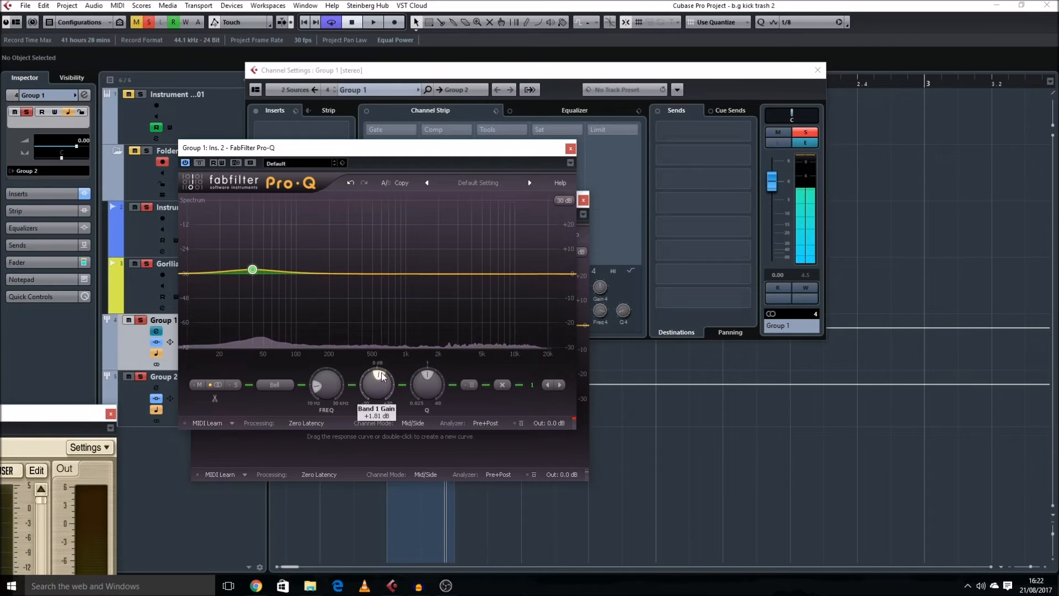
key("space")
left_click(570, 147)
left_click(583, 200)
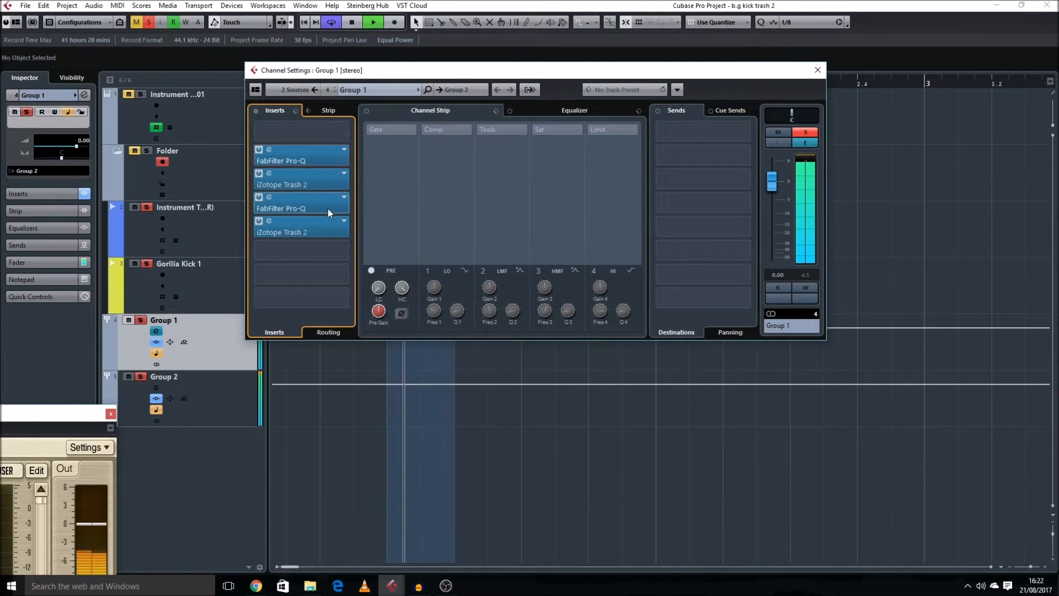
left_click(323, 204)
left_click(583, 200)
key("space")
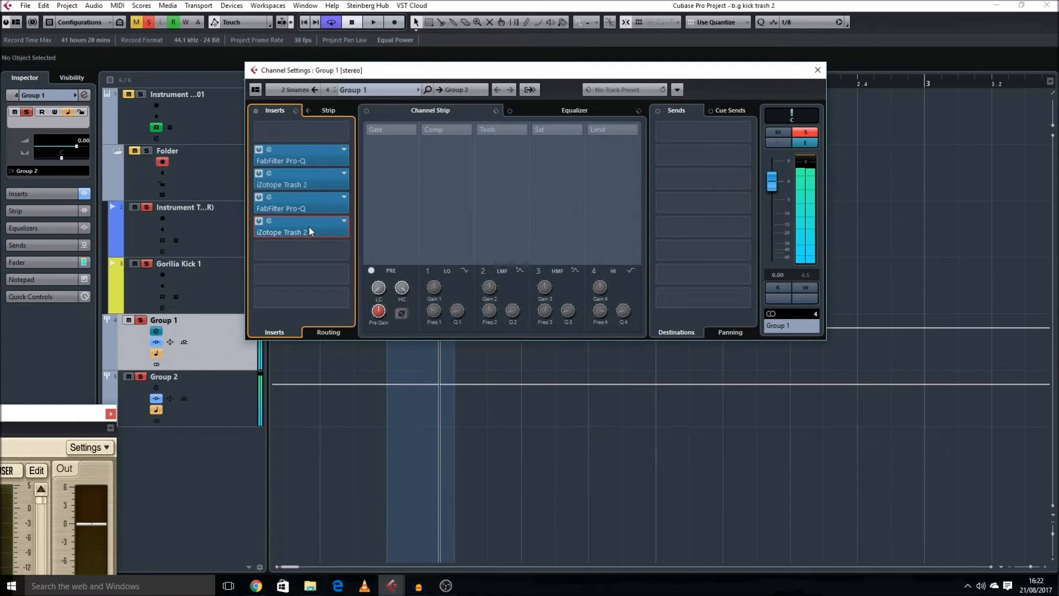
Set Stage 1 of Group 1's second Trash 2 insert to the Noise Art distortion type and start playback
left_click(308, 226)
left_click(520, 395)
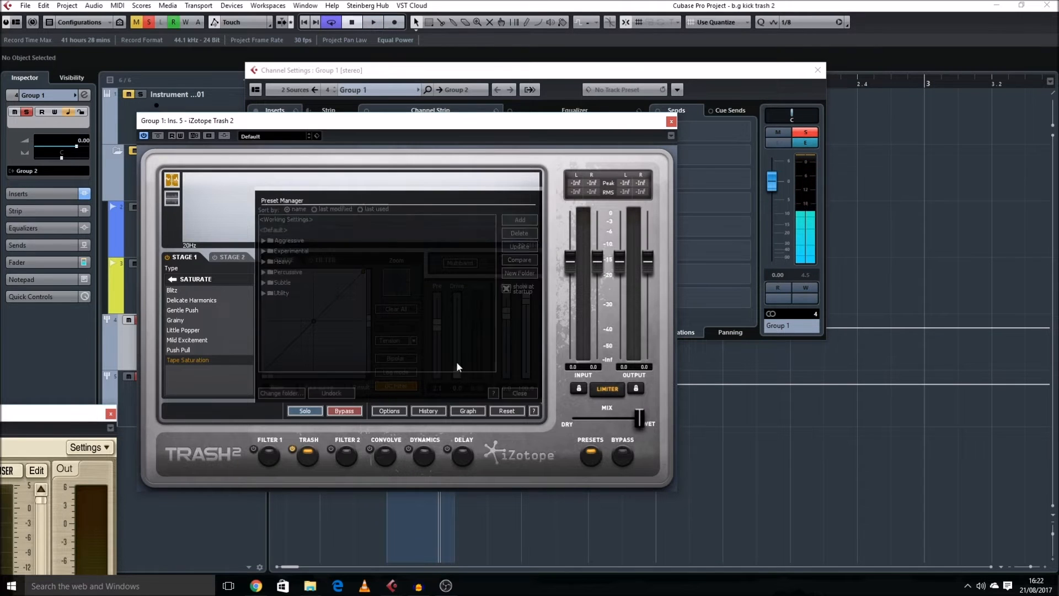
left_click(174, 279)
left_click(200, 339)
left_click(208, 370)
key("space")
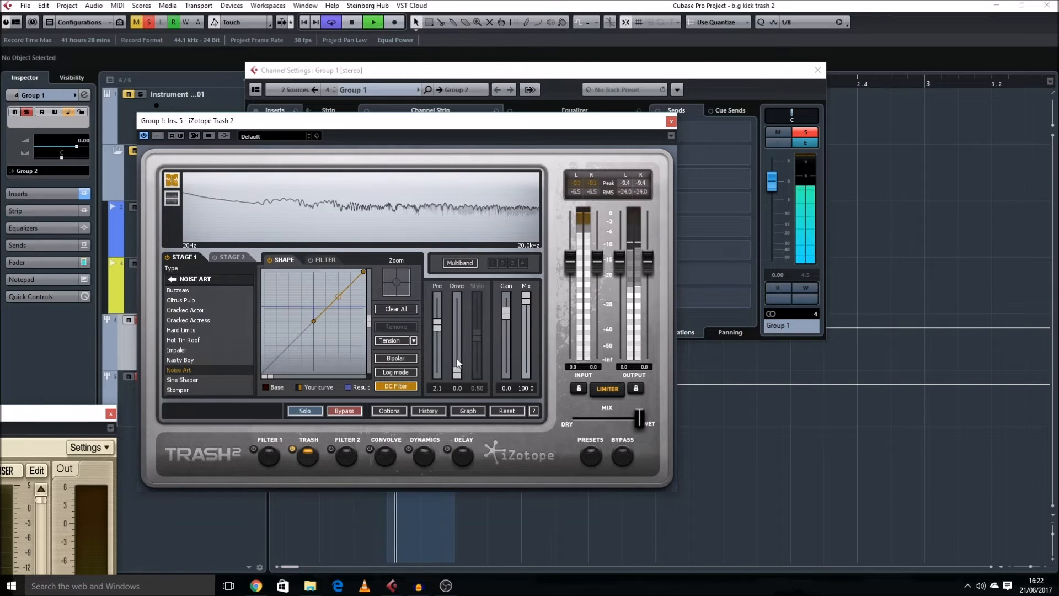
Adjust the Noise Art stage to Pre -0.1, Drive 2.5 and Mix 32.1, close the windows and stop playback
mouse_move(437, 325)
left_mouse_down()
mouse_move(442, 356)
mouse_move(442, 343)
left_mouse_up()
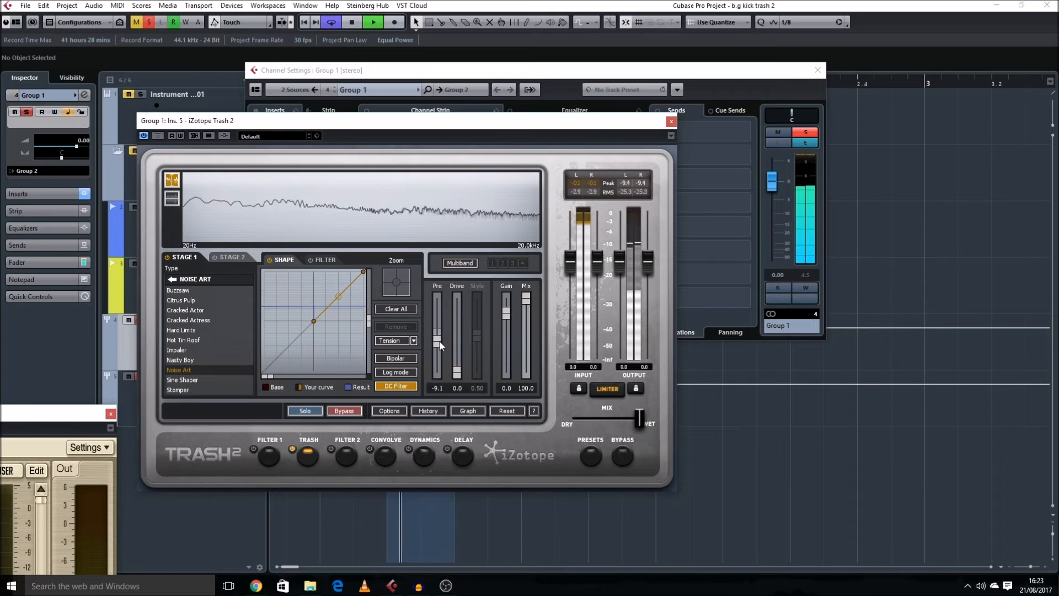
left_click_drag(521, 302, 525, 330)
left_click_drag(457, 371, 456, 342)
left_click_drag(438, 332, 459, 352)
left_click_drag(528, 330, 529, 301)
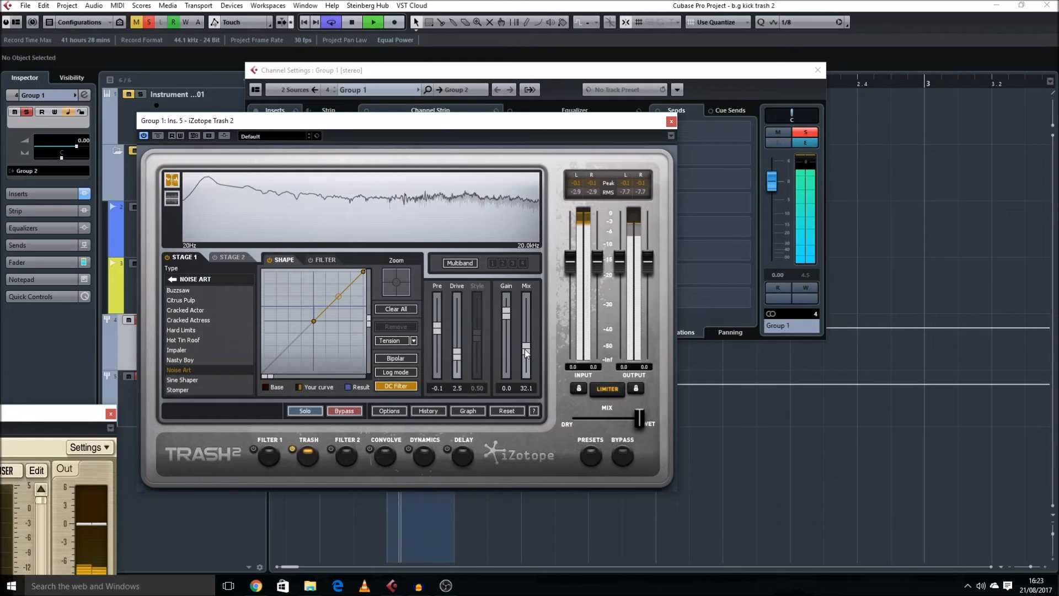
left_click(671, 120)
left_click(817, 70)
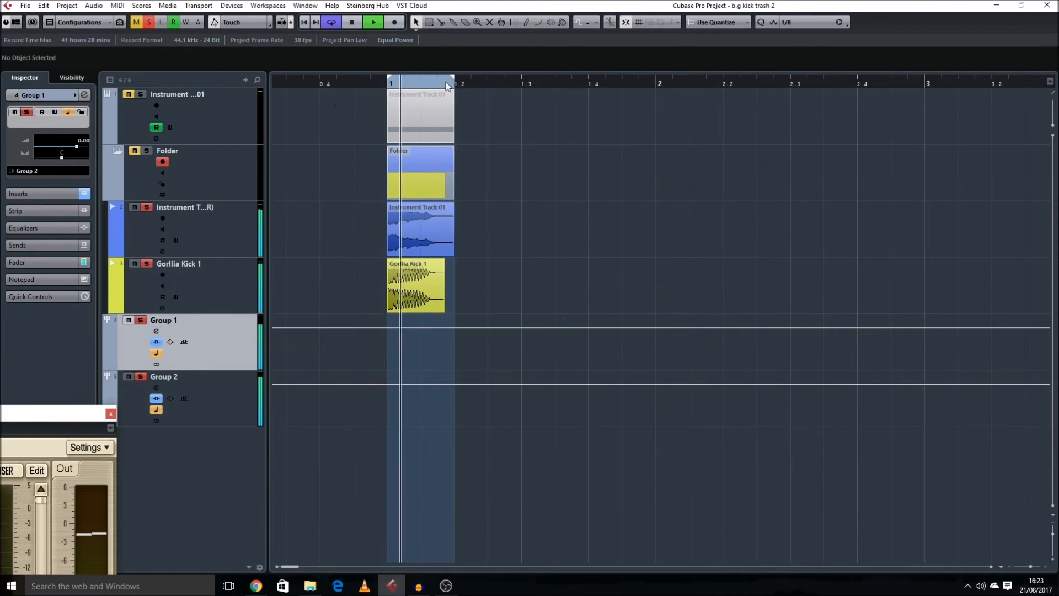
key("space")
Lower the low-cut frequency in Group 2's Pro-Q to just below 200 Hz, audition it, and close the channel's windows
key("ctrl+shift+e")
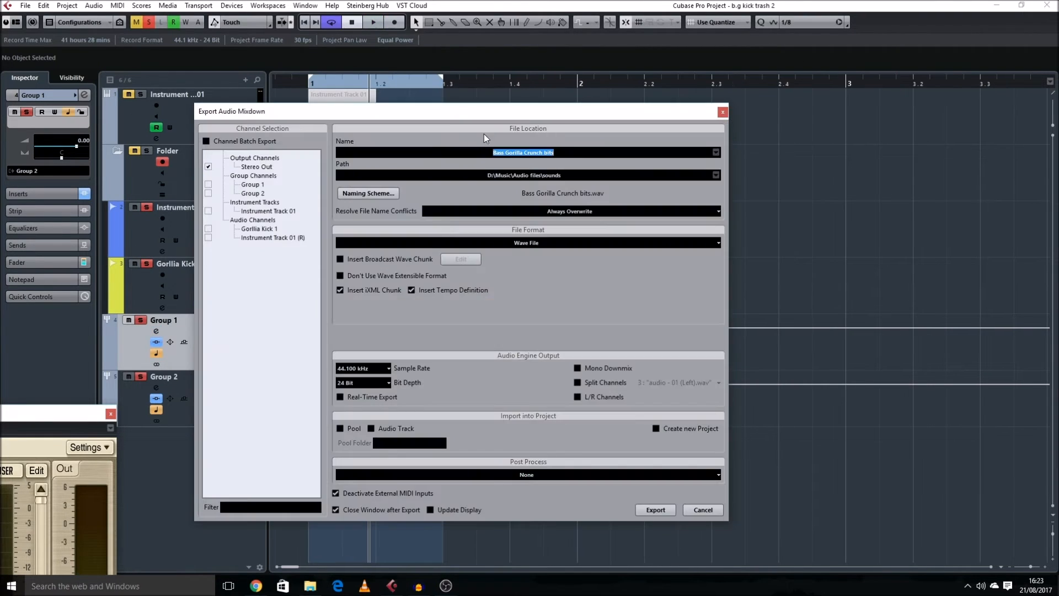
left_click(703, 509)
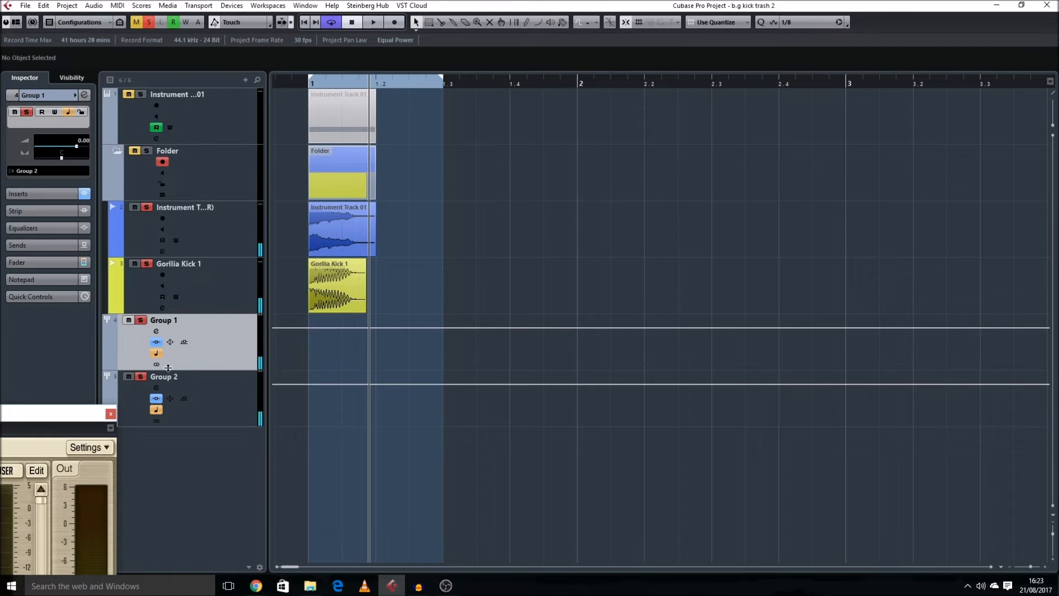
left_click(156, 387)
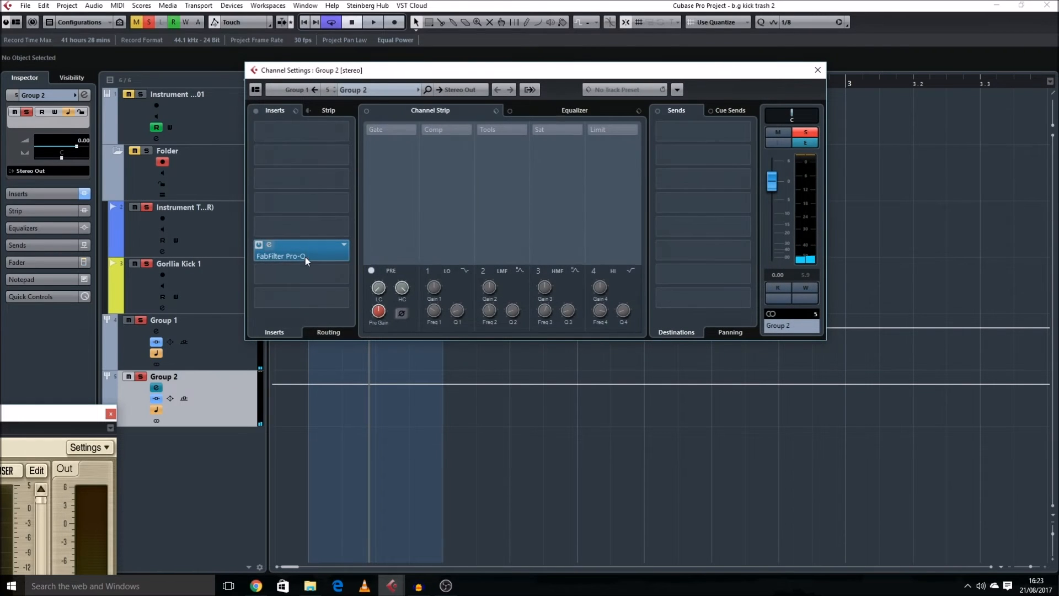
left_click(284, 252)
scroll(348, 346, "down", 5)
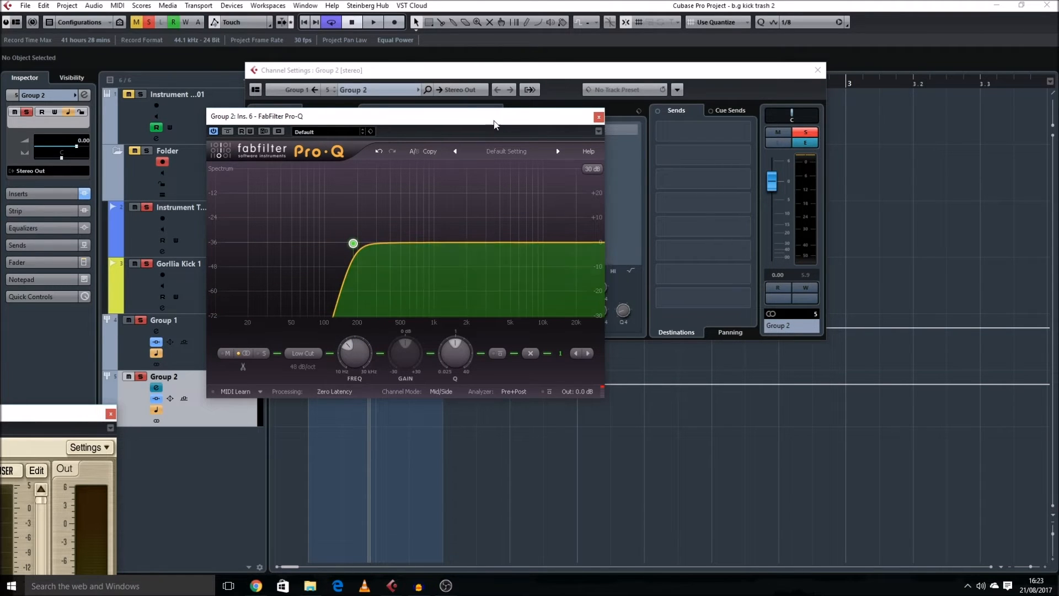
key("space")
left_click(599, 117)
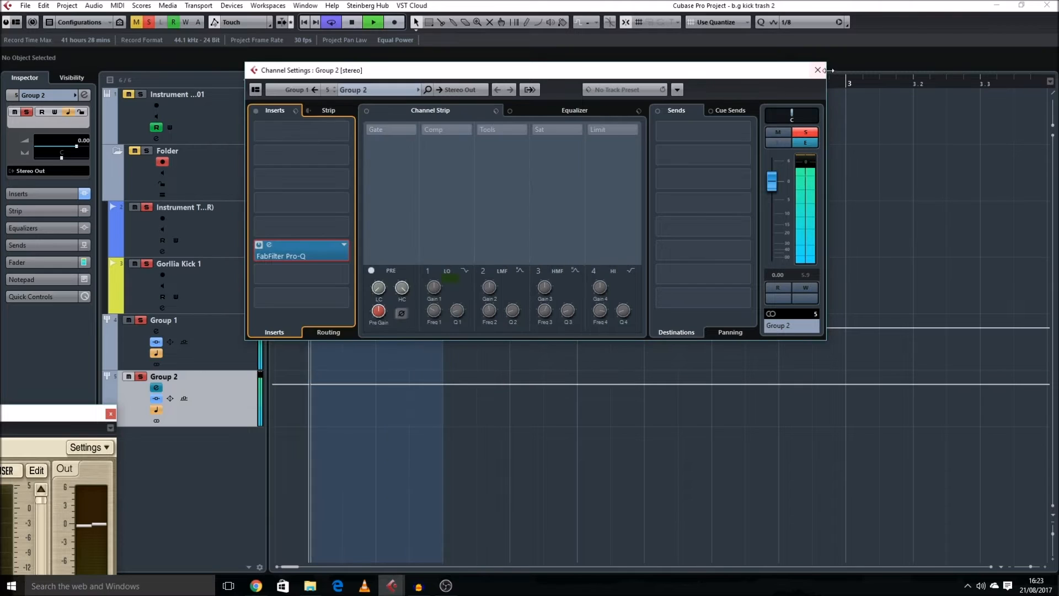
left_click(818, 70)
Export the locator range from Stereo Out as a 24-bit, 44.1 kHz wave file named B.G kick dist 1
key("ctrl+shift+e")
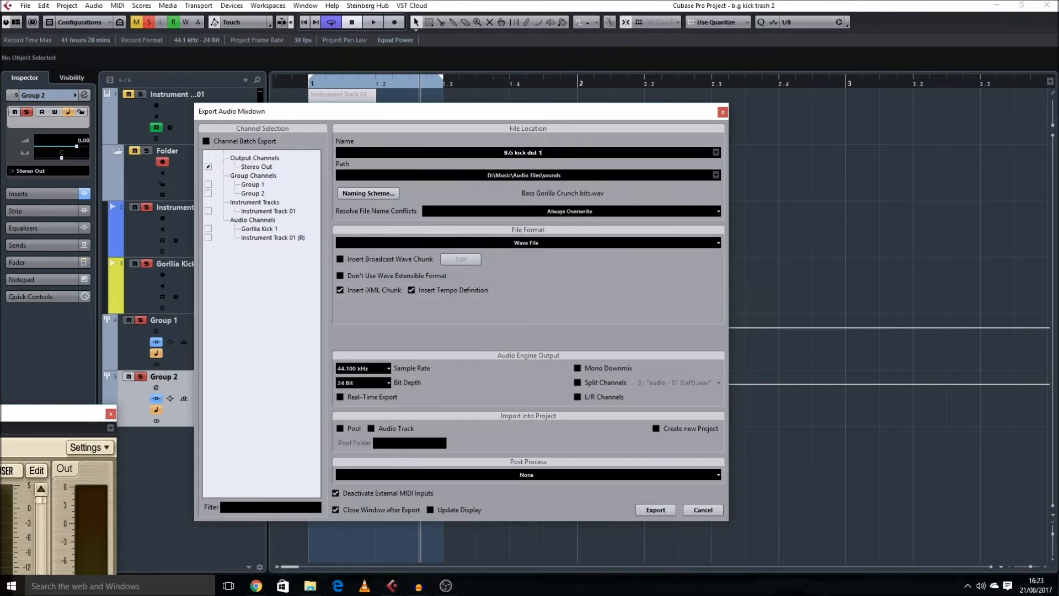
left_click(657, 508)
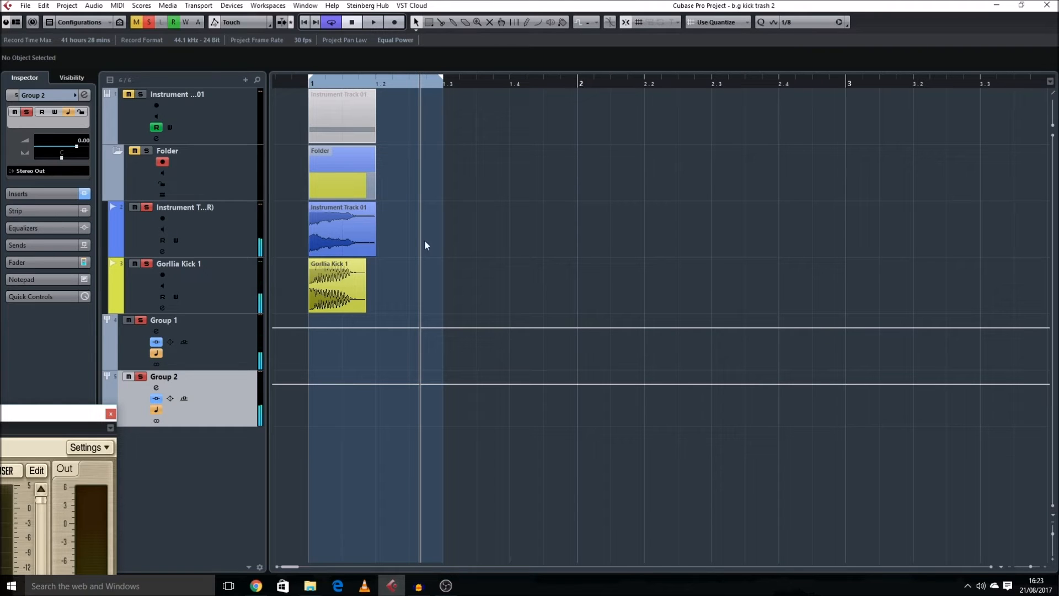
Add a soloed audio track, import B.G kick dist 1 onto it at bar 1, and play it back
left_click_drag(435, 286, 346, 253)
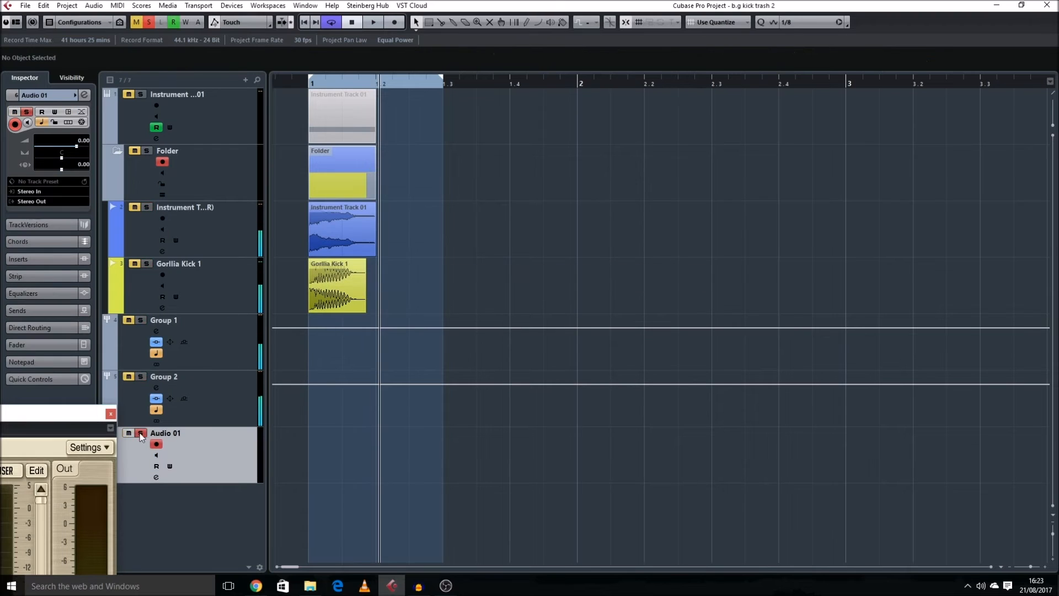
left_click(319, 587)
left_click_drag(469, 442, 376, 516)
key("space")
key("shift+h")
key("shift+g")
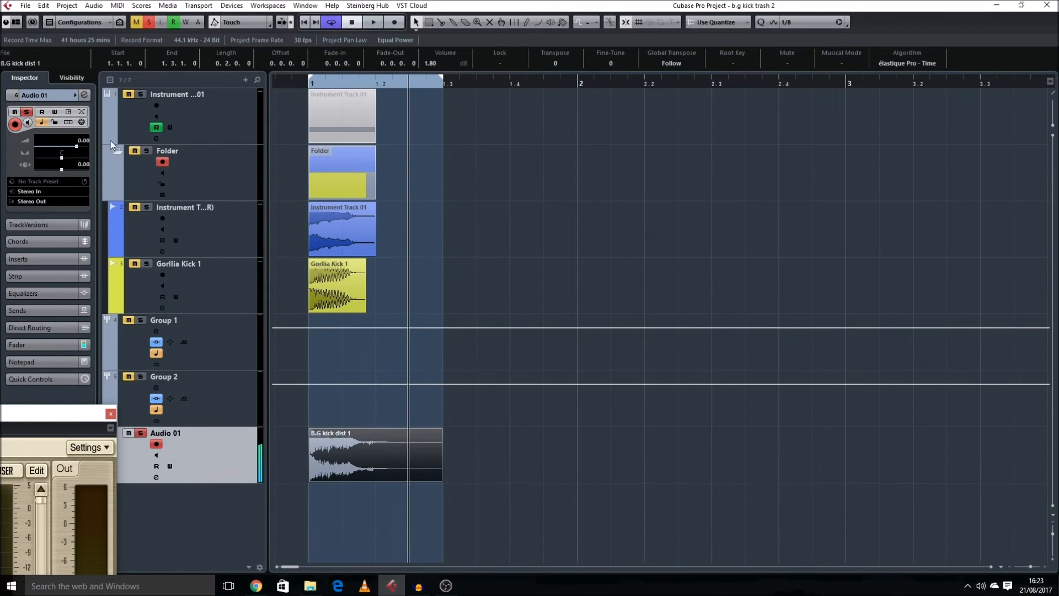
Add a second audio track below Audio 01 and copy the Gorllia Kick 1 event onto it at bar 1
double_click(203, 274)
left_click_drag(185, 326, 210, 527)
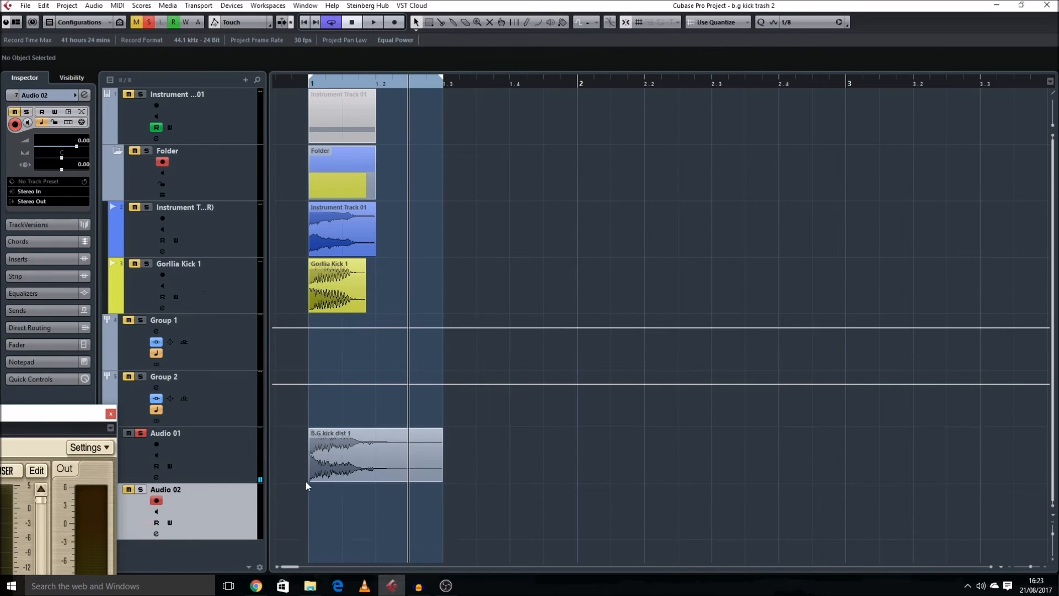
left_click_drag(317, 304, 337, 488)
left_click(411, 483)
Move both kick events together to start at bar 2 and set the locator range from bar 2 to bar 3
left_click_drag(449, 515, 358, 460)
left_click_drag(369, 455, 508, 446)
key("p")
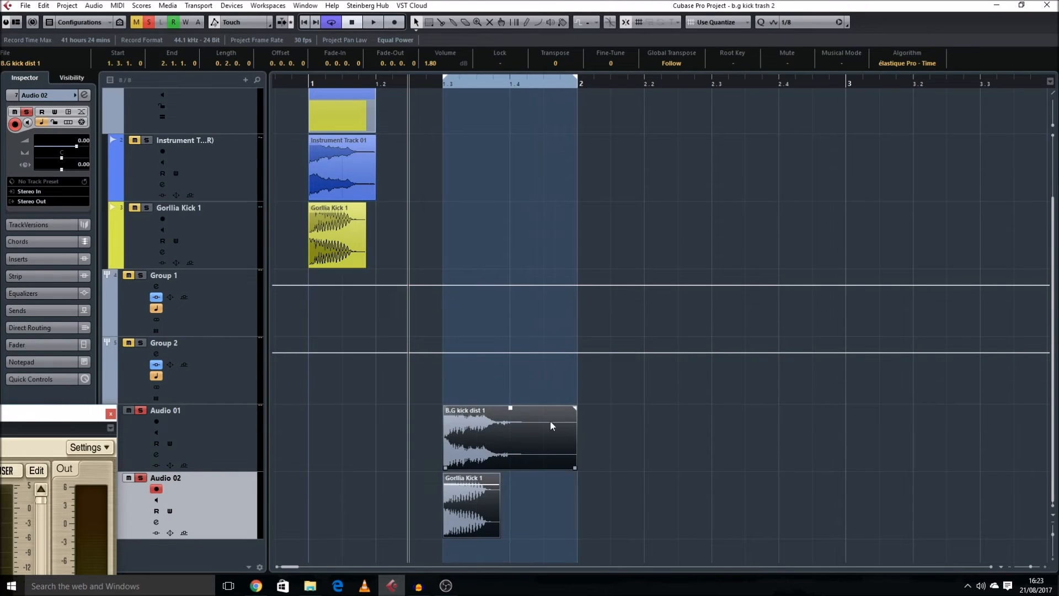
scroll(551, 421, "right", 2)
left_click(541, 452)
left_click(407, 501)
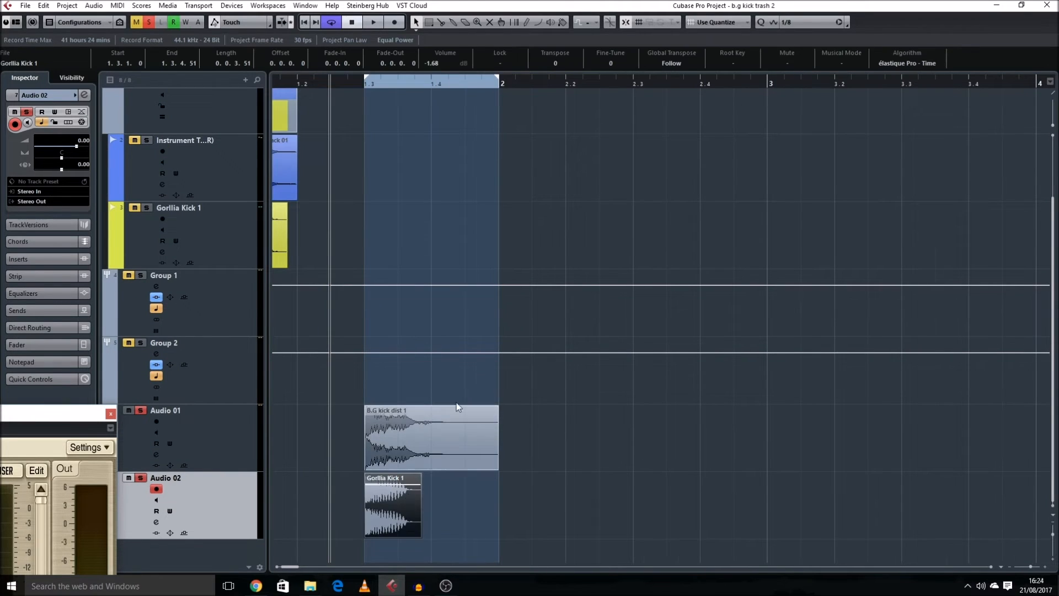
left_click_drag(377, 449, 567, 425)
left_click_drag(436, 81, 769, 84)
scroll(528, 474, "right", 3)
left_click(528, 473)
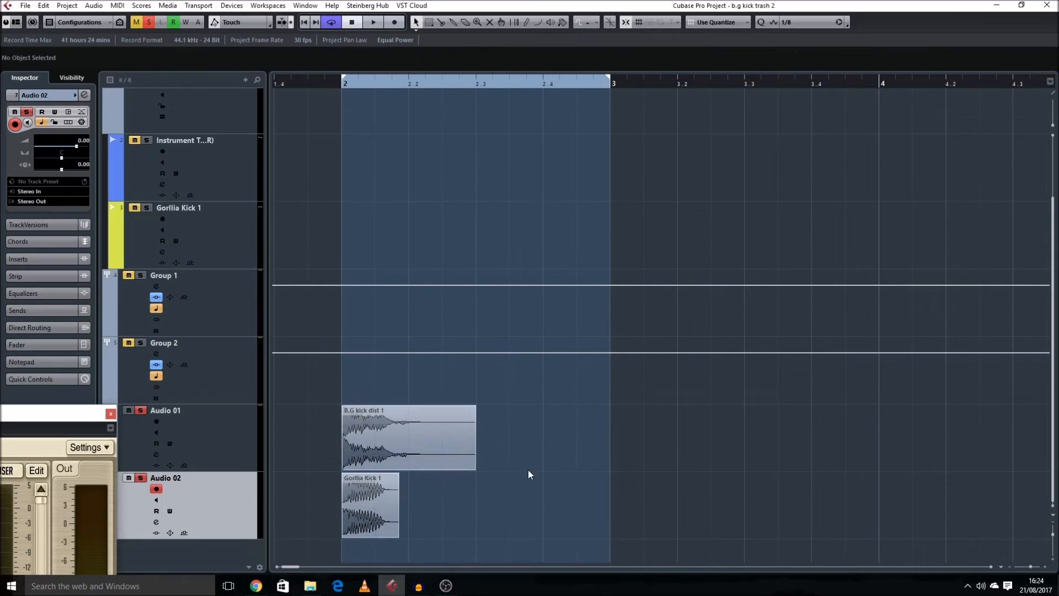
Move SPAN further off the track list and insert FabFilter Pro-Q in Audio 02's third insert slot
scroll(262, 477, "down", 2)
left_click(357, 492)
key("shift+g")
key("shift+g")
left_click_drag(91, 415, 25, 420)
left_click(85, 95)
left_click(288, 178)
left_click(276, 250)
double_click(309, 287)
Remove the trial band and add a high-cut band just above 200 Hz with a 48 dB/oct slope in Audio 02's Pro-Q
left_click(428, 290)
left_click(589, 402)
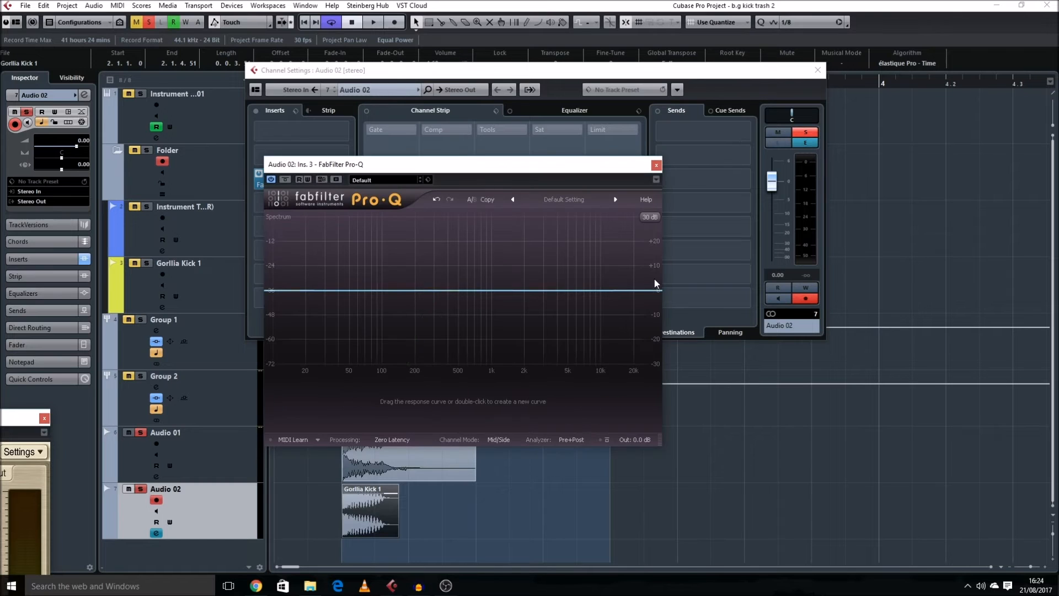
left_click_drag(656, 292, 419, 289)
left_click(361, 414)
left_click(377, 465)
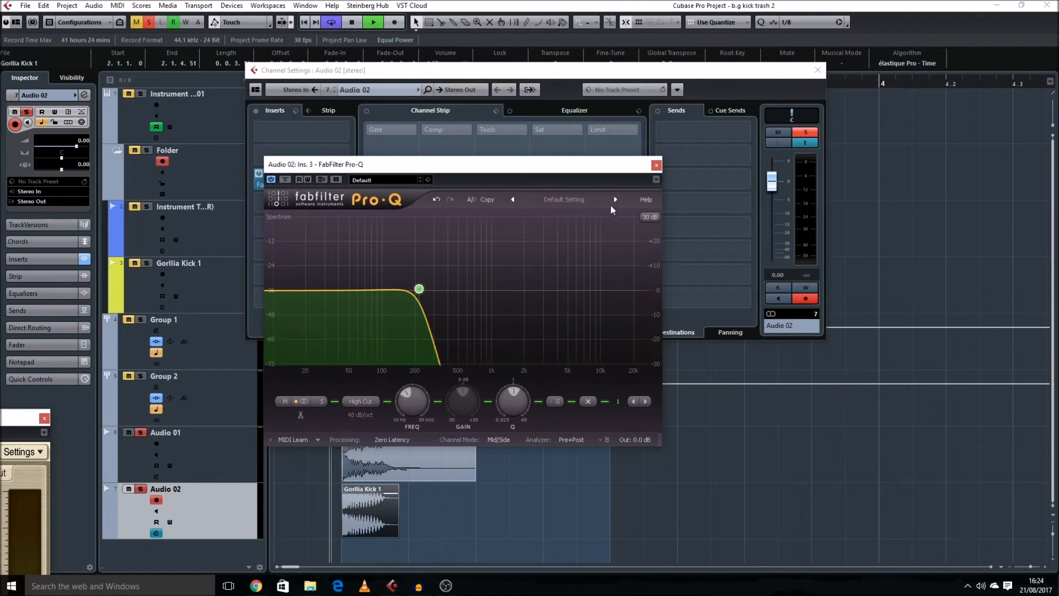
Set the locators around the Gorllia Kick 1 event on Audio 02 and audition the low-passed layer with the distorted kick
key("space")
key("space")
left_click(818, 70)
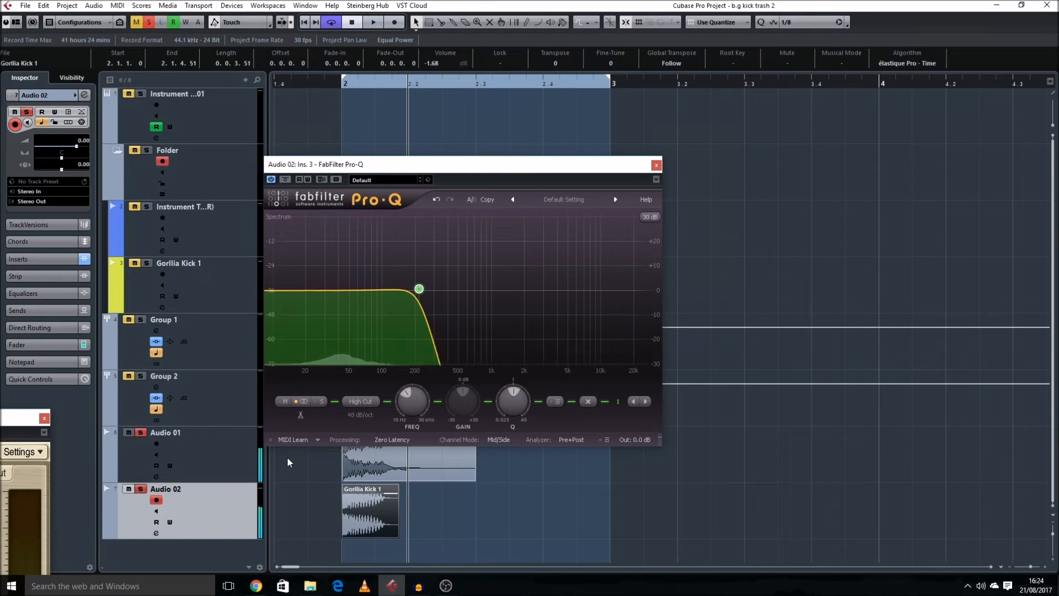
key("p")
key("space")
key("space")
Duplicate the Audio 02 track together with its kick event and Pro-Q insert
key("ctrl+d")
left_click(141, 545)
scroll(181, 524, "down", 1)
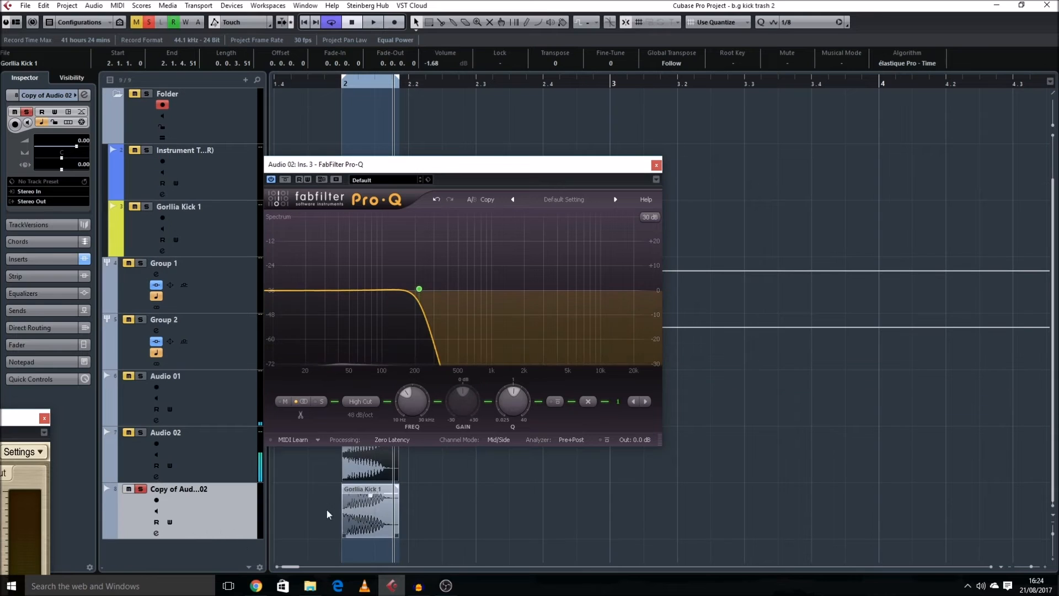
Change the Pro-Q band on Copy of Audio 02 to a low cut and close the open plug-in and channel windows
left_click(84, 95)
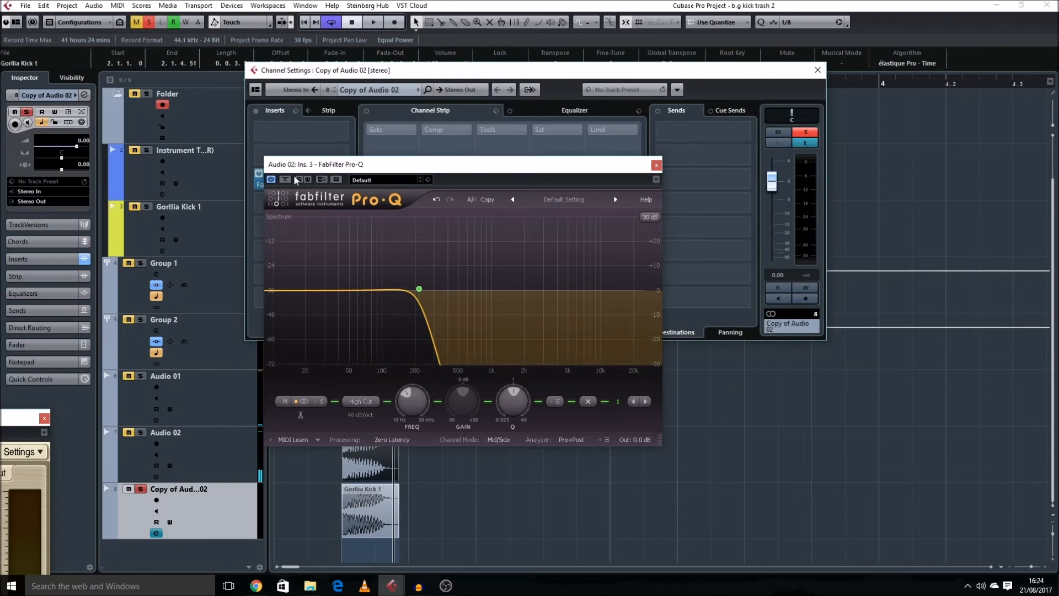
left_click(329, 188)
left_click(330, 187)
left_click(477, 271)
left_click(418, 382)
left_click(436, 420)
left_click(713, 147)
left_click(818, 71)
left_click(798, 166)
Audition the kick layers together, unsolo Audio 02 and its copy, and select the Audio 01 track
left_click_drag(527, 507, 353, 458)
key("space")
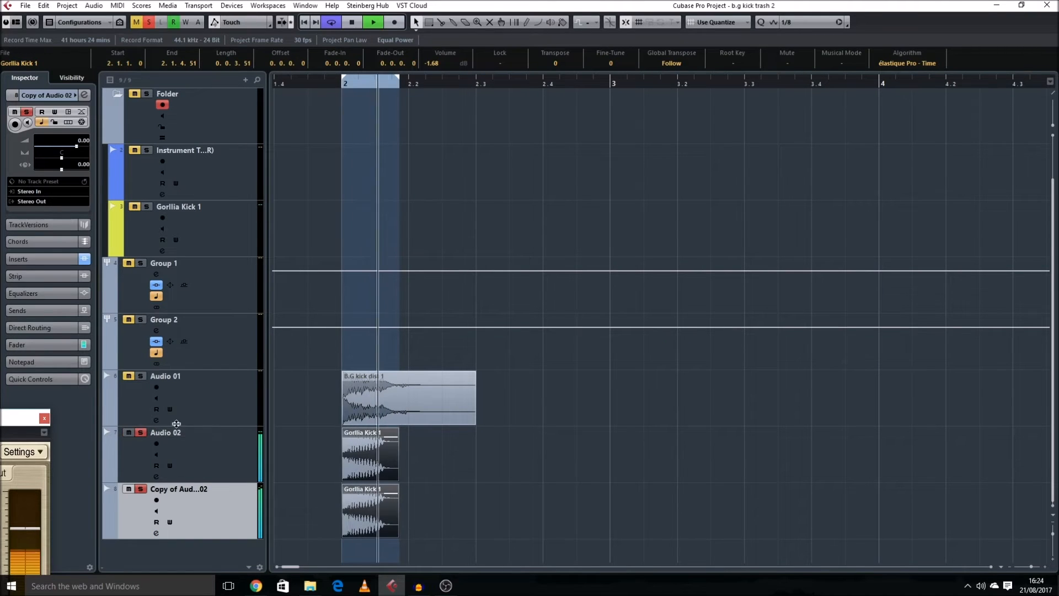
left_click(140, 432)
left_click(141, 488)
key("space")
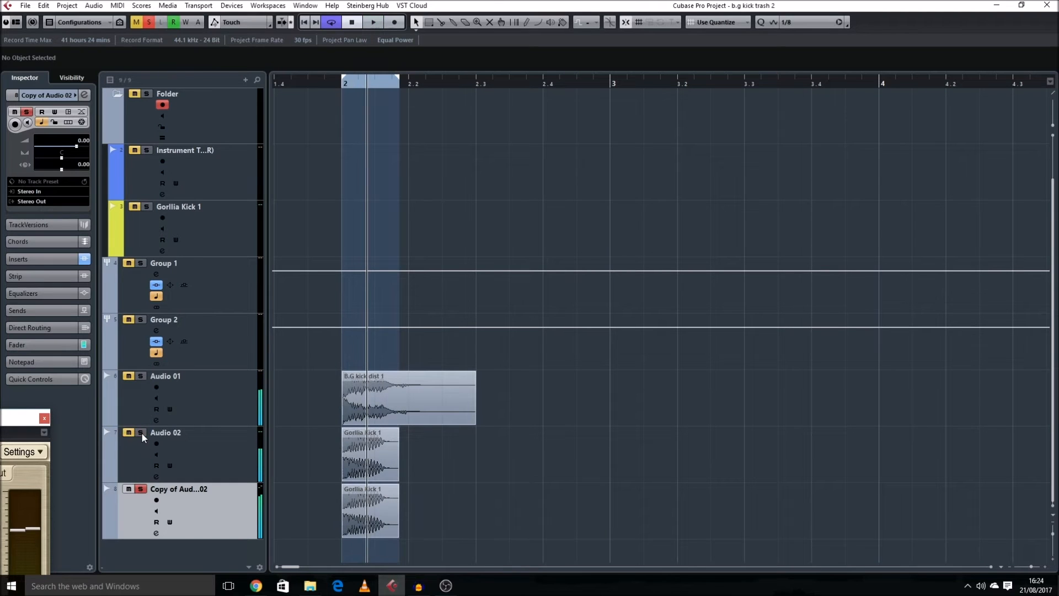
left_click(226, 408)
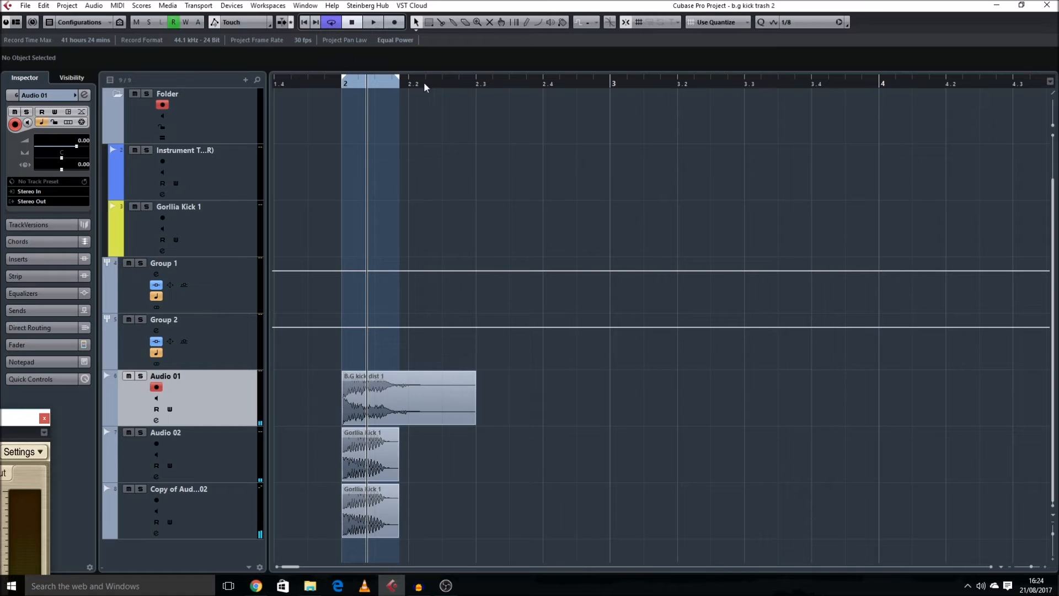
Extend the locator range to bar 3, solo Audio 01 and audition its B.G kick dist 1 event
mouse_move(395, 83)
left_mouse_down()
mouse_move(582, 101)
mouse_move(609, 91)
left_mouse_up()
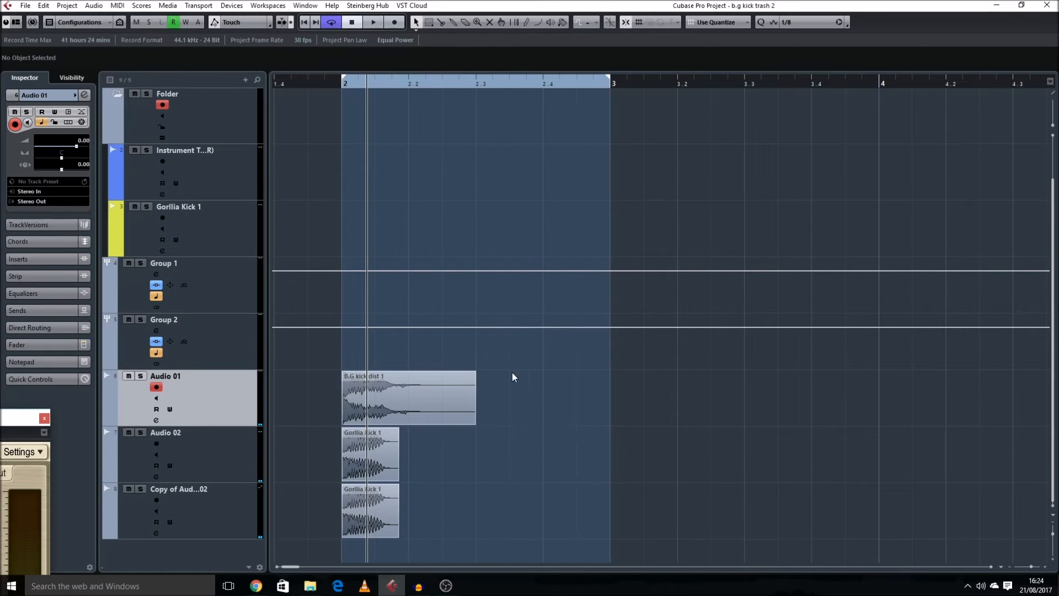
left_click(443, 393)
key("shift+h")
scroll(442, 392, "down", 1)
left_click(226, 439)
left_click(214, 477)
key("Escape")
left_click(186, 358)
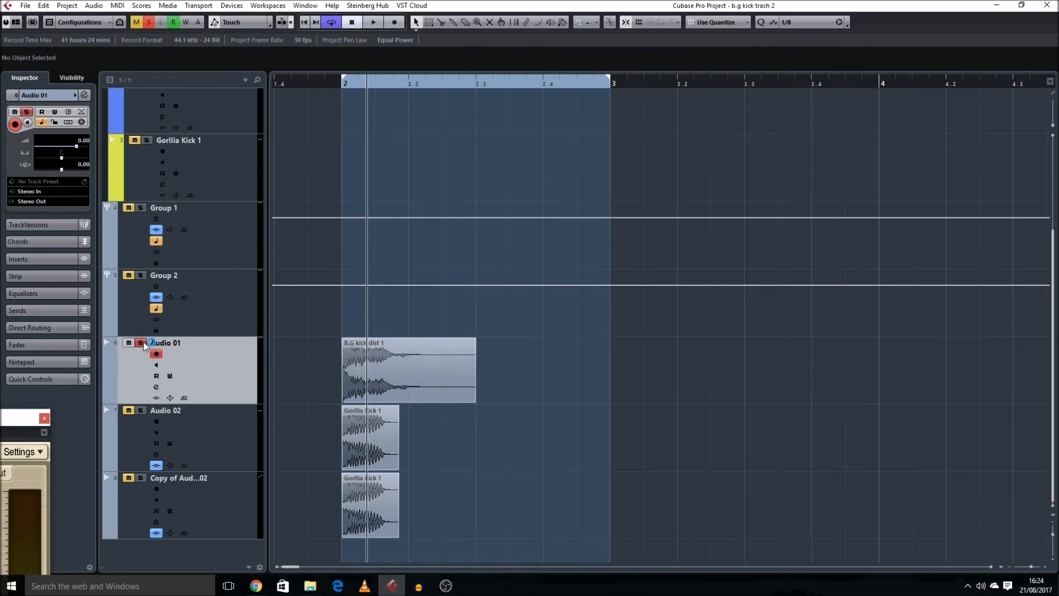
left_click(428, 362)
key("space")
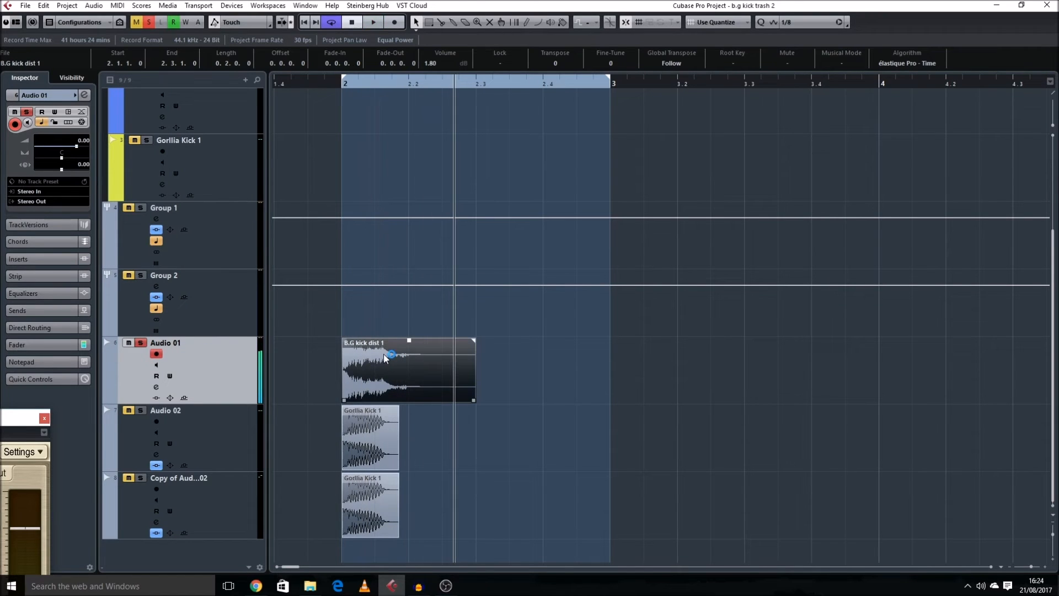
Insert FabFilter Pro-Q in Audio 01's third insert slot and clear its trial band
left_click(84, 96)
left_click(339, 180)
left_click(277, 249)
left_click(310, 285)
left_click_drag(361, 209, 521, 290)
key("Delete")
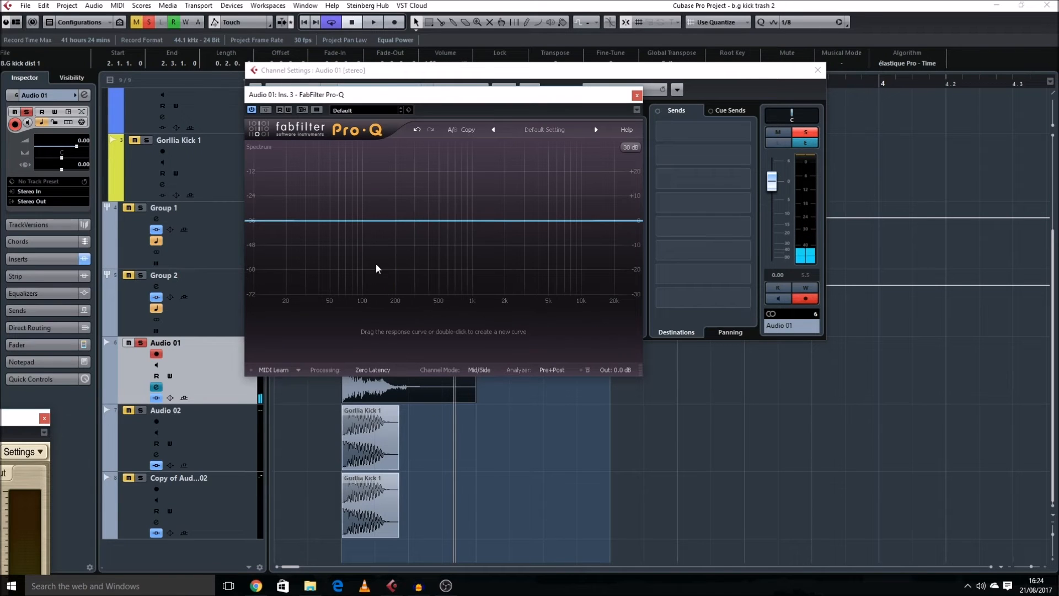
Add a low-cut band just above 1 kHz with a 6 dB/oct slope in Audio 01's Pro-Q
left_click_drag(255, 221, 480, 224)
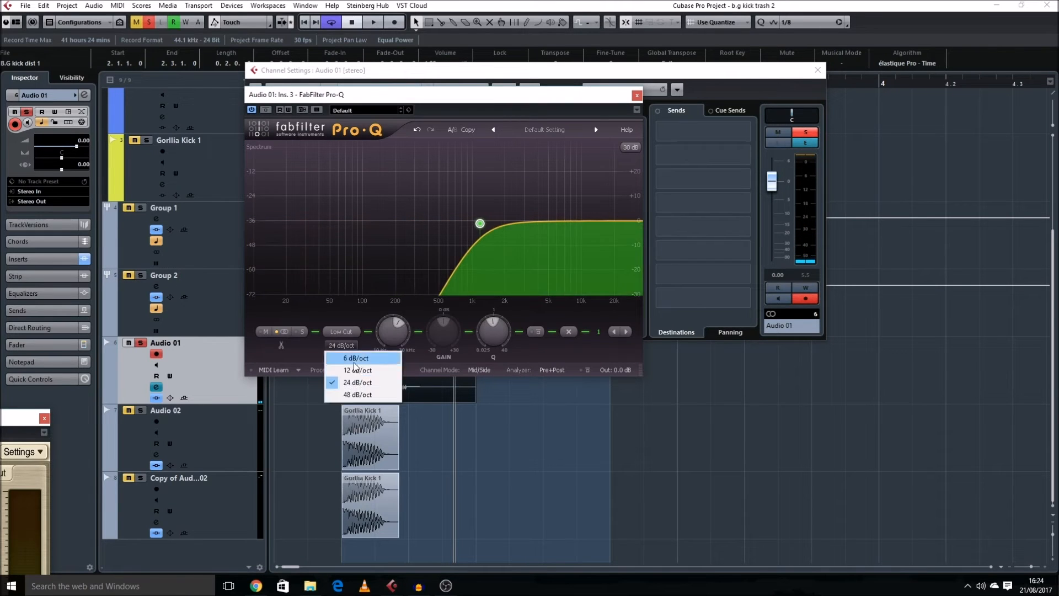
left_click(353, 357)
left_click(637, 95)
left_click(818, 70)
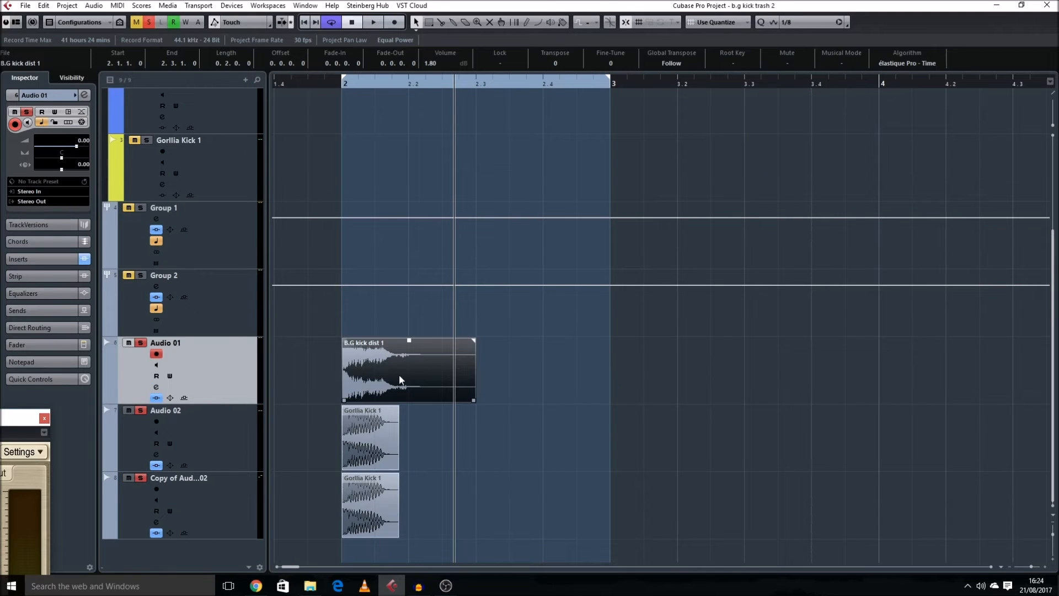
Render the Audio 01 kick in place and audition the rendered track with Audio 02 and its copy
key("alt+r")
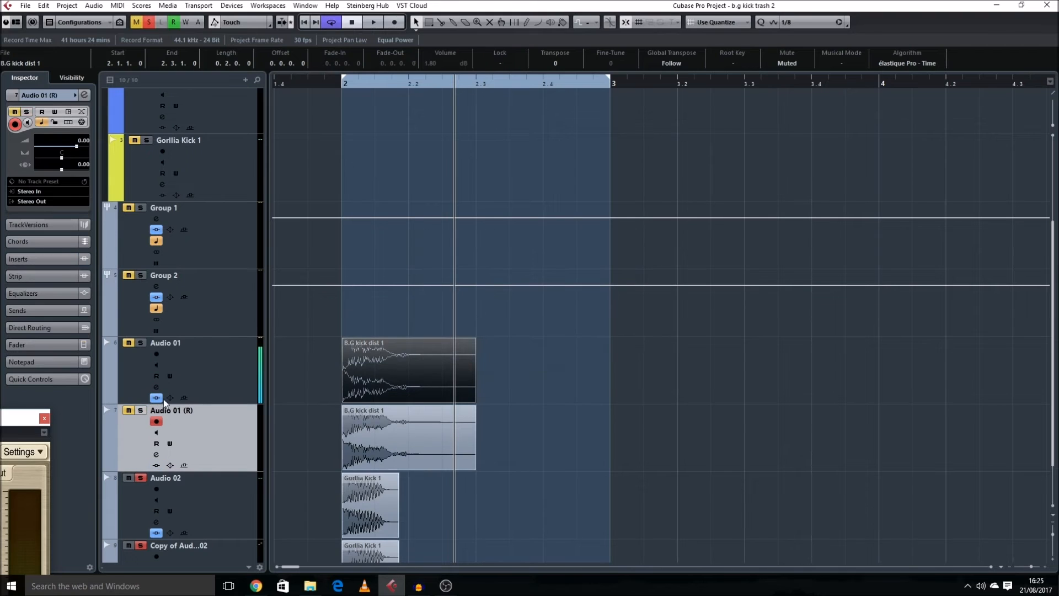
scroll(214, 413, "down", 1)
left_click(344, 341)
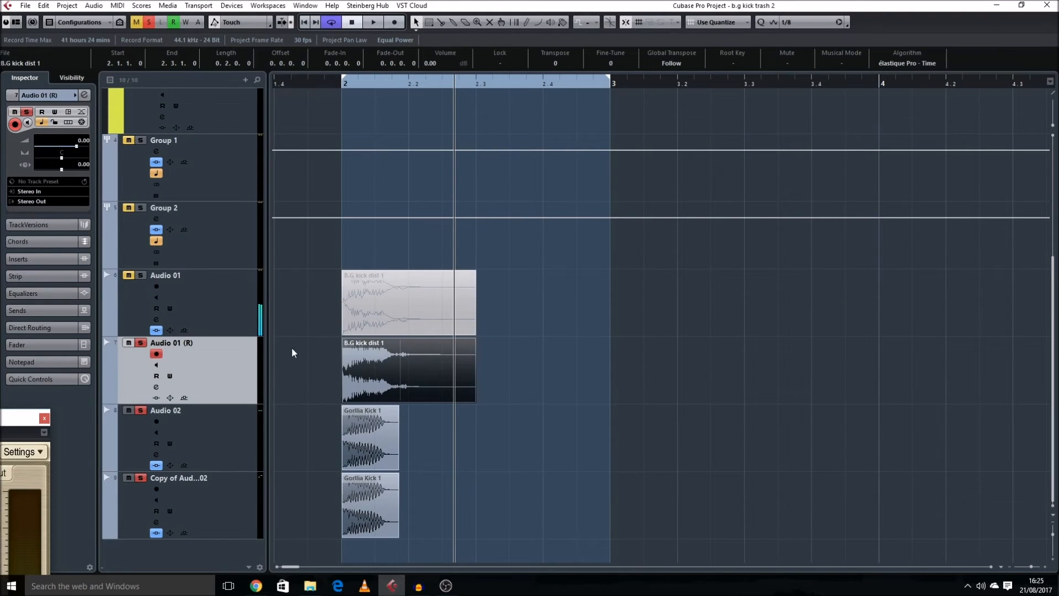
key("KP_1")
key("space")
key("space")
Split the rendered kick at 2.2.1.0, delete the tail, and move the front-trimmed event back to the start of bar 2
key("3")
left_click(407, 383)
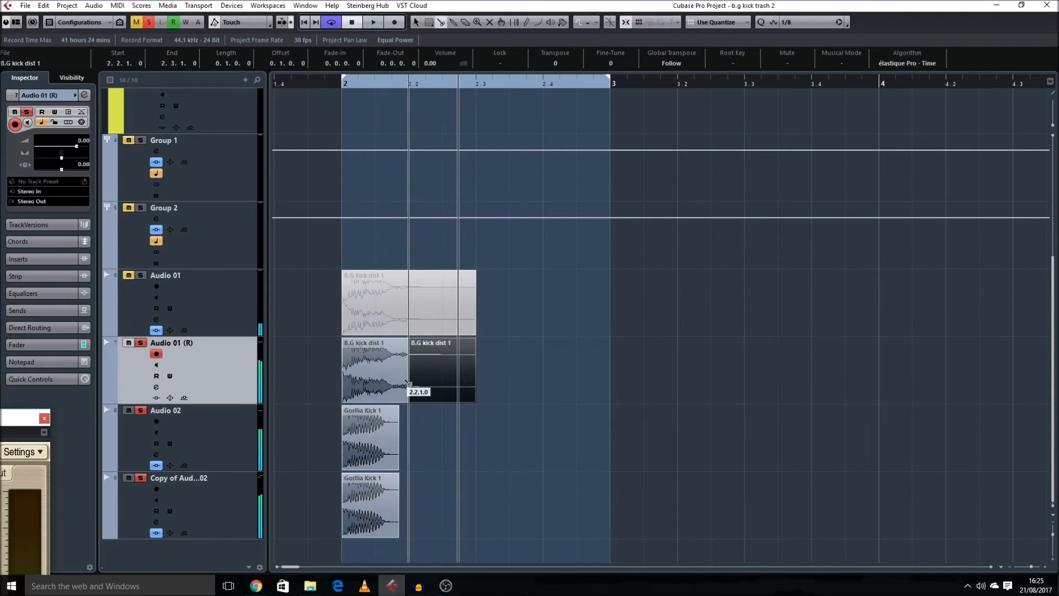
key("Delete")
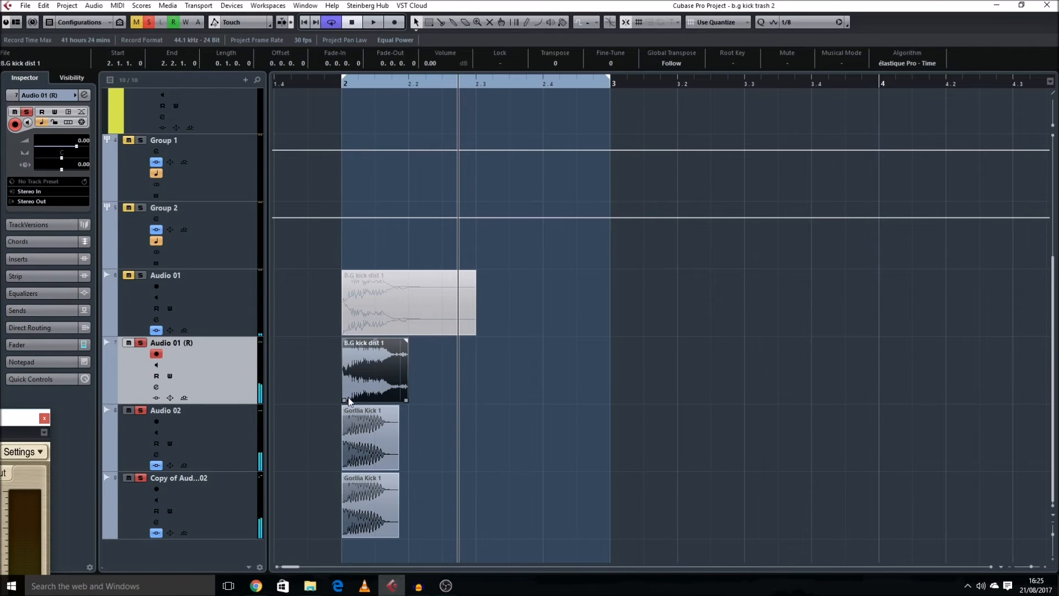
left_click_drag(369, 366, 360, 366)
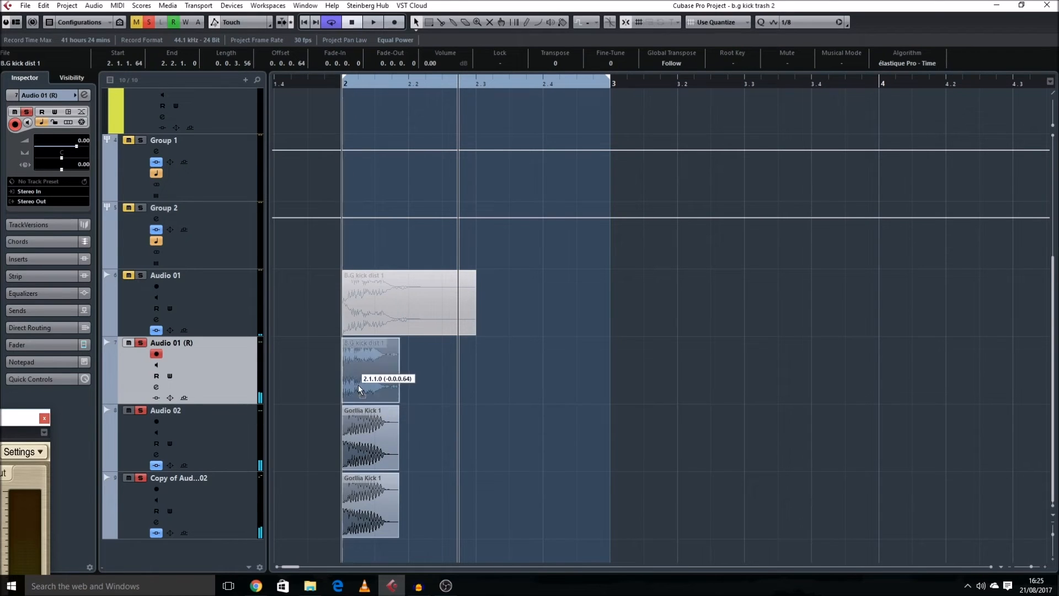
key("KP_1")
key("space")
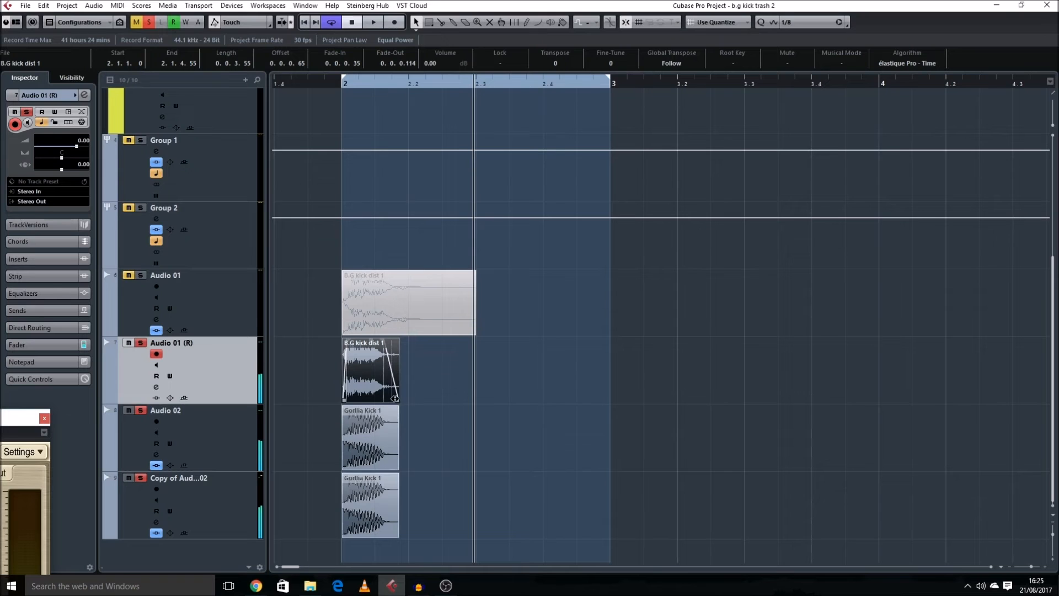
Shorten the rendered kick to end at 2.1.3.85 and audition it with both Gorllia Kick 1 layers
left_click_drag(398, 399, 386, 399)
key("shift+g")
key("shift+g")
left_click(428, 410)
key("shift+h")
left_click(223, 510)
scroll(425, 456, "down", 1)
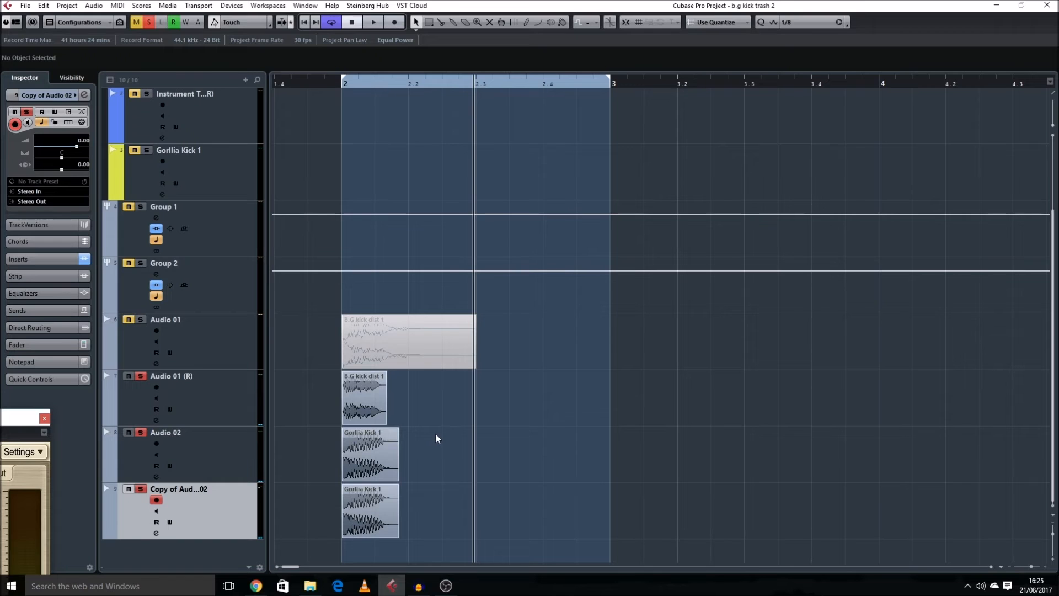
mouse_move(332, 419)
left_mouse_down()
mouse_move(412, 489)
mouse_move(342, 421)
left_mouse_up()
key("shift+g")
key("space")
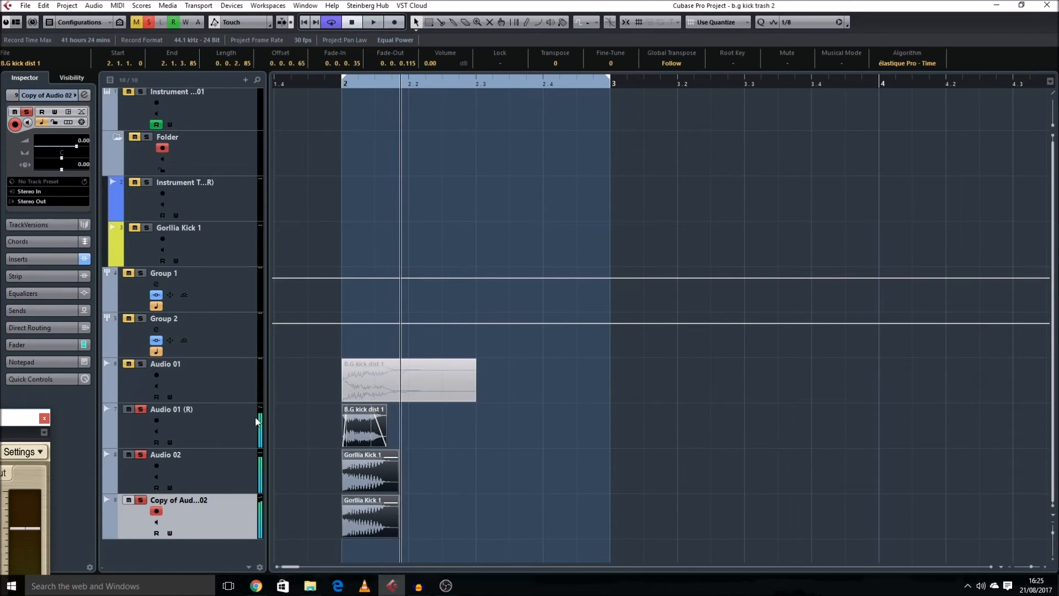
key("space")
Adjust the rendered kick's end to 2.1.3.0 while auditioning the layers, and unsolo all tracks
left_click(413, 431)
left_click_drag(344, 444, 361, 442)
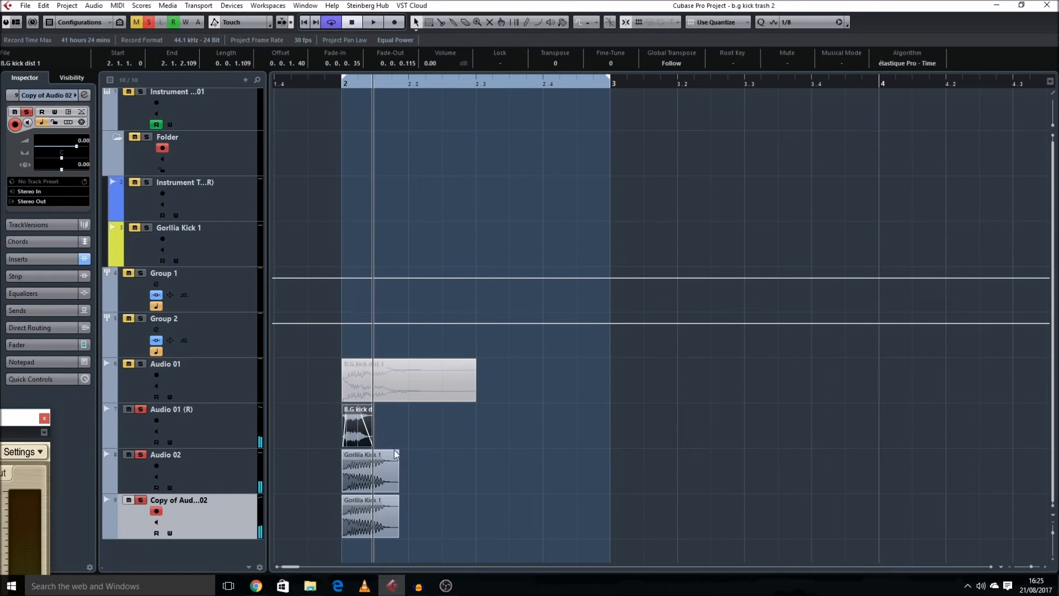
key("space")
left_click_drag(373, 445, 383, 446)
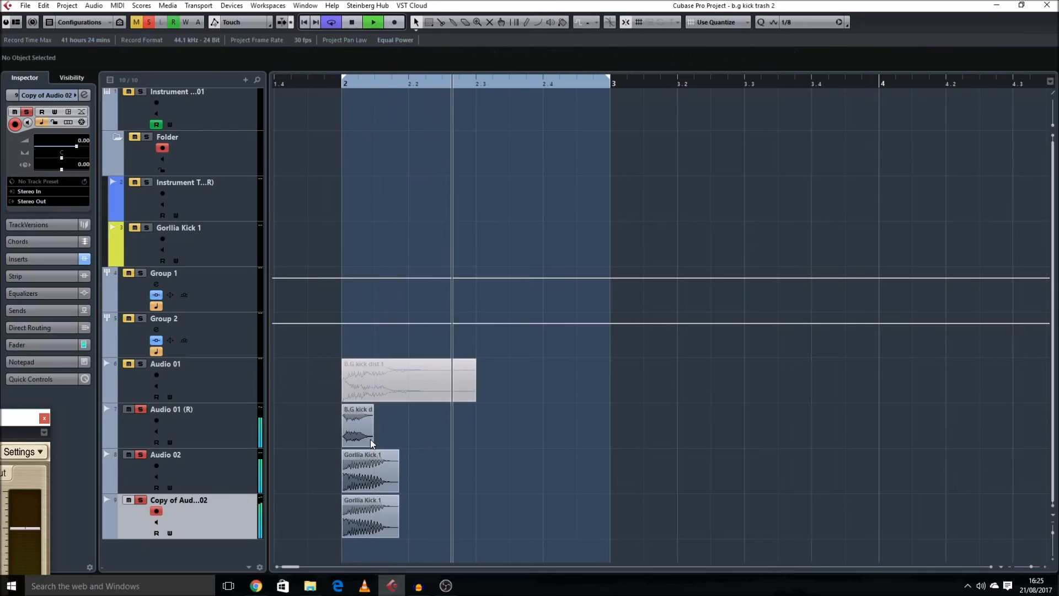
key("space")
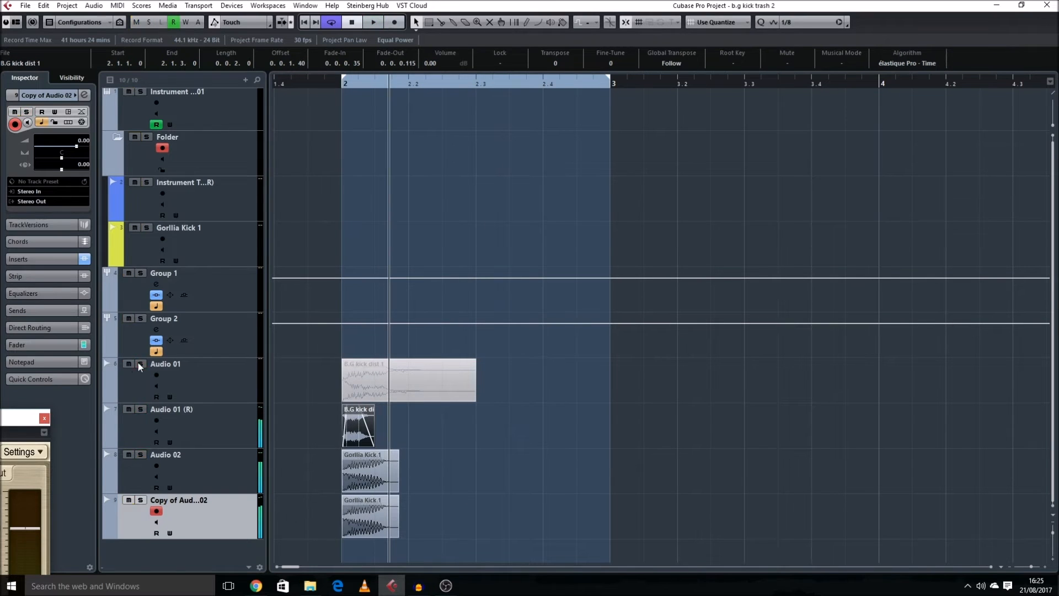
left_click(448, 441)
Solo the two original kick tracks with Group 1 and Group 2, and loop them from bar 1 to 1.3
scroll(419, 452, "down", 2)
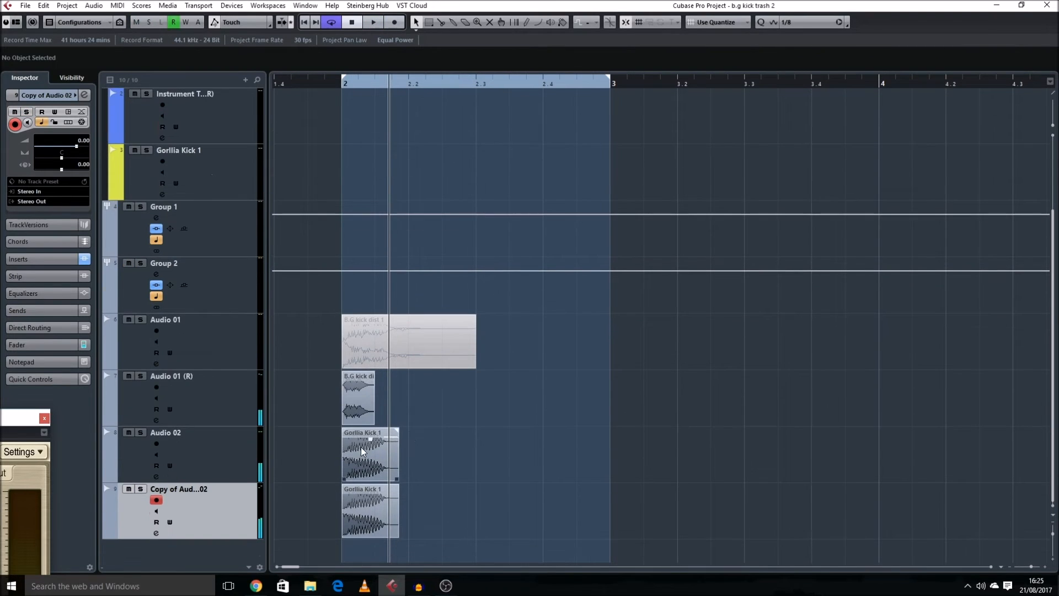
scroll(353, 419, "up", 2)
scroll(338, 382, "up", 1)
key("g")
key("g")
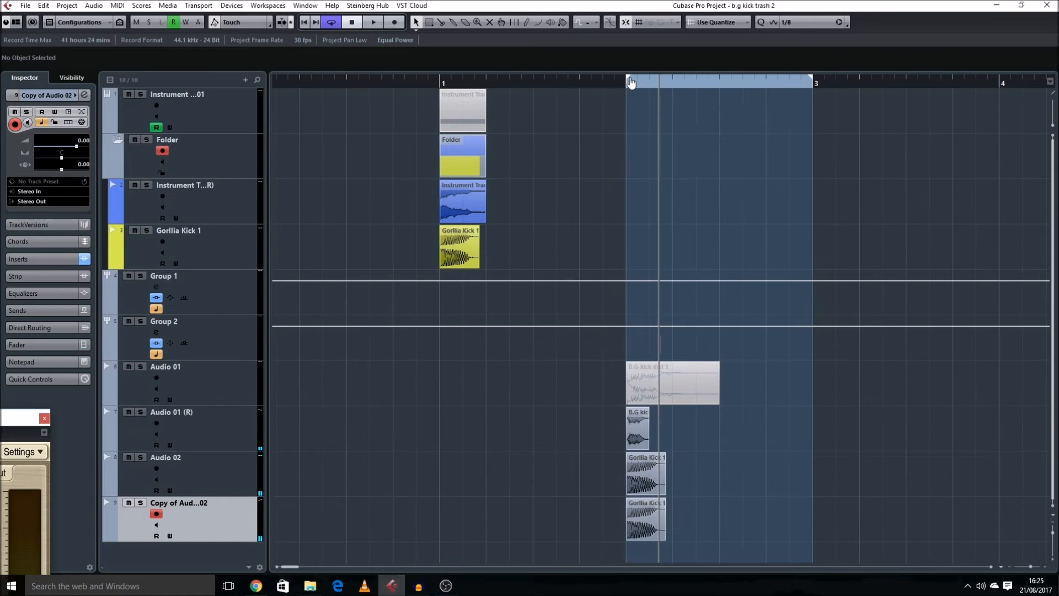
left_click_drag(455, 91, 441, 82)
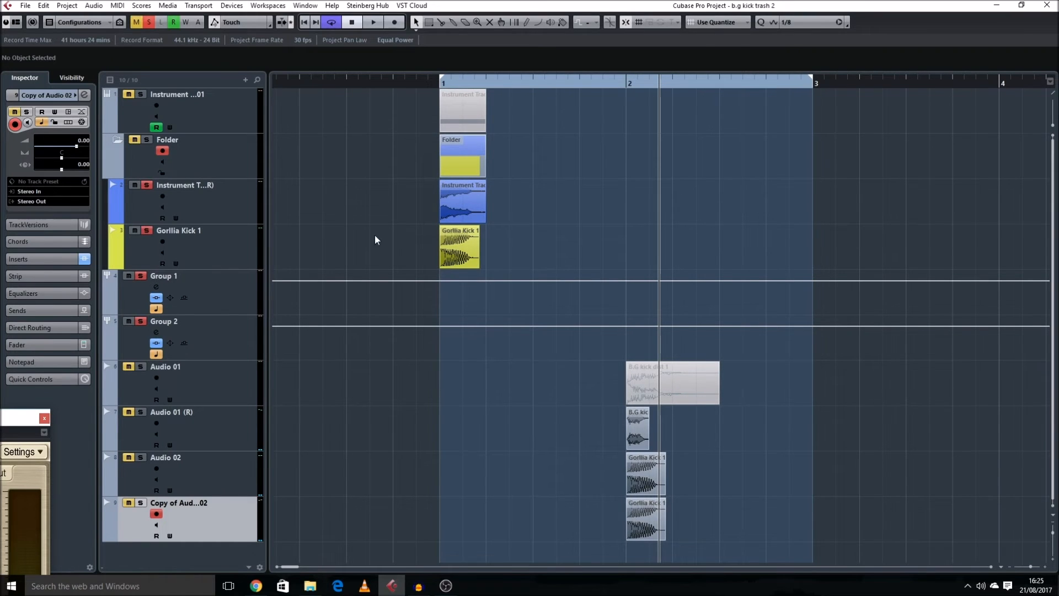
left_click_drag(512, 264, 466, 203)
key("l")
key("space")
left_click_drag(811, 80, 534, 85)
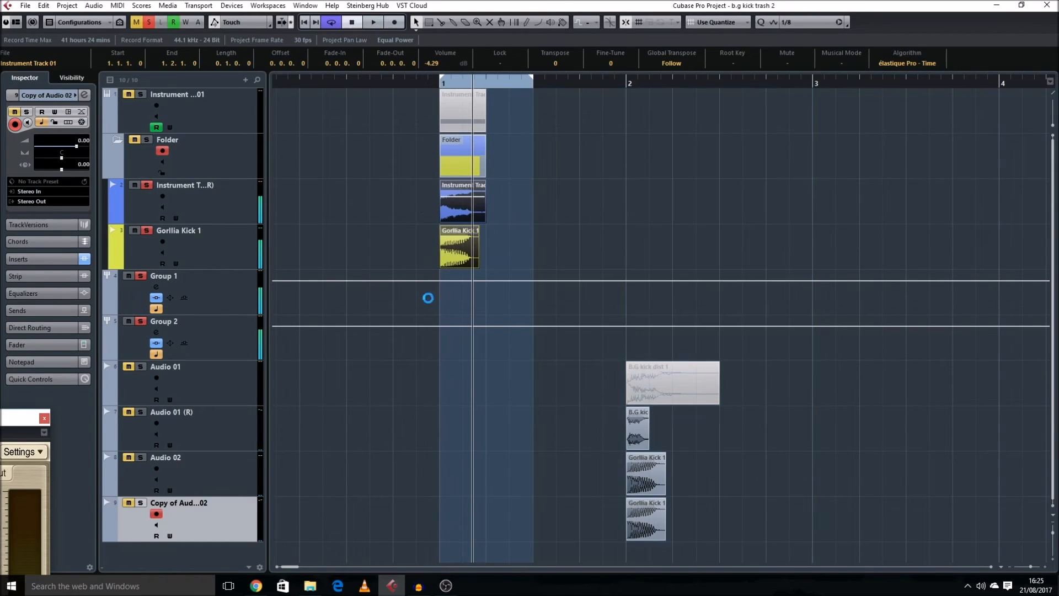
Set the low-cut frequency in Group 2's Pro-Q to just above 1 kHz and audition the result
left_click(185, 281)
left_click(156, 332)
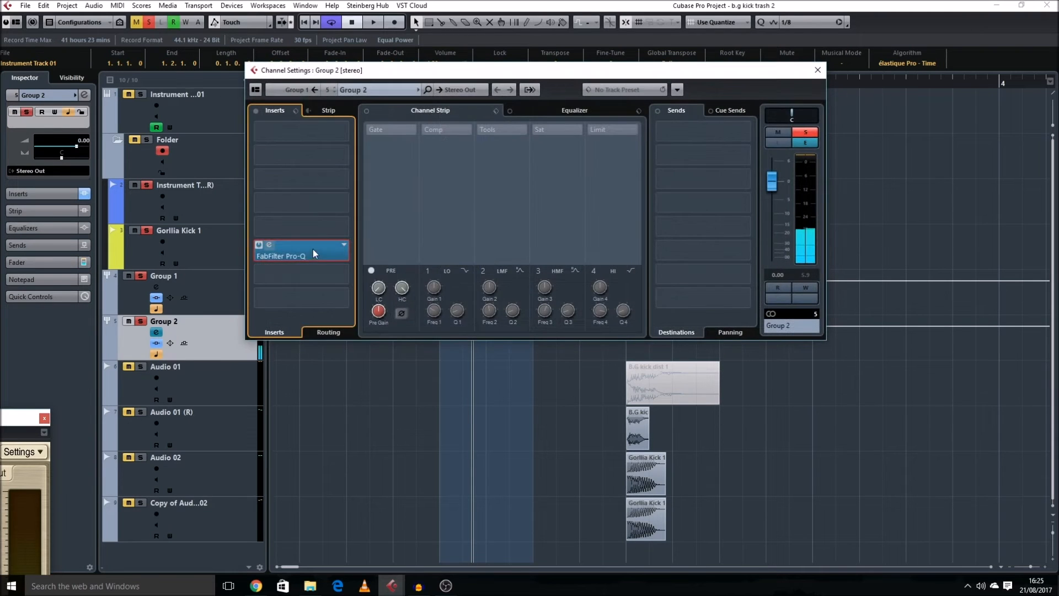
left_click(298, 248)
left_click_drag(360, 361, 360, 332)
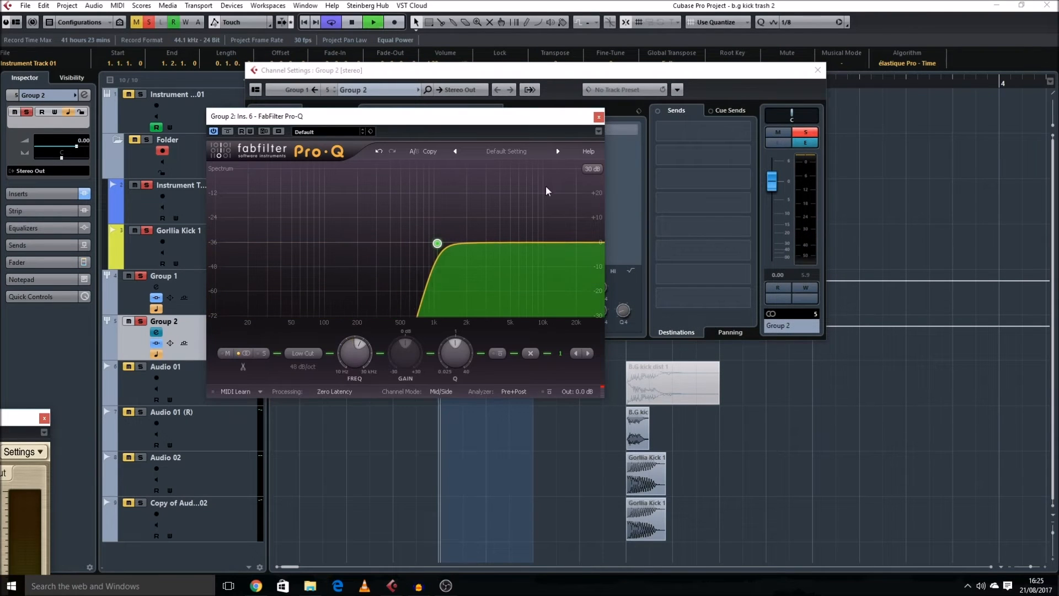
key("space")
left_click(599, 117)
left_click(818, 71)
key("space")
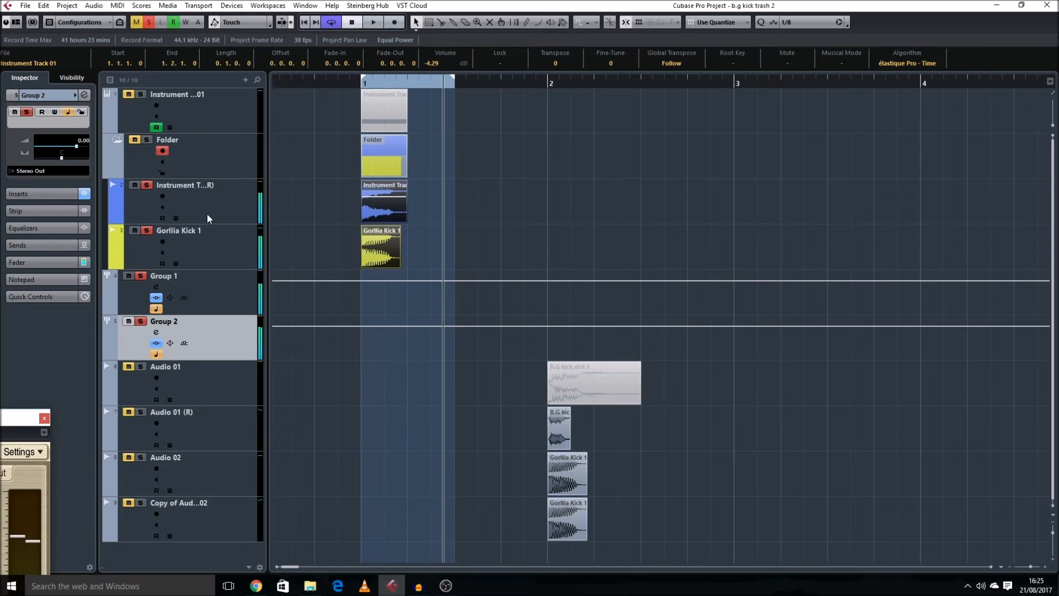
Boost the 40 Hz bell band in Group 1's first Pro-Q to just under +20 dB during playback
left_click(180, 276)
left_click(157, 286)
left_click(309, 159)
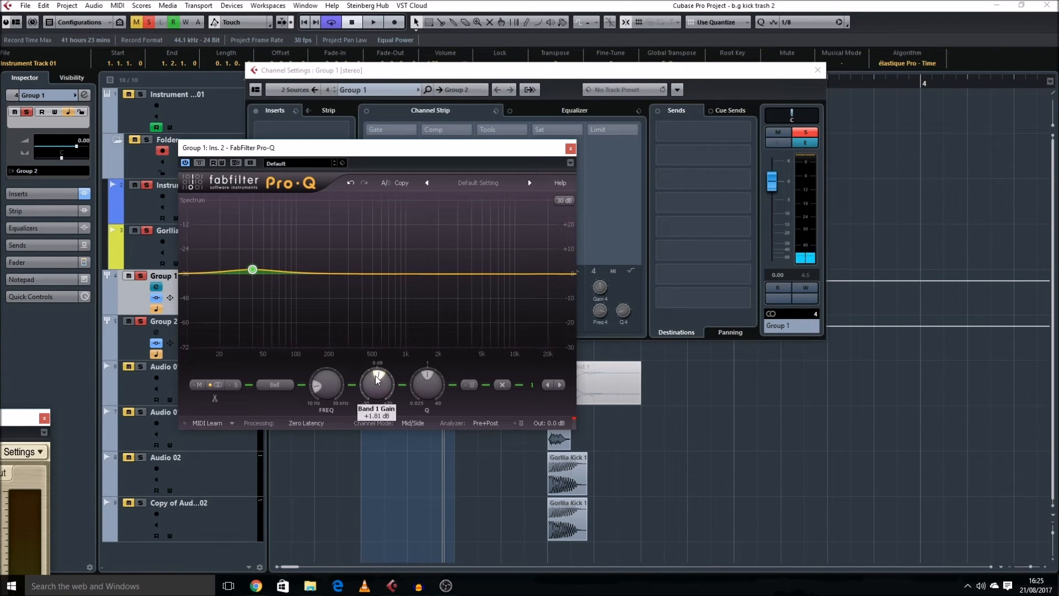
key("space")
left_click_drag(378, 379, 416, 373)
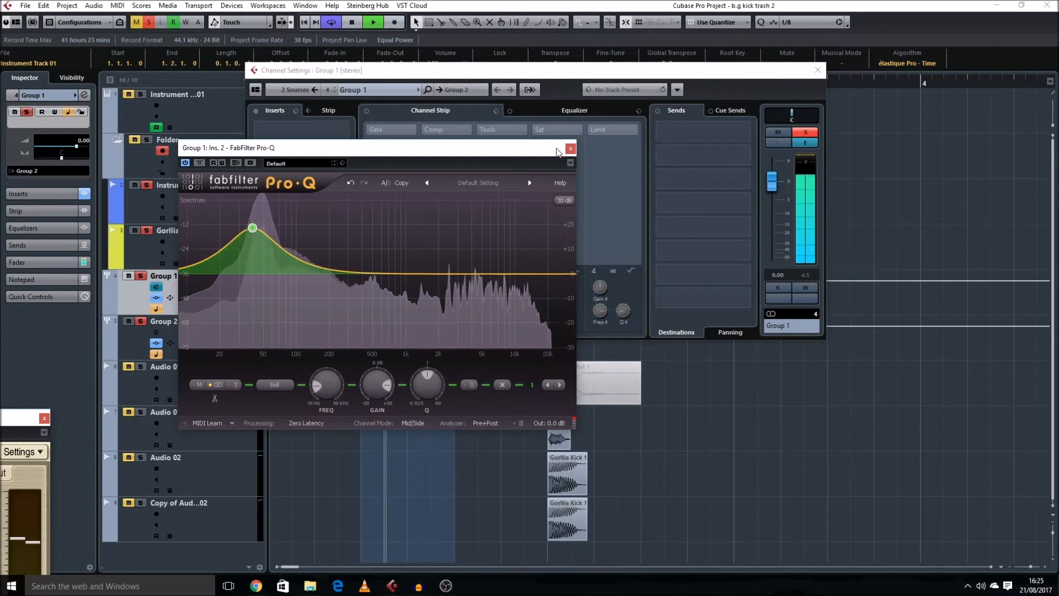
left_click(570, 148)
key("space")
left_click(817, 71)
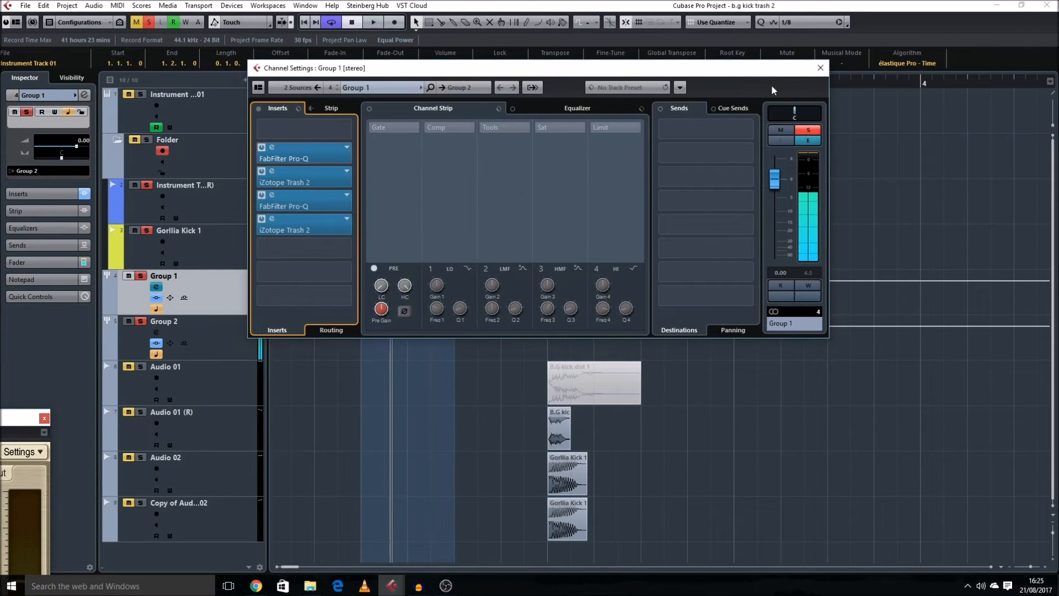
Insert FabFilter Pro-C directly after Pro-Q in Group 2's insert chain and audition the kick layers
left_click(184, 331)
left_click(156, 332)
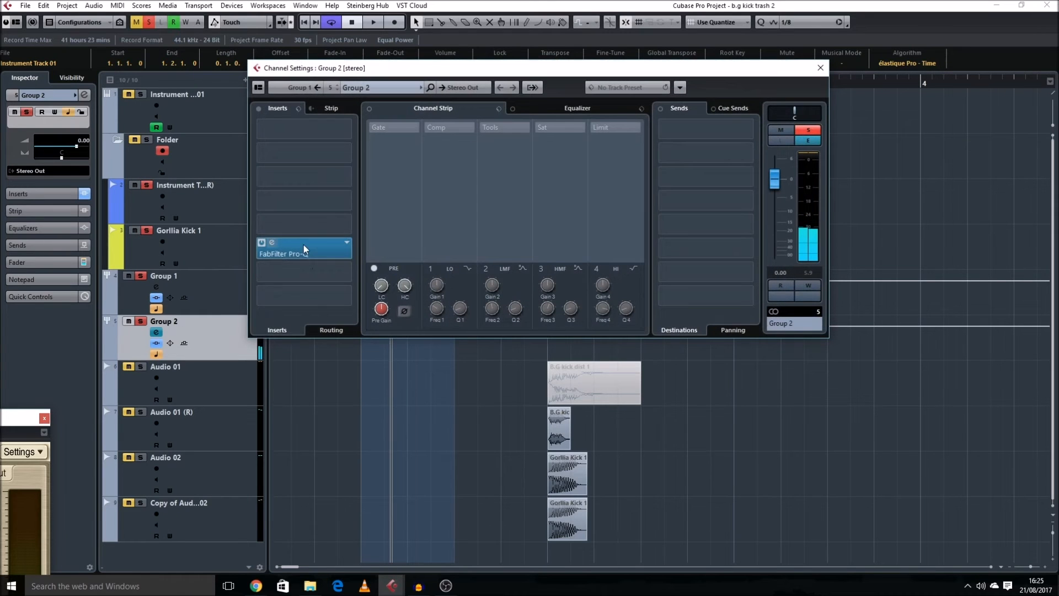
left_click(300, 229)
left_click(273, 310)
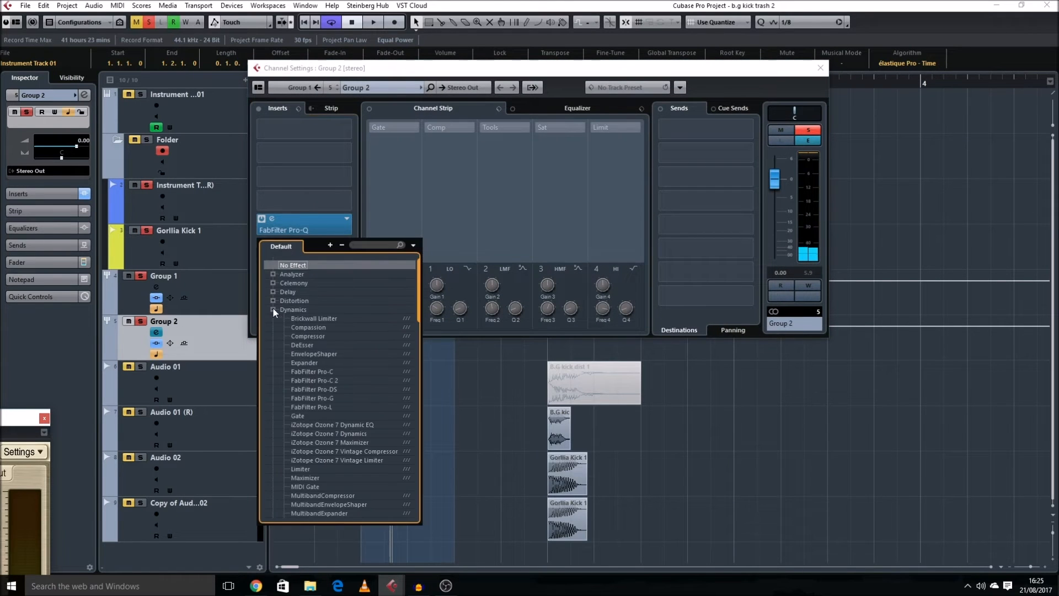
left_click(346, 371)
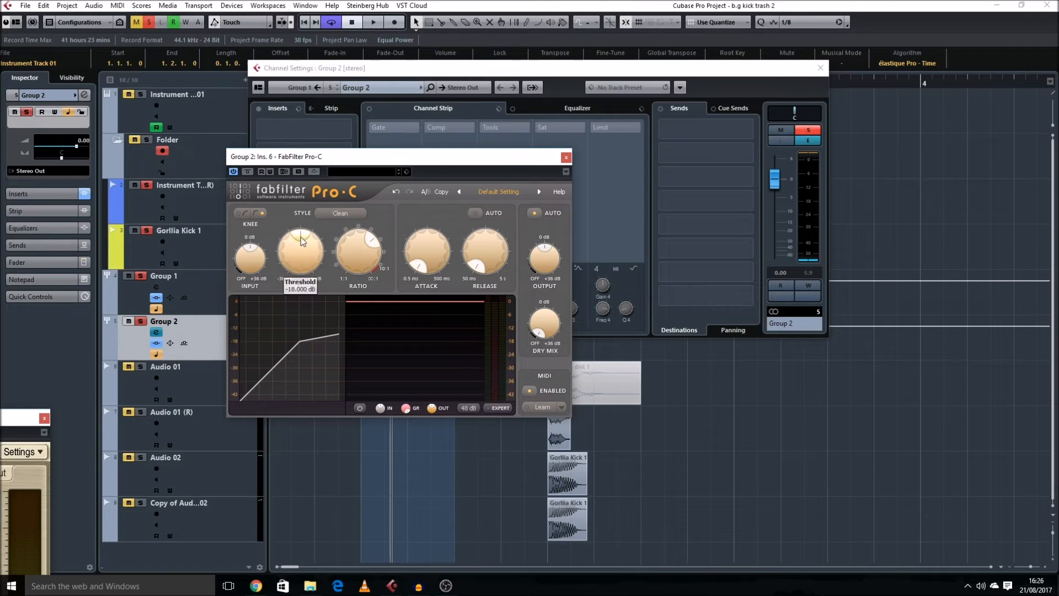
left_click(566, 157)
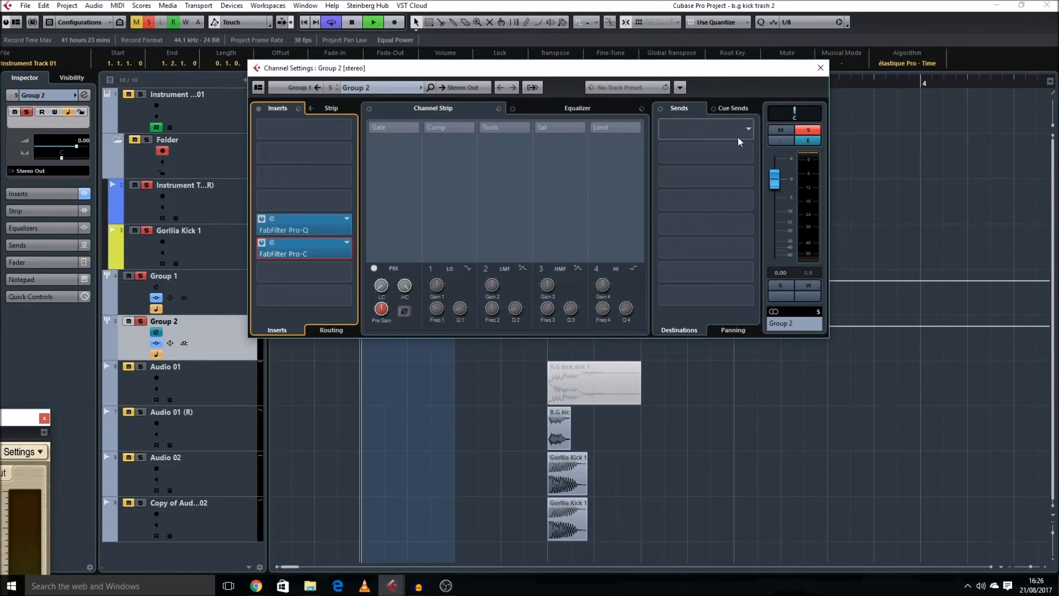
key("space")
left_click(820, 67)
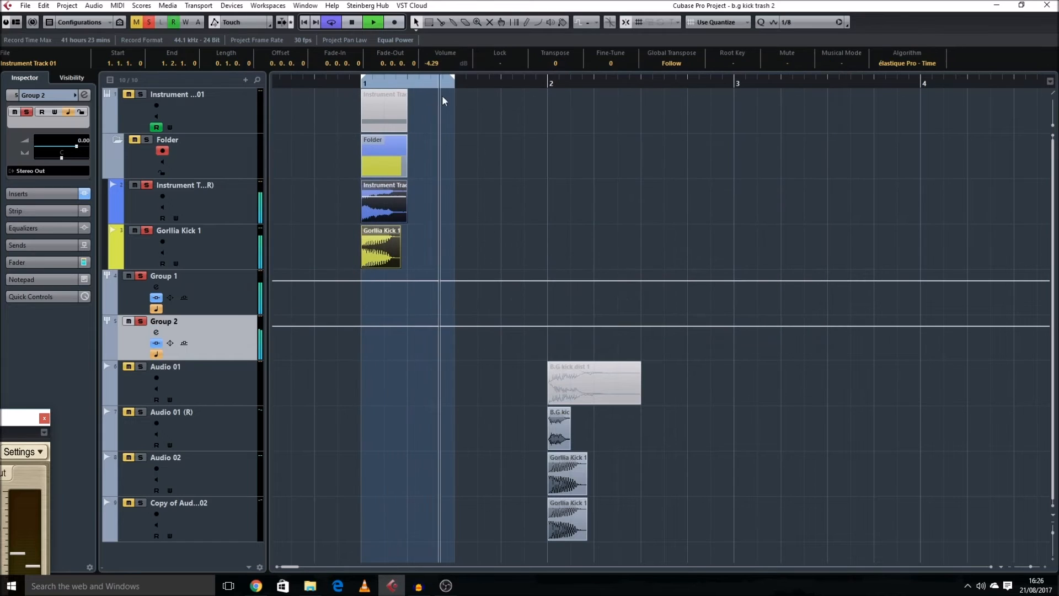
key("space")
Review the distortion settings of Group 1's second Trash 2 and audition the loop
left_click(201, 290)
left_click(156, 286)
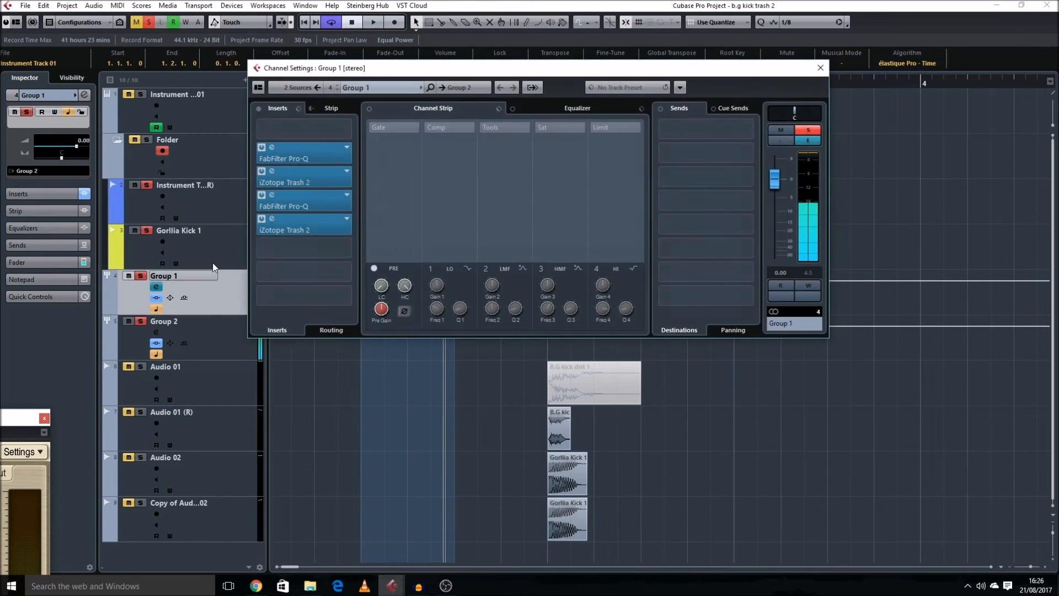
left_click(307, 230)
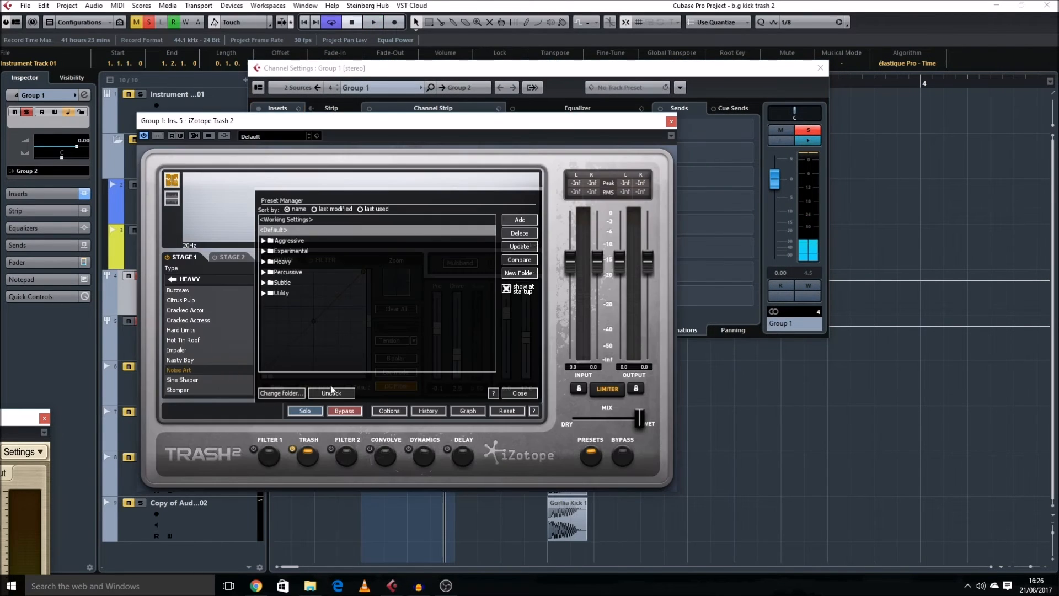
left_click(530, 392)
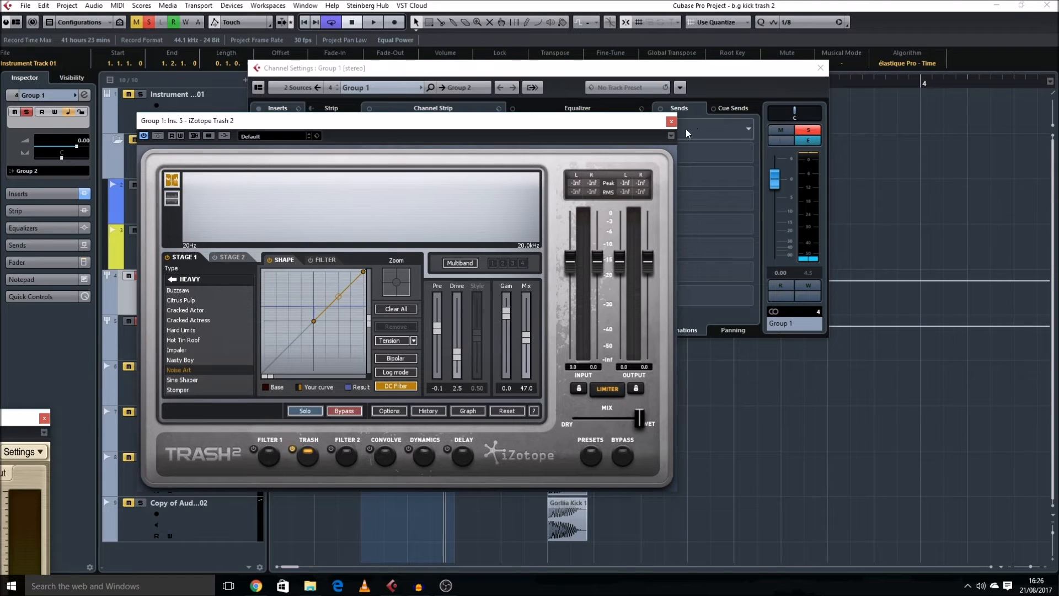
left_click(671, 121)
key("space")
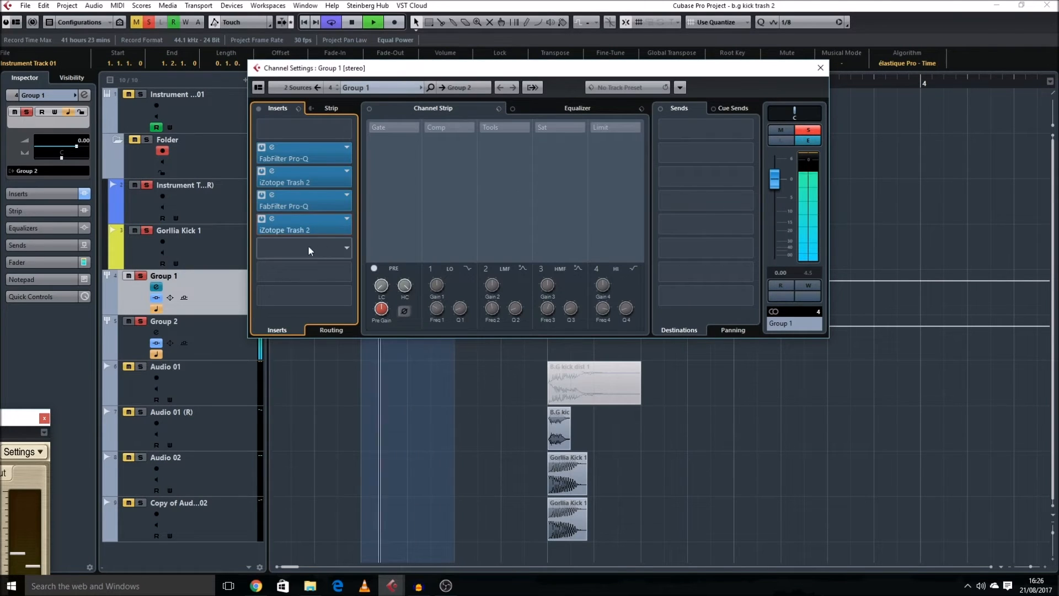
Insert FabFilter Pro-L after Pro-C in Group 2, raise its gain to about +9.8 dB, and audition the result
left_click(219, 321)
left_click(157, 332)
left_click(331, 298)
key("Escape")
left_click(308, 249)
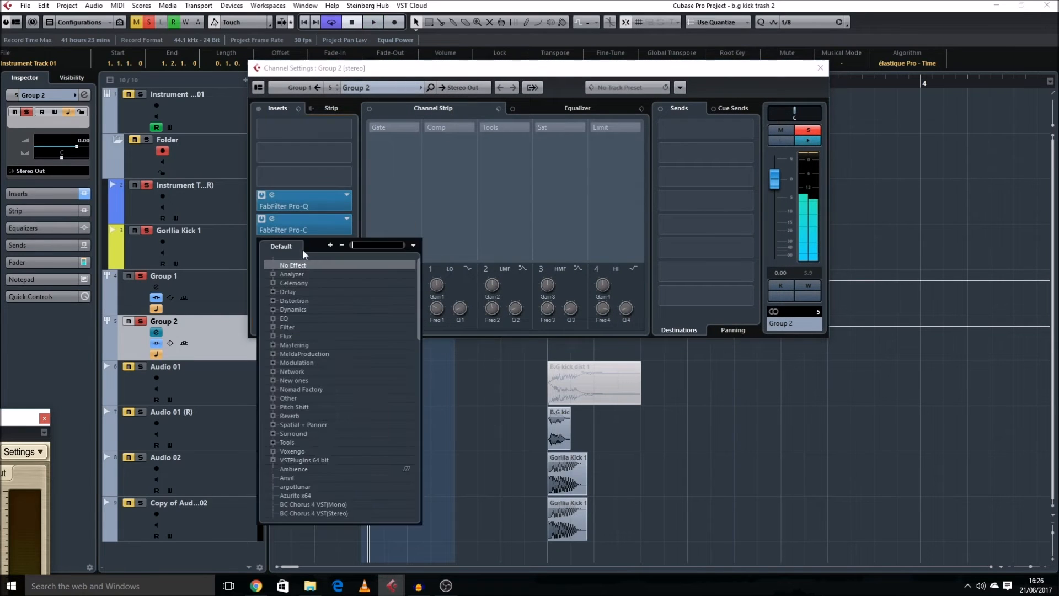
left_click(273, 310)
left_click(330, 406)
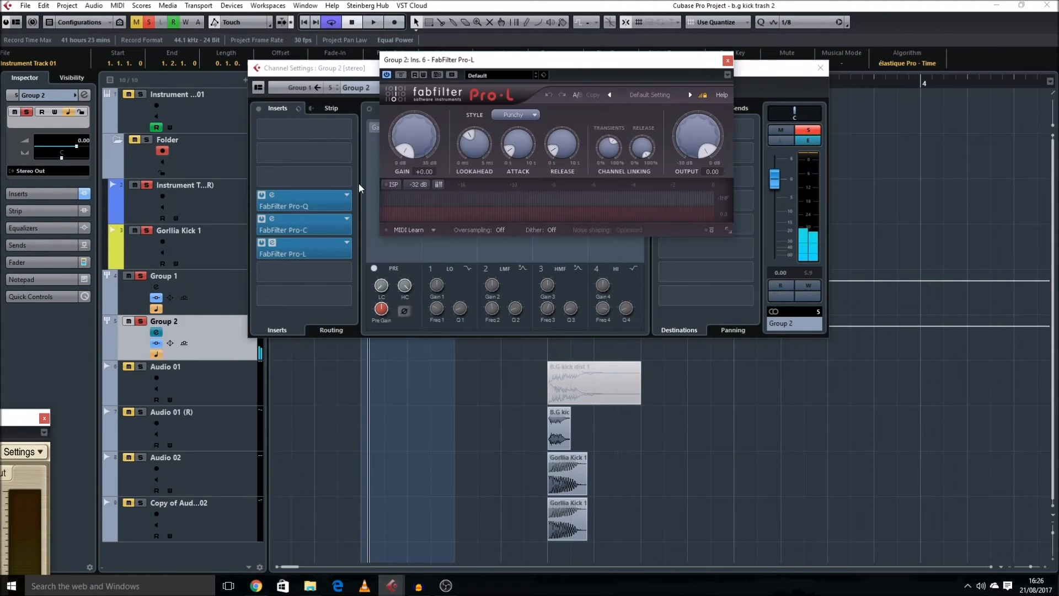
left_click_drag(400, 174, 397, 138)
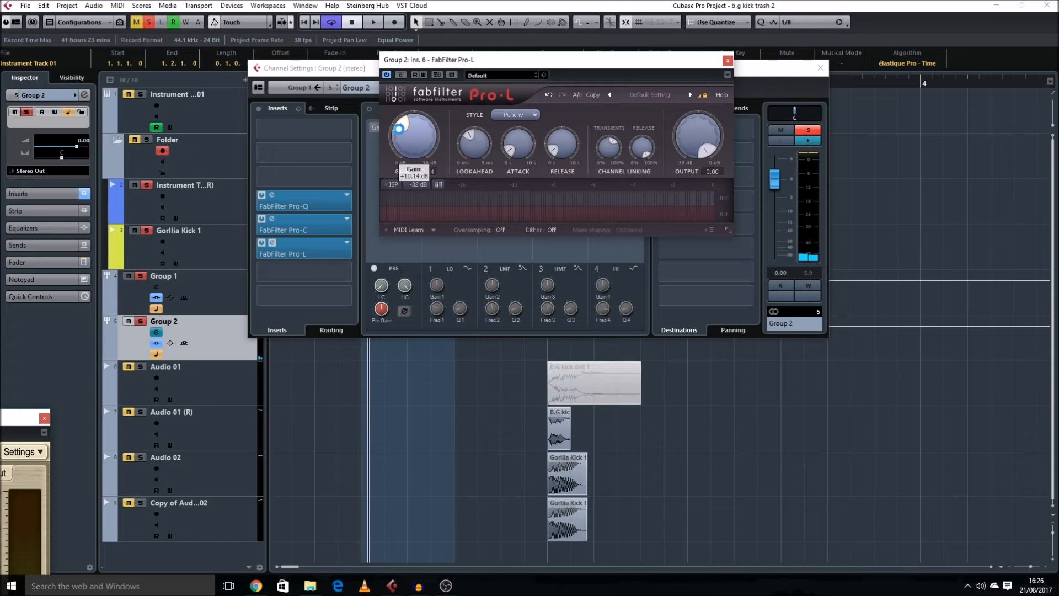
left_click_drag(404, 120, 404, 126)
key("space")
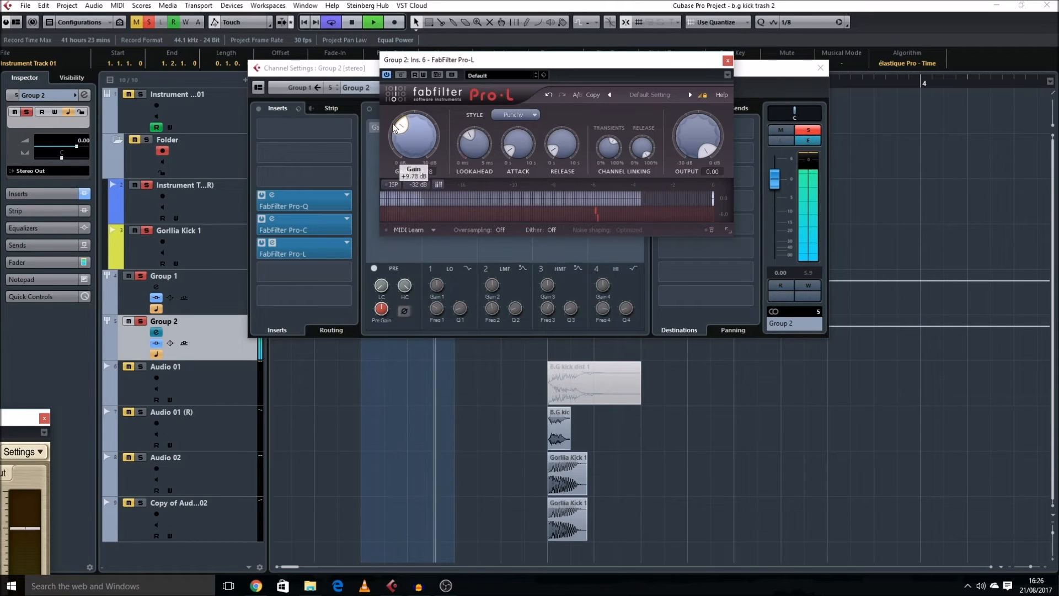
left_click(728, 61)
left_click(821, 68)
key("space")
Pitch-shift the Gorilla Kick 1 event by -5 semitones and audition the processed version
left_click(381, 249)
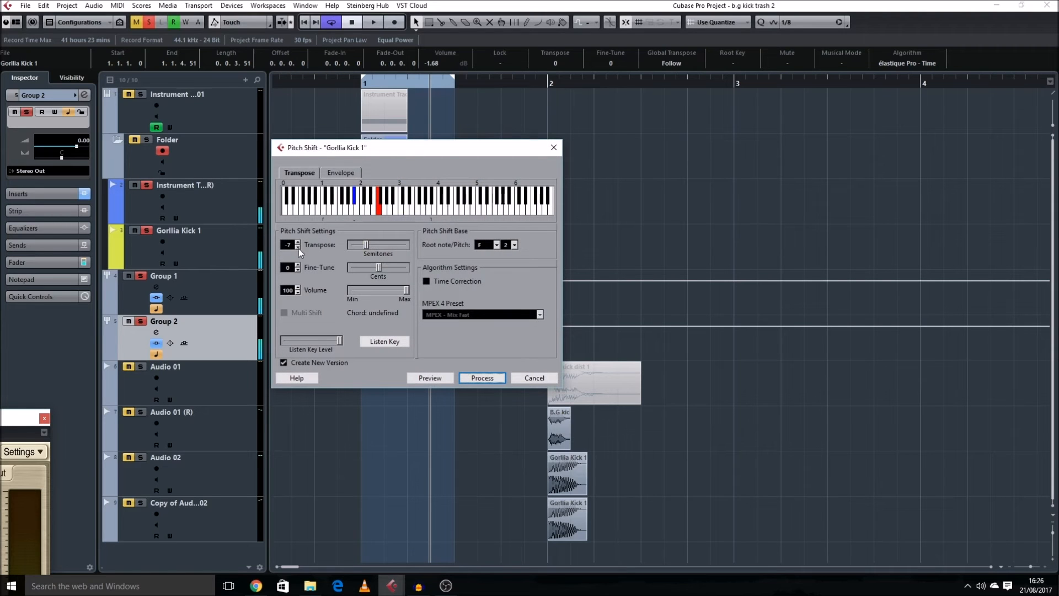
type("-5")
key("Return")
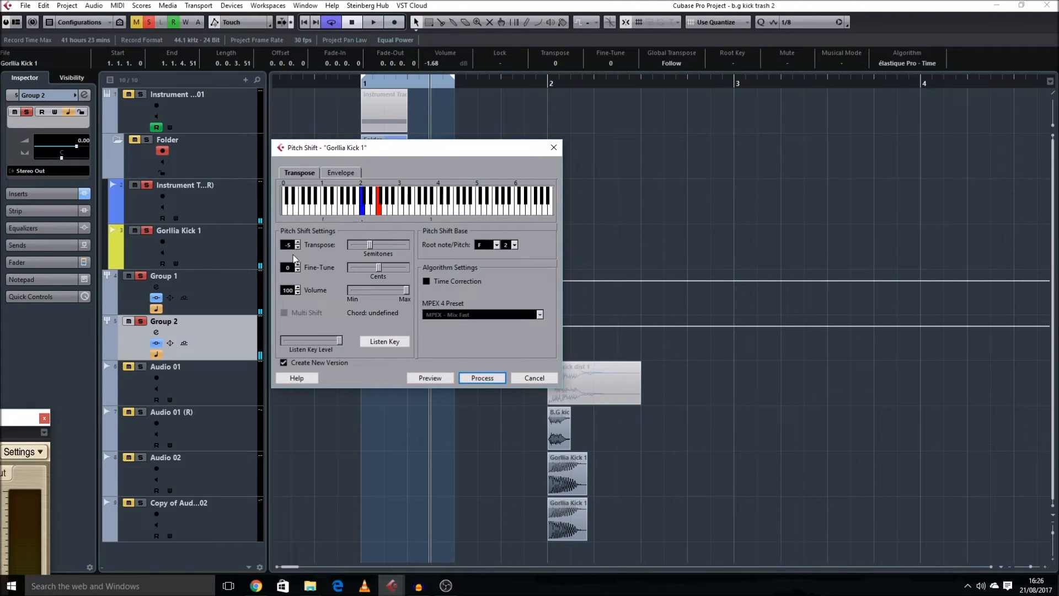
key("Return")
key("space")
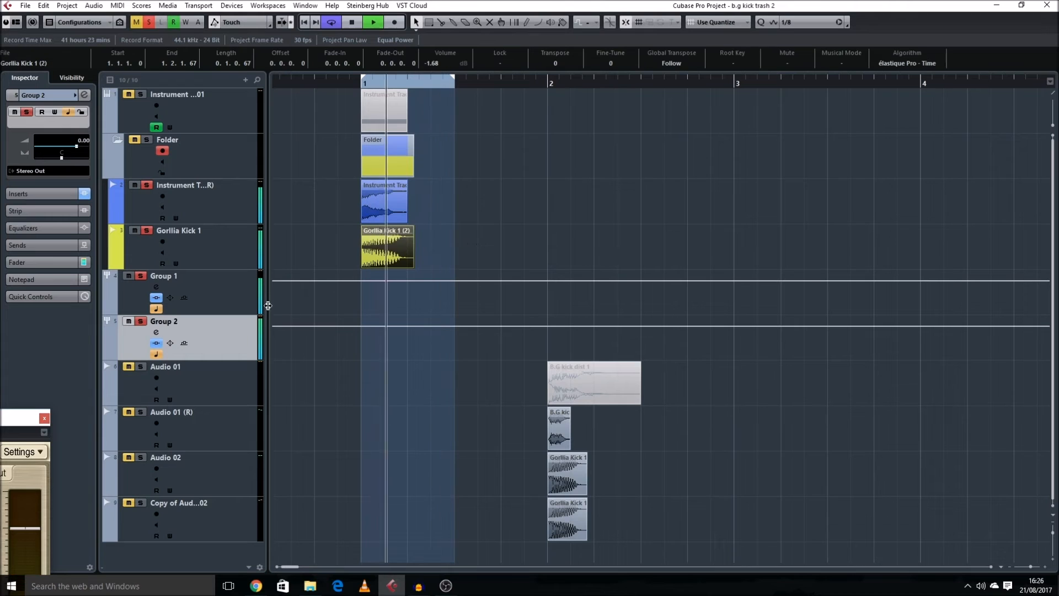
Add a bell cut of about -19 dB near 33 Hz in Group 1's second Pro-Q during playback
left_click(173, 282)
key("space")
left_click(156, 287)
left_click(272, 195)
key("space")
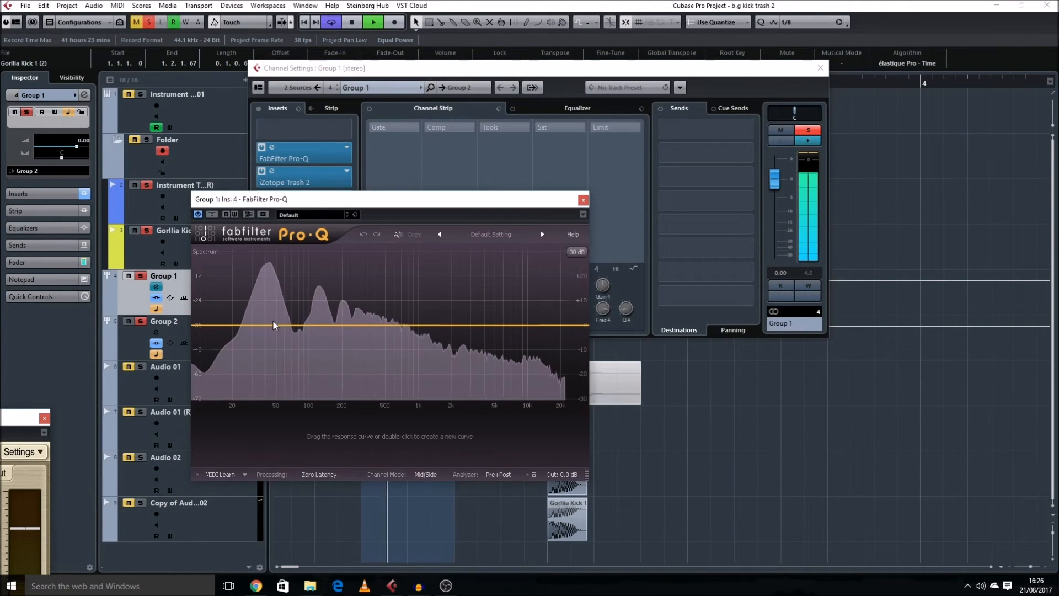
left_click(273, 321)
left_click_drag(273, 321, 258, 378)
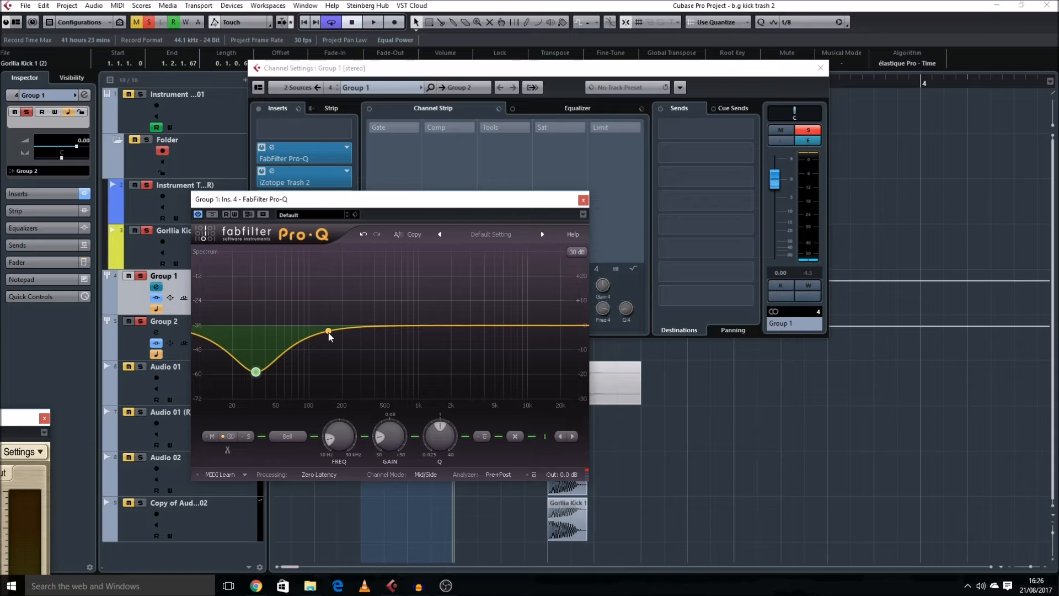
Compare the low-frequency curves of Group 1's first and second Pro-Q side by side
left_click_drag(206, 199, 585, 222)
left_click(317, 157)
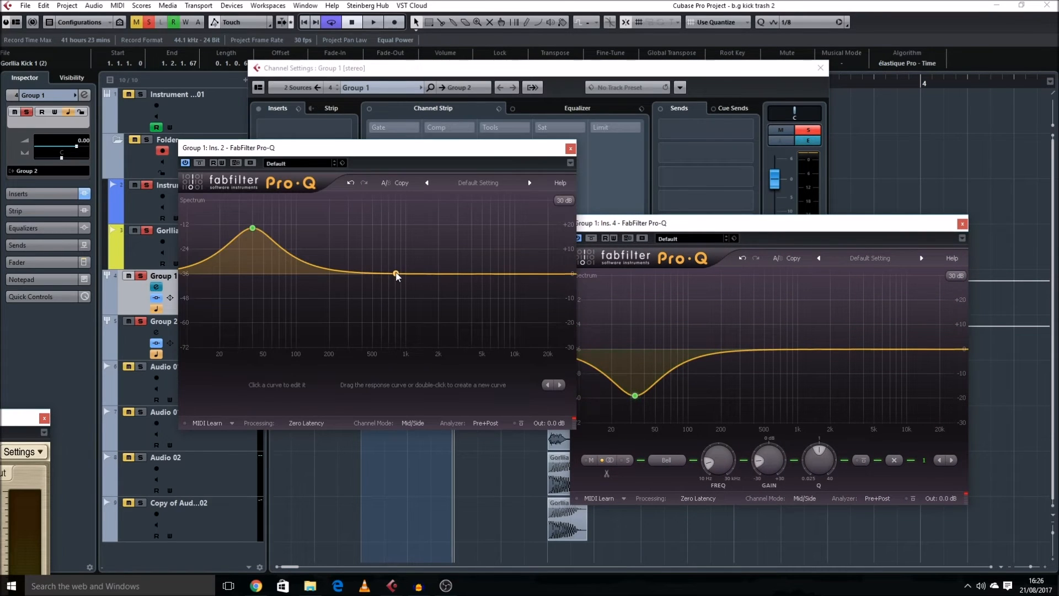
left_click(571, 148)
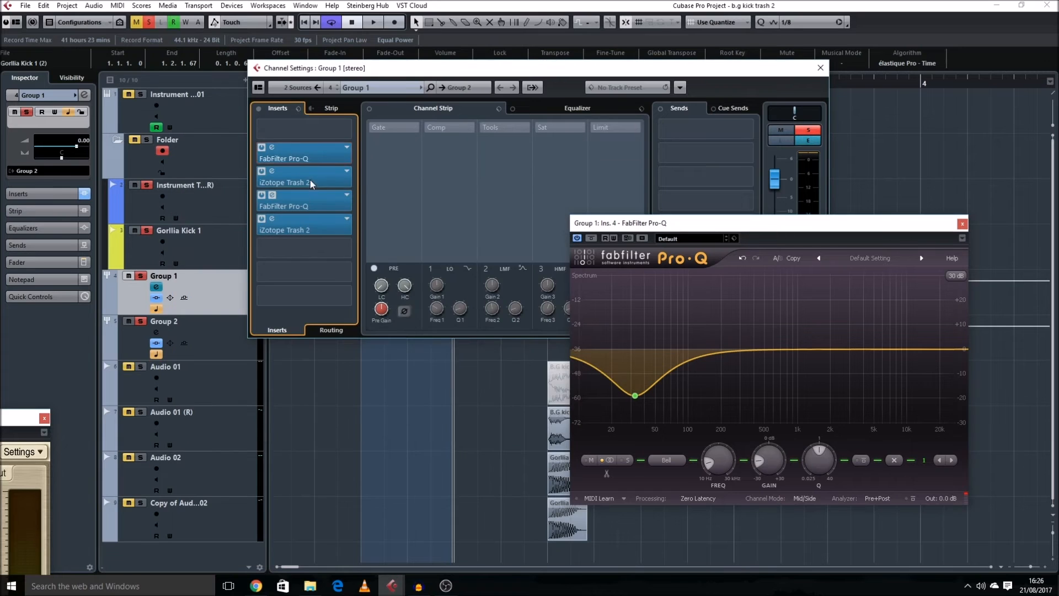
left_click(312, 204)
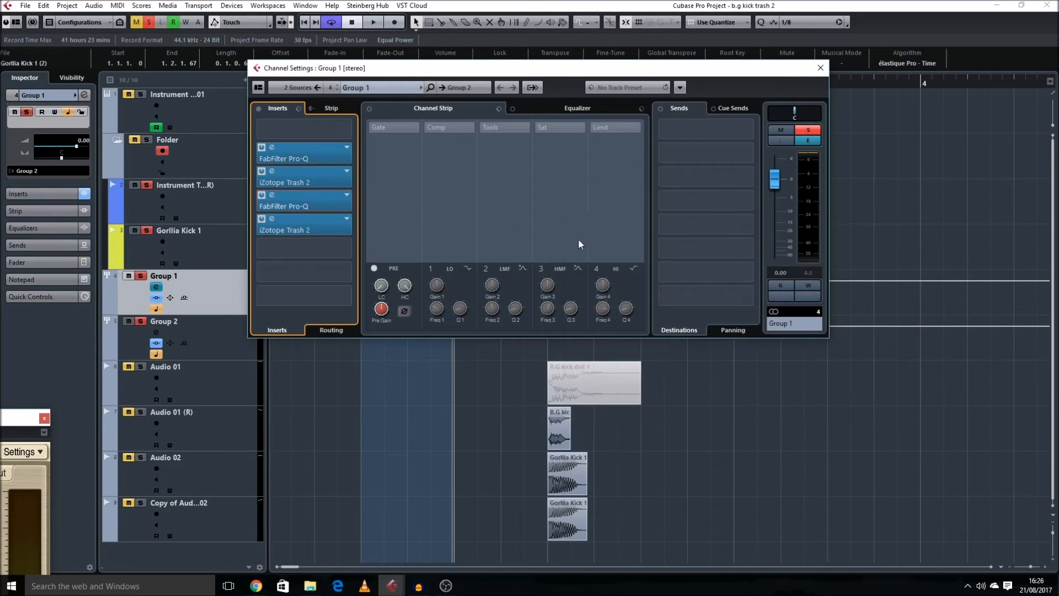
Try a second bell cut of about -29 dB near 500 Hz in Group 1's second Pro-Q, compare it bypassed, and remove it
left_click(303, 207)
left_click_drag(933, 223, 501, 117)
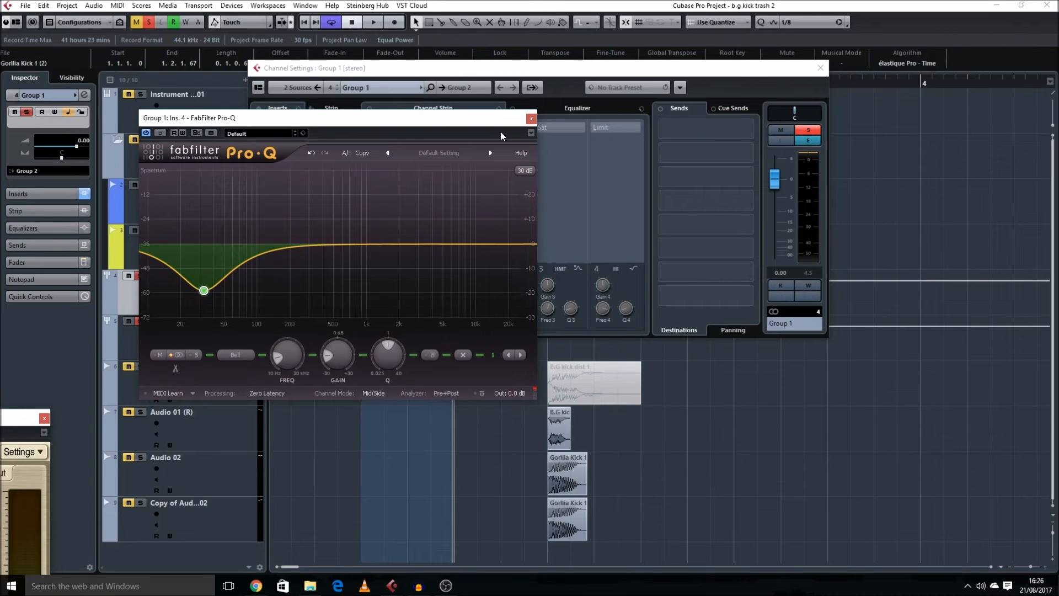
left_click_drag(334, 245, 334, 314)
left_click(432, 354)
key("space")
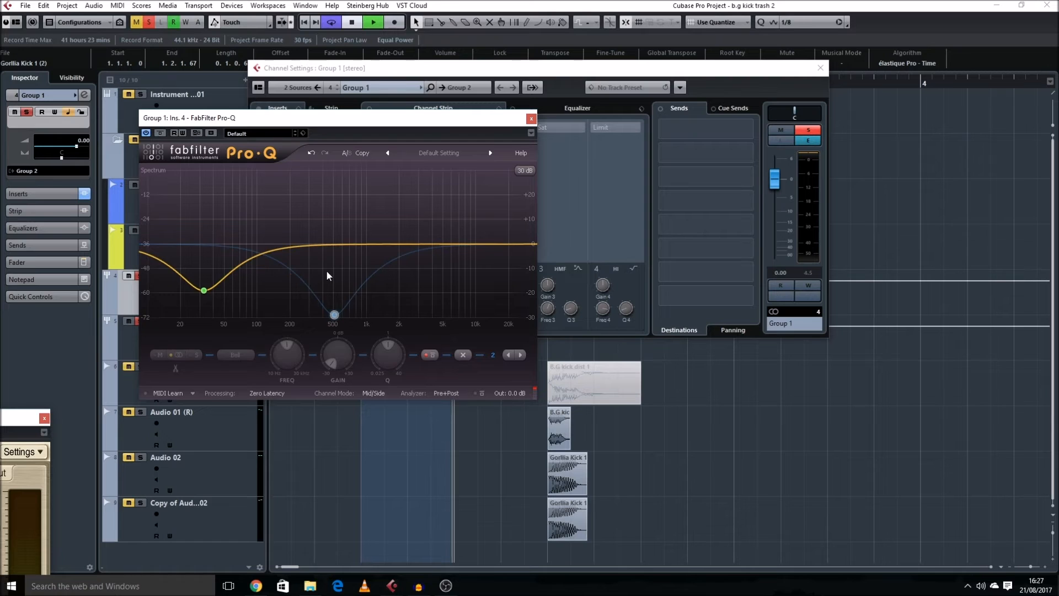
left_click(432, 356)
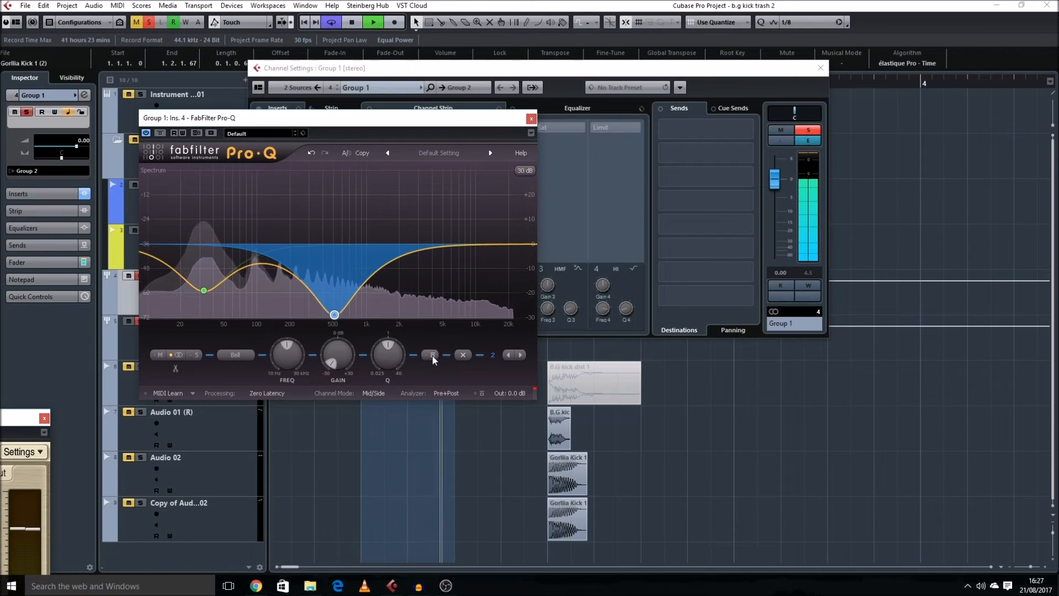
left_click(463, 355)
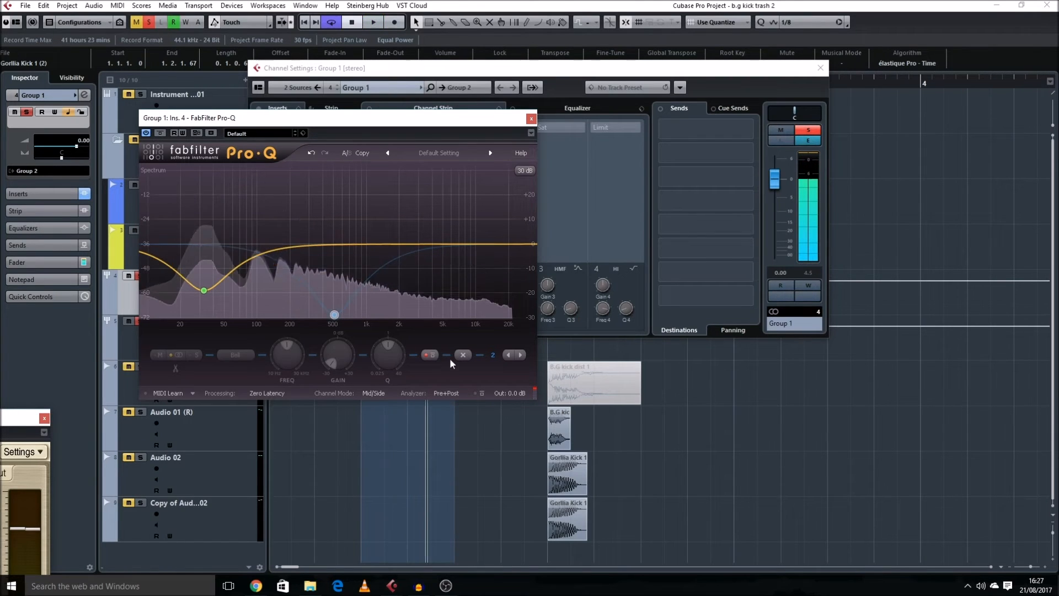
key("space")
left_click(532, 119)
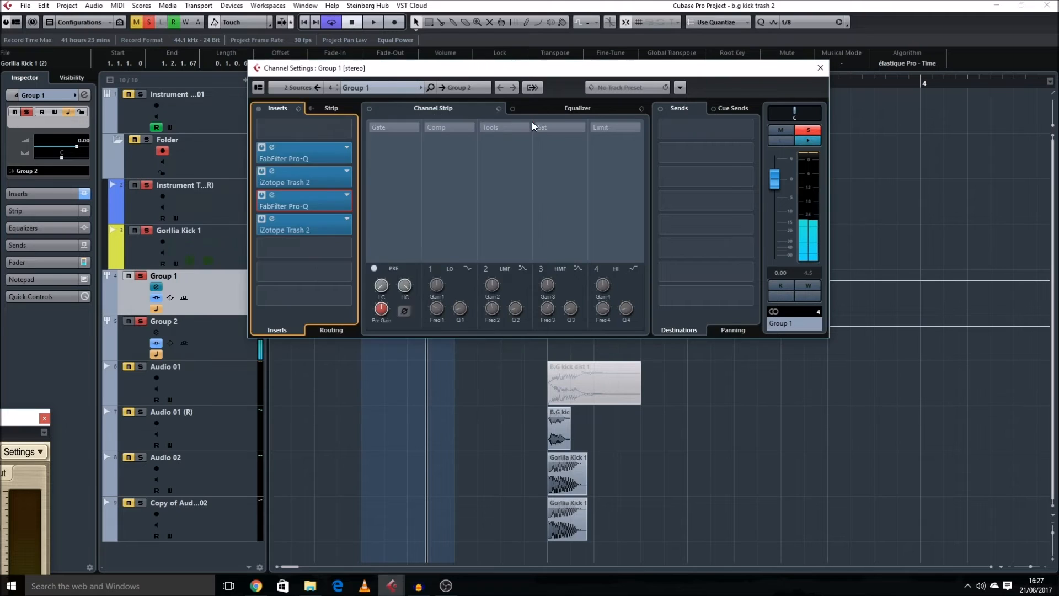
Export the Stereo Out mixdown as a wave file named "B.G kick dist 2" and close the Group 1 channel settings
key("ctrl+e")
key("BackSpace")
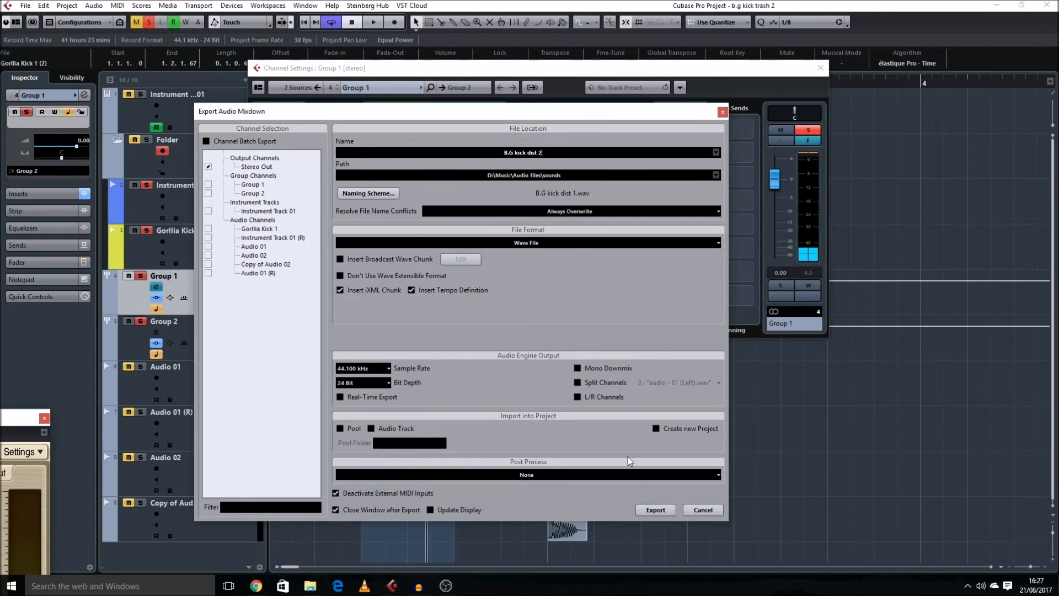
left_click(656, 508)
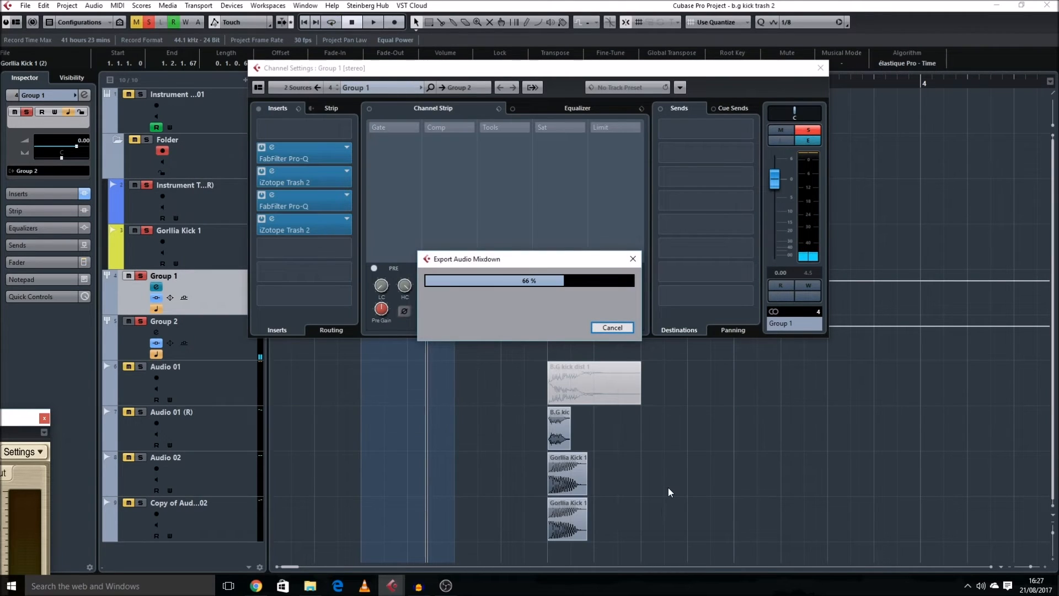
left_click(821, 67)
Move Group 2's Pro-Q, Pro-C and Pro-L up one insert slot and insert IL Vocodex after them
left_click(156, 332)
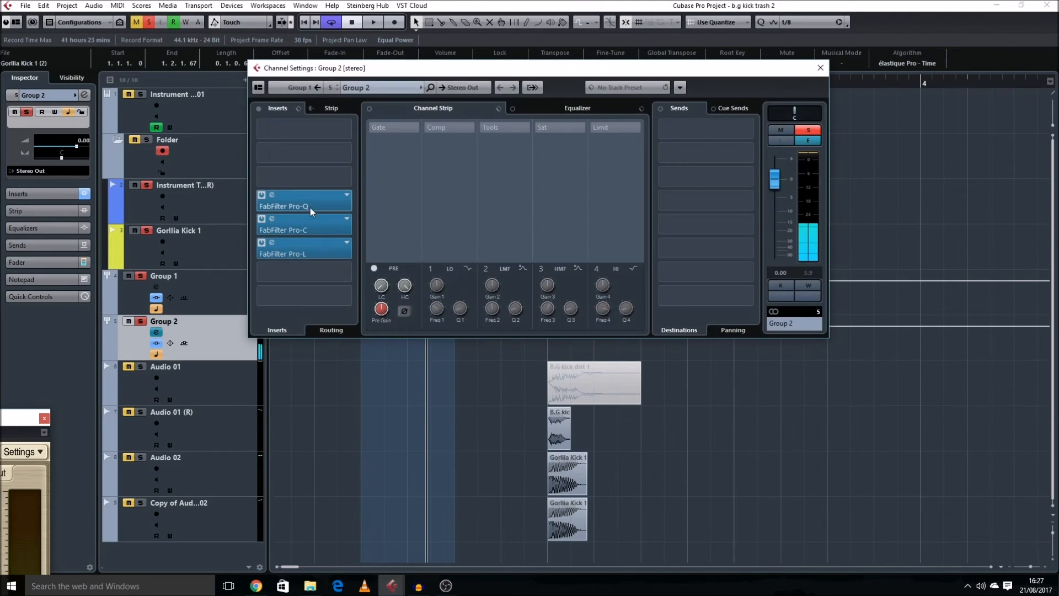
left_click_drag(308, 204, 306, 180)
left_click_drag(307, 228, 306, 203)
left_click_drag(309, 246, 309, 227)
left_click(303, 249)
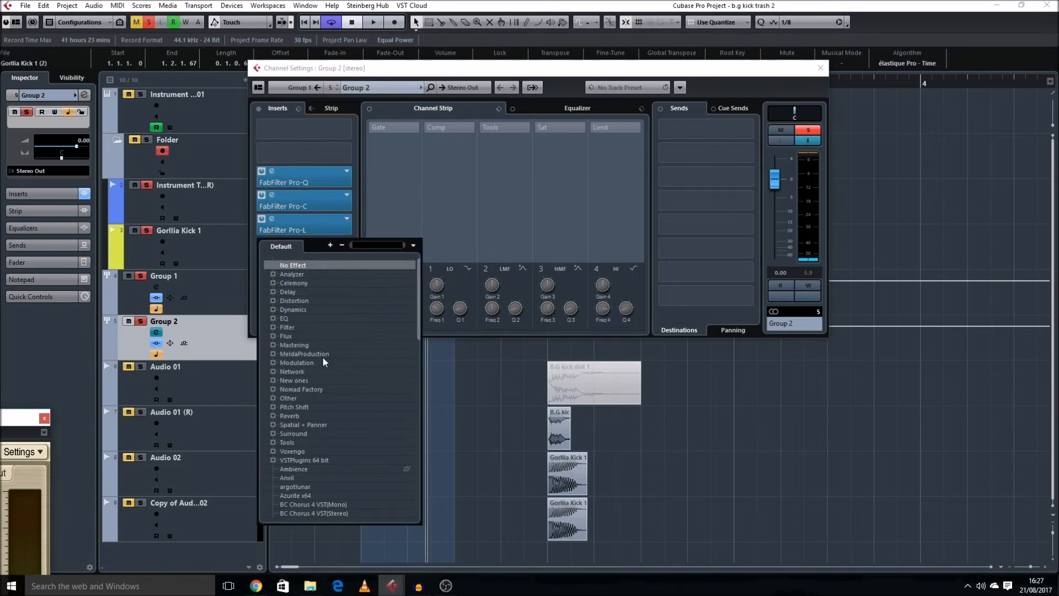
scroll(323, 361, "down", 5)
left_click(308, 431)
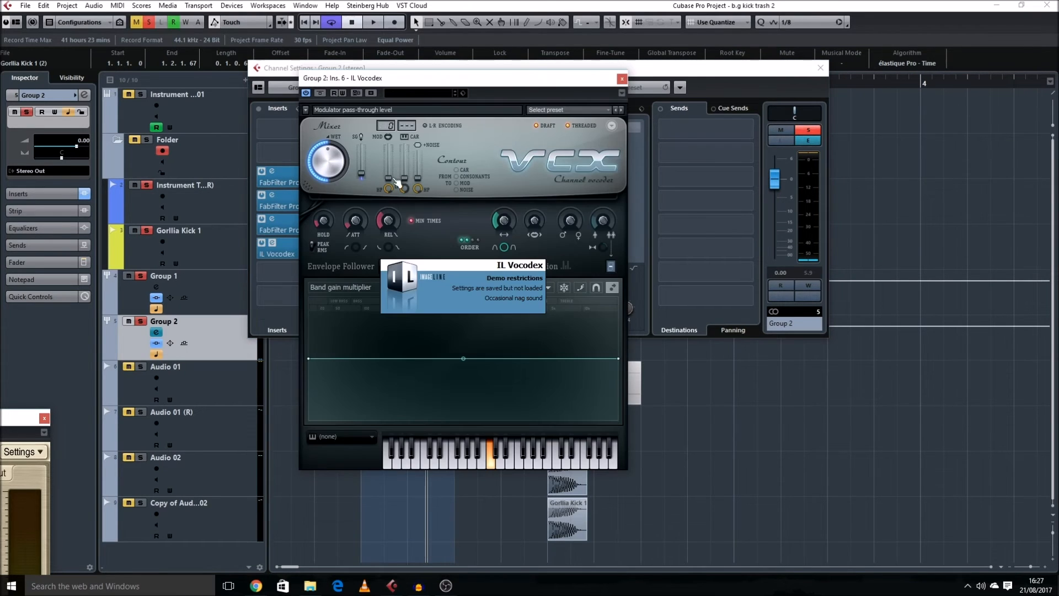
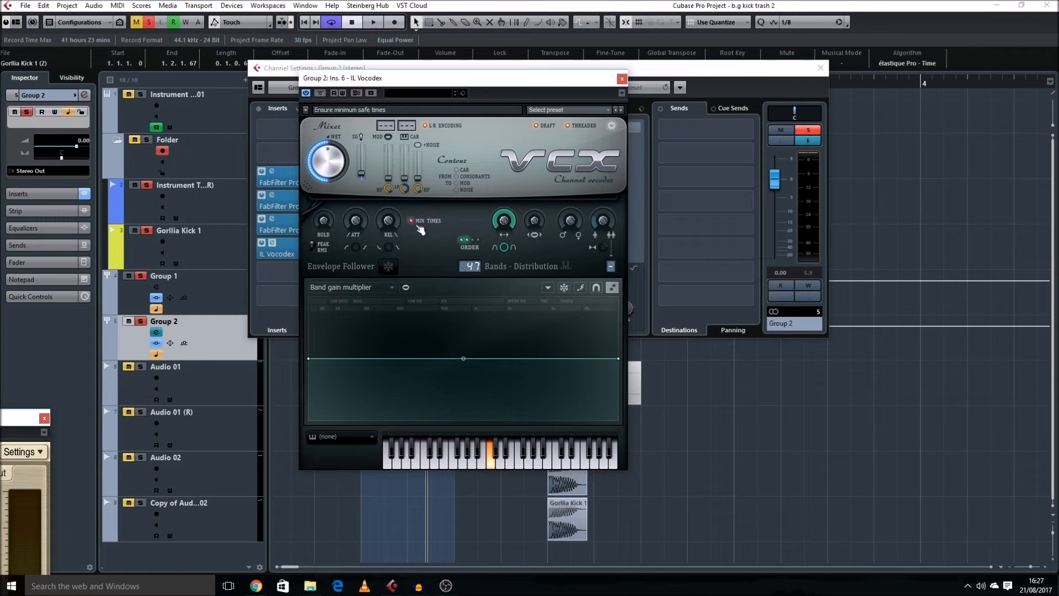
Audition Group 2's Vocodex with its shift at -1200 cents, raise the shift above zero, and close the plug-in
key("space")
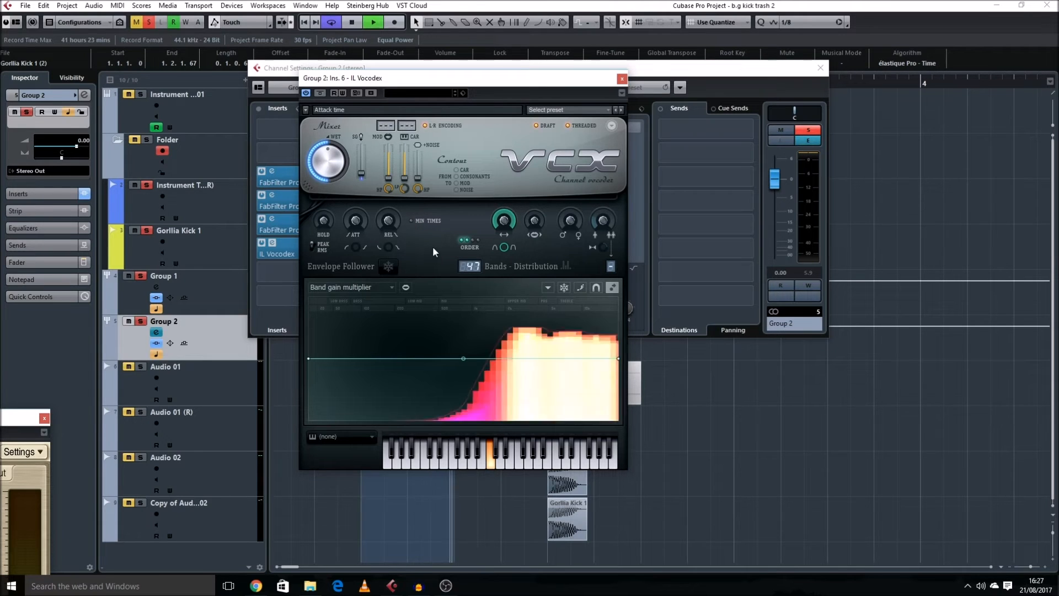
mouse_move(504, 222)
left_mouse_down()
mouse_move(504, 265)
mouse_move(504, 222)
left_mouse_up()
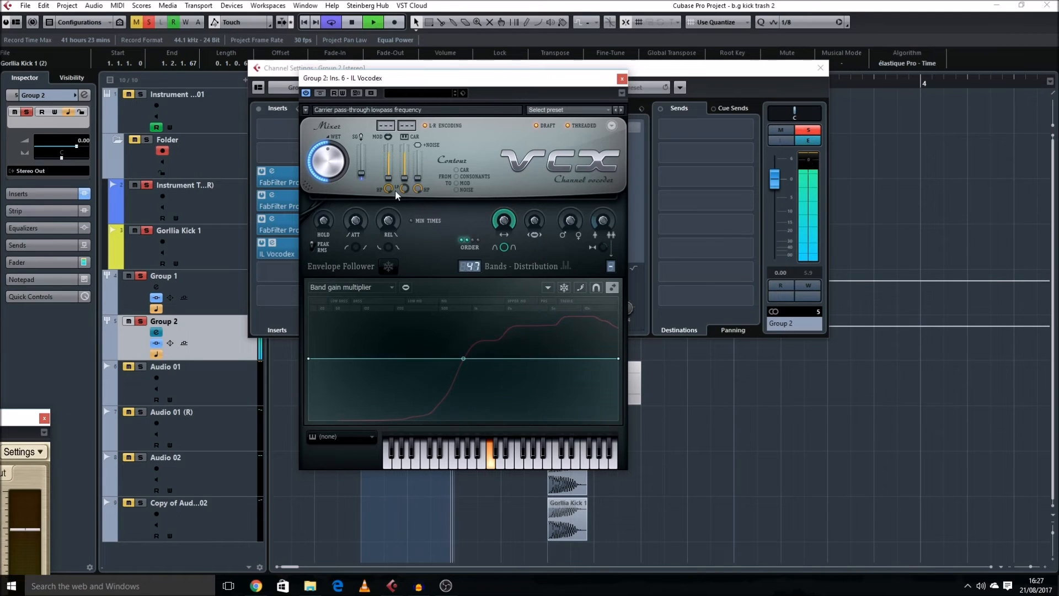
left_click_drag(578, 222, 577, 243)
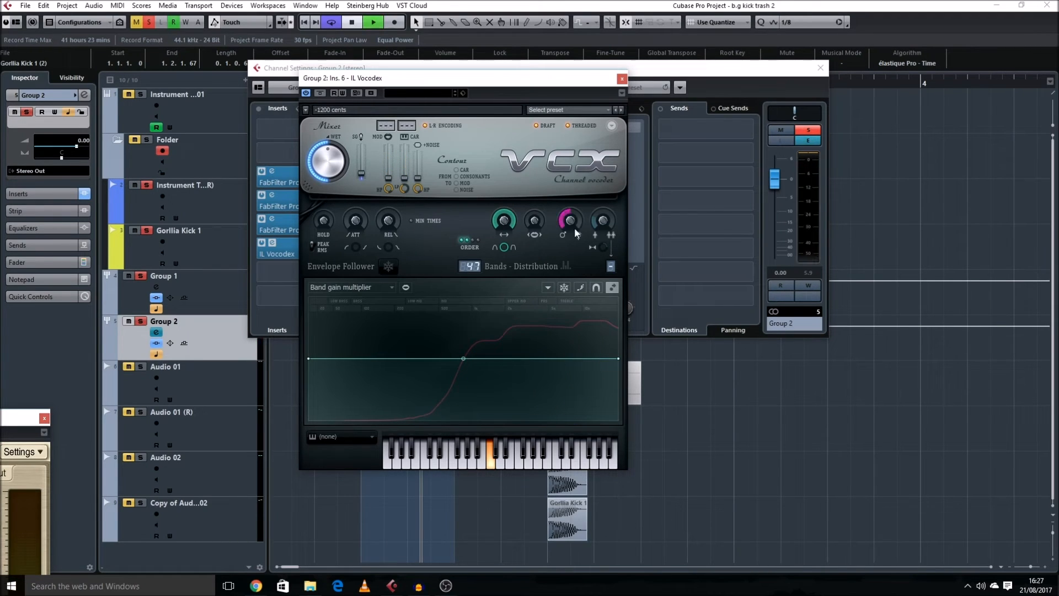
left_click_drag(576, 226, 576, 193)
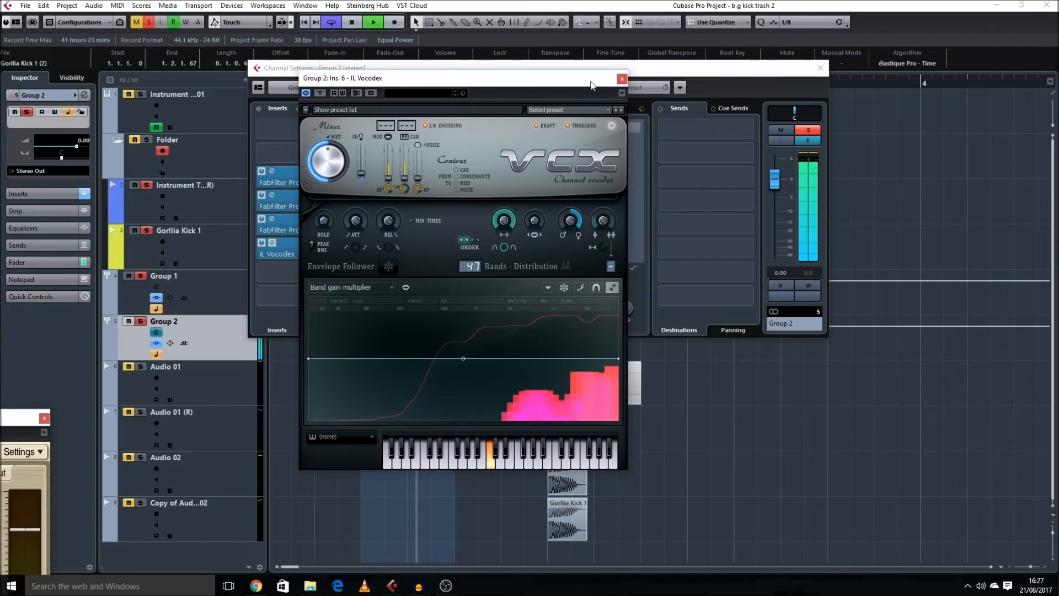
key("space")
left_click(621, 79)
Move Group 2's four insert effects up one slot and insert MFreqShifter after Vocodex
left_click_drag(302, 179, 303, 160)
left_click_drag(302, 203, 303, 180)
left_click_drag(301, 227, 300, 202)
left_click_drag(304, 249, 306, 222)
left_click(290, 250)
left_click(273, 359)
left_click(300, 434)
Set MFreqShifter's shift to about -1568 Hz, audition it on the kick, and close the plug-in
left_click_drag(580, 182, 557, 183)
key("space")
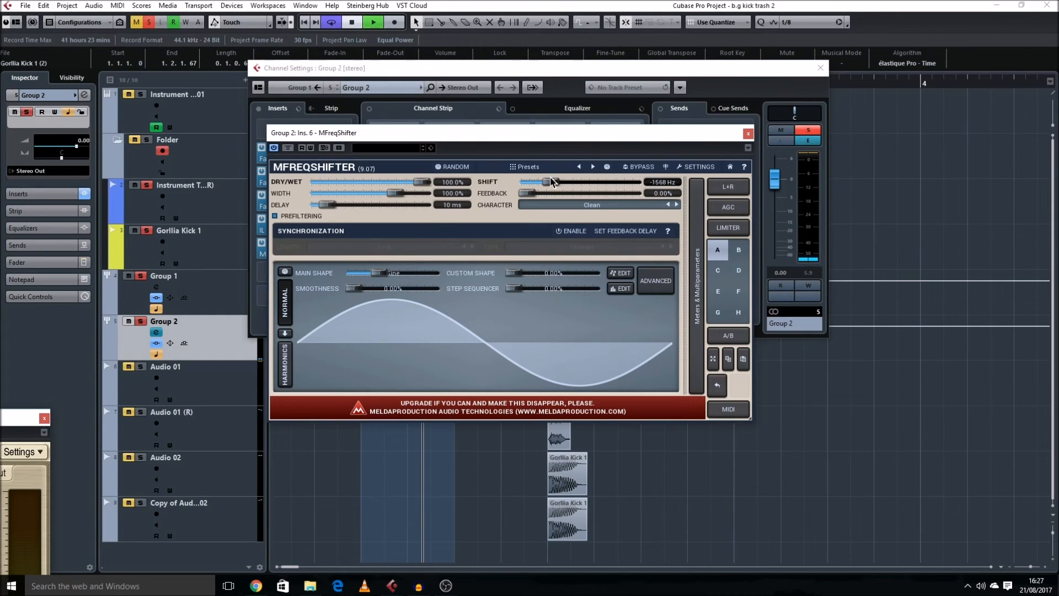
left_click(748, 133)
key("space")
Close the Group 2 channel settings and export the Stereo Out mixdown as a wave file named "B.G kick dist 3"
left_click(821, 68)
key("ctrl+shift+e")
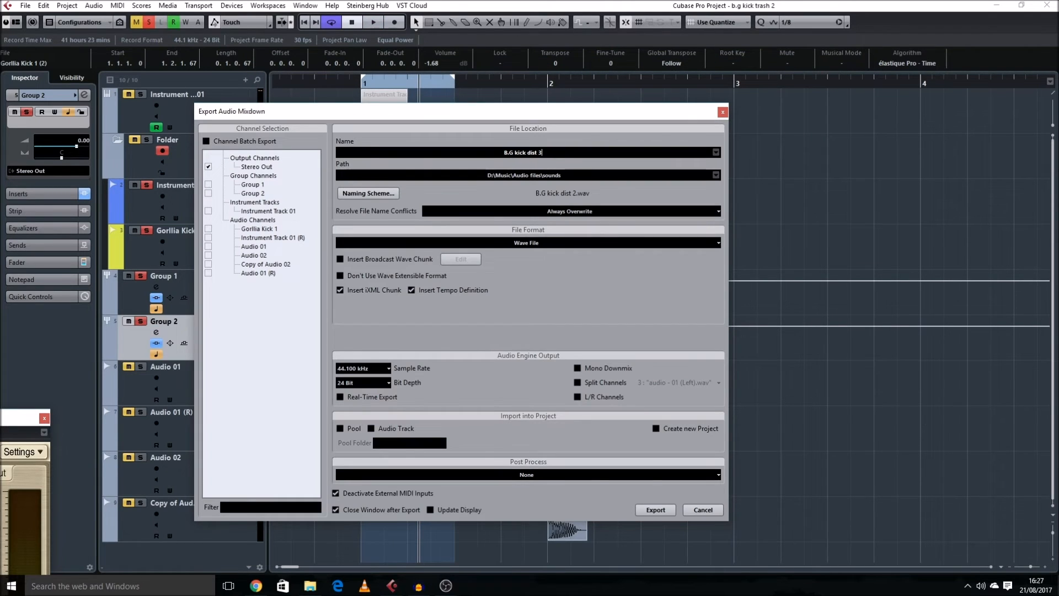
left_click(656, 511)
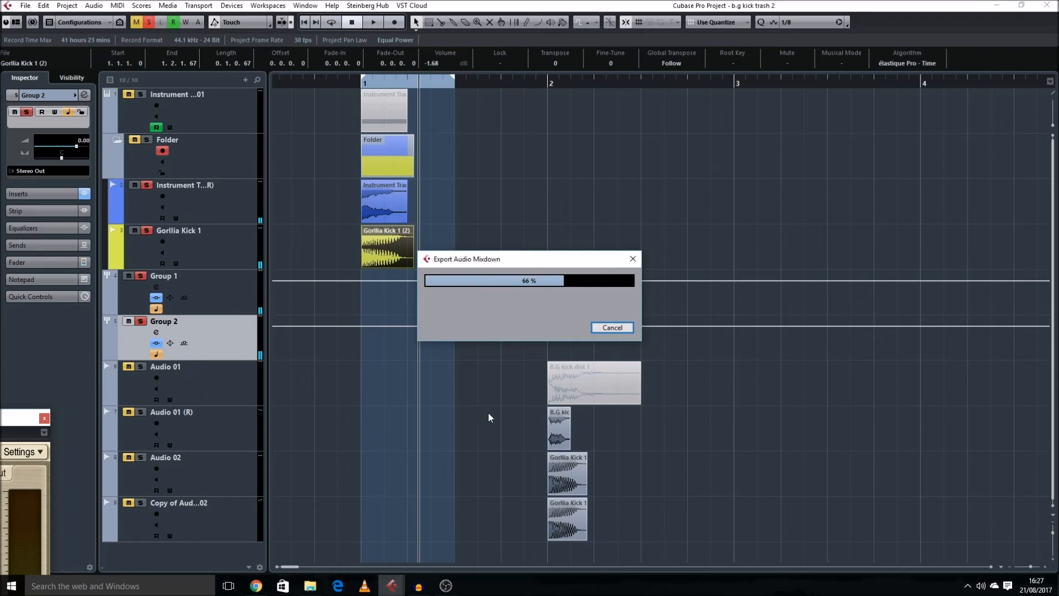
Clear all solos in the project and set the cycle range from bar 3 to bar 4
left_click(143, 95, "ctrl")
left_click(142, 95, "ctrl")
key("g")
key("g")
key("shift+g")
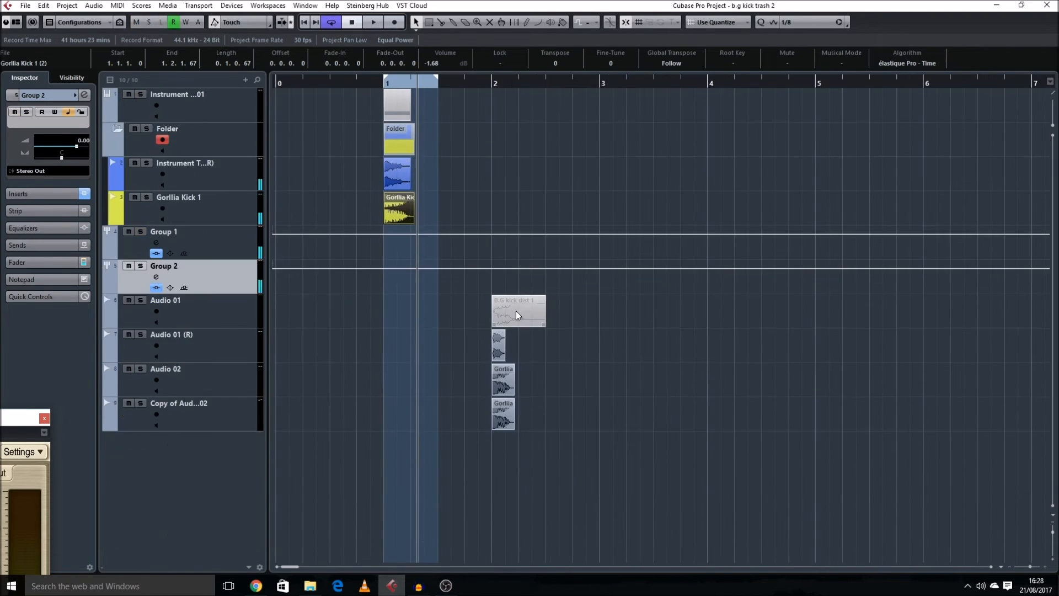
left_click_drag(408, 81, 708, 81)
scroll(599, 410, "right", 3)
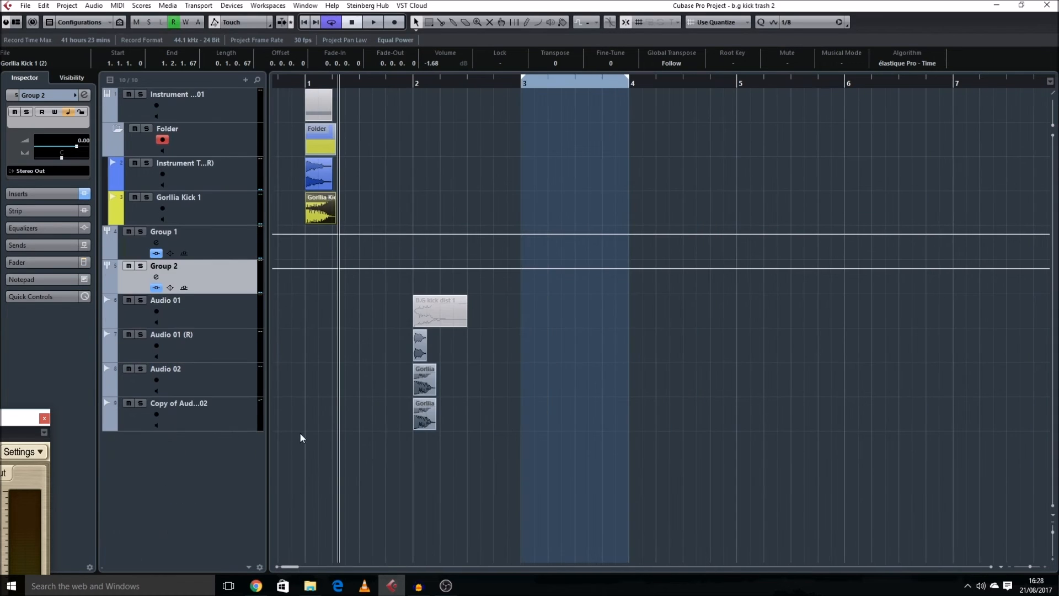
Add six audio tracks below the copy of Audio 02
left_click(215, 405)
left_click(201, 406)
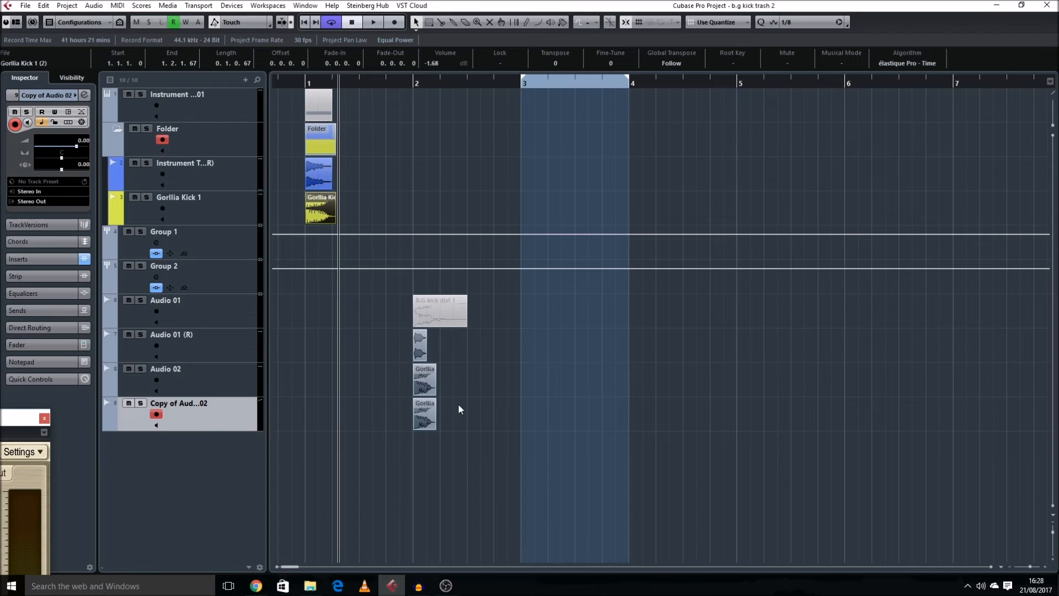
key("ctrl+t")
type("6")
key("Return")
scroll(459, 383, "down", 3)
key("h")
scroll(624, 392, "right", 3)
Import the "High snare break" sample onto Audio 03 at bar 3 and set the project tempo to 172 BPM
key("alt+Tab")
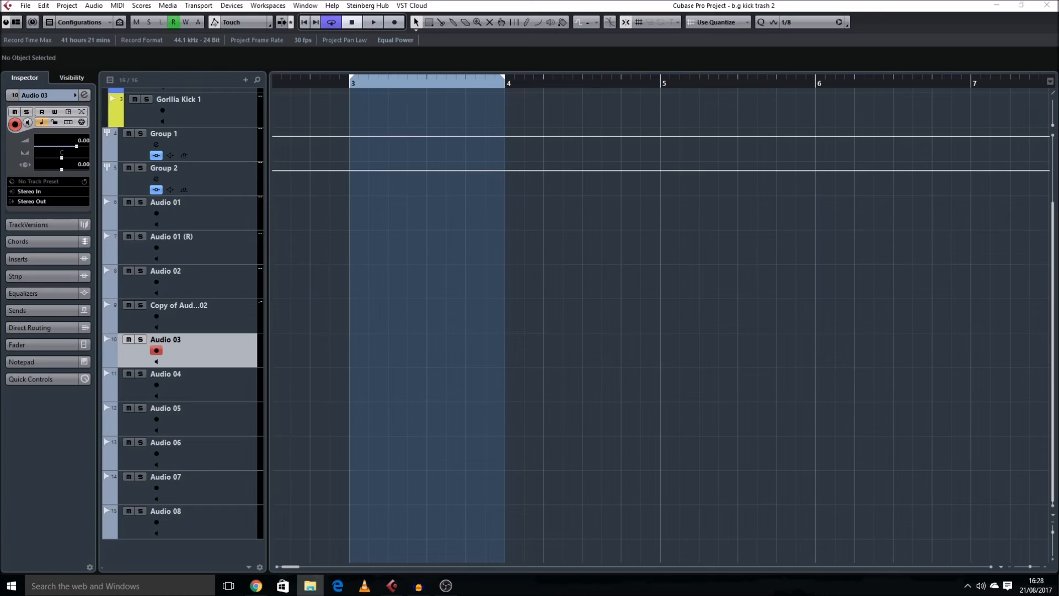
left_click_drag(524, 272, 359, 344)
key("F2")
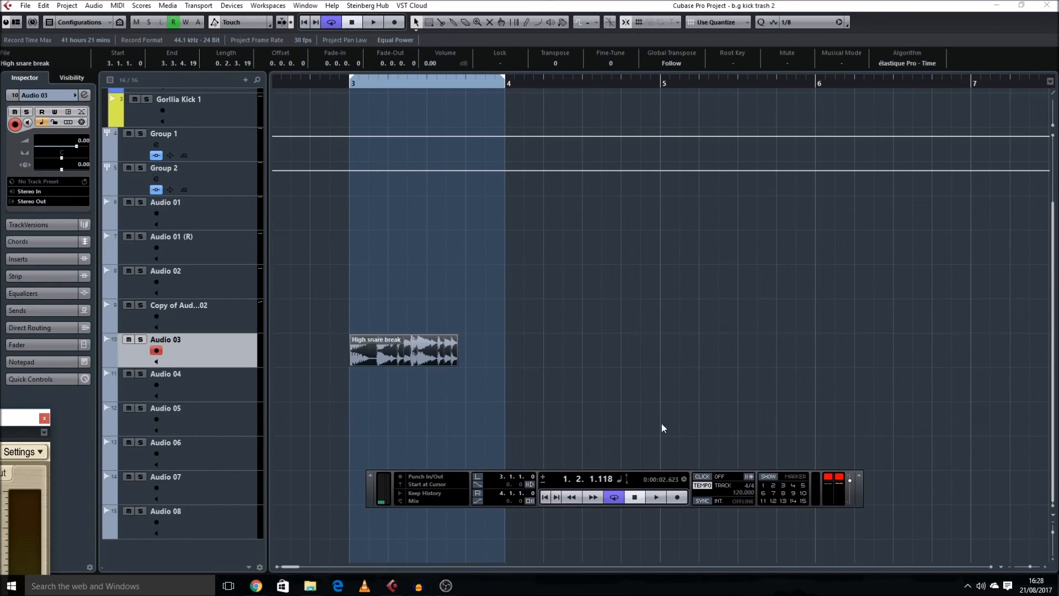
type("172")
key("Return")
key("F2")
Duplicate the High snare break clip to bar 4, set the cycle range around both clips, and audition the loop
key("shift+h")
left_click(608, 361)
left_click_drag(421, 361, 579, 371)
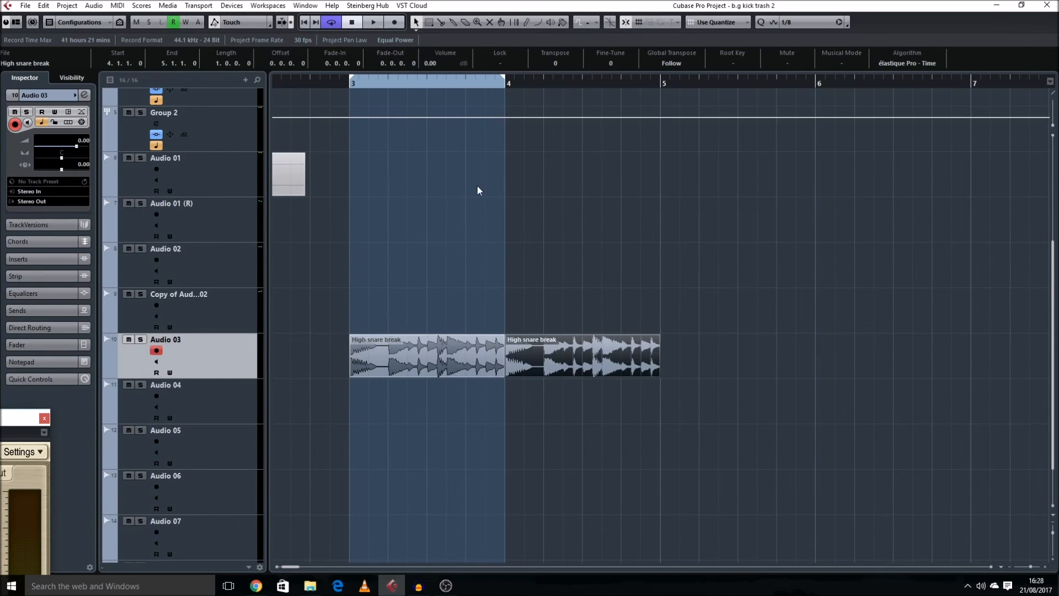
left_click_drag(632, 398, 428, 335)
key("p")
key("space")
key("shift+g")
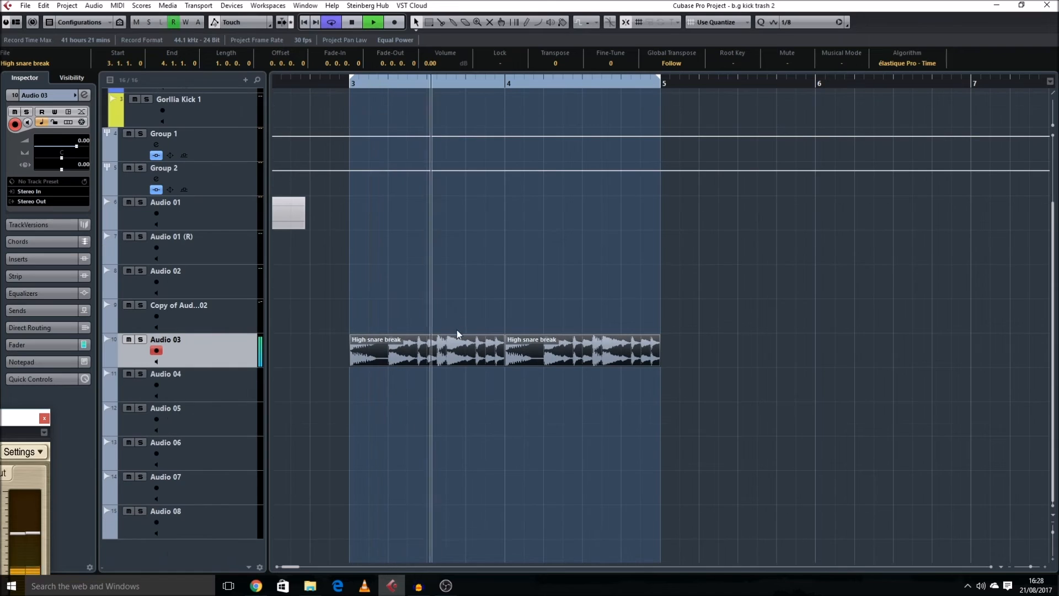
left_click(300, 393)
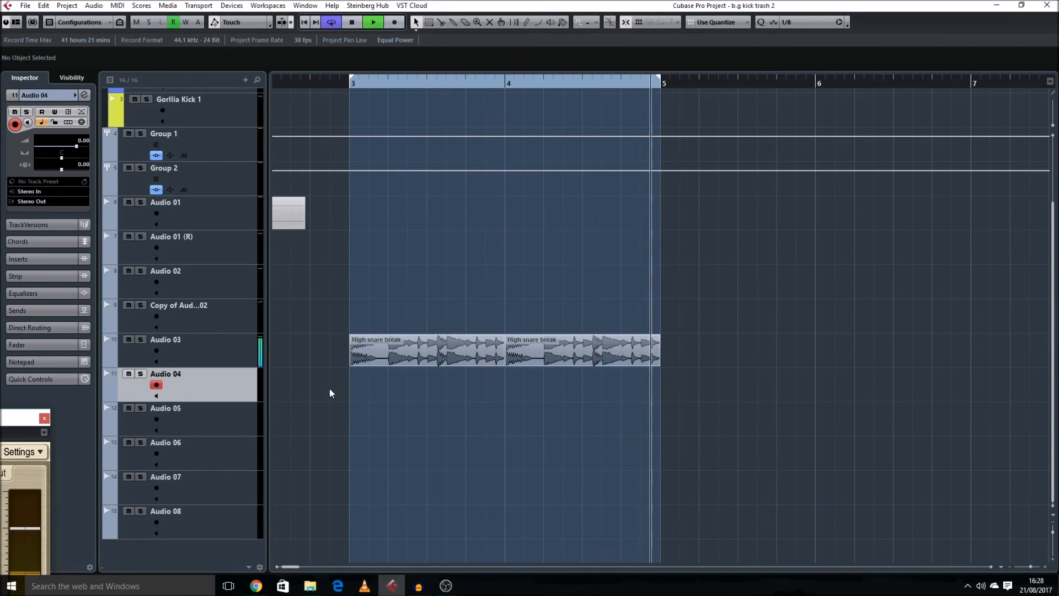
key("space")
Examine the playing snare break's spectrum in SPAN and move the analyzer window back out of the way
left_click(380, 353)
left_click_drag(27, 418, 864, 84)
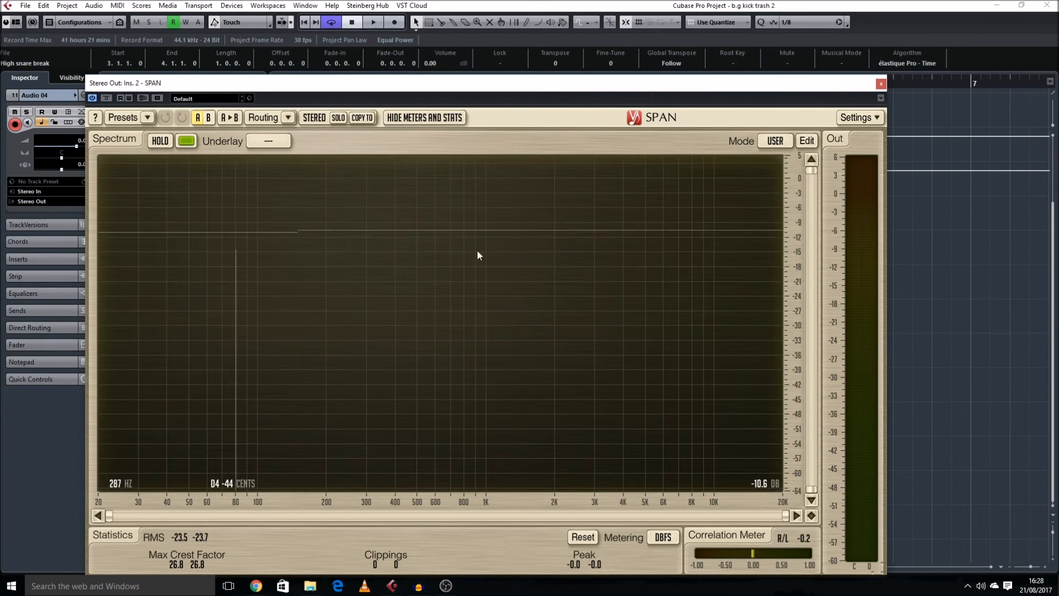
key("space")
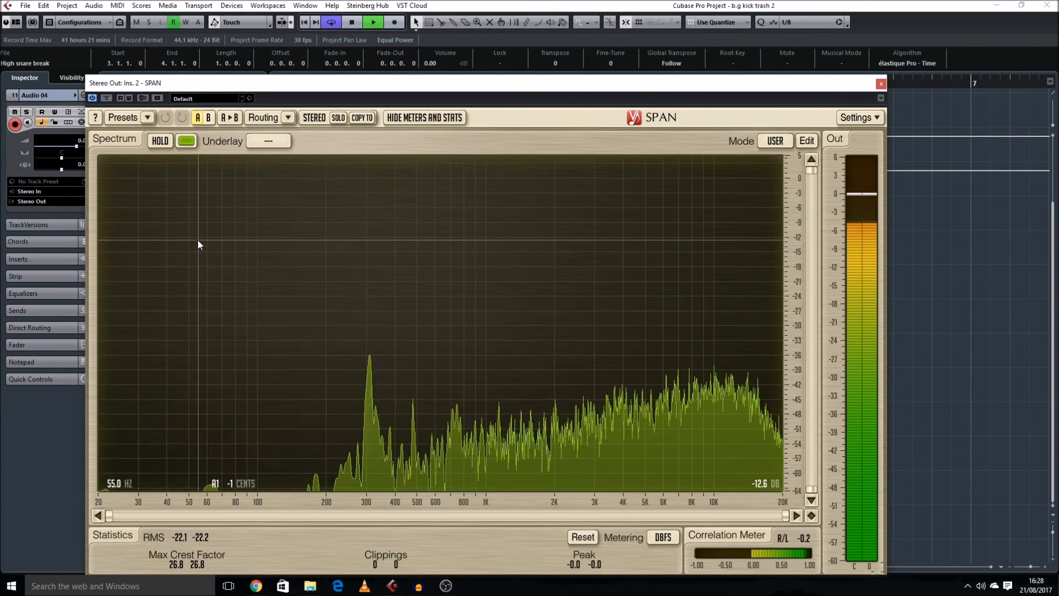
key("space")
left_click_drag(829, 83, 87, 475)
left_click(436, 441)
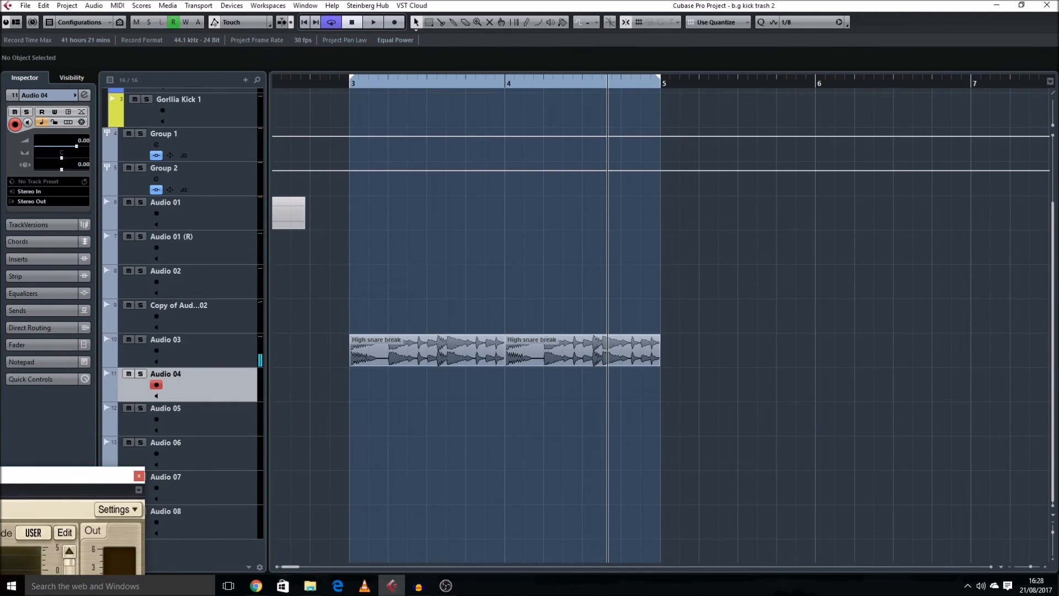
Import the "Sine wave F" sample onto Audio 04 at bar 3 and solo that track
key("alt+Tab")
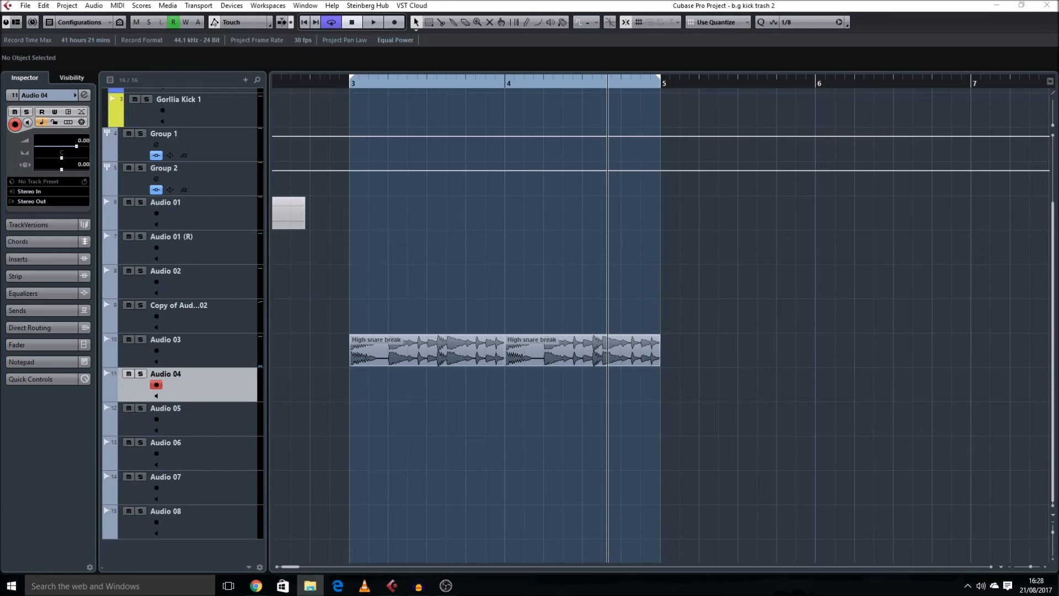
left_click_drag(496, 426, 356, 389)
left_click(405, 408)
key("s")
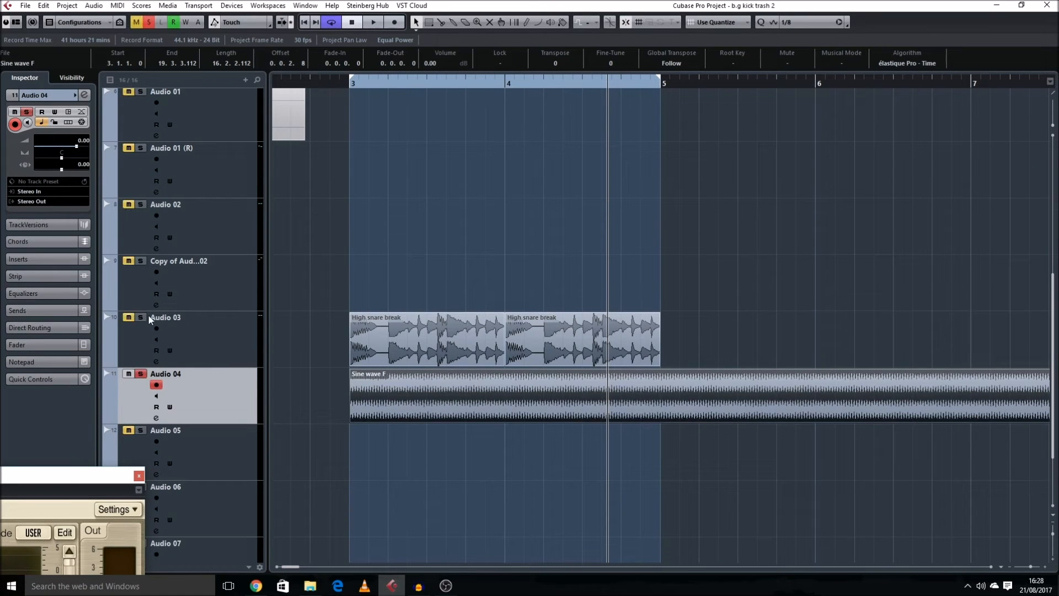
key("shift+h")
Split the sine wave clip at bar 4 and delete the part after it
key("shift+p")
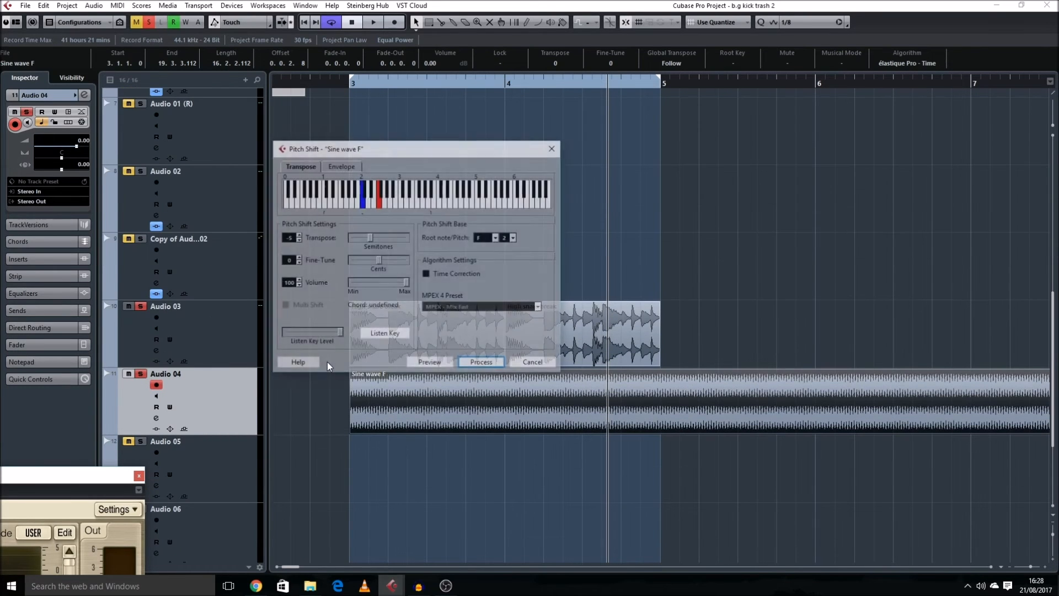
left_click(519, 363)
left_click(505, 402, "alt")
left_click(514, 402)
key("Delete")
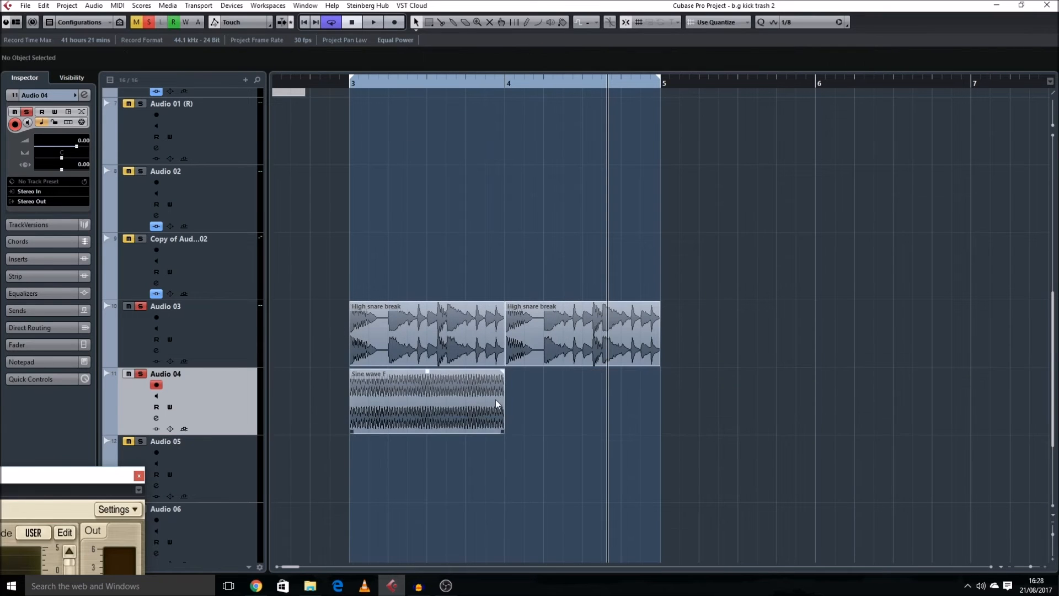
Process the trimmed sine wave with Pitch Shift, using the falling envelope curve with a 16-semitone range
left_click(495, 400)
key("shift+p")
left_click(354, 167)
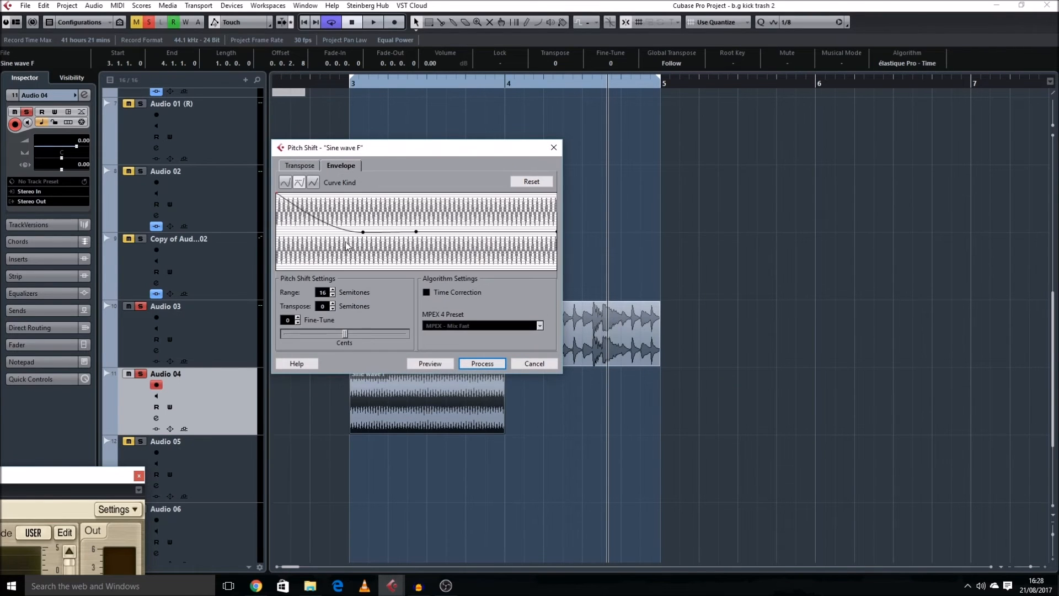
left_click(480, 363)
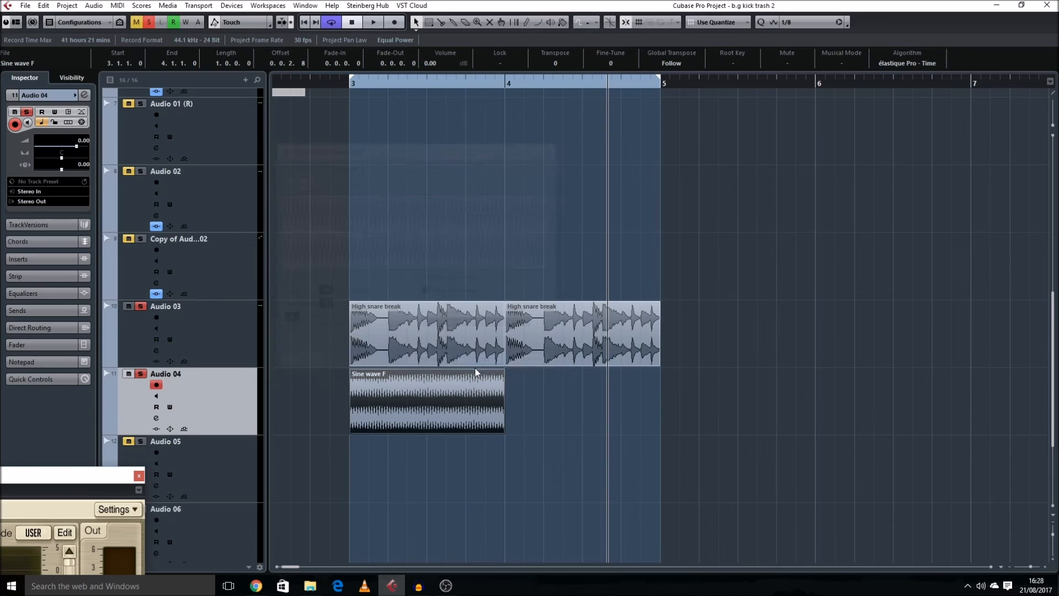
Audition the pitch-shifted sine wave with the snare break, unsolo Audio 03, and audition the sine alone
key("space")
key("space")
left_click(141, 307)
key("space")
key("space")
key("space")
key("space")
Split the sine wave clip at beat 3.2, delete the remainder, and copy the first piece to beat 3.2
key("alt+x")
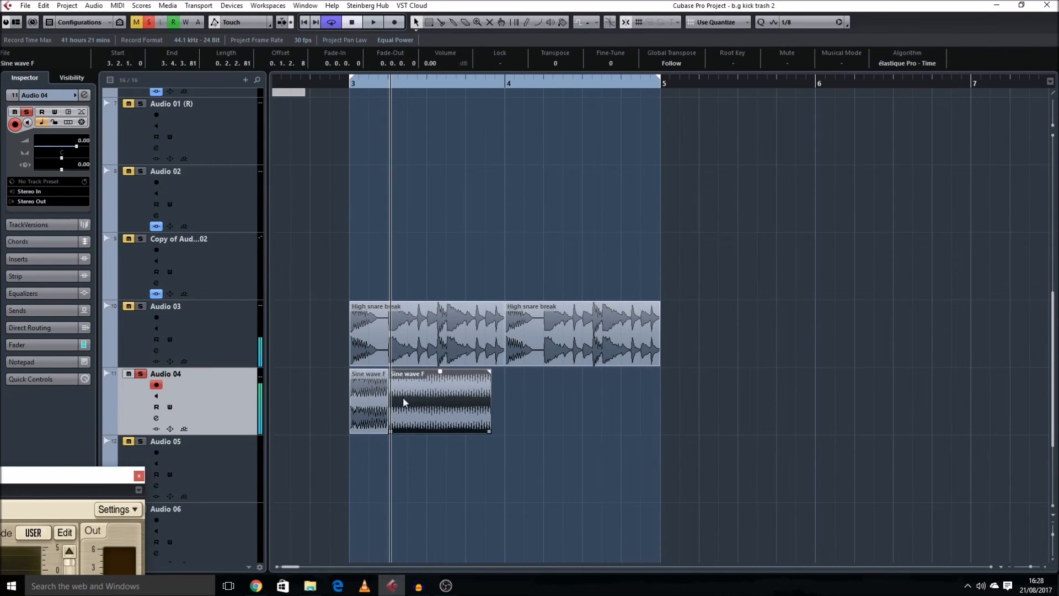
key("Delete")
left_click_drag(377, 409, 444, 433, "alt")
Split the first High snare break clip at beat 3.2 and at 3.3.3
left_click(363, 401)
key("h")
key("h")
key("h")
scroll(475, 364, "right", 2)
left_click(499, 345, "alt")
left_click(600, 346, "alt")
scroll(601, 359, "right", 2)
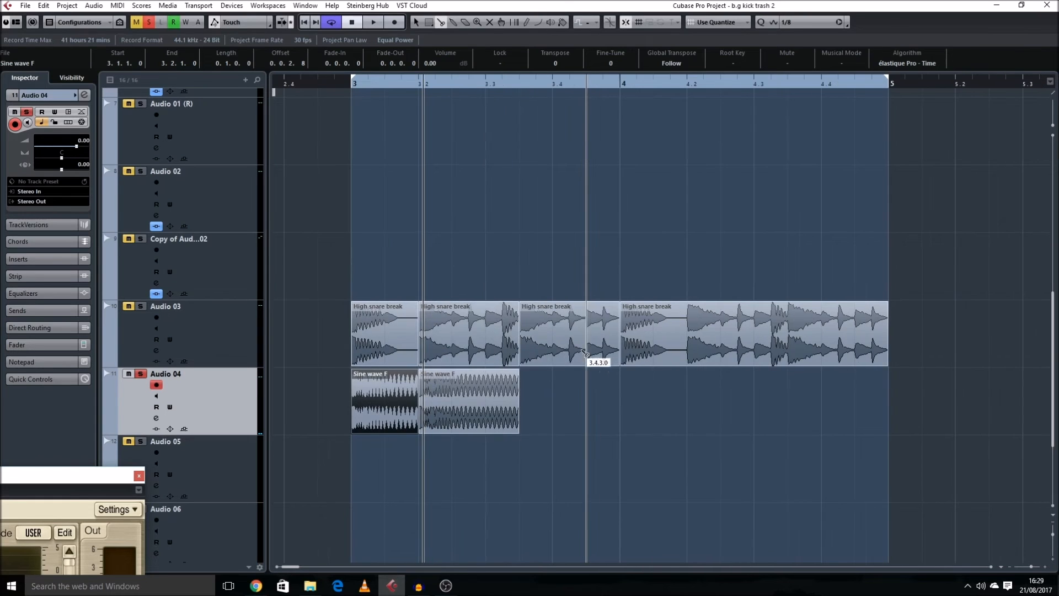
Select the three snare break slices in bar 3, set the cycle range around them, and start playback
left_click(377, 339)
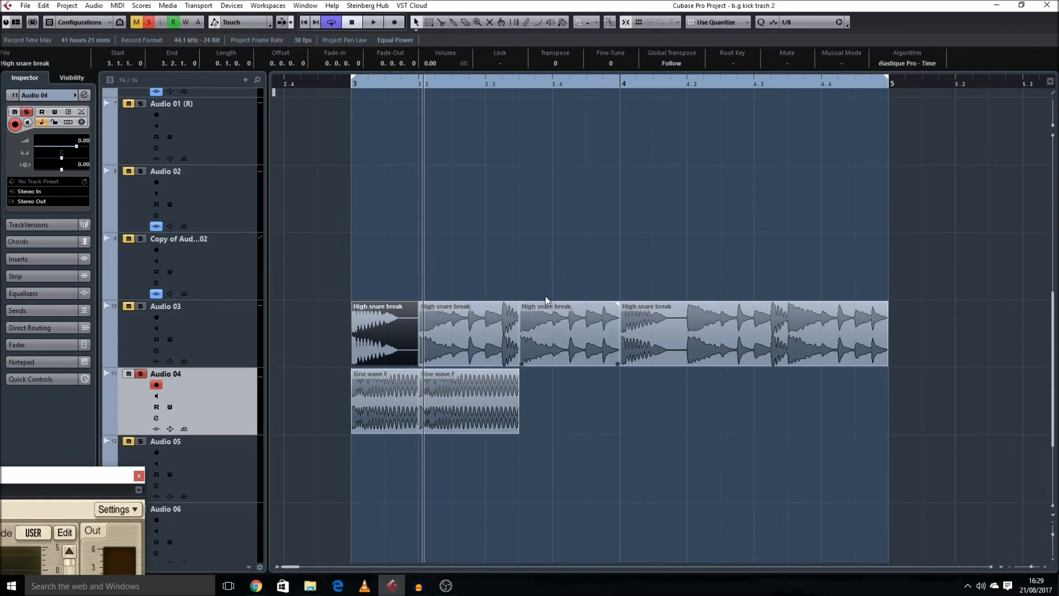
left_click(473, 337, "shift")
left_click(551, 334, "shift")
key("p")
key("space")
Copy the second sine wave clip to 3.3.3 and solo Audio 03 alongside Audio 04
left_click(578, 469)
left_click_drag(472, 410, 577, 411)
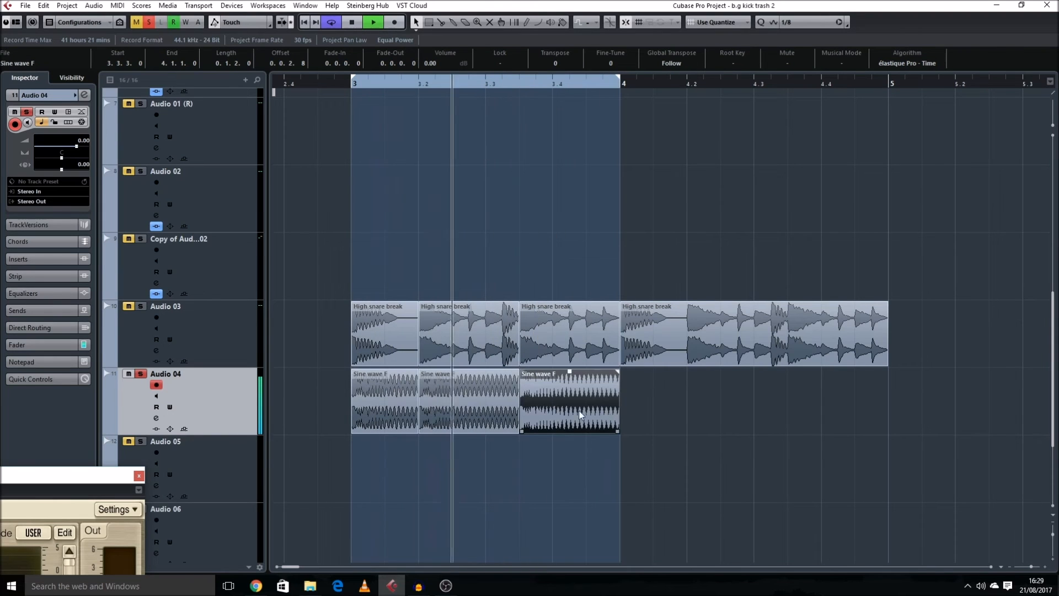
left_click(141, 307)
Copy the three sine wave clips of bar 3 to bar 4
scroll(563, 428, "down", 2)
scroll(564, 428, "right", 1)
left_click_drag(702, 431, 337, 405)
left_click_drag(337, 405, 560, 406)
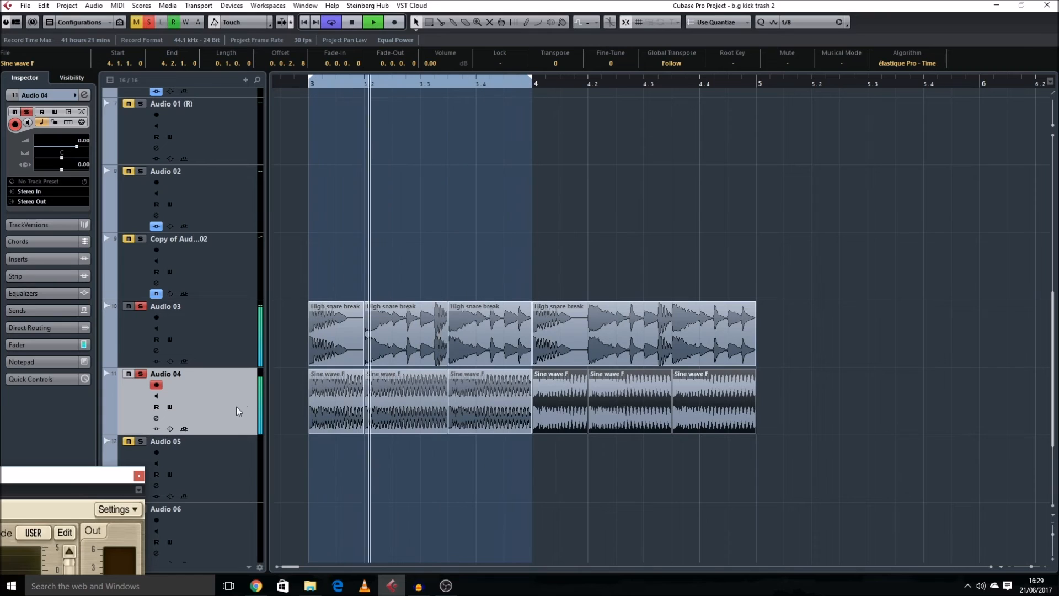
Put Audio 03 and Audio 04 in a folder, routed to a new group track placed directly below Audio 04
left_click(212, 325)
key("ctrl+shift+f")
key("ctrl+shift+g")
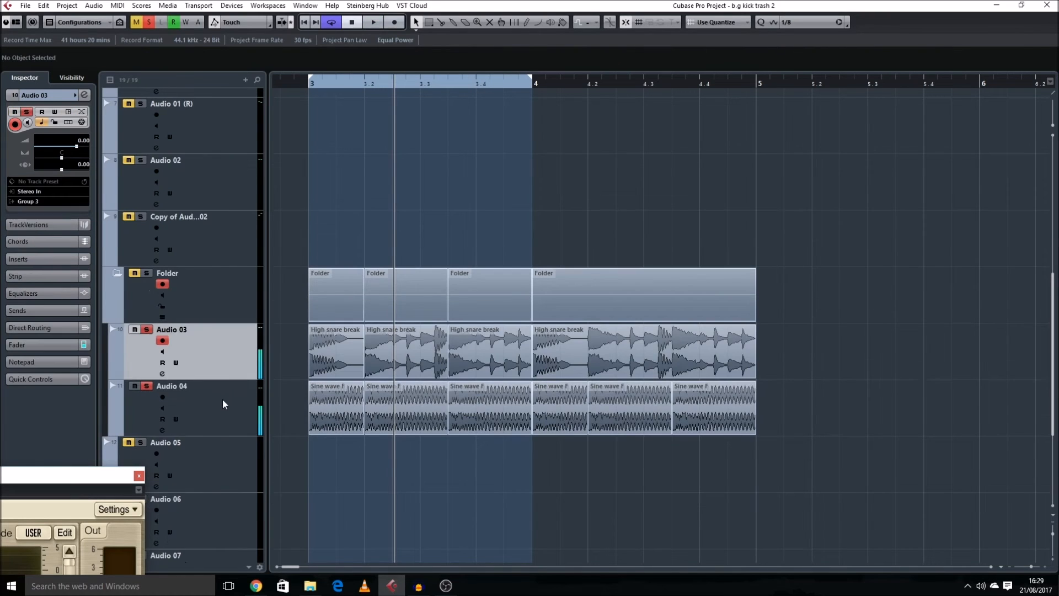
left_click_drag(109, 480, 44, 495)
left_click_drag(183, 516, 212, 339)
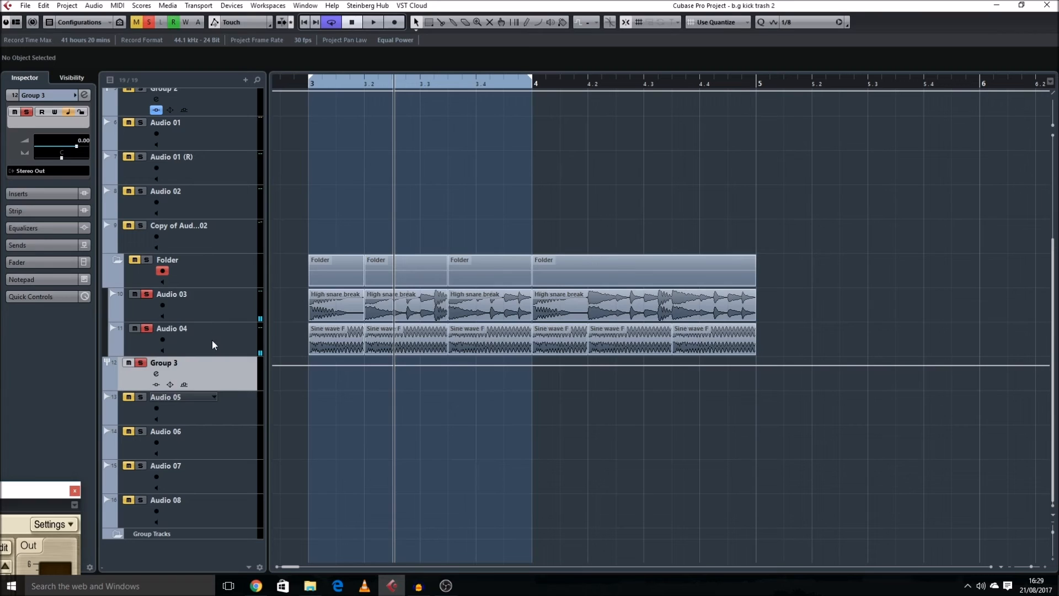
Color the Audio 03 track blue and the Audio 04 track yellow
left_click(563, 27)
left_click(589, 150)
key("Down")
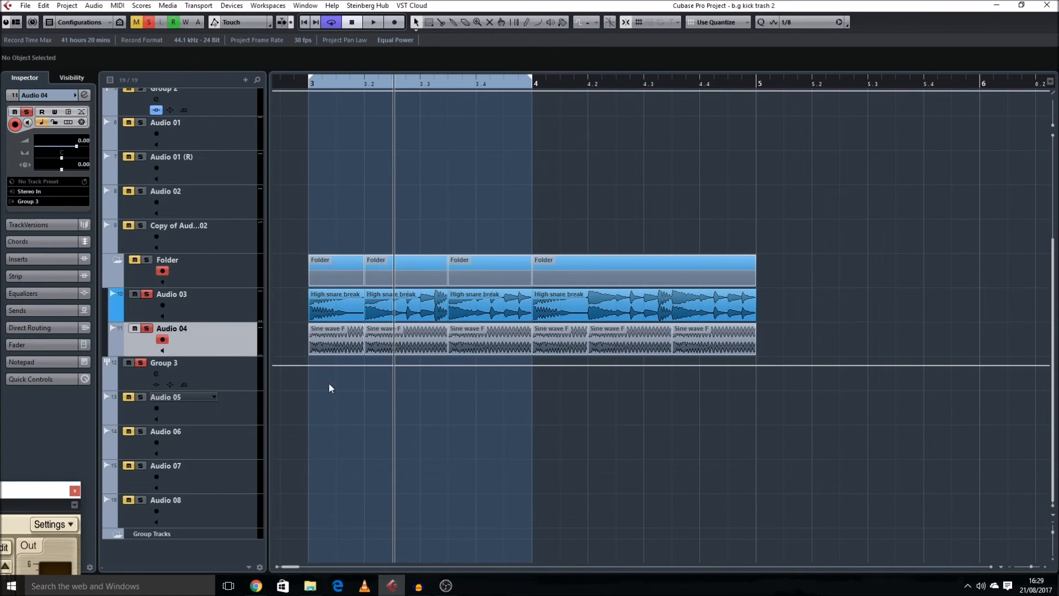
left_click(563, 27)
left_click(589, 87)
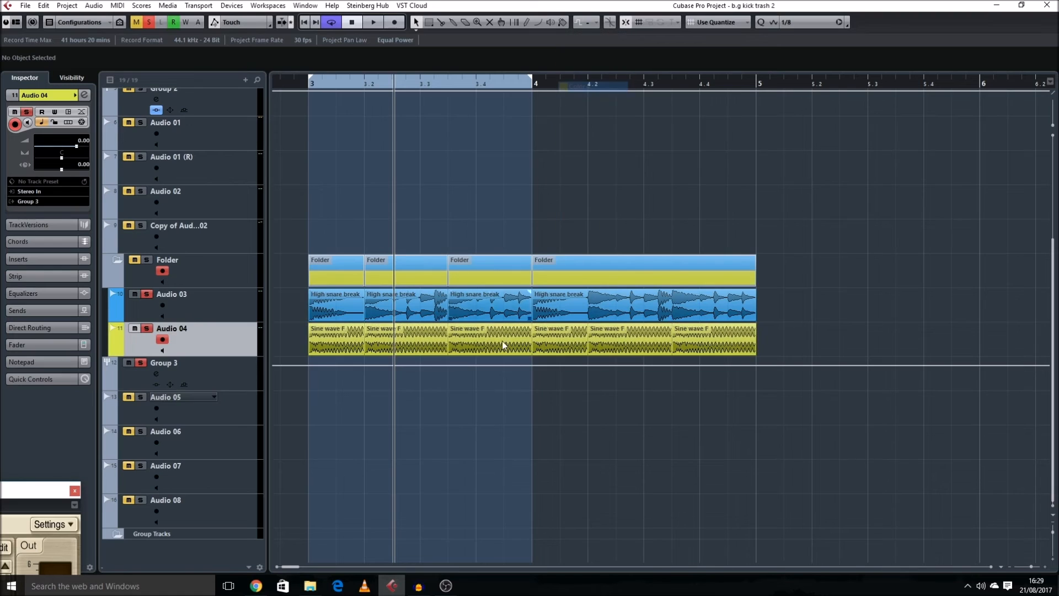
Open Group 3's channel settings and load iZotope Trash 2 in its third insert slot
left_click(326, 346)
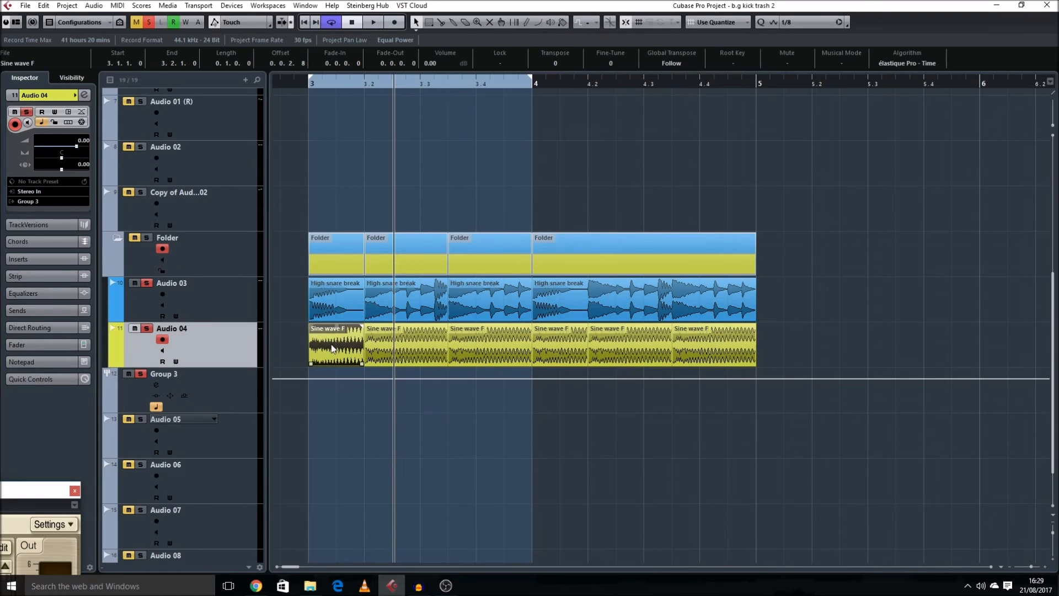
left_click(335, 308)
left_click(172, 375)
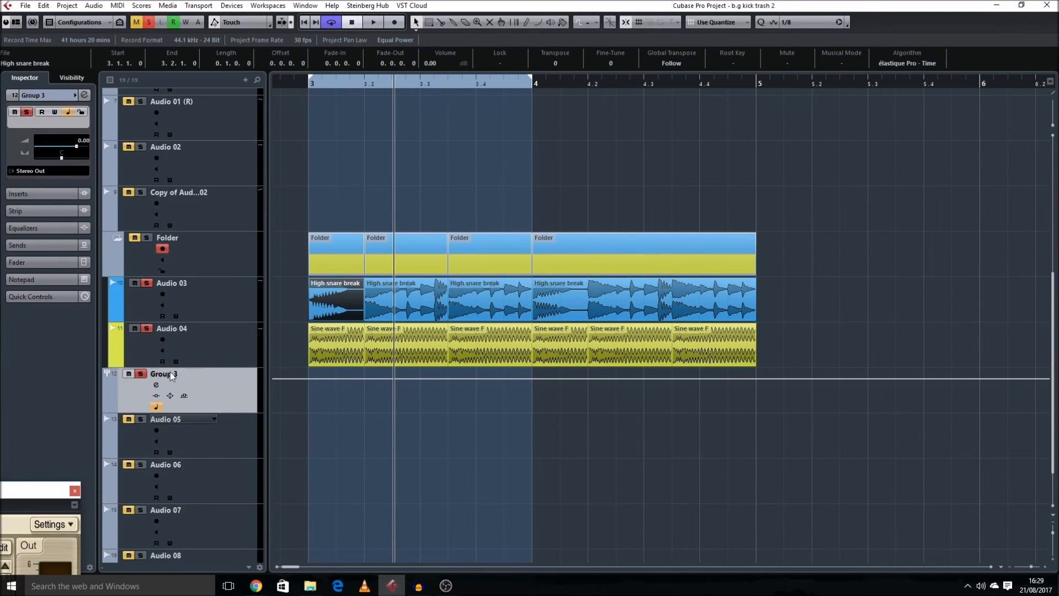
left_click(320, 337)
left_click(85, 95)
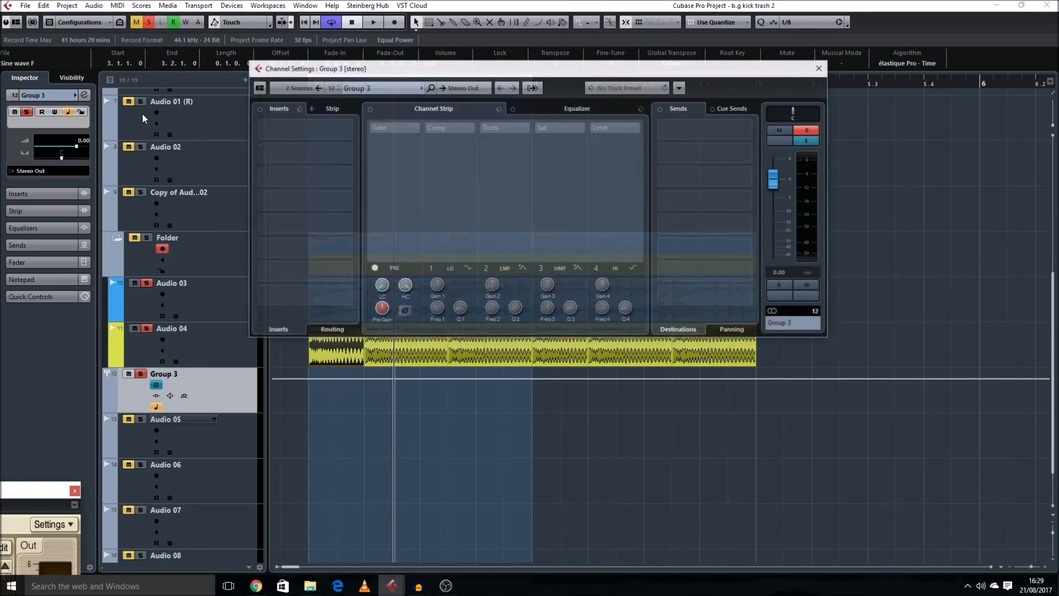
left_click(293, 201)
double_click(343, 310)
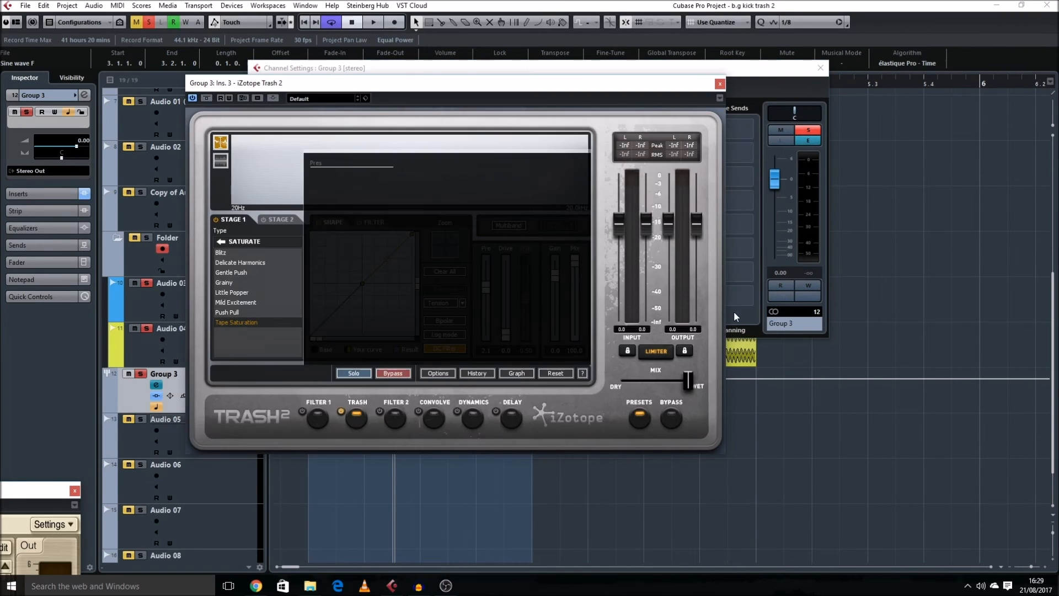
left_click(575, 354)
left_click(720, 85)
Load FabFilter Pro-Q in Group 3's second insert slot, ahead of iZotope Trash 2
left_click(326, 152)
left_click(283, 218)
left_click(306, 238)
left_click(600, 81)
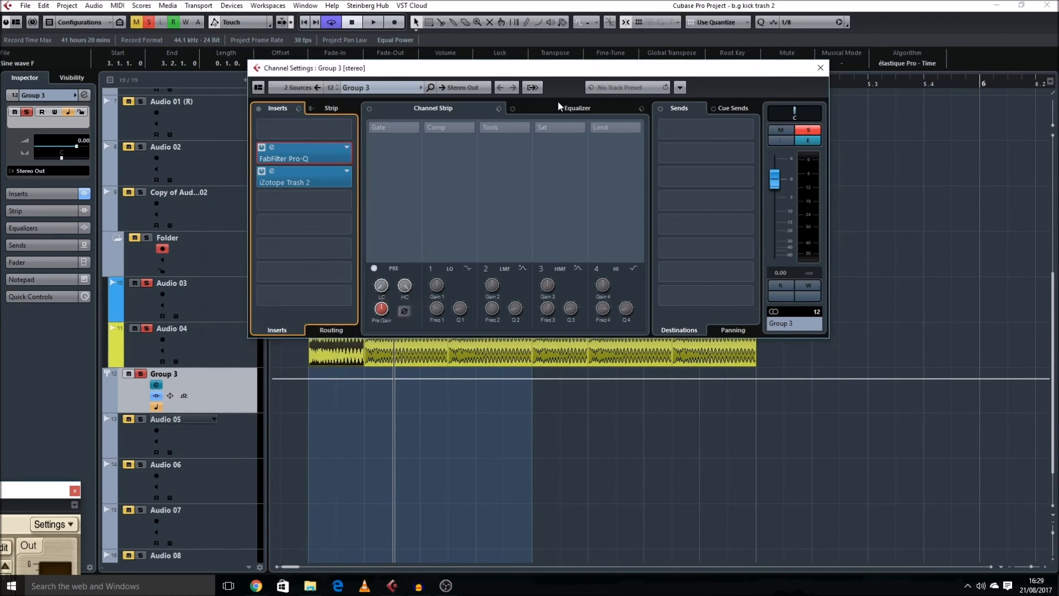
Load another FabFilter Pro-Q in Group 3's fourth insert slot and a second iZotope Trash 2 in the fifth
left_click(286, 194)
left_click(273, 271)
left_click(322, 306)
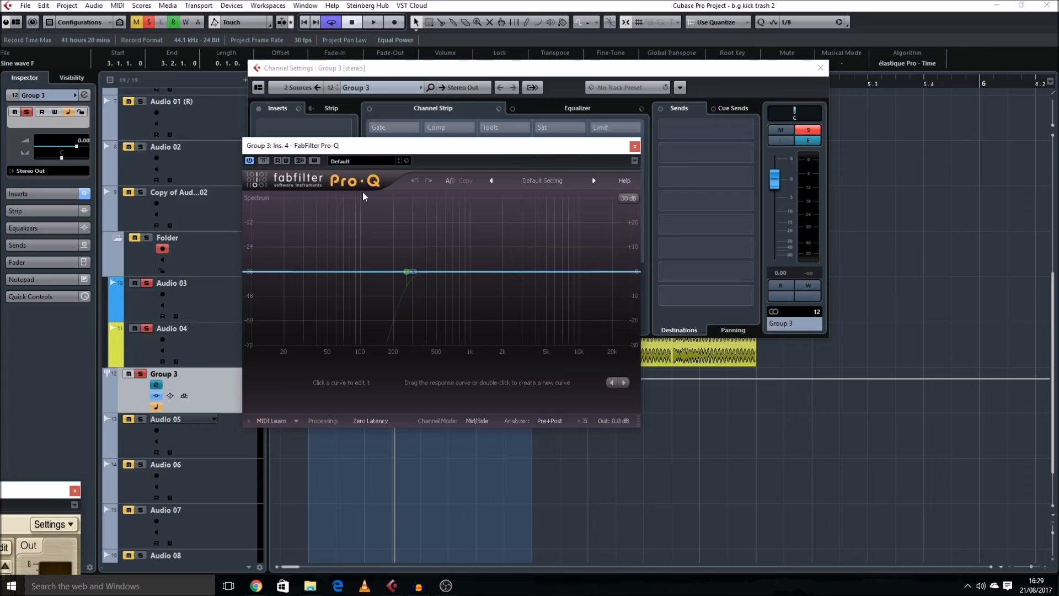
left_click(635, 146)
left_click(290, 226)
left_click(275, 276)
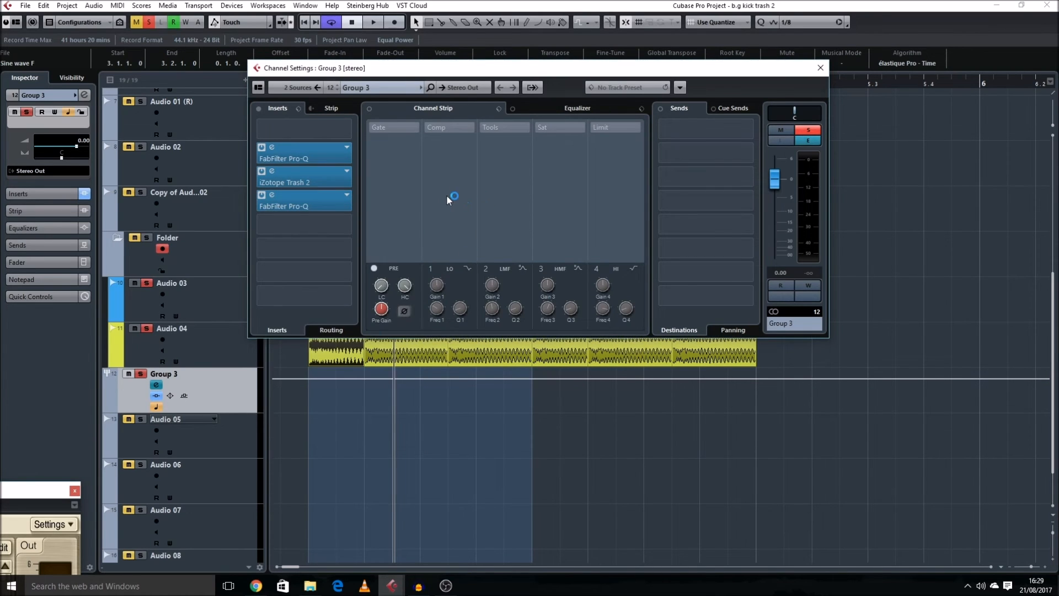
left_click(709, 114)
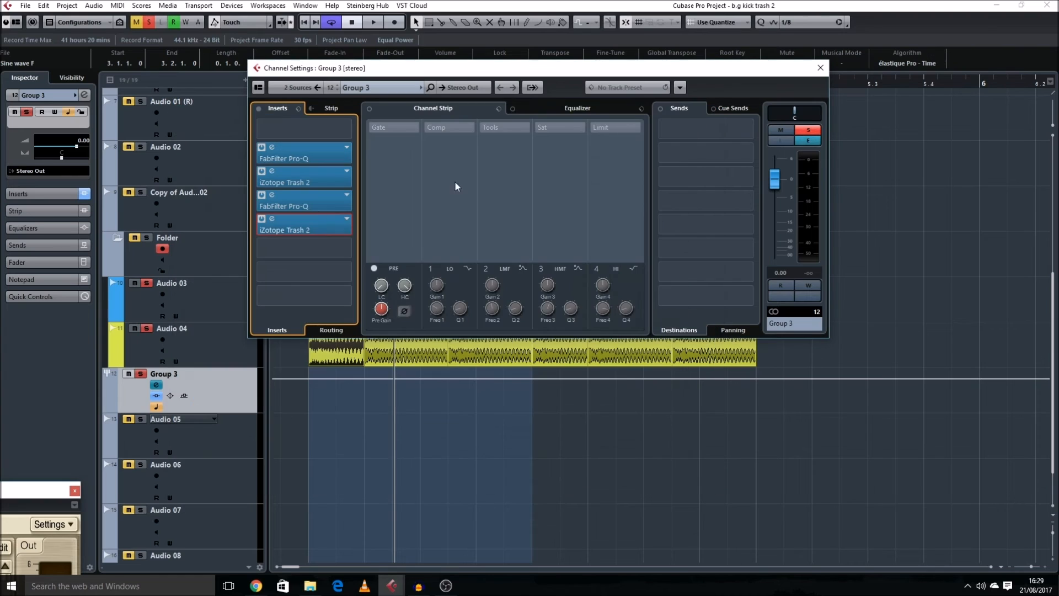
Set the iZotope Trash 2 in Group 3's third slot to the Distropia distortion with Drive at 8.0 during playback
left_click(322, 172)
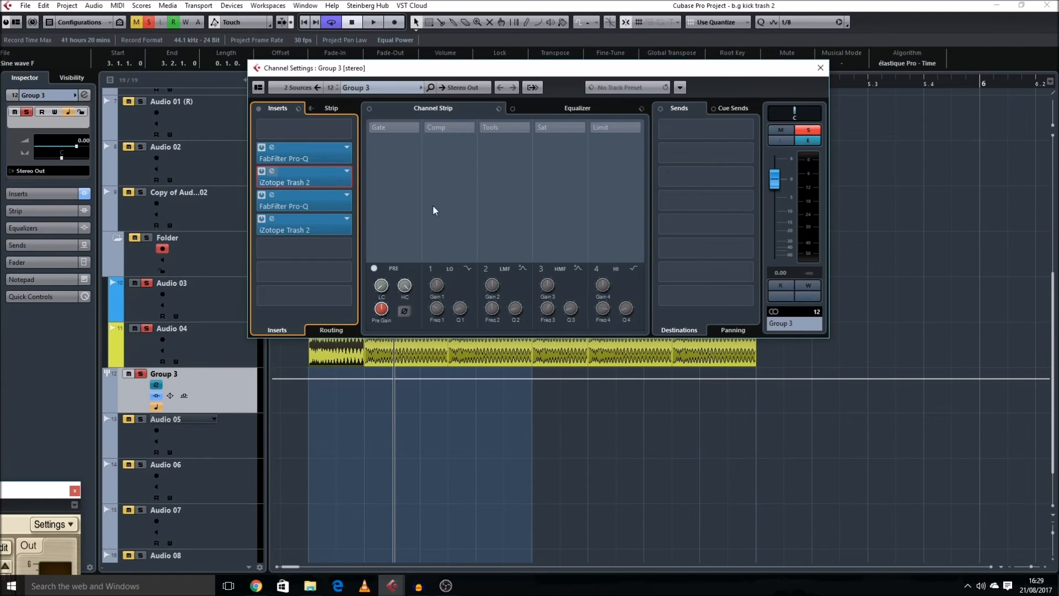
left_click(568, 355)
left_click(221, 241)
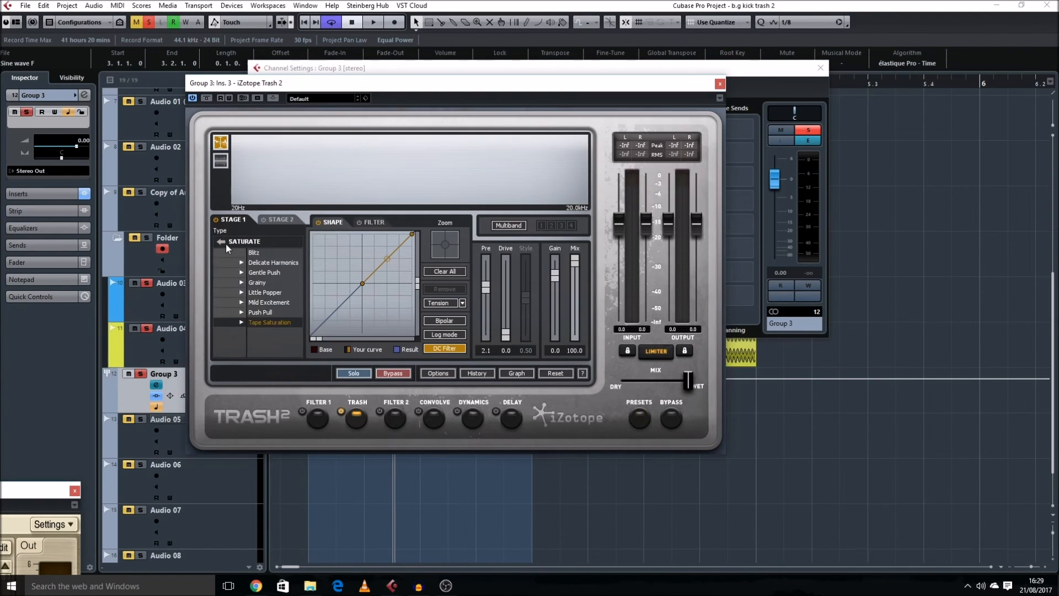
left_click(232, 273)
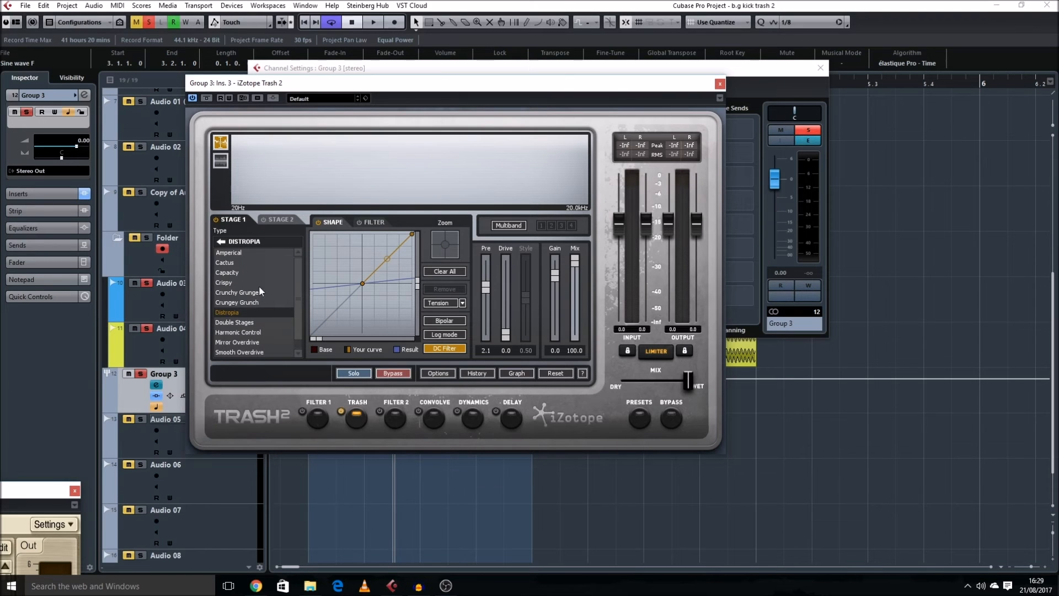
key("space")
left_click_drag(508, 322, 505, 277)
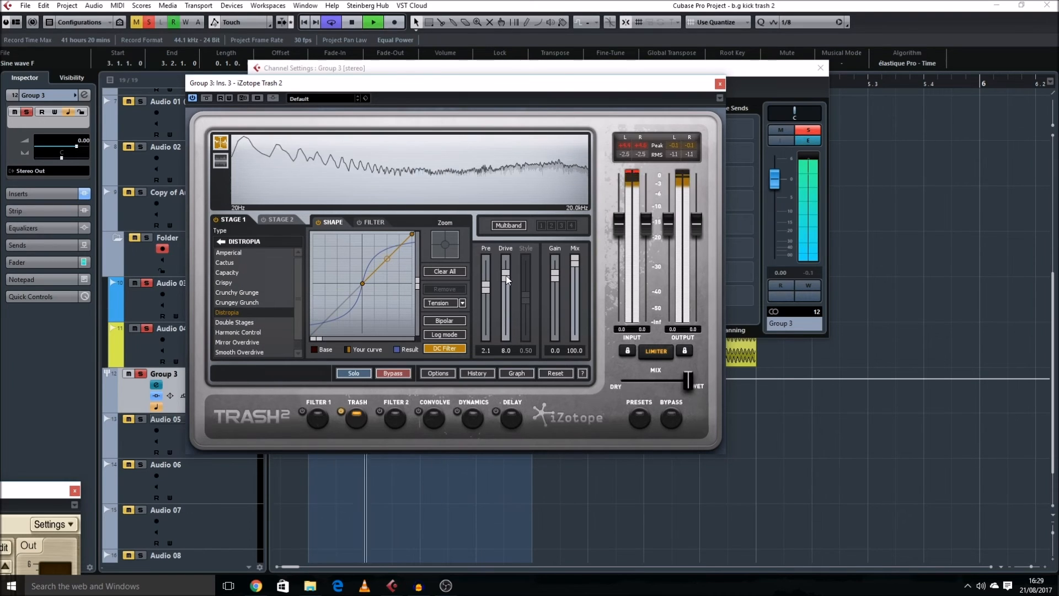
left_click(720, 84)
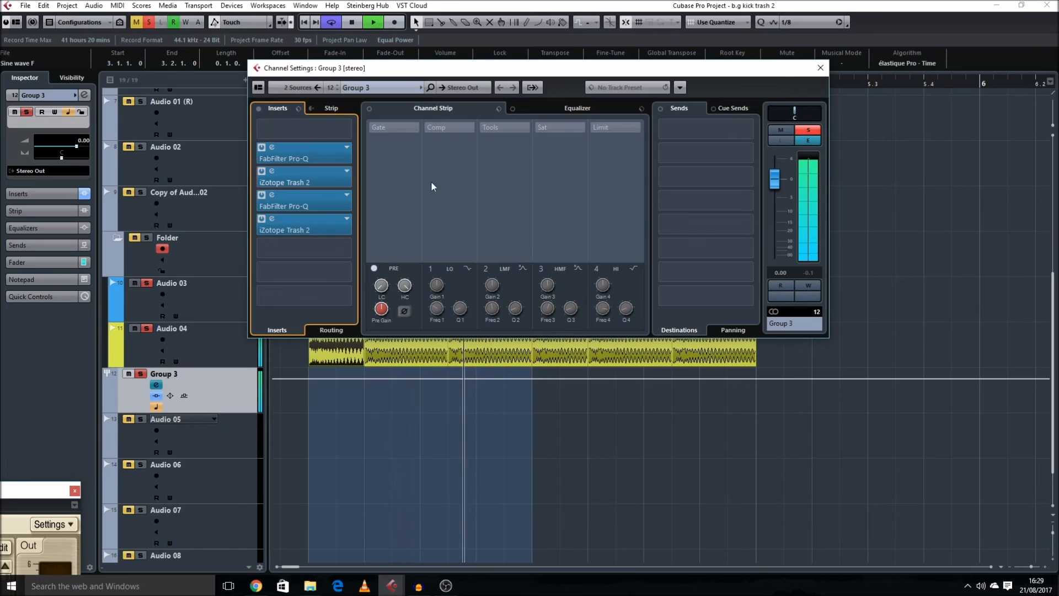
Route Group 3 to a new group track and place it directly below Group 3
left_click(818, 68)
key("h")
key("h")
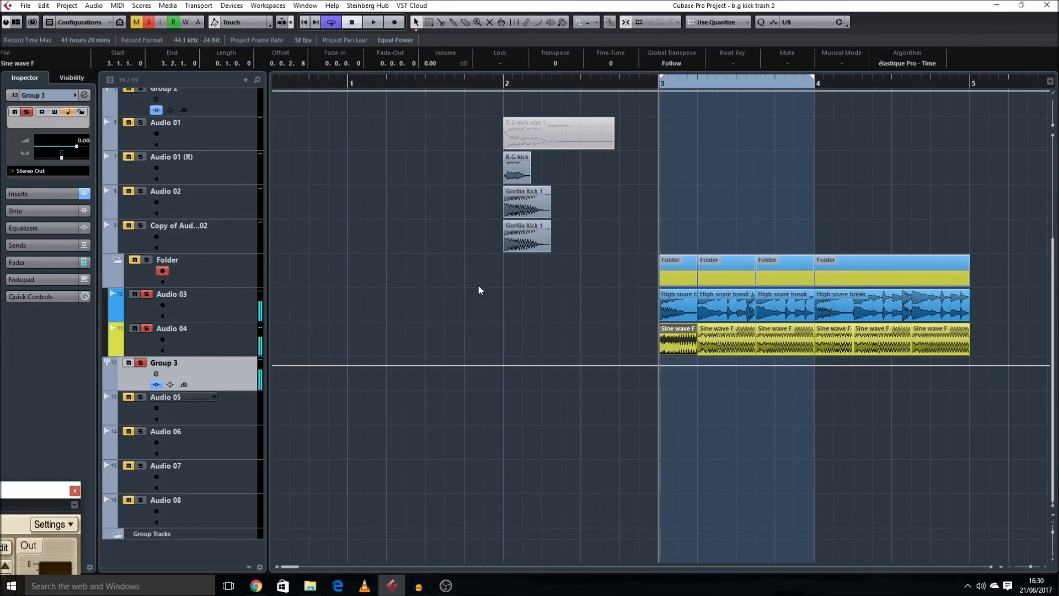
key("shift+g")
key("Return")
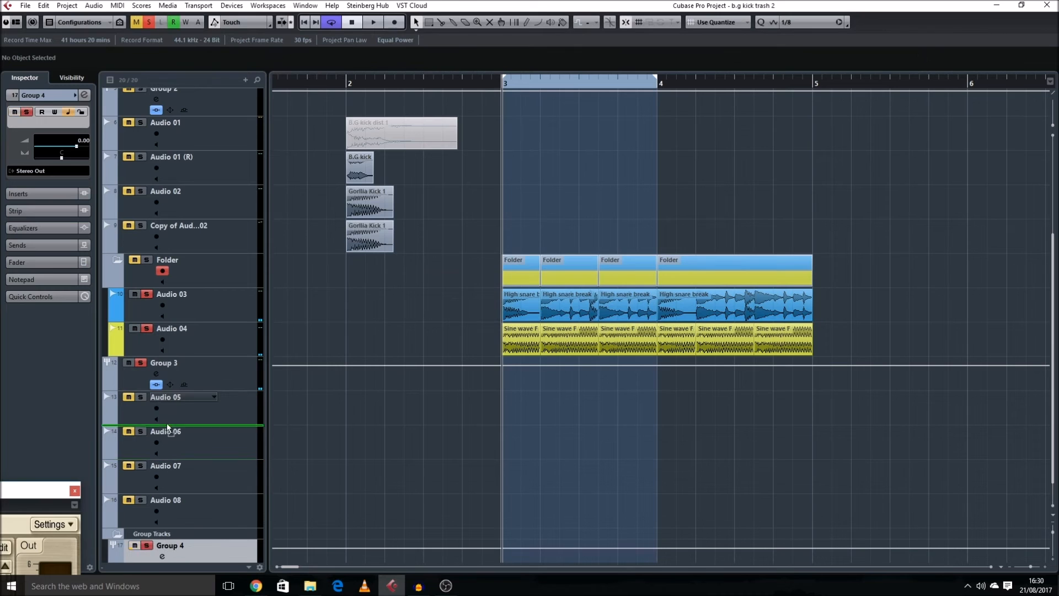
left_click_drag(167, 424, 166, 391)
Load FabFilter Pro-Q in Group 4's sixth insert slot and adjust its response curve from the low end
key("e")
left_click(302, 242)
left_click(317, 321)
left_click(333, 356)
left_click(542, 411)
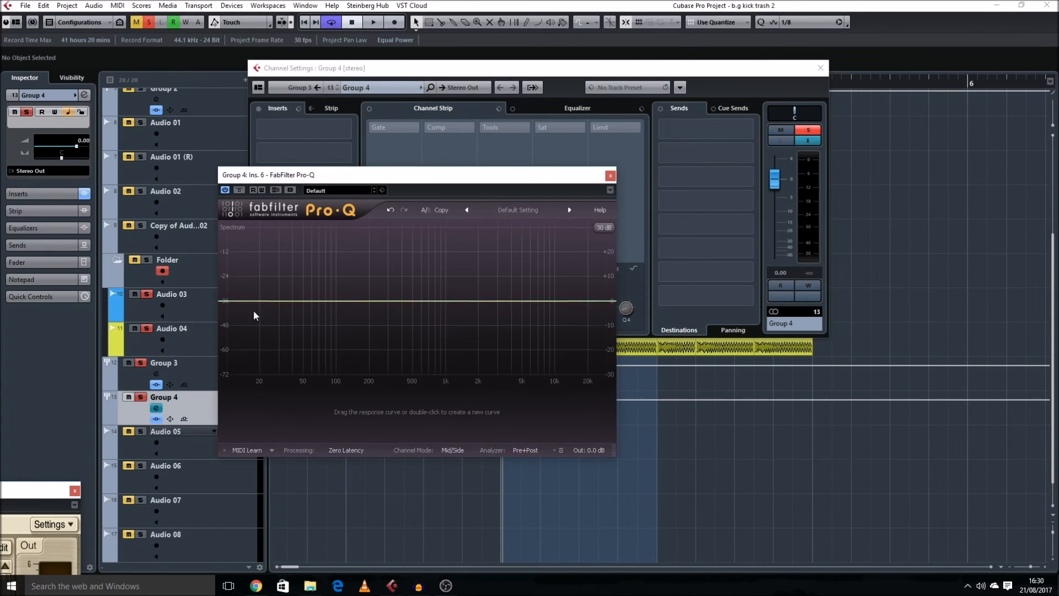
left_click_drag(224, 303, 442, 307)
left_click(330, 475)
left_click(610, 175)
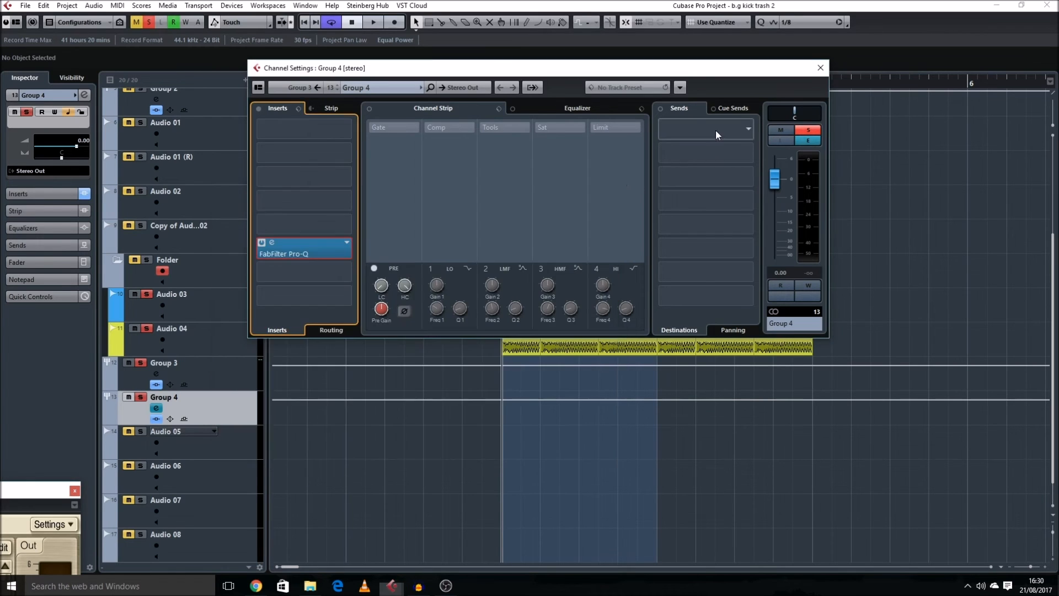
left_click(819, 75)
Add a bell boost of about 5 dB around 45 Hz in Group 3's second-slot FabFilter Pro-Q
scroll(667, 266, "right", 1)
key("shift+h")
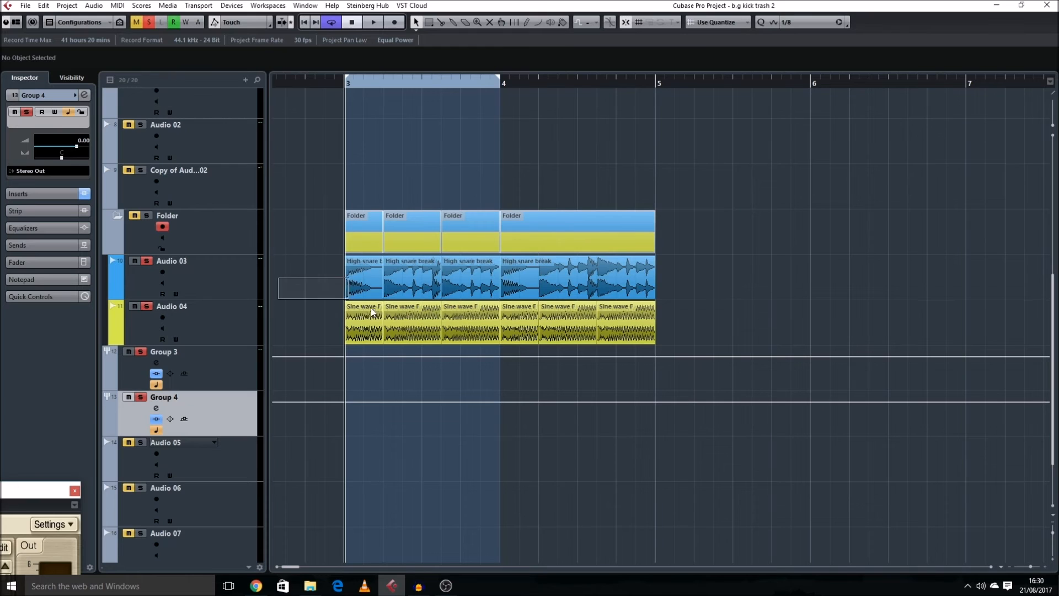
left_click_drag(371, 307, 362, 305)
left_click(196, 353)
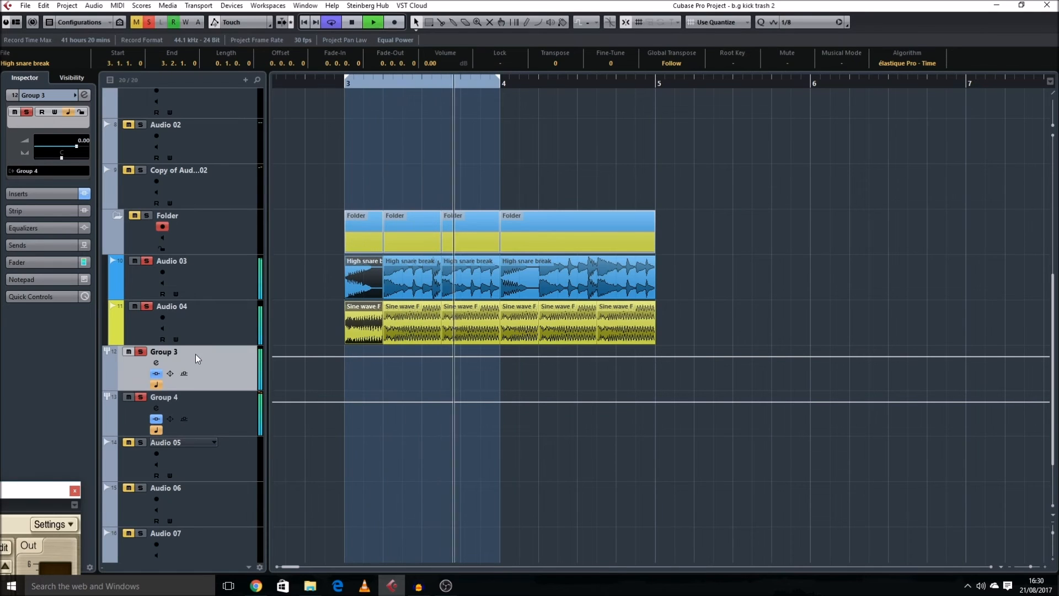
left_click(156, 362)
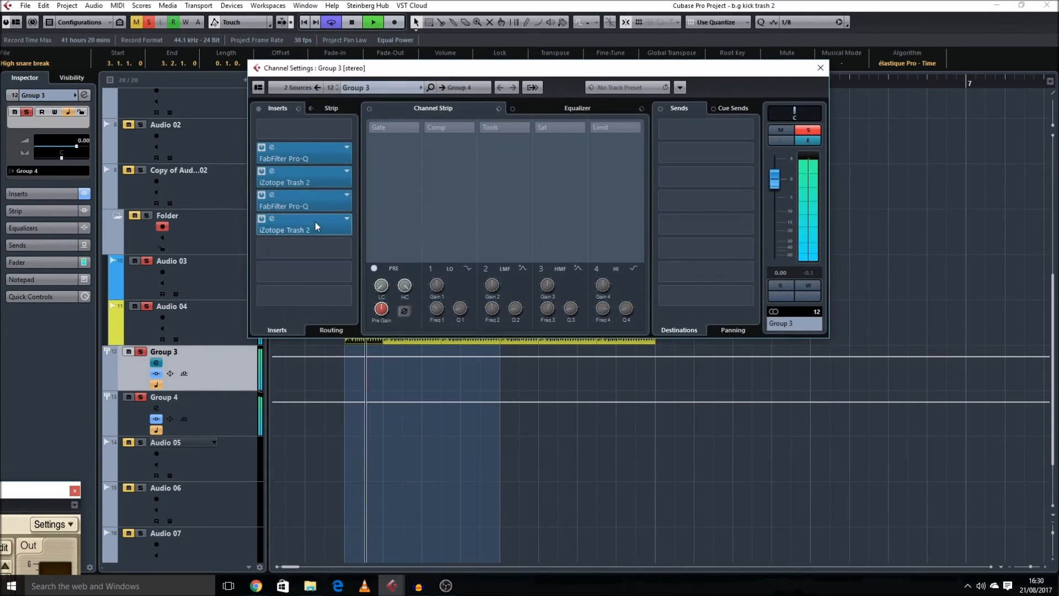
left_click(272, 147)
mouse_move(295, 206)
left_mouse_down()
mouse_move(287, 169)
mouse_move(284, 193)
left_mouse_up()
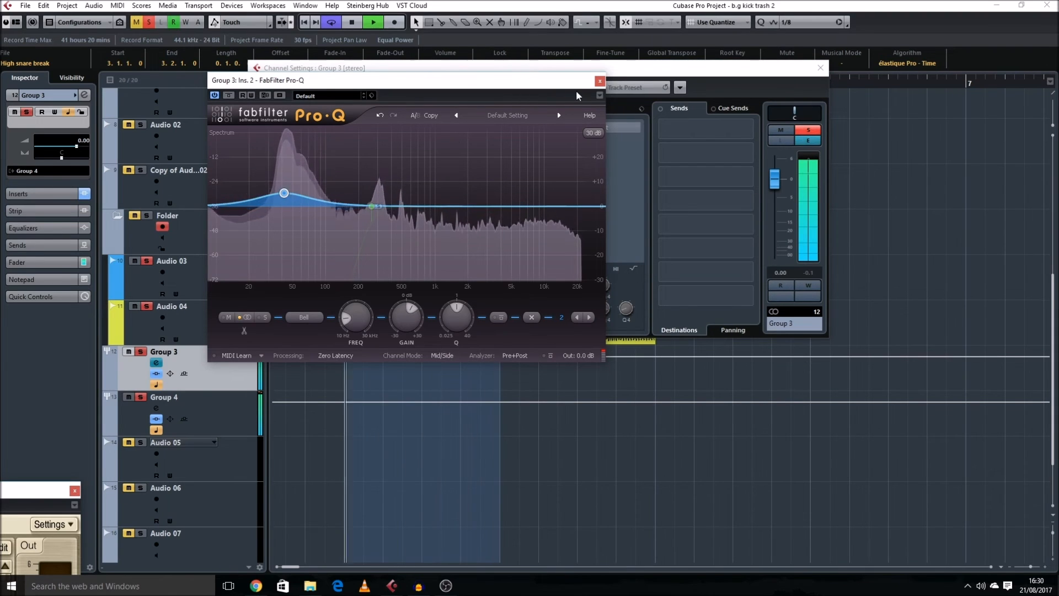
left_click(599, 81)
left_click(820, 67)
Pitch-shift the second and third sine wave clips of bar 3 on Audio 04 by -5 semitones
left_click(414, 331)
key("shift+h")
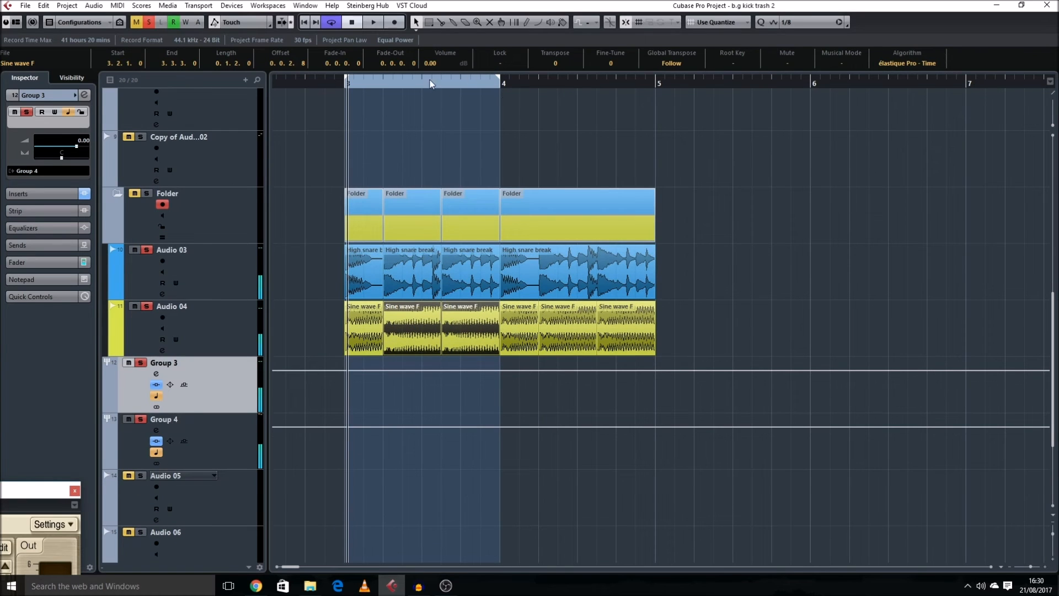
left_click(374, 328)
left_click(466, 333)
left_click(428, 329, "shift")
key("ctrl+p")
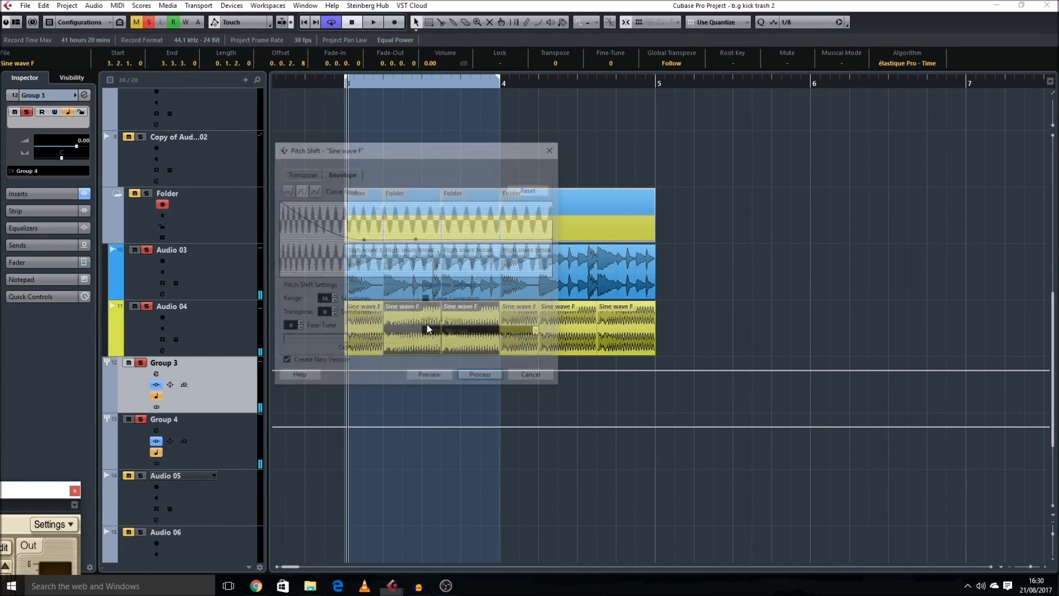
left_click_drag(362, 148, 391, 93)
left_click(326, 122)
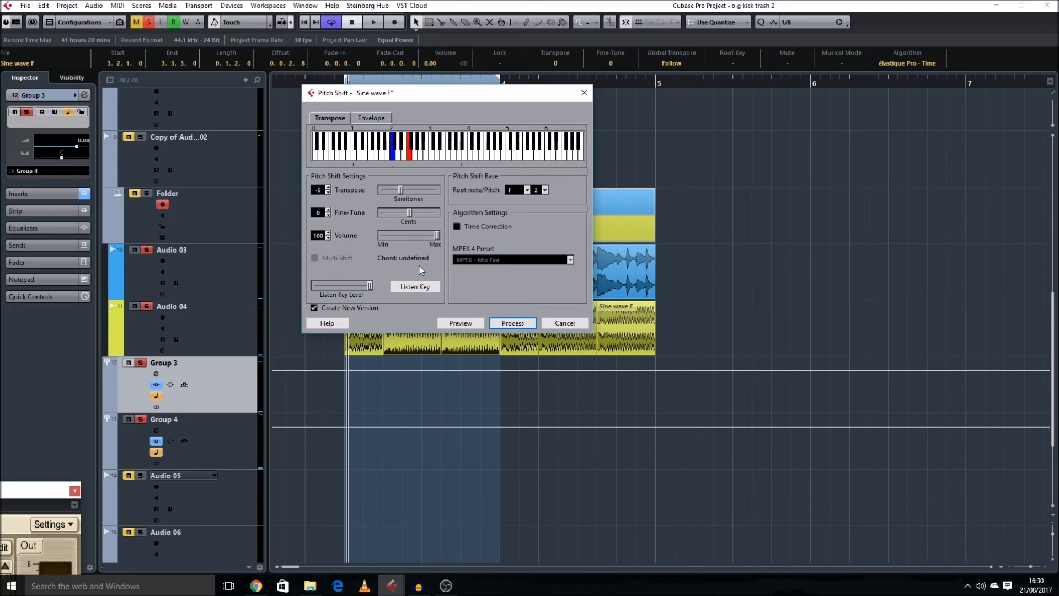
left_click(517, 324)
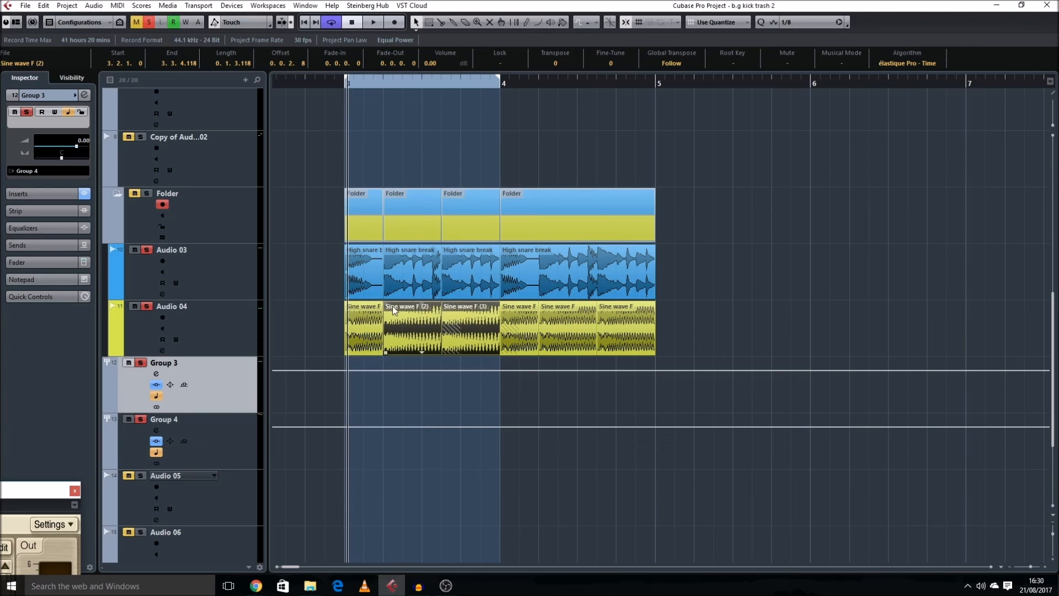
Play the bar 3 loop and check Group 3's spectrum in its fourth-slot FabFilter Pro-Q
left_click(411, 263)
left_click(435, 314)
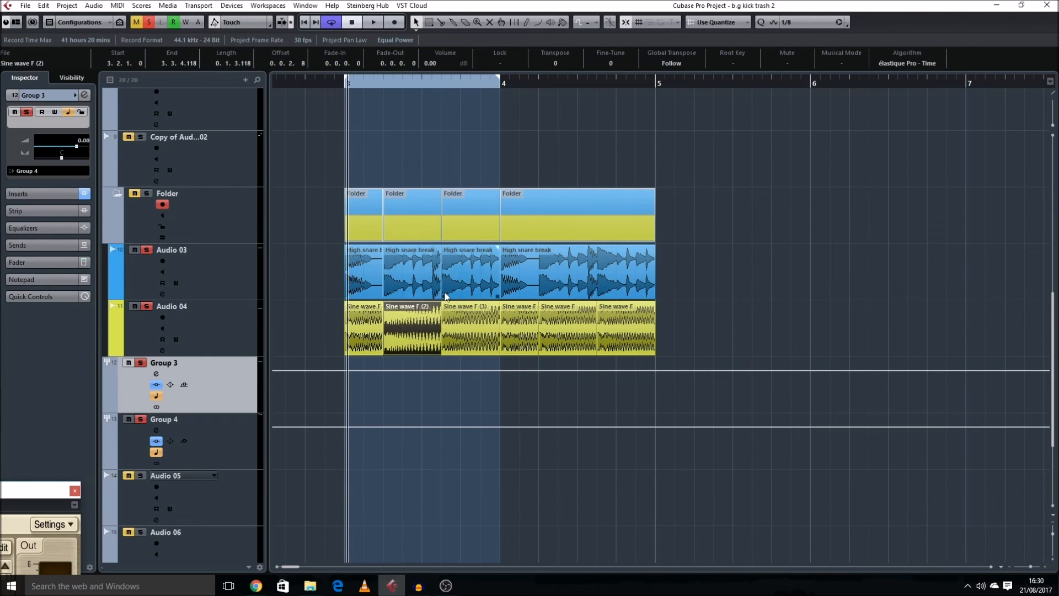
left_click(409, 284)
left_click(474, 281)
left_click(354, 281)
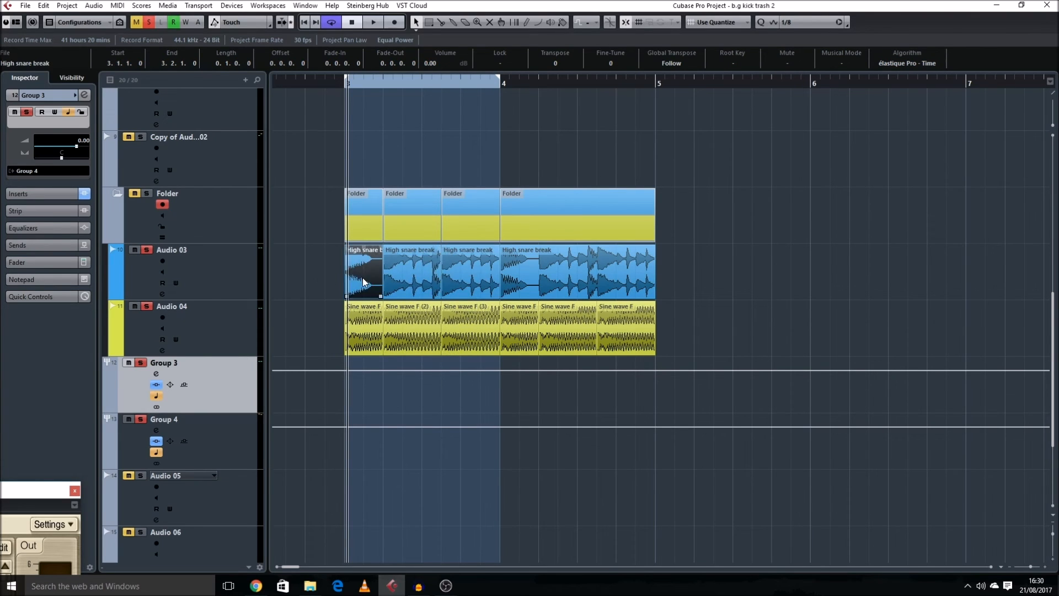
key("space")
left_click(420, 330)
key("shift+g")
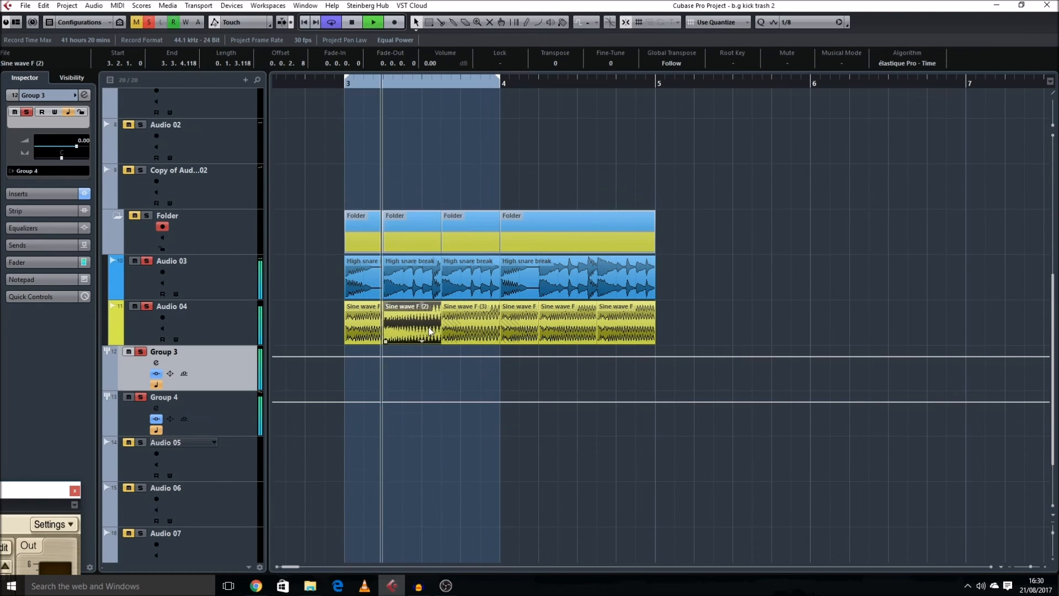
left_click(197, 400)
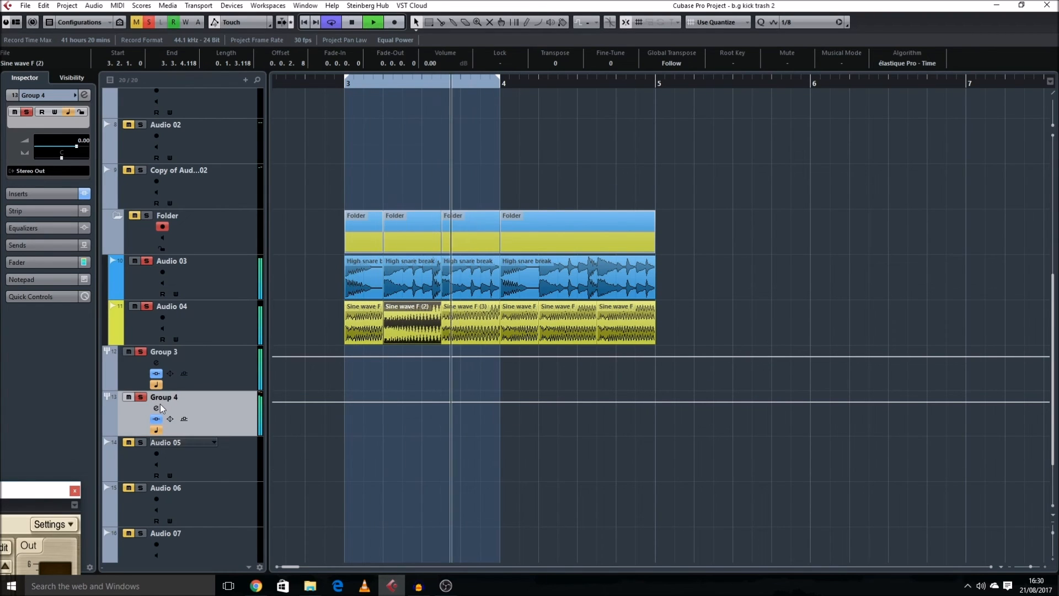
left_click(156, 362)
left_click(302, 199)
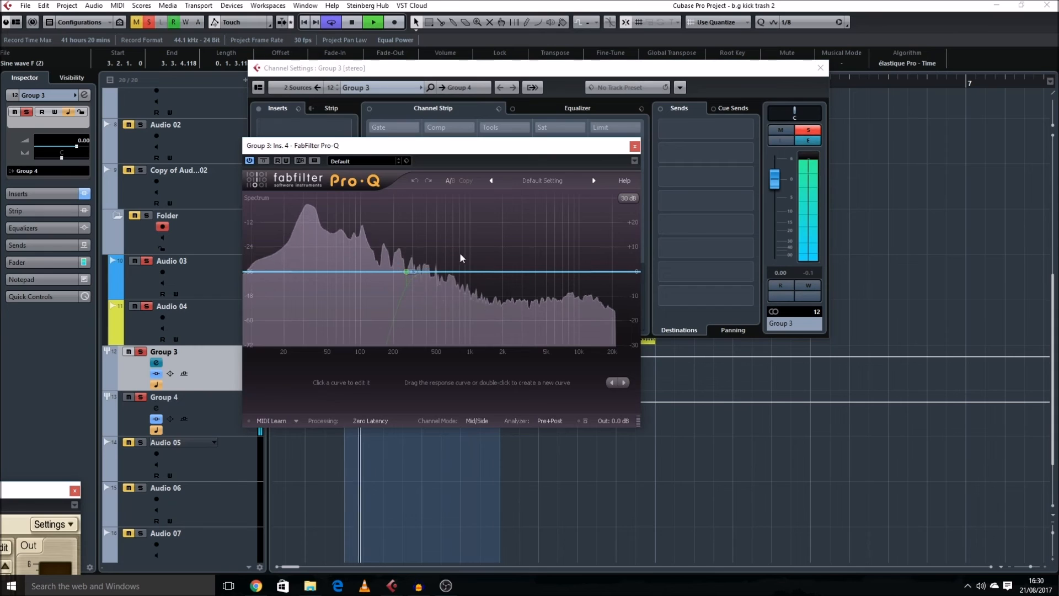
left_click(635, 146)
Set Group 3's fifth-slot iZotope Trash 2 to Uncontrolled Static with Pre 9.2, Drive 3.8, Gain 10.0 and Mix 32.8
key("space")
left_click(314, 234)
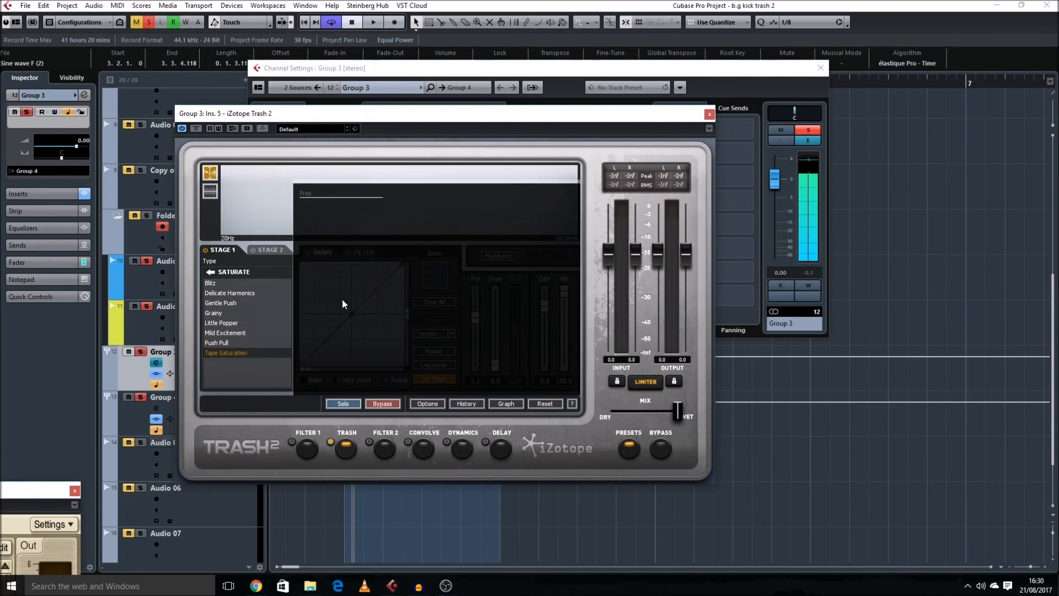
left_click(554, 385)
left_click(210, 272)
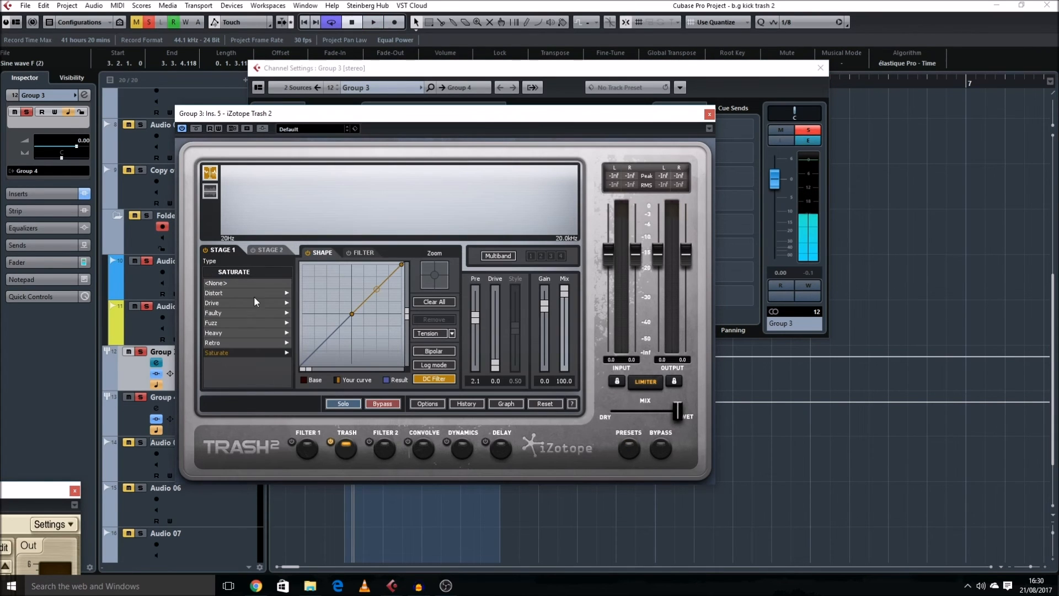
left_click(244, 314)
mouse_move(494, 364)
left_mouse_down()
mouse_move(495, 337)
mouse_move(476, 332)
mouse_move(477, 358)
left_mouse_up()
mouse_move(565, 291)
left_mouse_down()
mouse_move(565, 339)
mouse_move(545, 292)
left_mouse_up()
left_click_drag(564, 336, 565, 291)
left_click_drag(475, 351, 478, 312)
left_click_drag(564, 291, 565, 340)
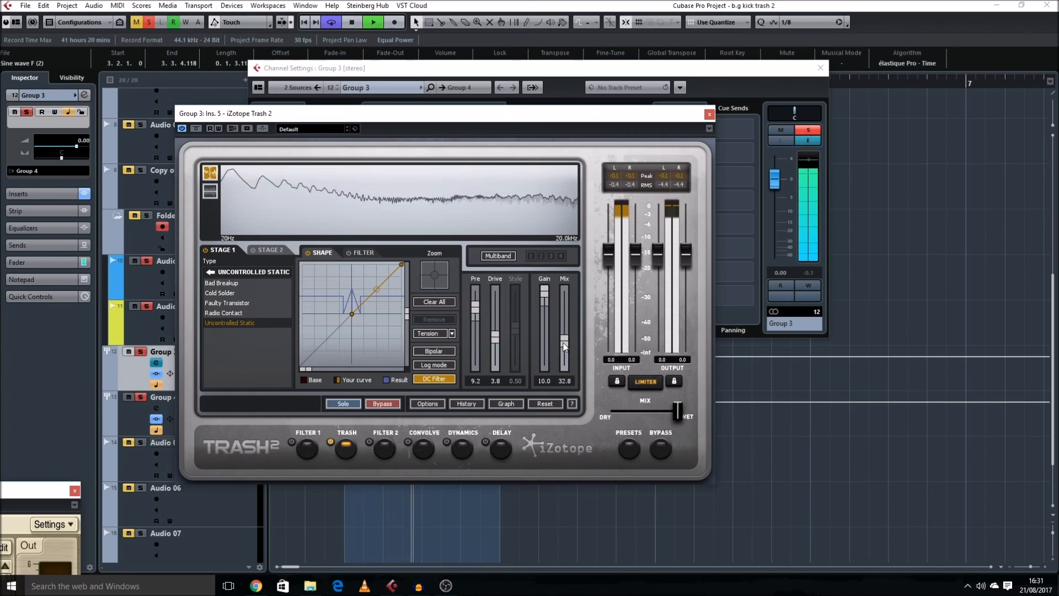
left_click(709, 114)
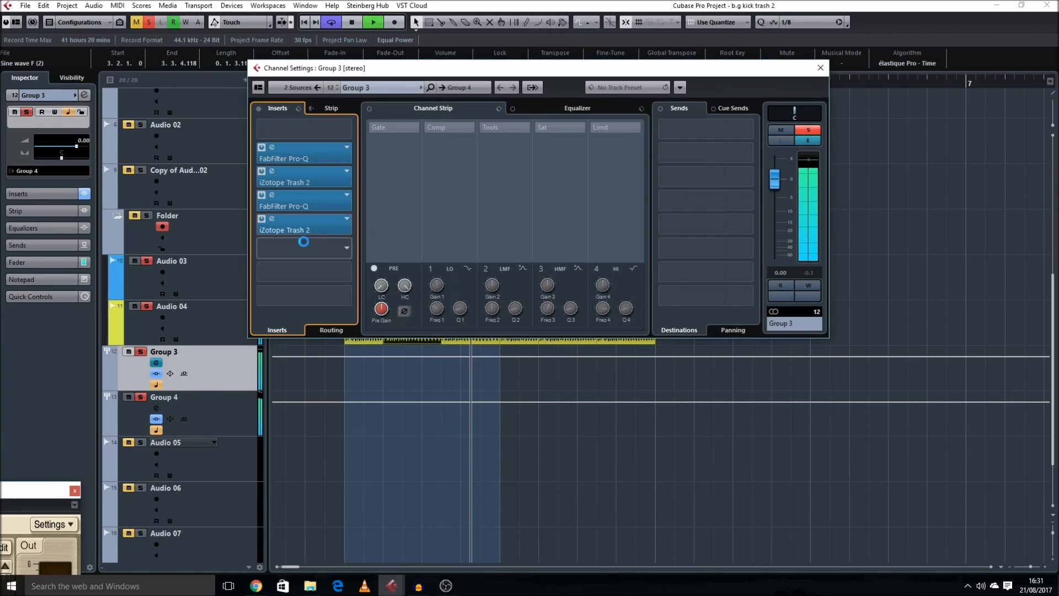
Turn the low bell in Group 3's second-slot FabFilter Pro-Q into a cut of about 5 dB around 40 Hz and play the loop
left_click(317, 159)
mouse_move(283, 206)
left_mouse_down()
mouse_move(276, 256)
mouse_move(270, 151)
mouse_move(272, 207)
left_mouse_up()
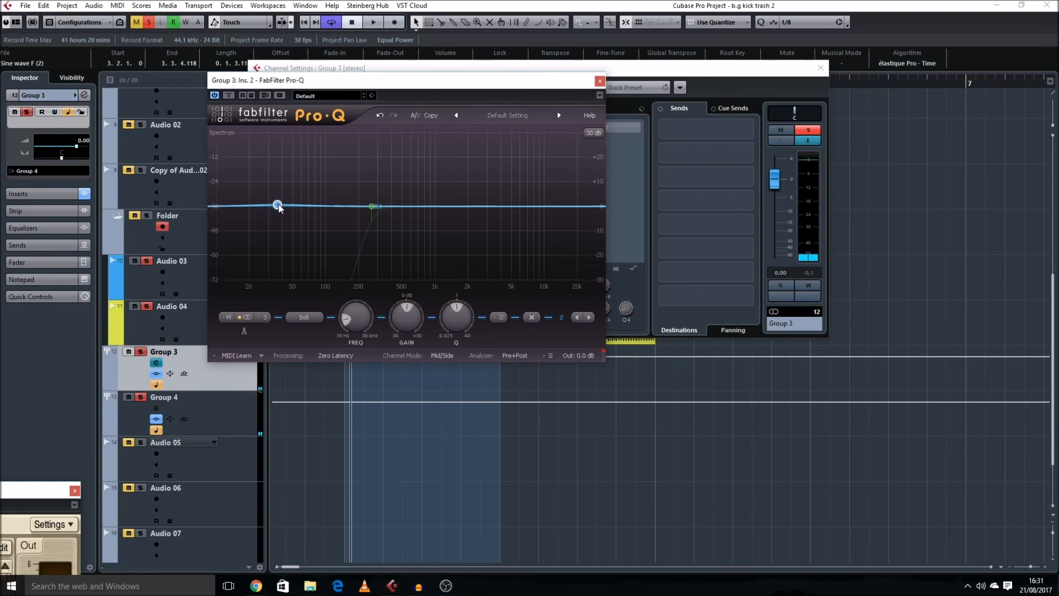
left_click_drag(279, 207, 275, 271)
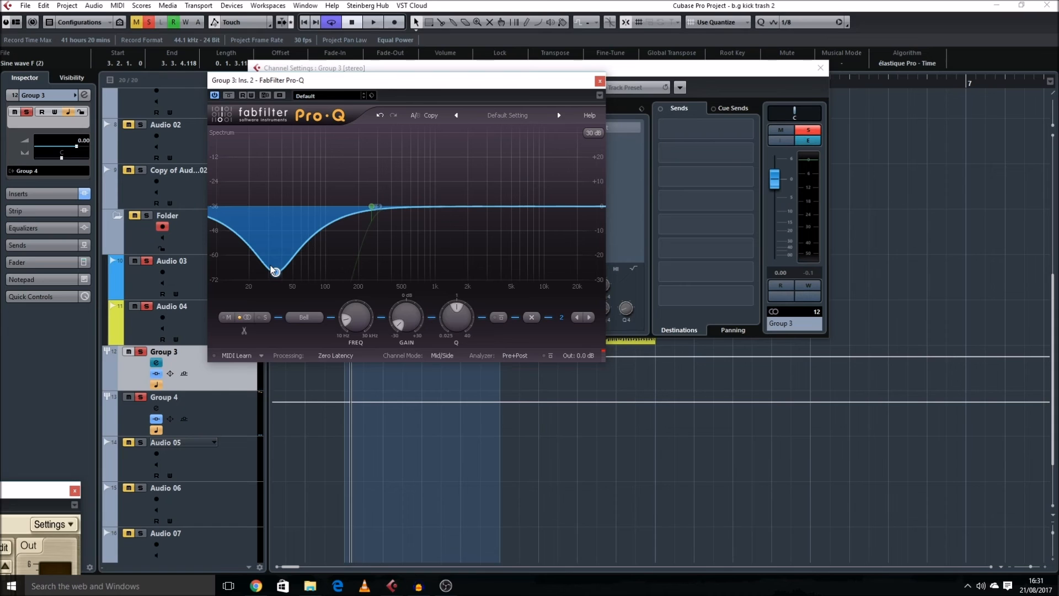
left_click_drag(276, 270, 281, 218)
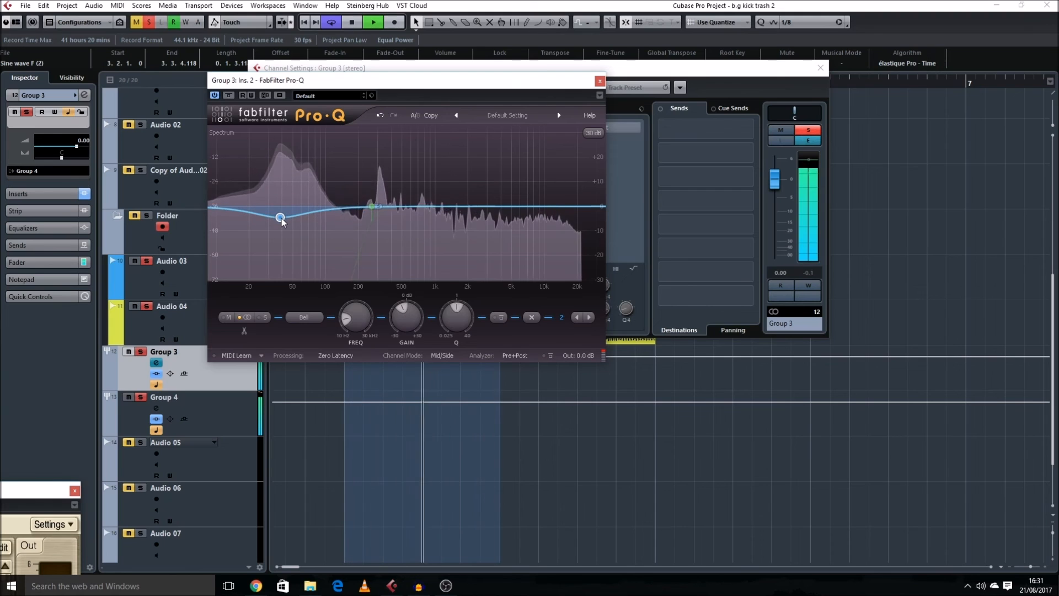
left_click(599, 81)
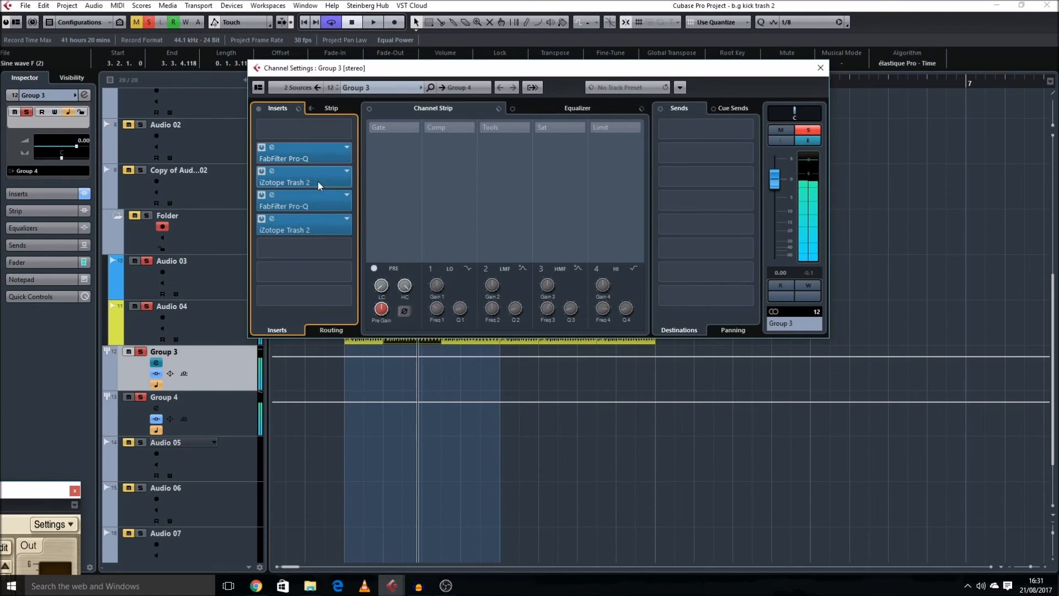
left_click(313, 163)
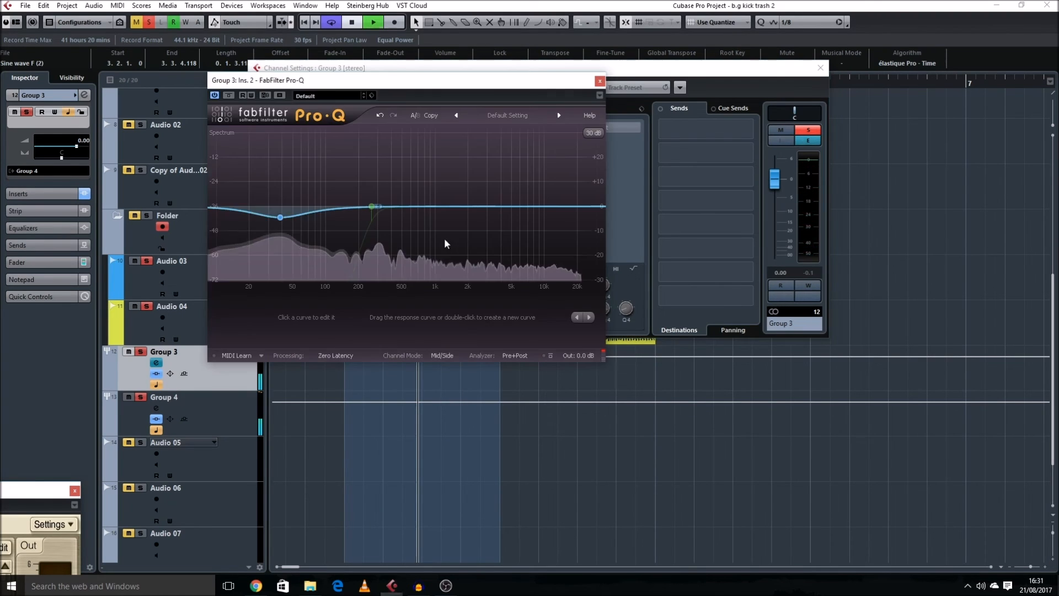
left_click(599, 78)
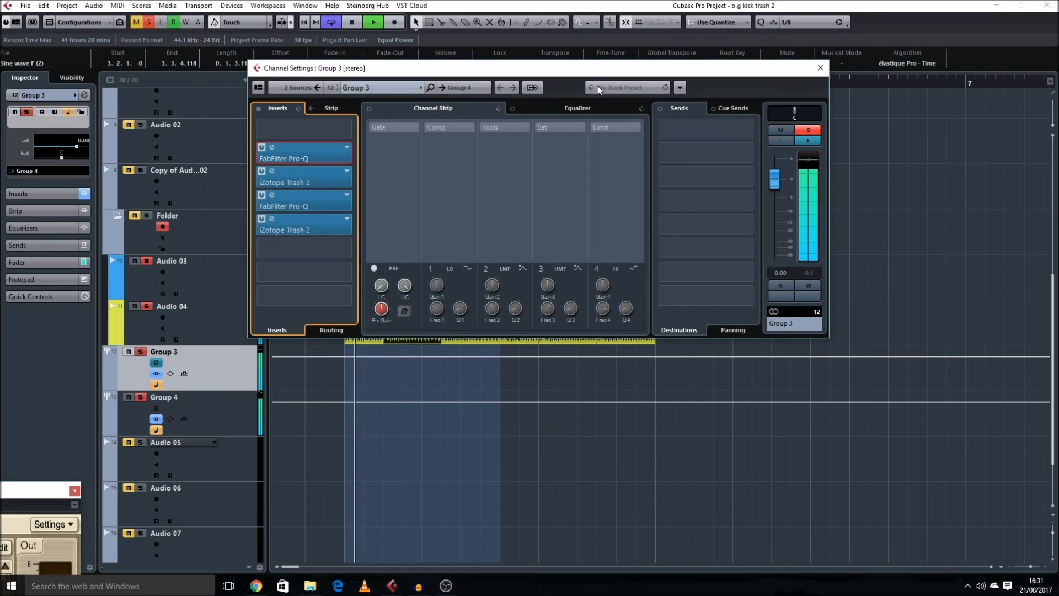
Extend the loop range to bar 5 and export the Stereo Out mixdown as a 24-bit wave file named B.G break dist
left_click(816, 73)
left_click_drag(499, 83, 658, 86)
left_click(740, 255)
key("ctrl+shift+e")
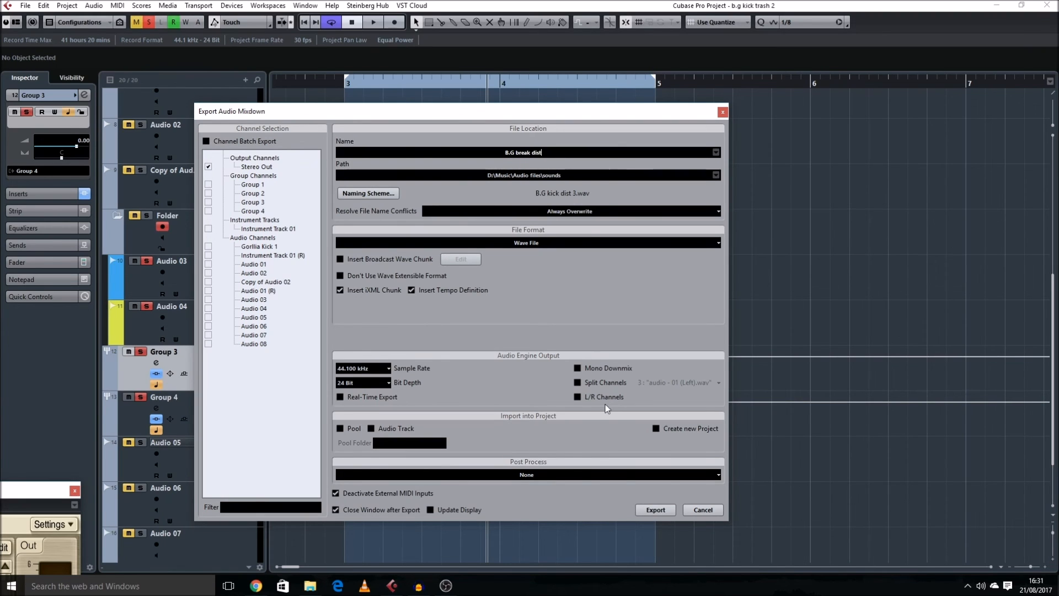
left_click(648, 510)
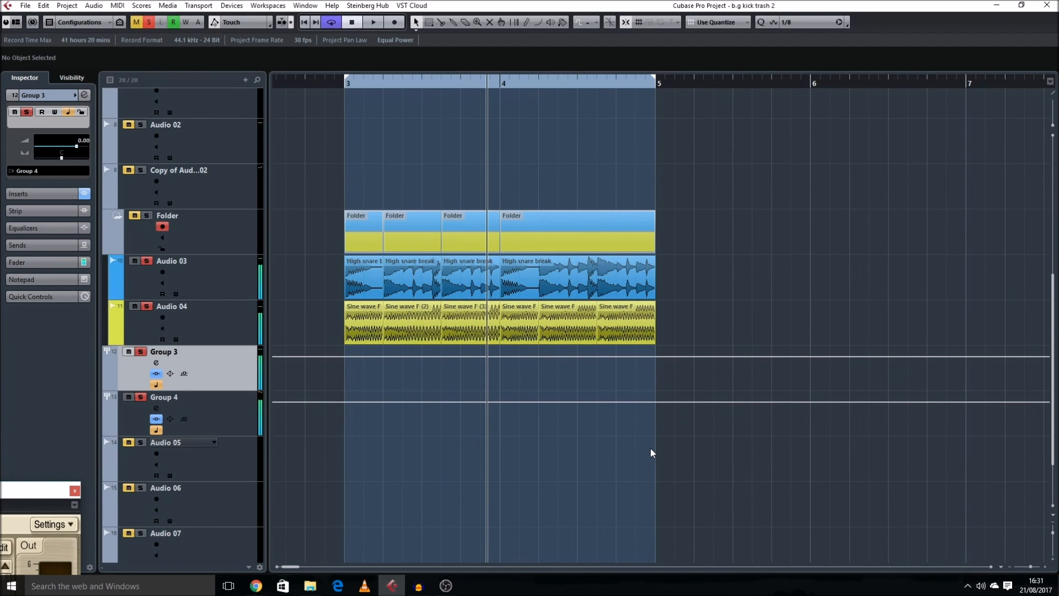
Clear all solos, then place the one-bar High snare break at bar 5 on Audio 05 and fit the loop range to it
double_click(144, 171)
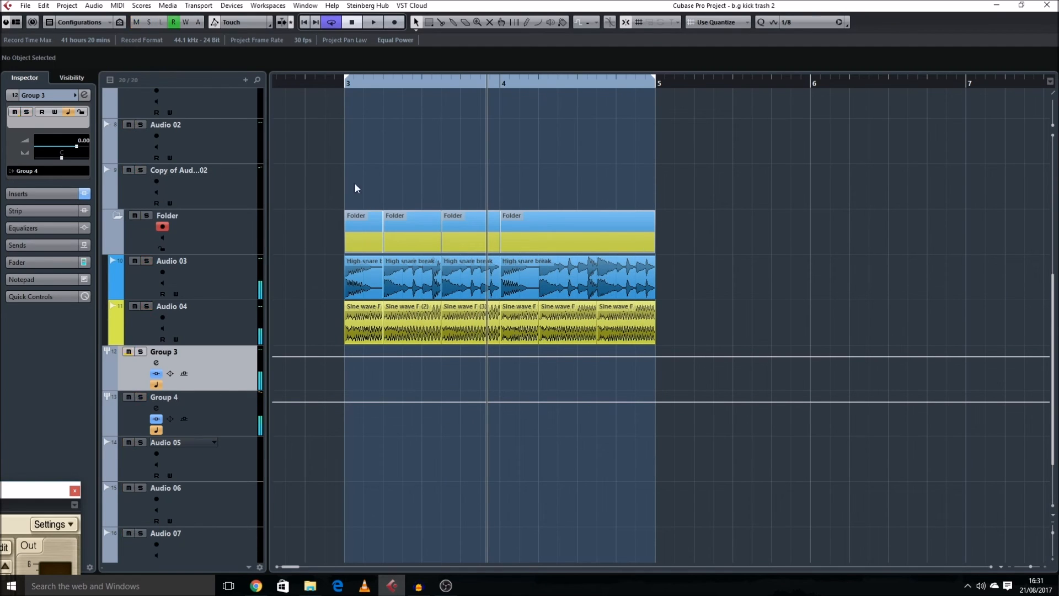
key("shift+h")
scroll(392, 243, "down", 2)
scroll(358, 223, "up", 1)
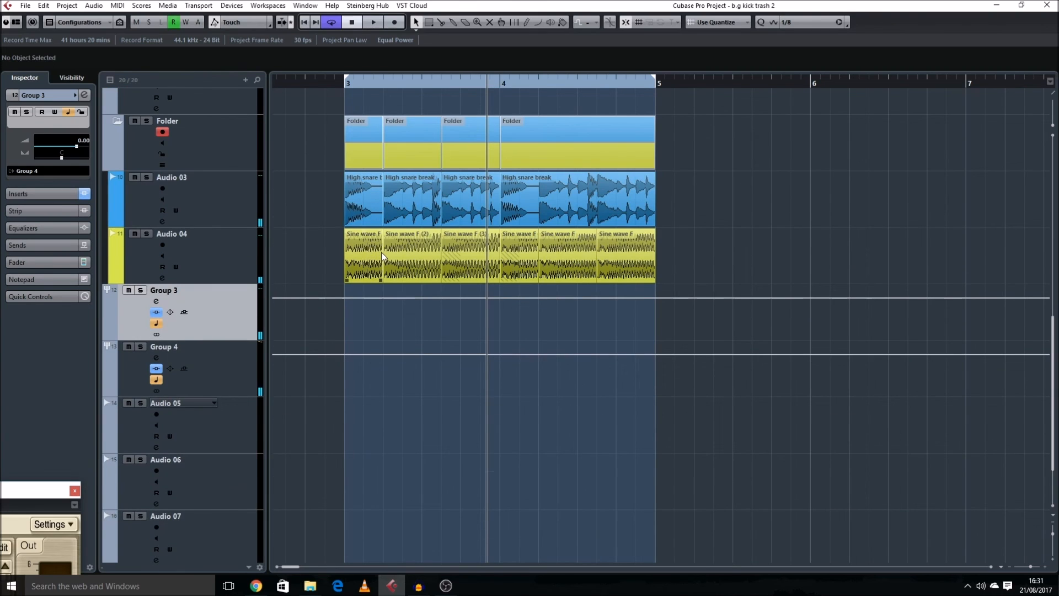
key("shift+g")
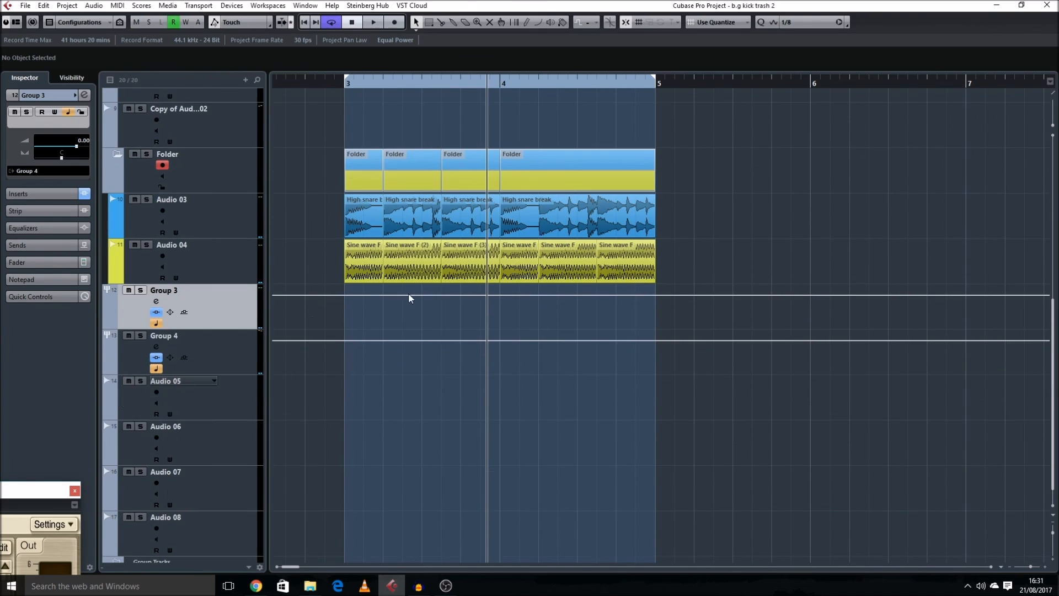
left_click(221, 394)
left_click_drag(375, 218, 762, 411)
key("p")
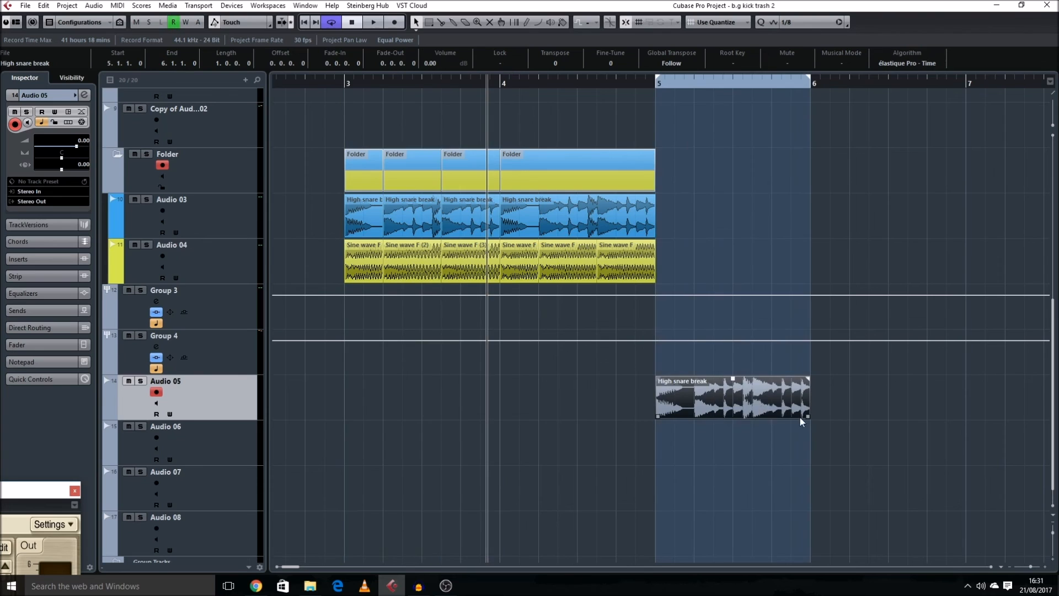
Import B.G break dist at bar 5 on Audio 06 and trim it to one bar by deleting its second half
scroll(799, 416, "right", 3)
left_click(237, 436)
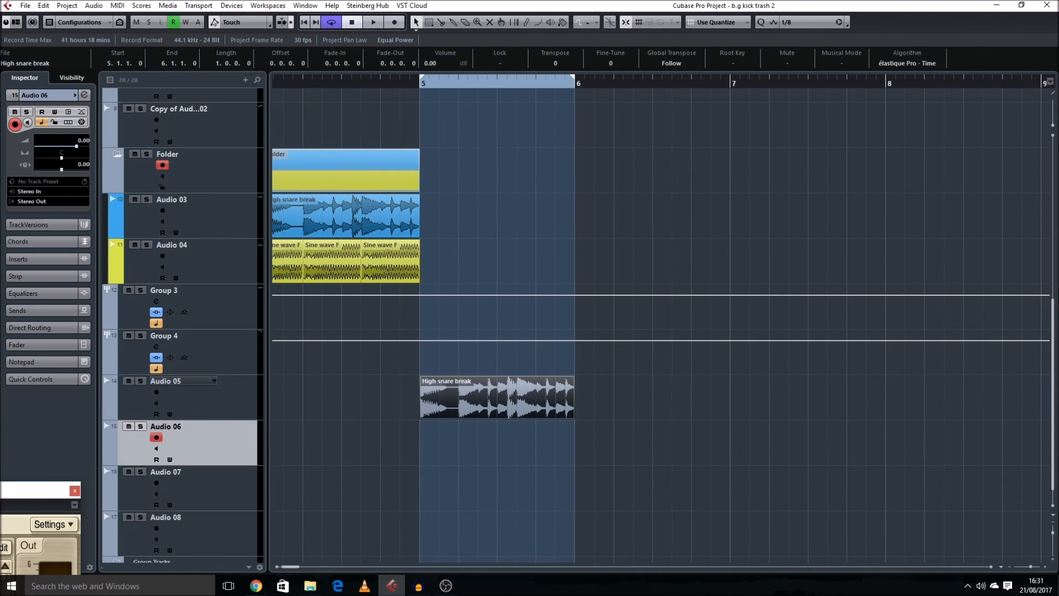
left_click_drag(1058, 398, 424, 444)
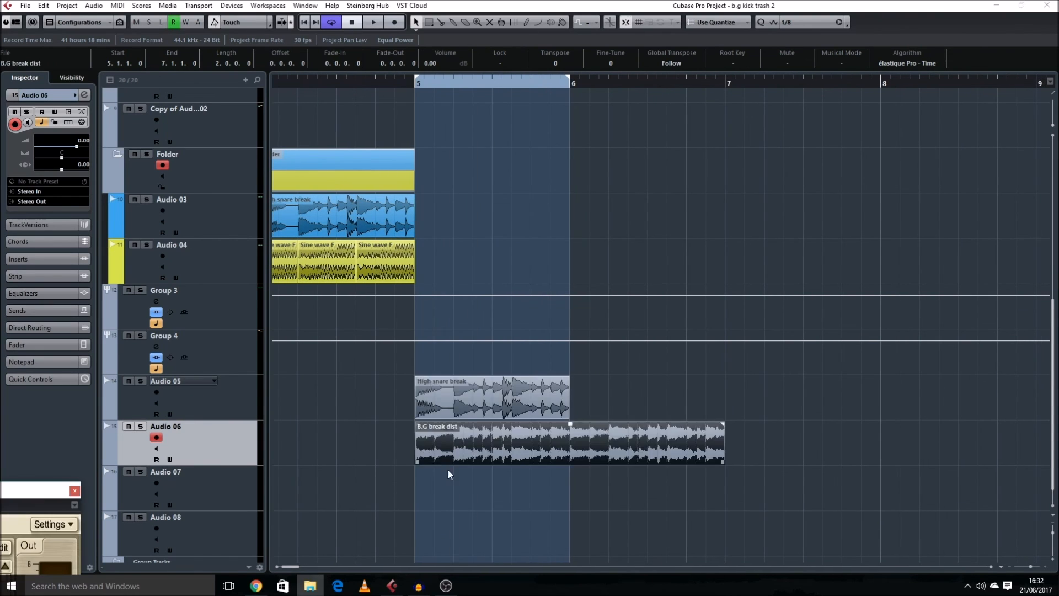
left_click(448, 471)
left_click(595, 446)
key("Delete")
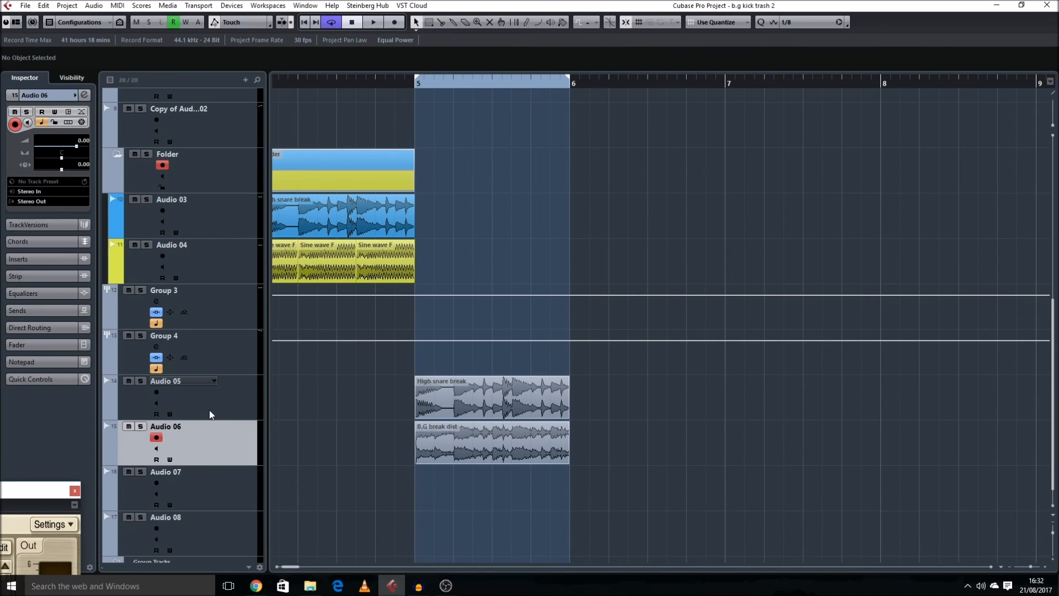
Play the soloed bar 5 layers with B.G break dist's clip volume at -60 dB, then raise it to -0.58 dB
left_click(485, 430)
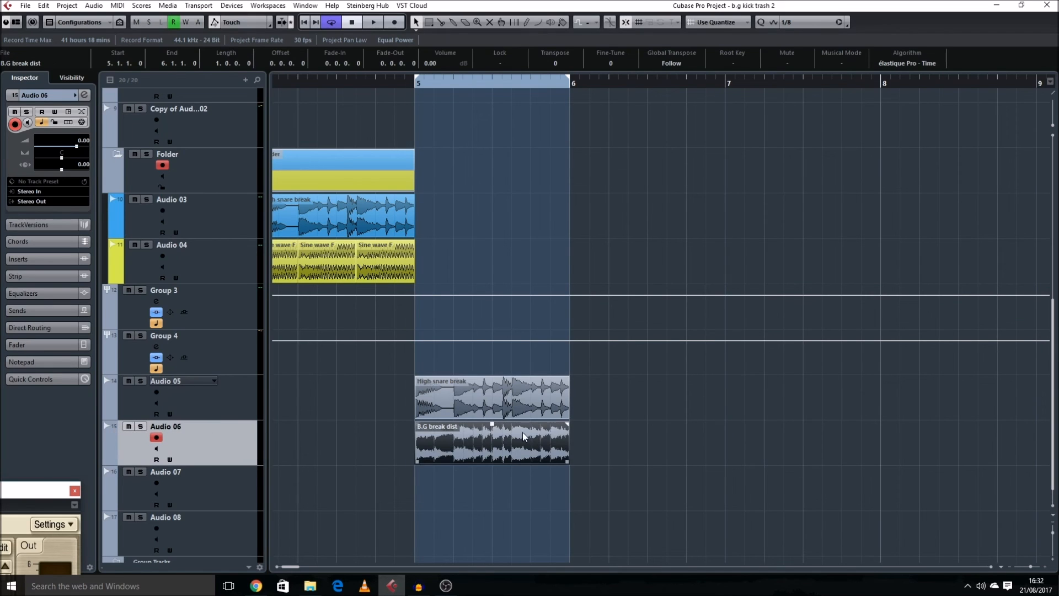
left_click_drag(493, 426, 489, 463)
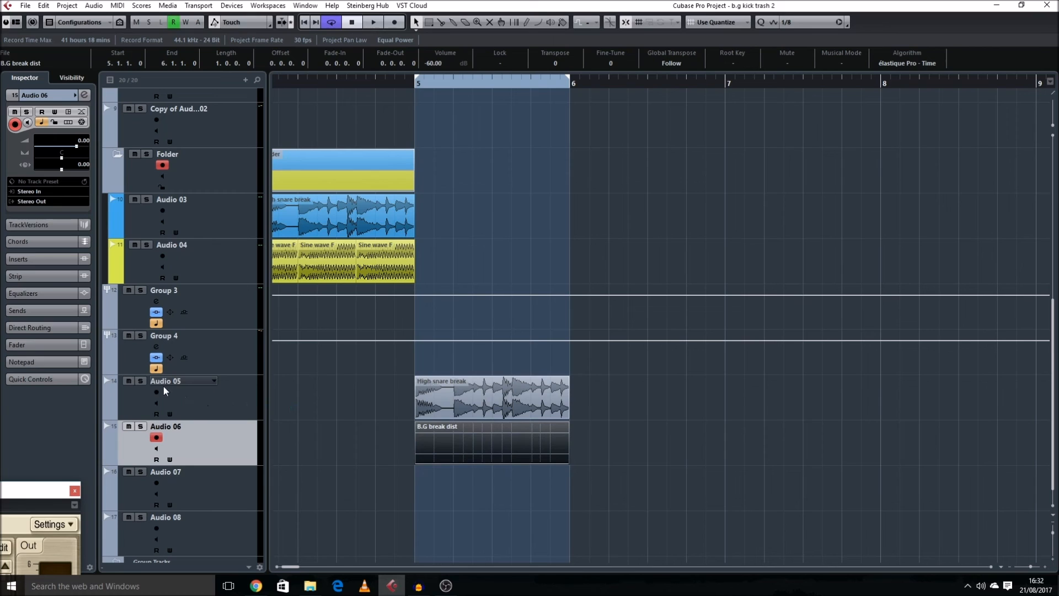
key("space")
left_click(459, 392)
left_click_drag(492, 462, 499, 425)
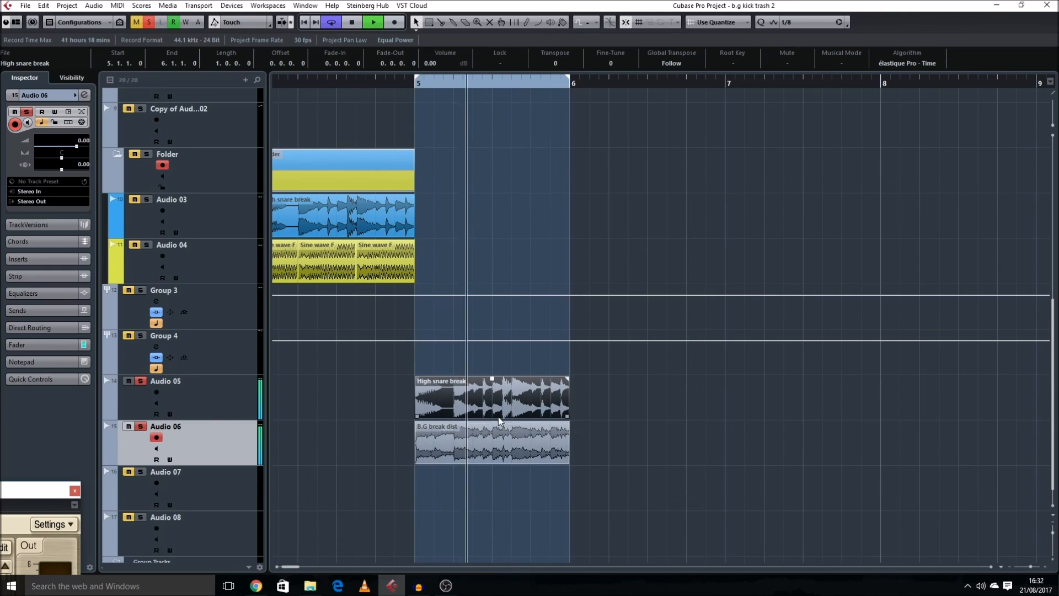
key("shift+h")
key("space")
Insert FabFilter Pro-Q in Audio 06's second slot and play the loop to check its spectrum
left_click(85, 95)
left_click(285, 131)
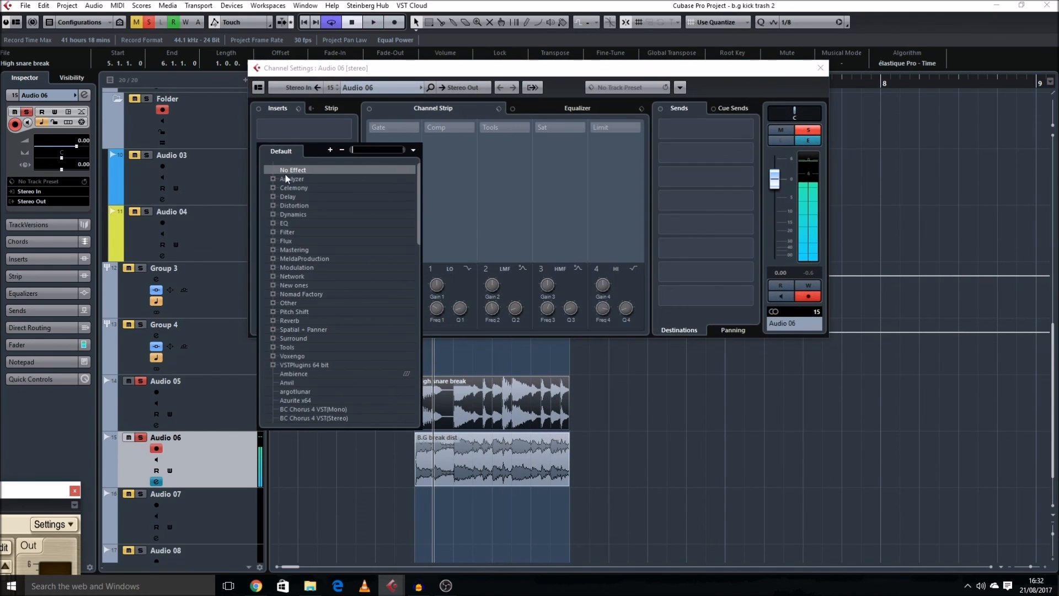
left_click(274, 222)
left_click(348, 259)
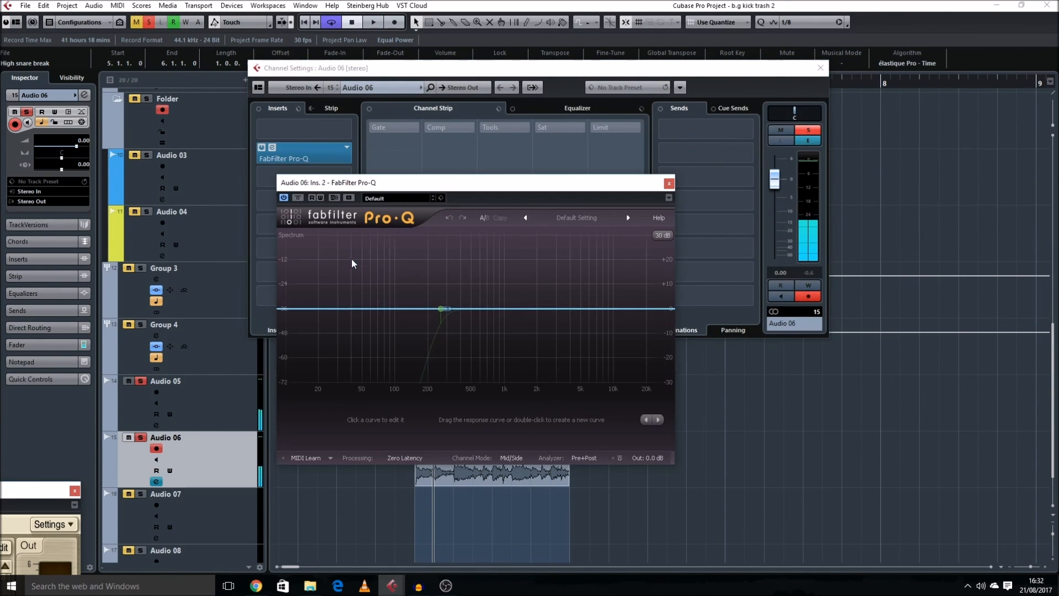
key("space")
key("space")
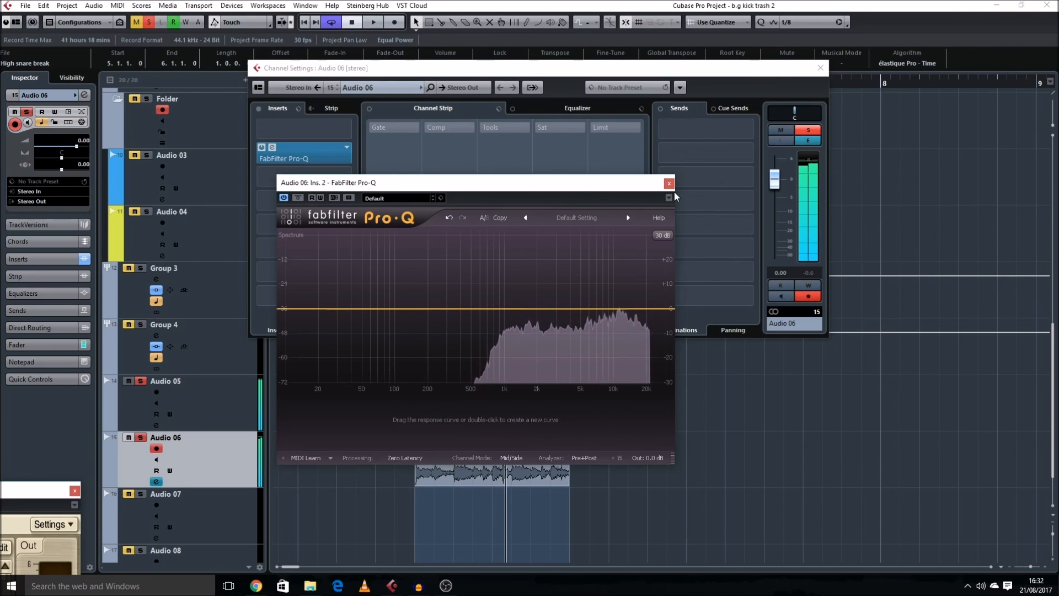
Replace the Pro-Q in Audio 06's second slot with MFreqShifter and set its Shift to -1393 Hz
left_click(669, 184)
left_click(347, 147)
left_click(312, 171)
left_click(294, 150)
left_click(274, 259)
left_click(284, 312)
left_click(319, 338)
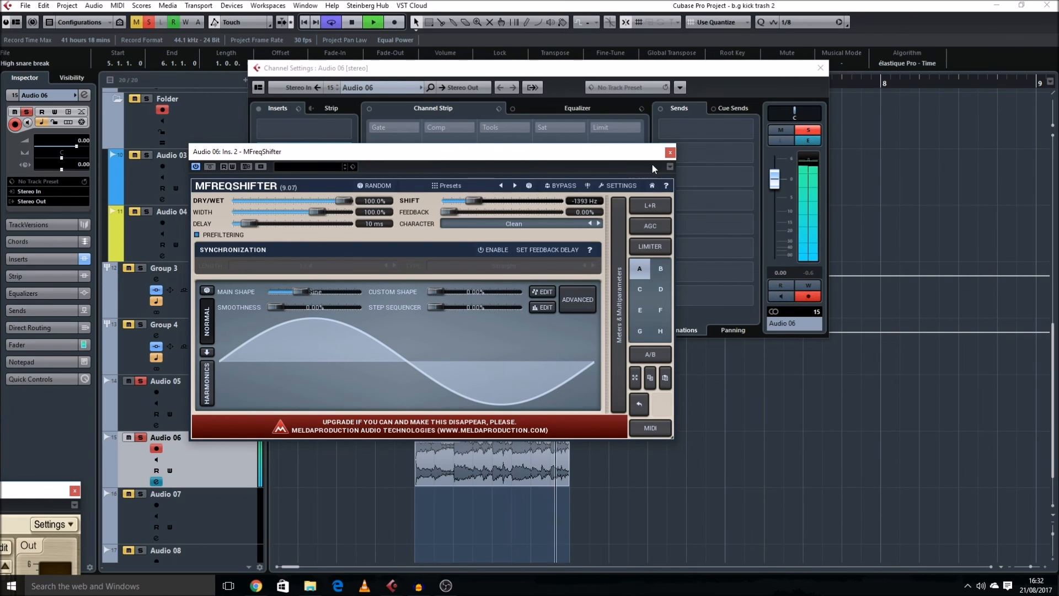
left_click(670, 152)
left_click(820, 67)
Examine the High snare break and B.G break dist waveforms at bar 5 close up while the loop plays
key("h")
key("h")
key("h")
key("h")
key("h")
key("h")
key("h")
key("h")
key("h")
key("h")
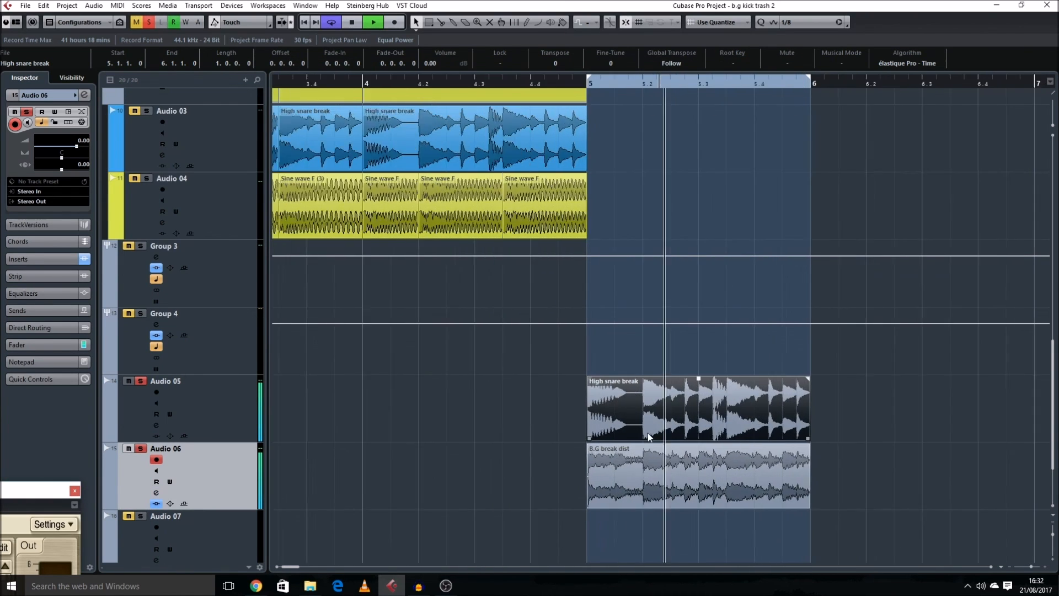
scroll(641, 433, "down", 3)
left_click(424, 352)
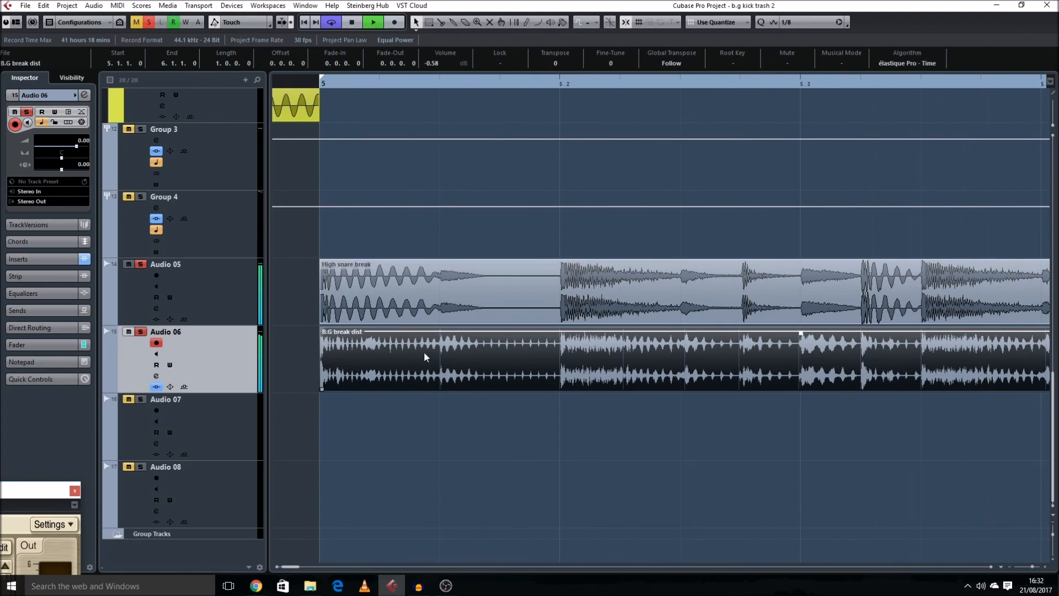
Bypass MFreqShifter on Audio 06 and play the loop to compare the sound without it
key("space")
left_click(156, 376)
left_click(263, 148)
key("space")
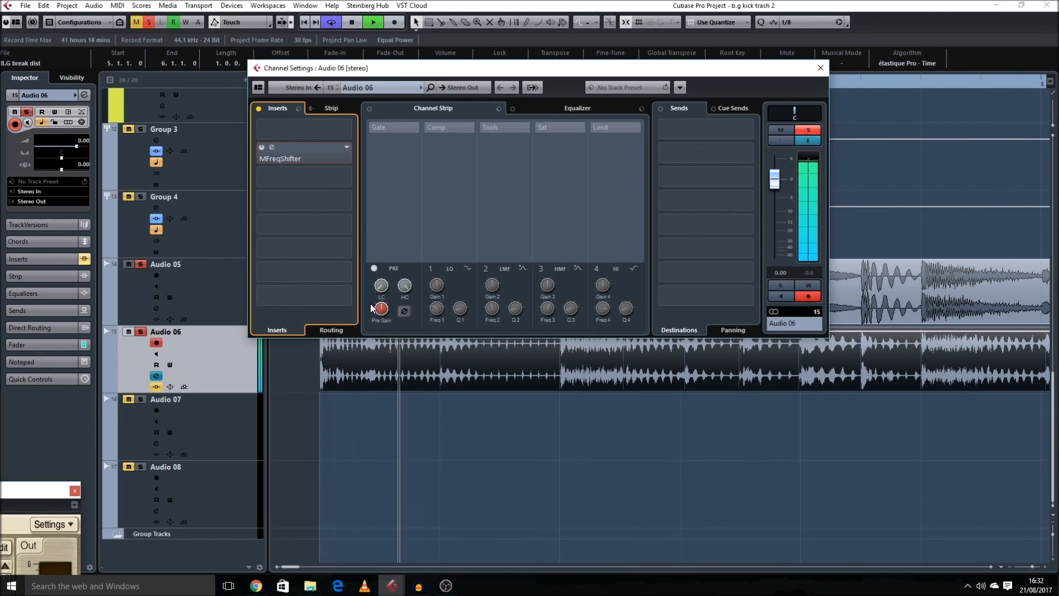
key("space")
left_click(889, 417)
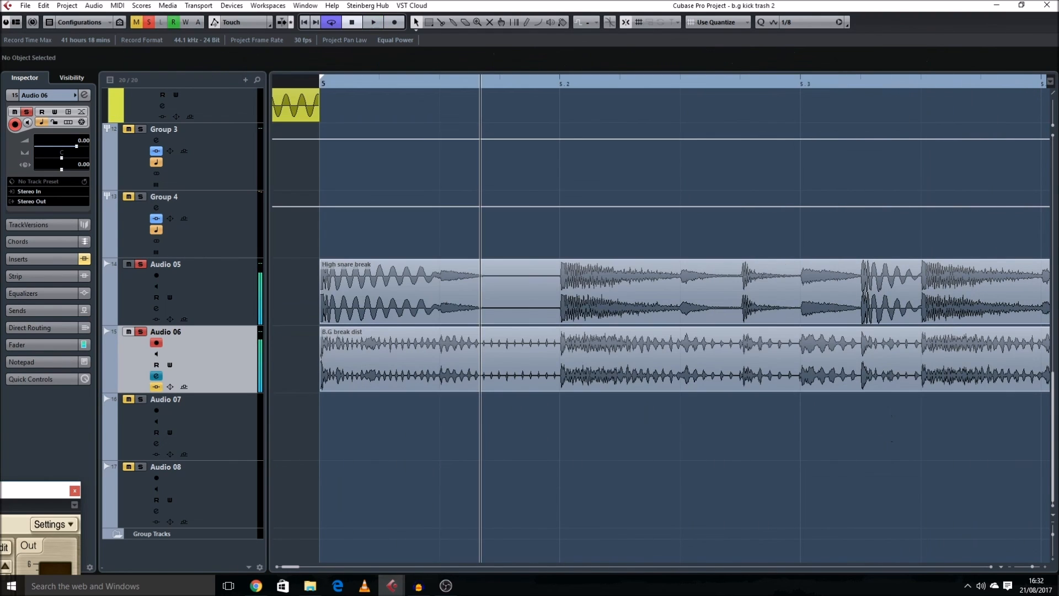
Bring the Stereo Out's SPAN analyzer into view and play the loop to check the layered break's spectrum
left_click_drag(58, 494, 845, 75)
left_click_drag(374, 79, 584, 68)
key("space")
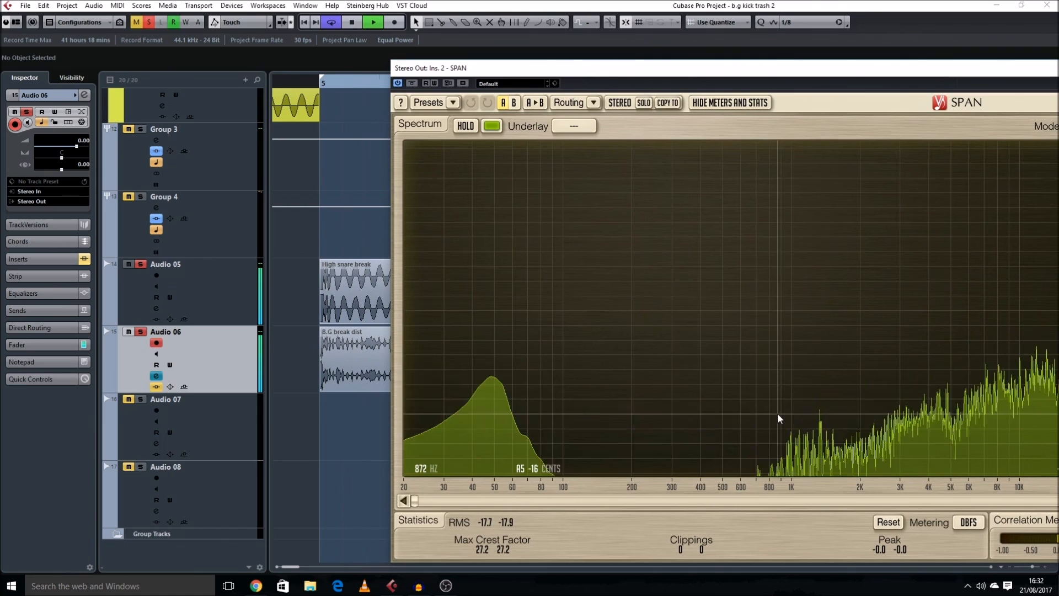
key("space")
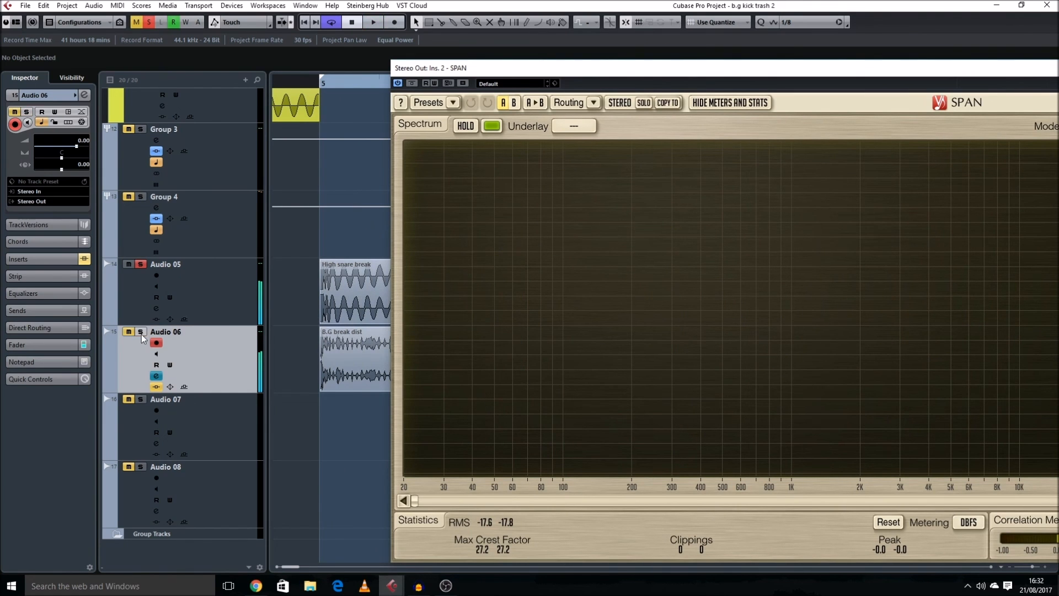
Set the Shift of Audio 06's MFreqShifter to -358.9 Hz with the effect active while the loop plays
left_click(368, 295)
left_click(342, 360)
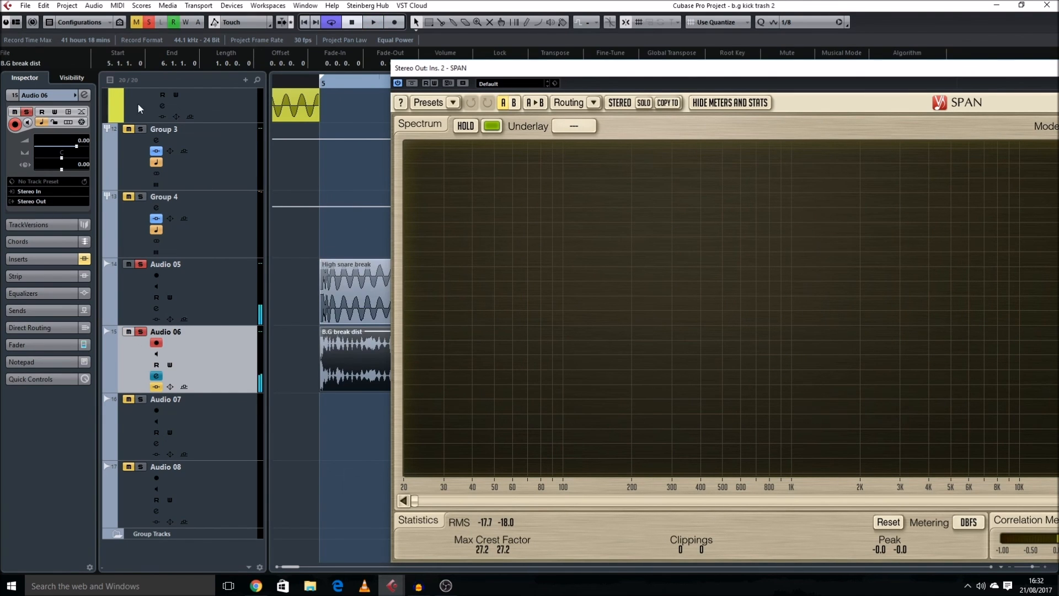
left_click(84, 95)
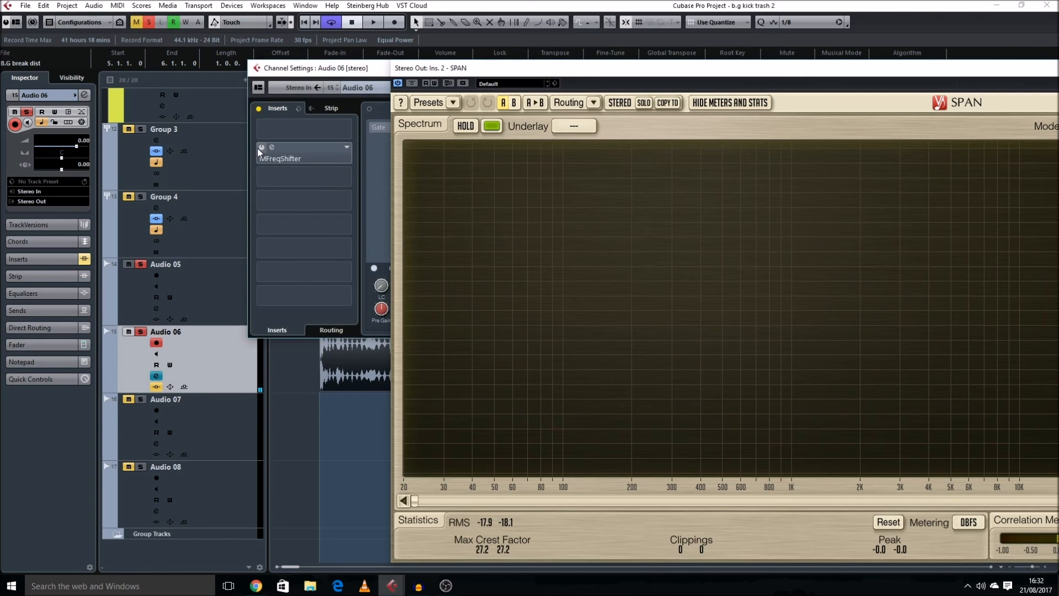
left_click(297, 160)
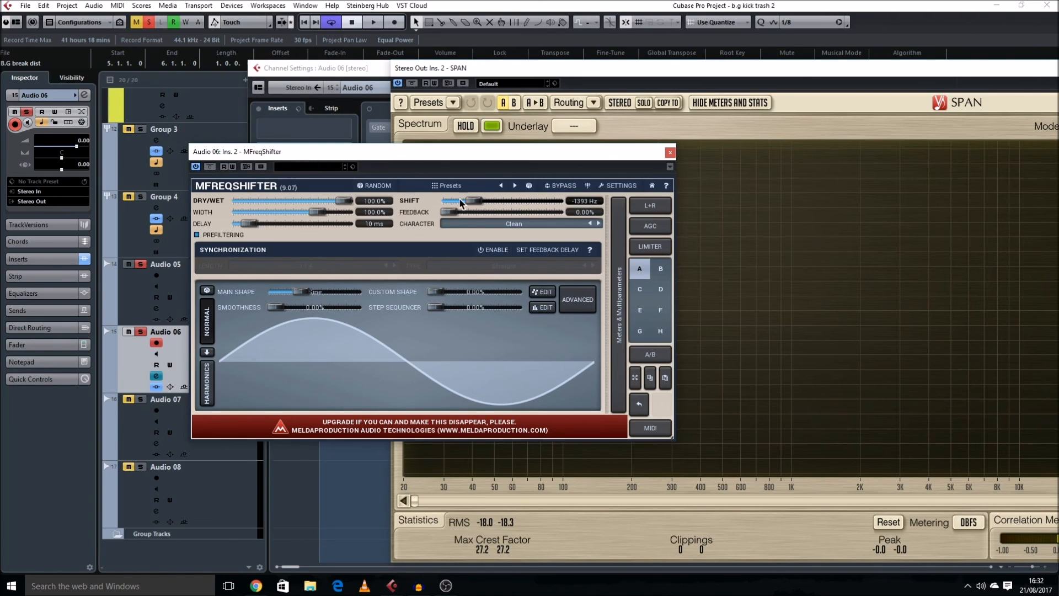
key("space")
left_click_drag(493, 202, 487, 205)
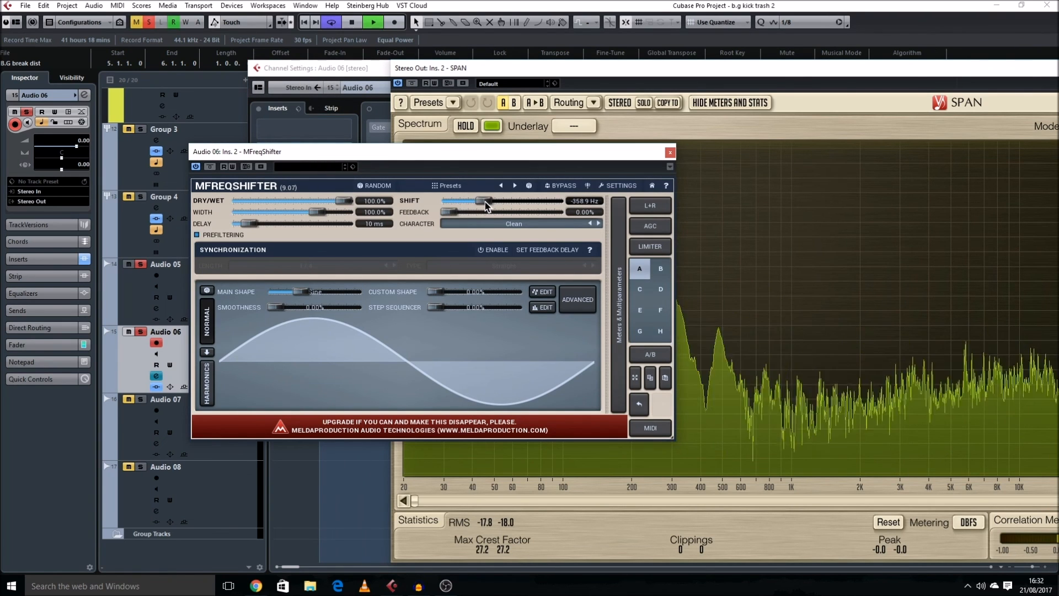
left_click(670, 153)
Stop playback and insert iZotope Ozone 7 Exciter in Audio 06's third insert slot
key("space")
left_click(289, 181)
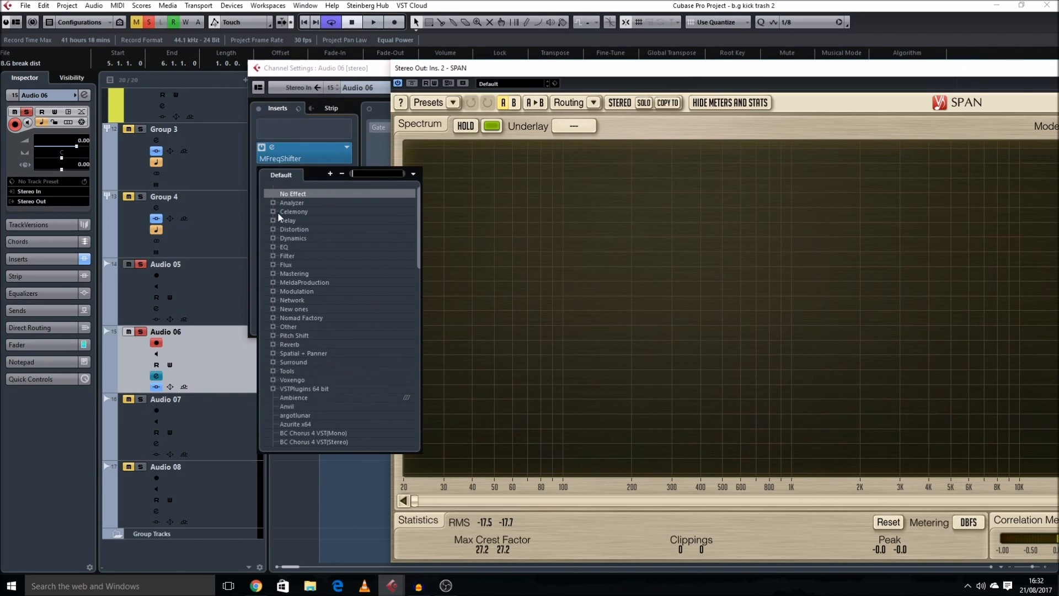
scroll(322, 345, "down", 15)
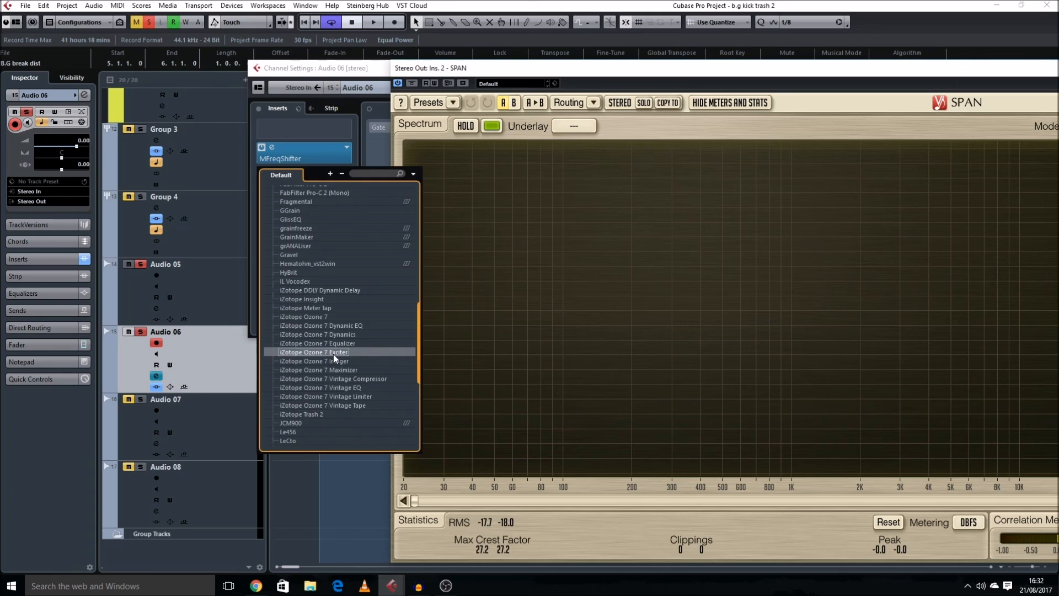
left_click(333, 354)
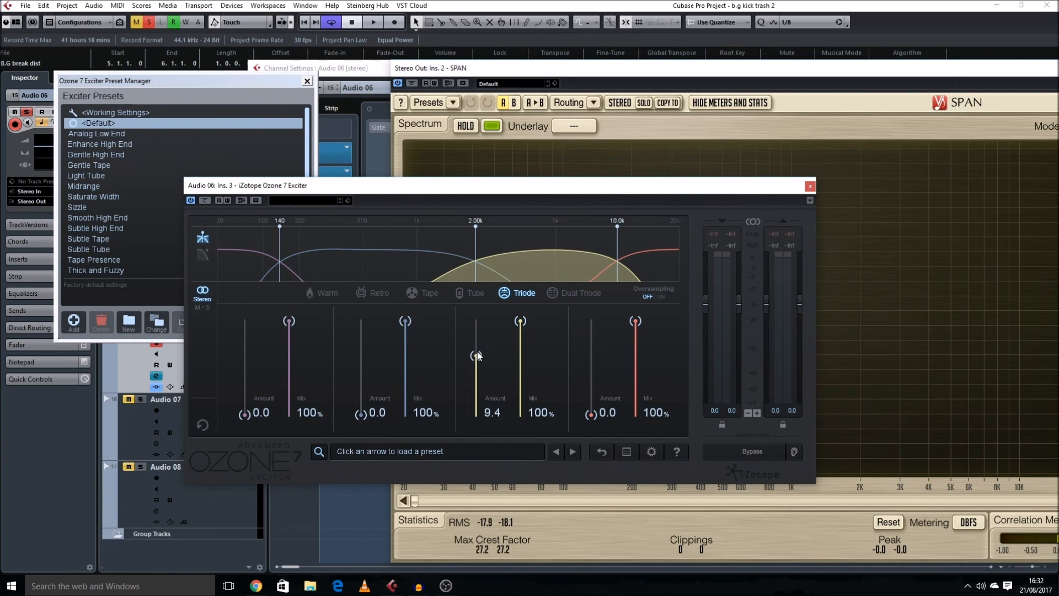
Lower the Exciter's upper crossover to 6.23 kHz and set the highest band's Amount to 13.6 while the loop plays
left_click_drag(618, 259, 572, 262)
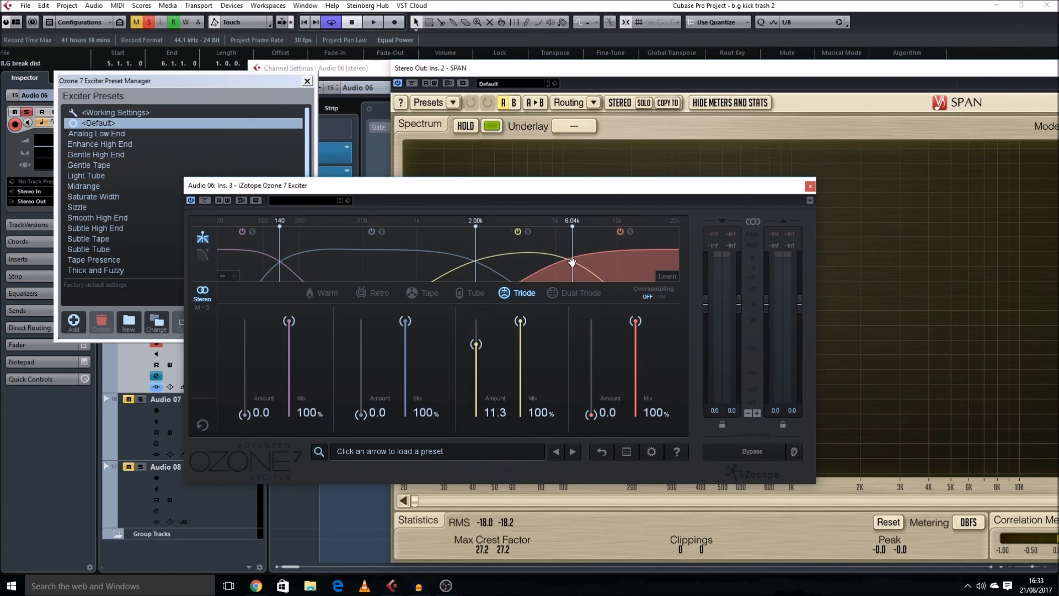
key("space")
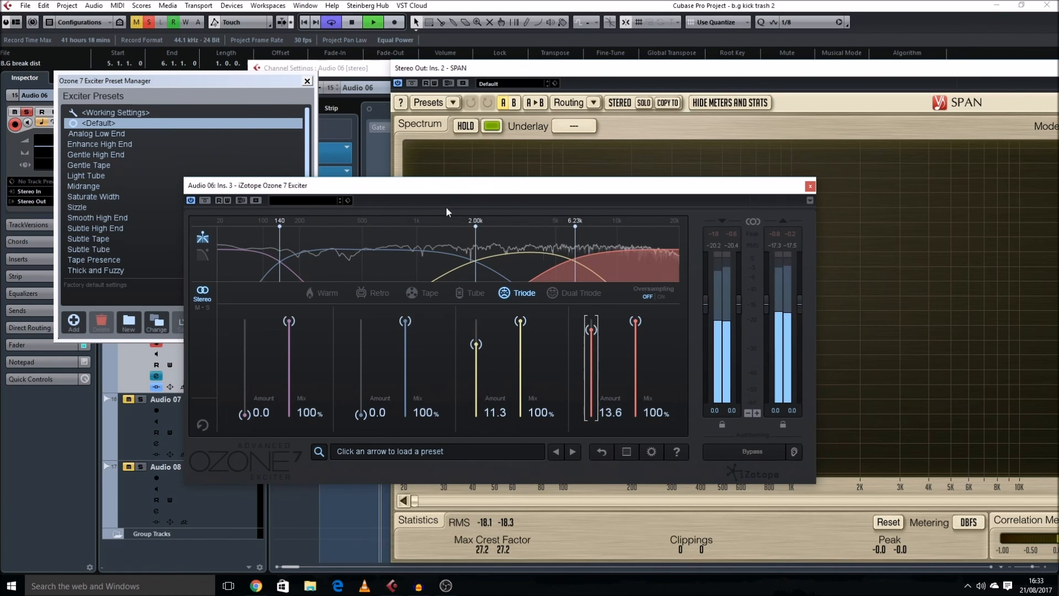
left_click(809, 186)
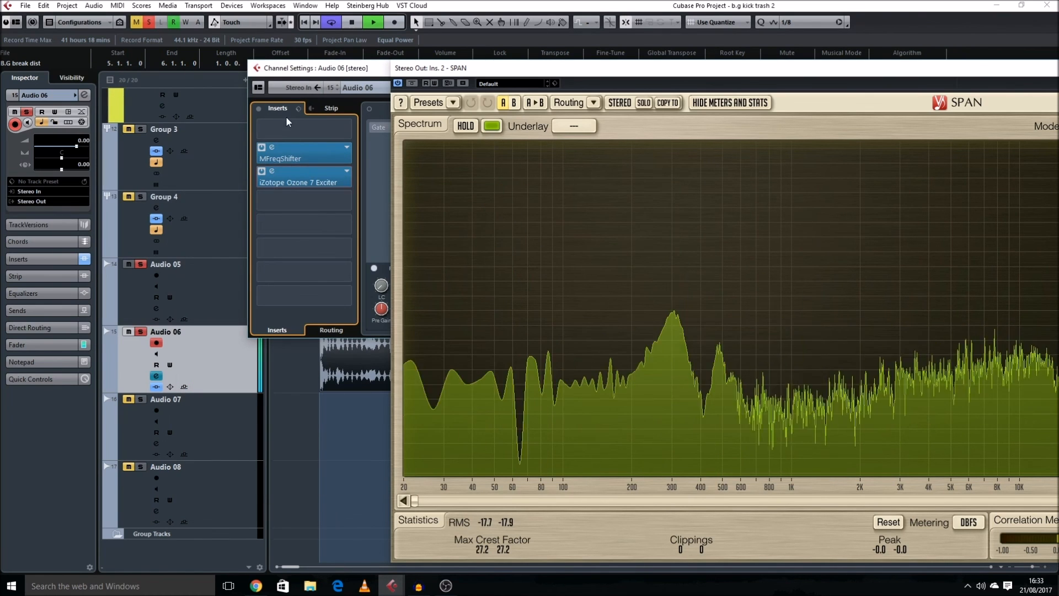
Toggle Audio 06's solo off and on to compare the snare break with and without the distorted layer
left_click(146, 331)
key("space")
left_click(321, 290)
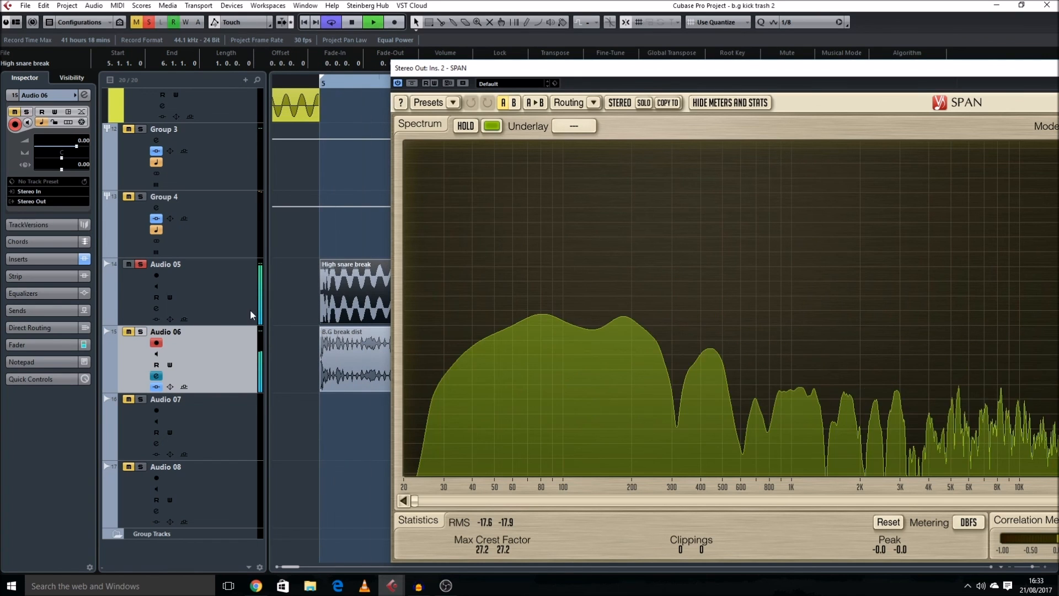
left_click(140, 331)
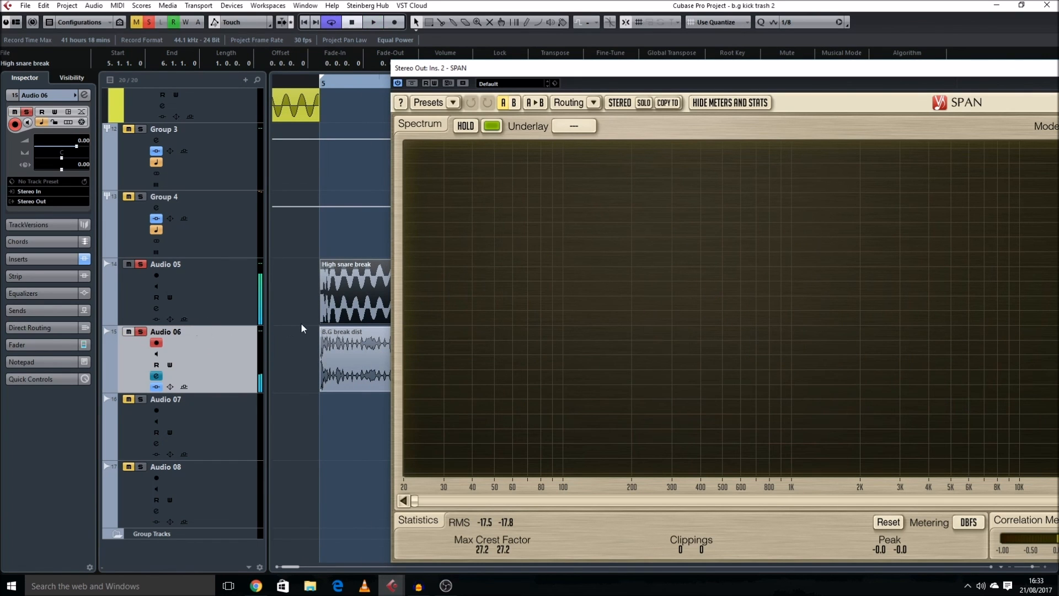
Select the B.G break dist event on Audio 06 and move the SPAN window clear of the track events
left_click_drag(336, 361, 333, 366)
scroll(326, 368, "down", 2)
scroll(345, 394, "right", 3)
left_click(355, 413)
left_click(344, 374)
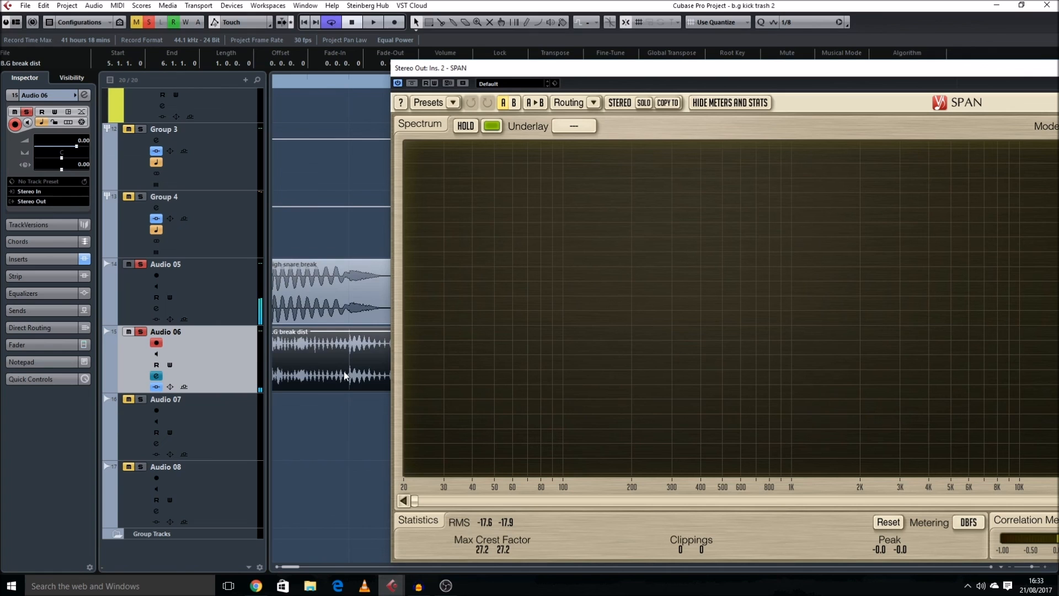
key("space")
left_click_drag(622, 69, 636, 93)
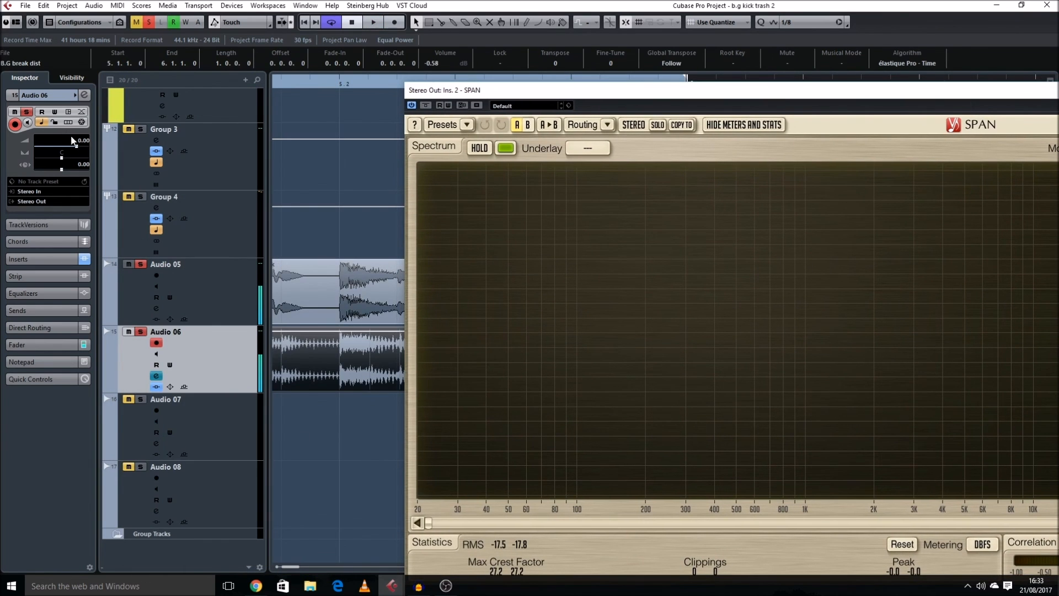
Lower Audio 06's volume to -3.35 dB and clear the solo on all tracks
scroll(309, 317, "left", 4)
scroll(313, 320, "down", 3)
left_click(143, 422, "ctrl")
left_click(143, 423)
left_click(329, 437)
scroll(352, 375, "left", 3)
scroll(353, 376, "right", 4)
scroll(355, 375, "down", 1)
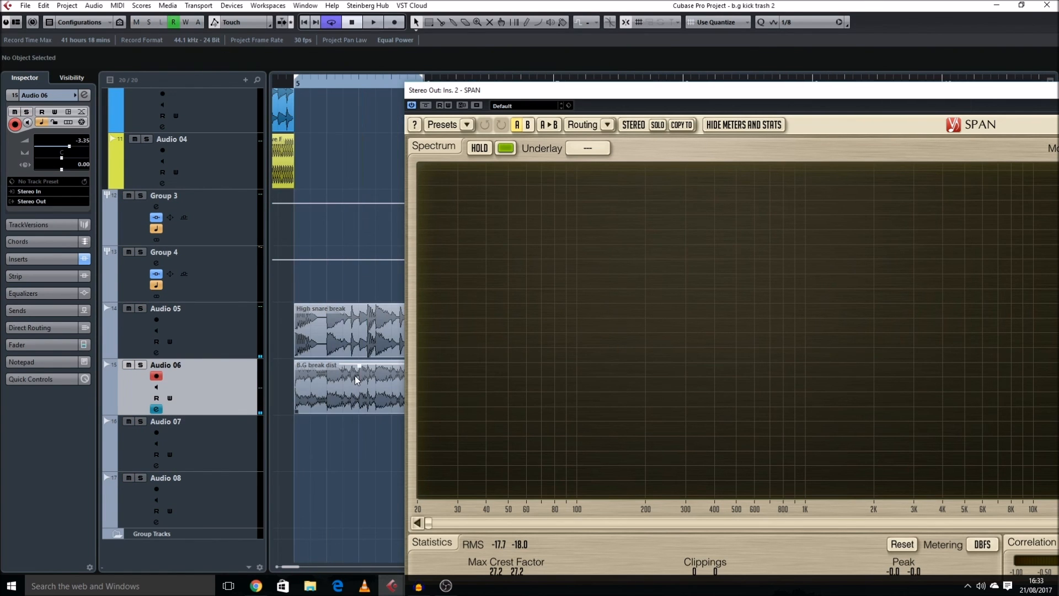
left_click_drag(442, 92, 606, 302)
key("shift+g")
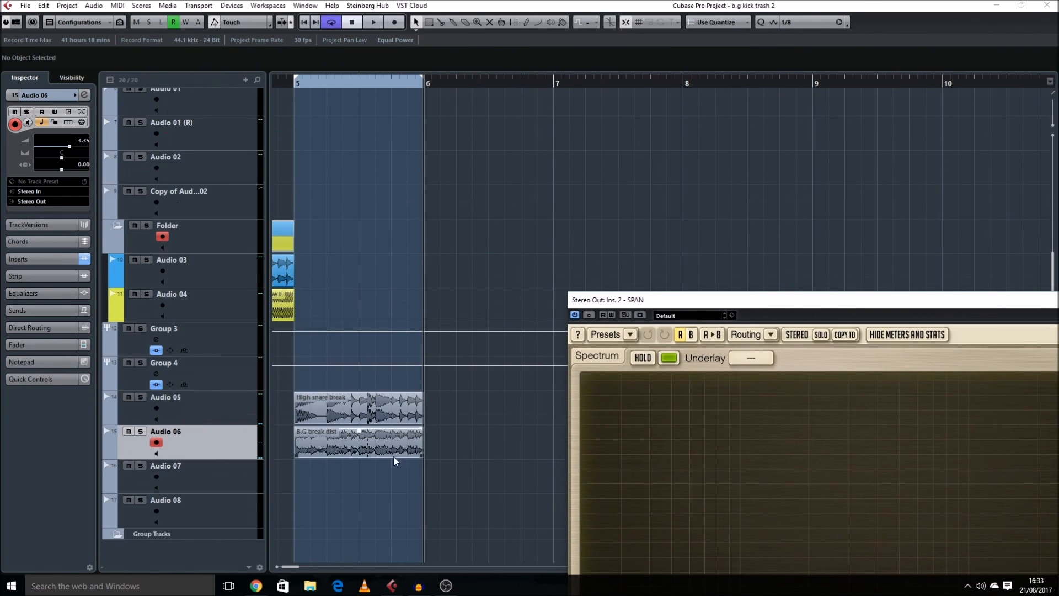
Search the sounds folder in File Explorer for "crunch" and browse the matching audio files
left_click(310, 586)
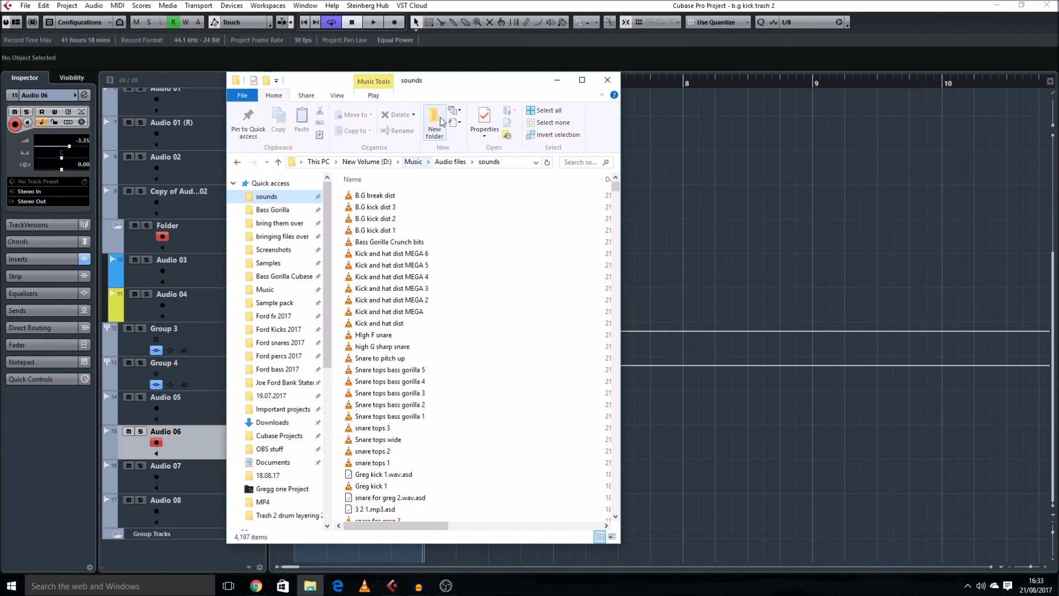
left_click(583, 80)
left_click(1023, 84)
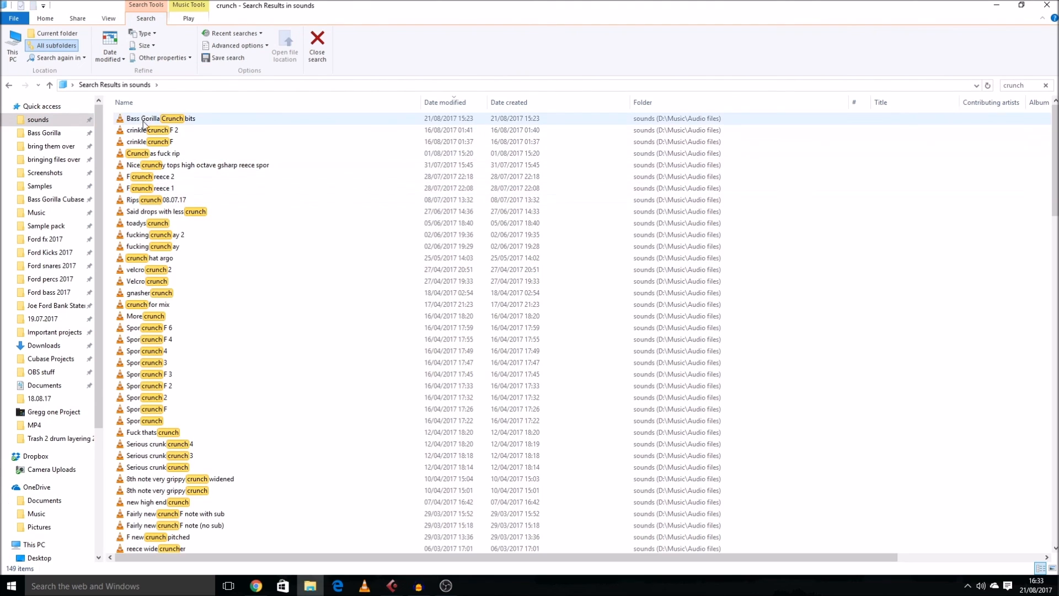
left_click(269, 208)
scroll(270, 210, "down", 14)
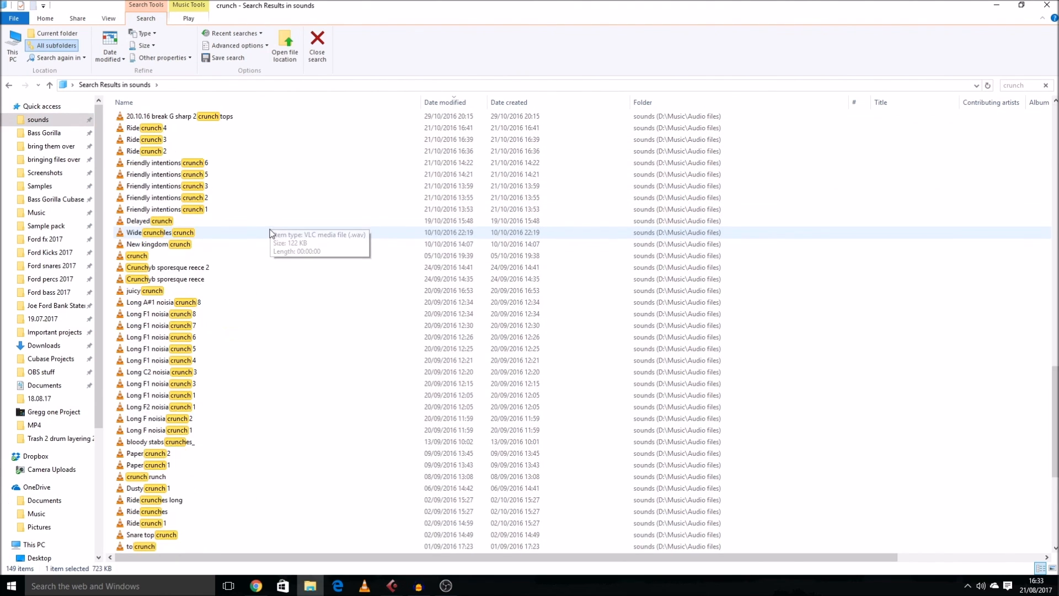
scroll(279, 279, "up", 20)
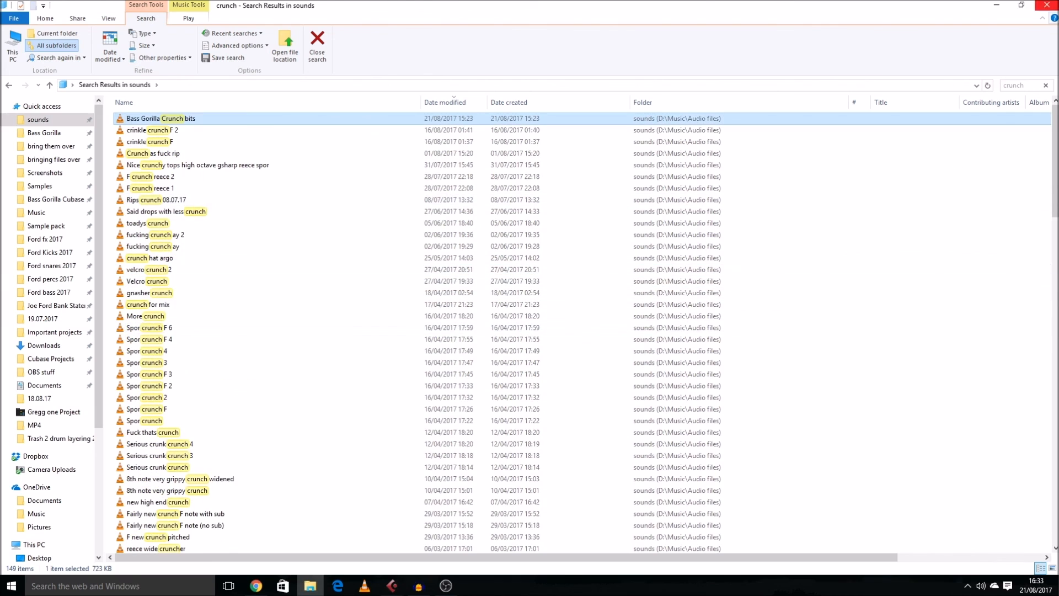
left_click(1047, 5)
Select the High snare break and B.G break dist events and play the layered loop
key("shift+h")
key("shift+h")
left_click_drag(420, 446, 292, 328)
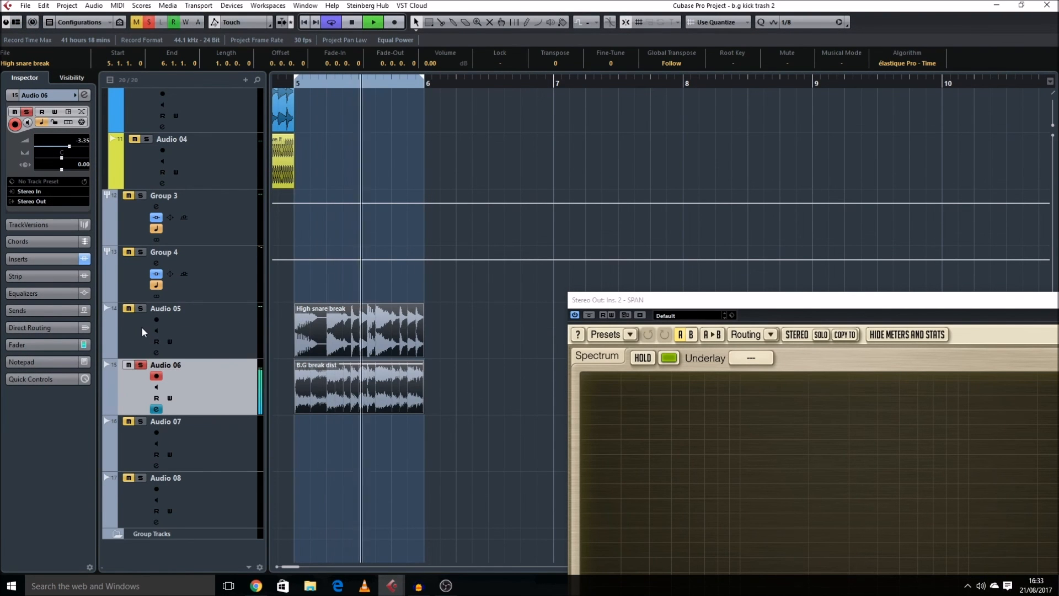
key("shift+g")
Cut out the section of B.G break dist between 5.1.3 and 5.2.1 and give the first piece a 0.0.0.50 fade-out
left_click(353, 413)
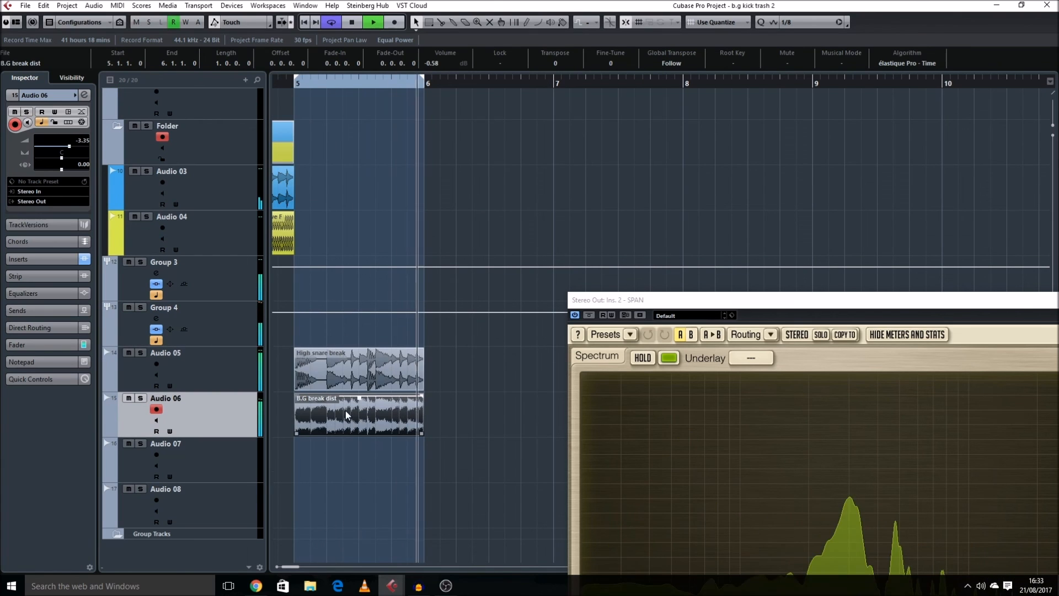
key("3")
left_click(327, 421)
left_click(312, 421)
key("1")
left_click(321, 414)
key("Delete")
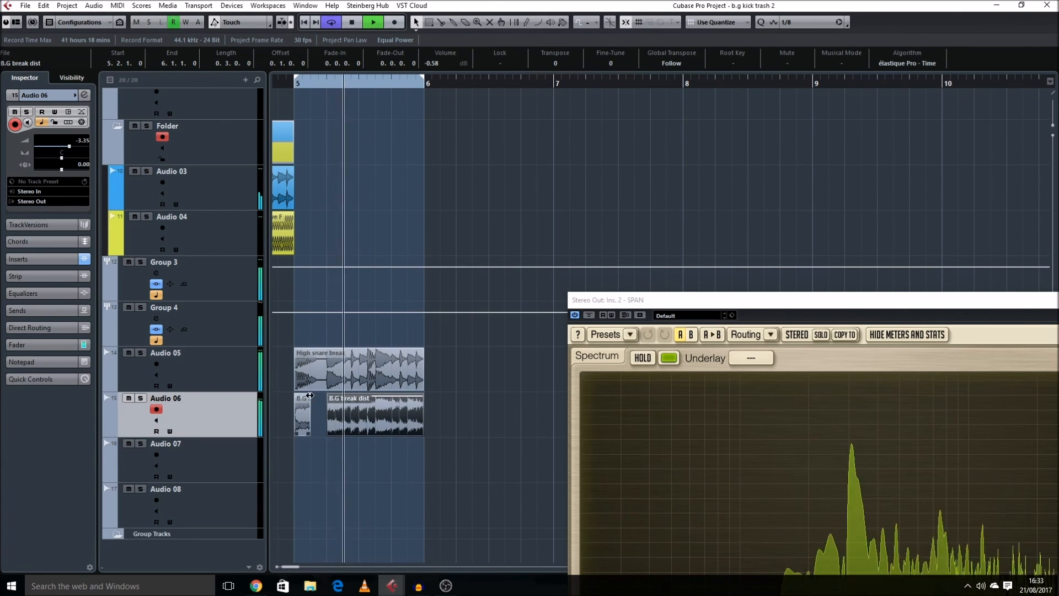
left_click(307, 397)
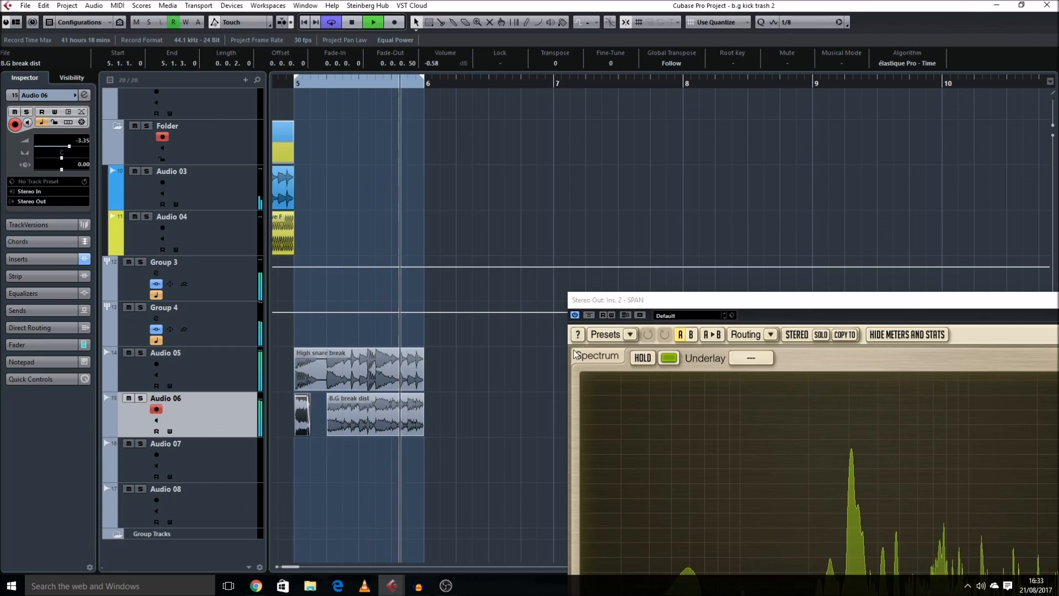
Turn off cycle playback and extend the locator range from bar 1 to bar 6 across the whole arrangement
left_click_drag(595, 306, 485, 264)
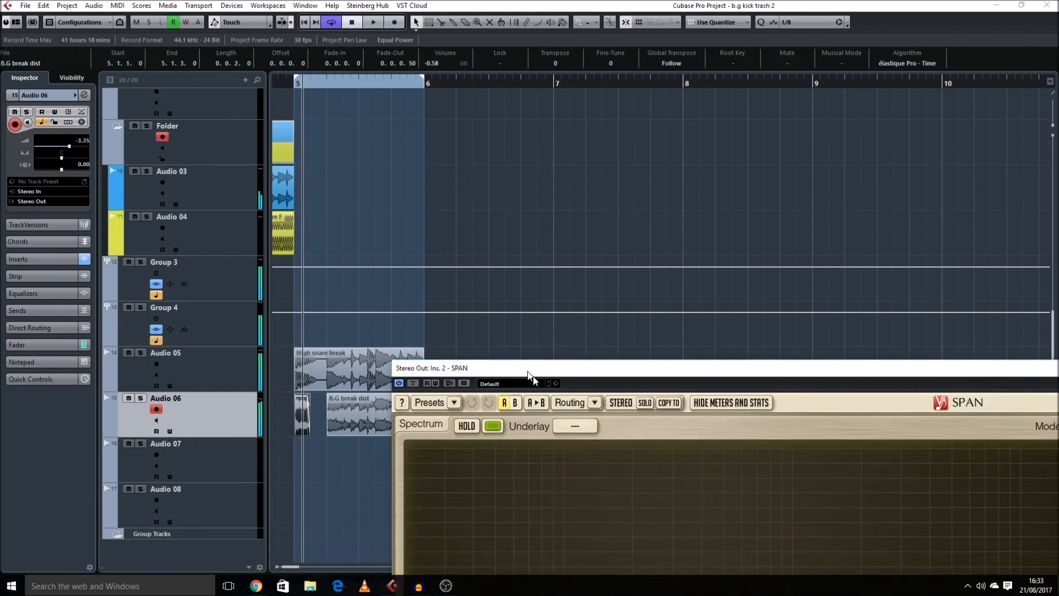
left_click(519, 226)
key("g")
key("g")
key("g")
key("shift+g")
key("shift+g")
key("KP_Divide")
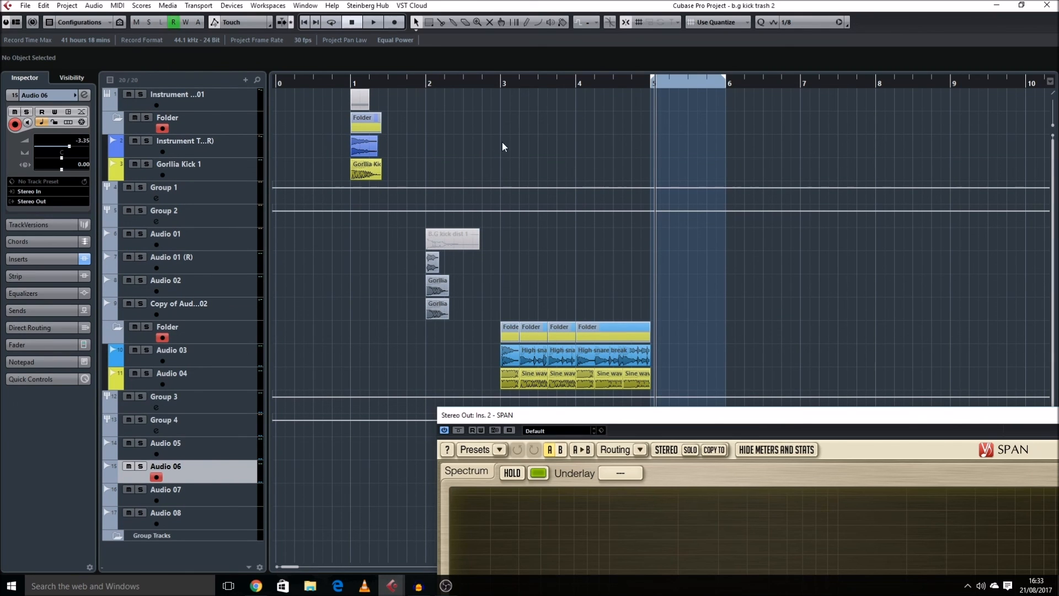
left_click_drag(352, 94, 352, 94)
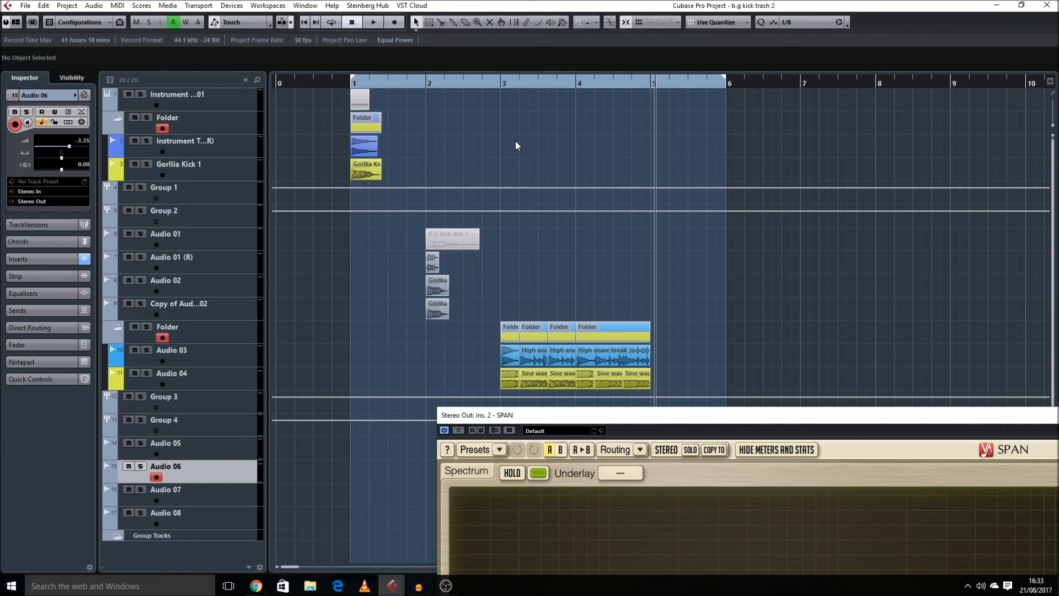